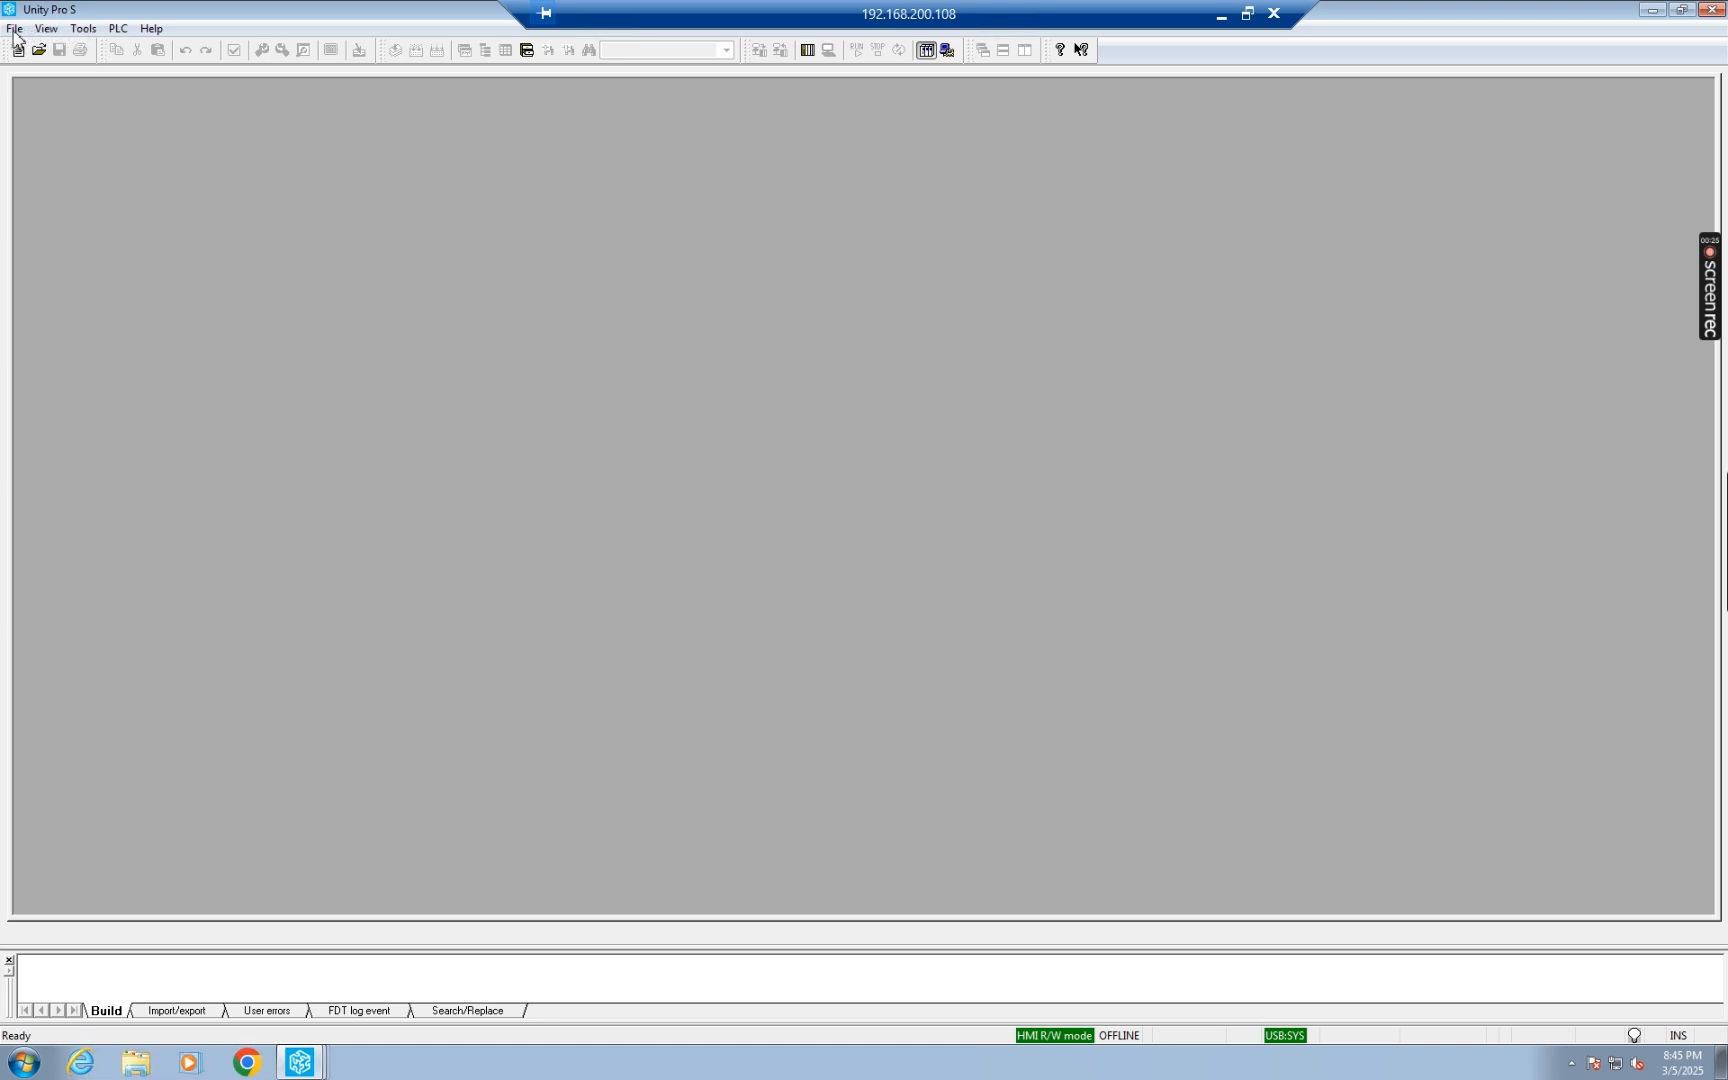
Step: Create a new project with the BMX P34 2030 processor and the BMX XBP 0400 4-slot rack
left_click(14, 29)
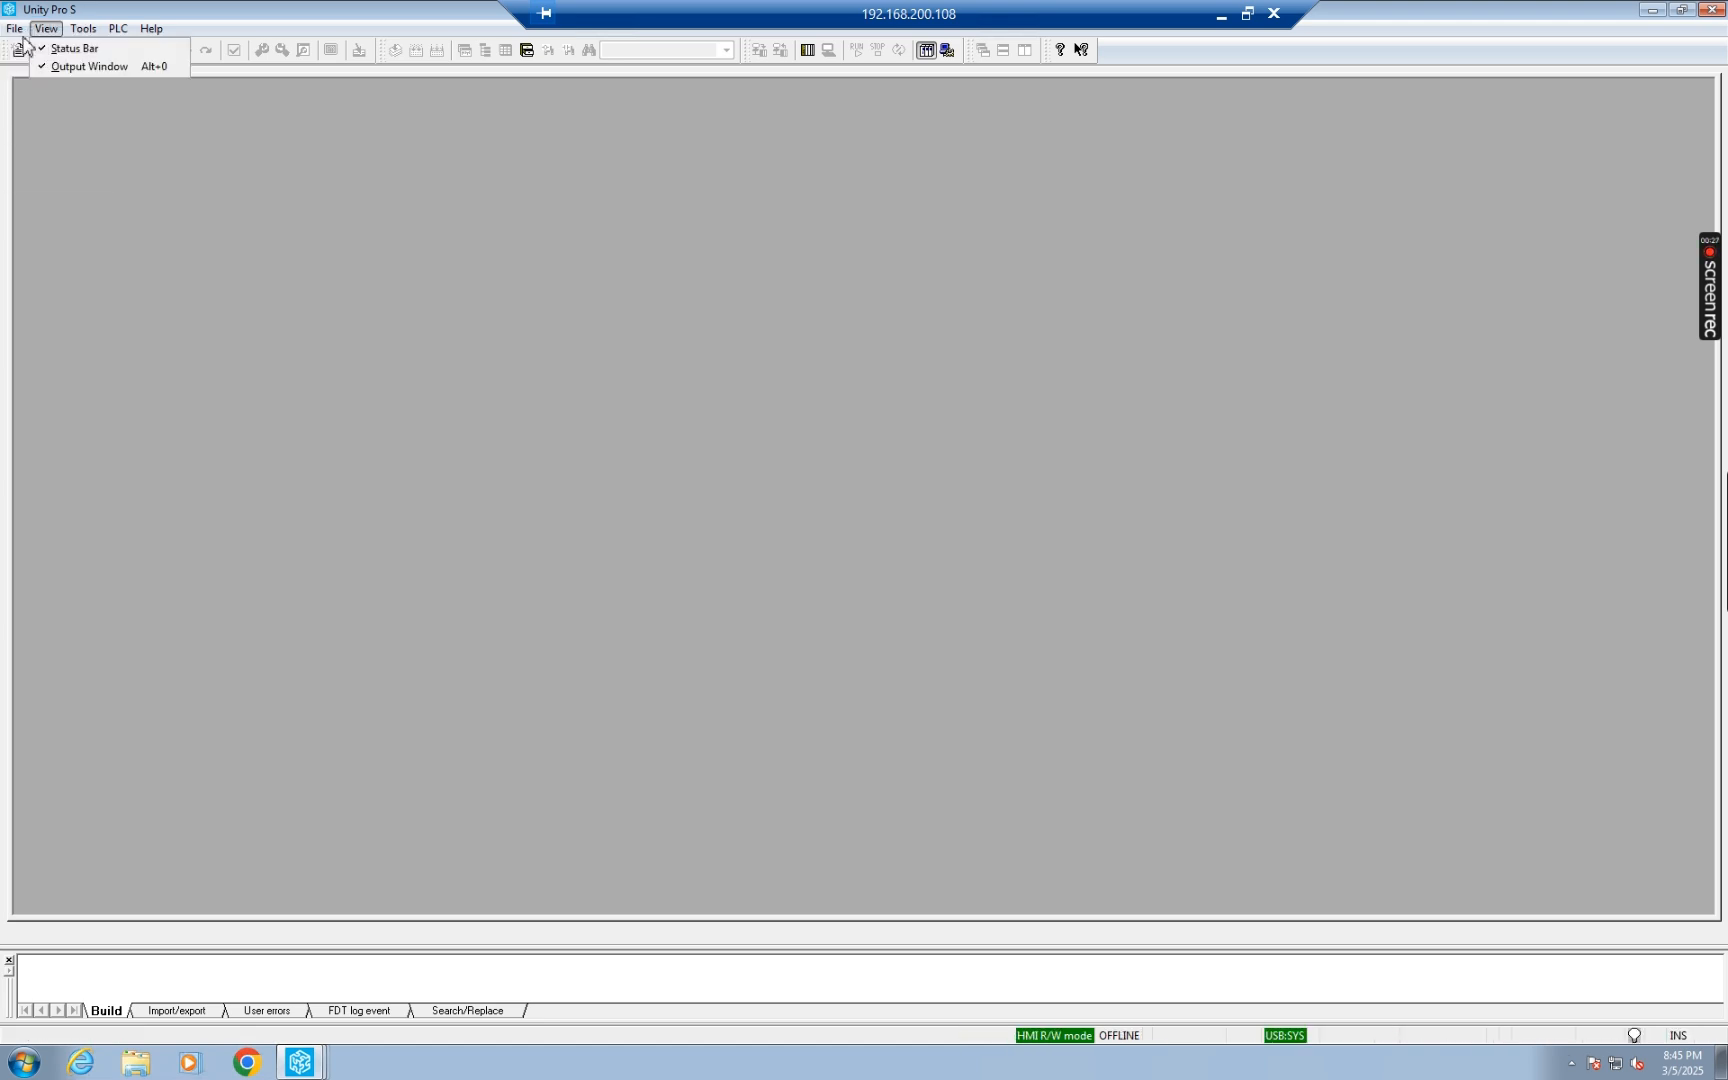
left_click(36, 50)
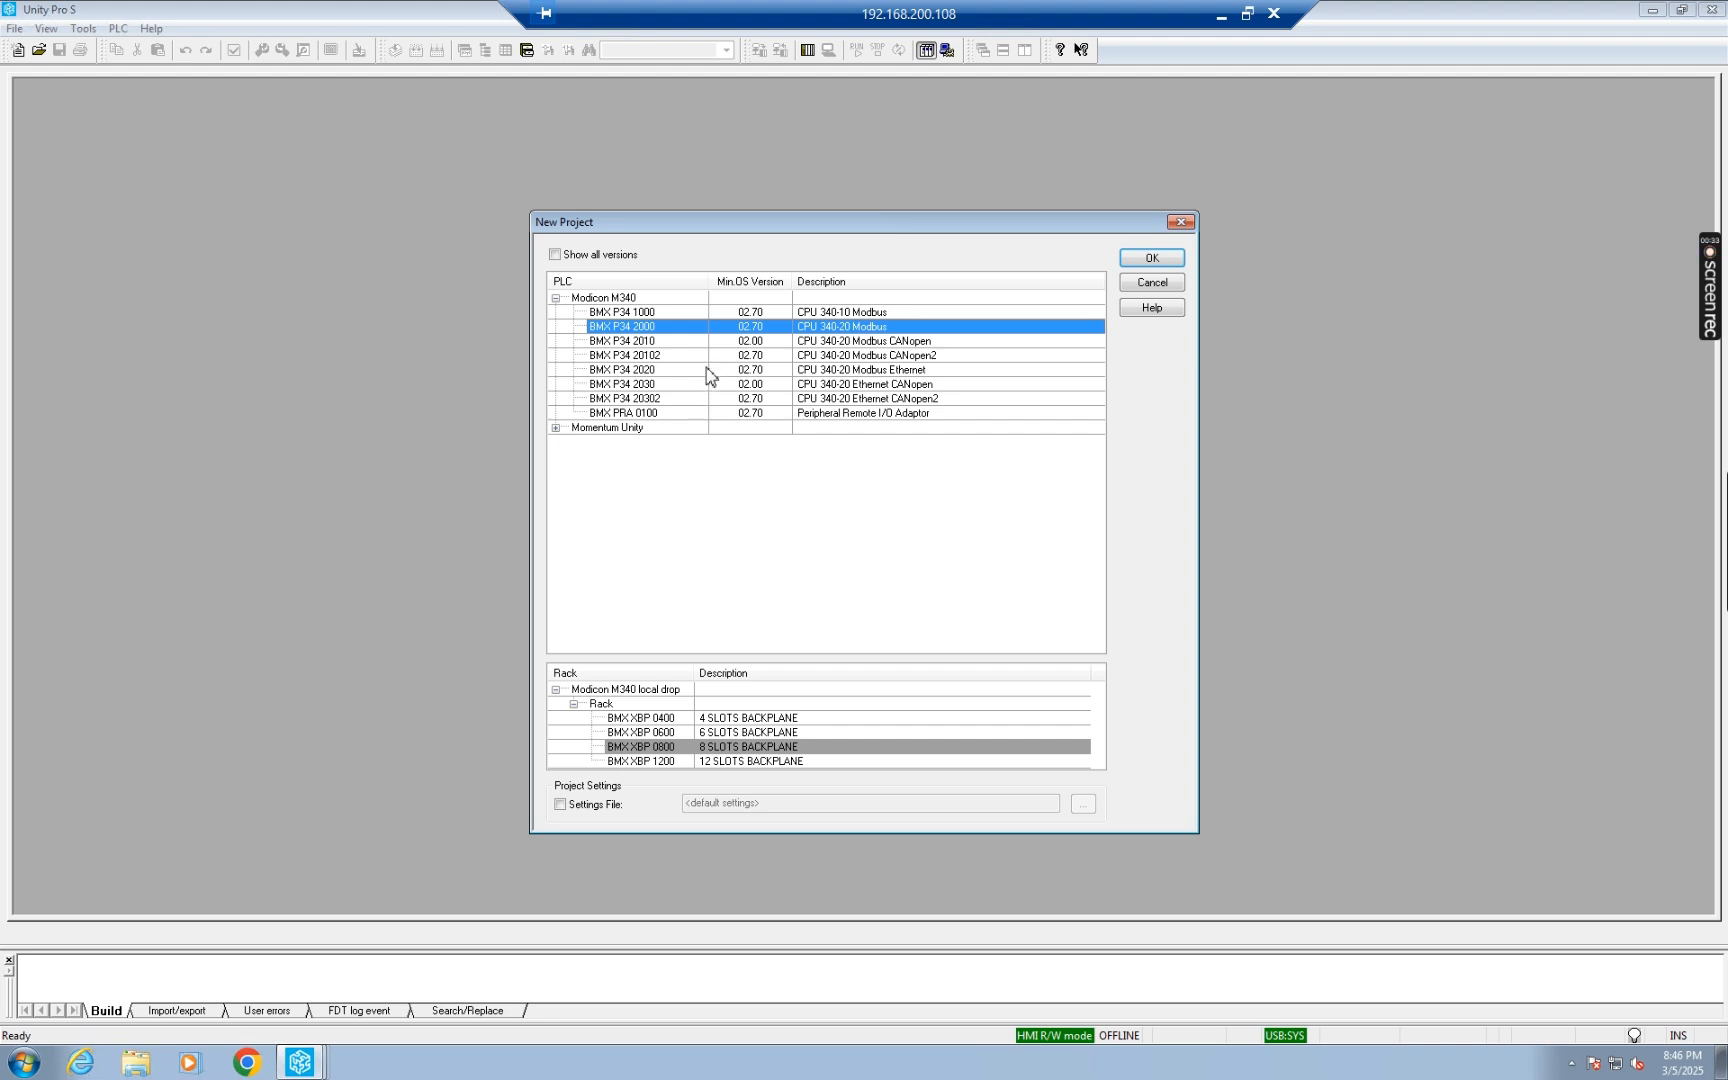
left_click(652, 385)
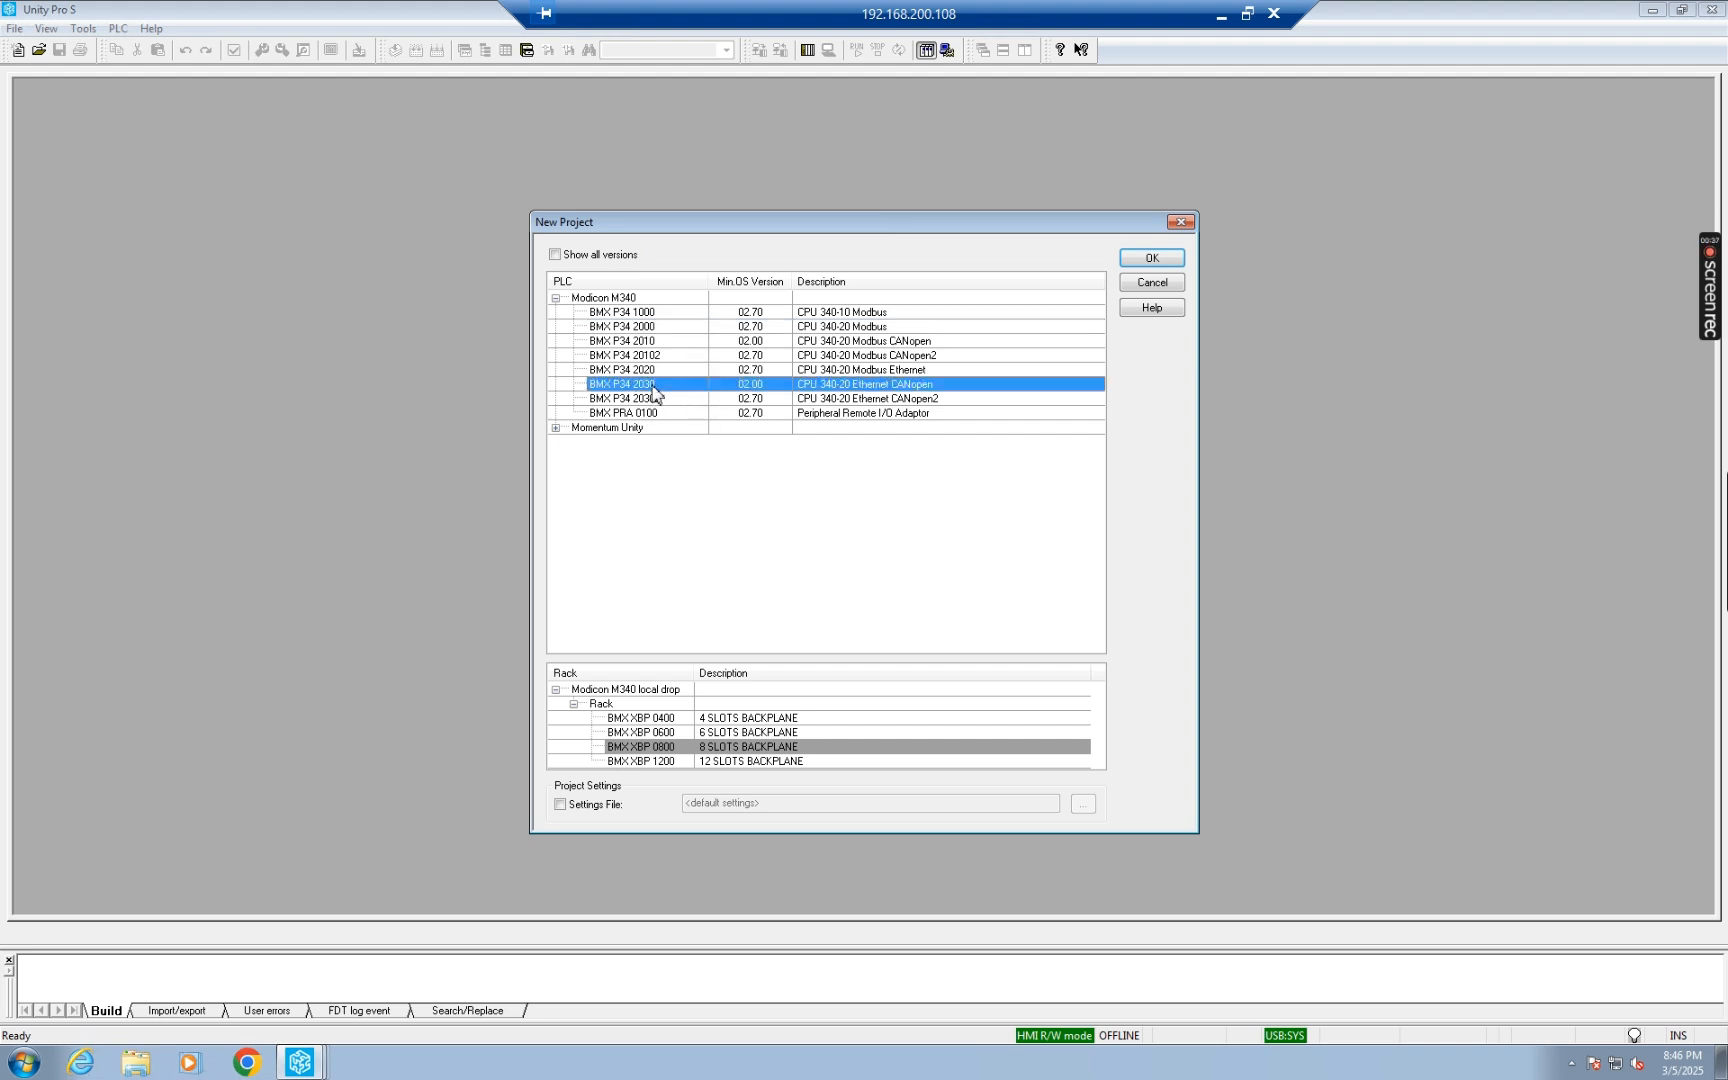
left_click(724, 720)
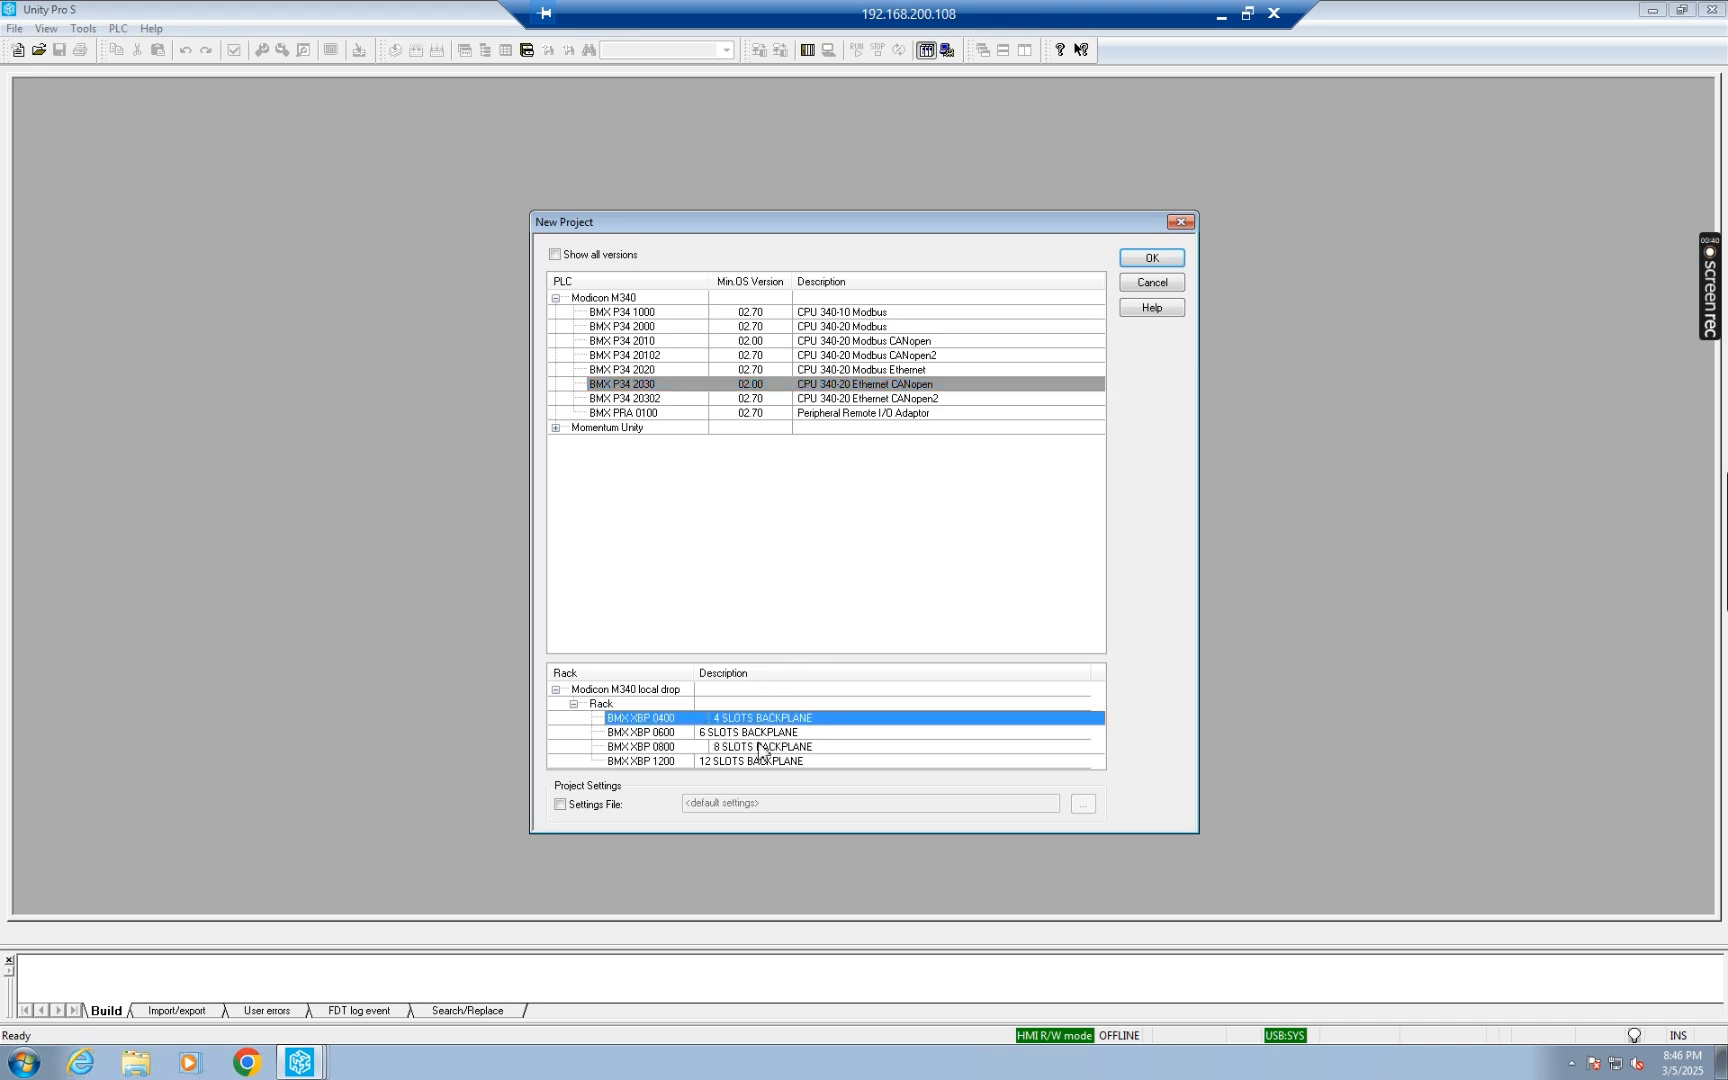
left_click(1153, 260)
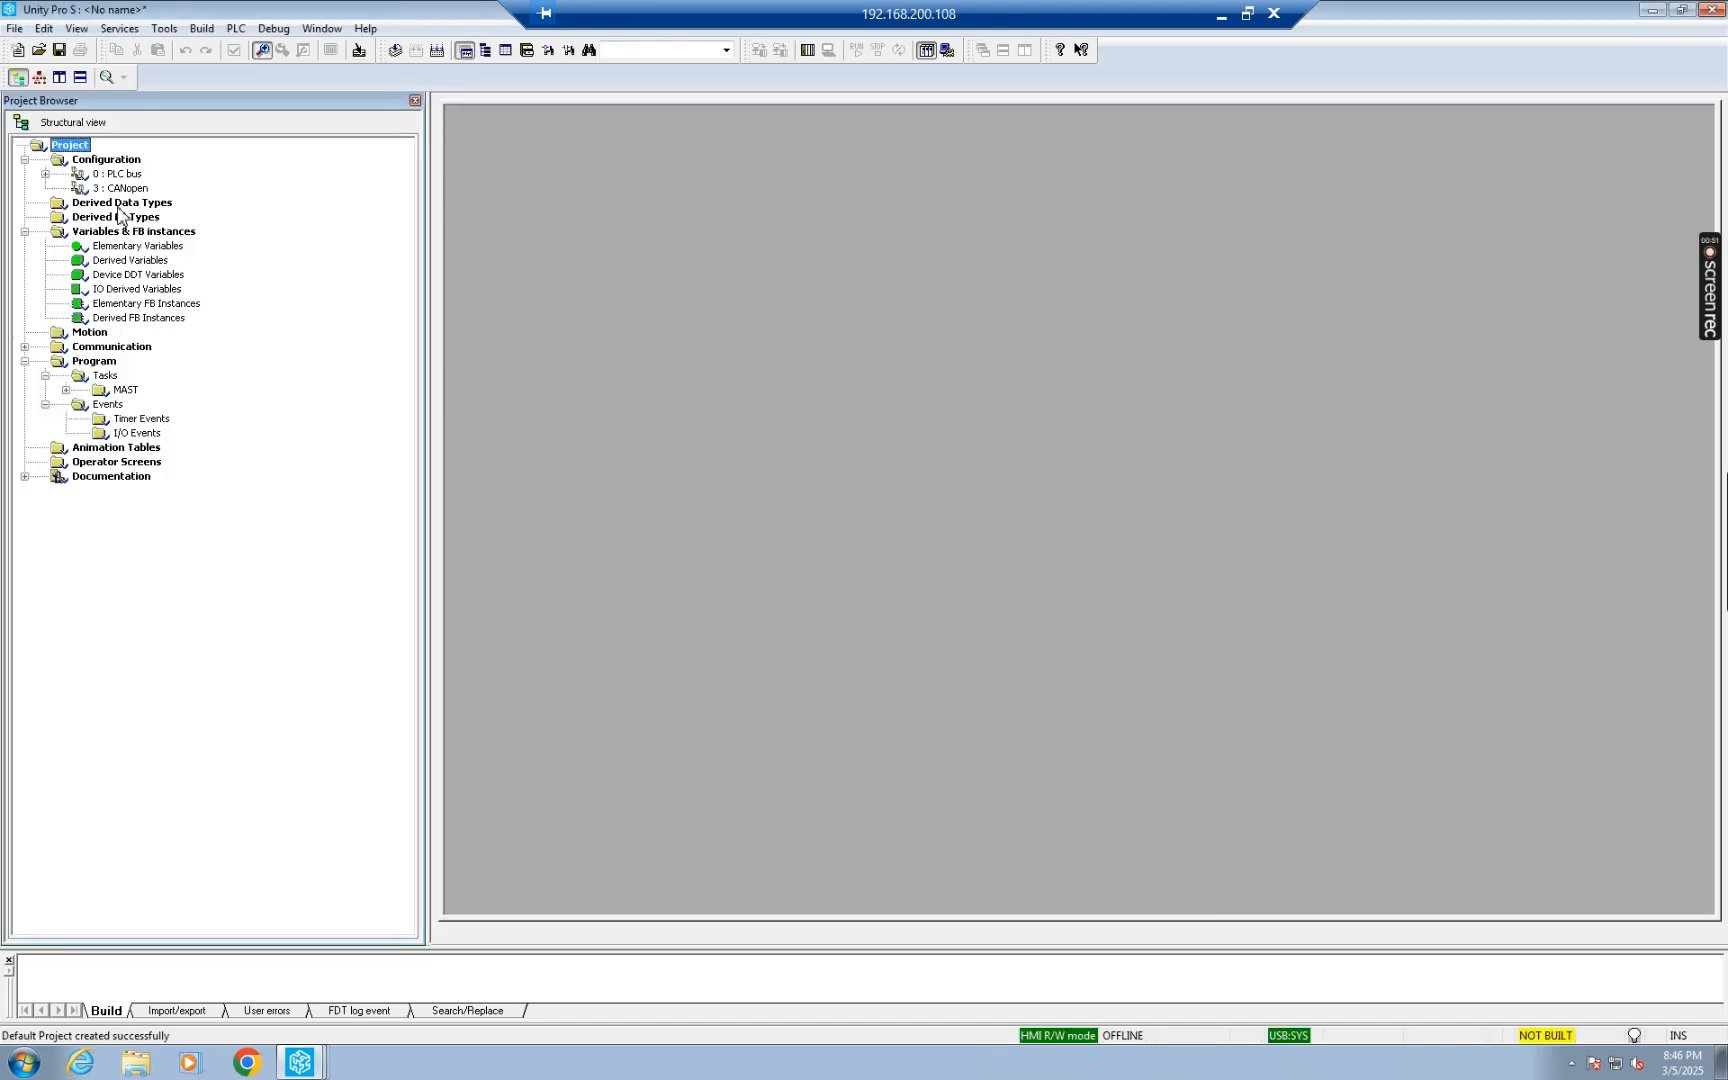
Step: Open the PLC bus configuration and add a BMX DDM 16022 discrete module in slot 1 of the rack
double_click(137, 176)
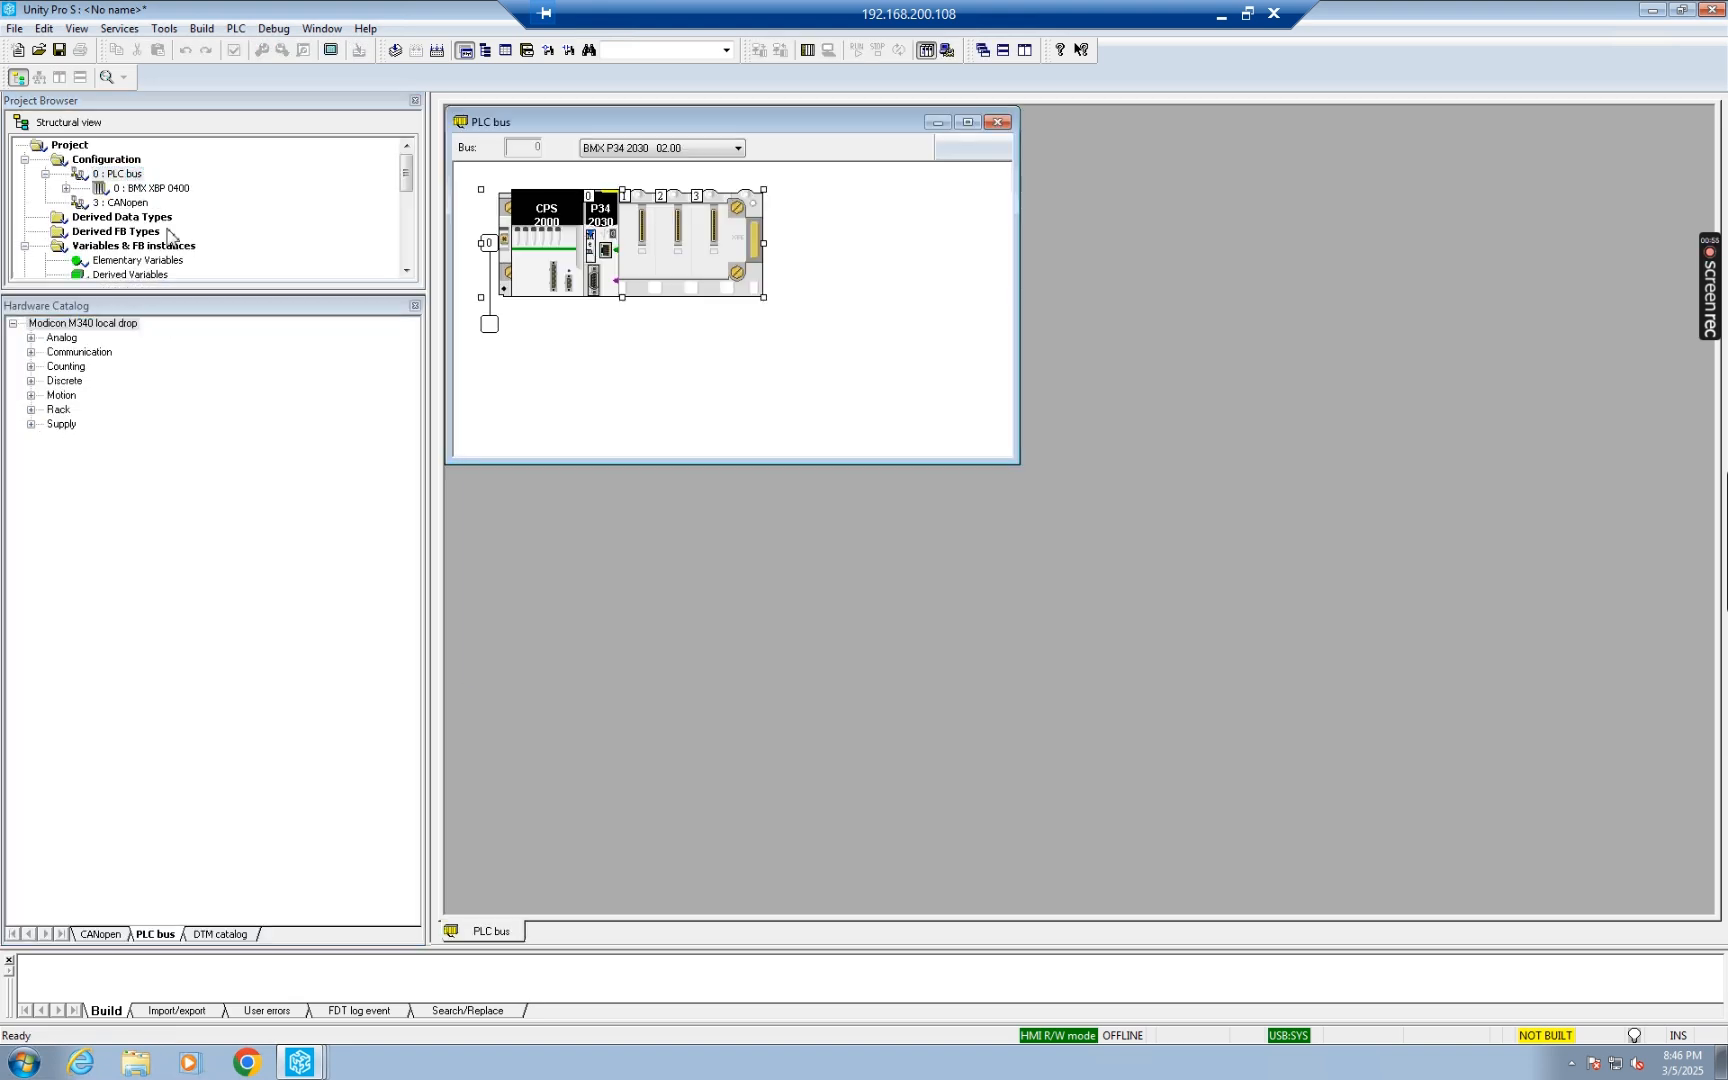
double_click(636, 250)
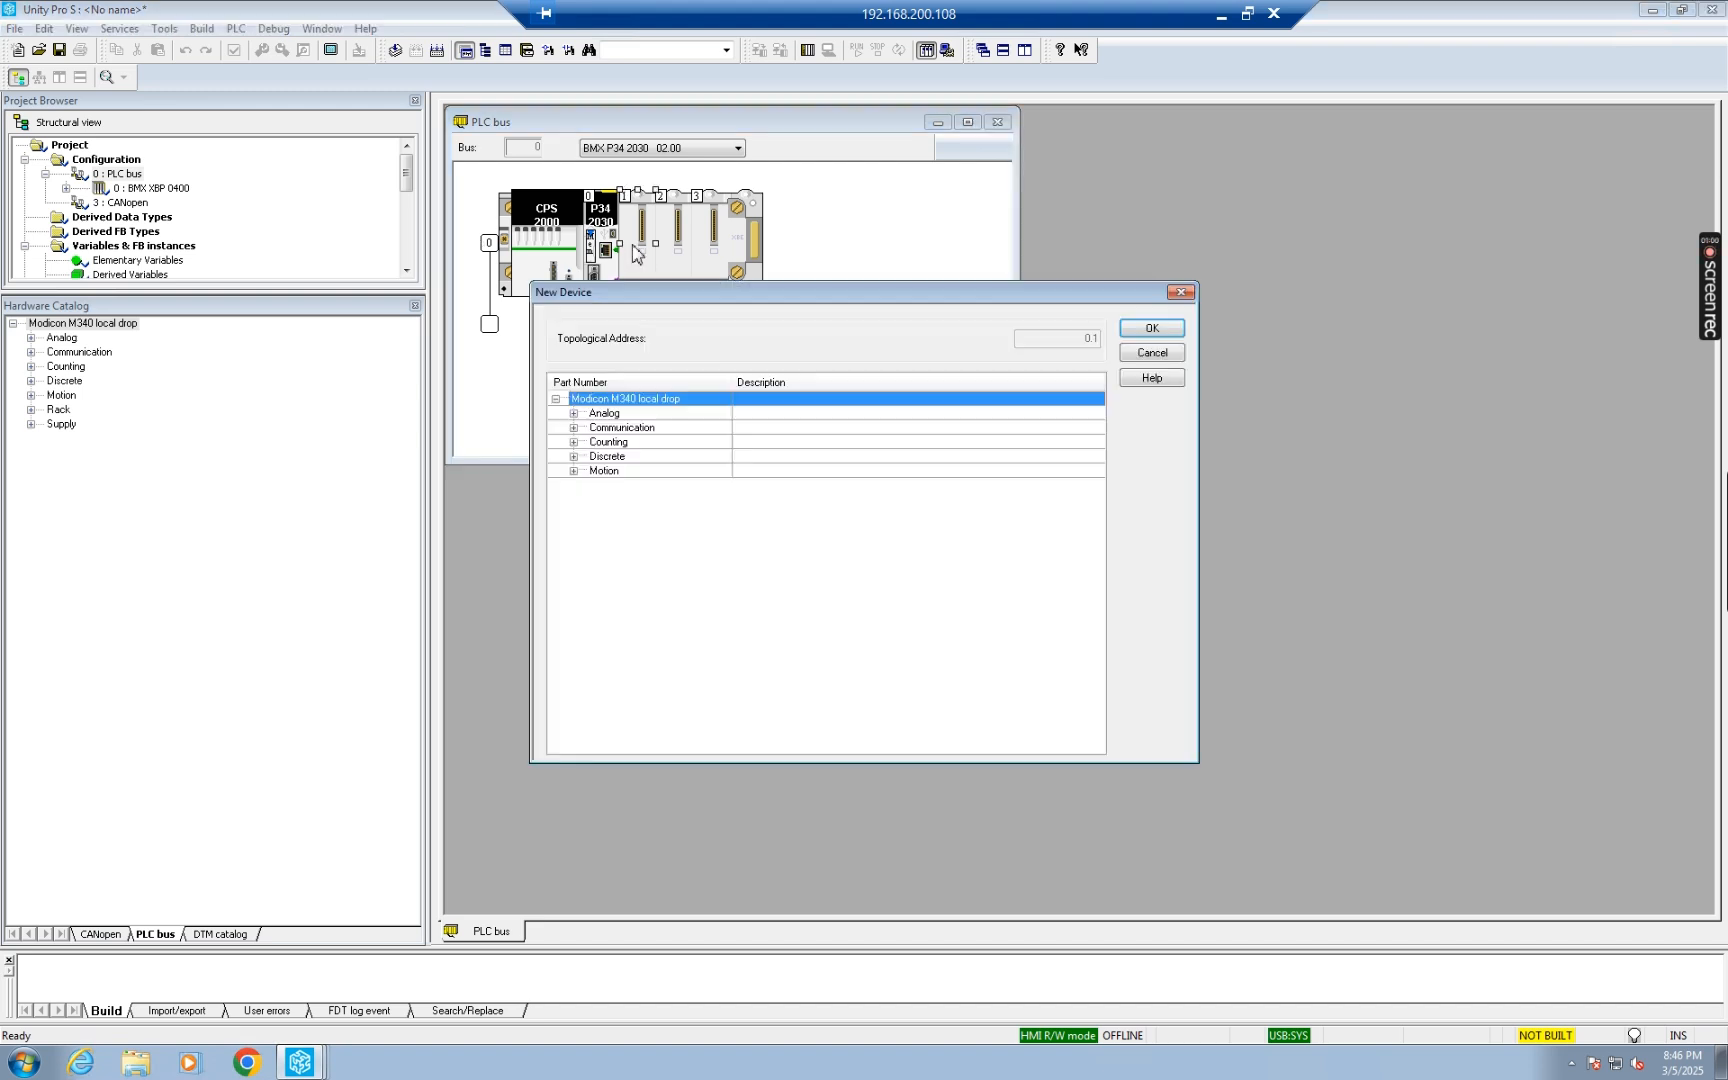
left_click(574, 457)
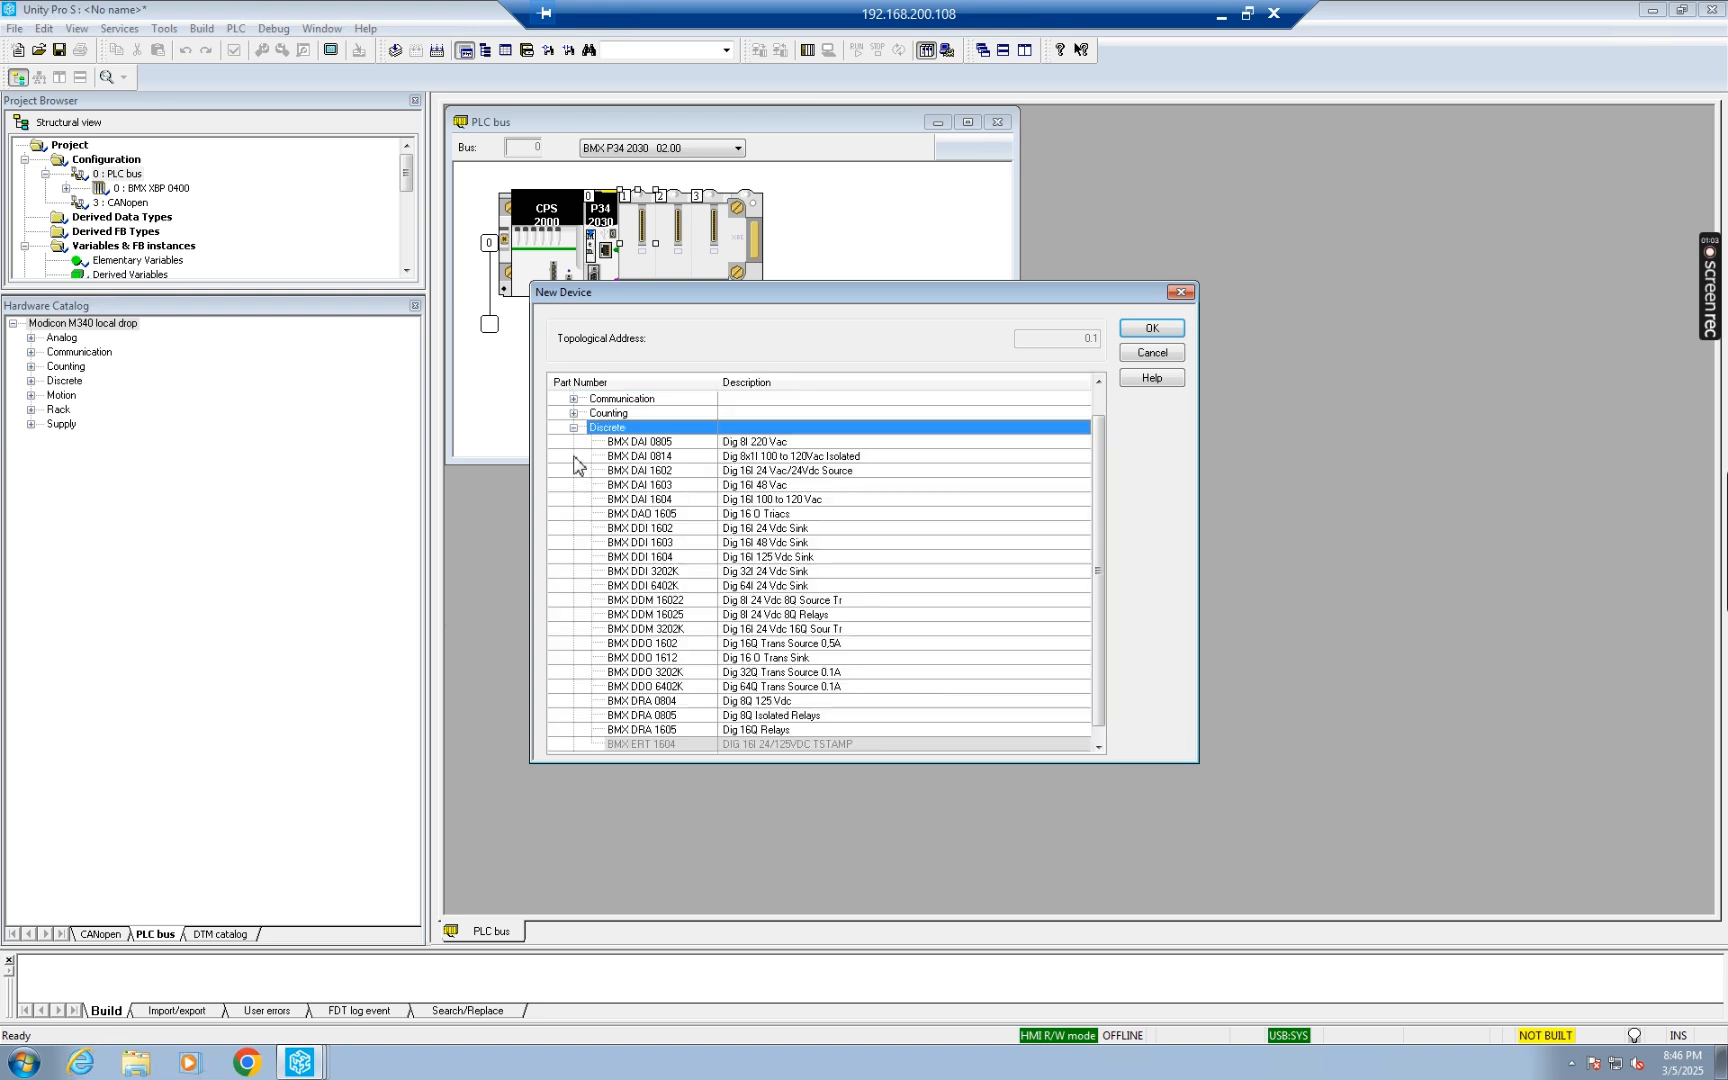
double_click(695, 601)
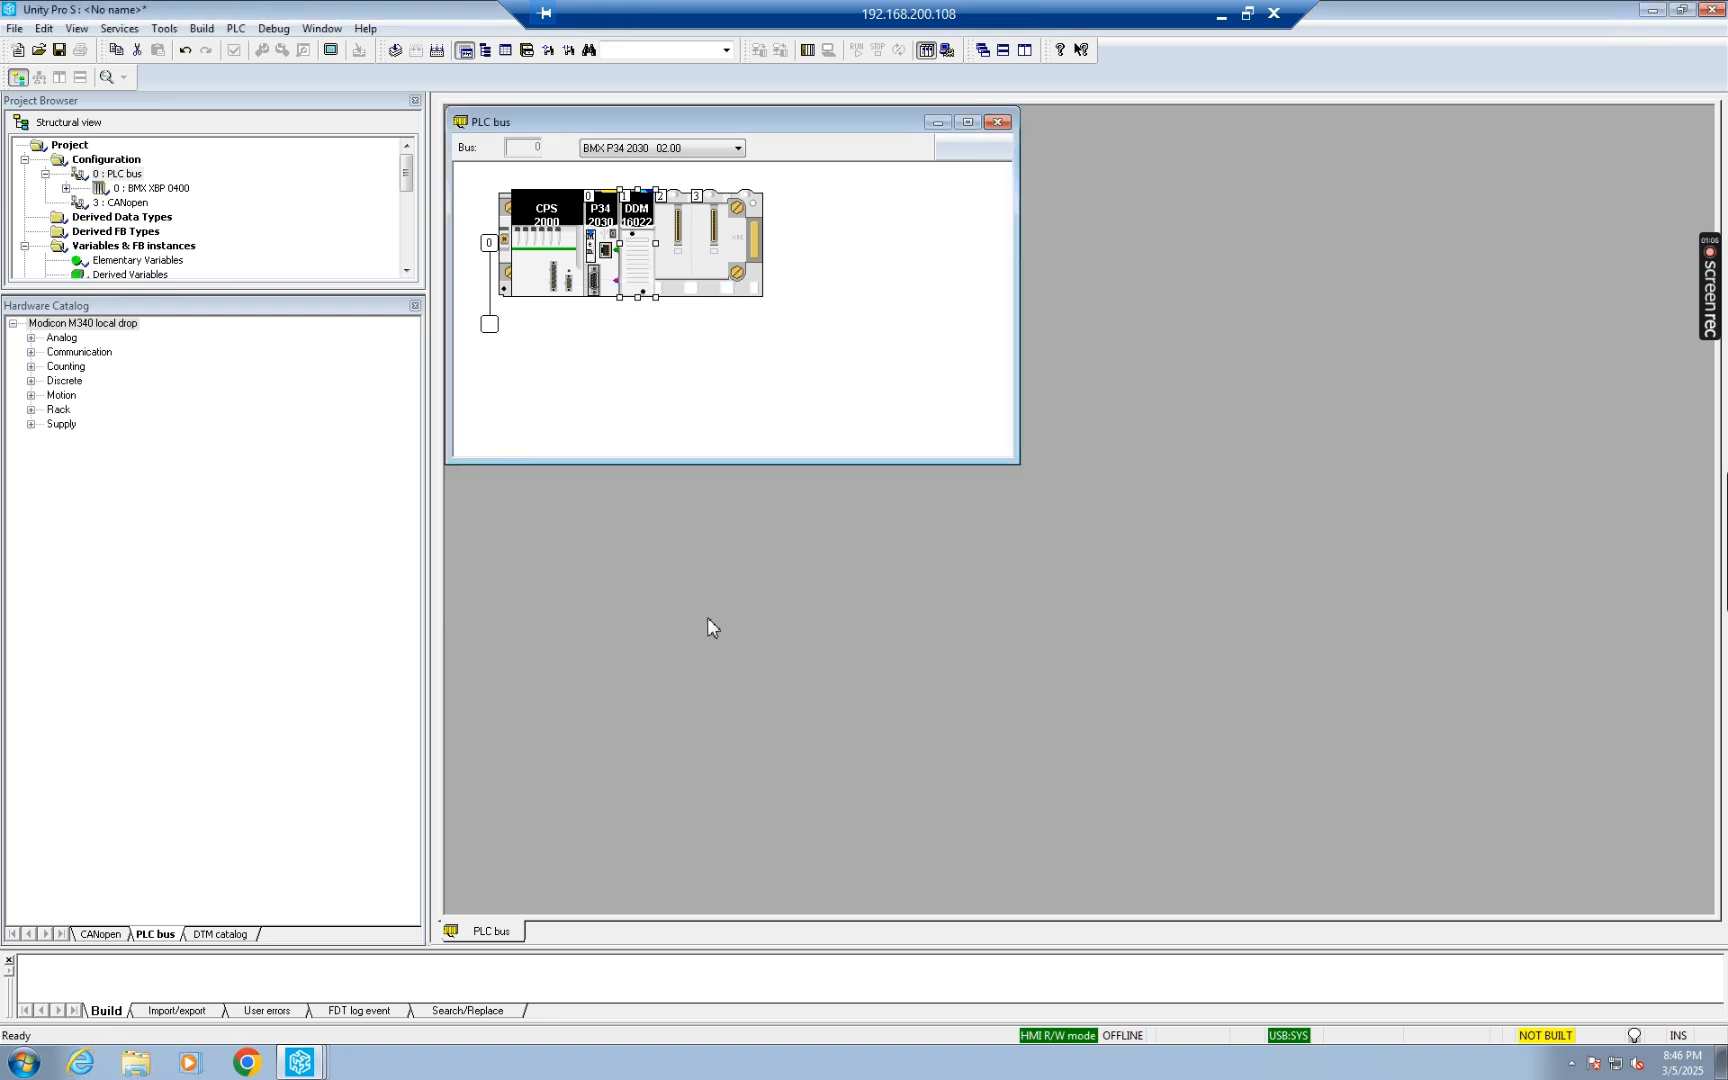
Step: Add a BMX AMI 0410 analog input module in slot 2 of the rack
double_click(672, 256)
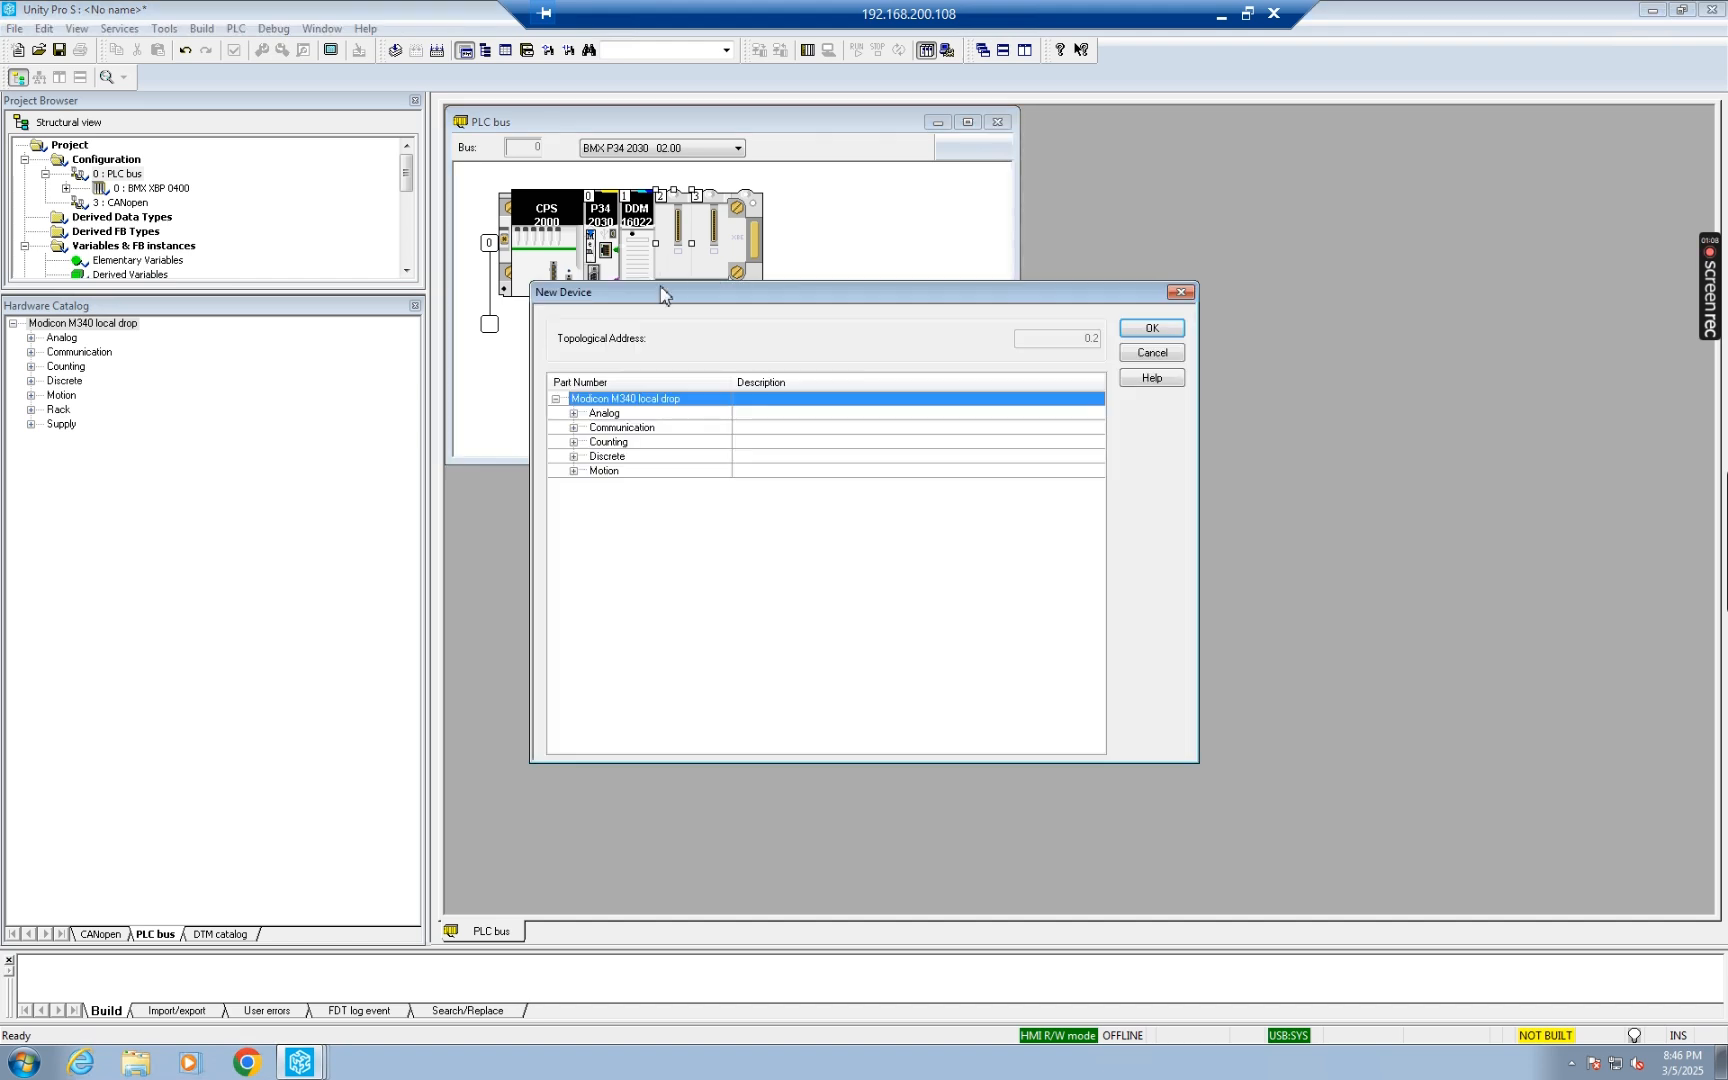
left_click(574, 413)
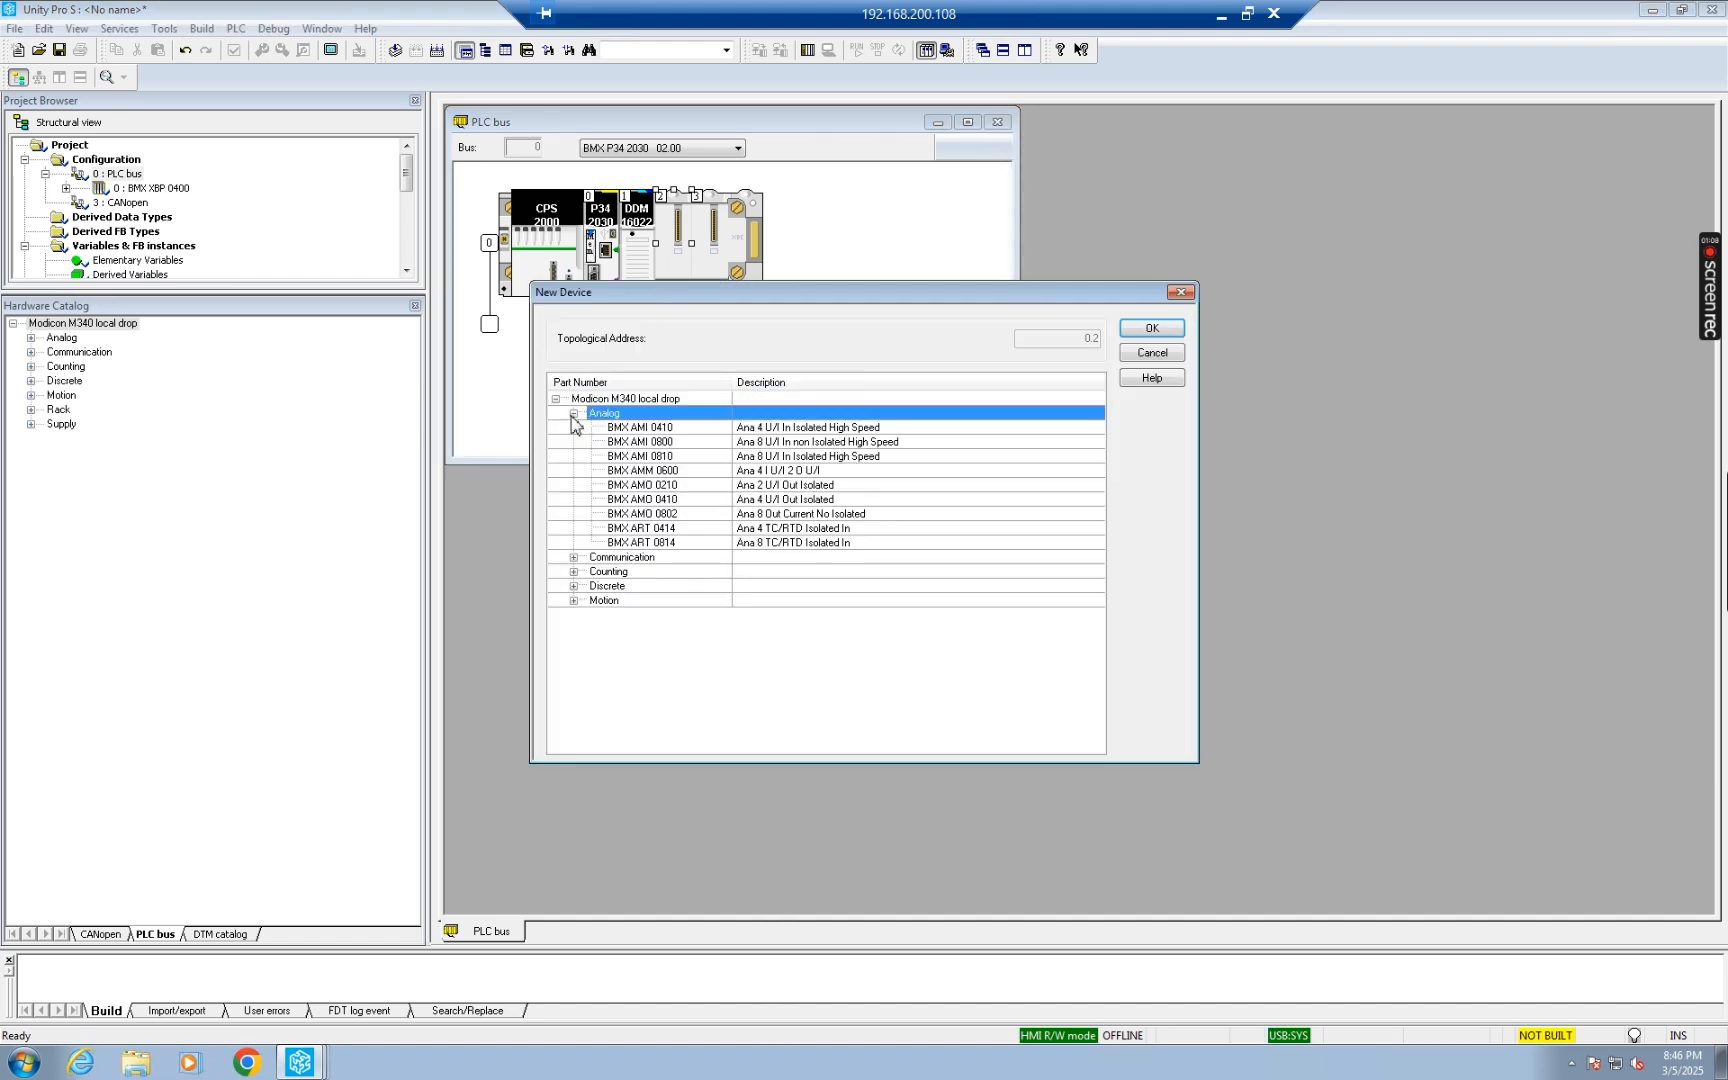
double_click(655, 428)
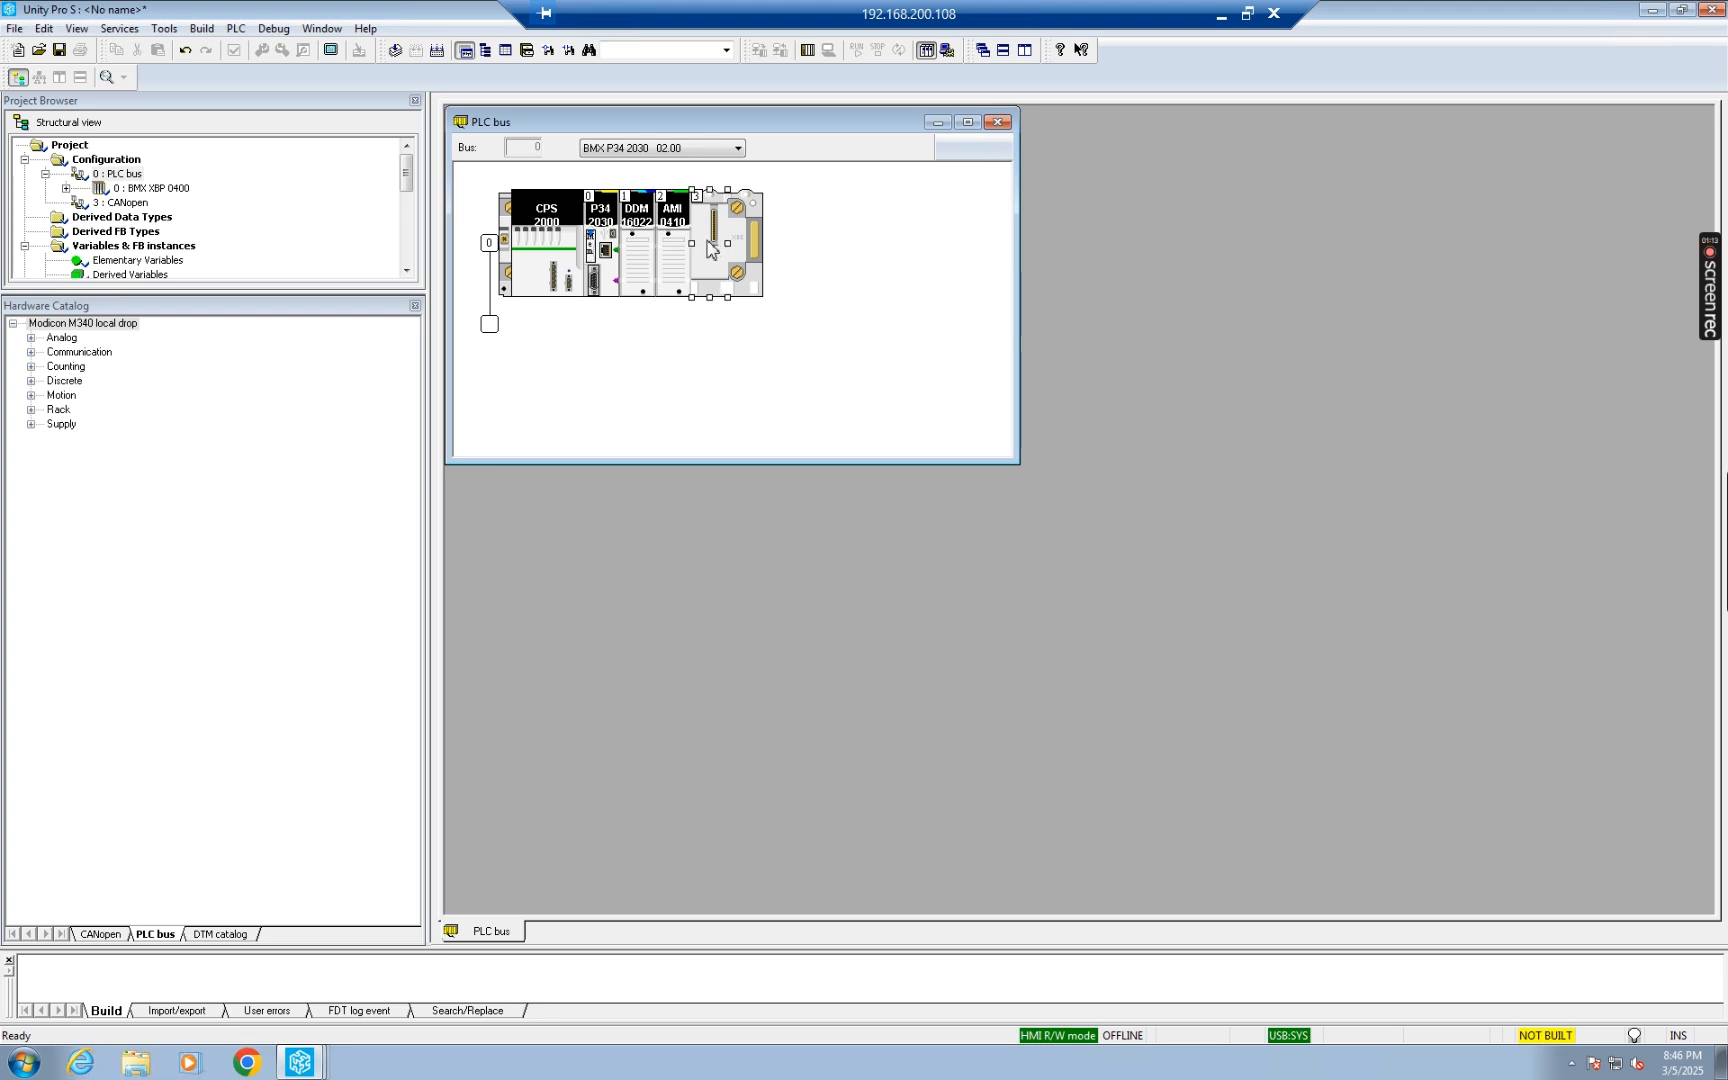
Step: Add a BMX AMO 0210 analog output module in slot 3 of the rack
double_click(711, 249)
left_click(574, 457)
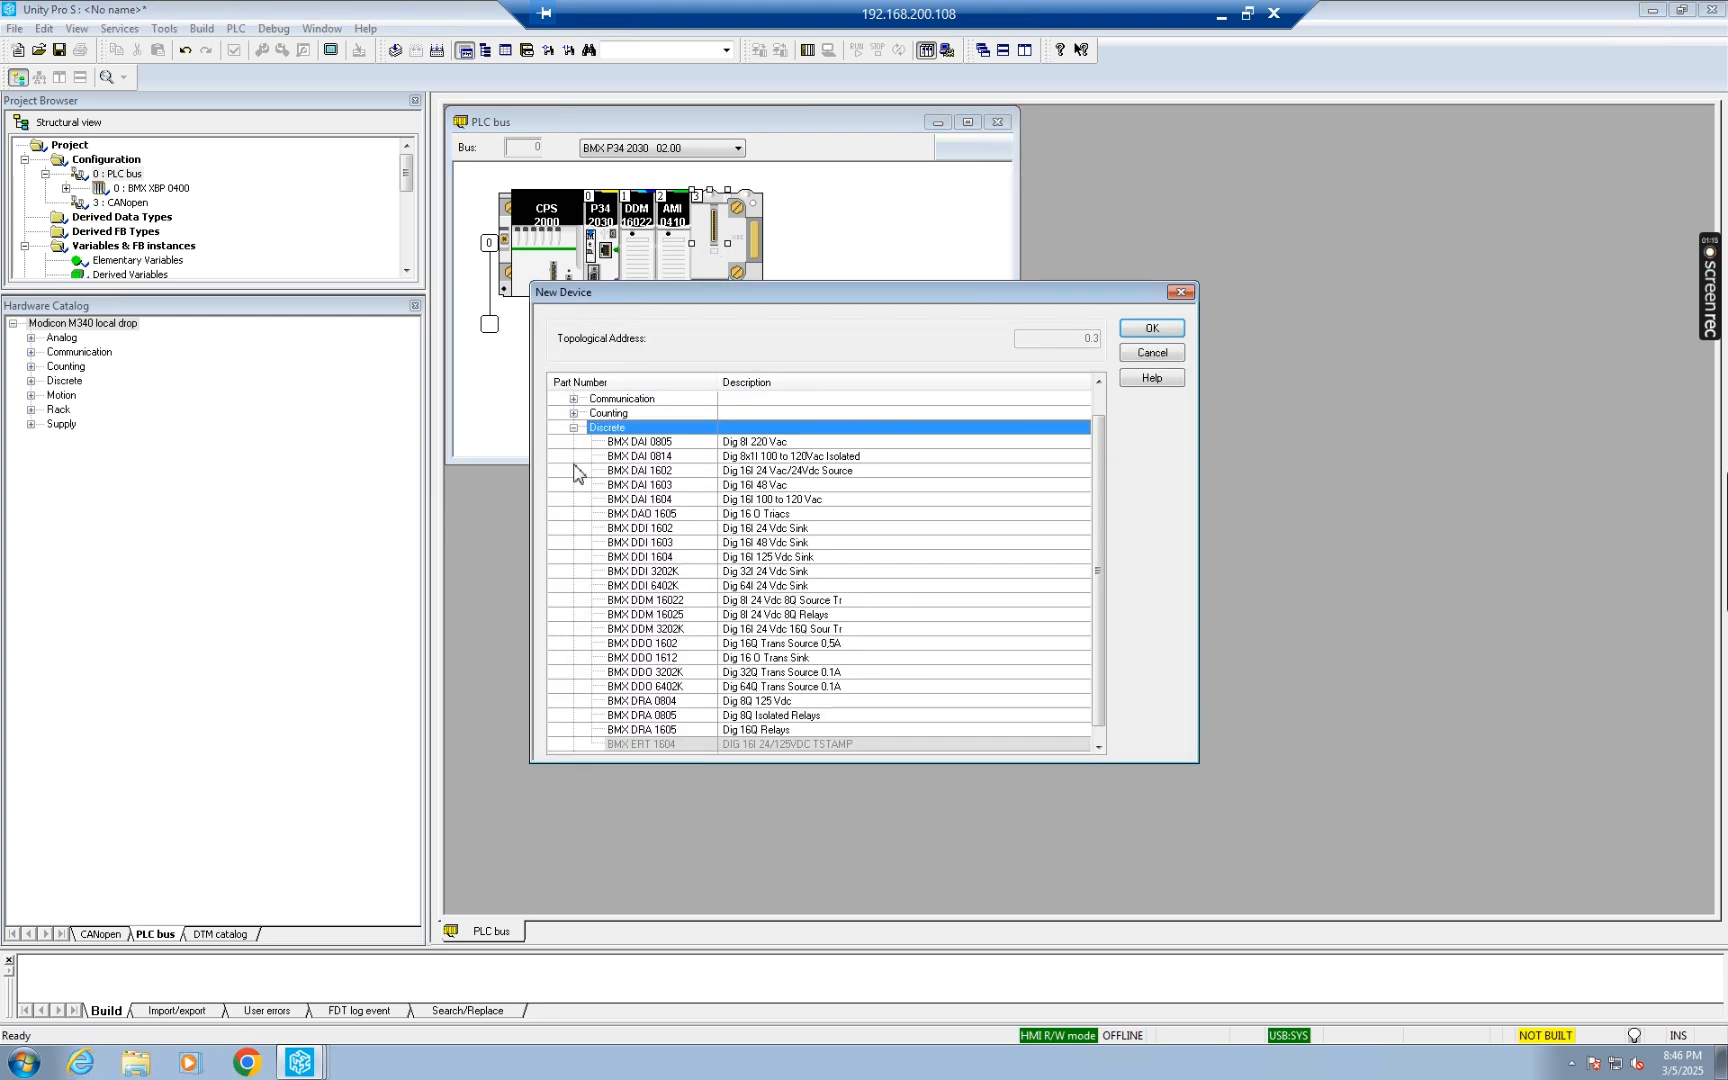
scroll(584, 420, "up", 1)
left_click(574, 413)
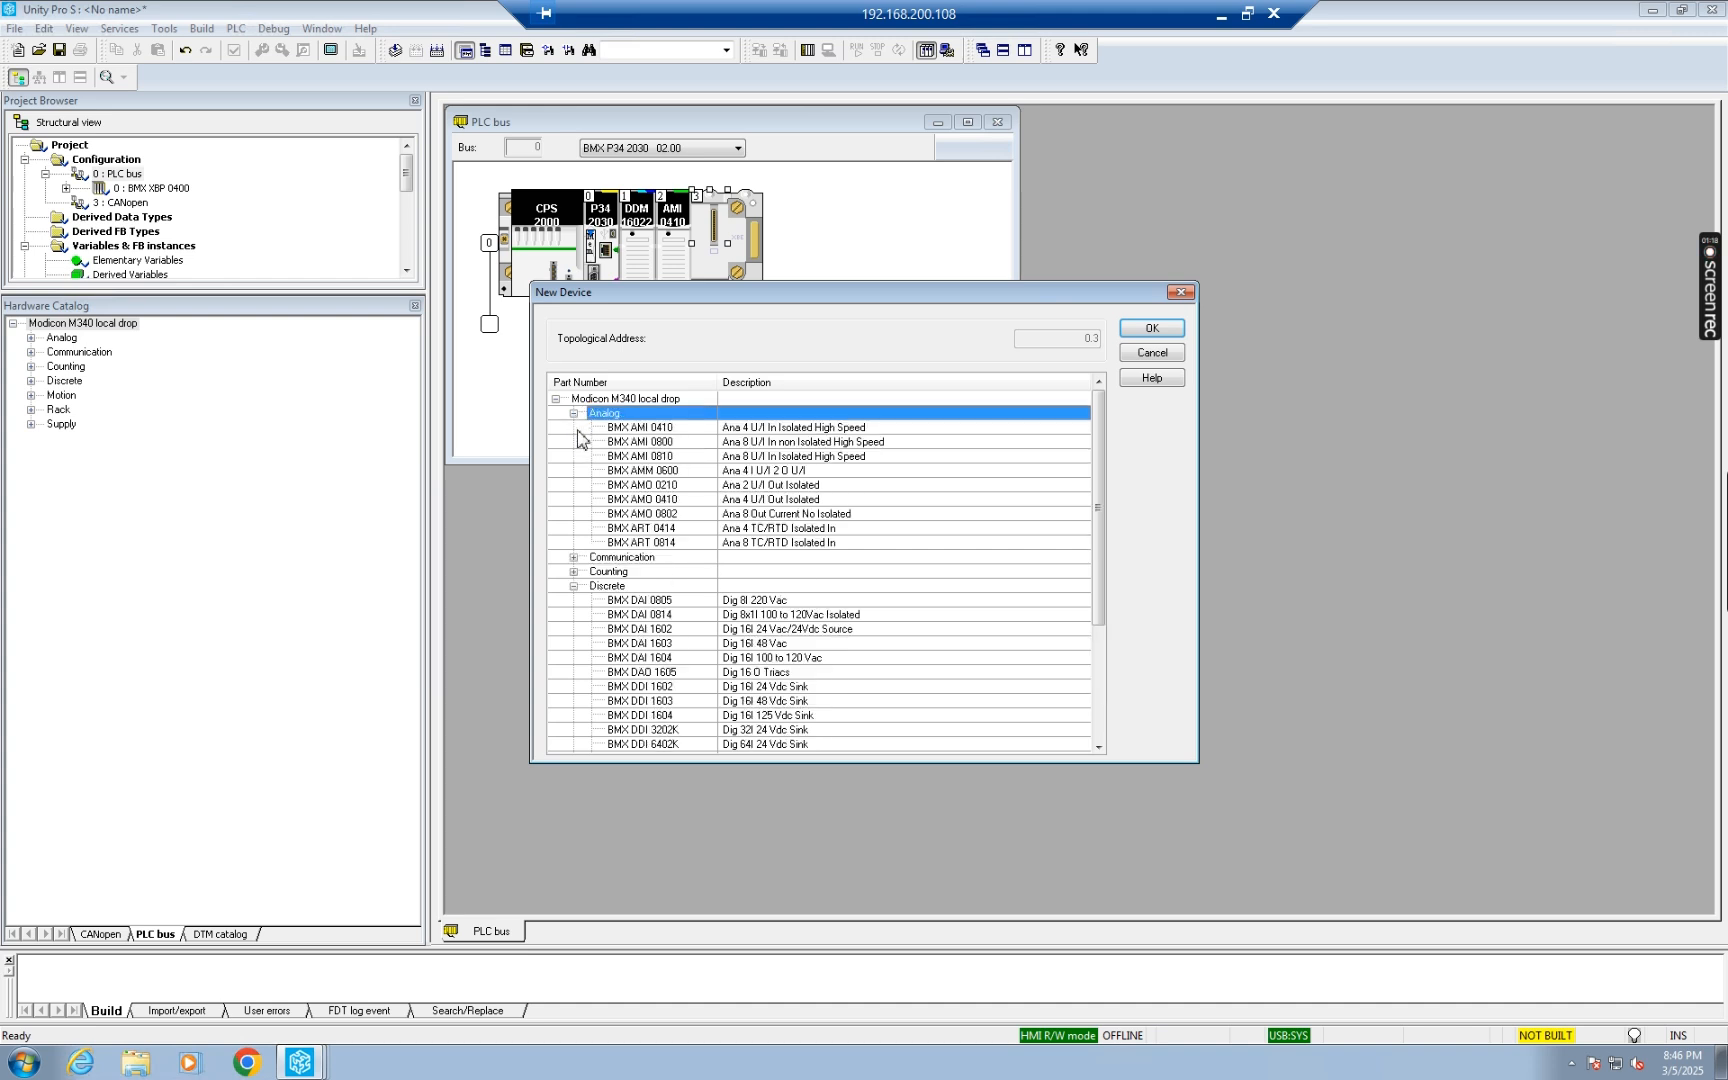
double_click(649, 487)
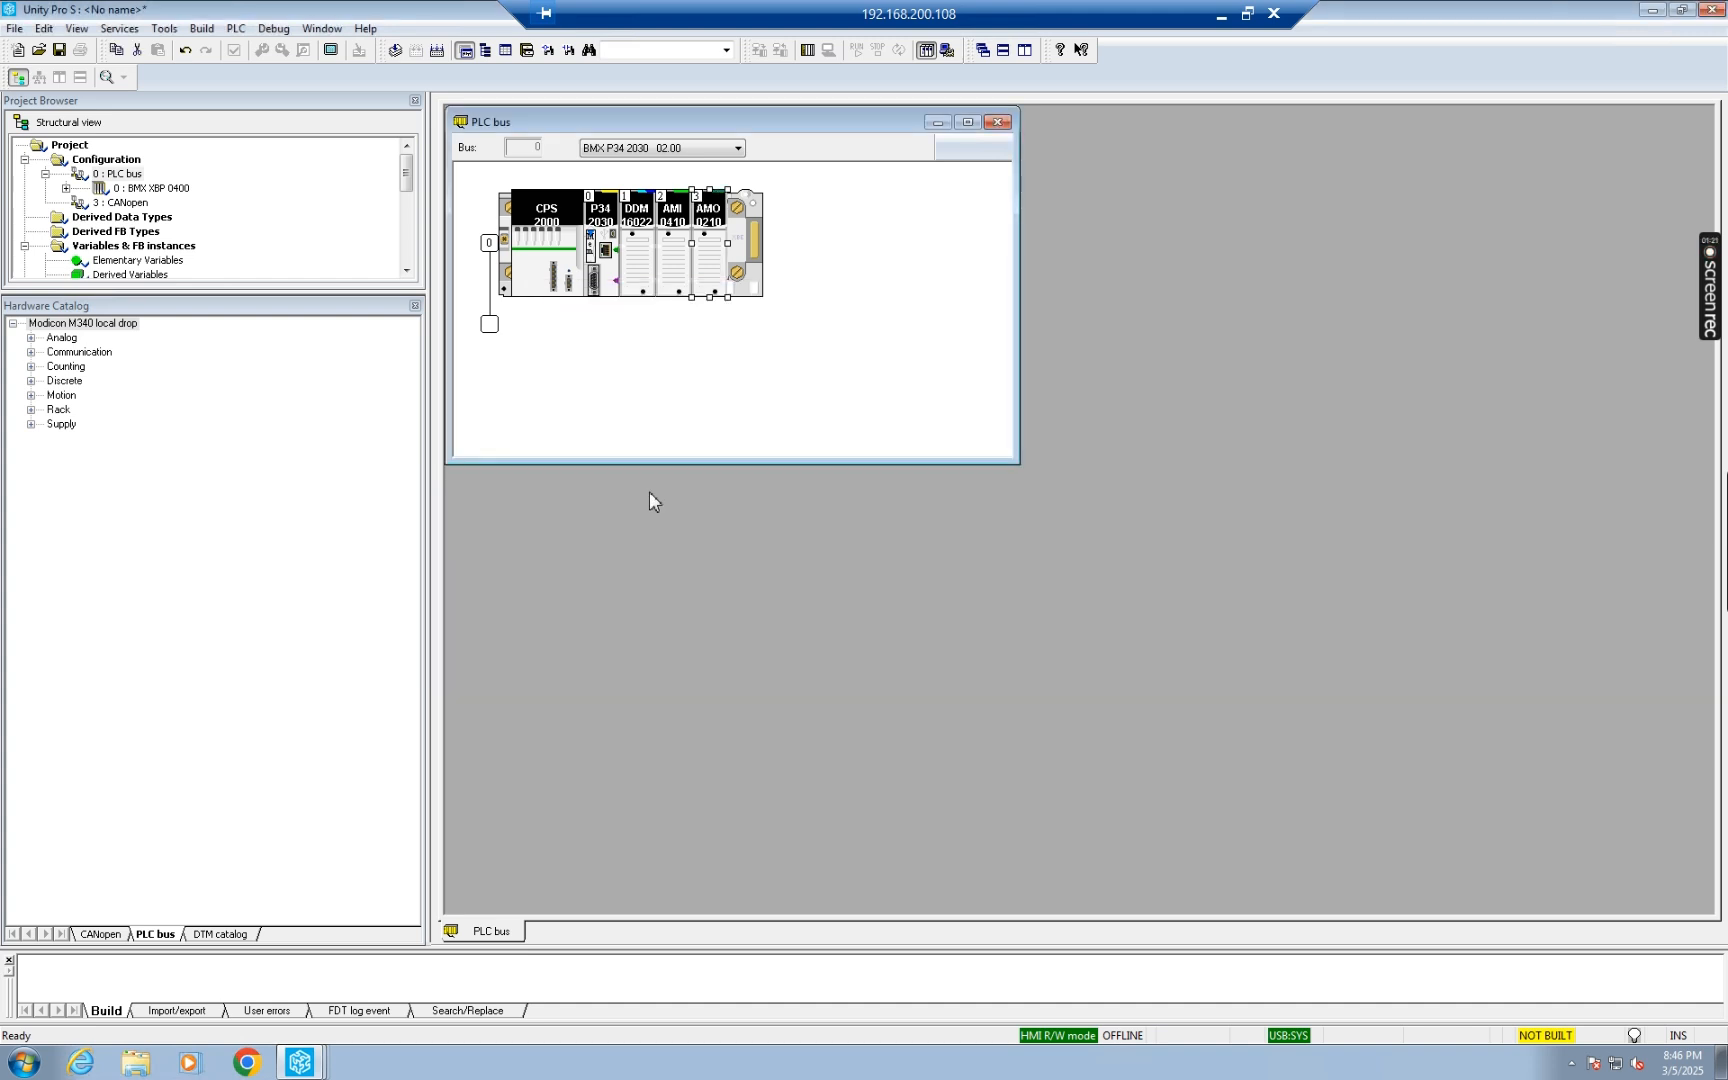
Step: Replace the processor with BMX P34 2030 version 01.00 and close the hardware catalog
left_click(738, 148)
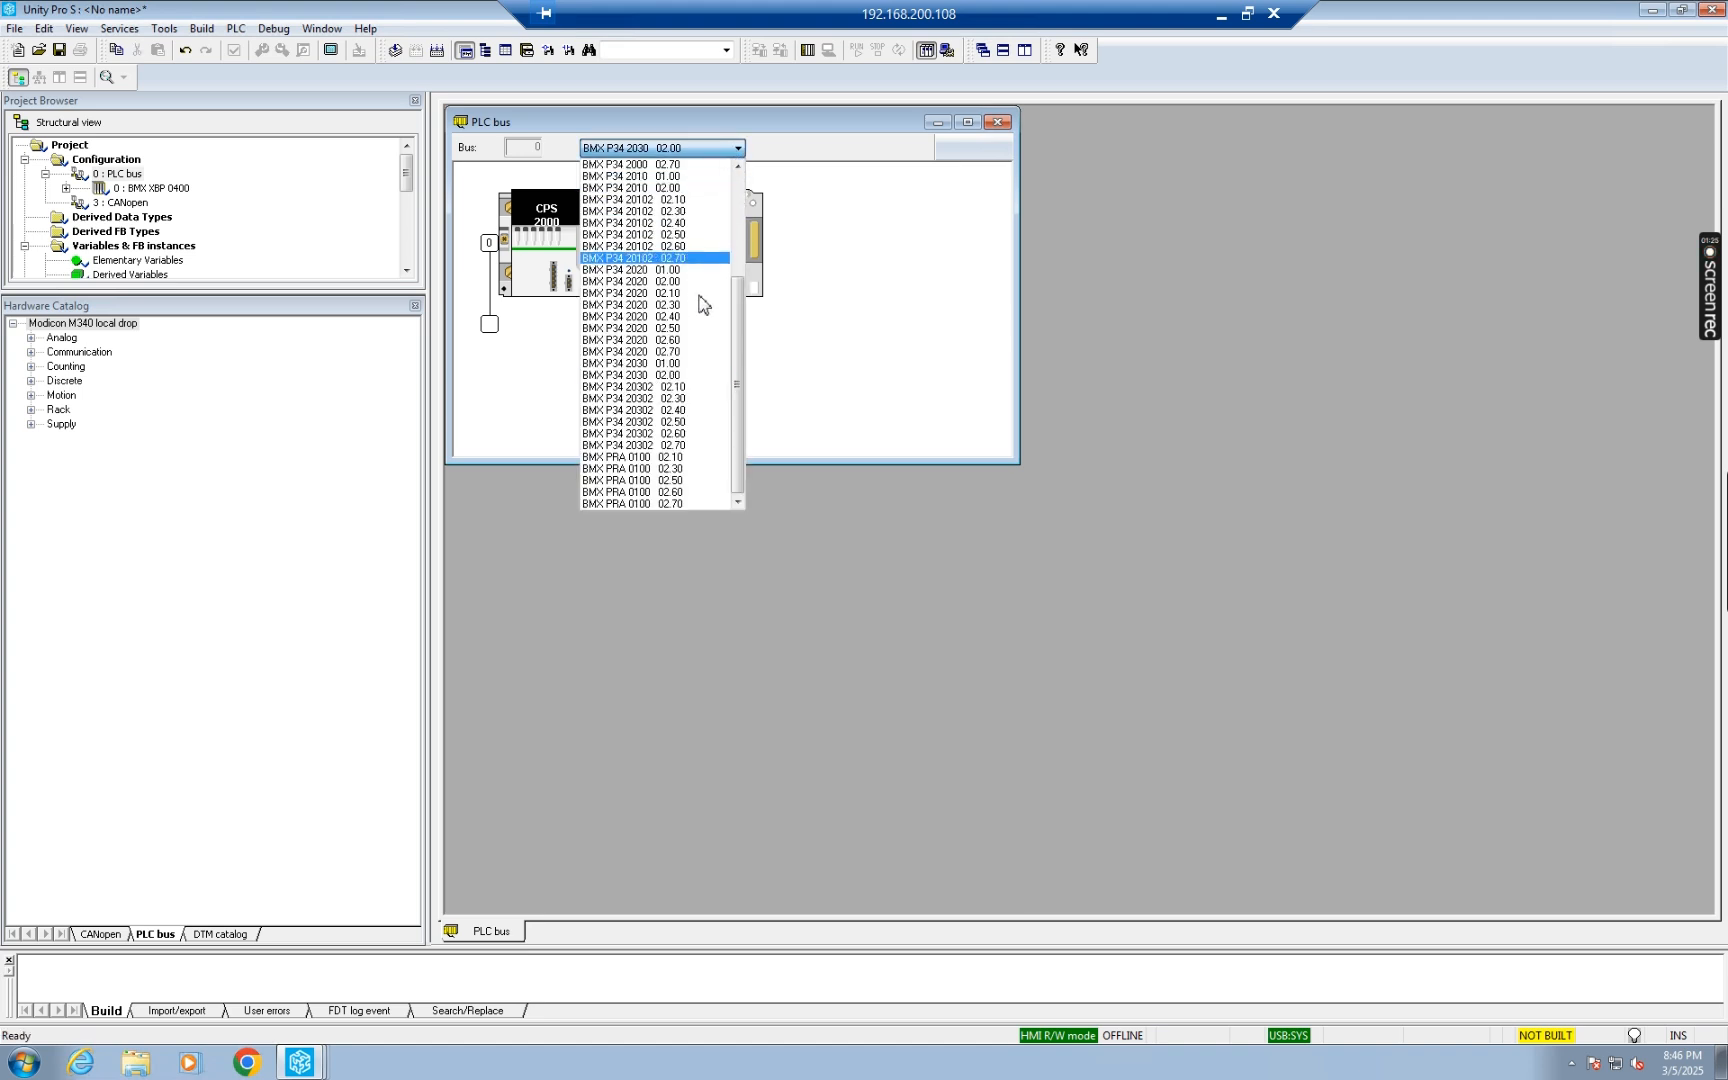
left_click(675, 364)
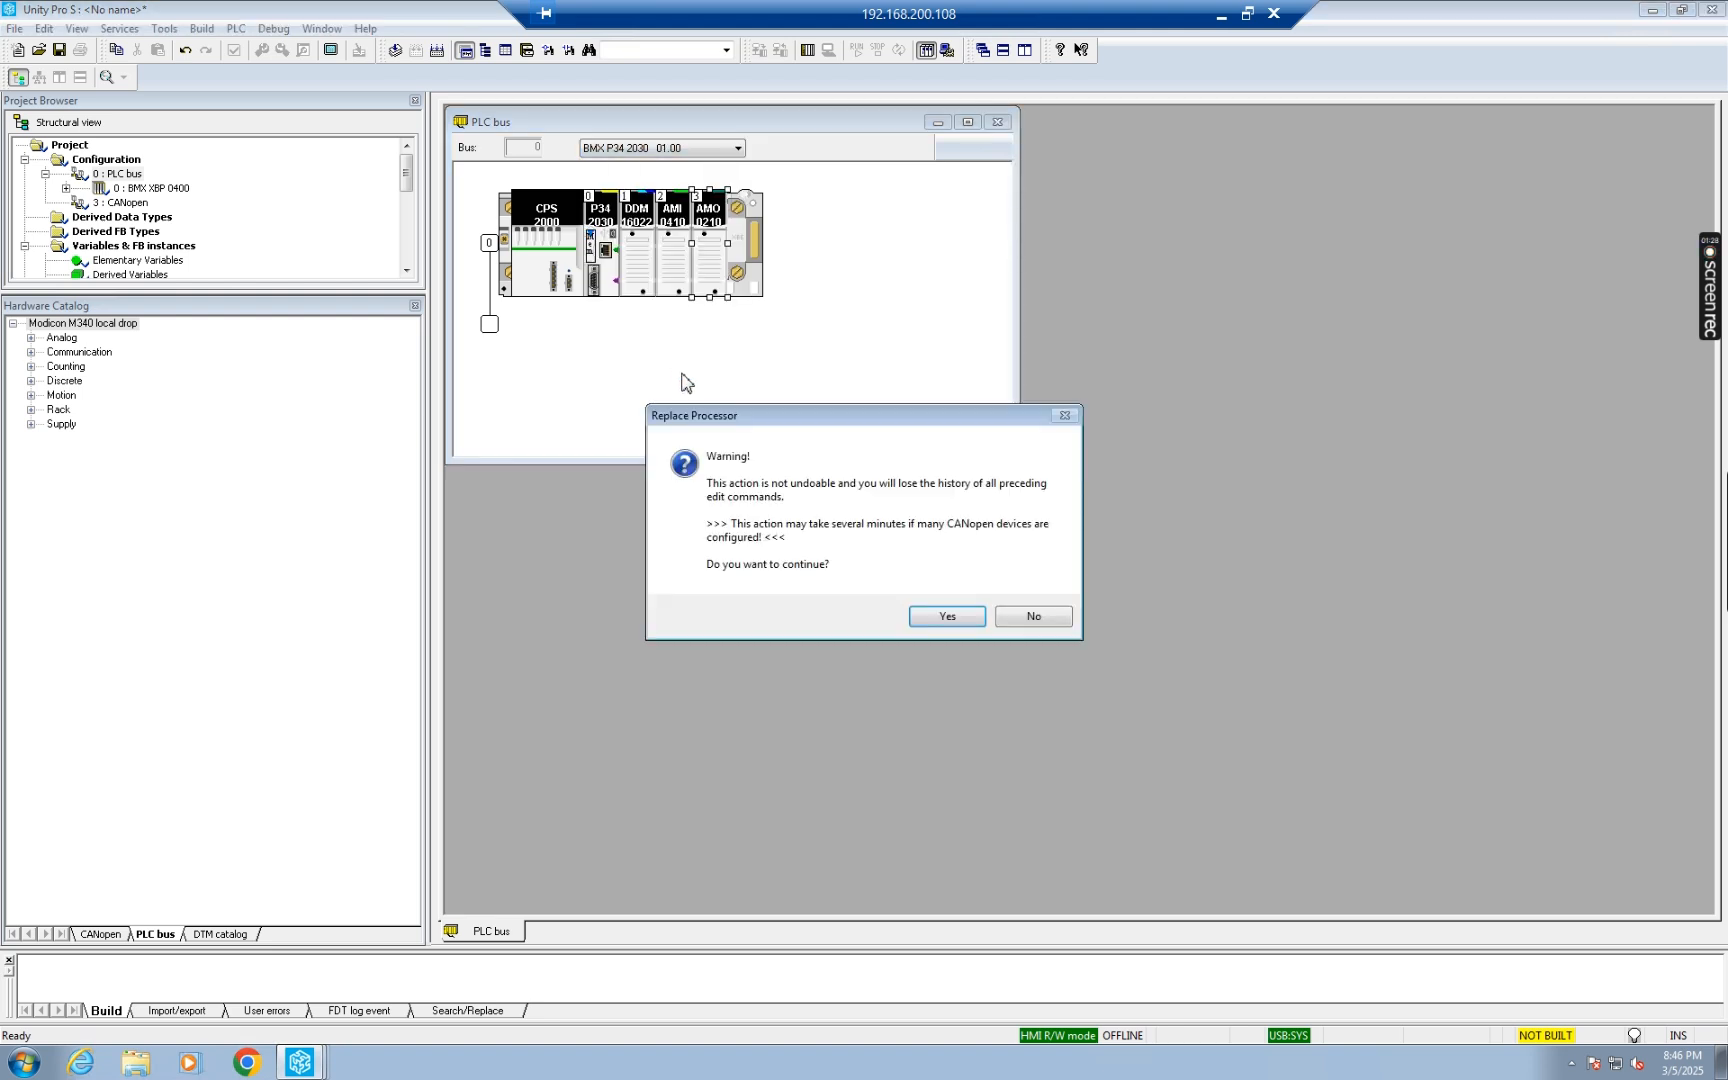
left_click(953, 620)
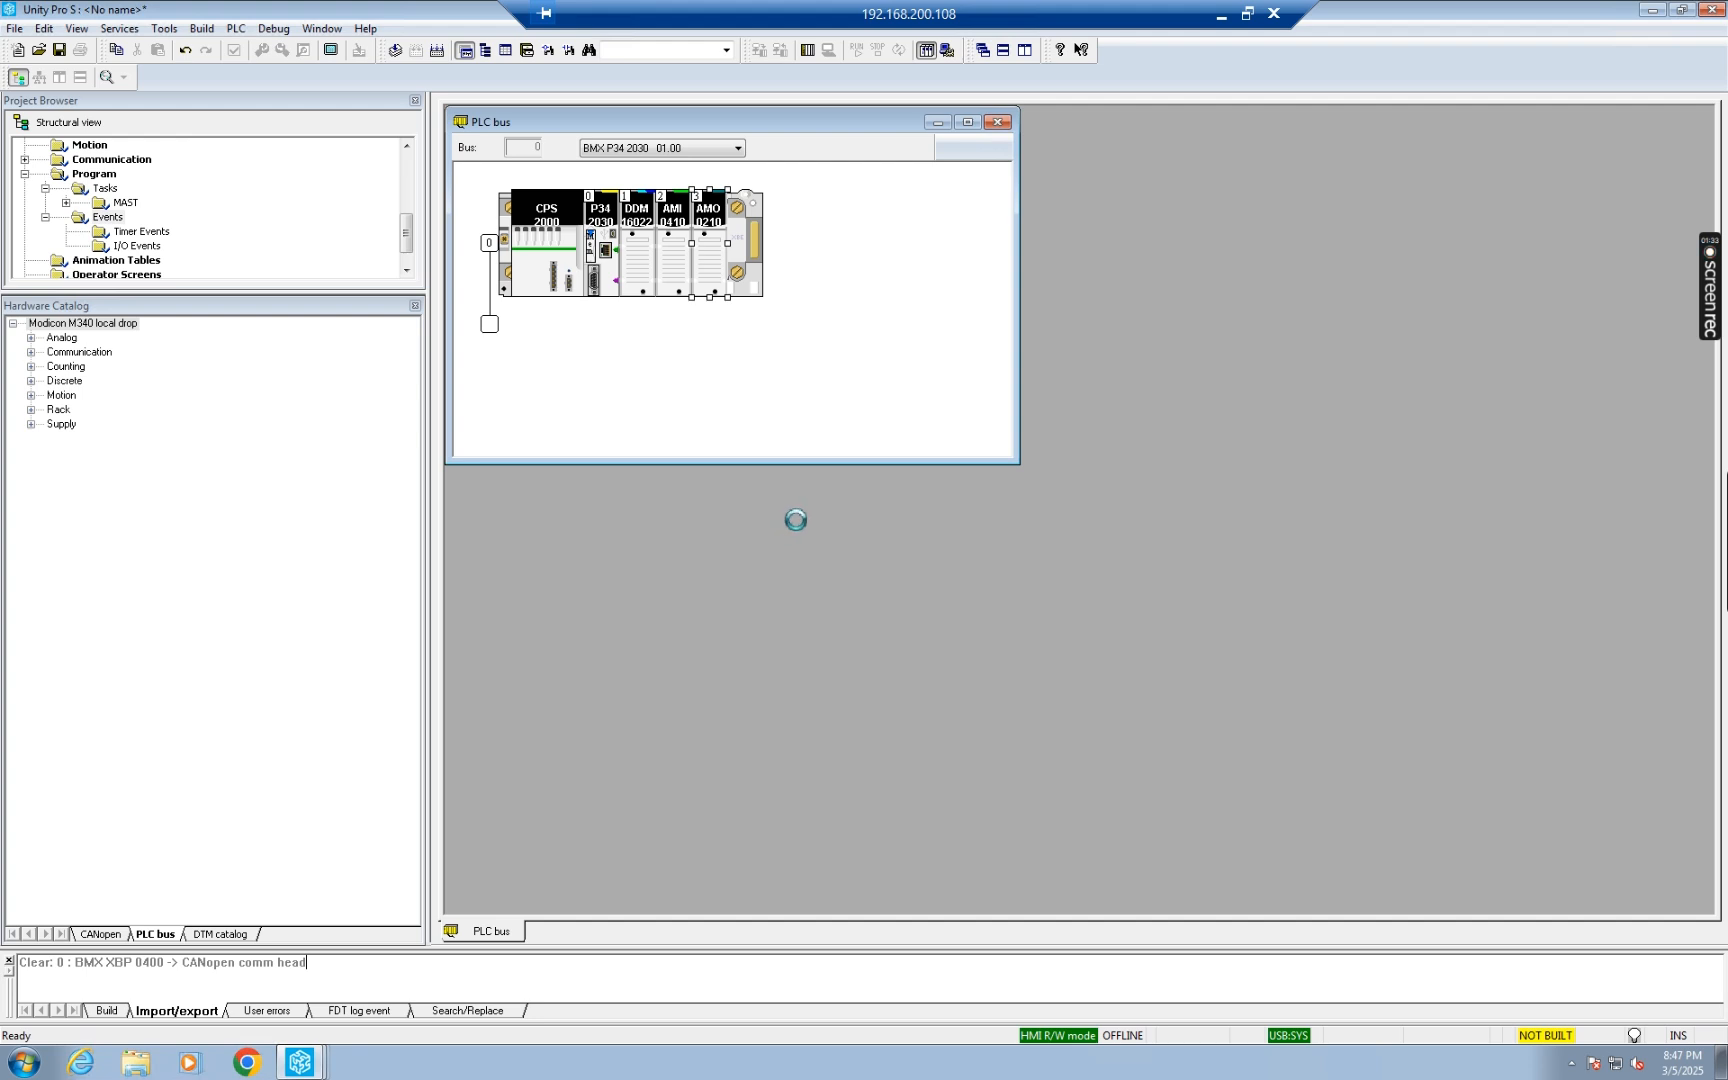
left_click(415, 306)
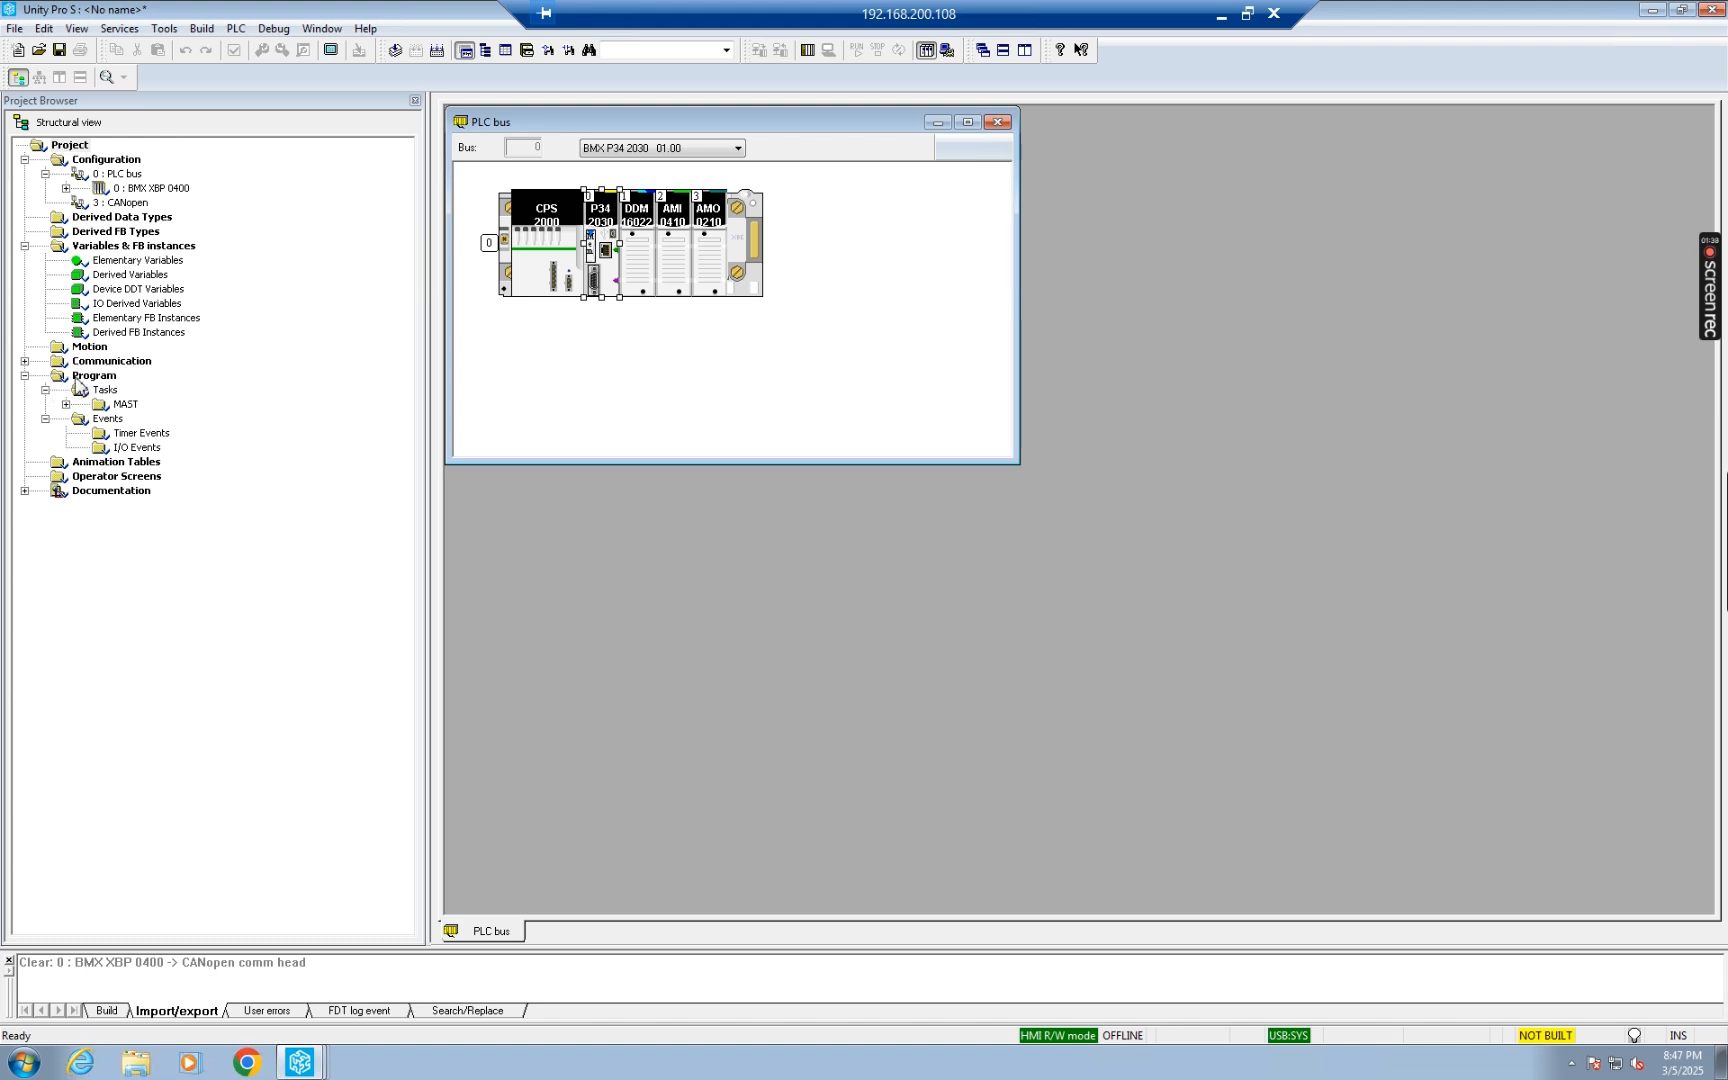
Step: Add a new Ethernet network to the project's Communication networks, keeping the default name
left_click(24, 362)
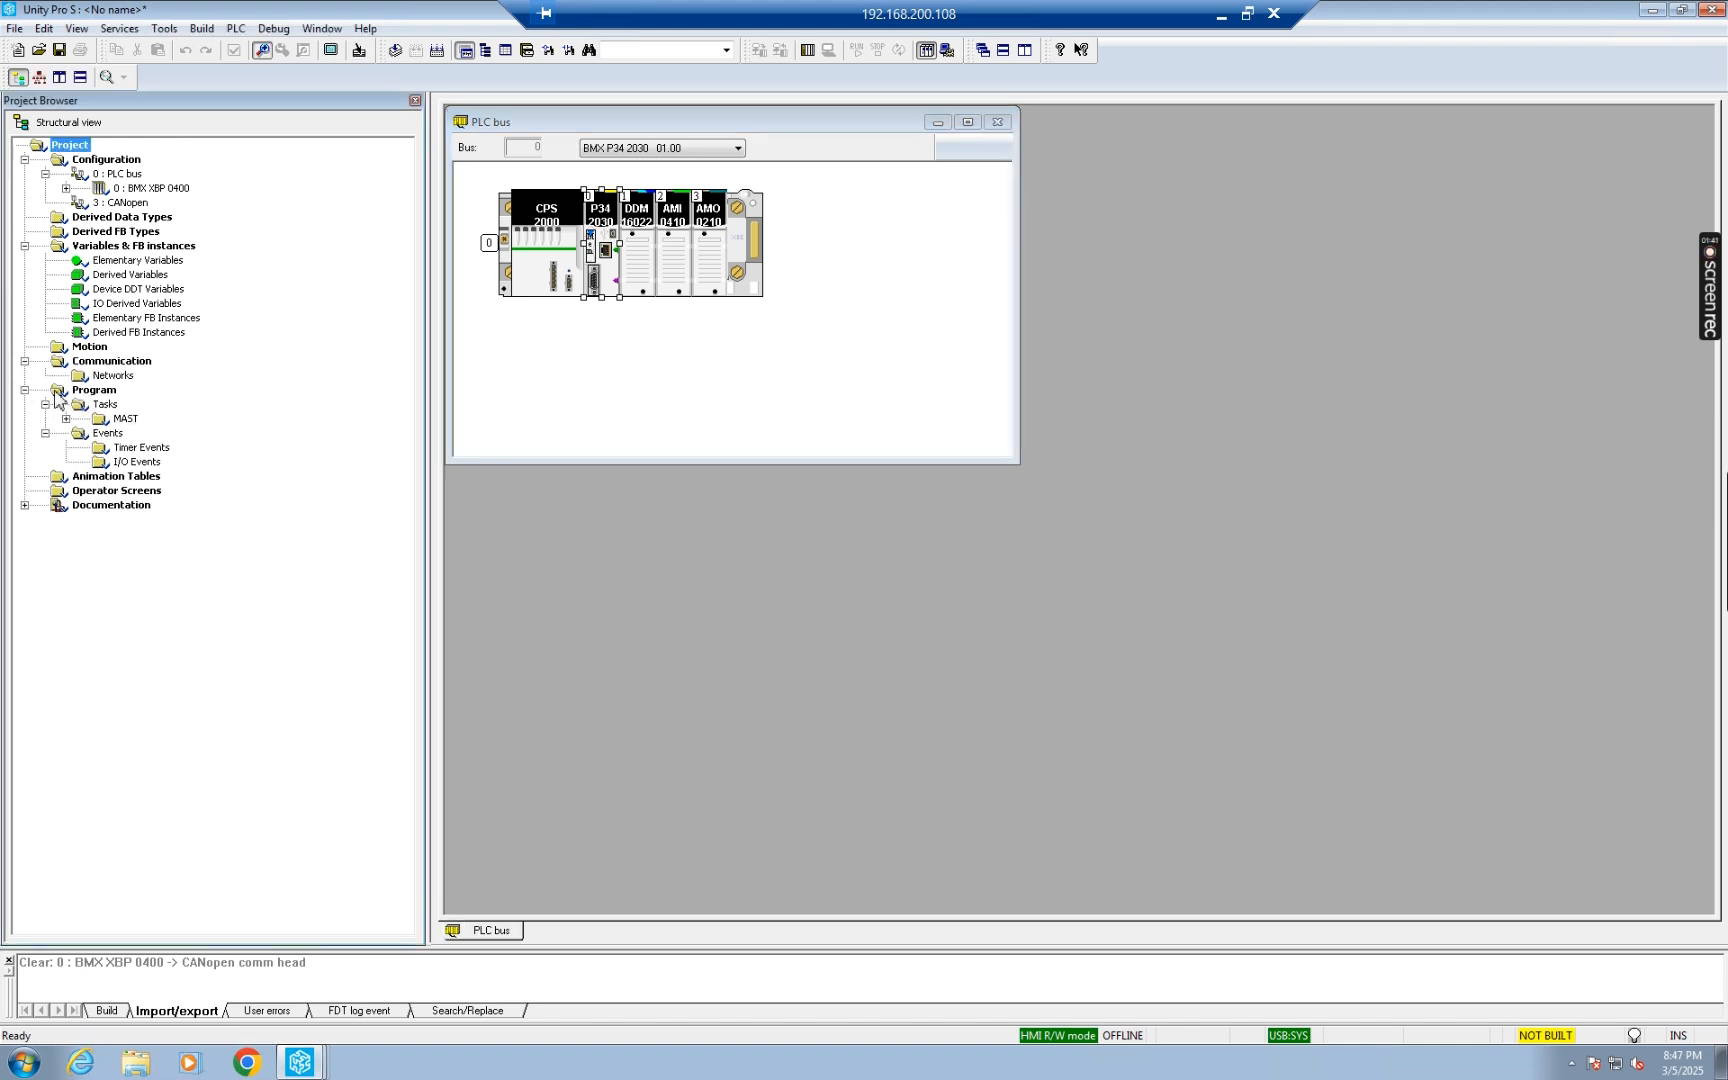
right_click(119, 378)
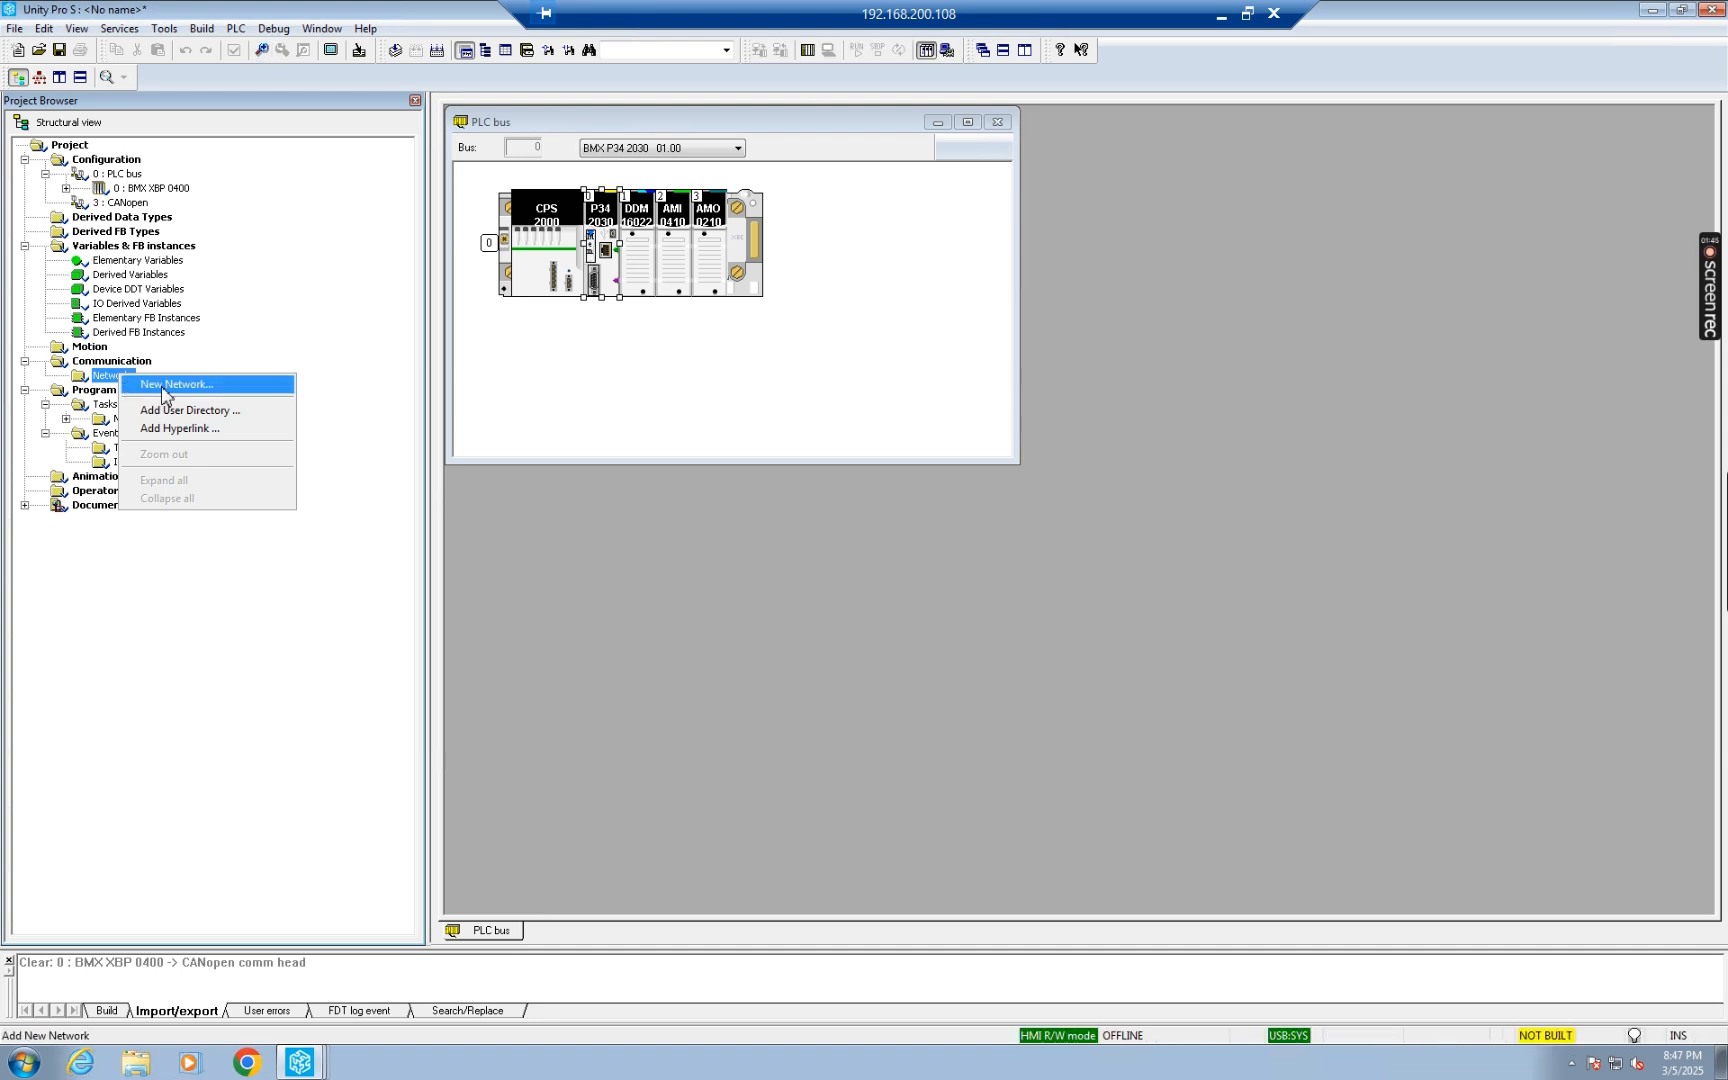
left_click(165, 395)
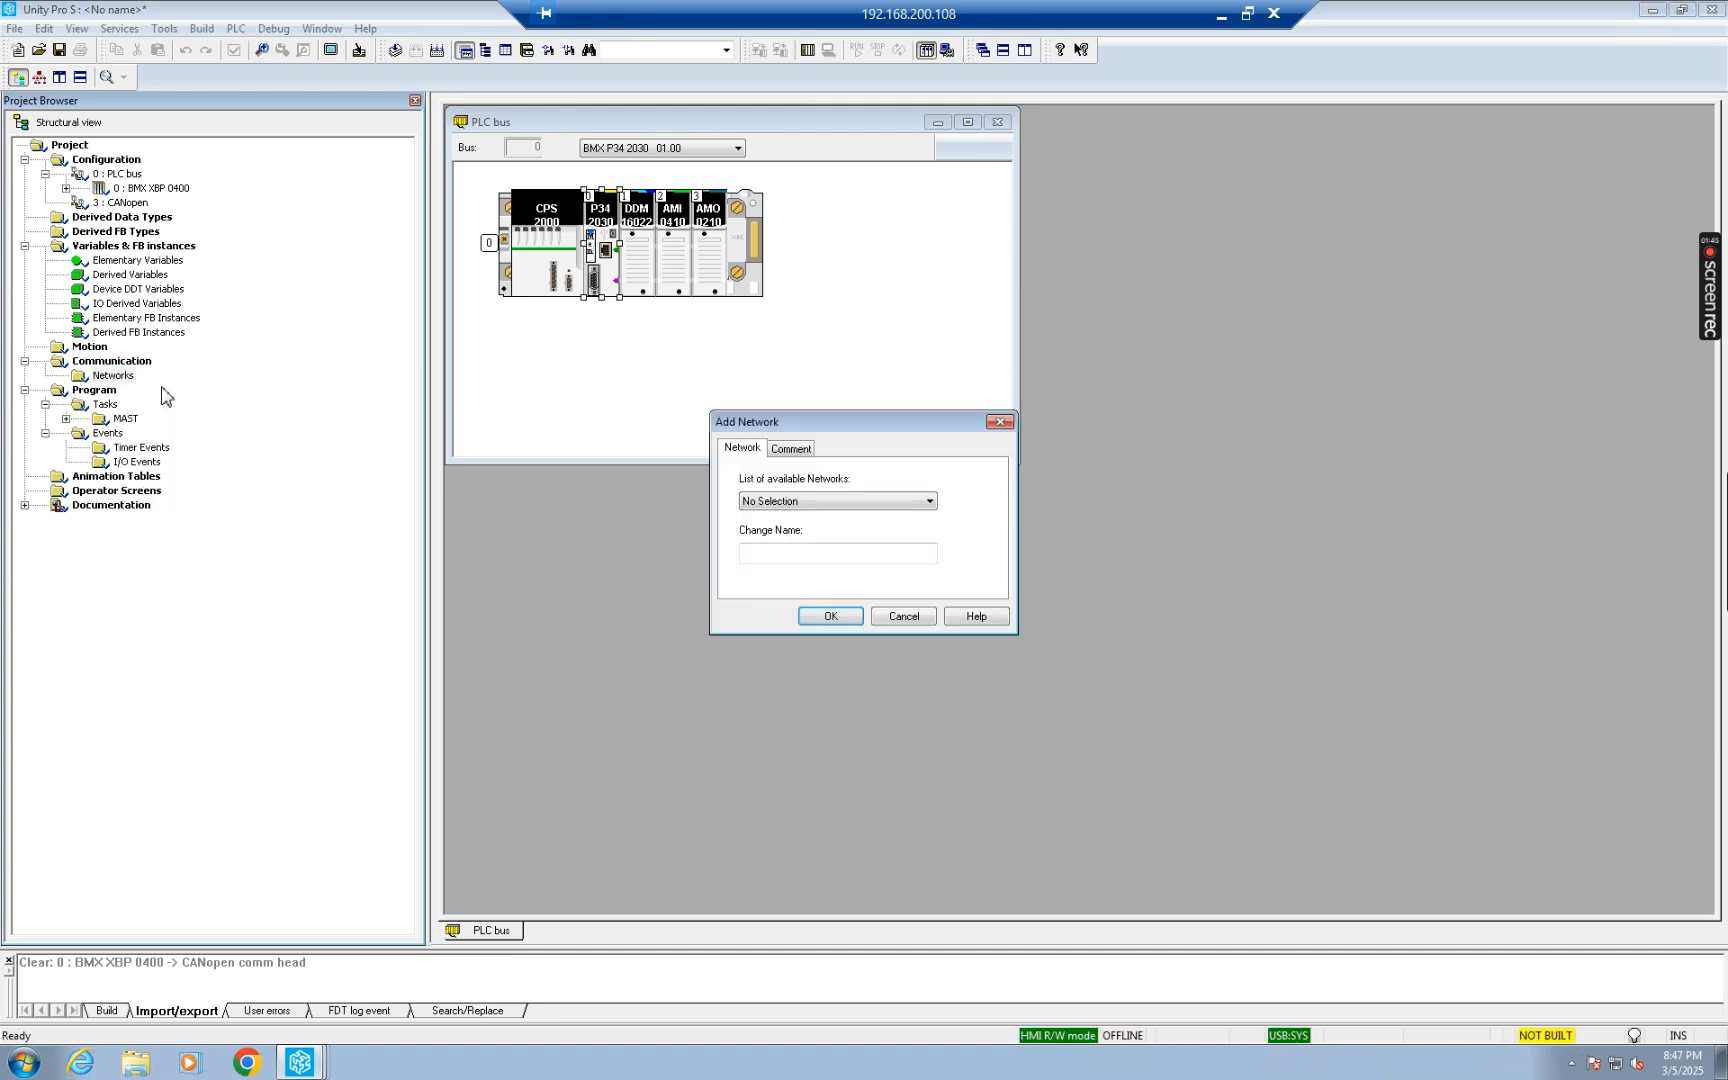
left_click(897, 502)
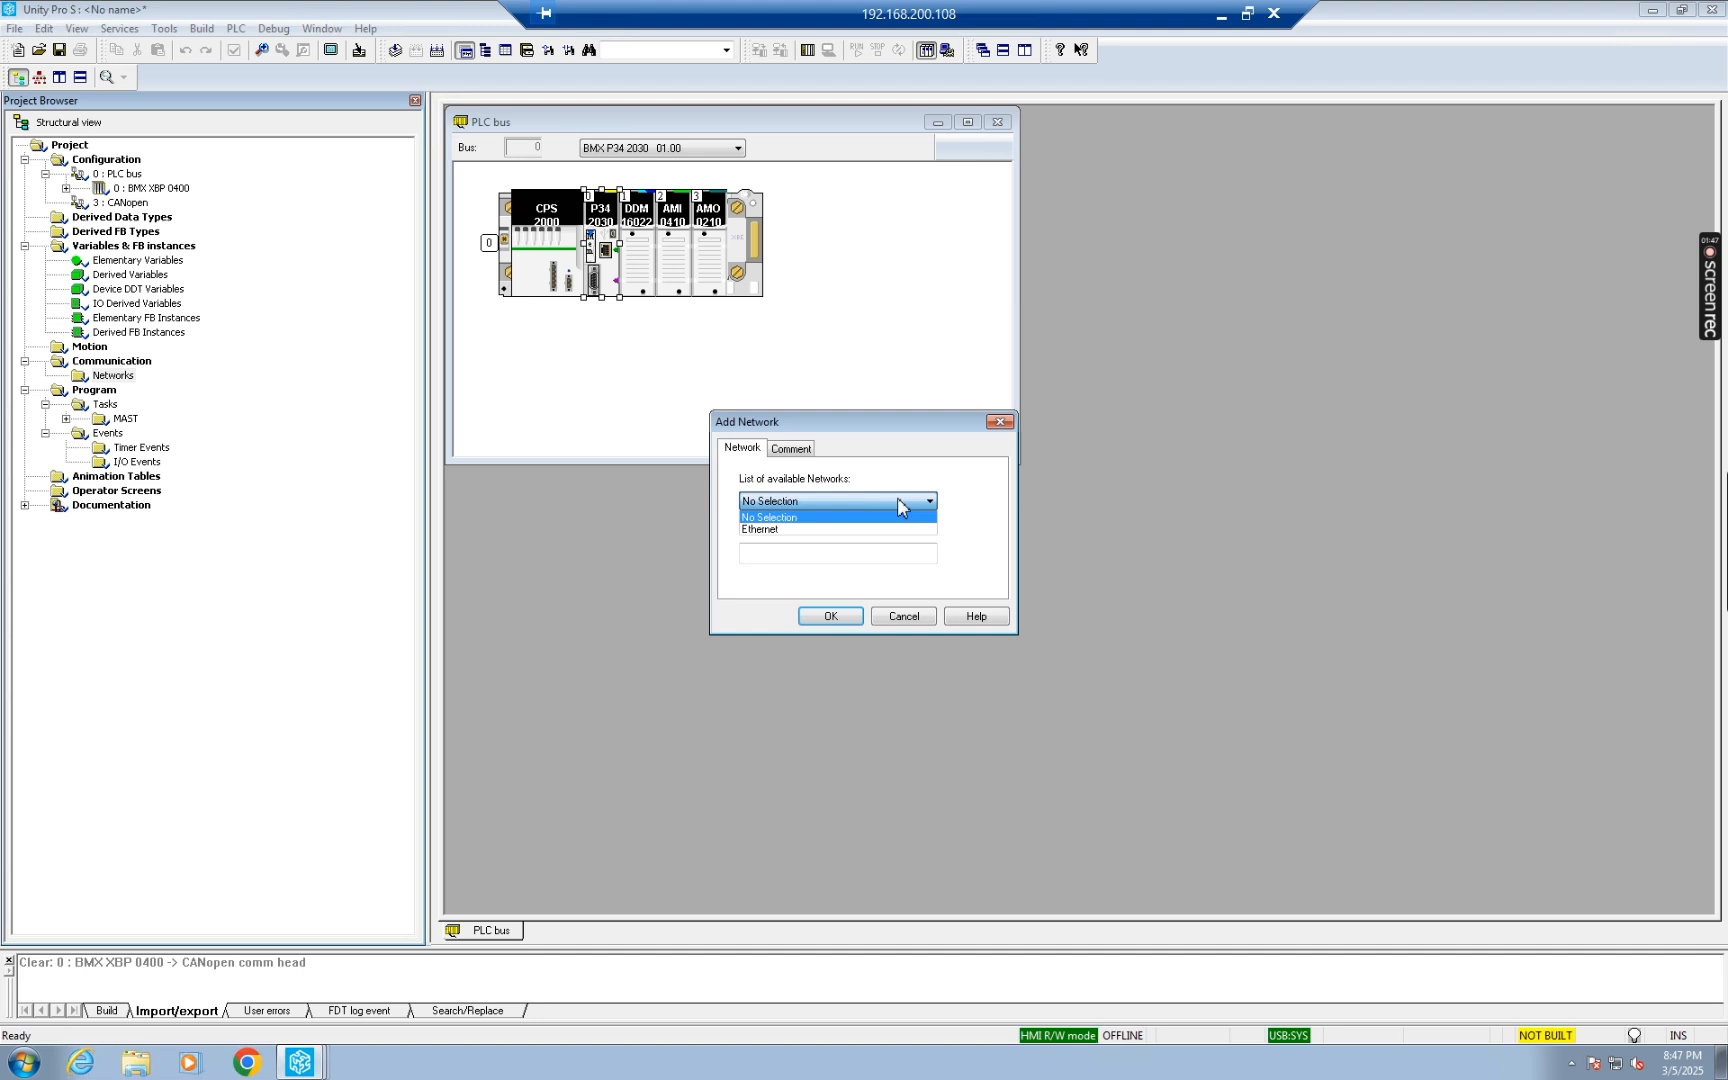
left_click(846, 529)
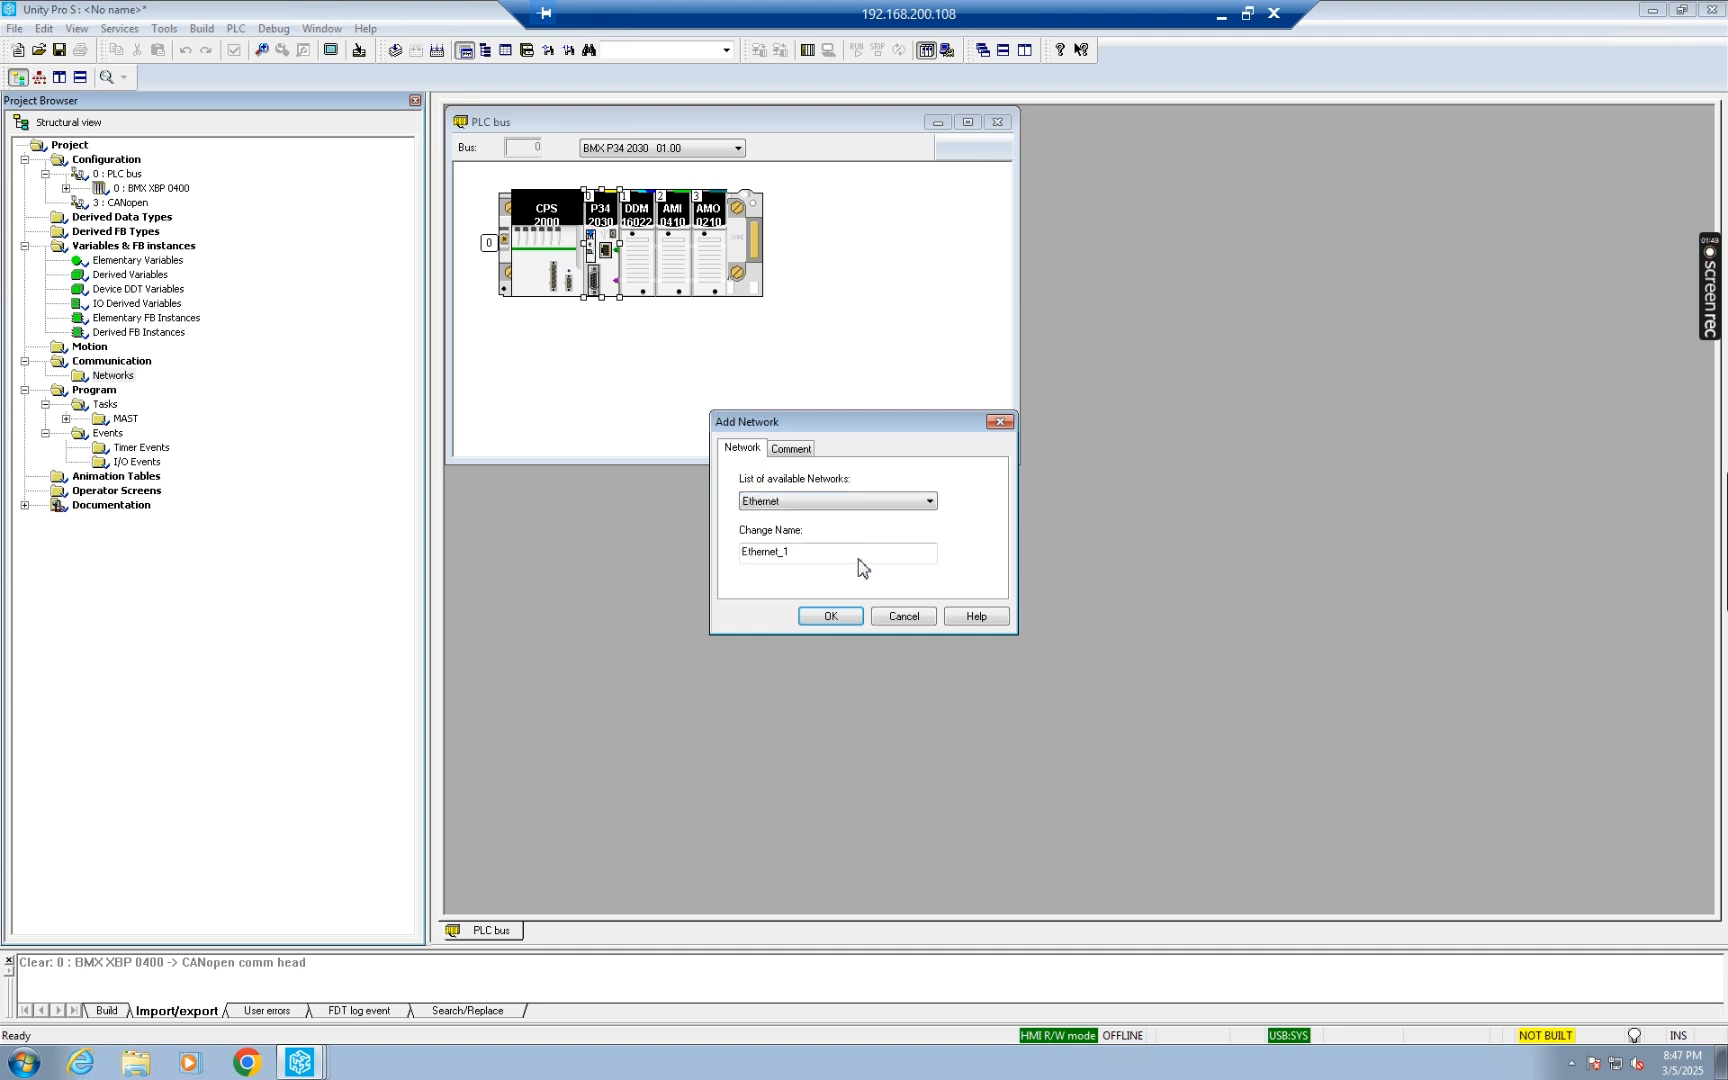
left_click(832, 617)
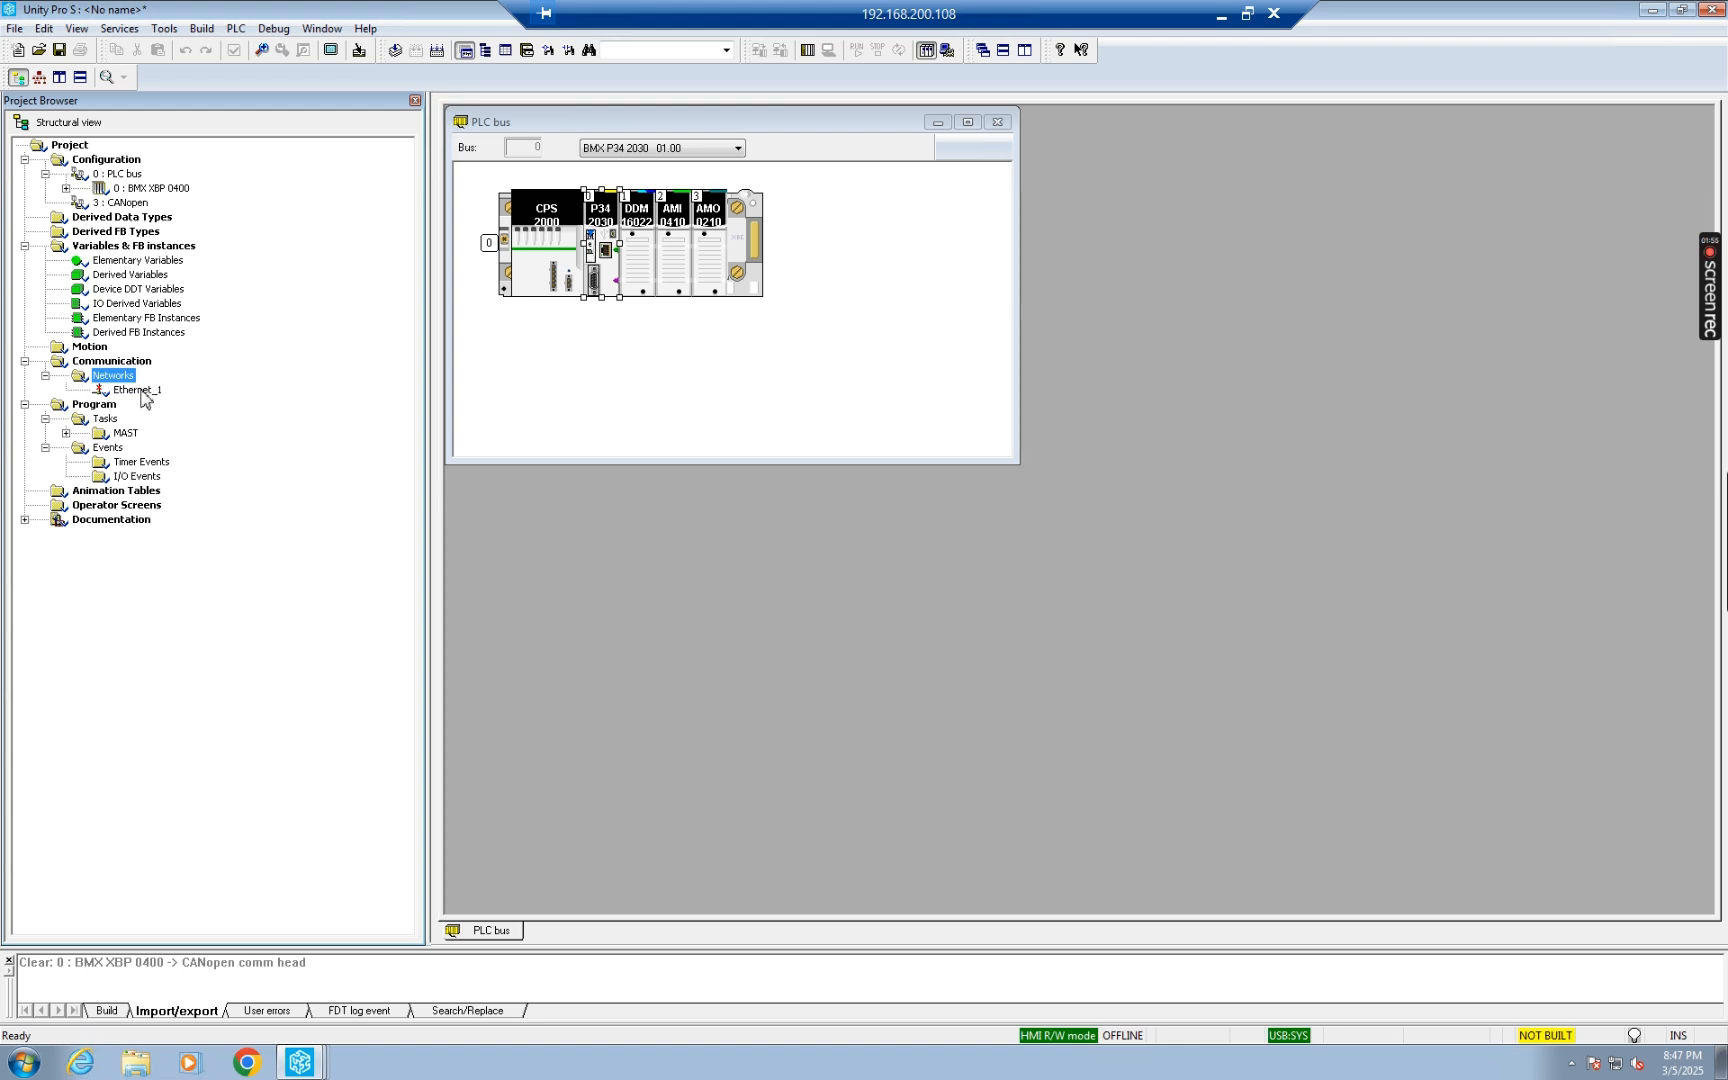
Step: Configure Ethernet_1 with model family CPU 2020, CPU 2030 (V01.00), IP address 192.168.203.250 and subnet mask 255.255.252.0, and validate the changes
double_click(140, 390)
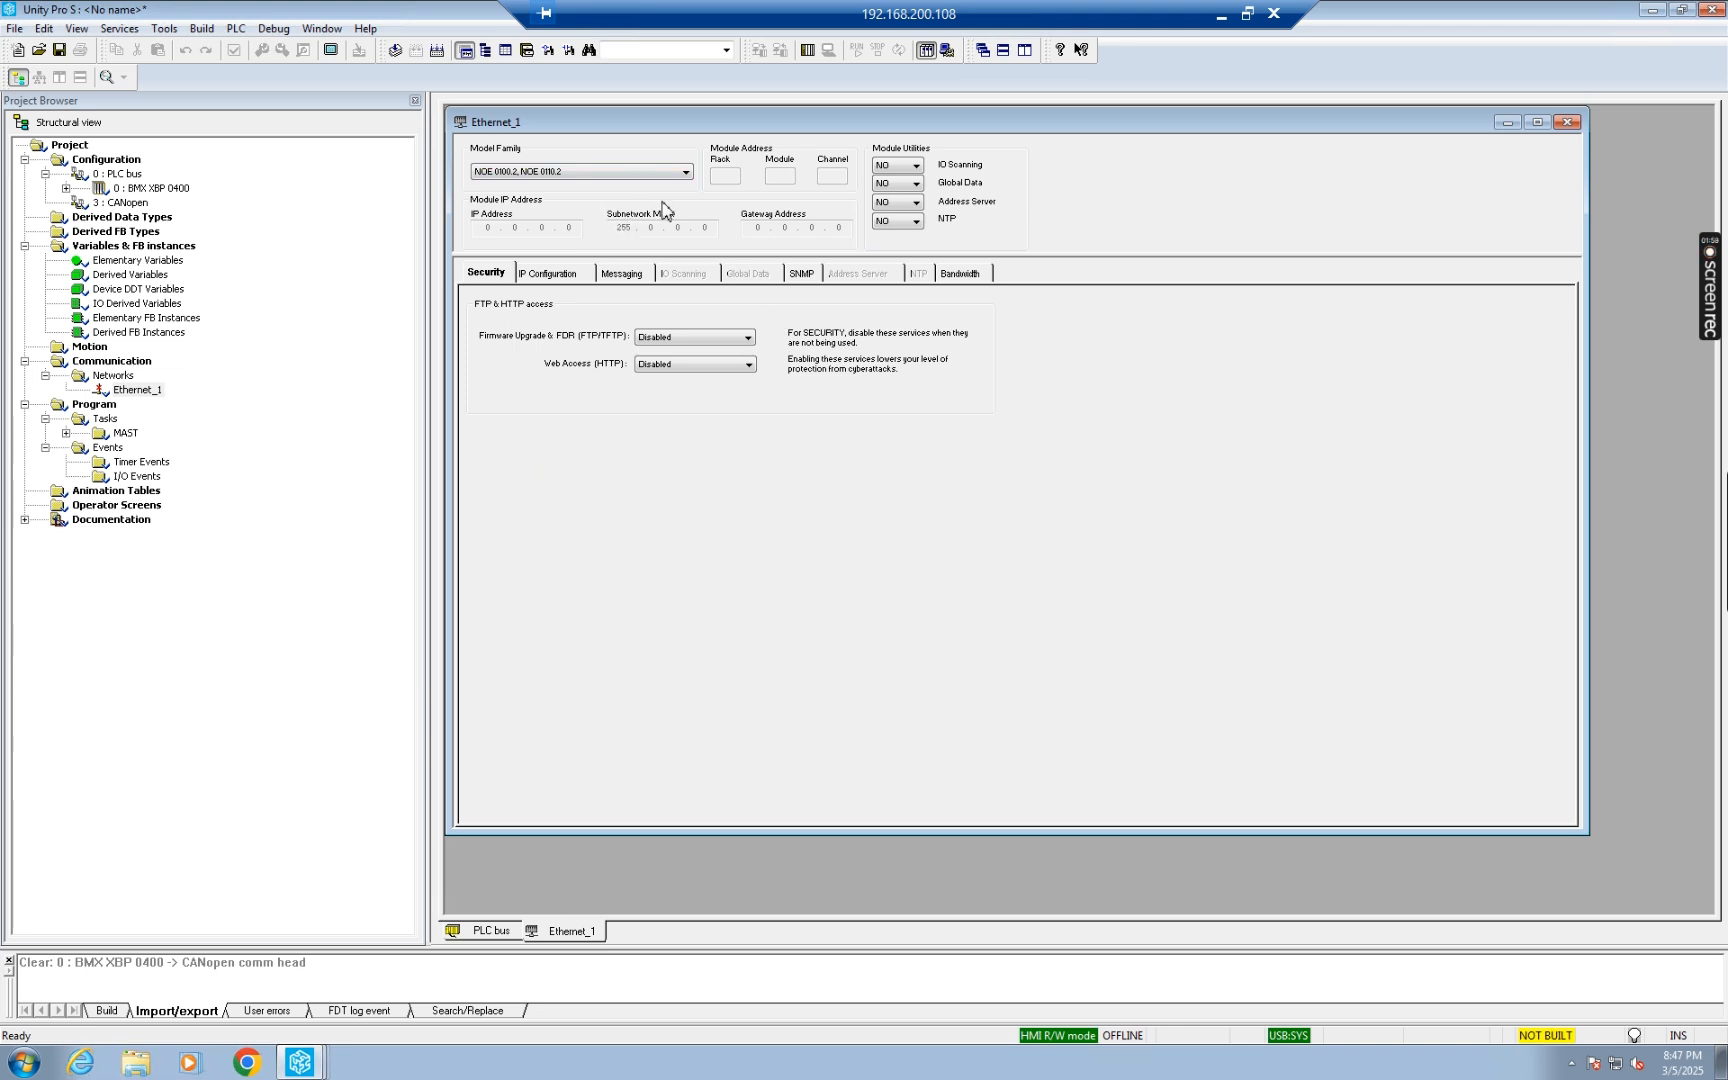
left_click(685, 173)
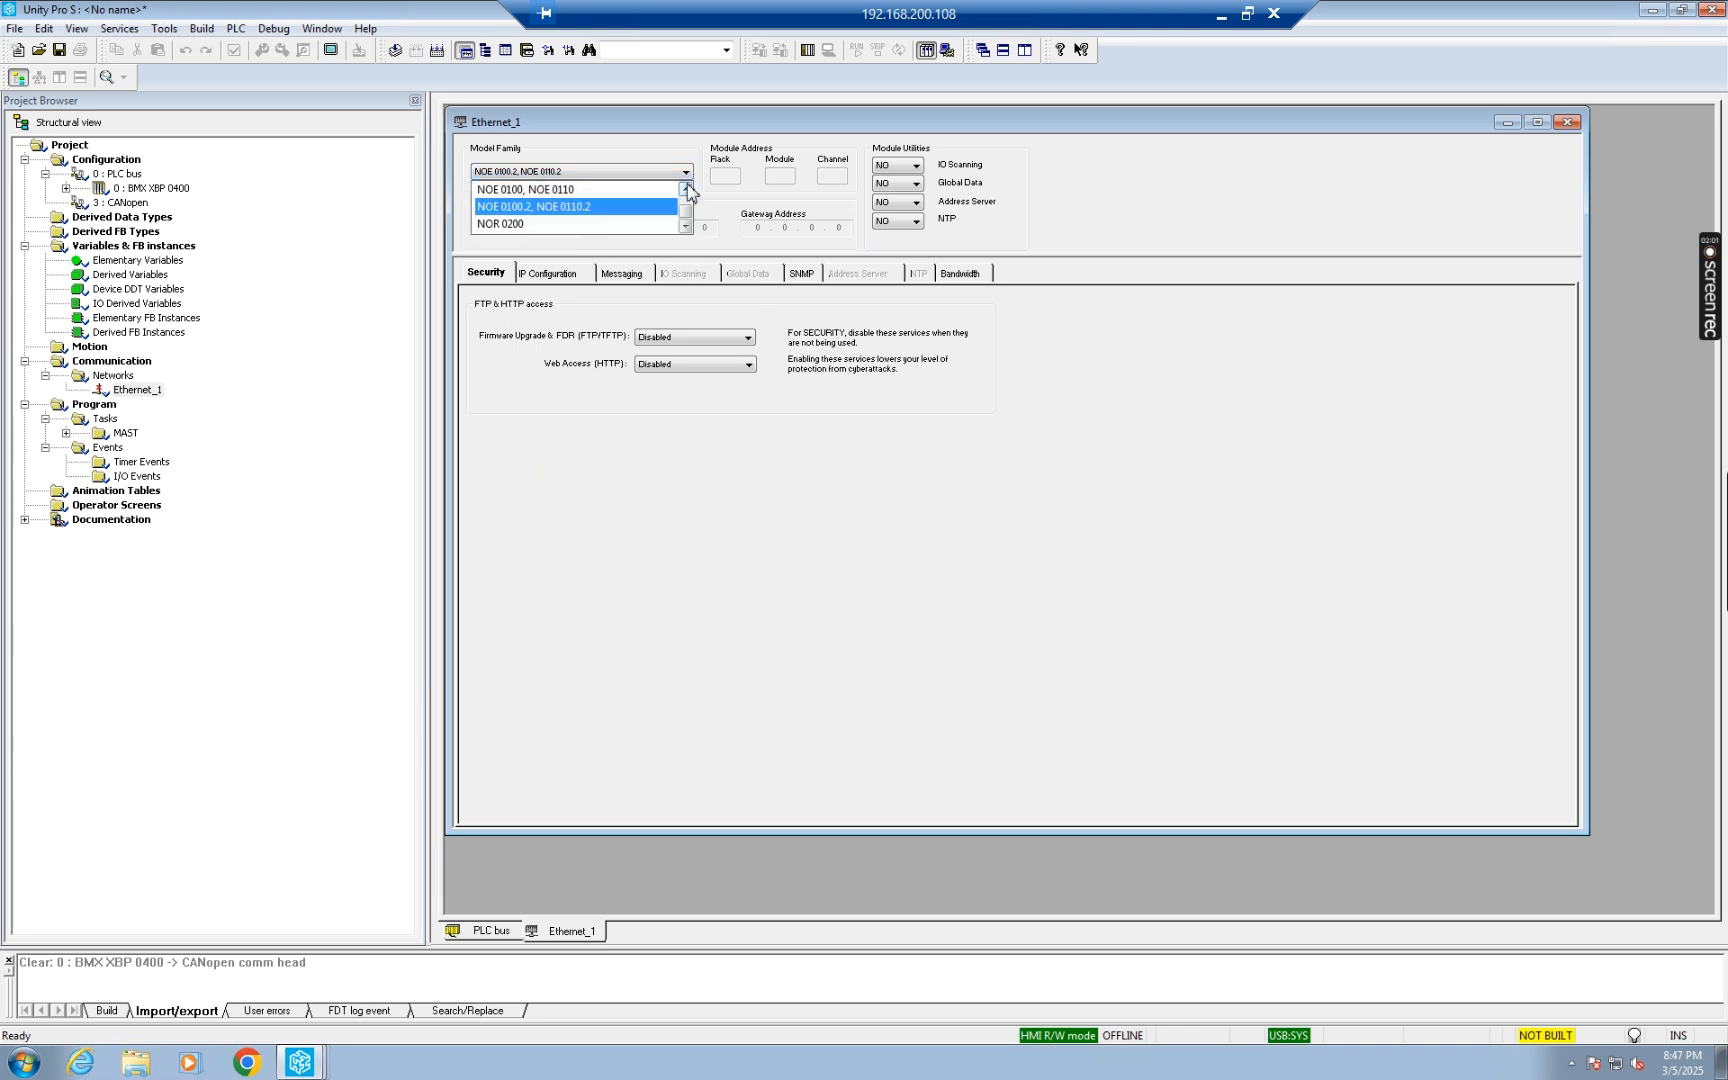
left_click(685, 192)
left_click(685, 192)
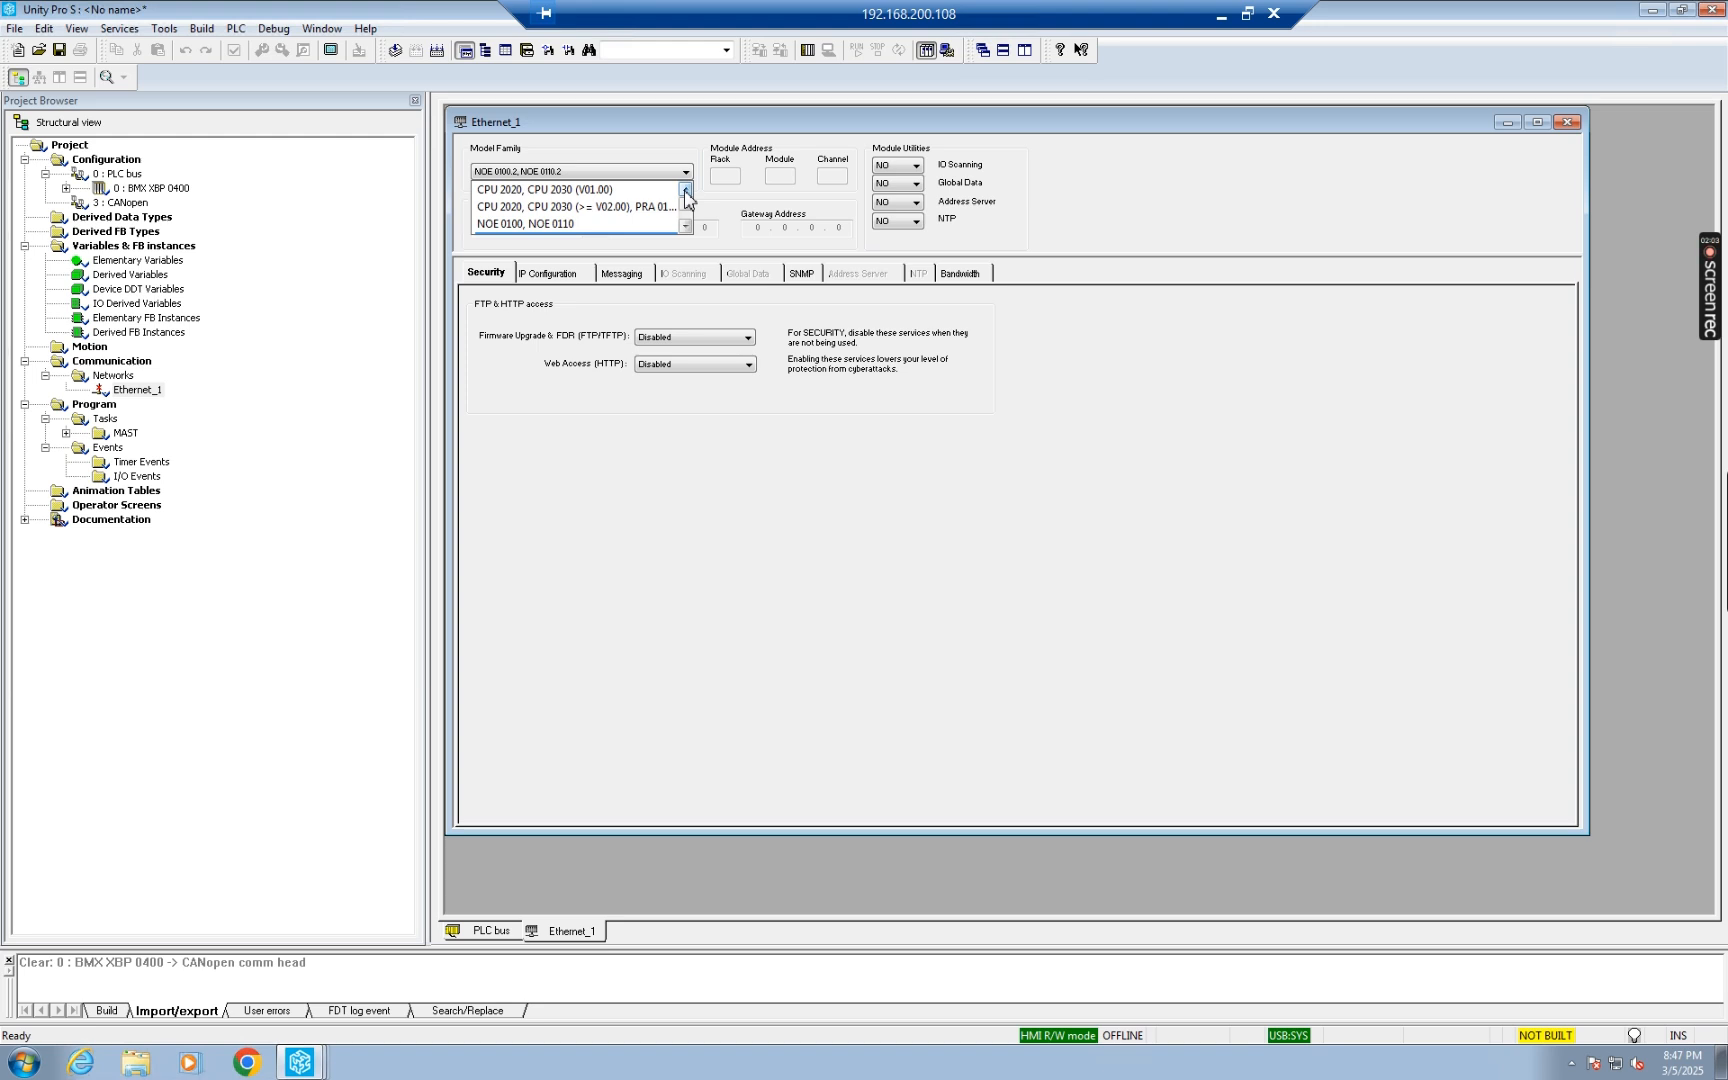
left_click(630, 192)
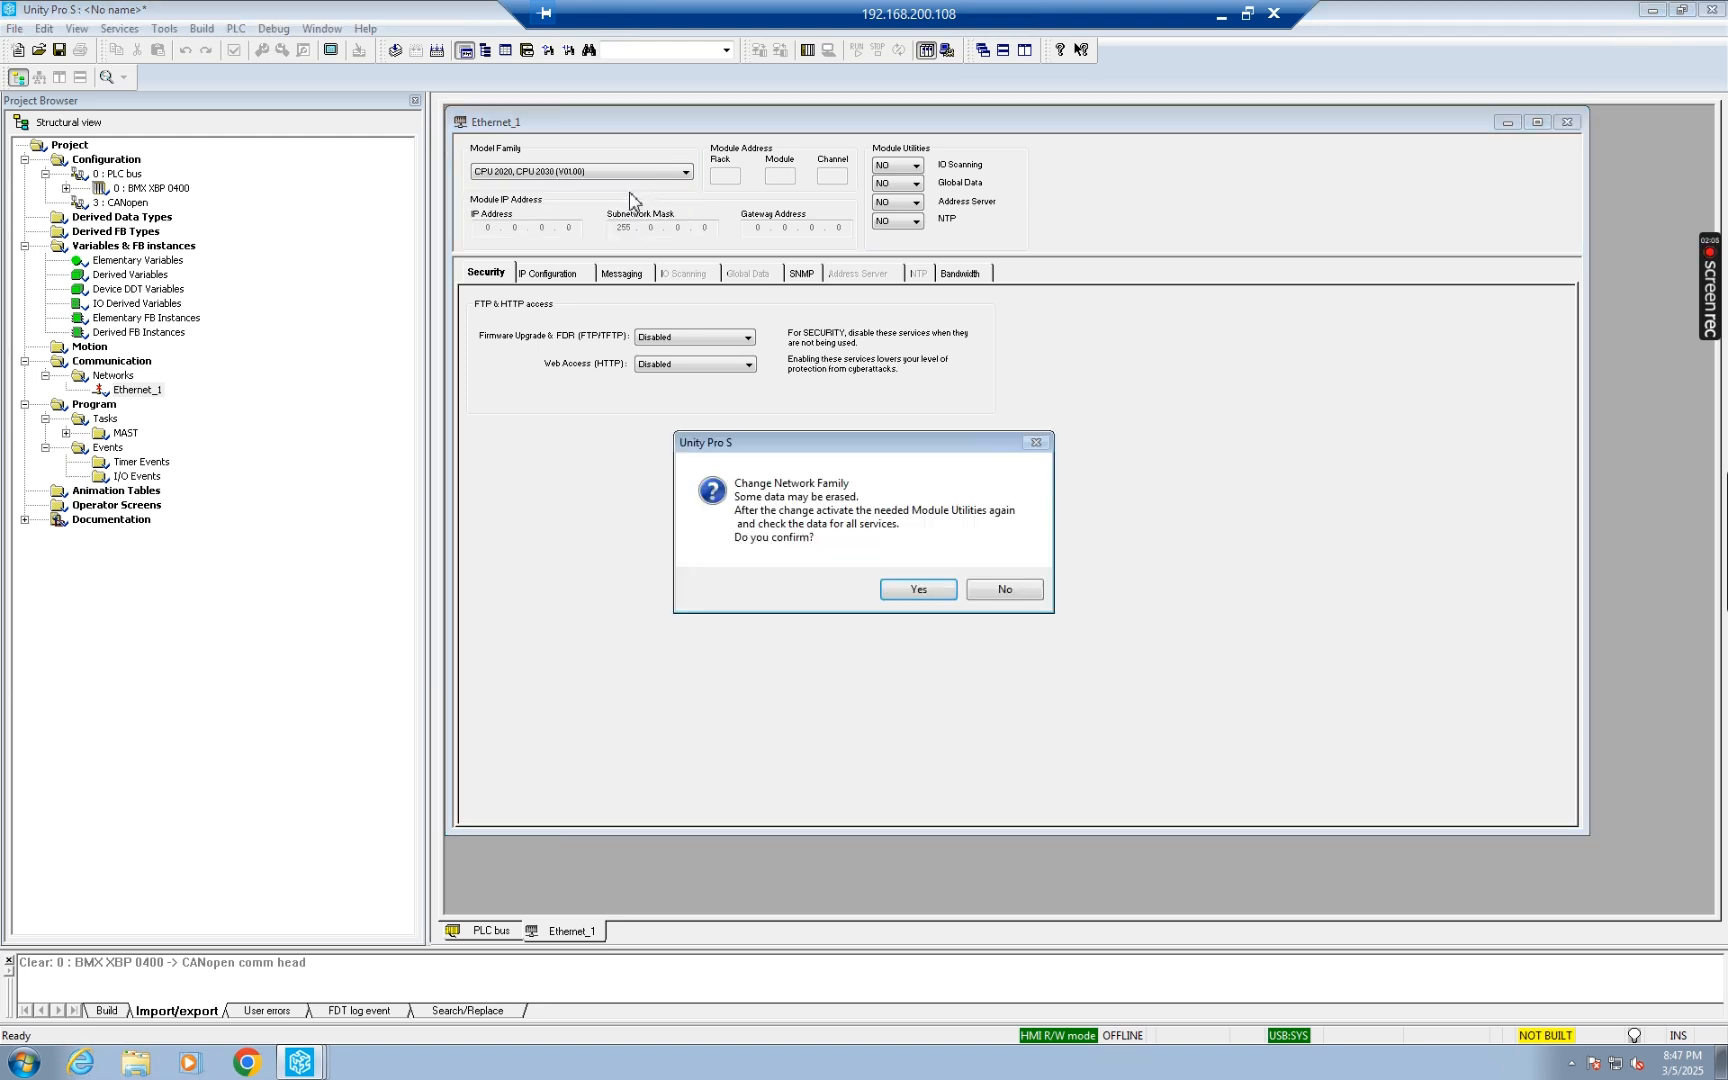
left_click(916, 590)
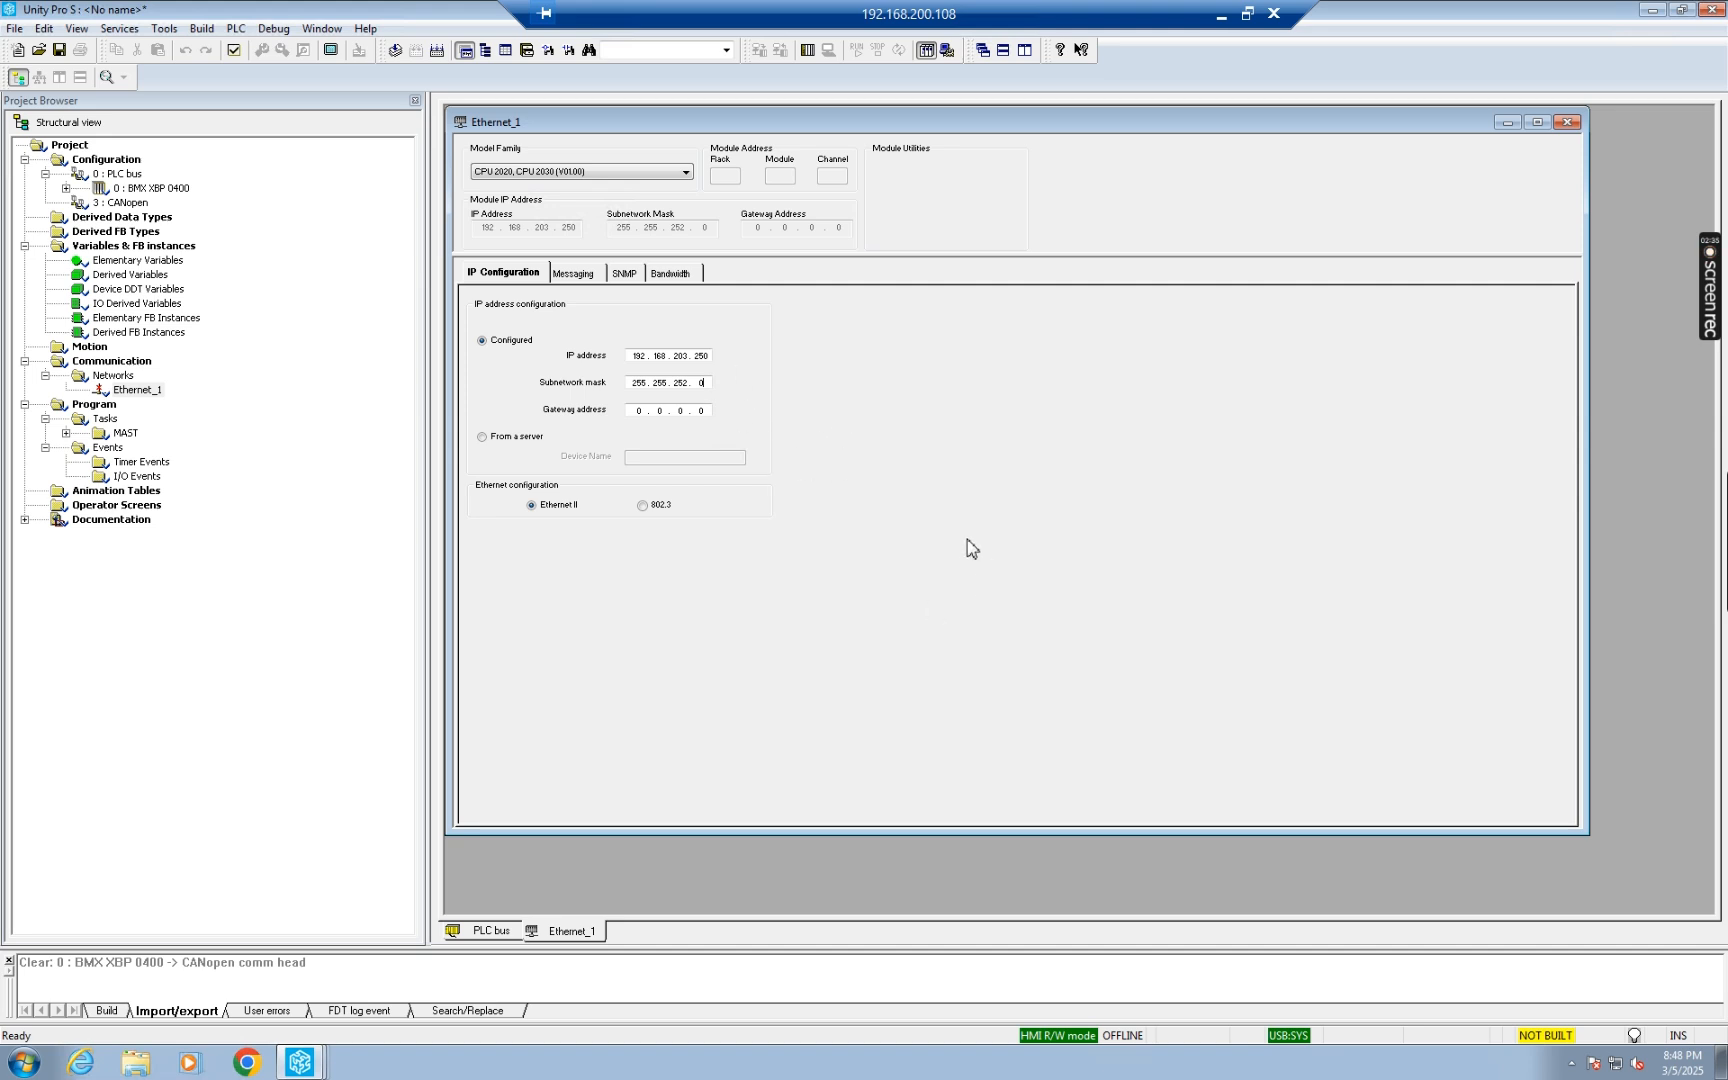
left_click(44, 28)
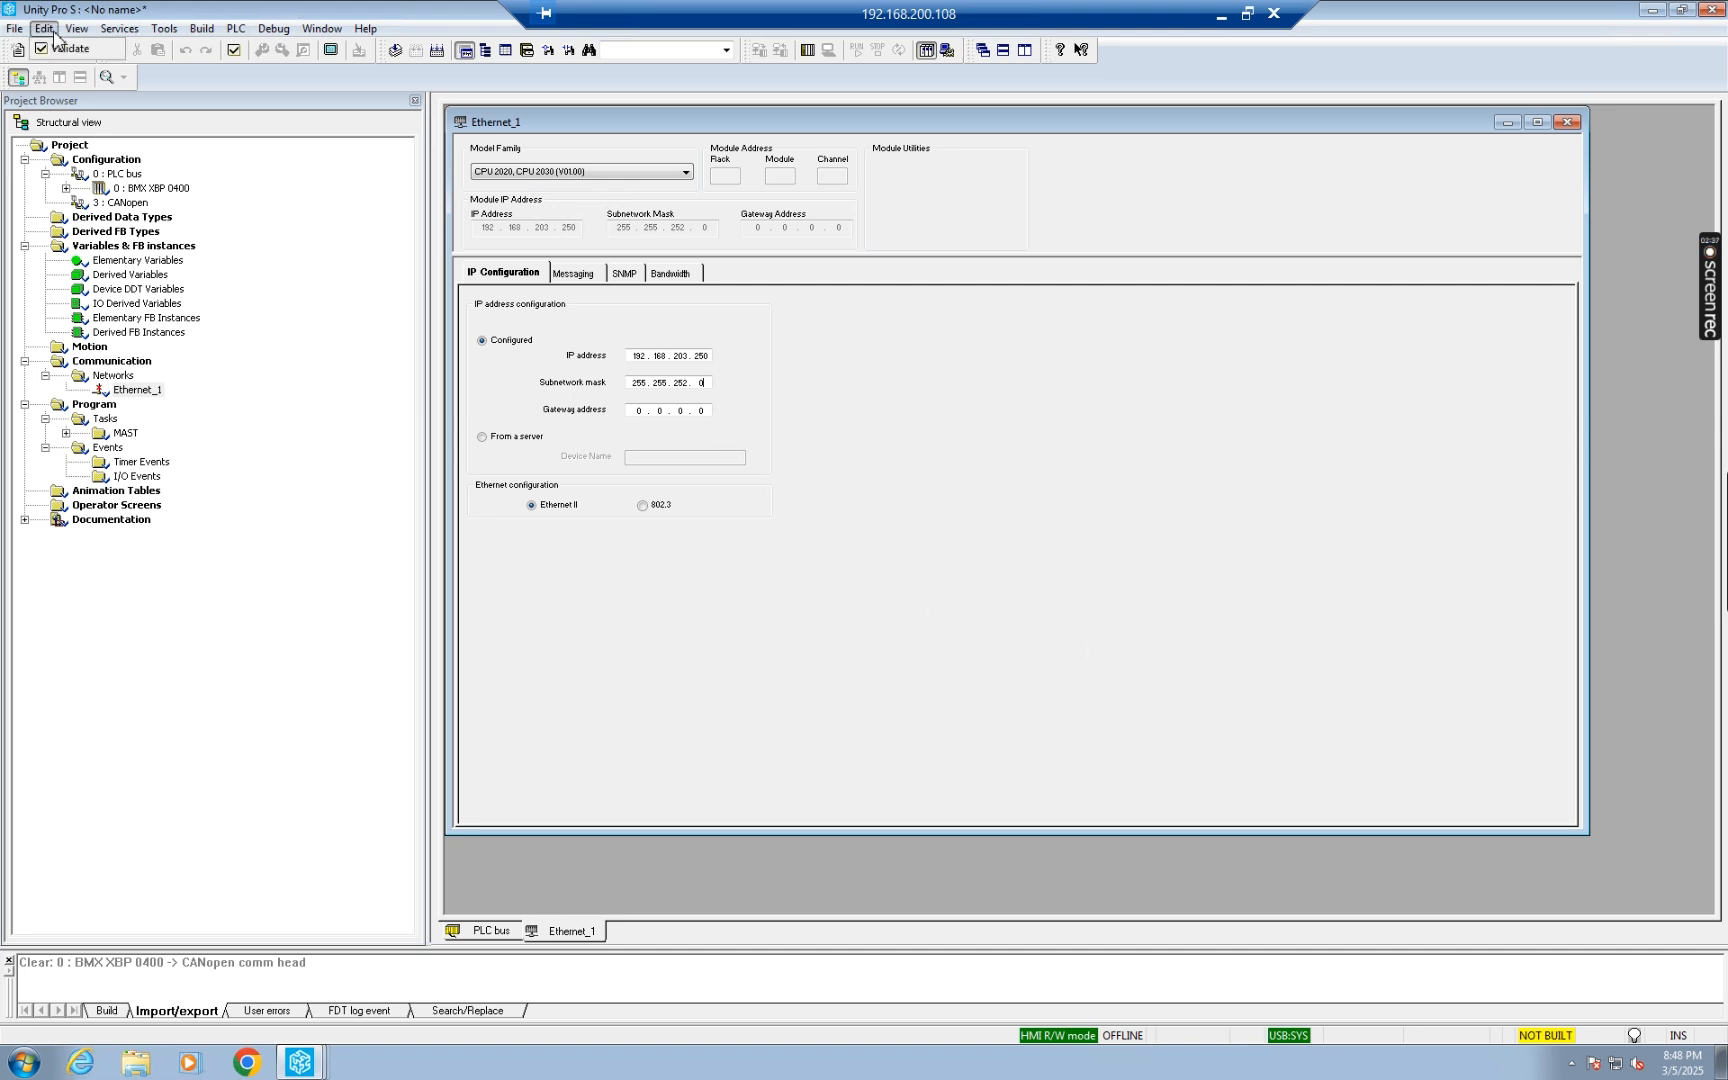
left_click(80, 49)
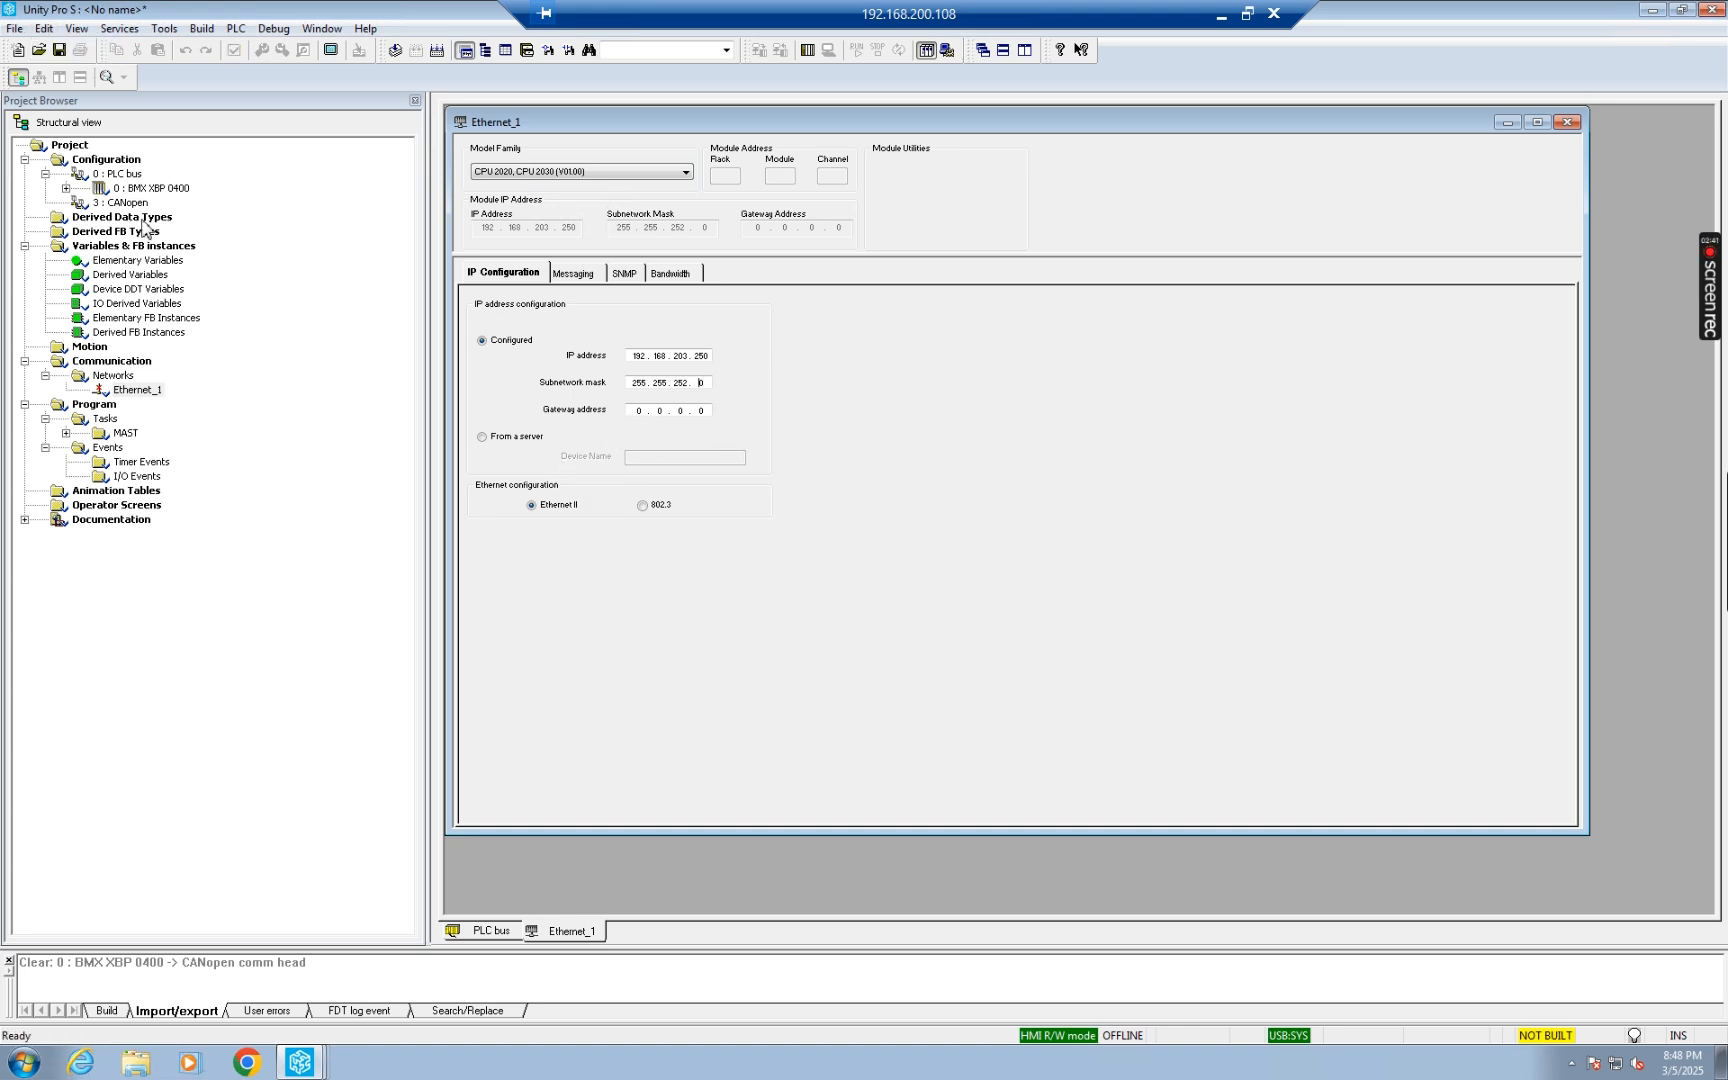
Step: Open the Ethernet port of the BMX P34 2030 processor and set Channel 3's function to ETH TCP IP
left_click(66, 188)
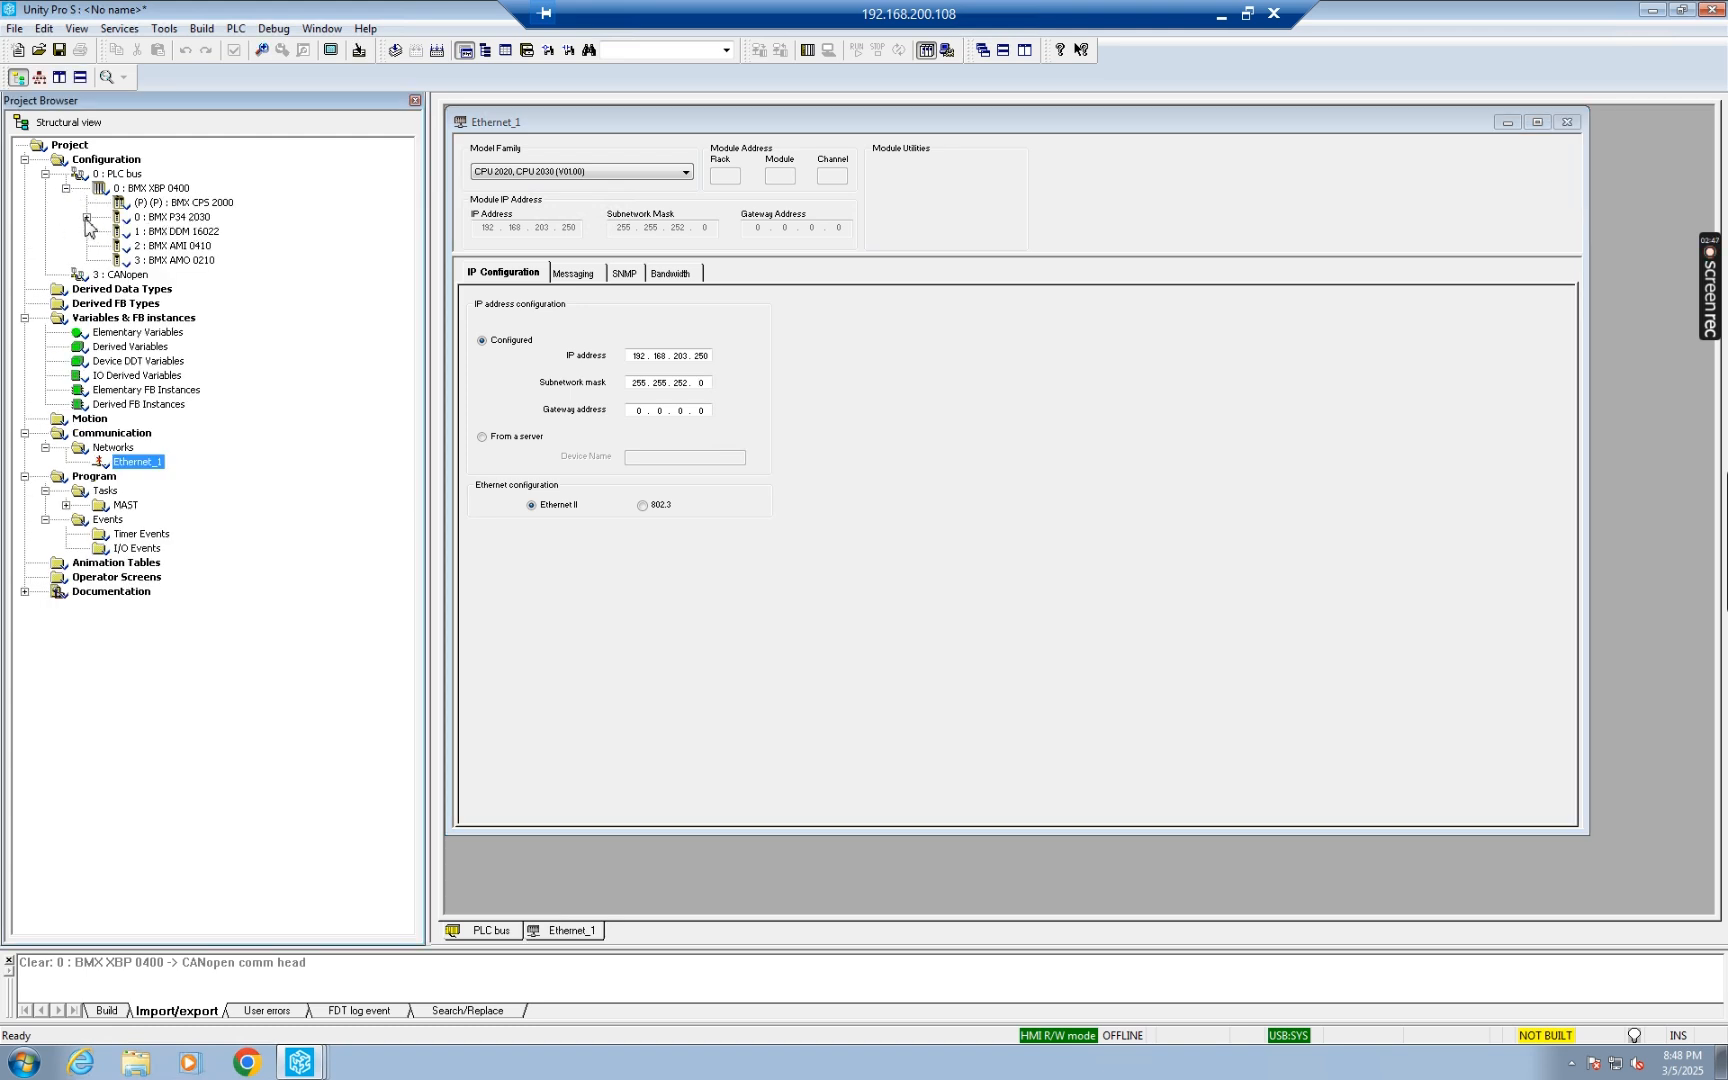
left_click(88, 217)
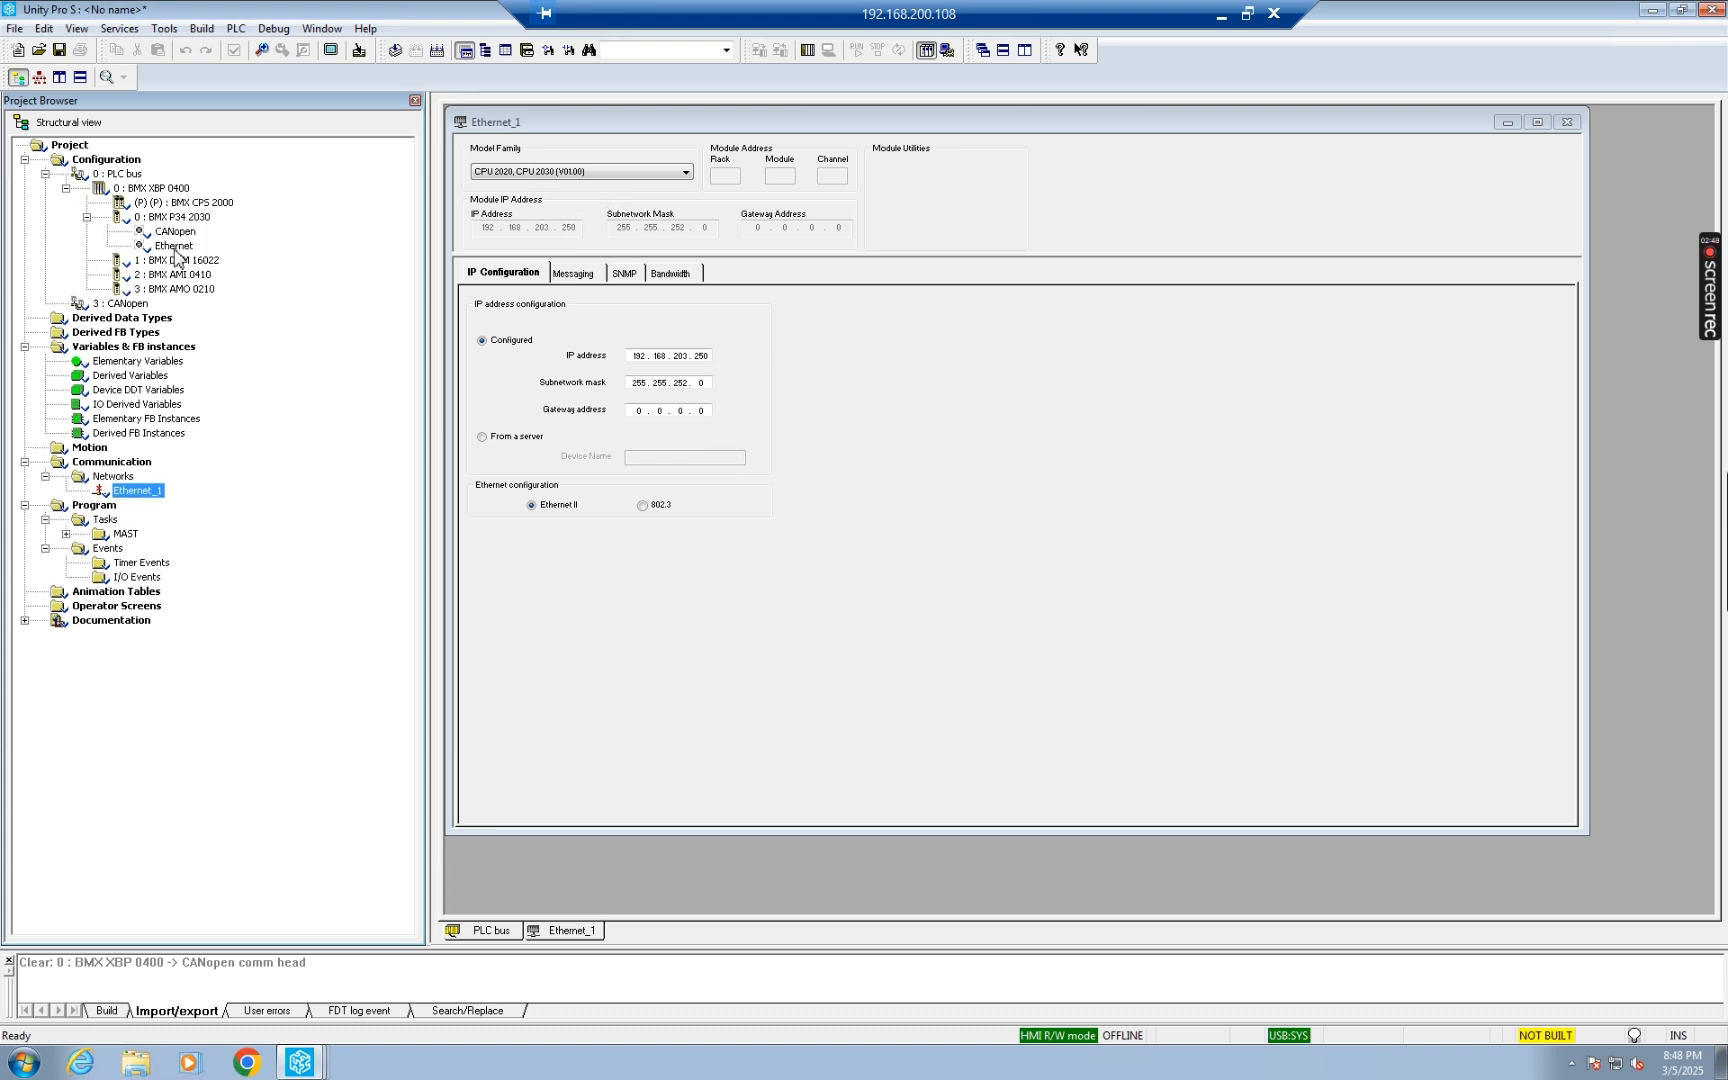
double_click(174, 247)
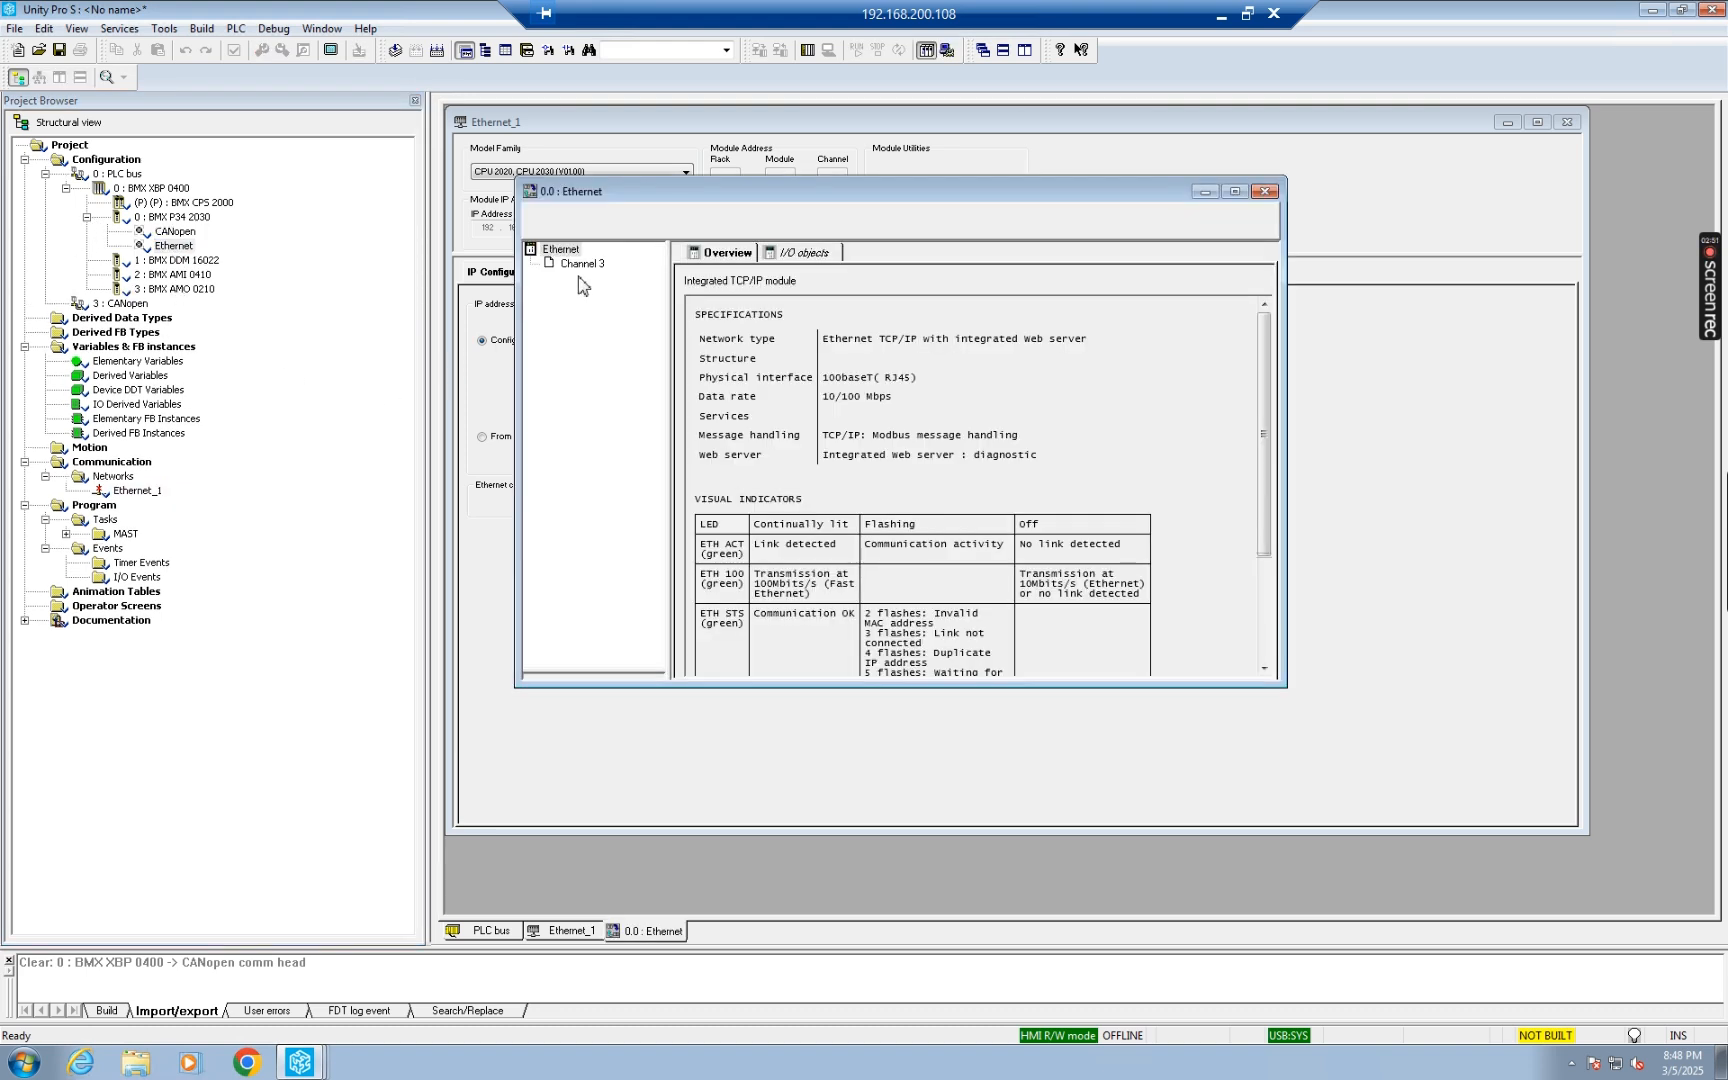
left_click(585, 266)
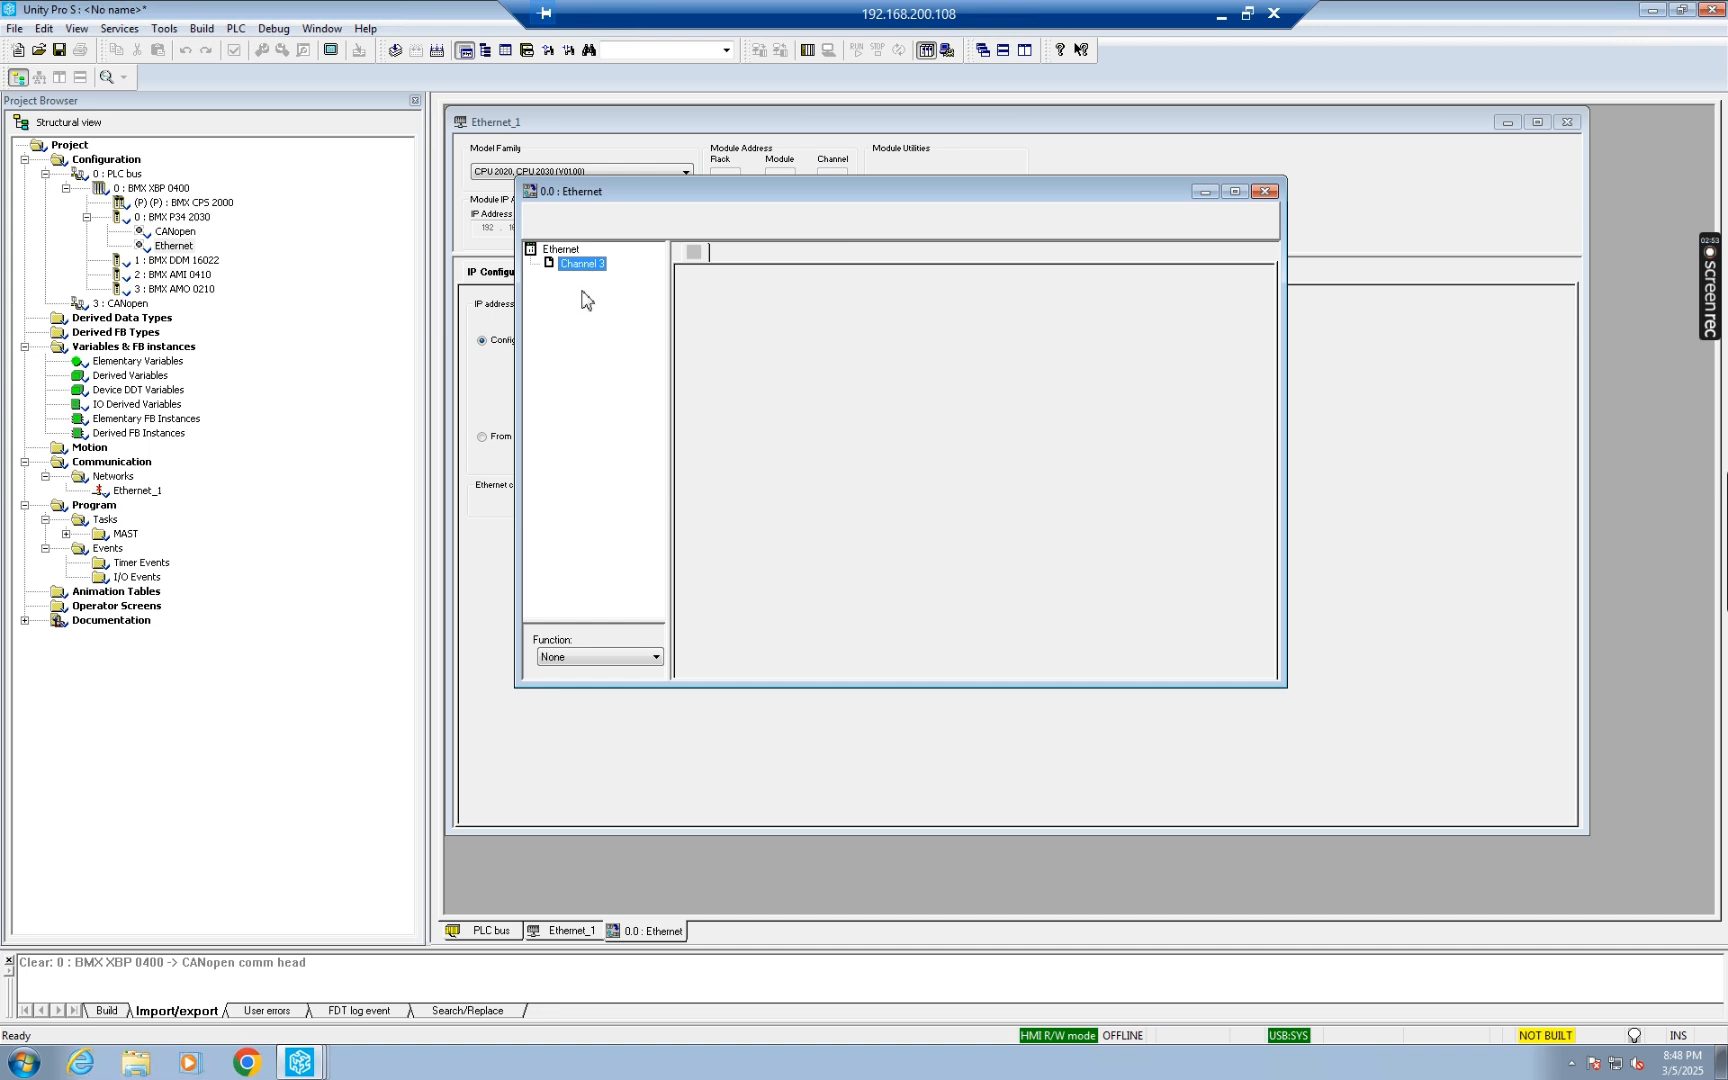
left_click(601, 657)
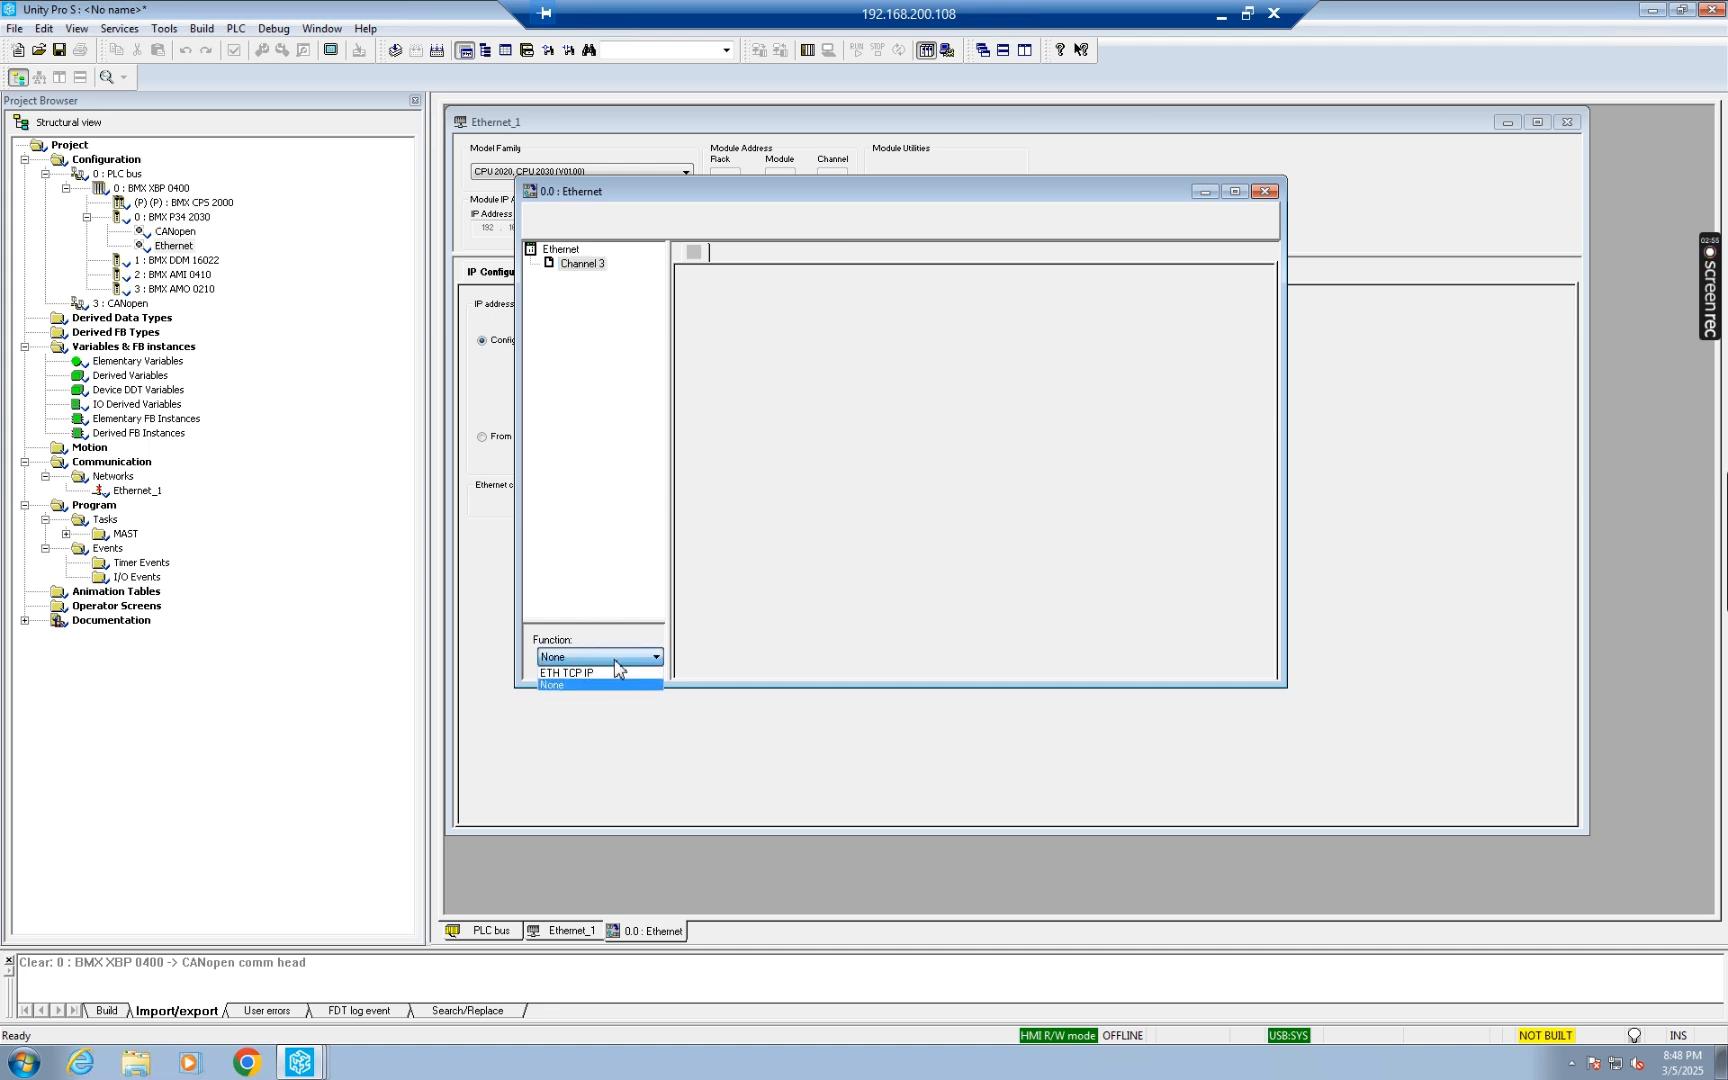
left_click(563, 674)
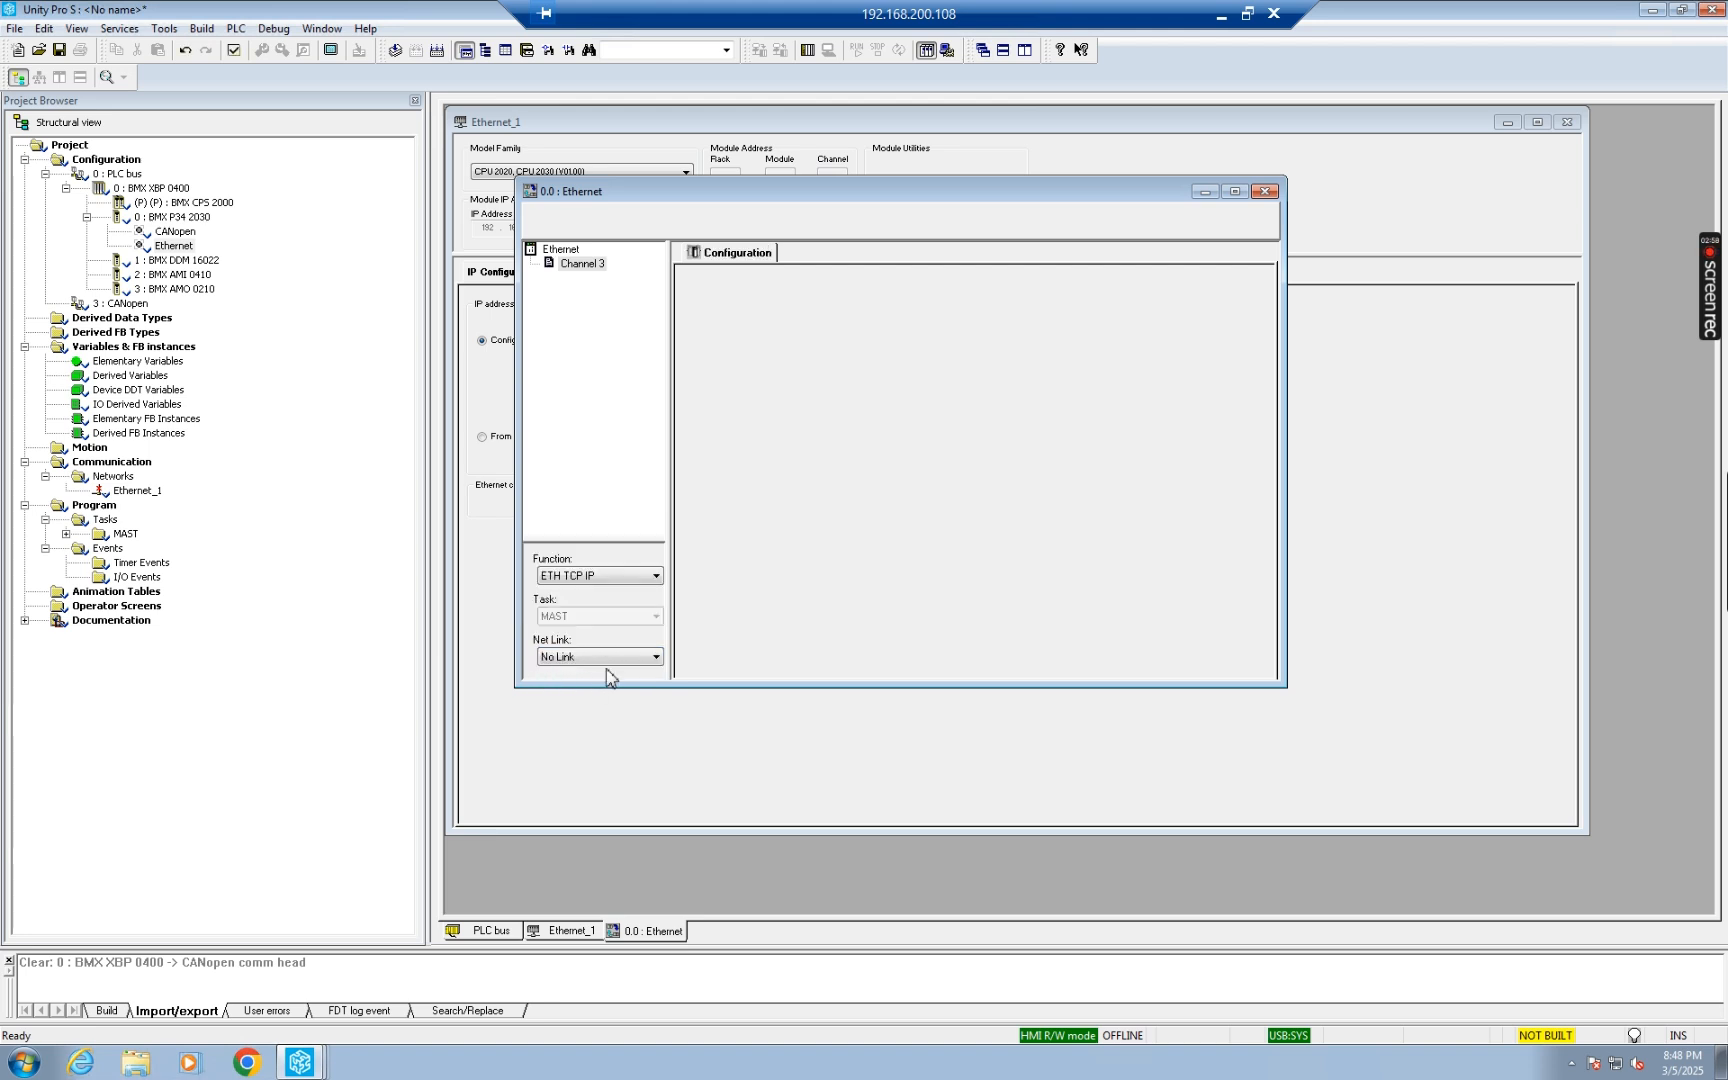
Step: Link Channel 3 to the Ethernet_1 network, validate the modifications and close the Ethernet port configuration
left_click(588, 660)
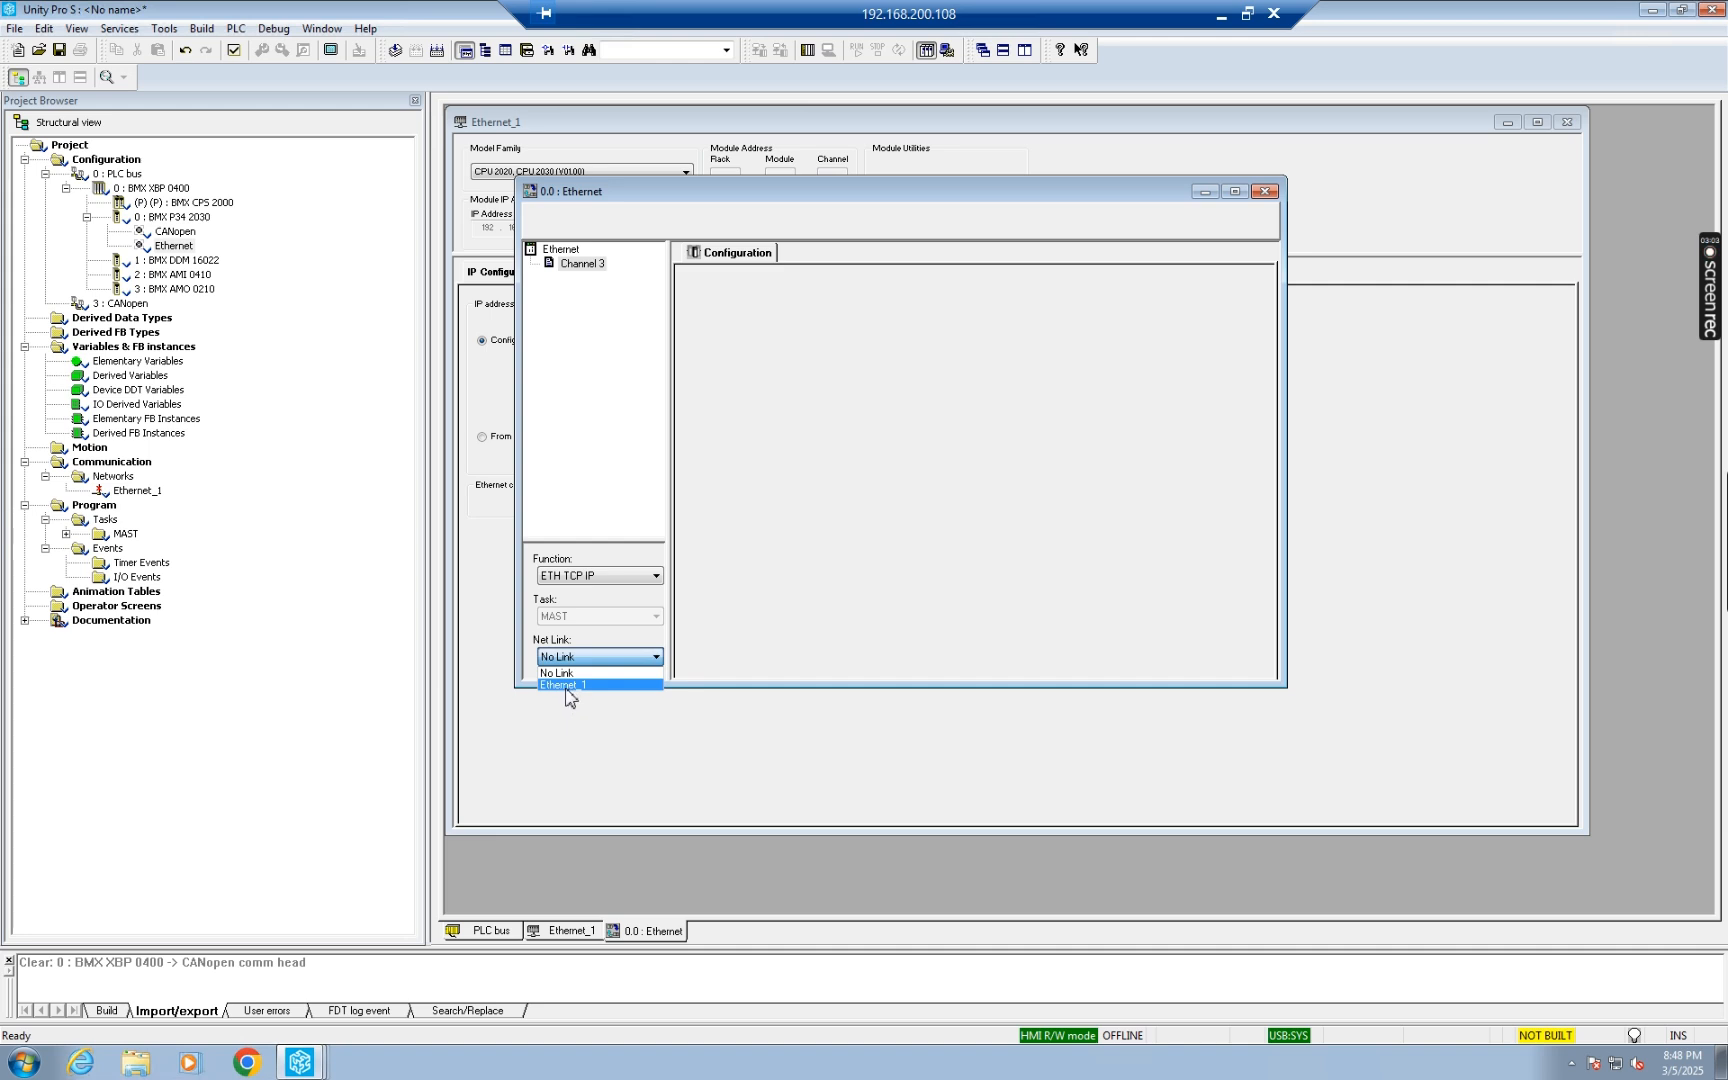
left_click(577, 686)
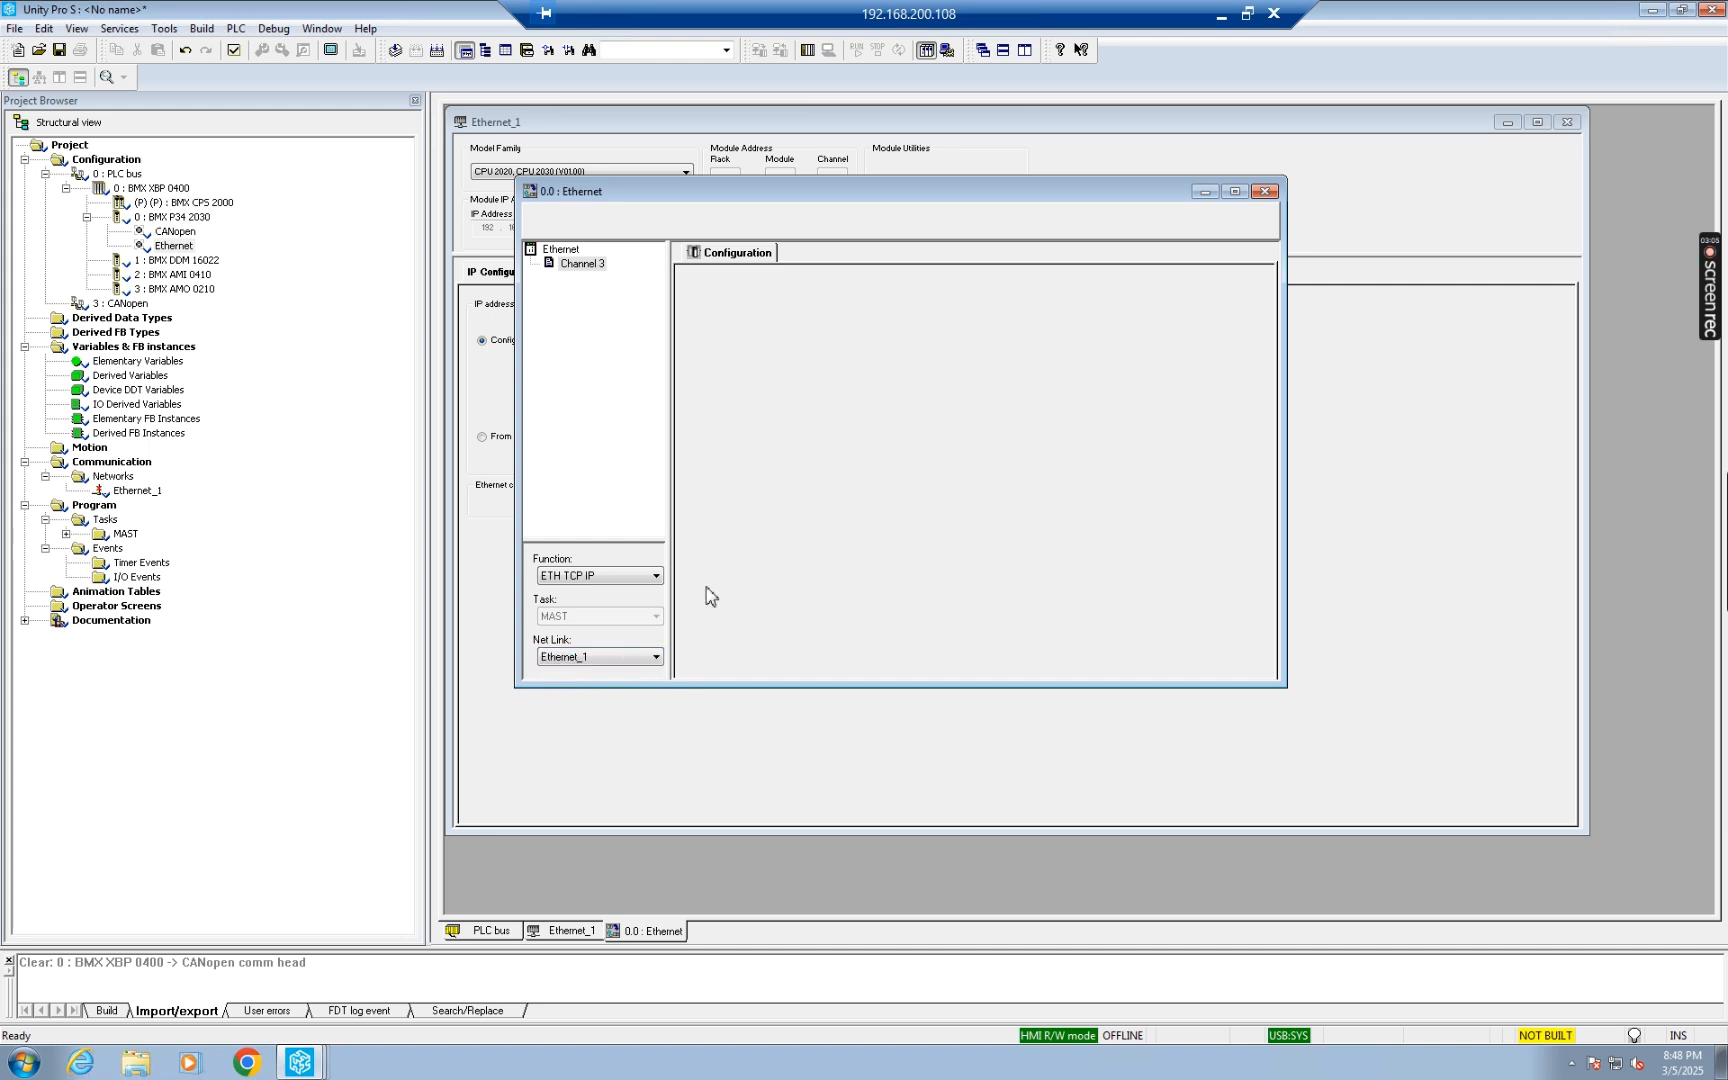
left_click(560, 250)
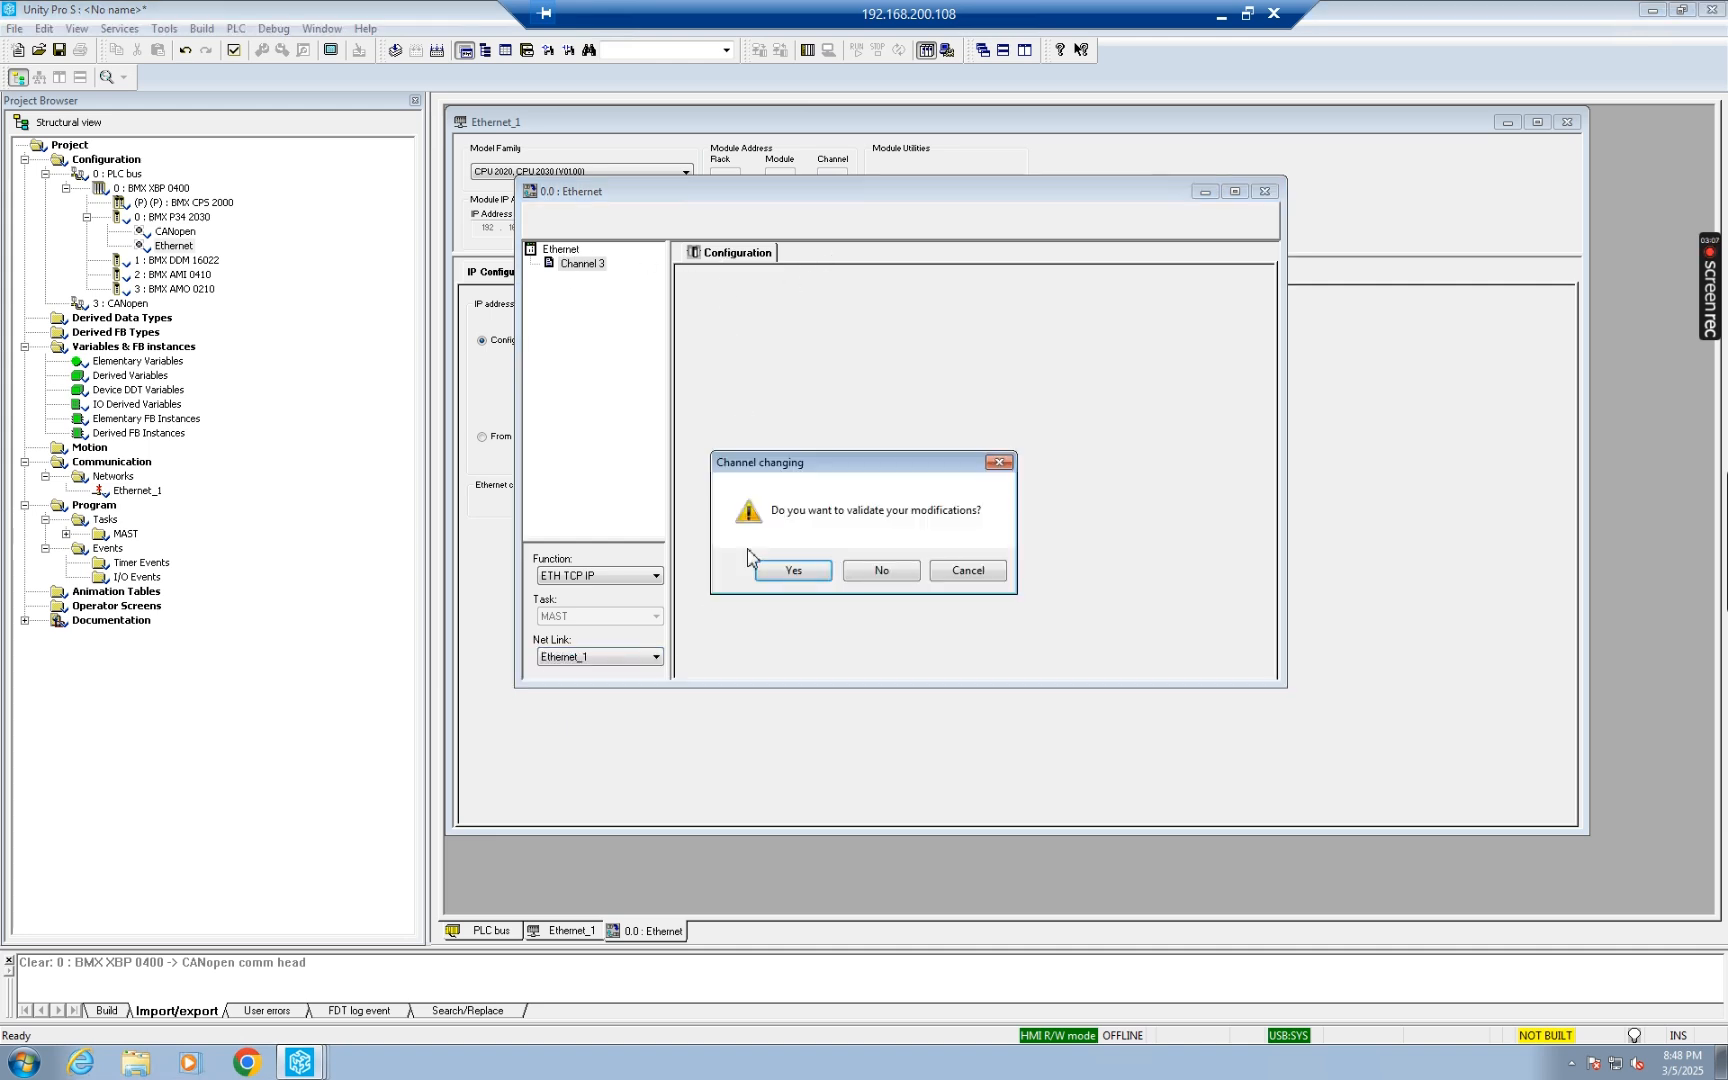
left_click(793, 572)
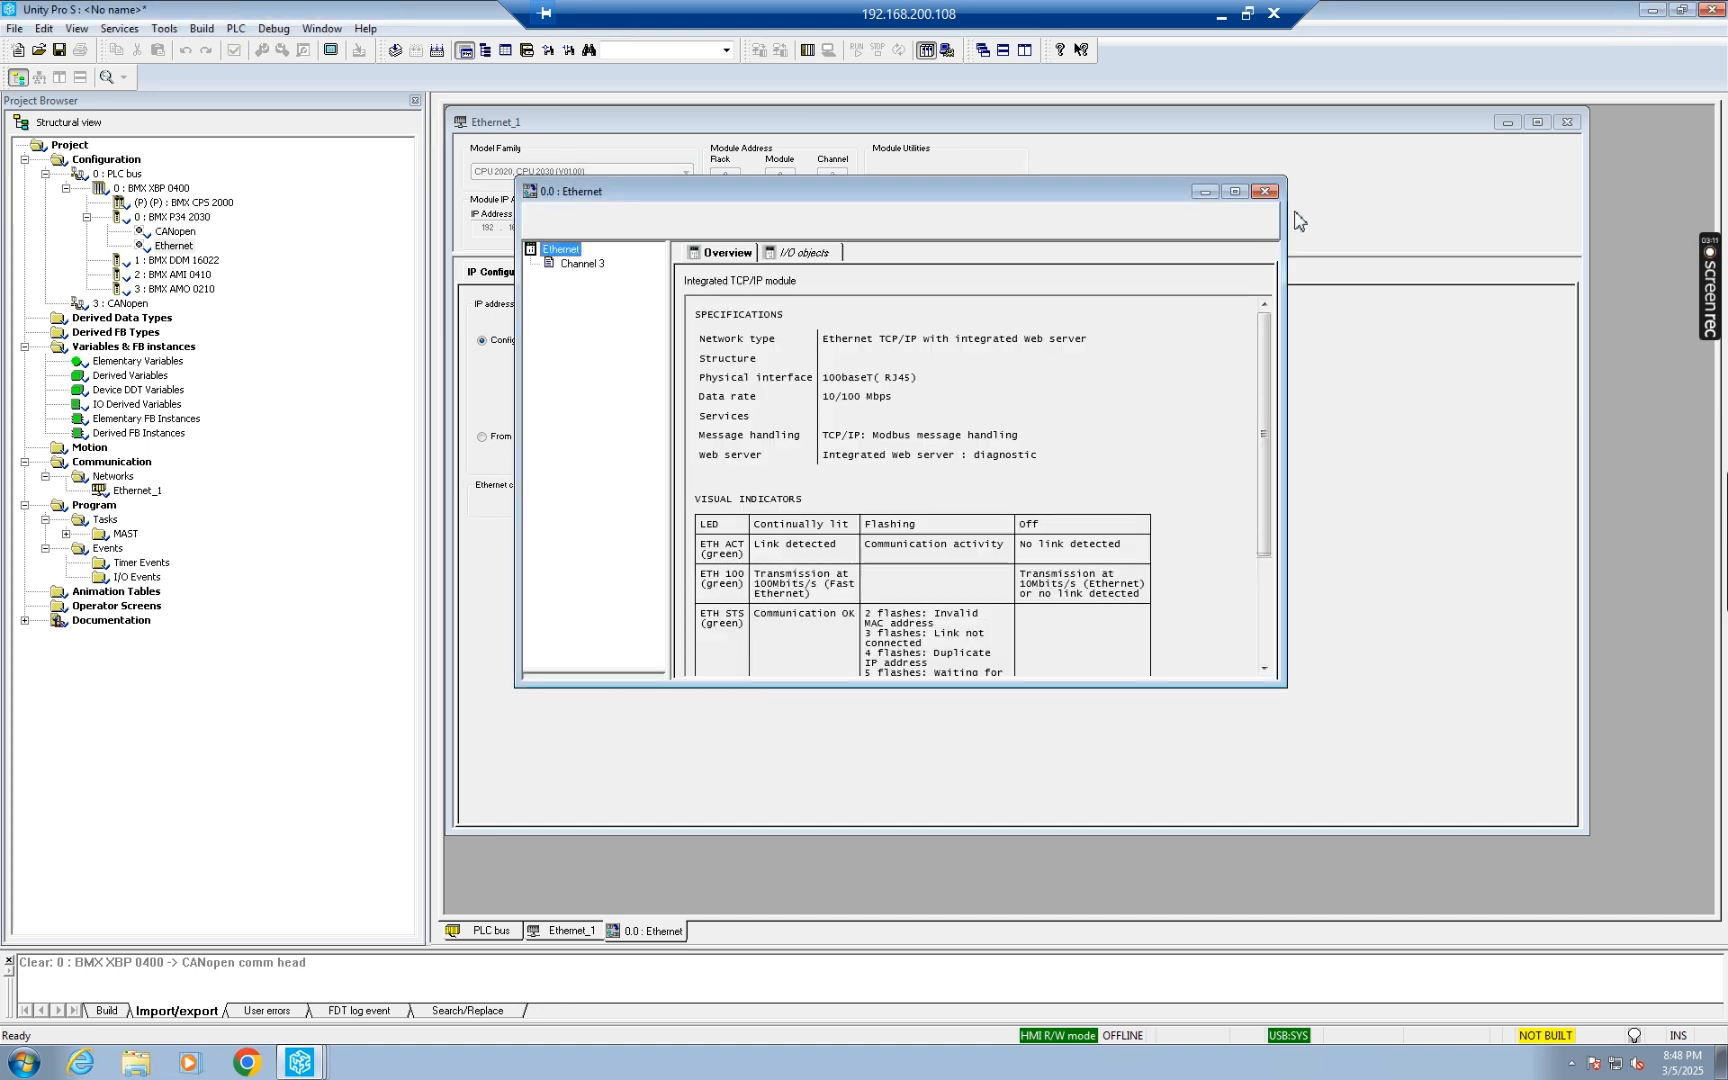
left_click(1265, 191)
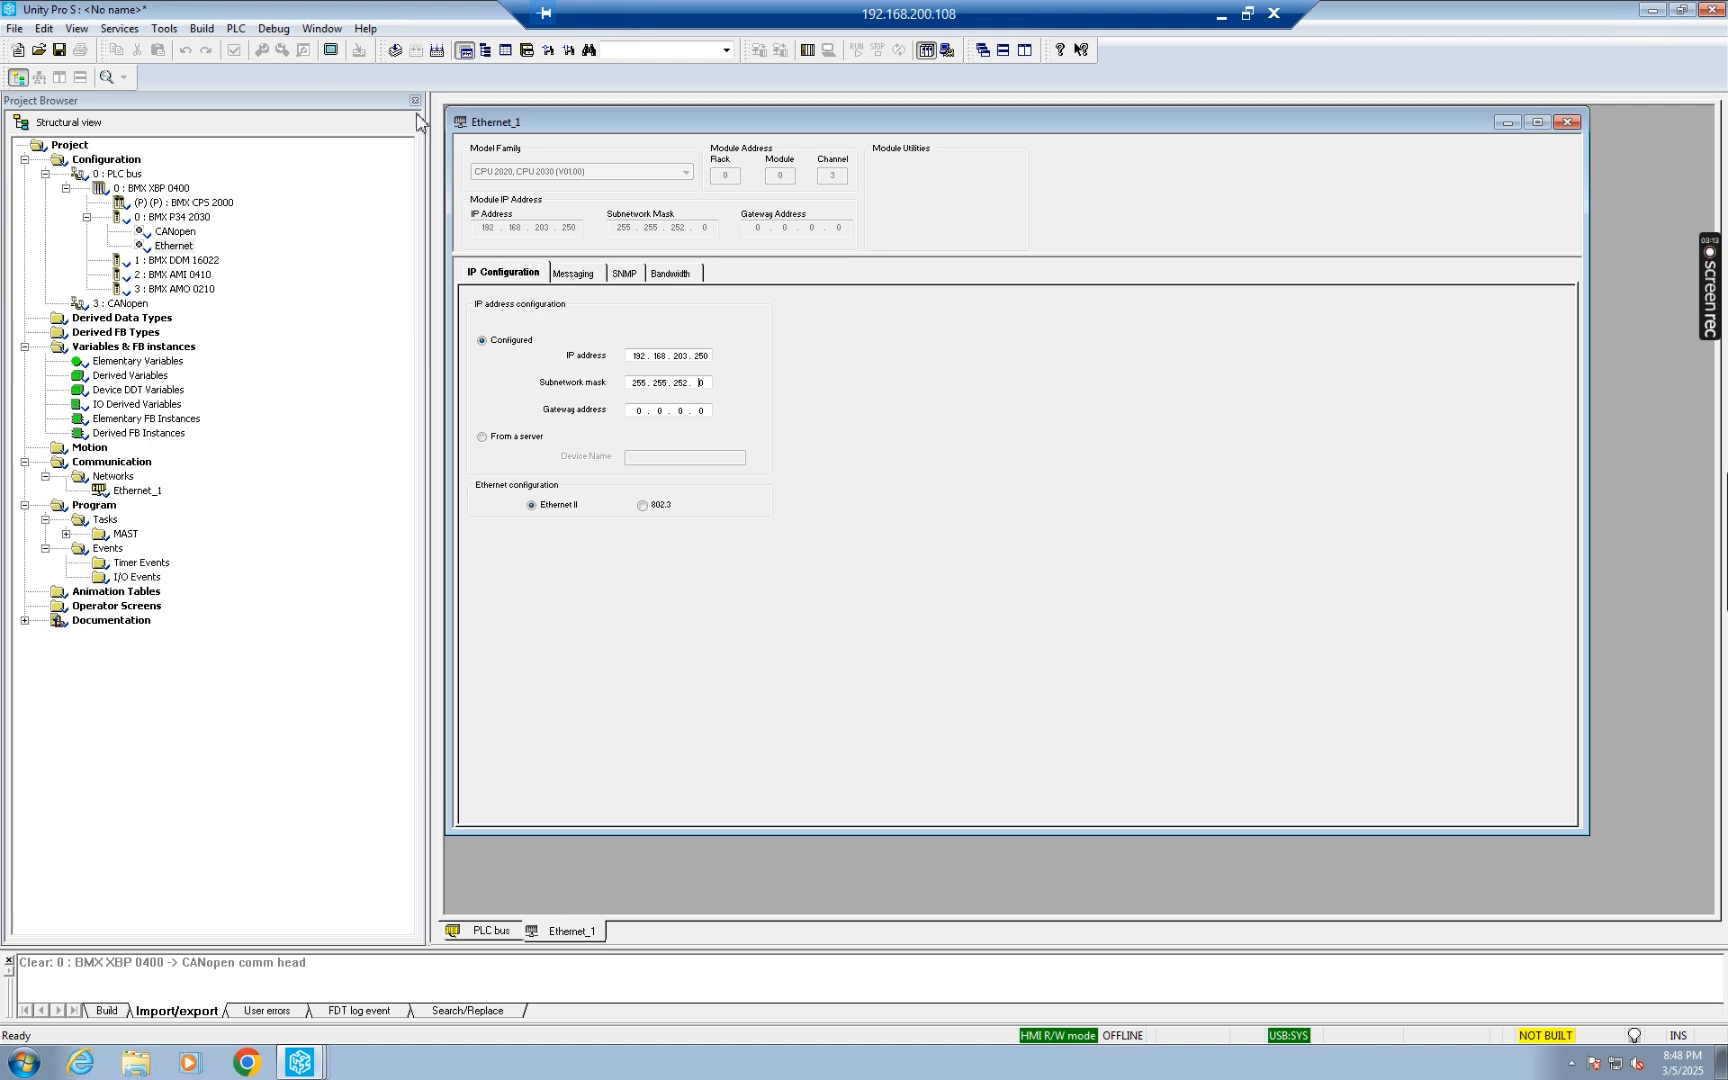
Step: Set the PLC connection address to 192.168.203.250 with TCPIP as the media
left_click(237, 30)
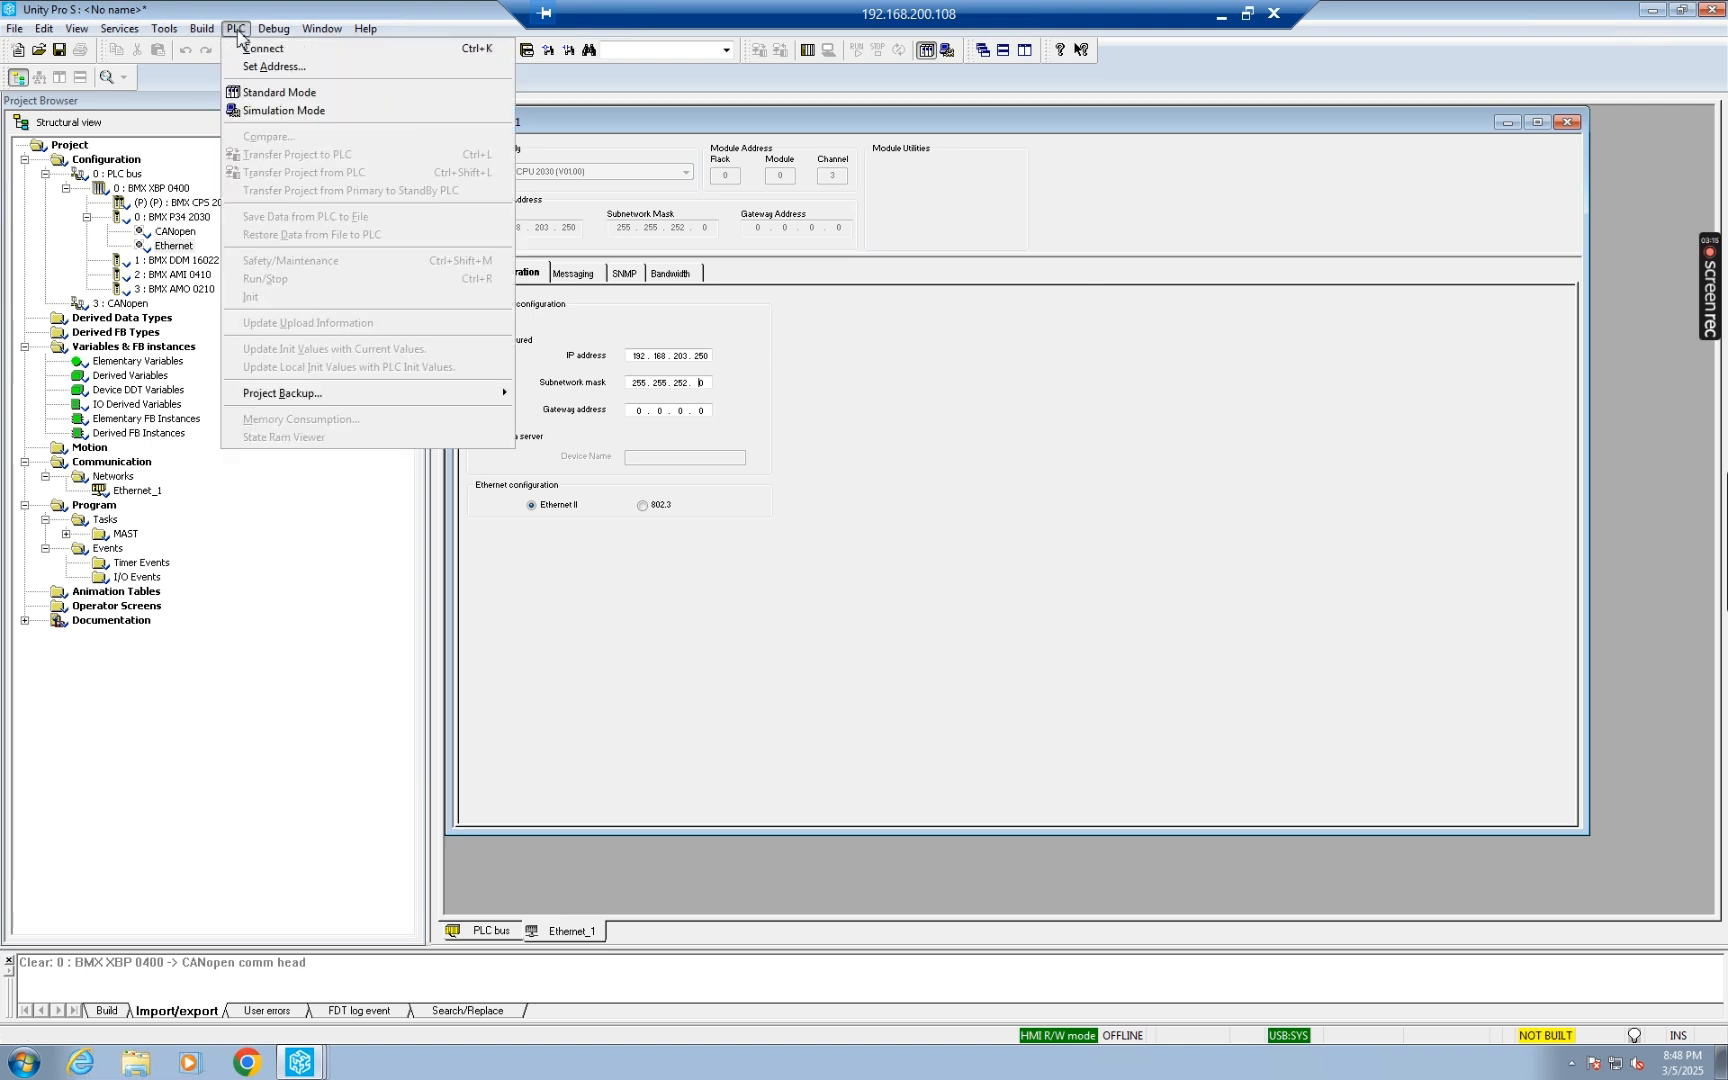
left_click(265, 50)
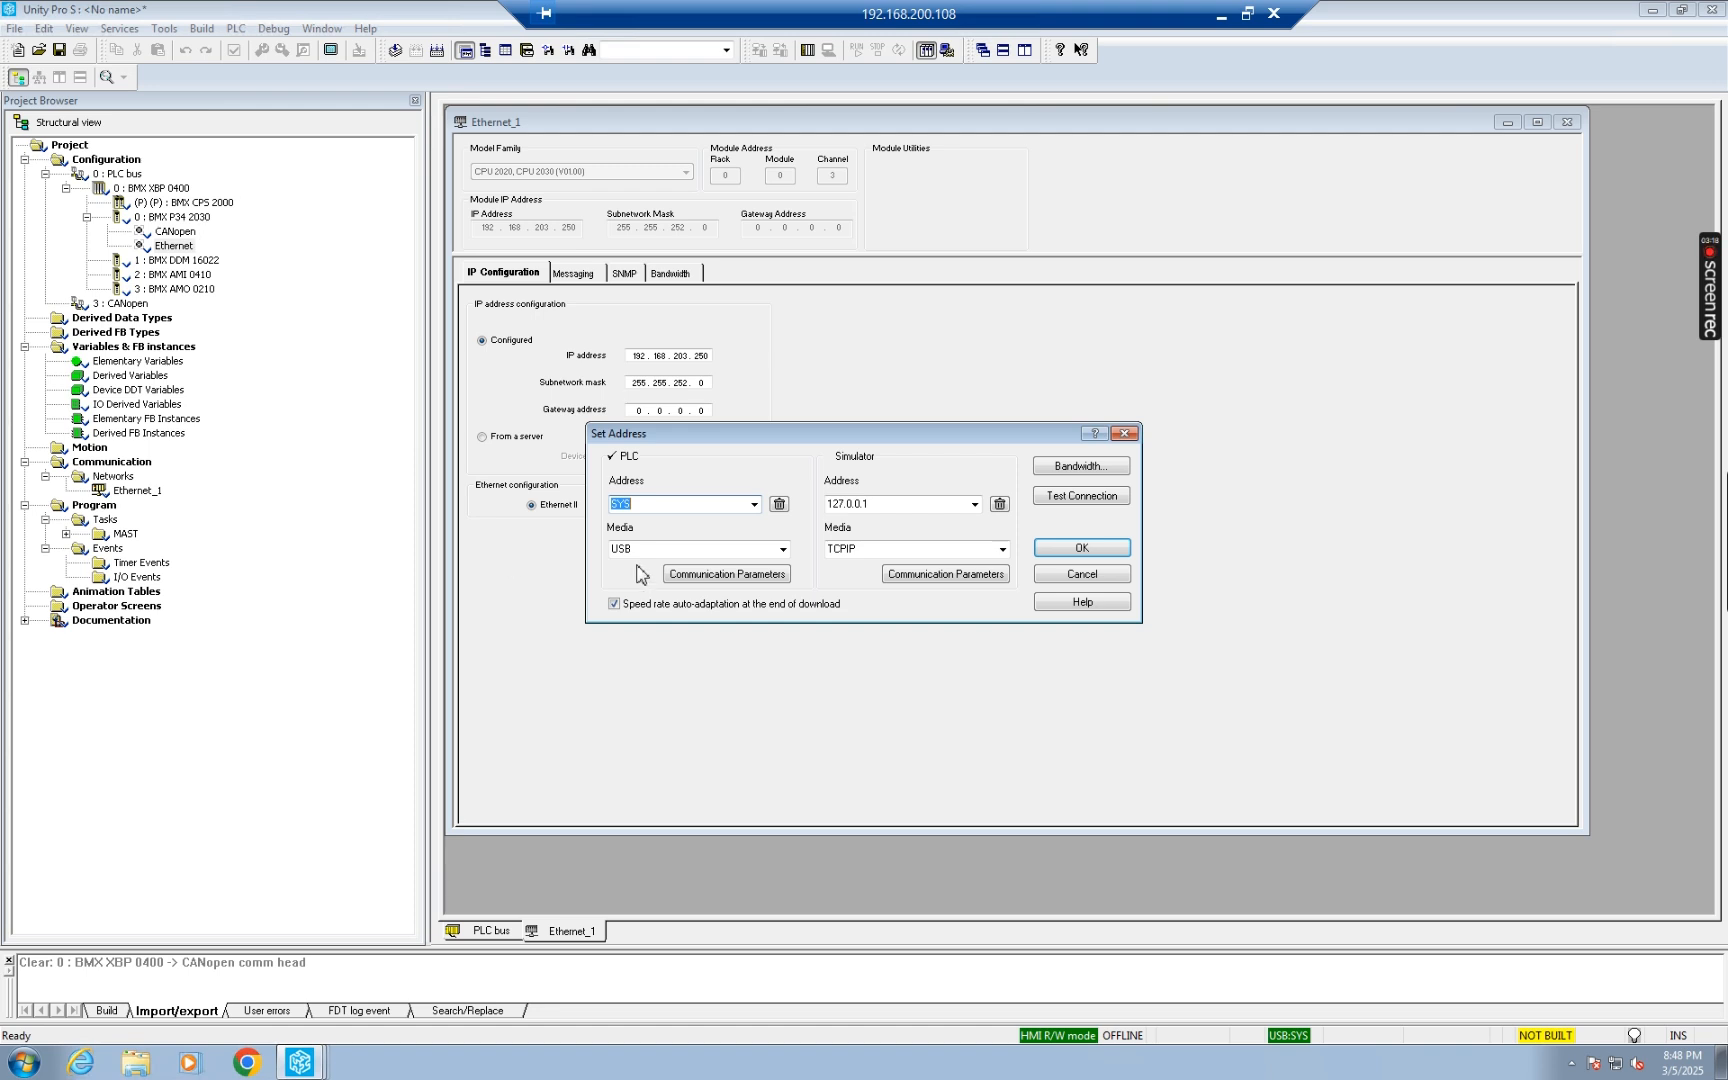
left_click(754, 504)
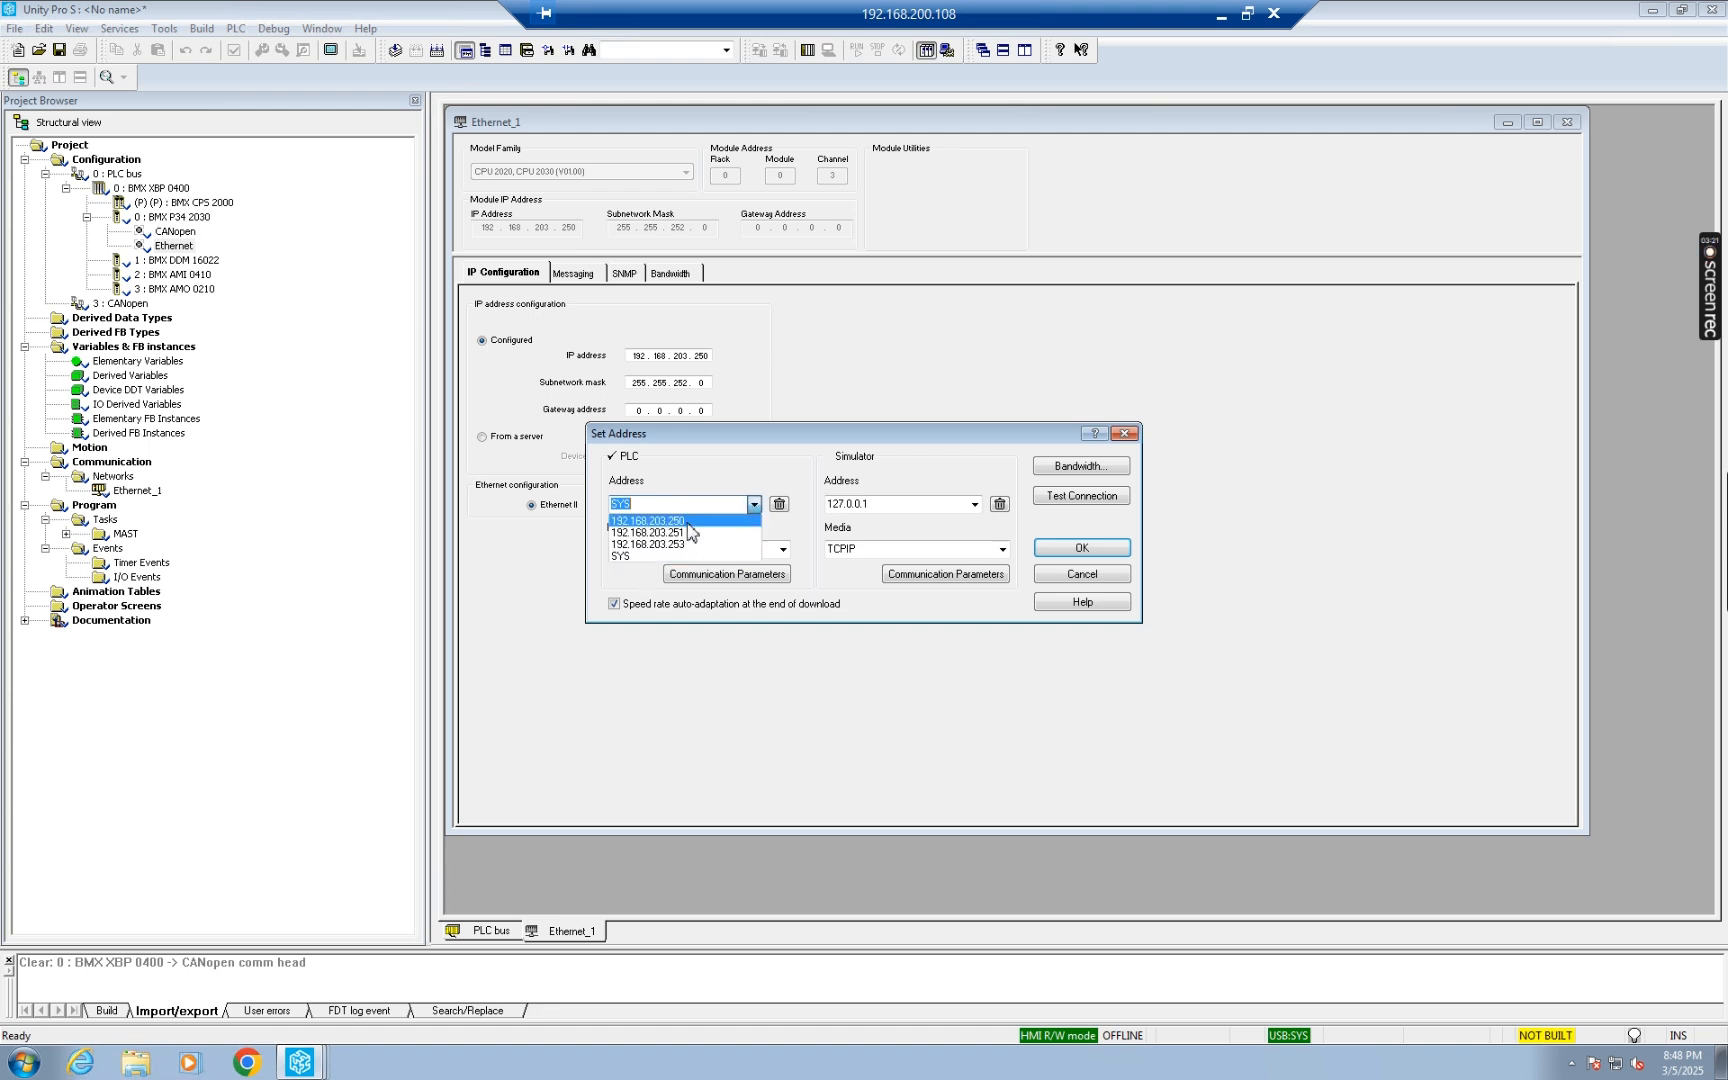
left_click(688, 521)
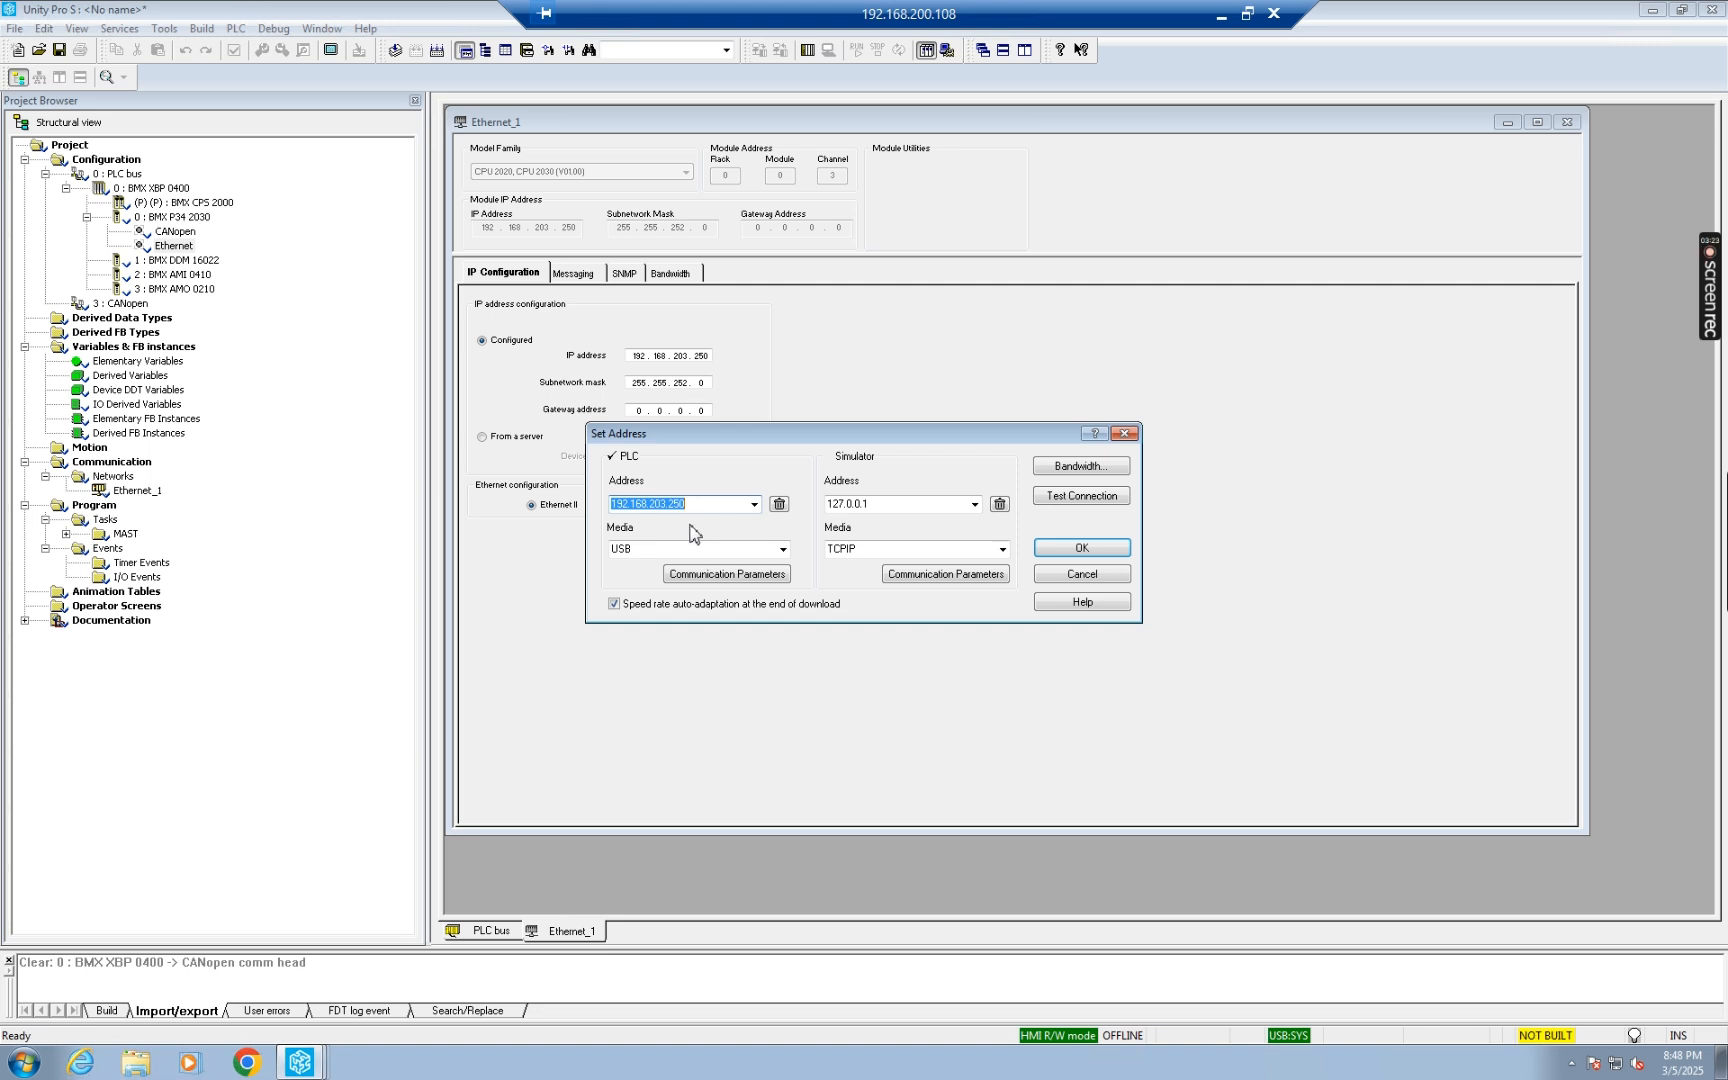
left_click(783, 553)
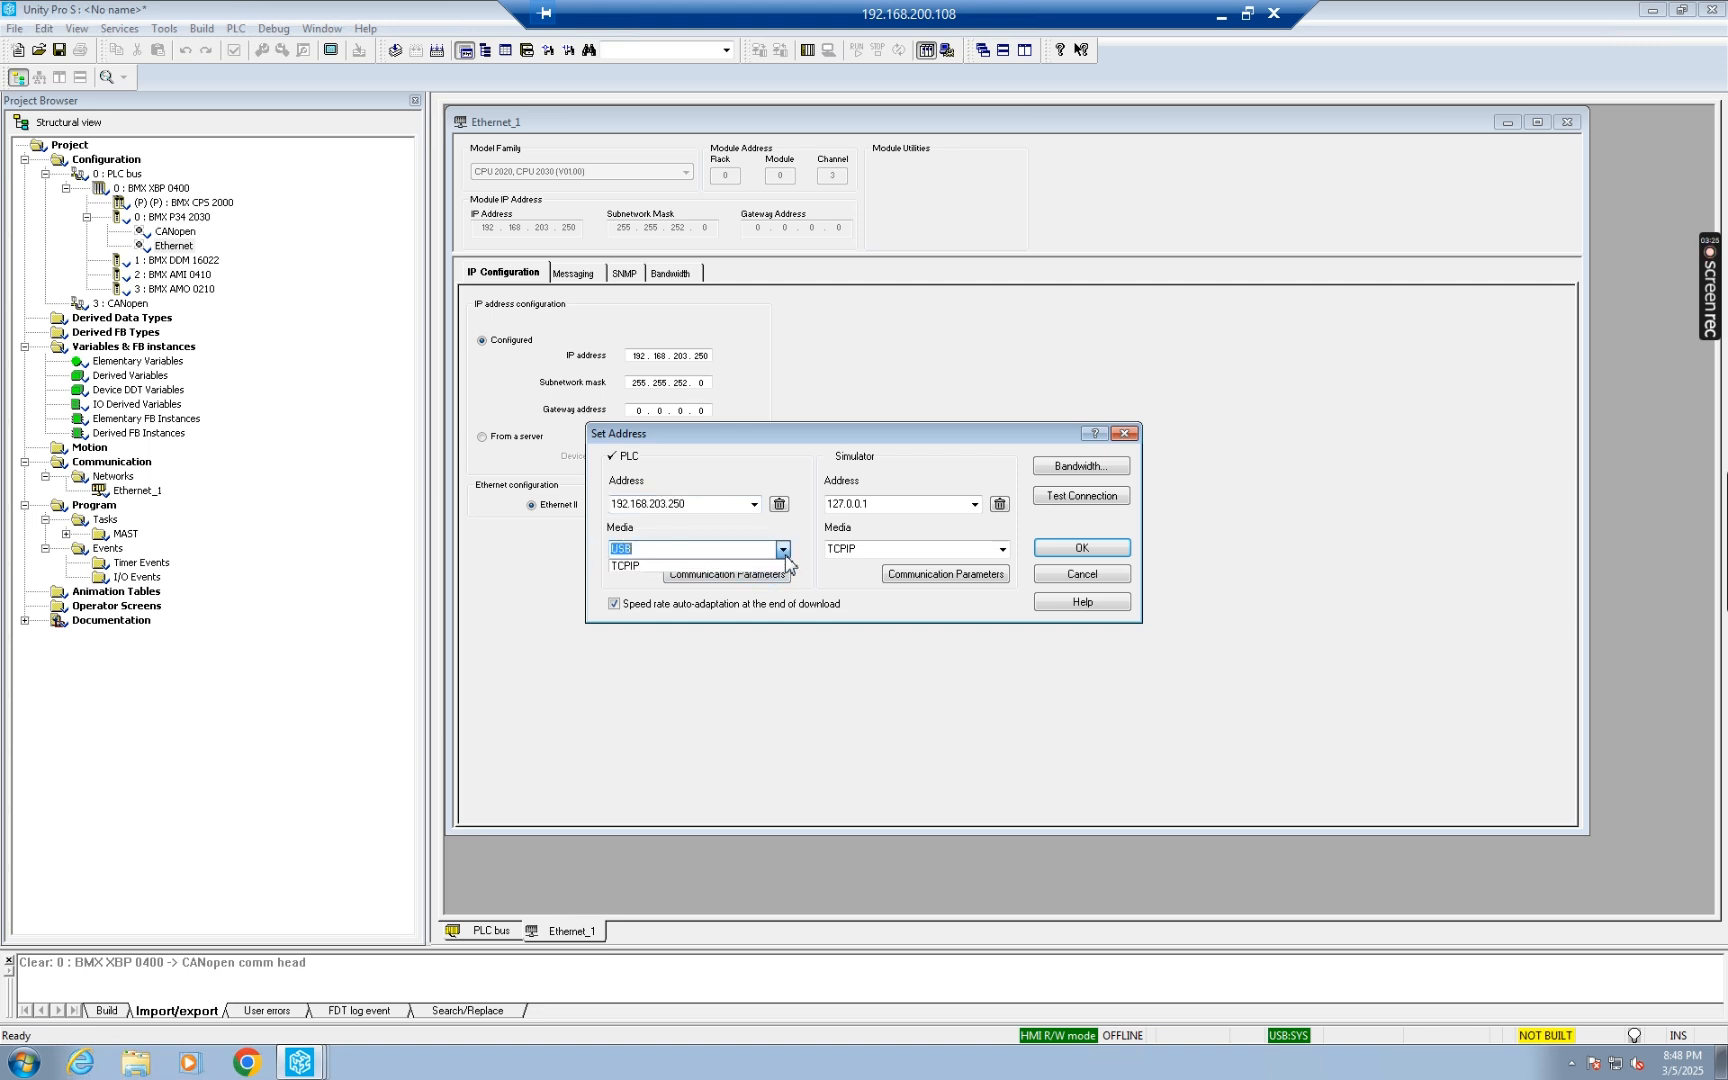
left_click(627, 566)
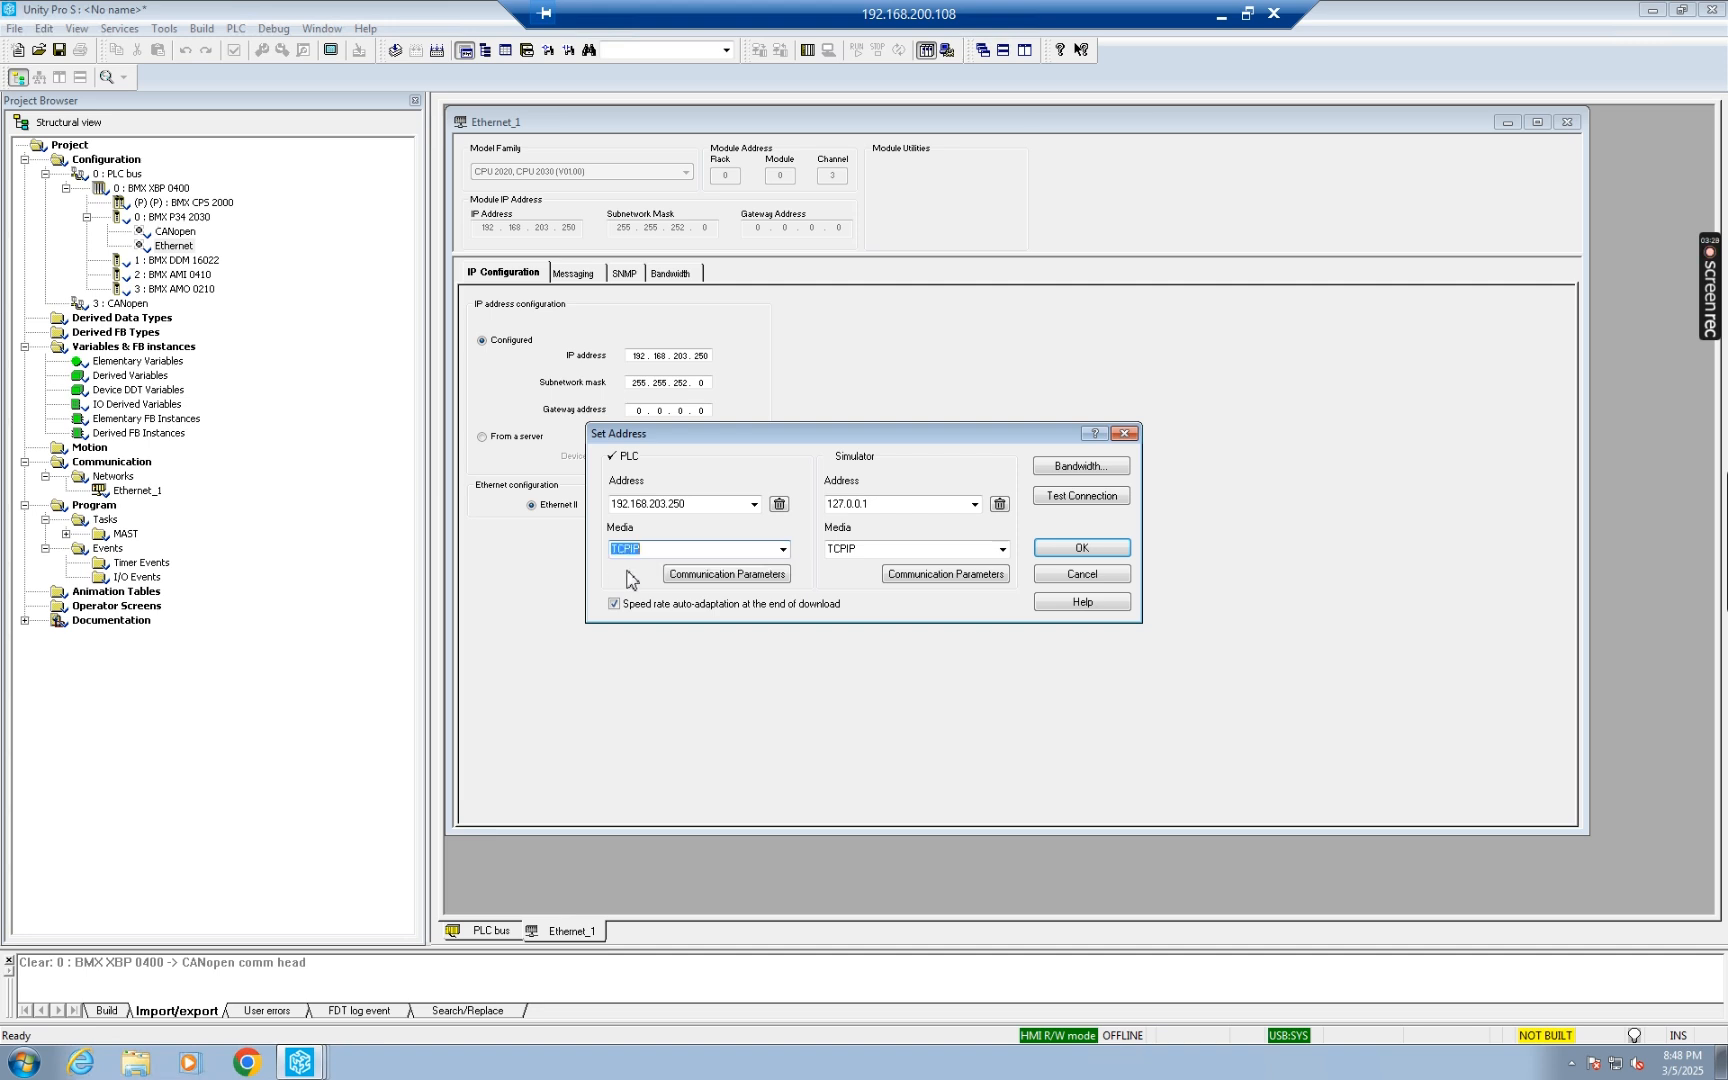
Step: Test the connection to the PLC, accept the address settings and connect to the PLC
left_click(1091, 496)
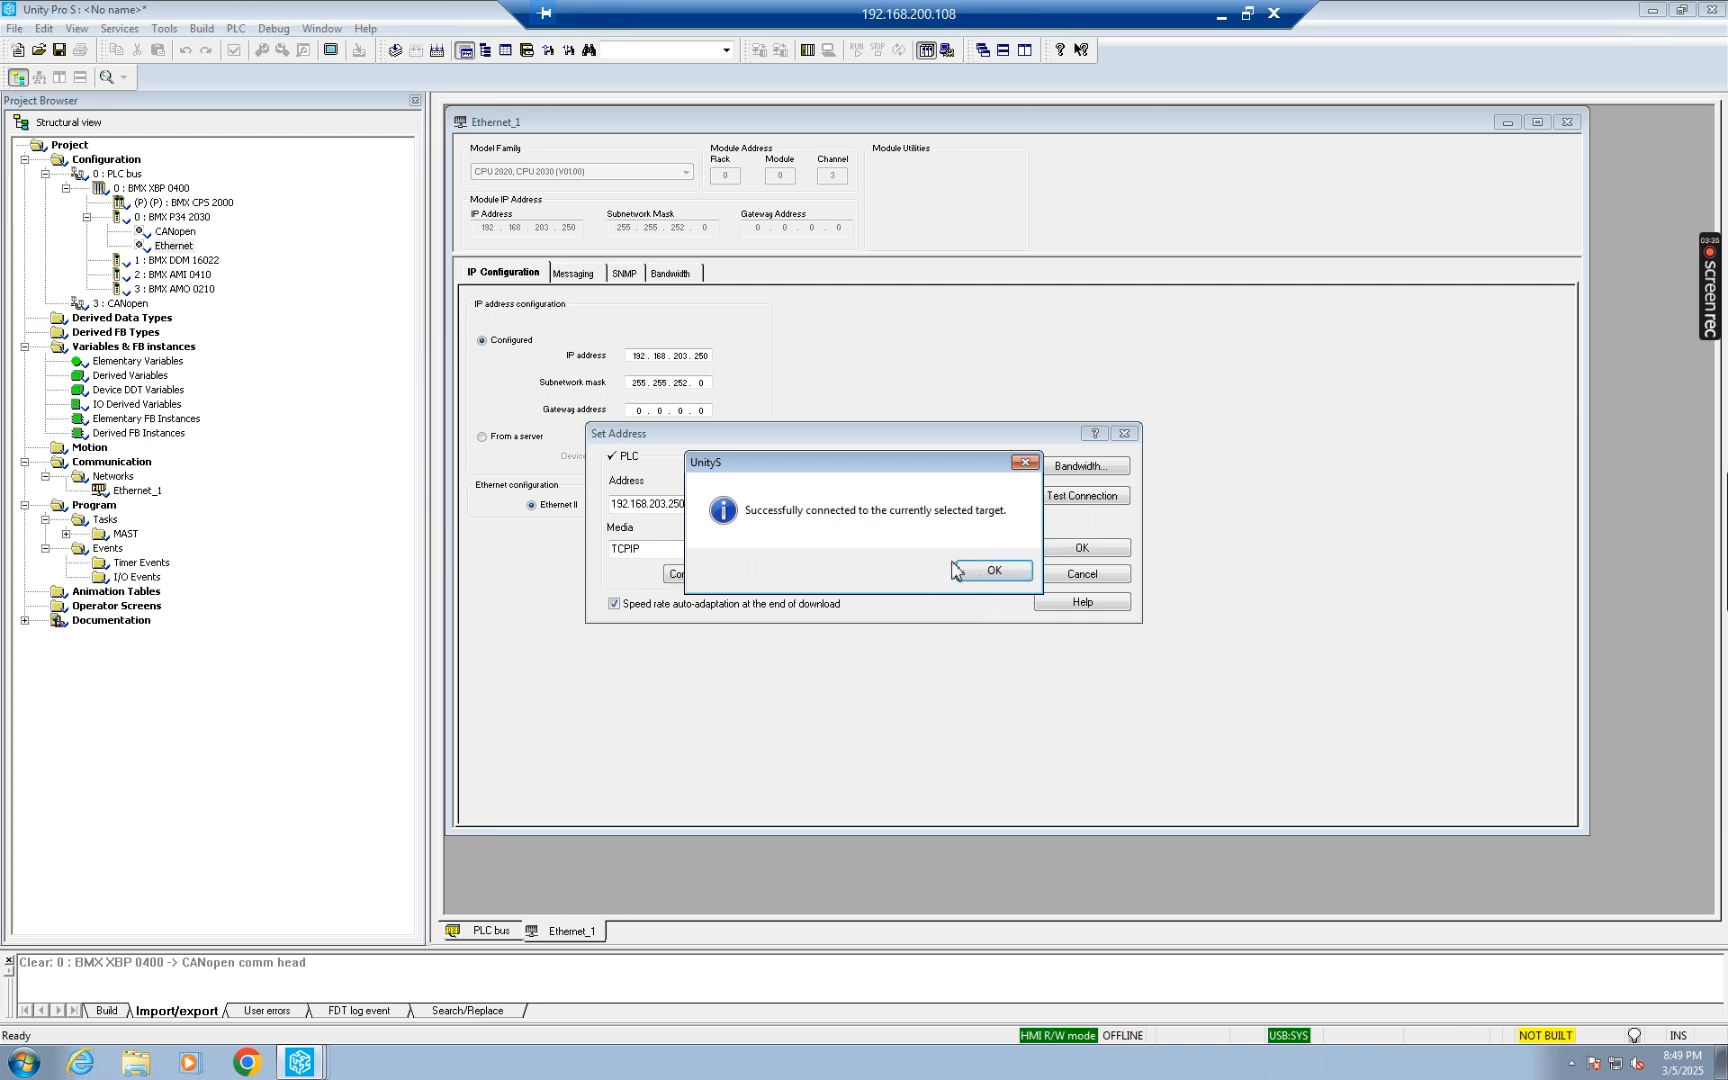
left_click(995, 571)
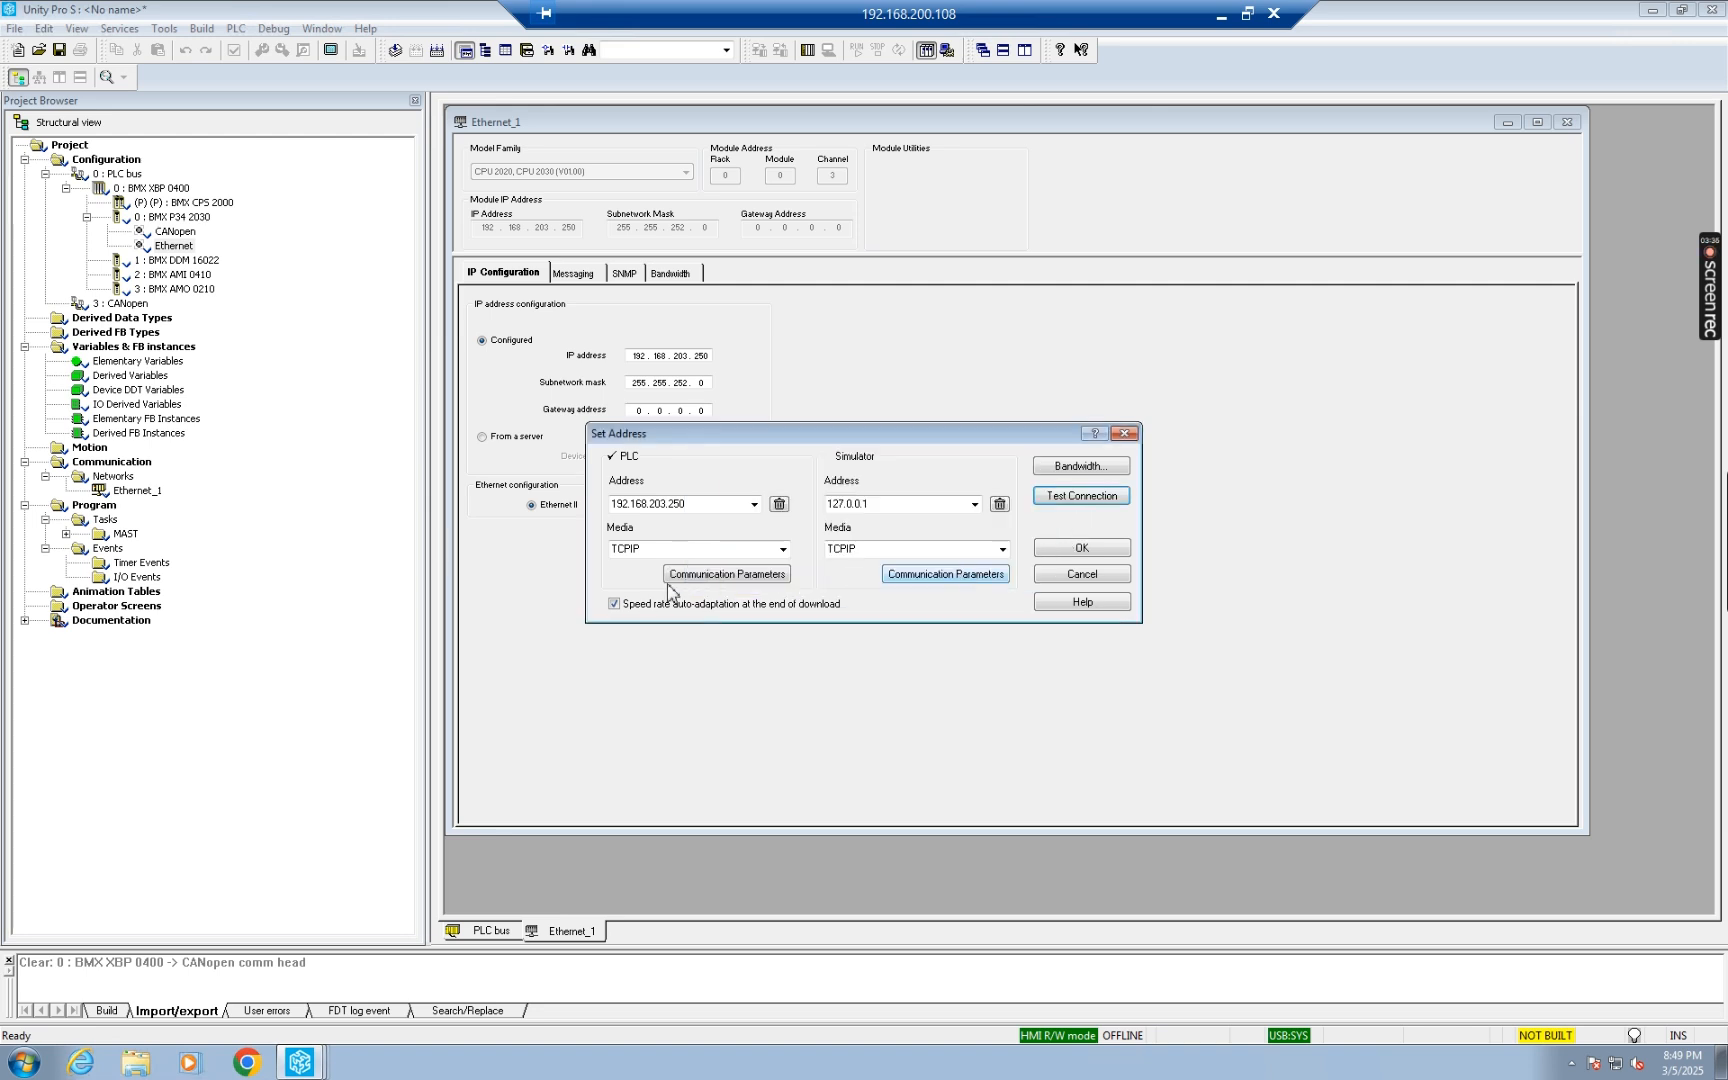
left_click(1087, 553)
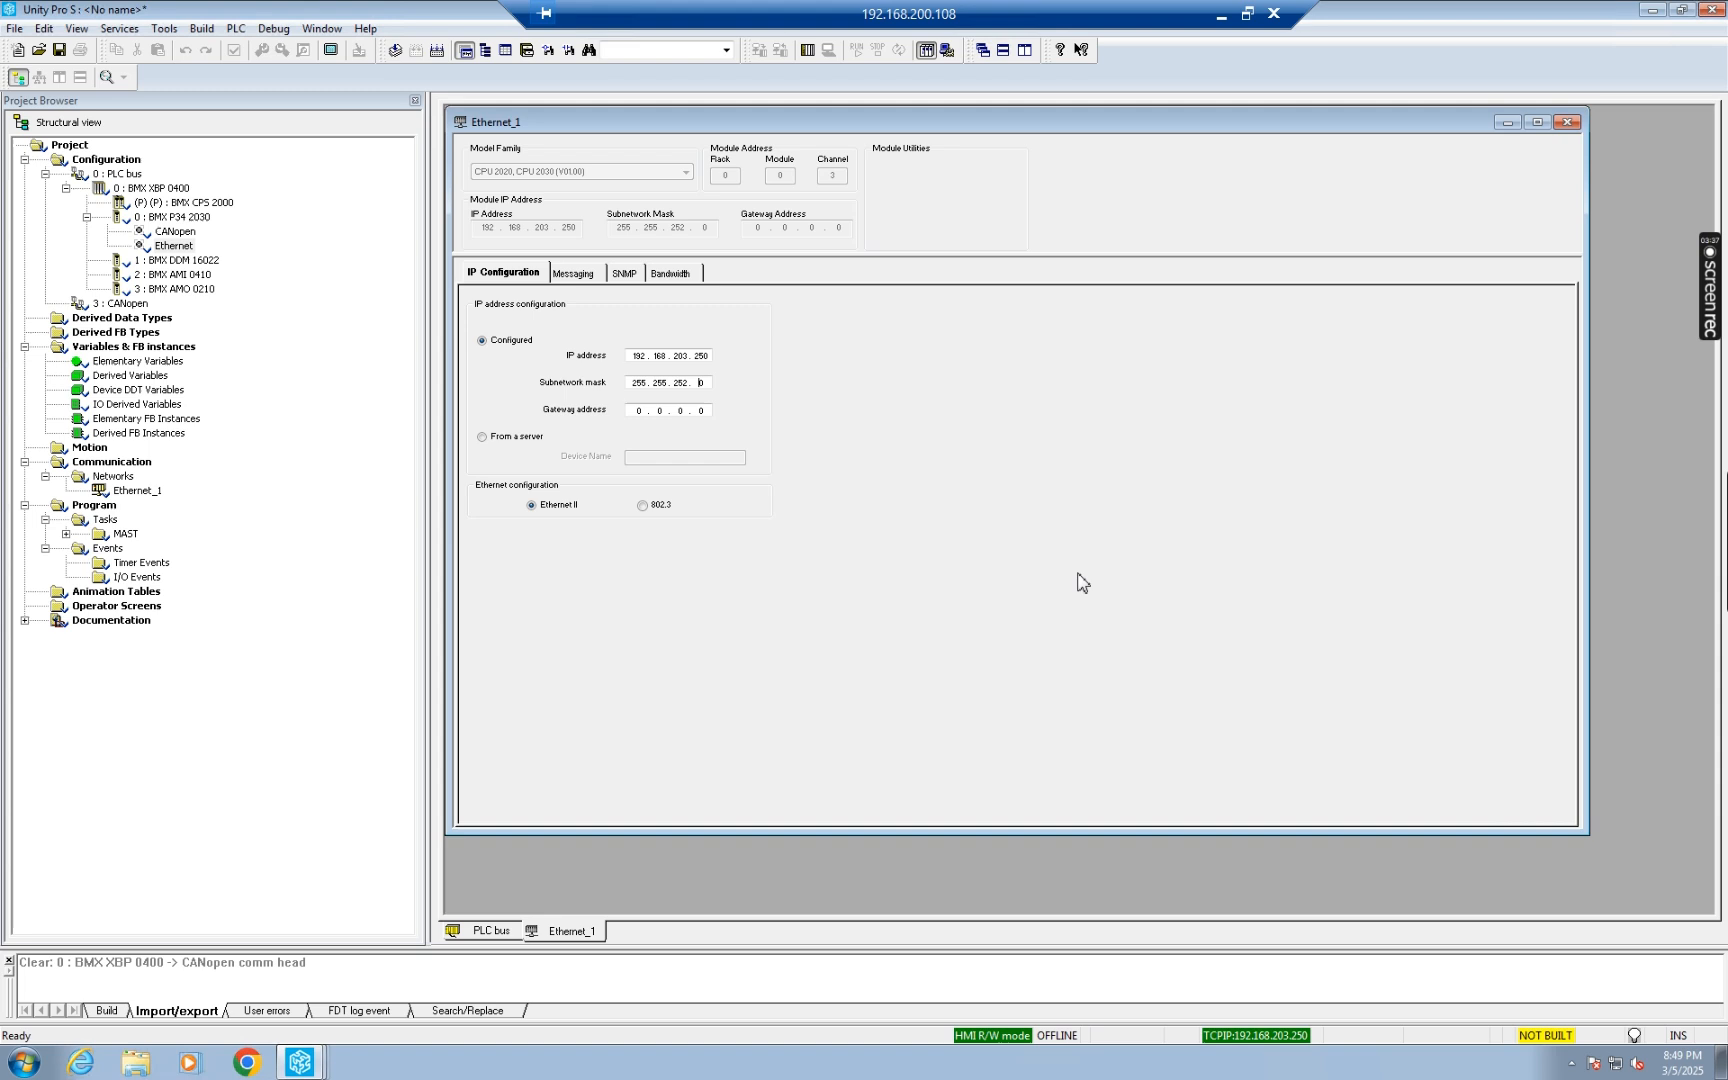
left_click(237, 29)
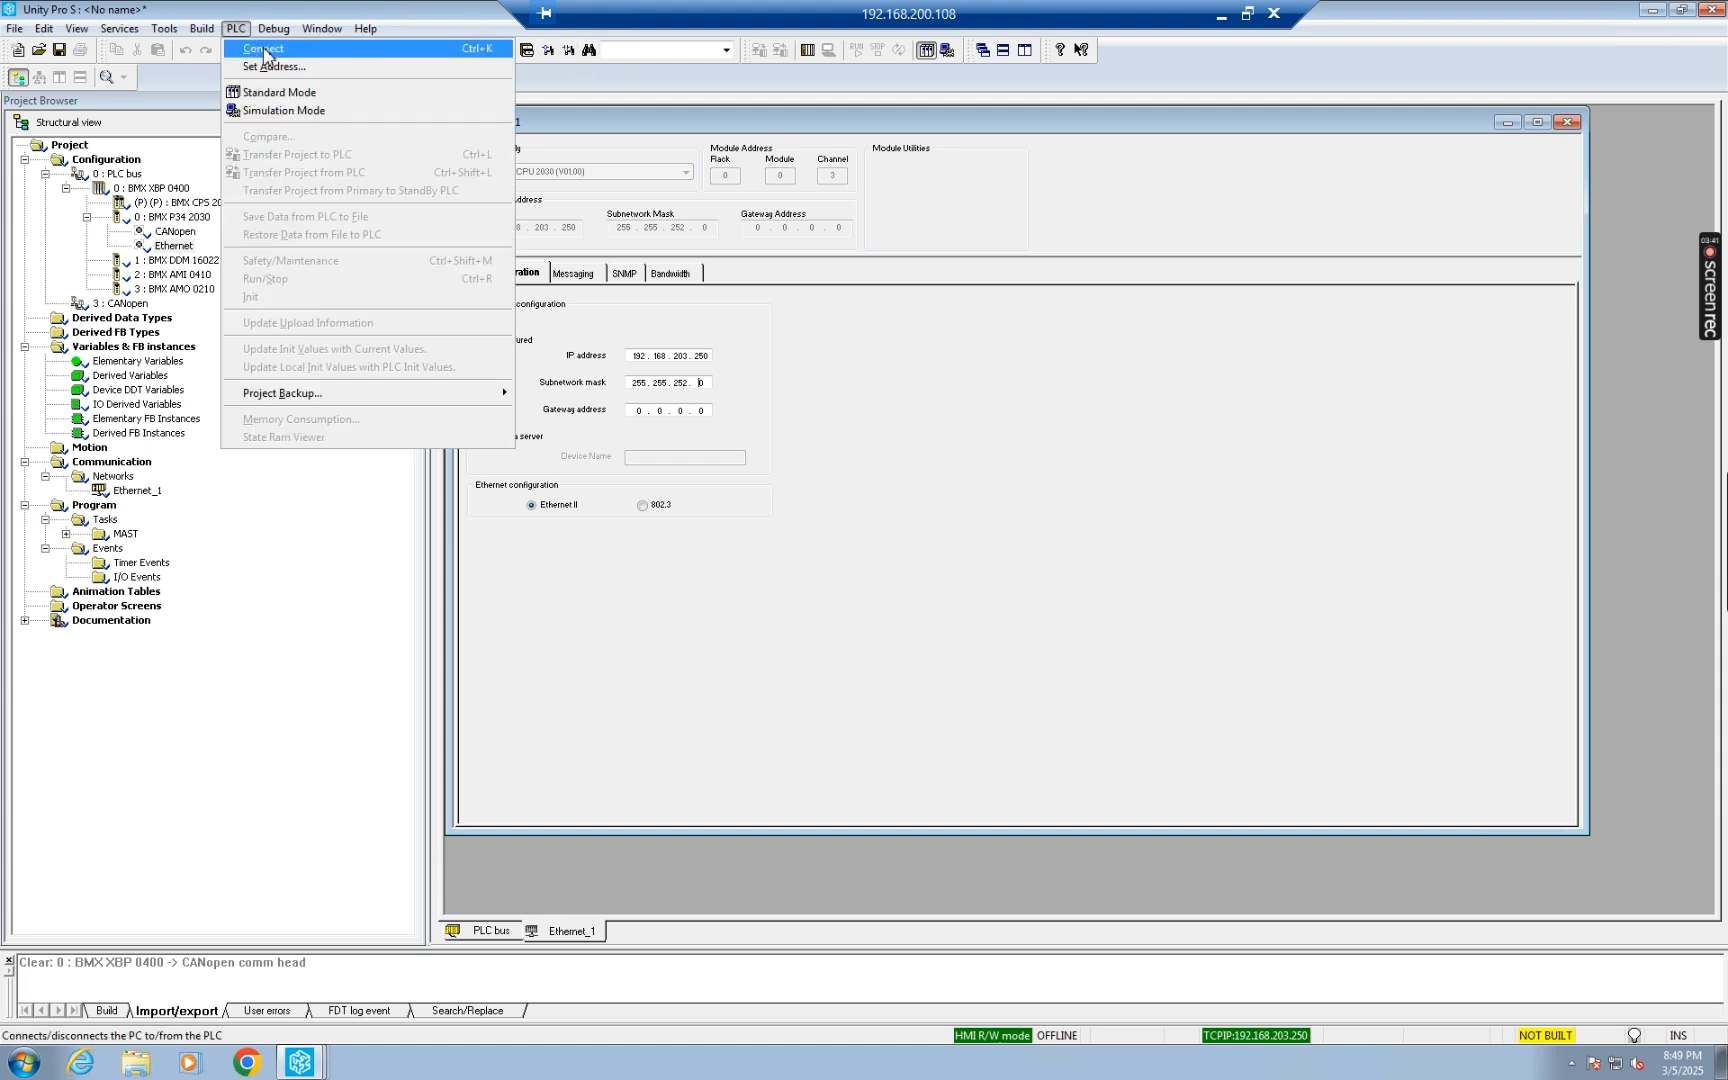
left_click(263, 50)
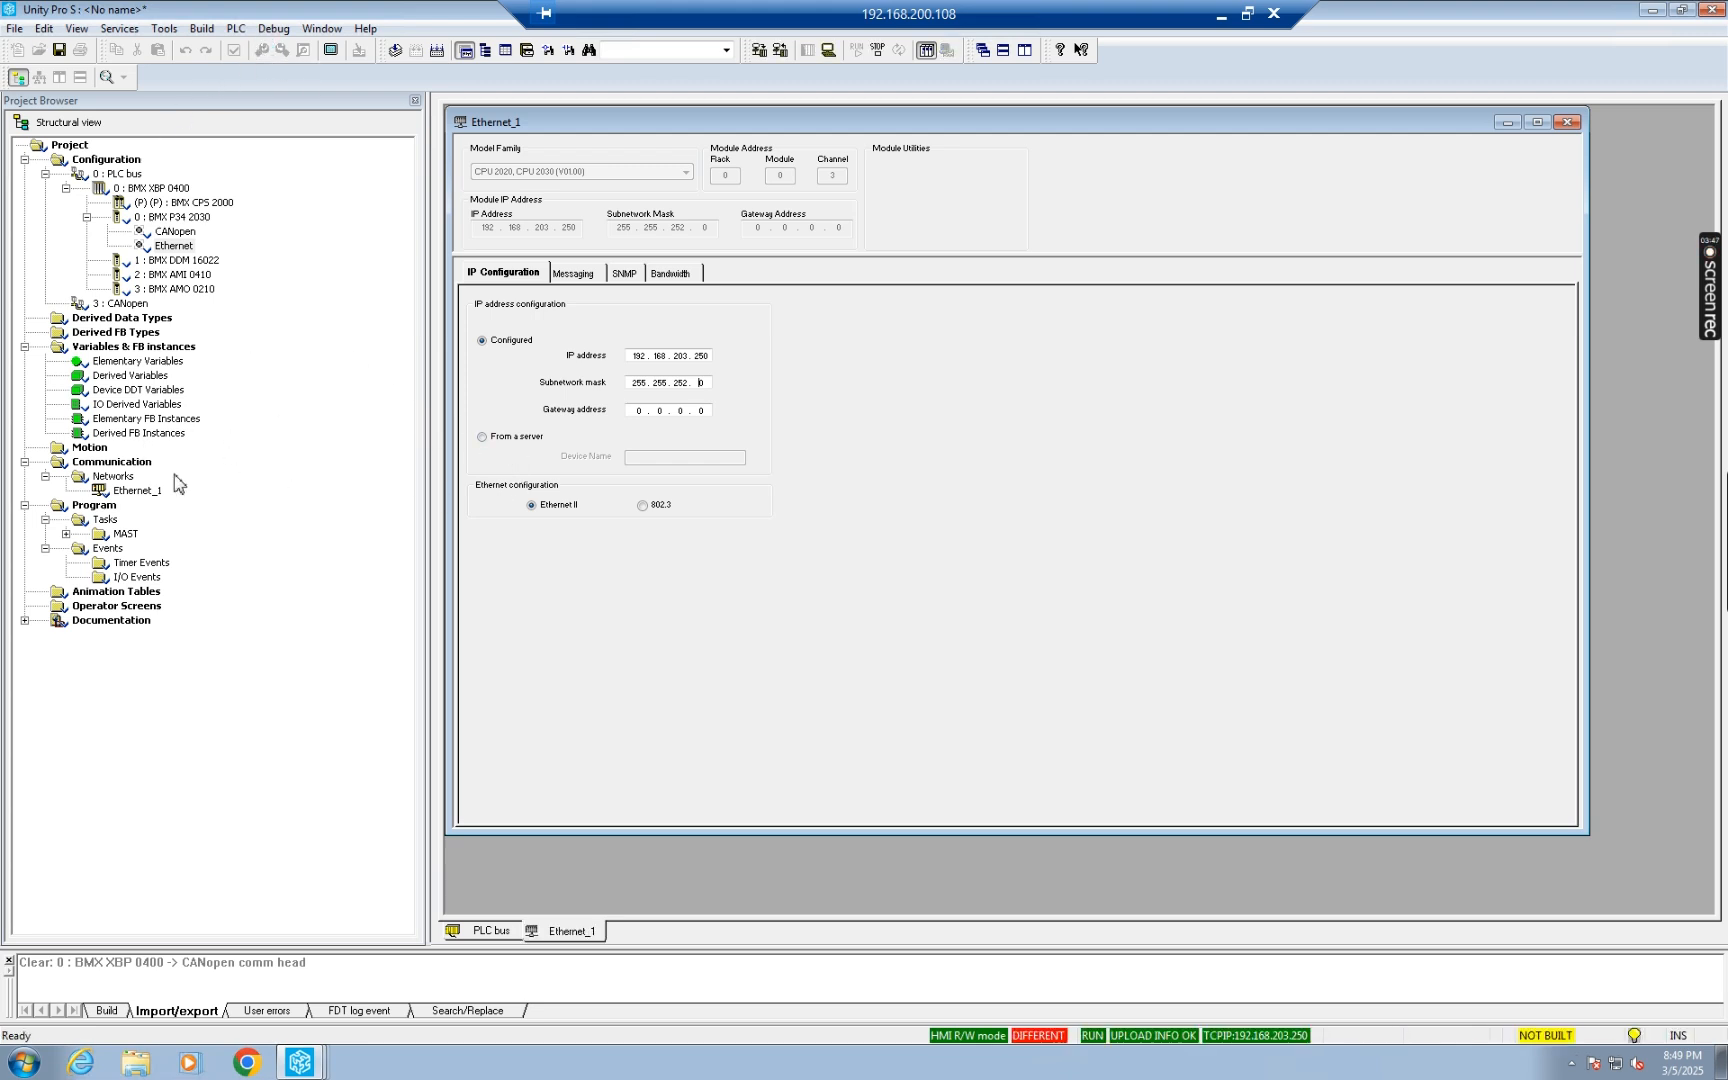
Step: Create a new section named Main in the MAST task with LD as its language
left_click(66, 533)
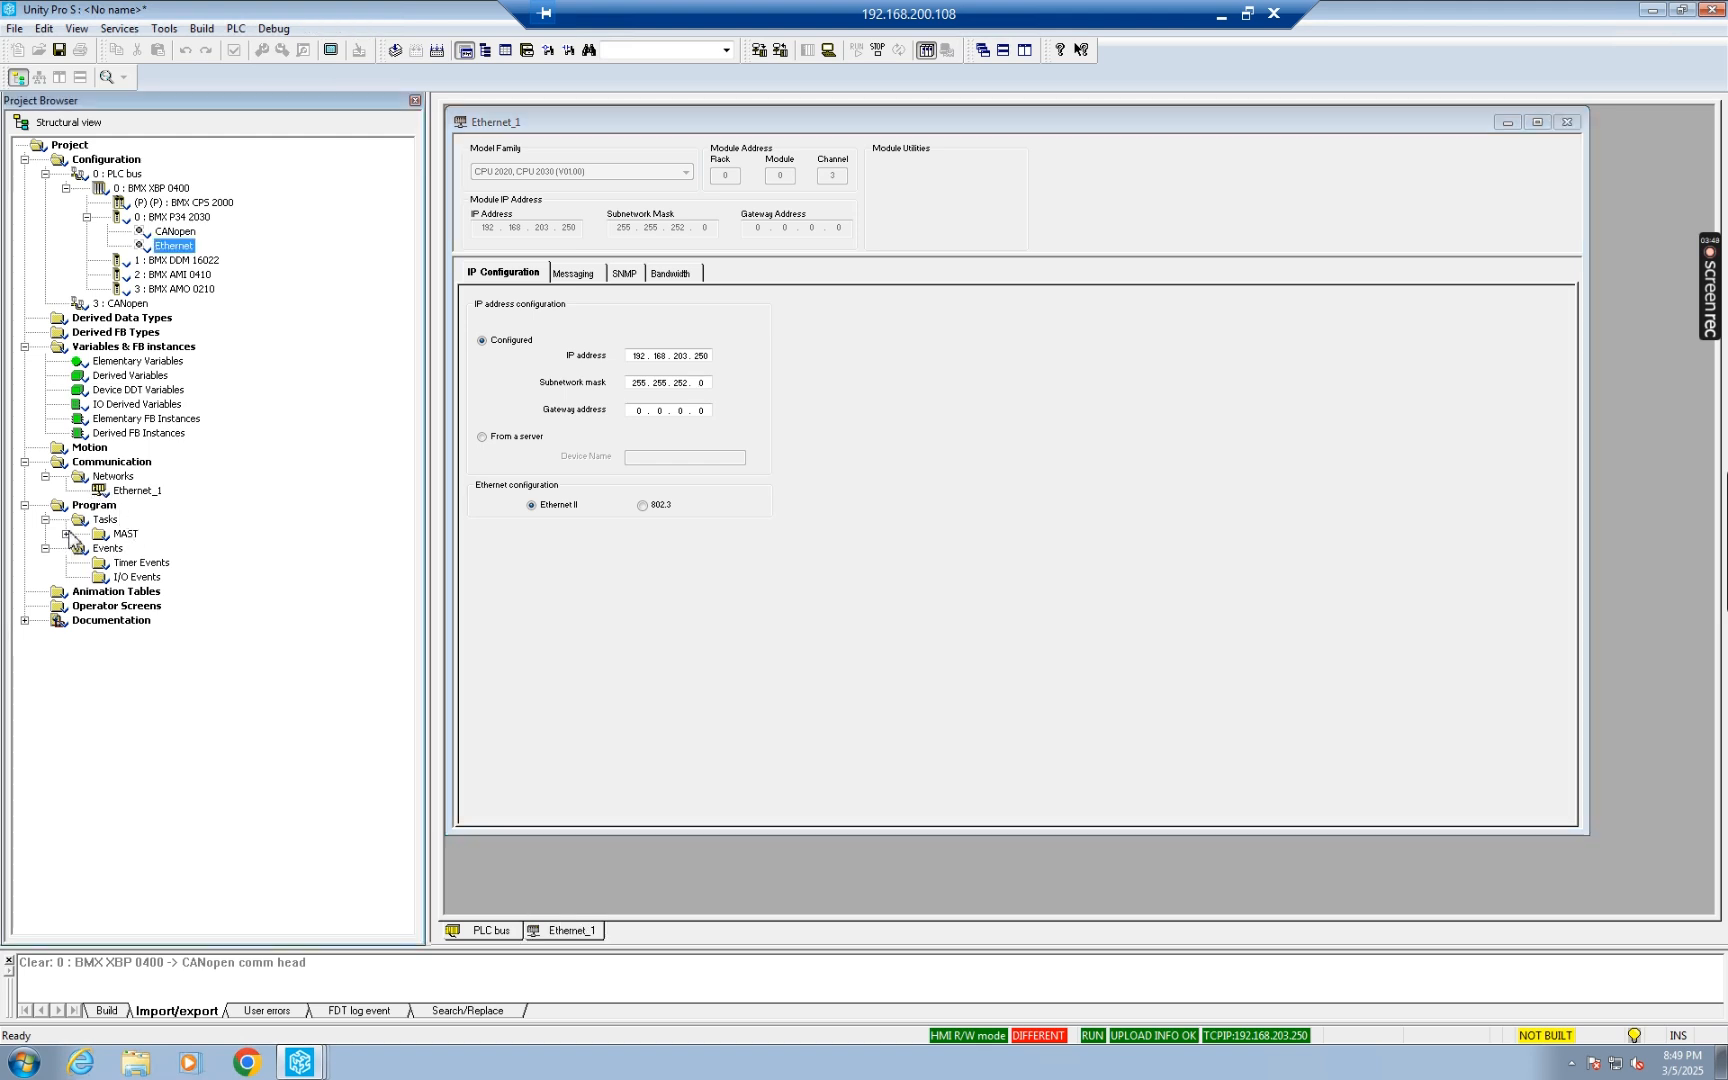
right_click(156, 552)
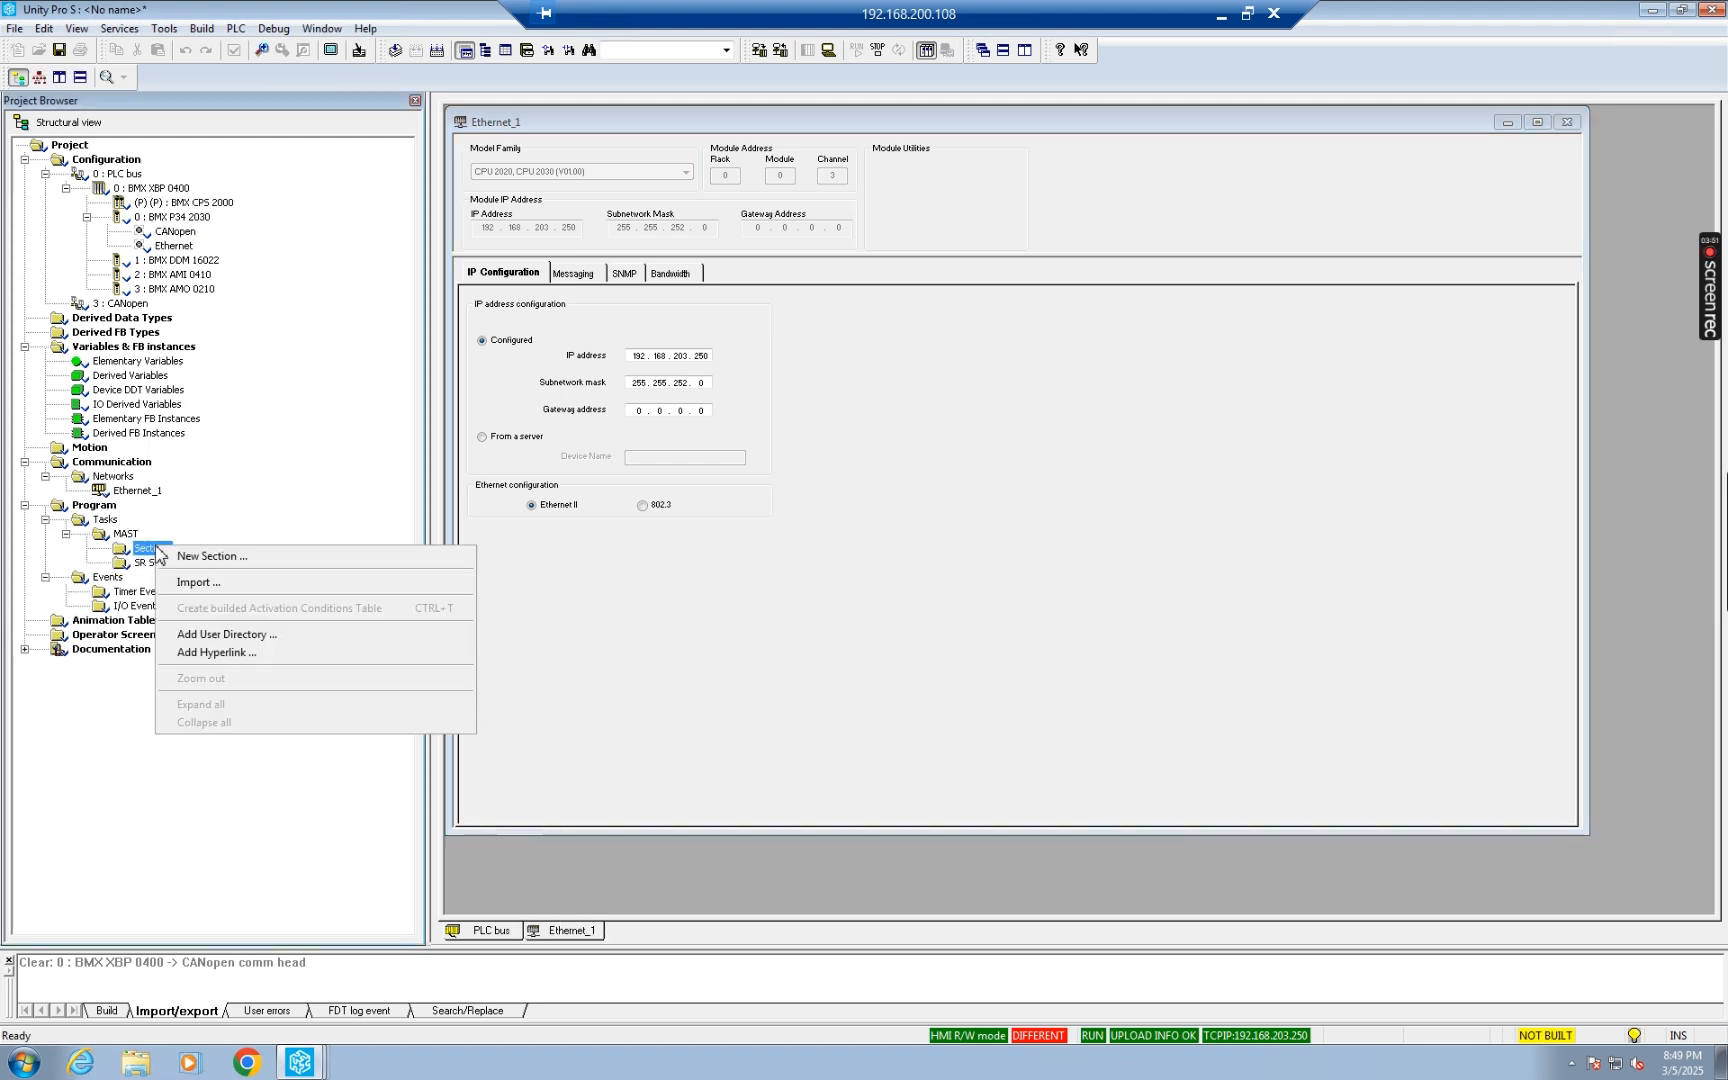
left_click(215, 562)
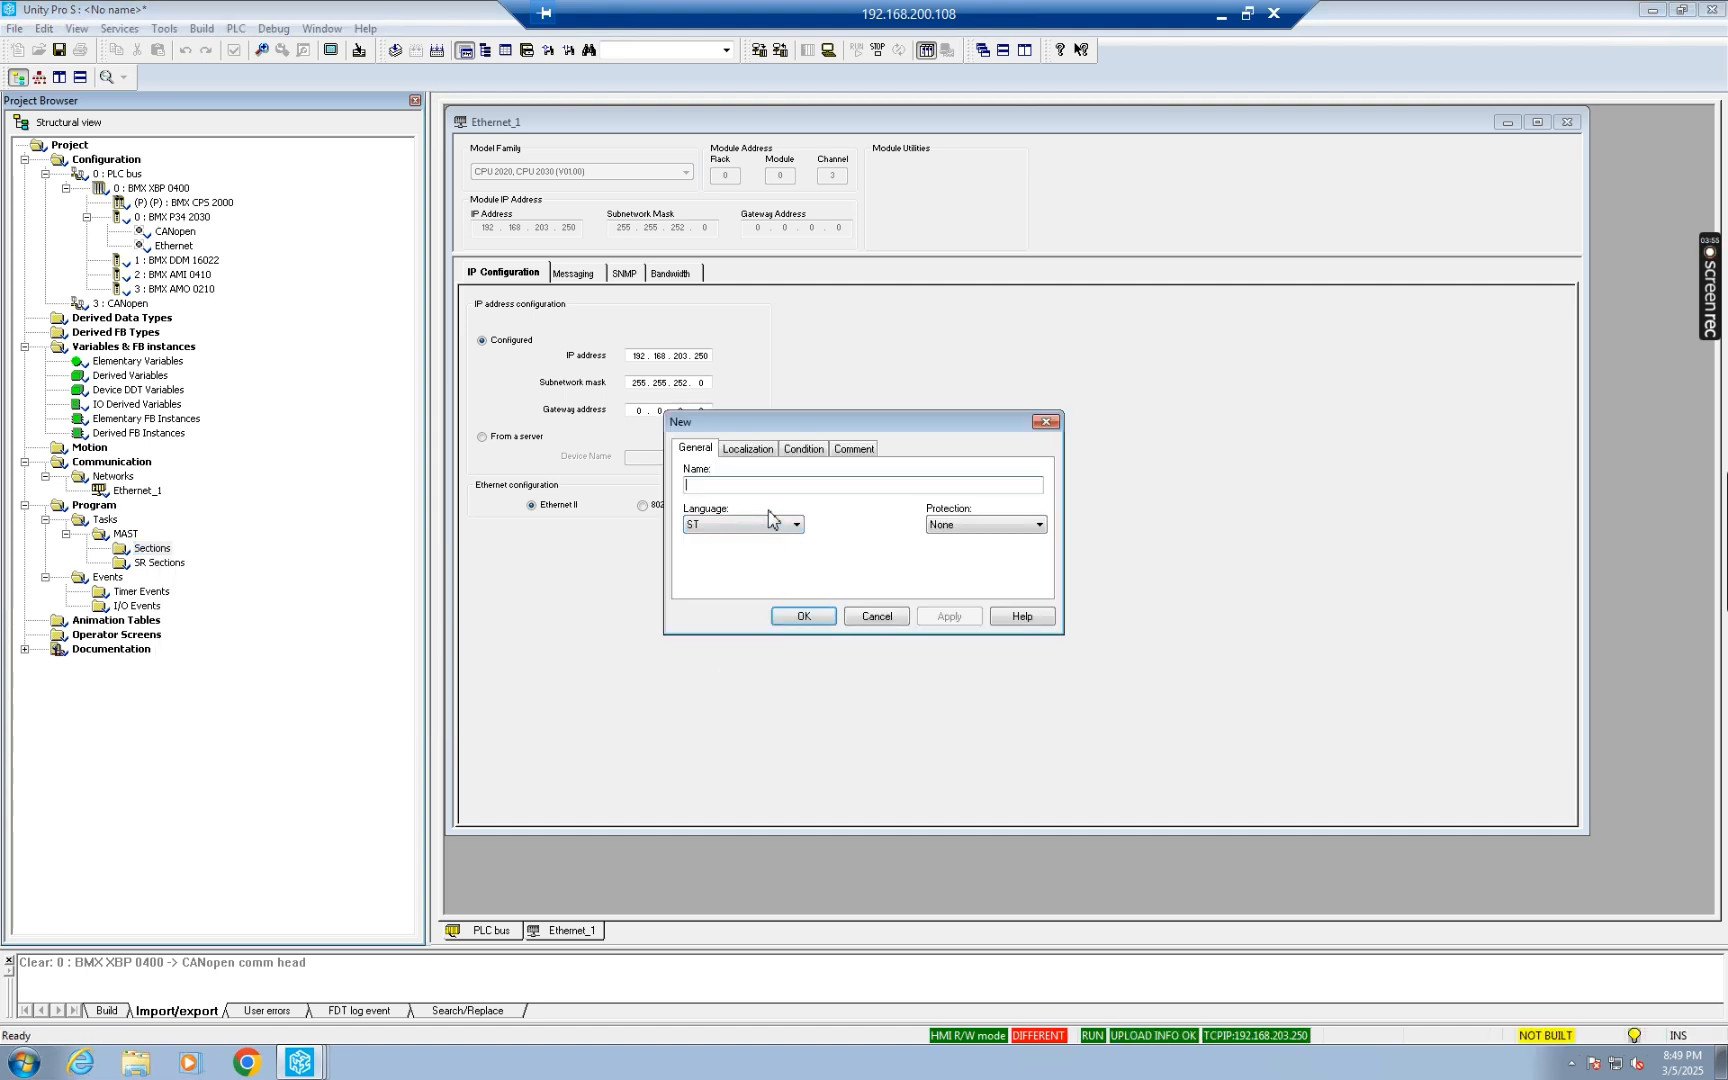
type("Main")
left_click(786, 528)
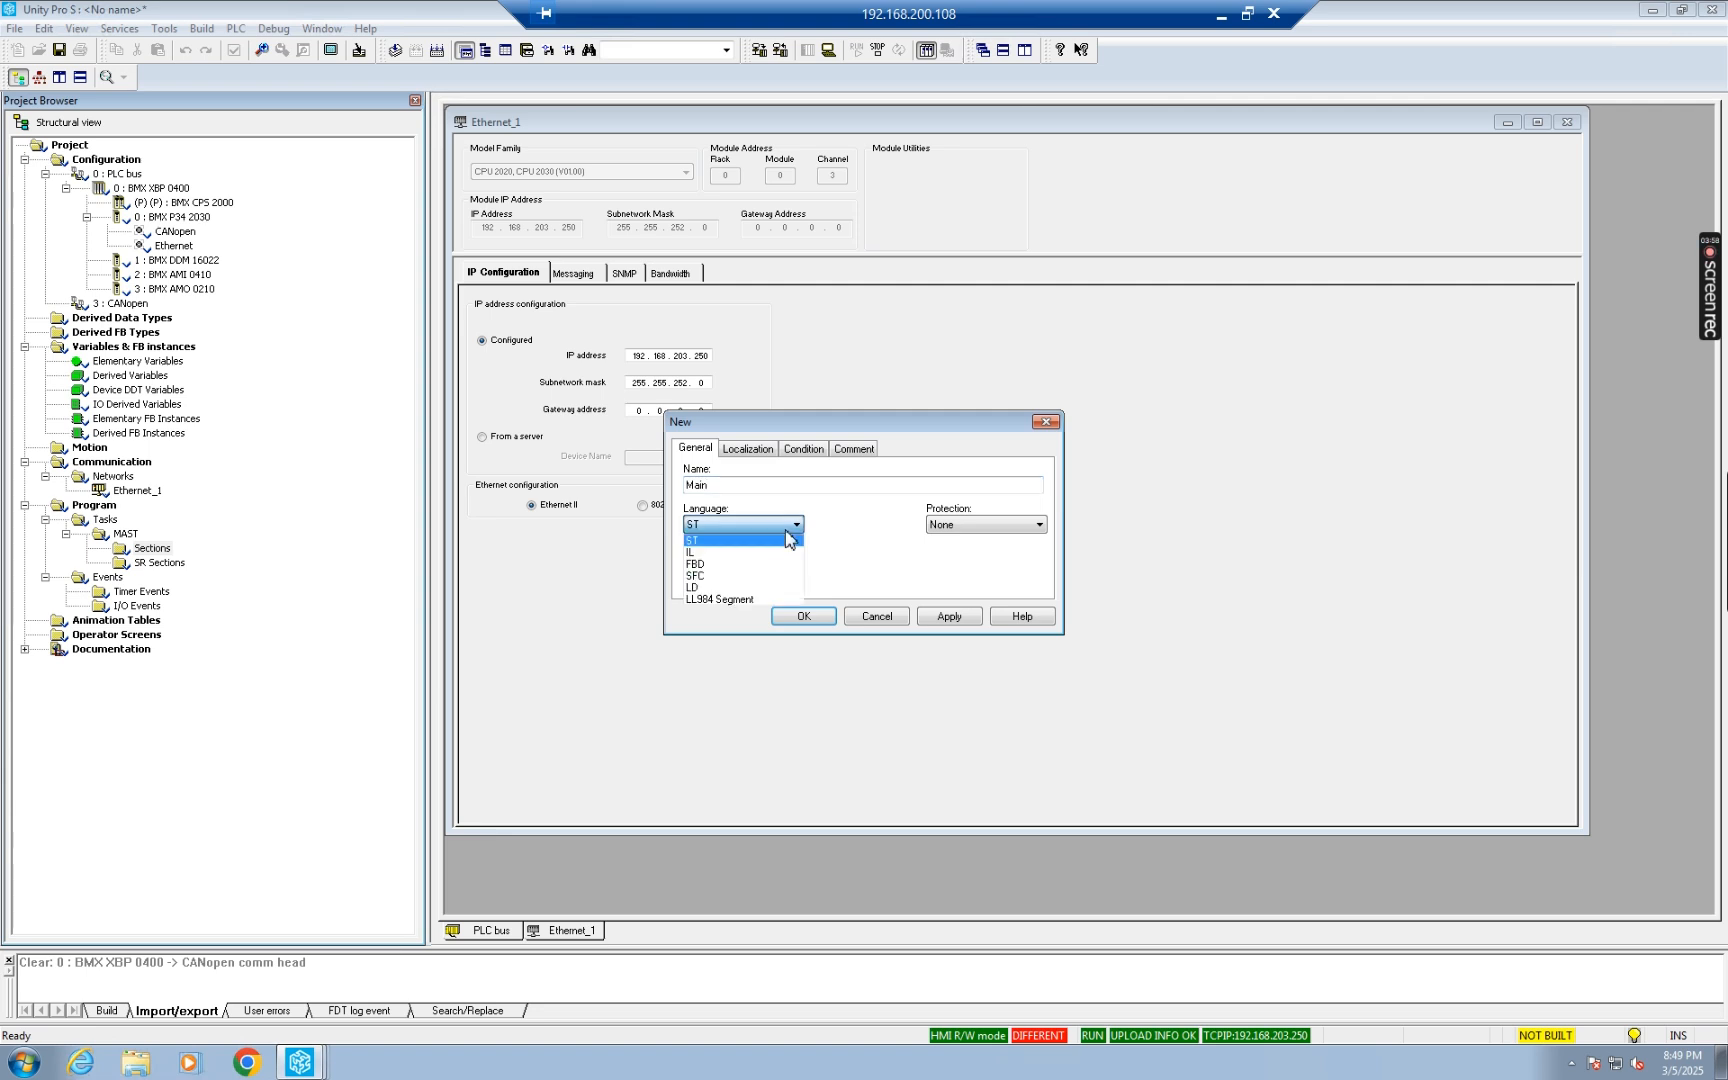
left_click(737, 588)
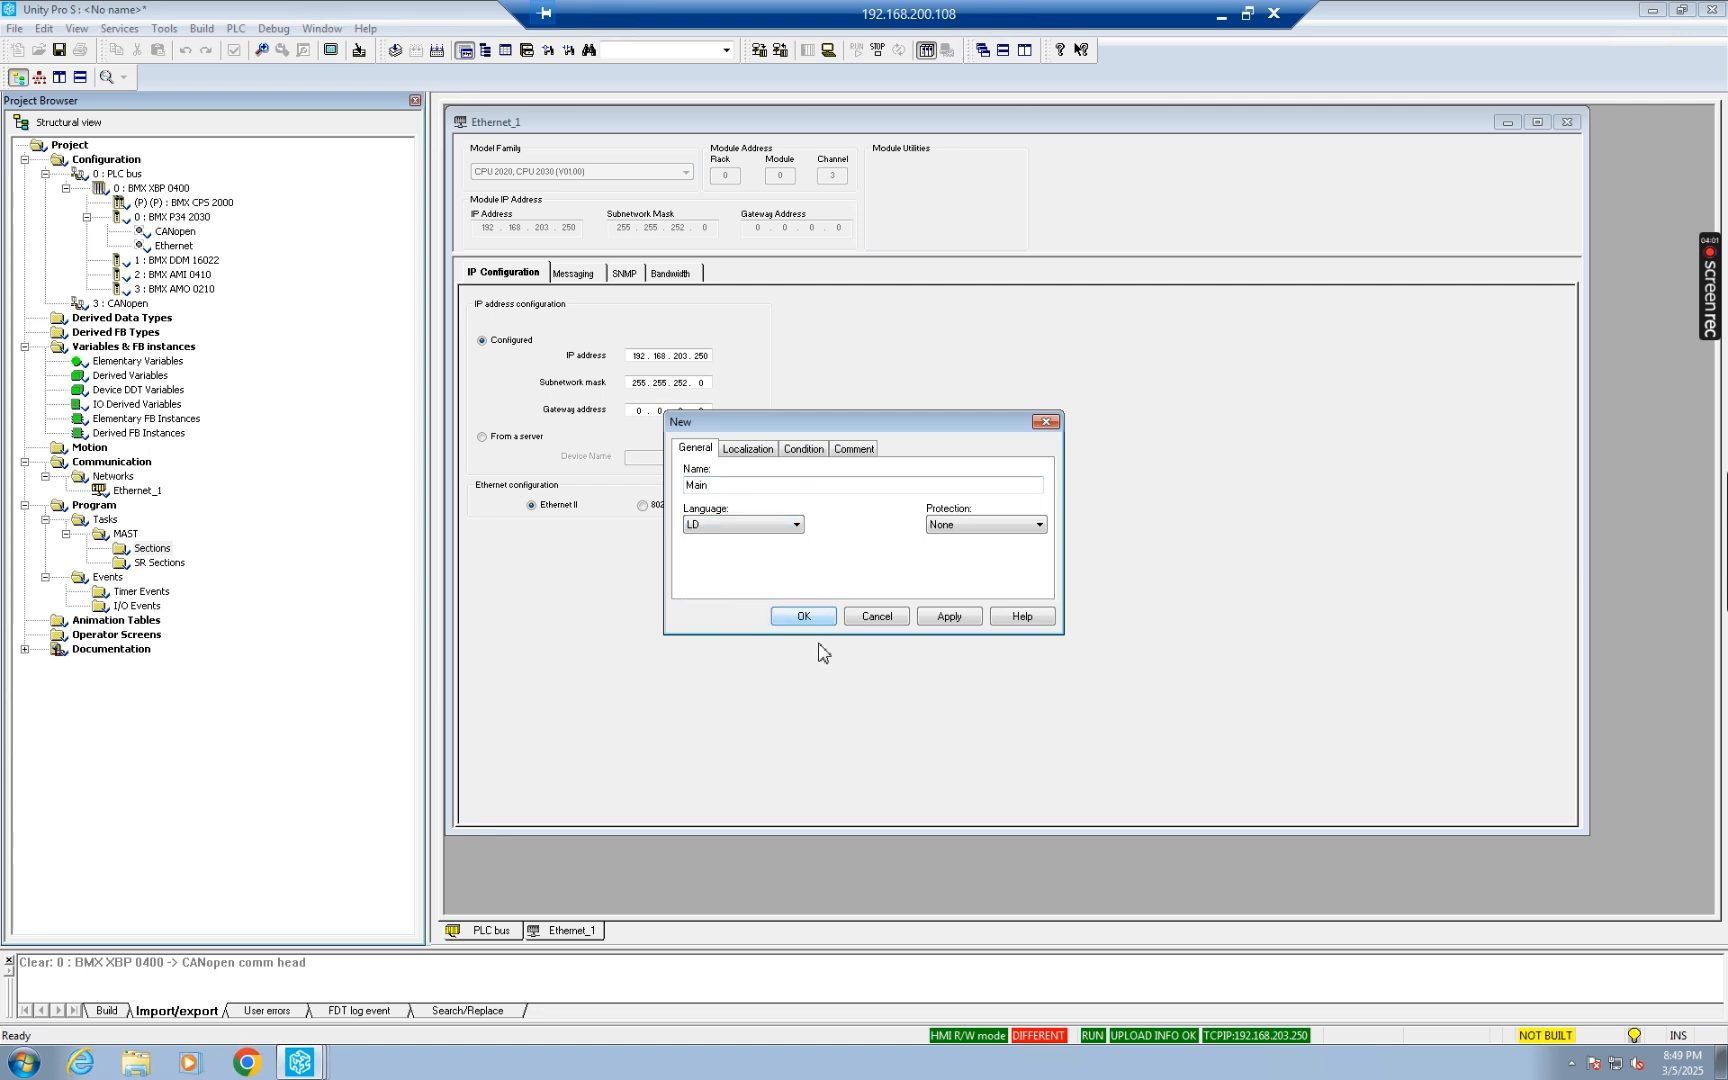
left_click(940, 618)
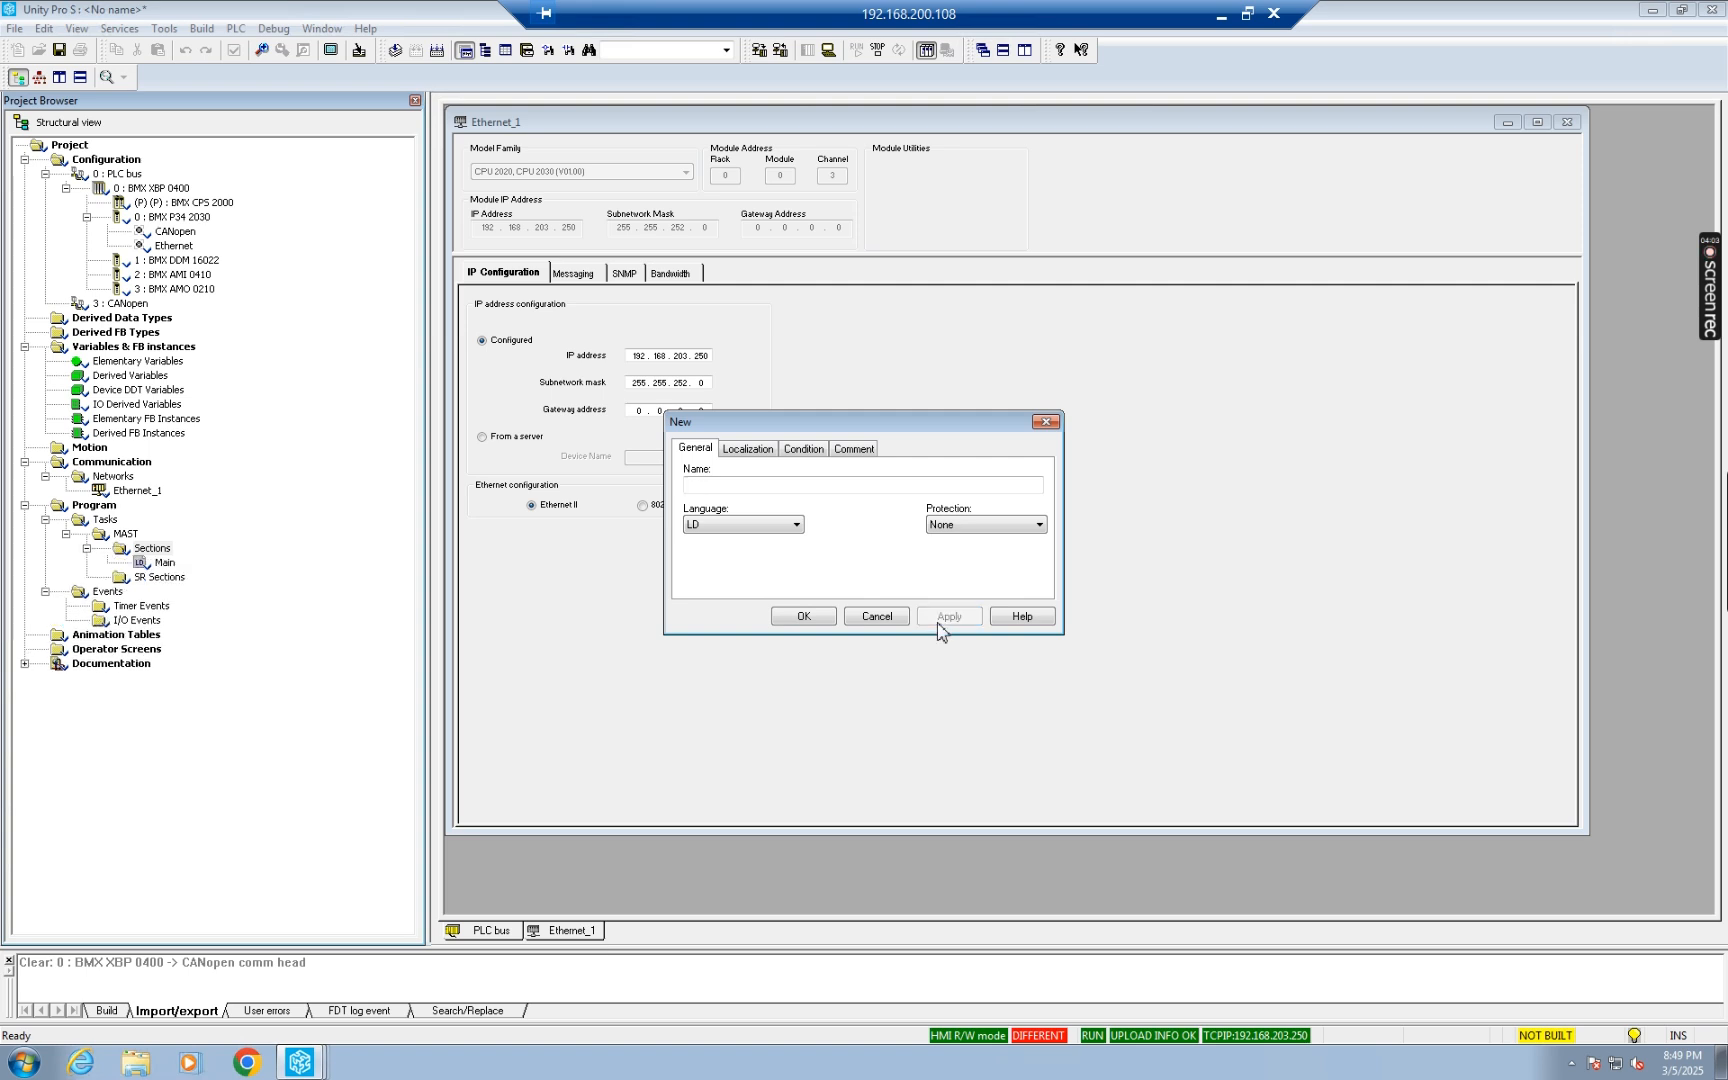
left_click(1046, 421)
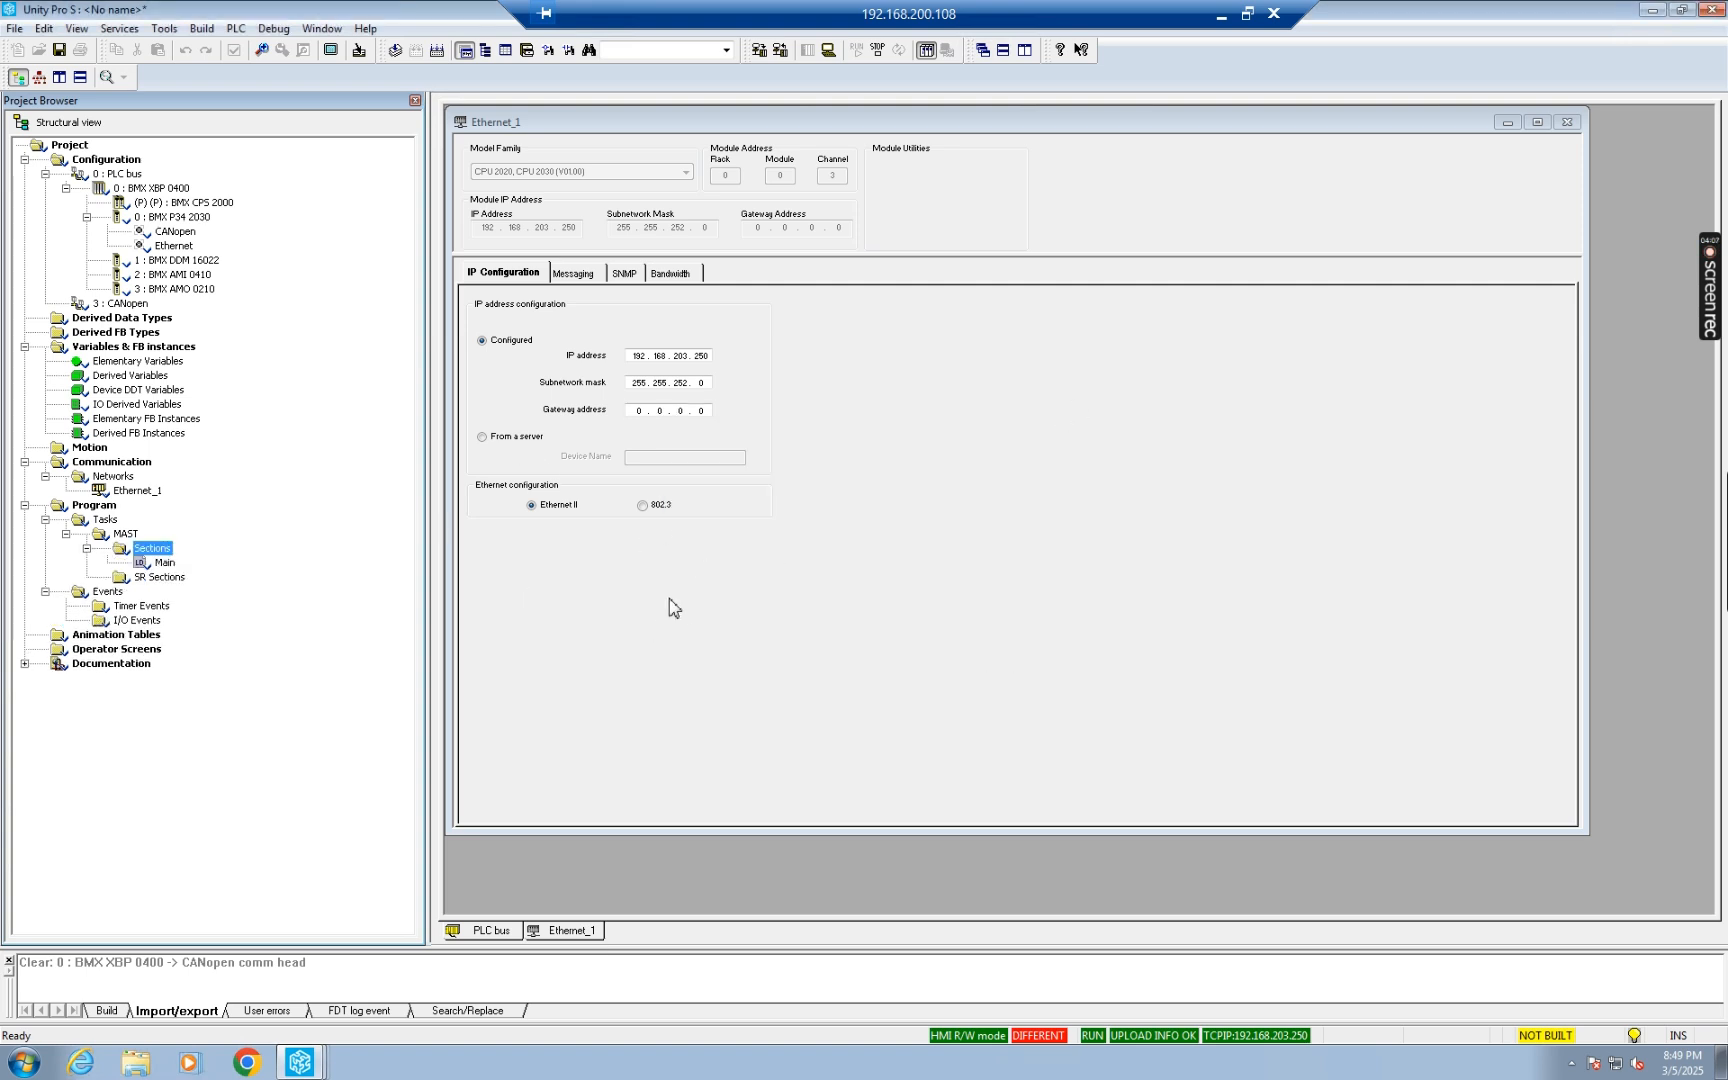
Step: Create an elementary variable named HMI_Start with type EBOOL and address %M1
double_click(175, 362)
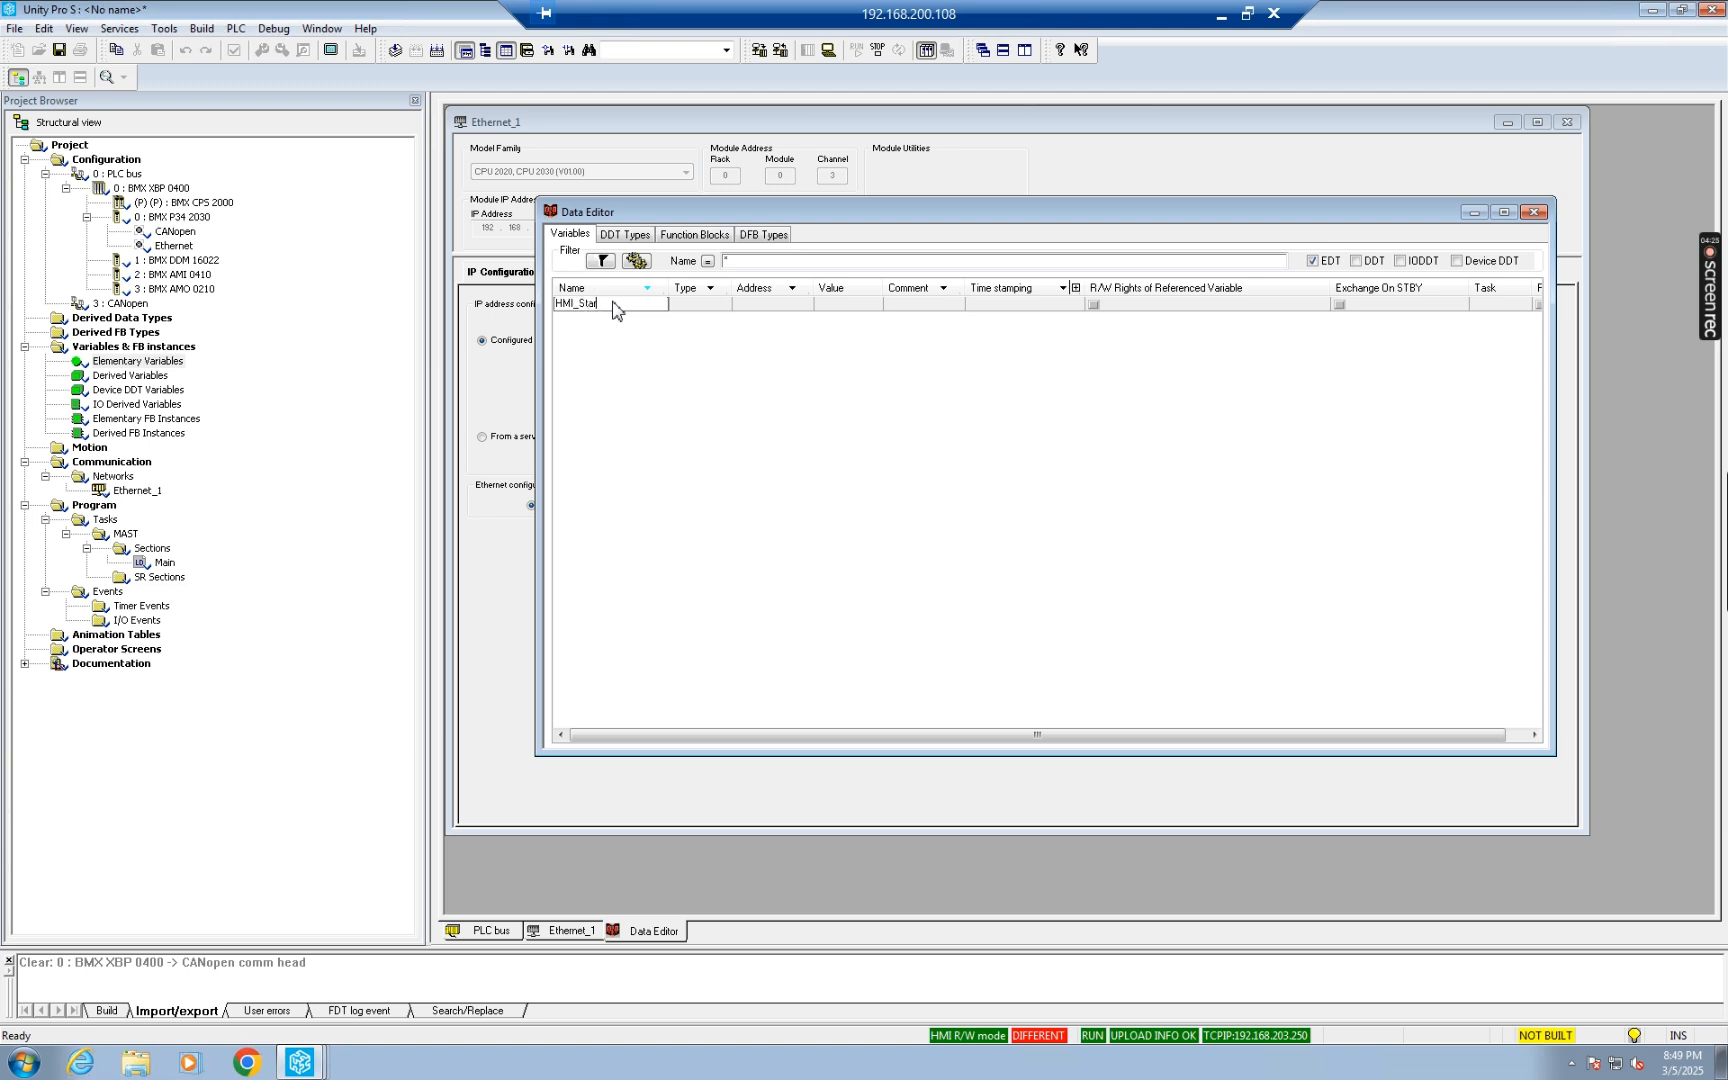
key("Return")
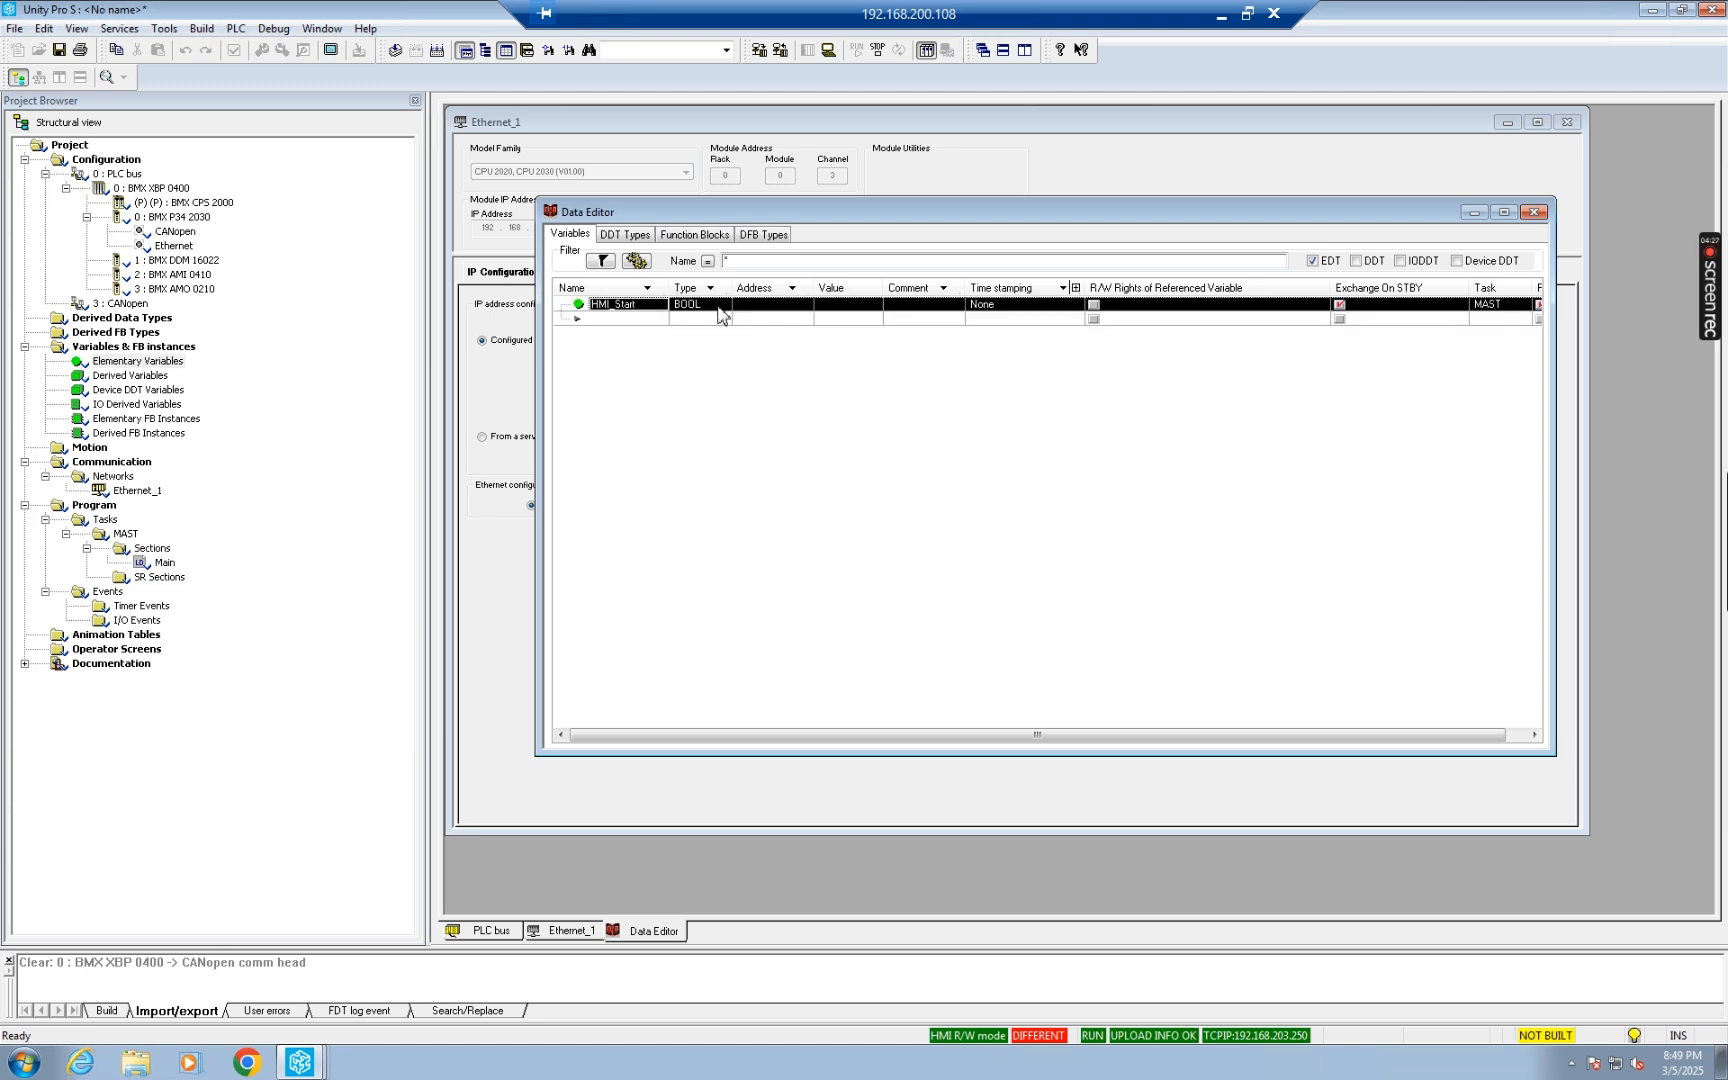
left_click(705, 309)
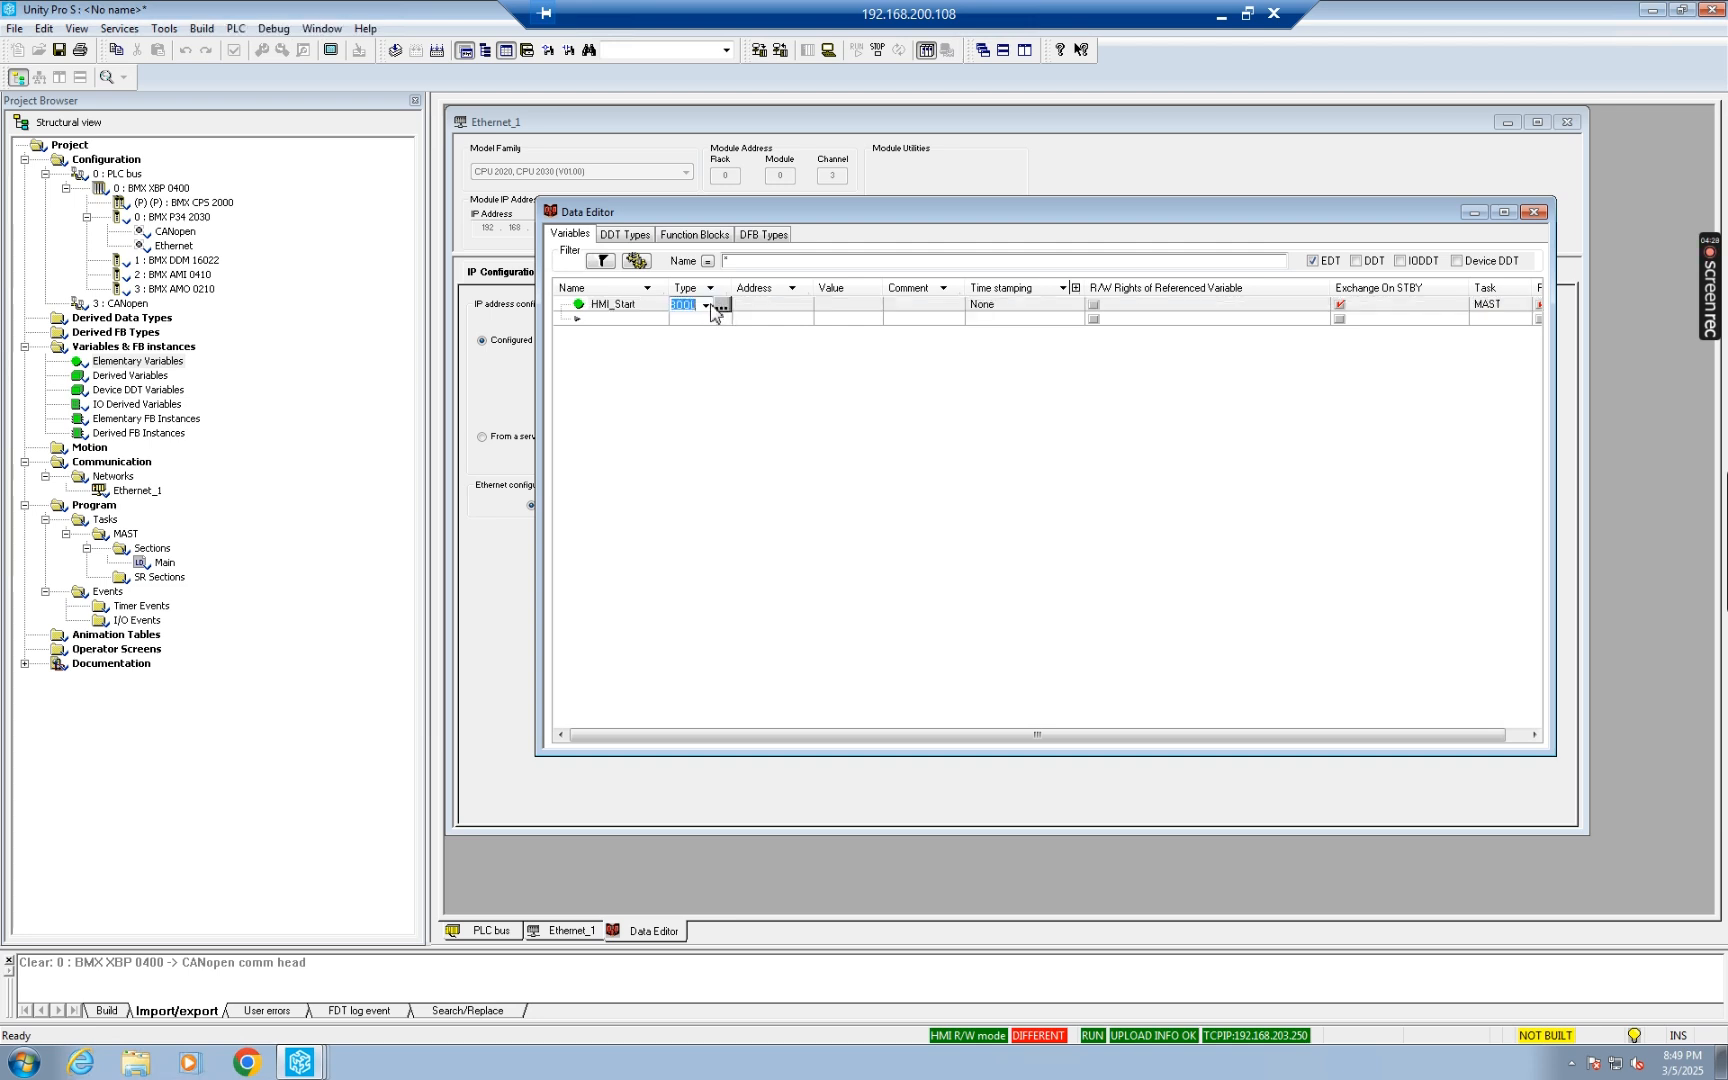
left_click(709, 306)
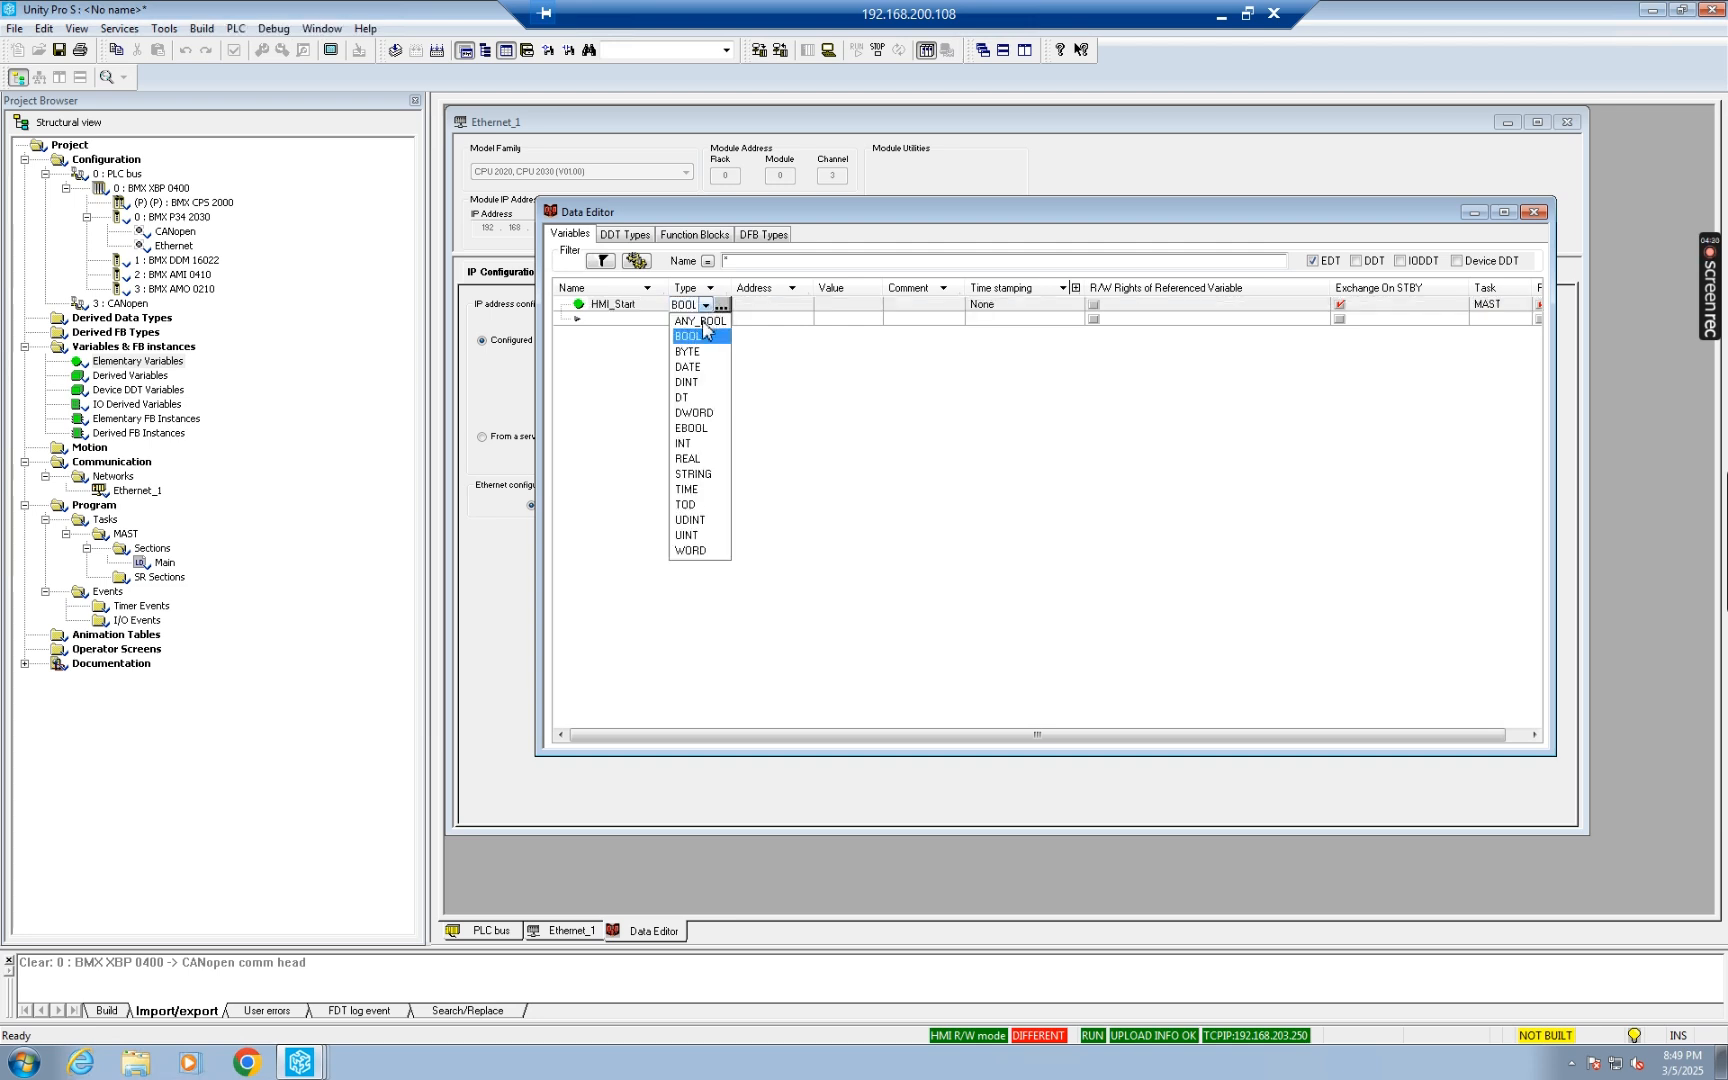
left_click(707, 437)
left_click(780, 310)
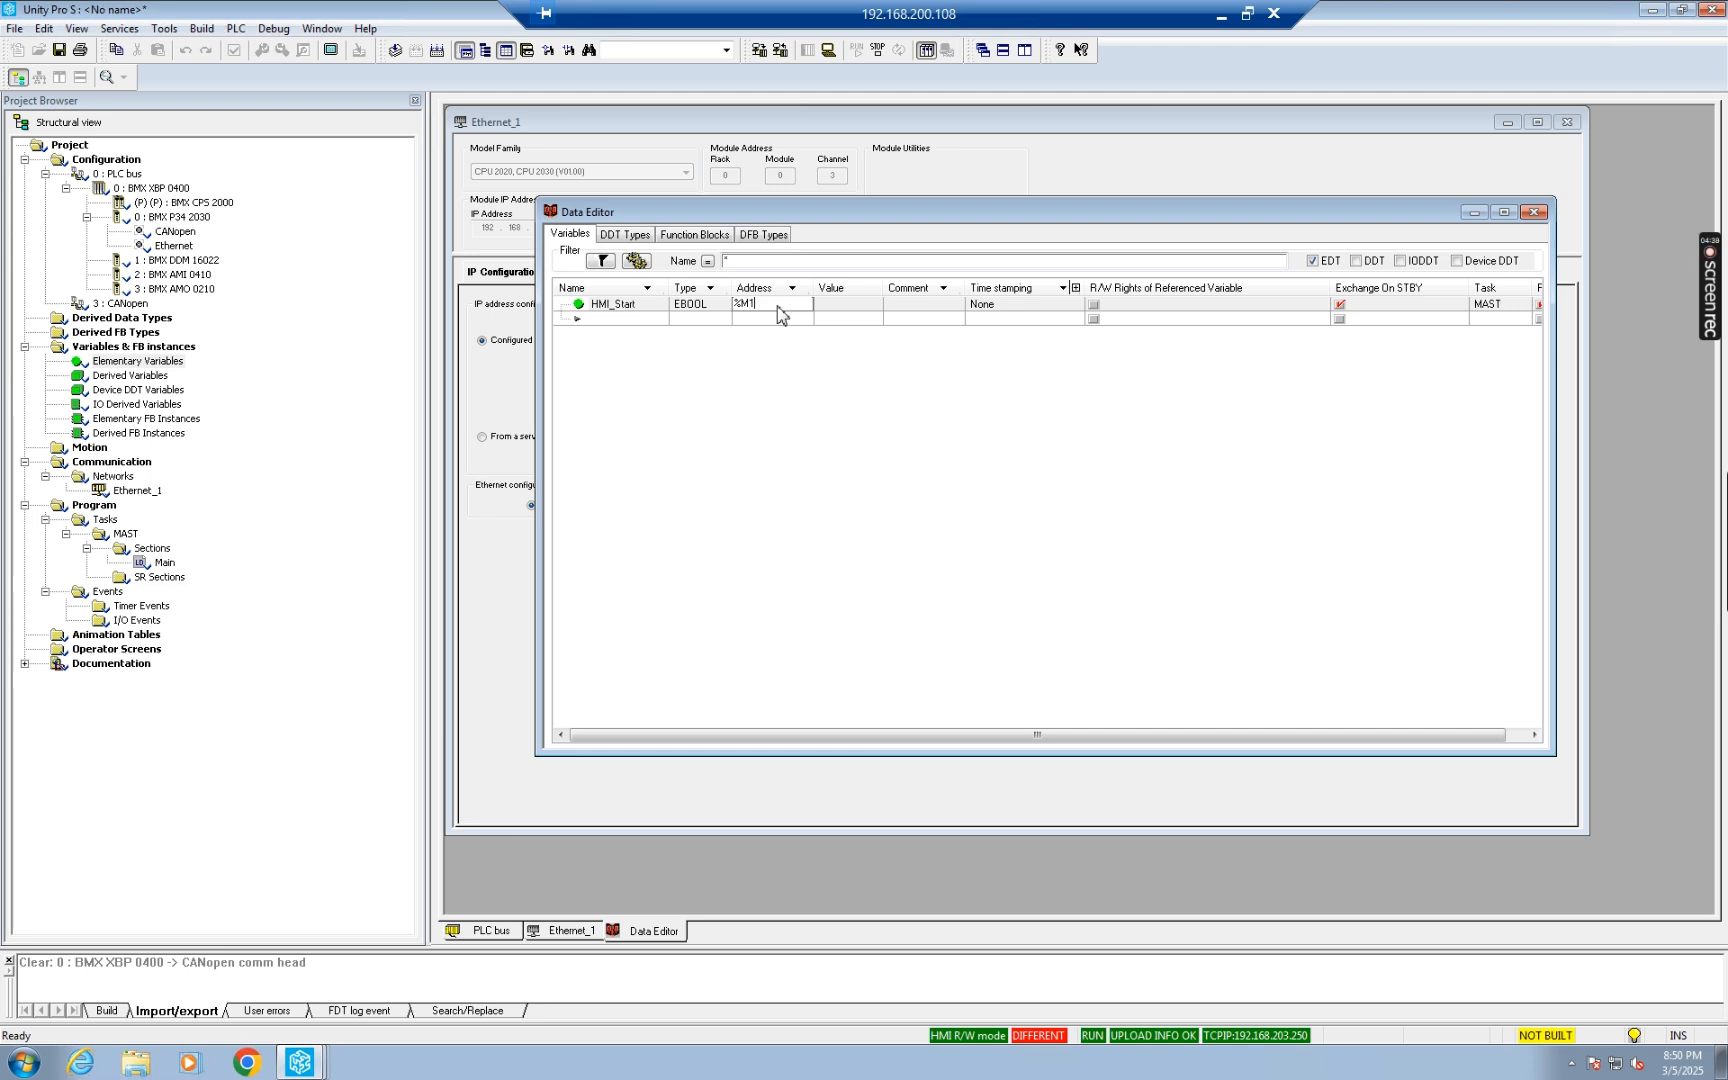
left_click(631, 320)
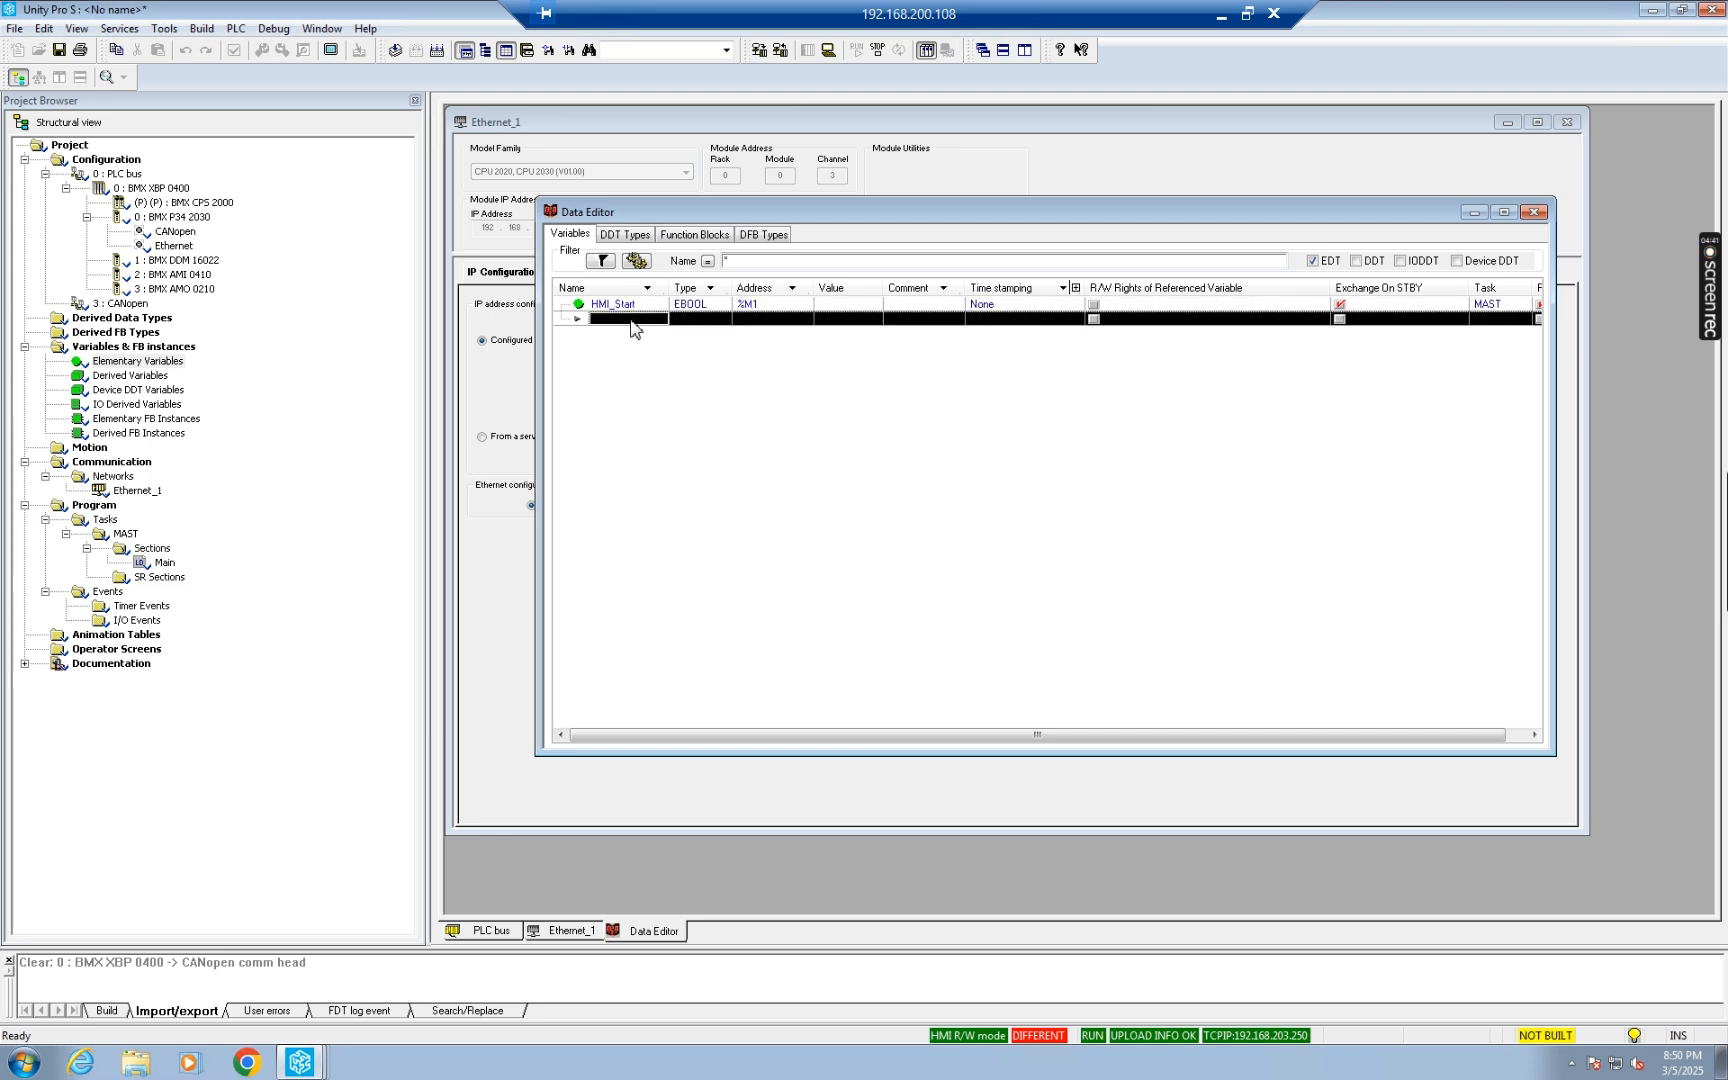
Step: Create a second elementary variable named HMI_Stop with type EBOOL and address %M2
left_click(633, 319)
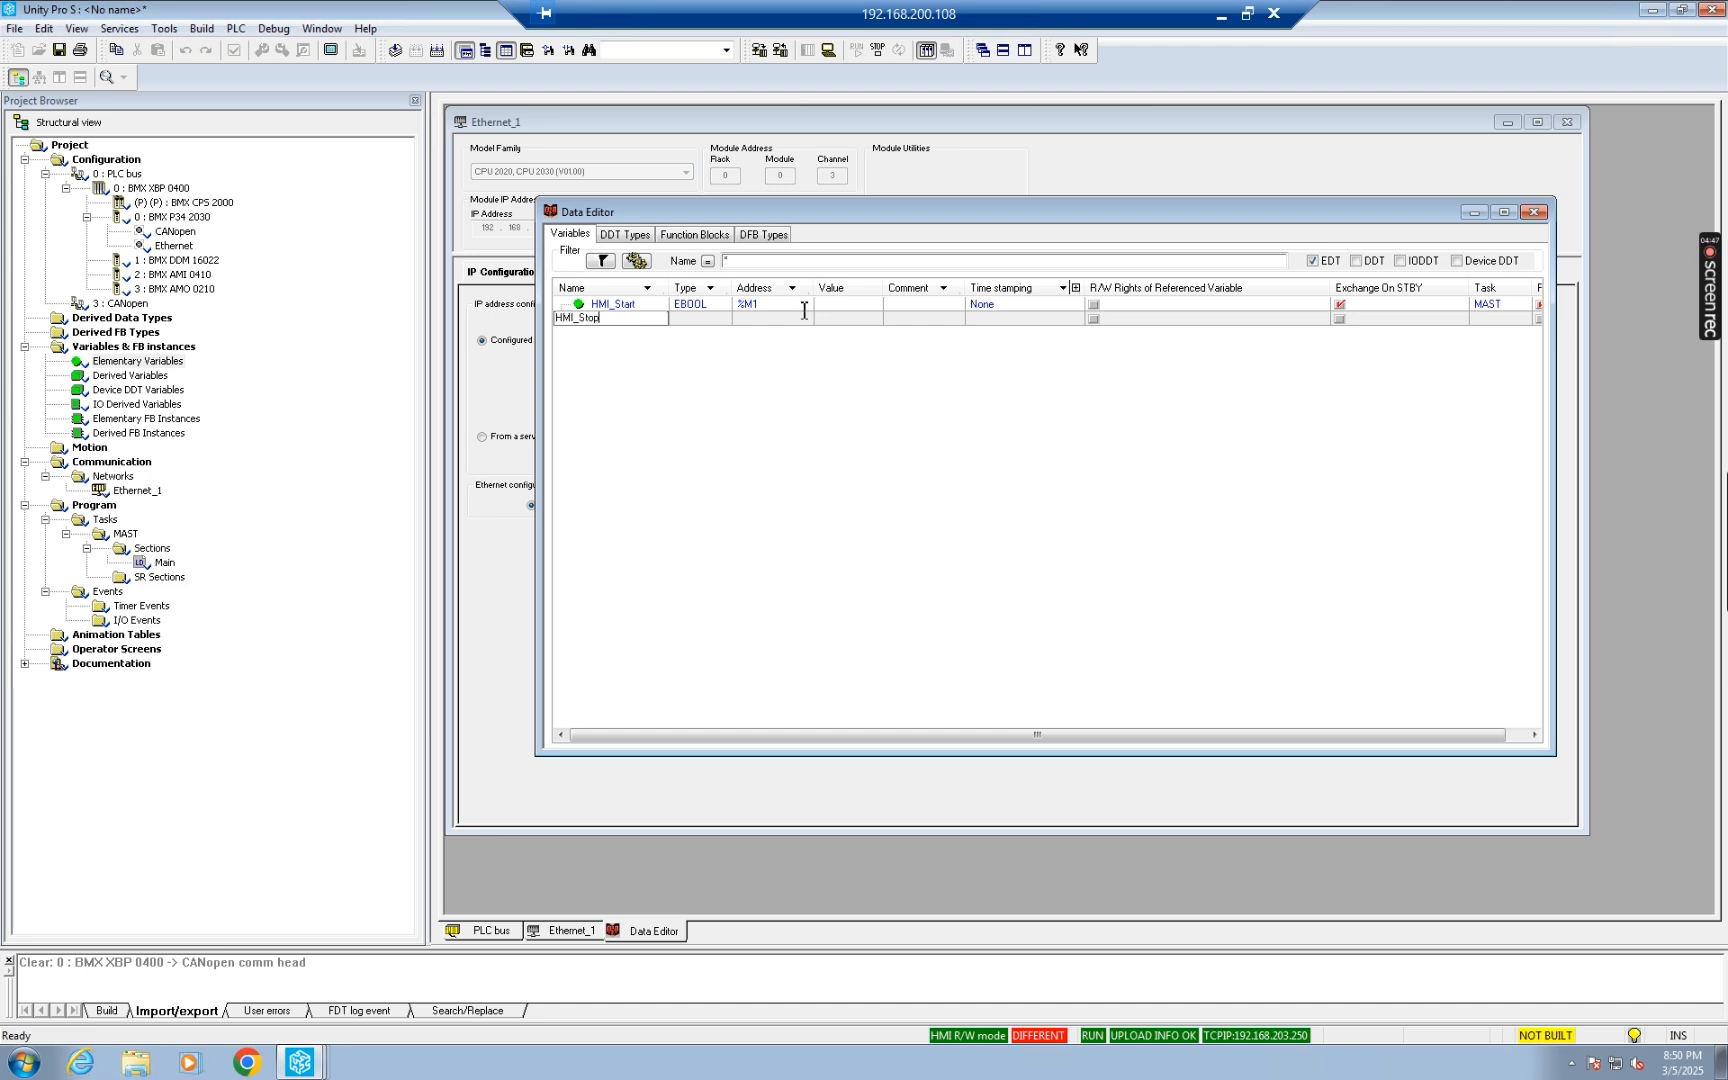
left_click(771, 324)
left_click(773, 320)
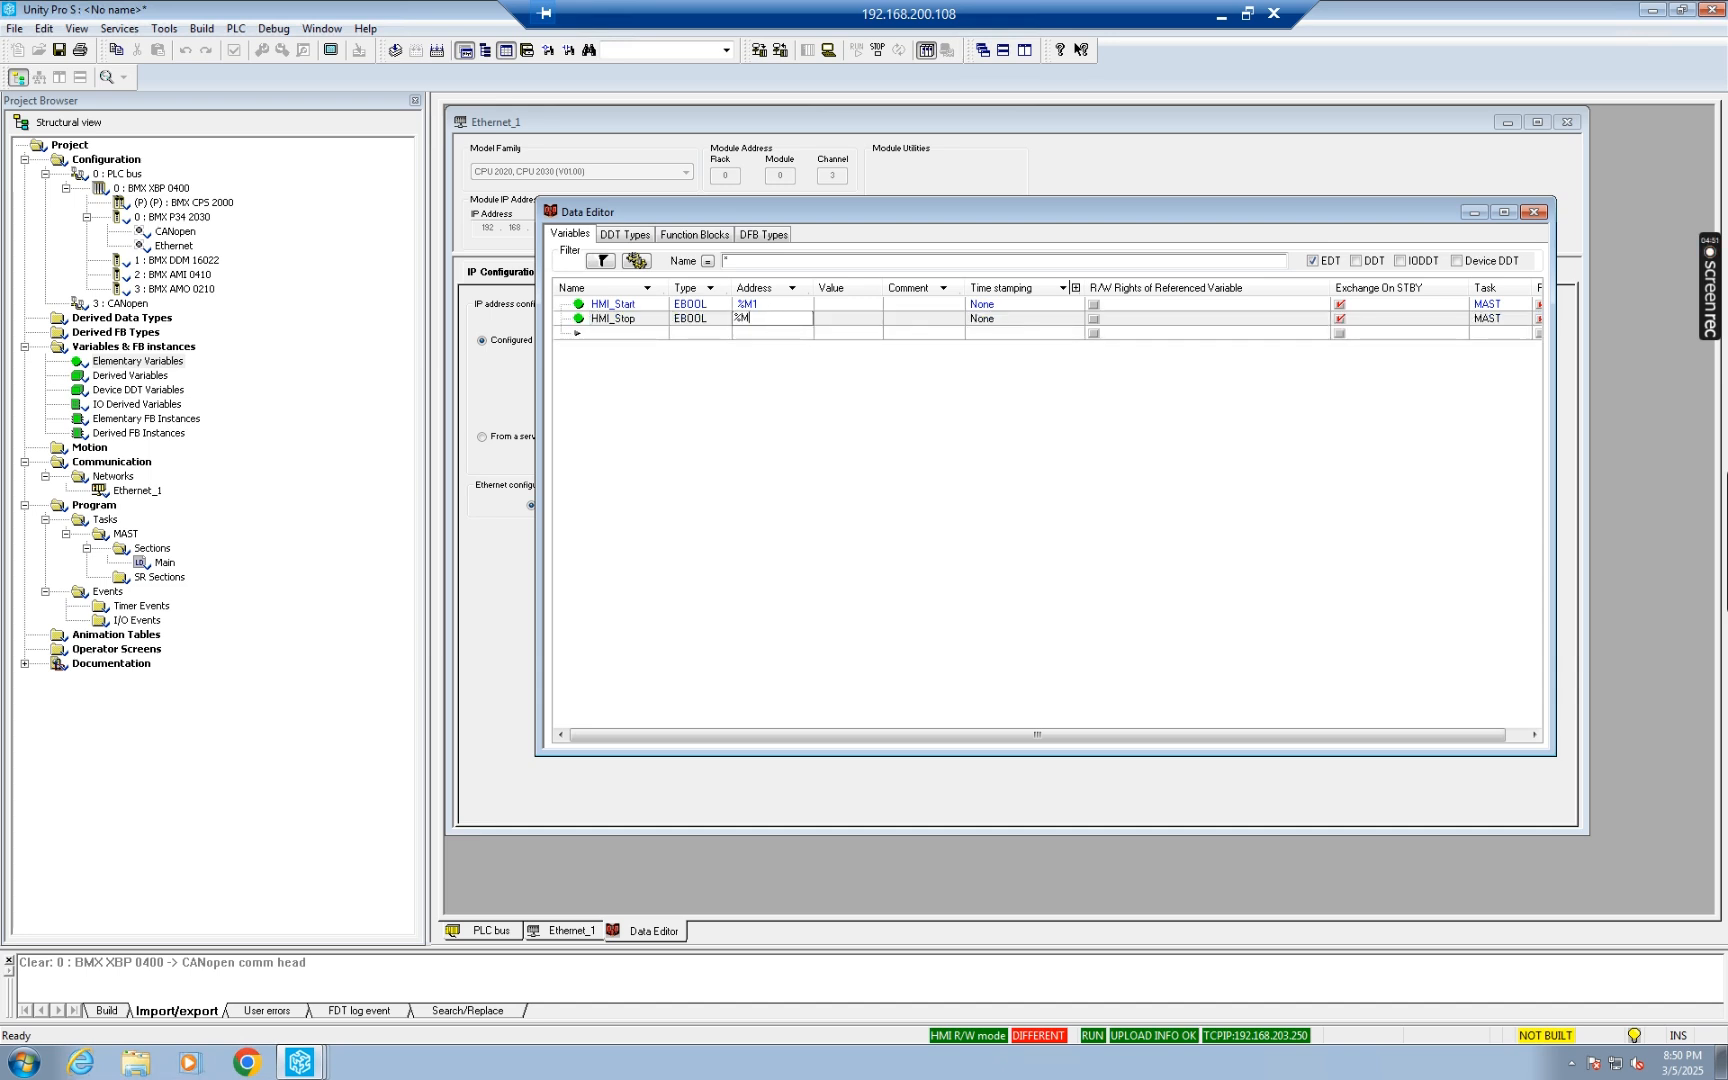
Step: Create an EBOOL variable named Sytenm_Enabled and try to assign it the address %M3
left_click(626, 335)
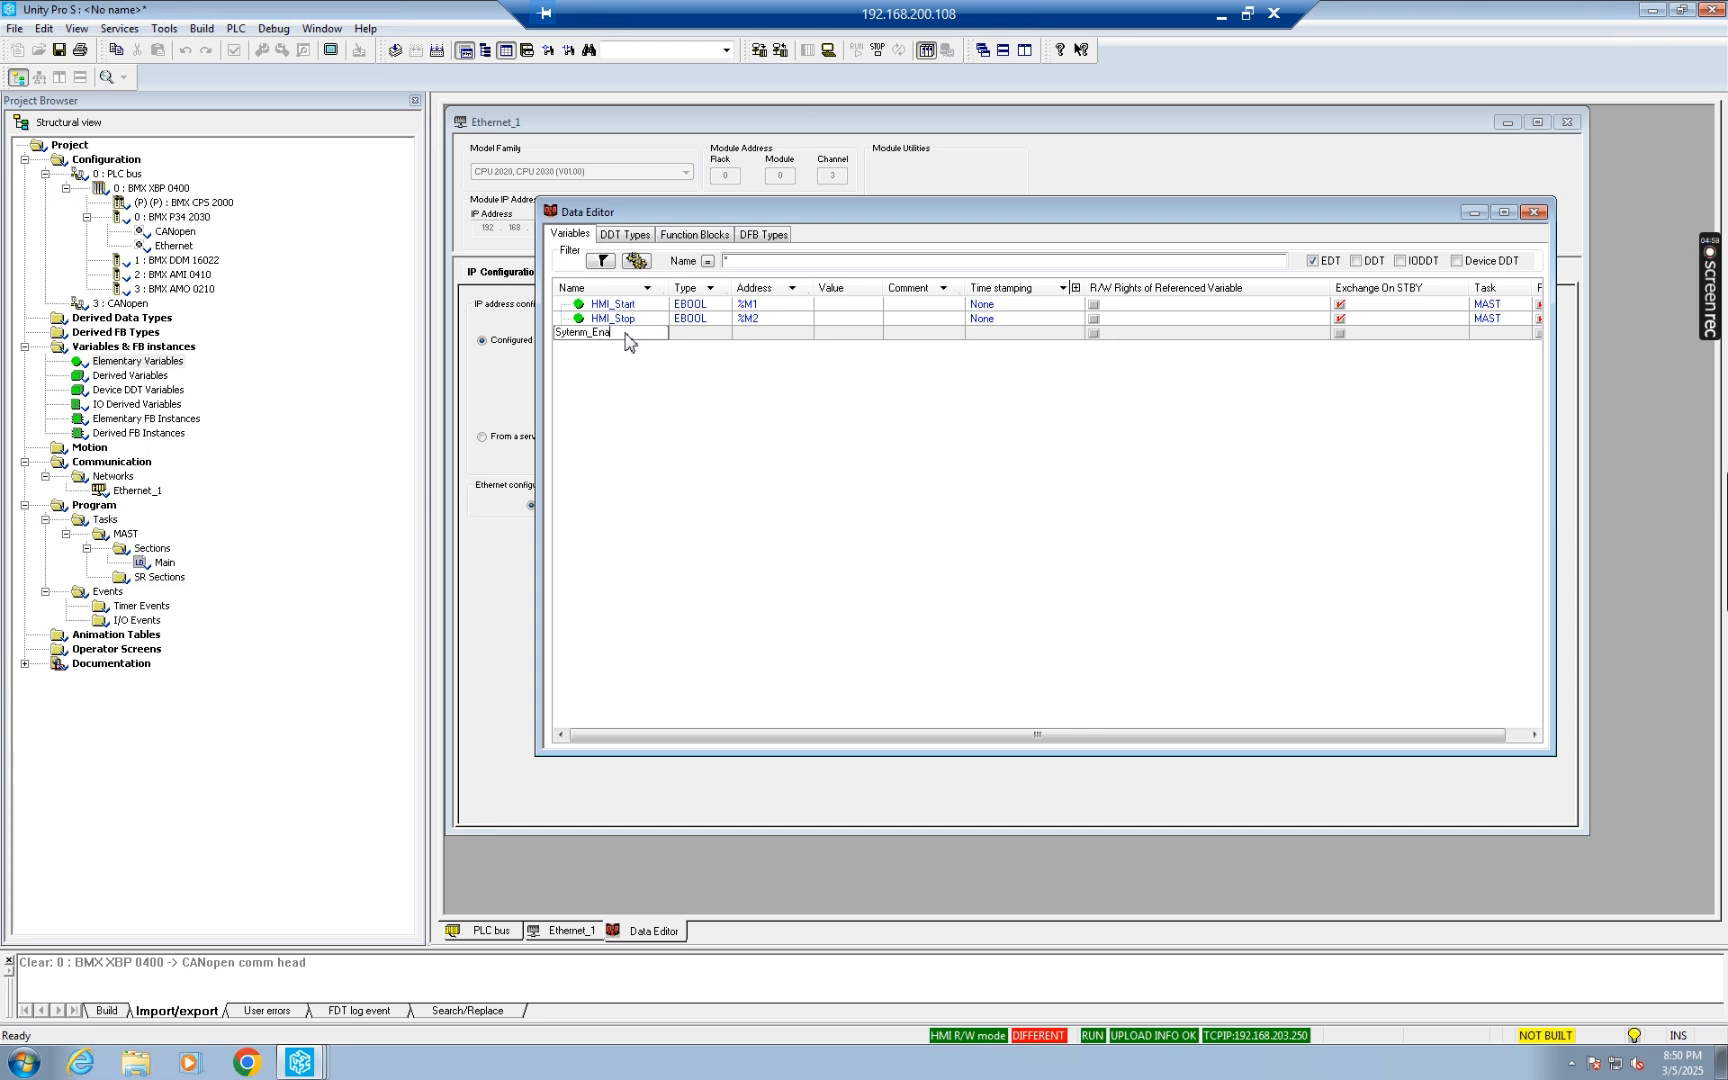
left_click(760, 334)
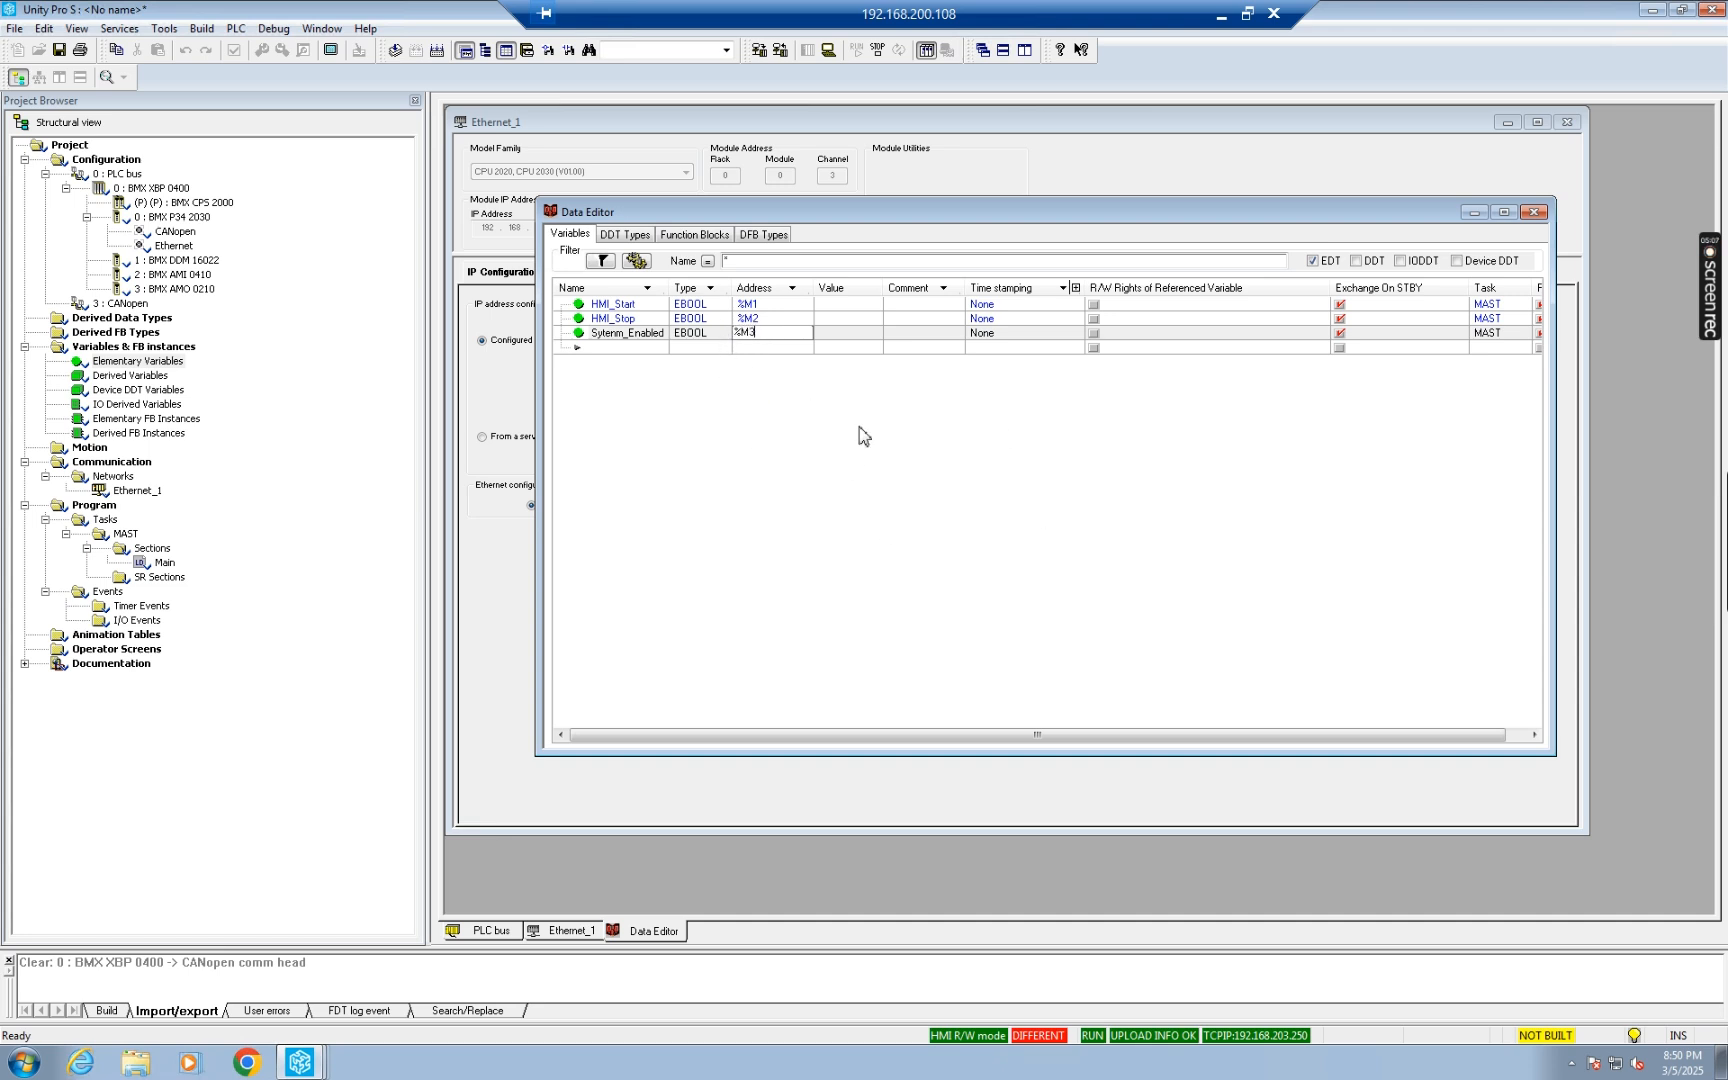
left_click(1536, 214)
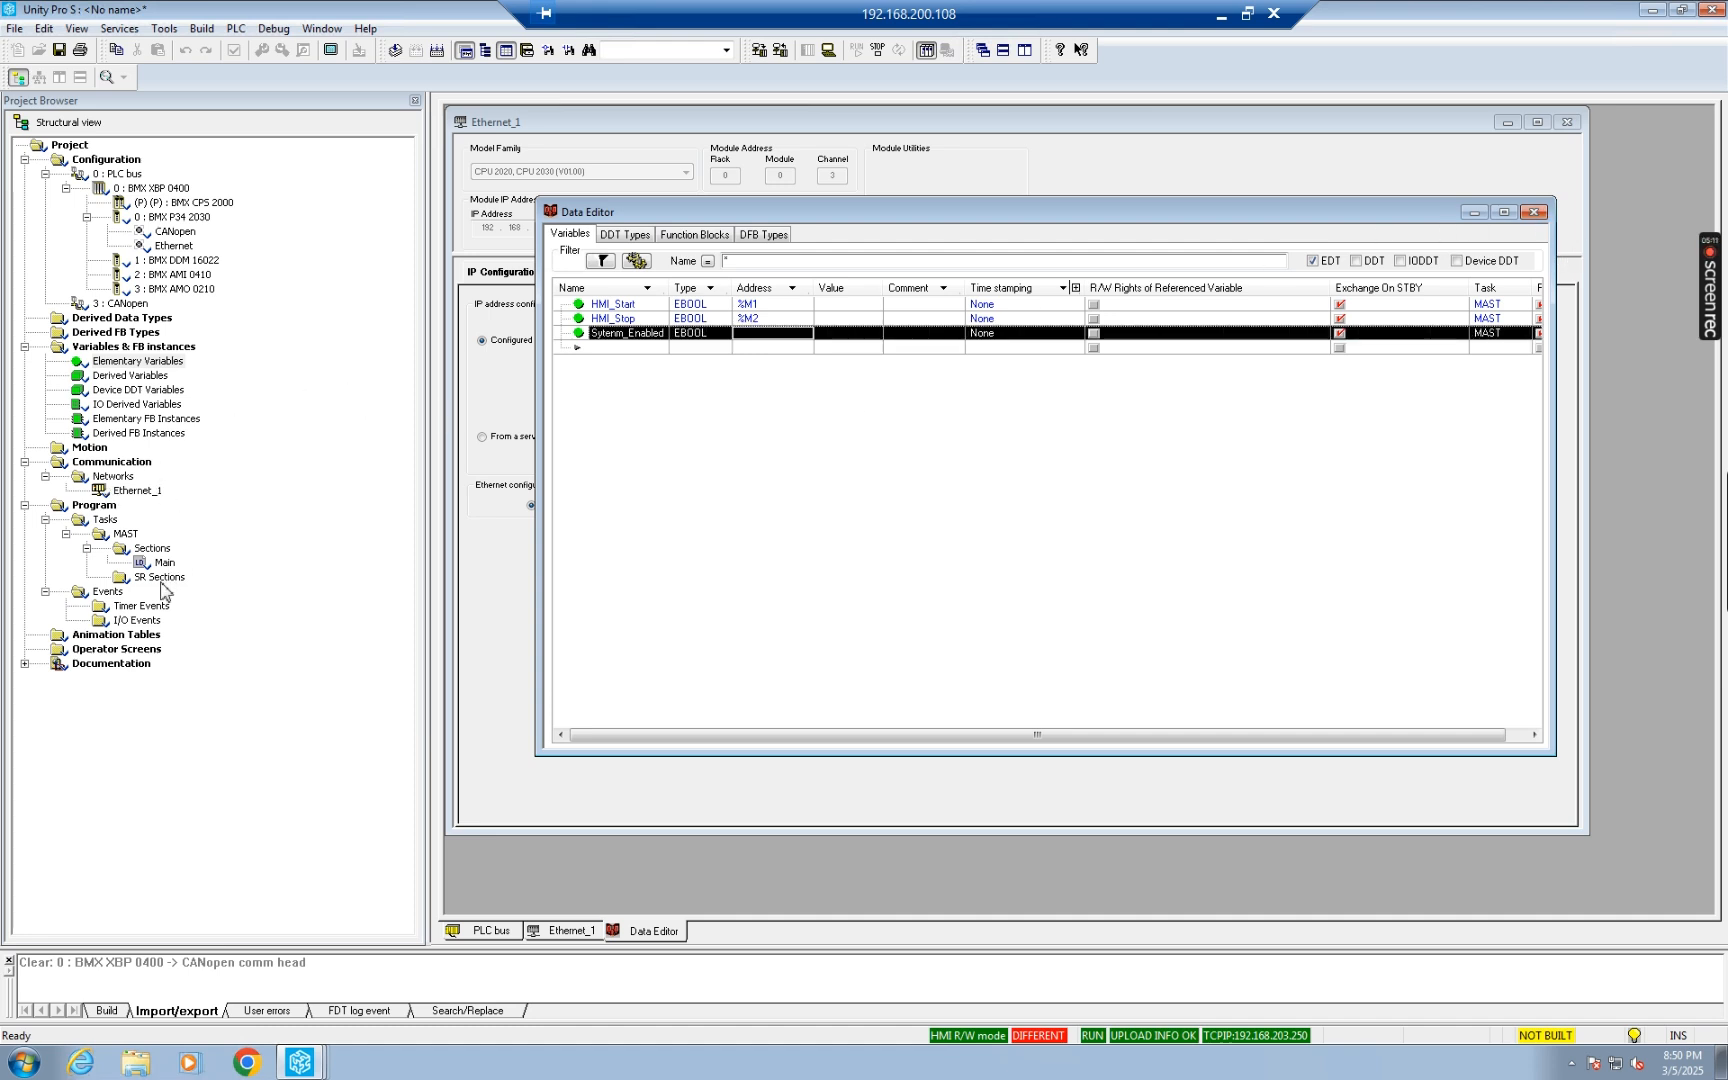
Step: Open the Main section maximized and place a normally closed contact for HMI_Stop at row 1, column 1
double_click(162, 564)
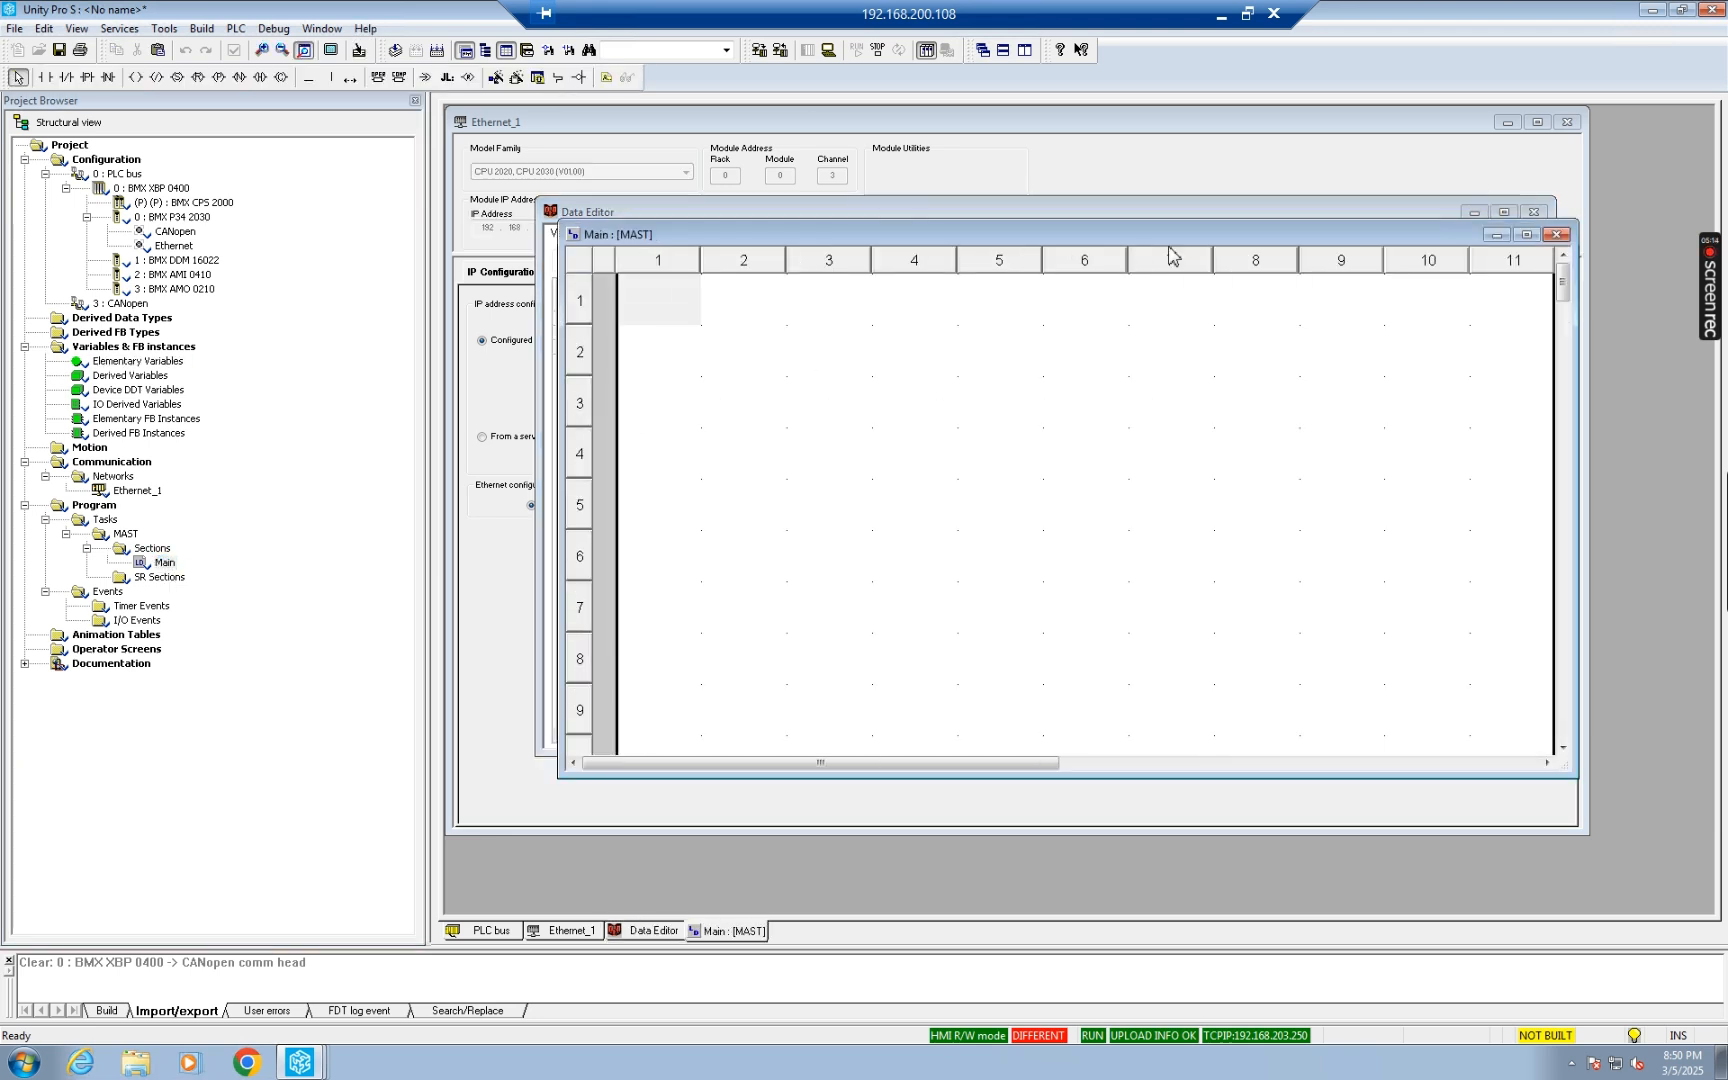
left_click(1526, 234)
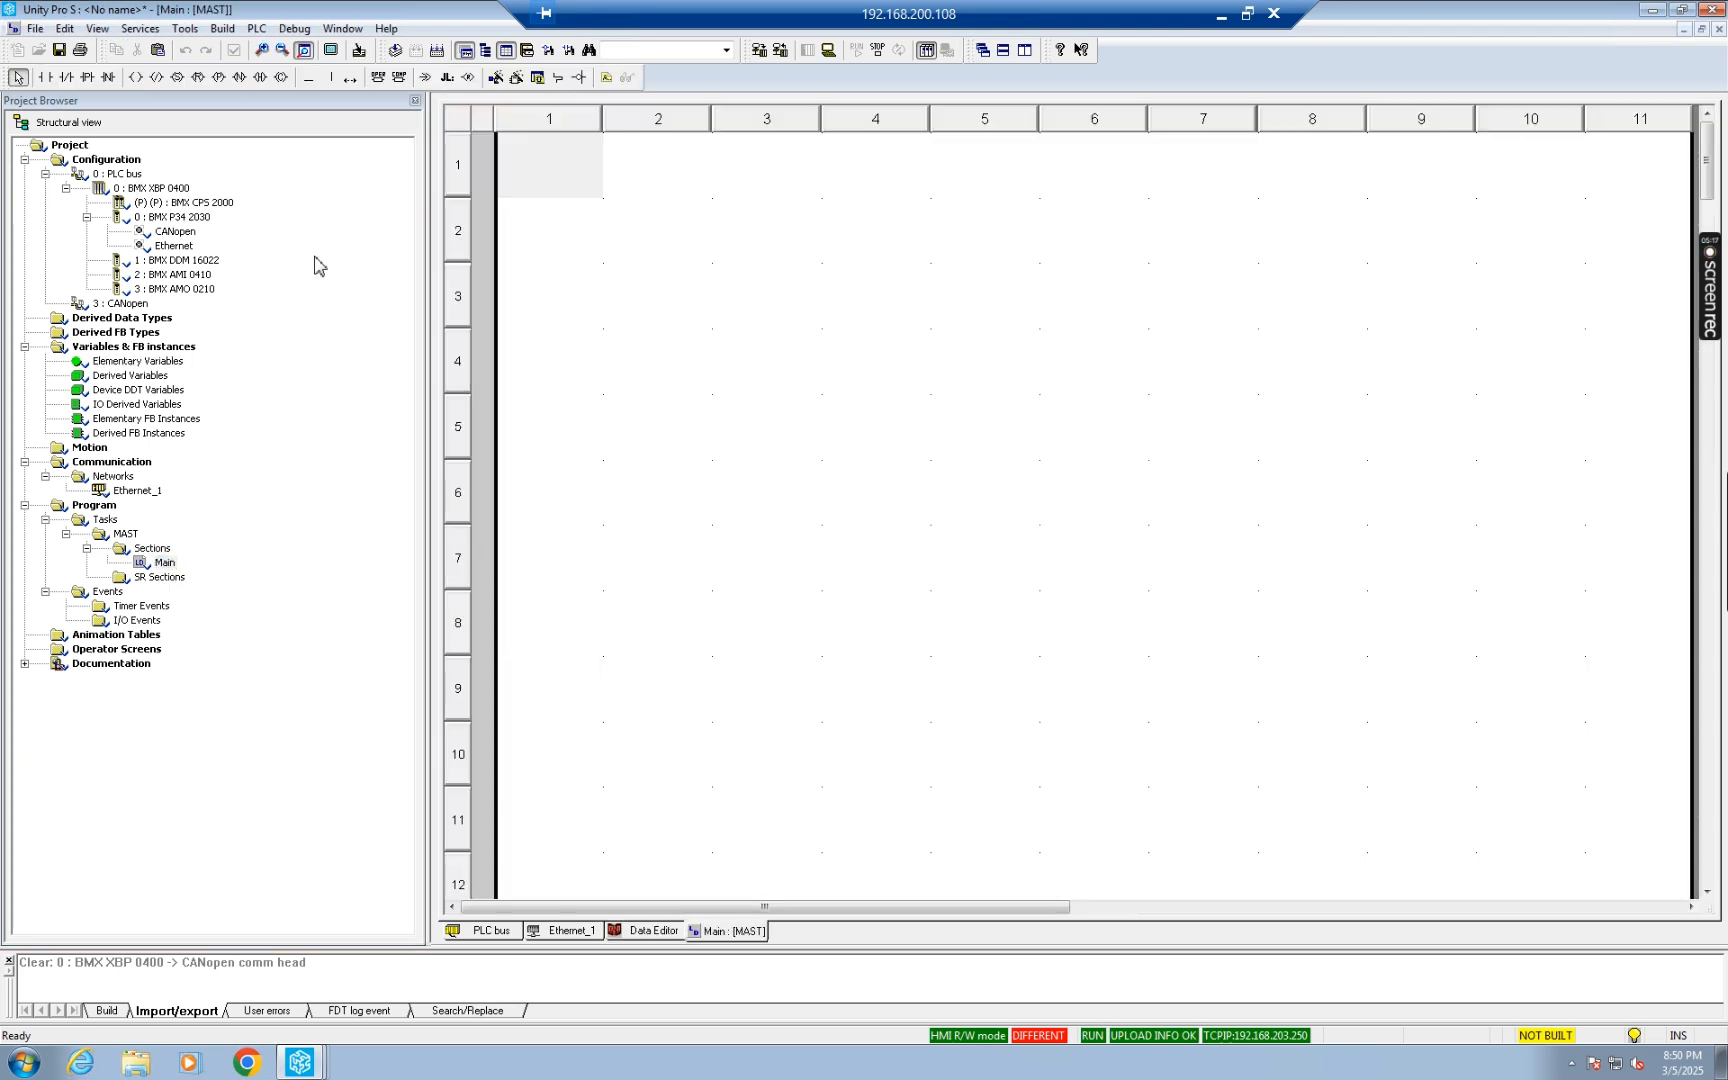
left_click(66, 77)
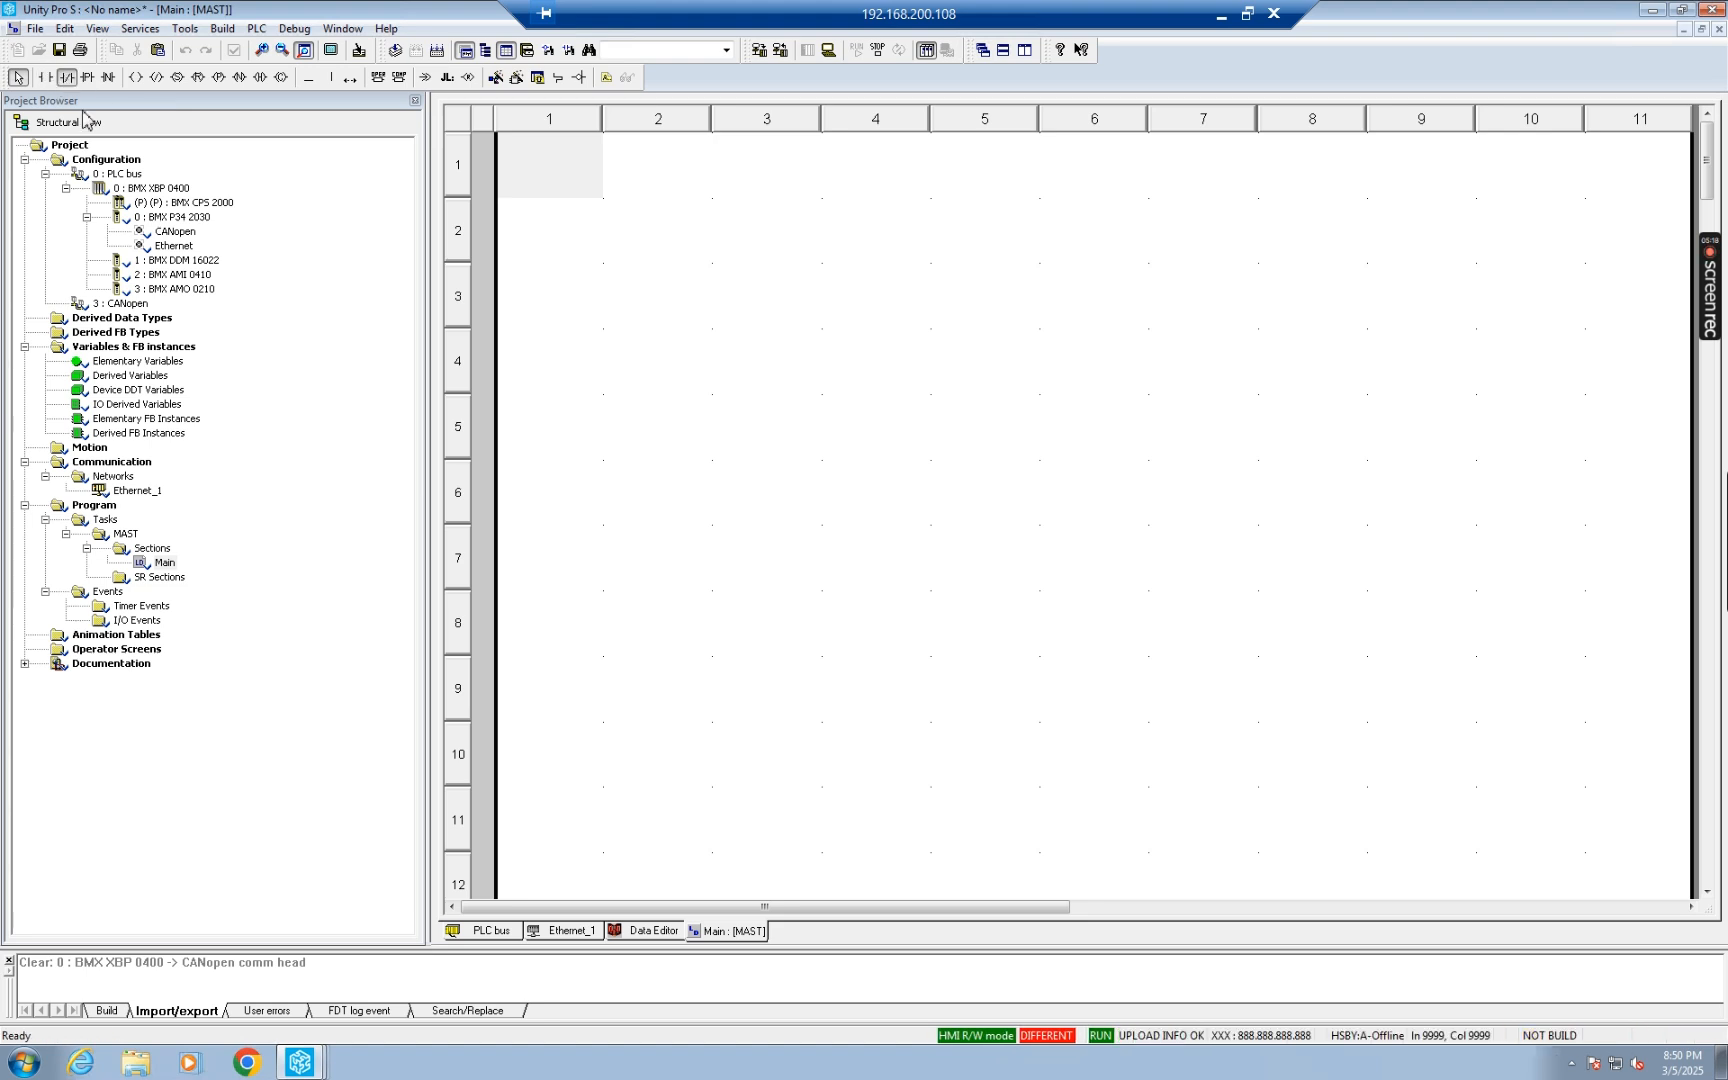
left_click(553, 183)
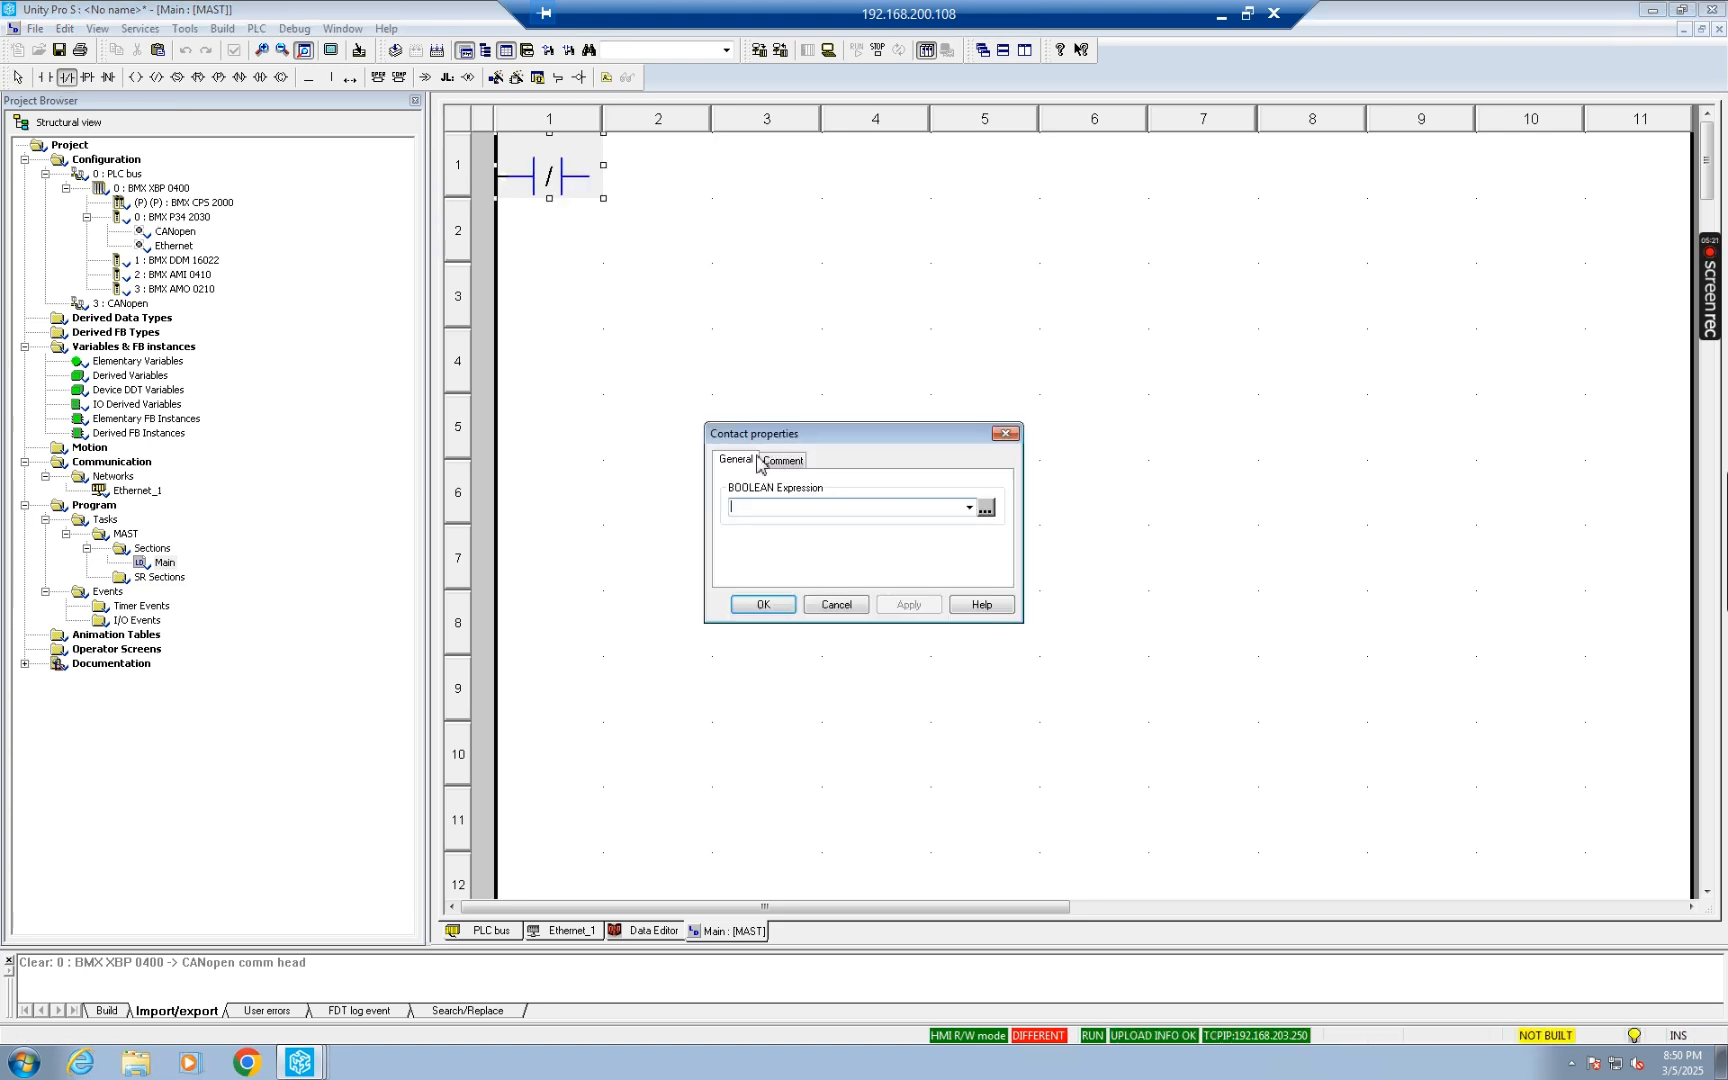
left_click(986, 509)
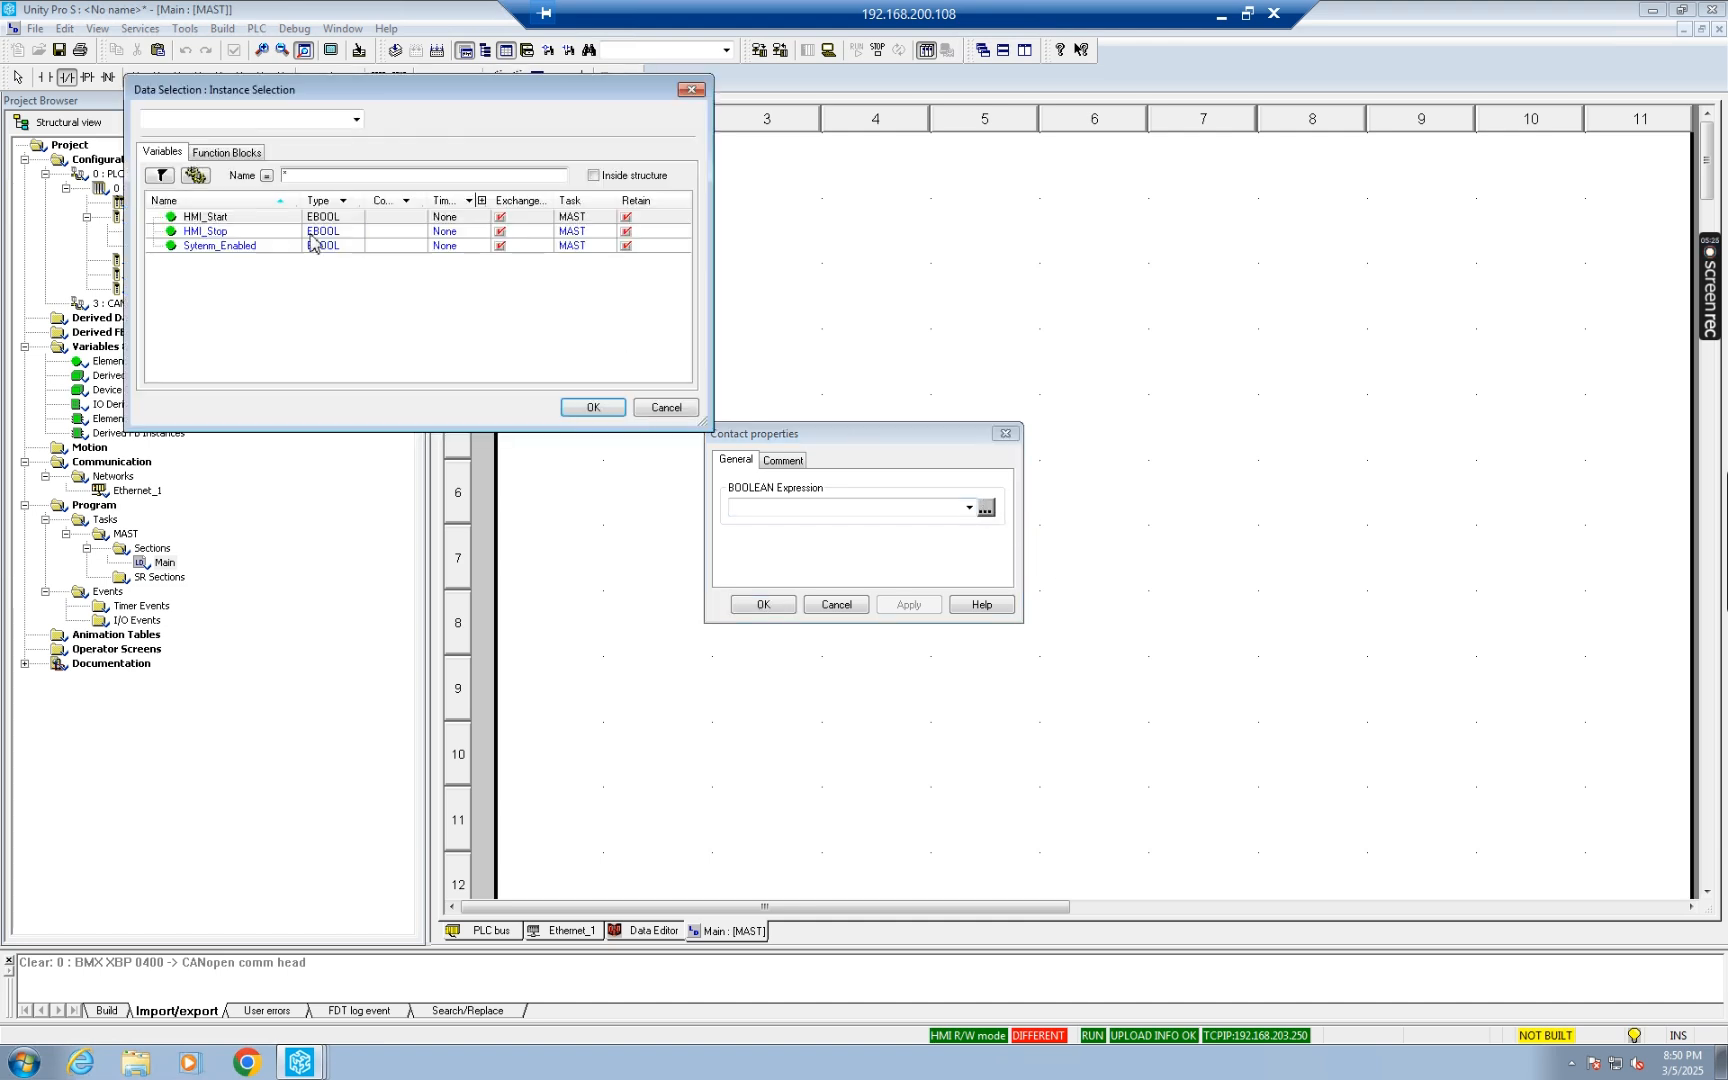
left_click(214, 231)
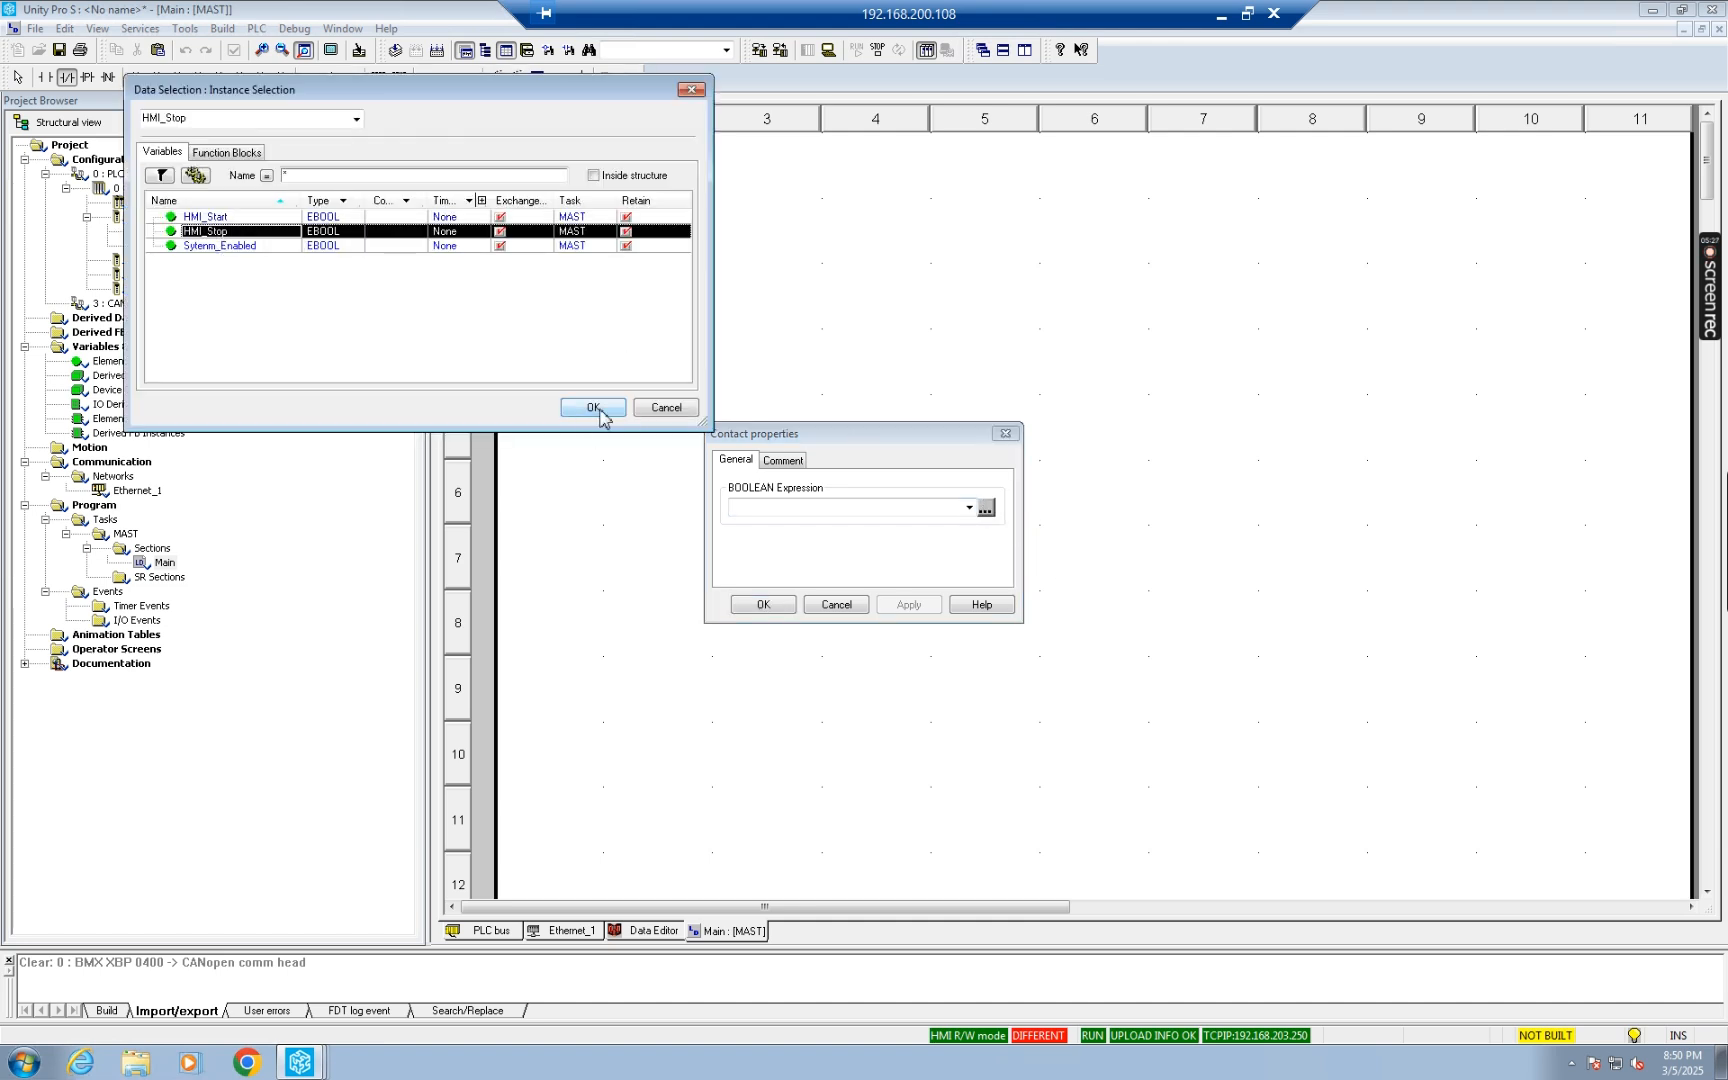
left_click(594, 408)
left_click(906, 606)
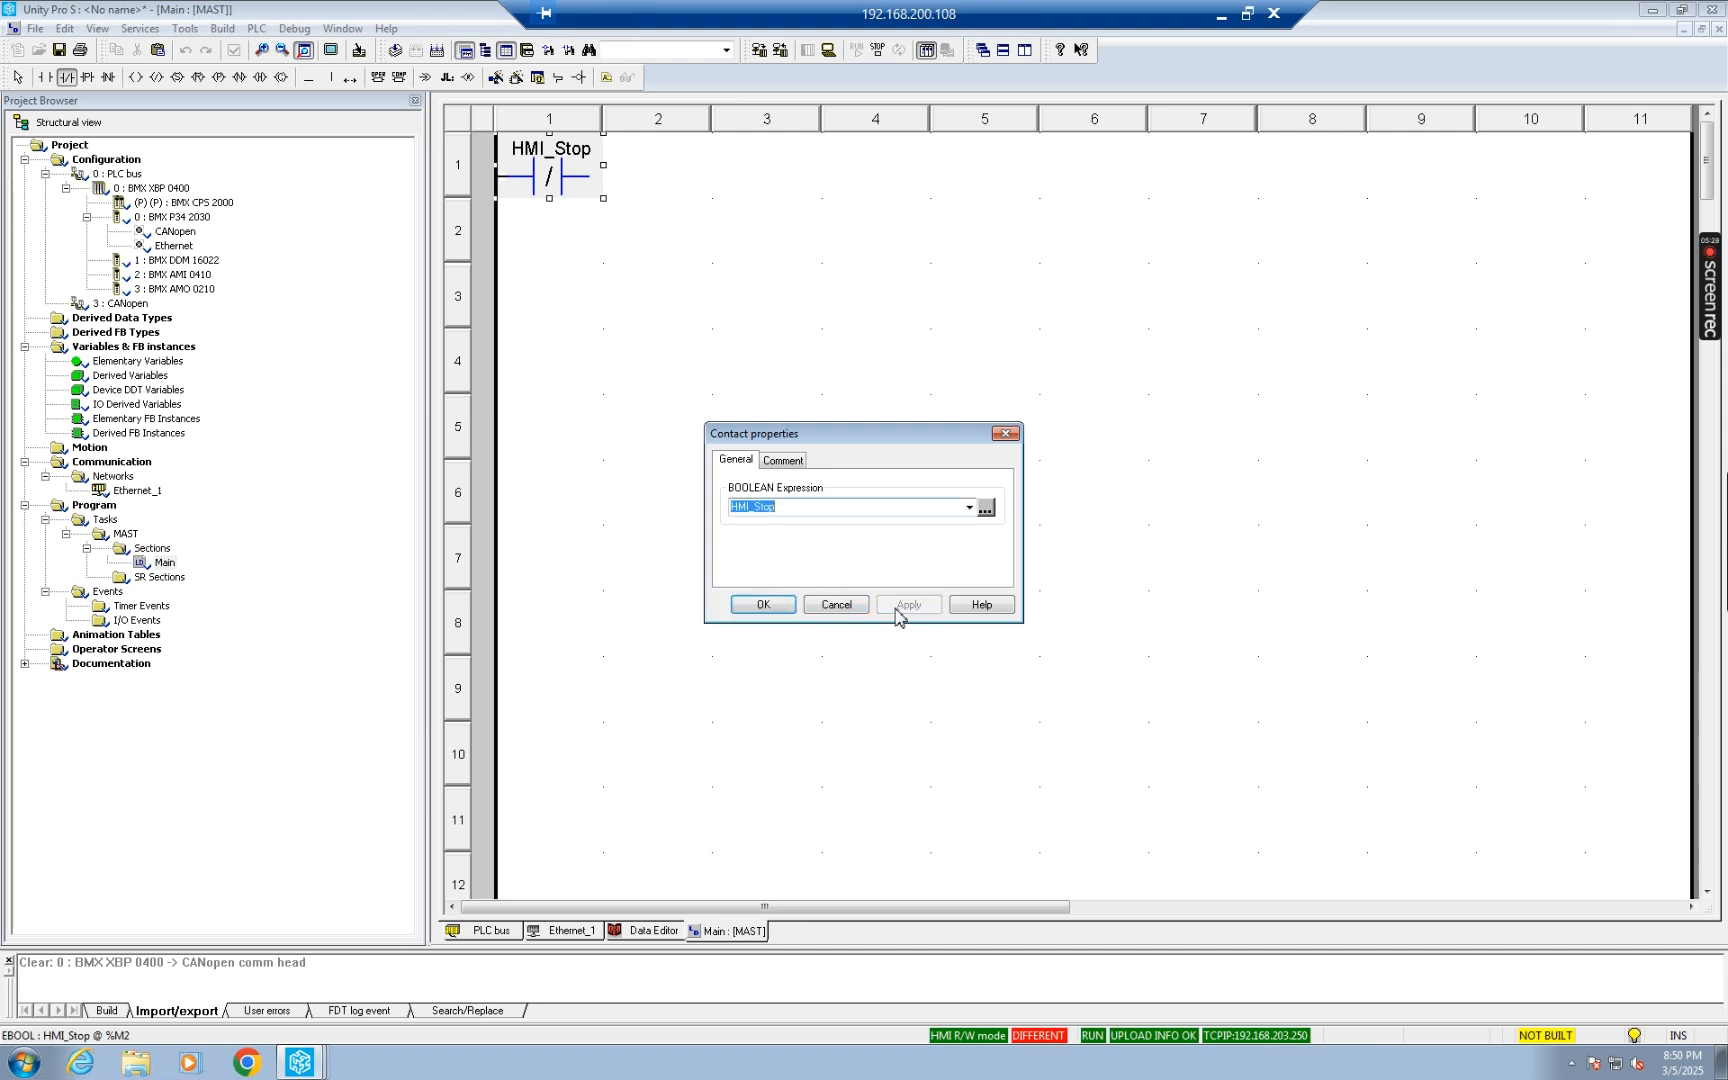
left_click(763, 604)
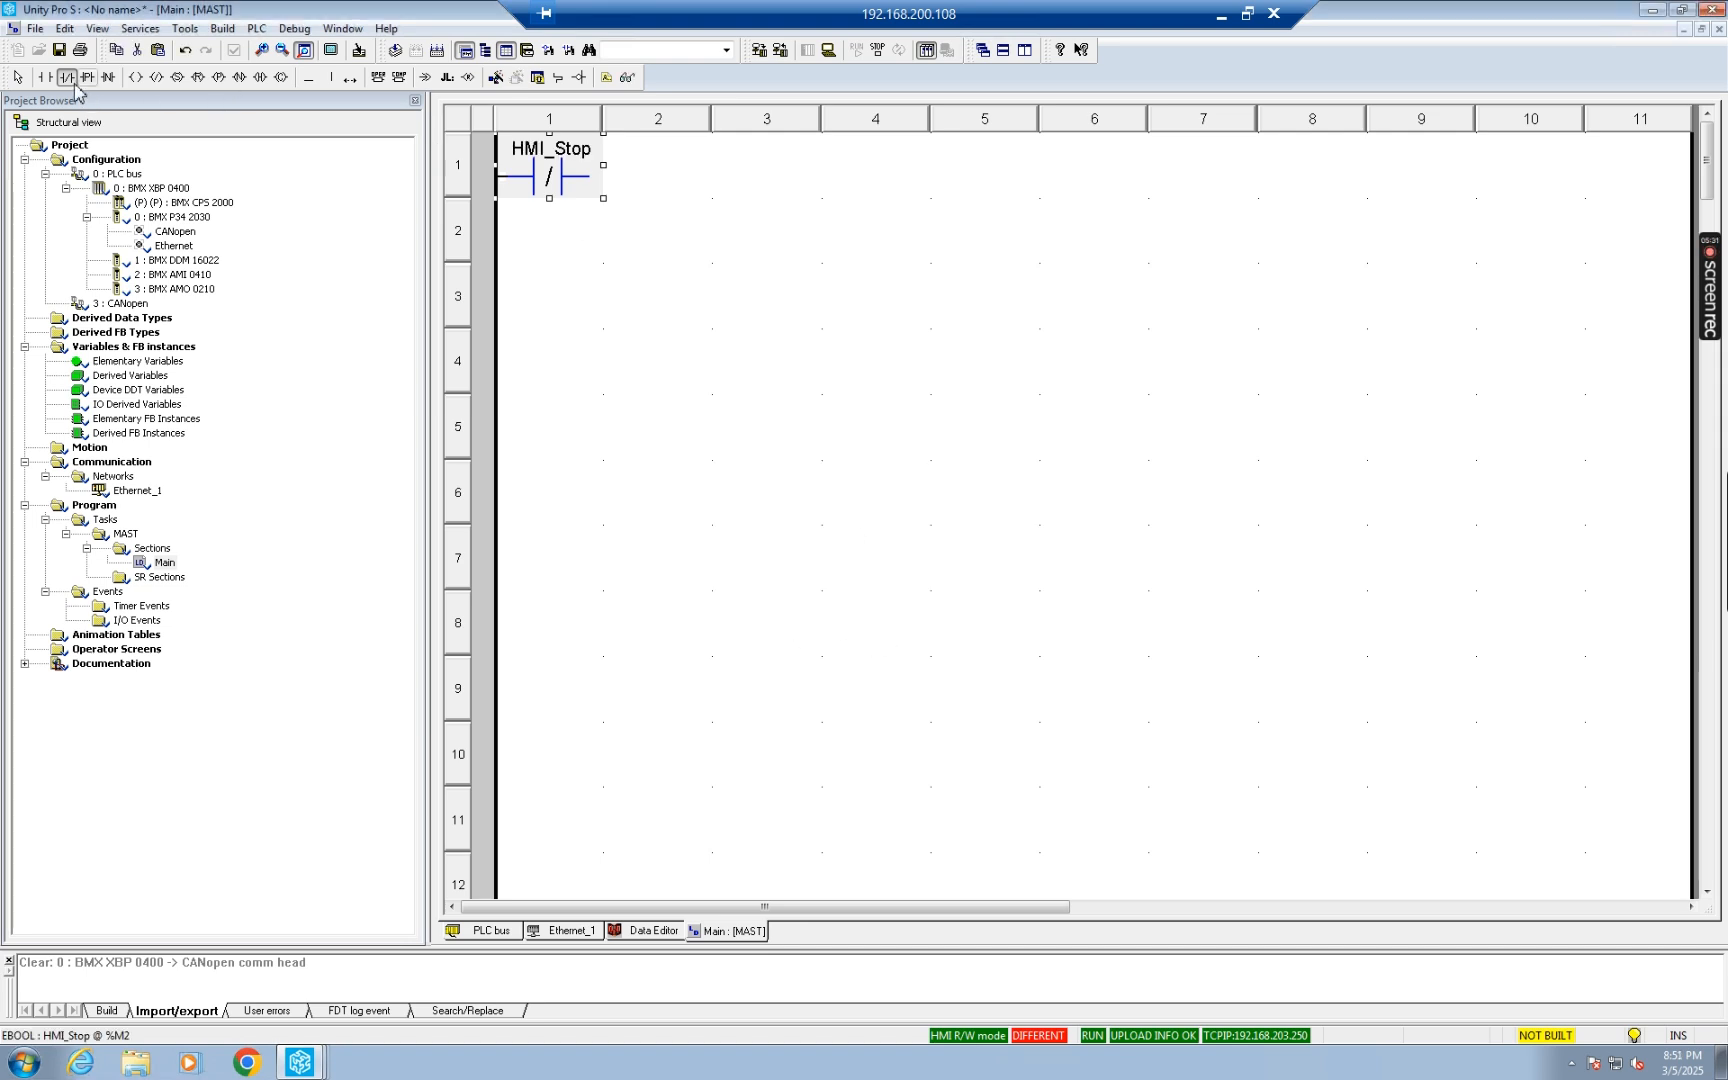
Step: Place a normally open contact assigned to HMI_Start at row 1, column 2, after the HMI_Stop contact
left_click(45, 77)
left_click(660, 176)
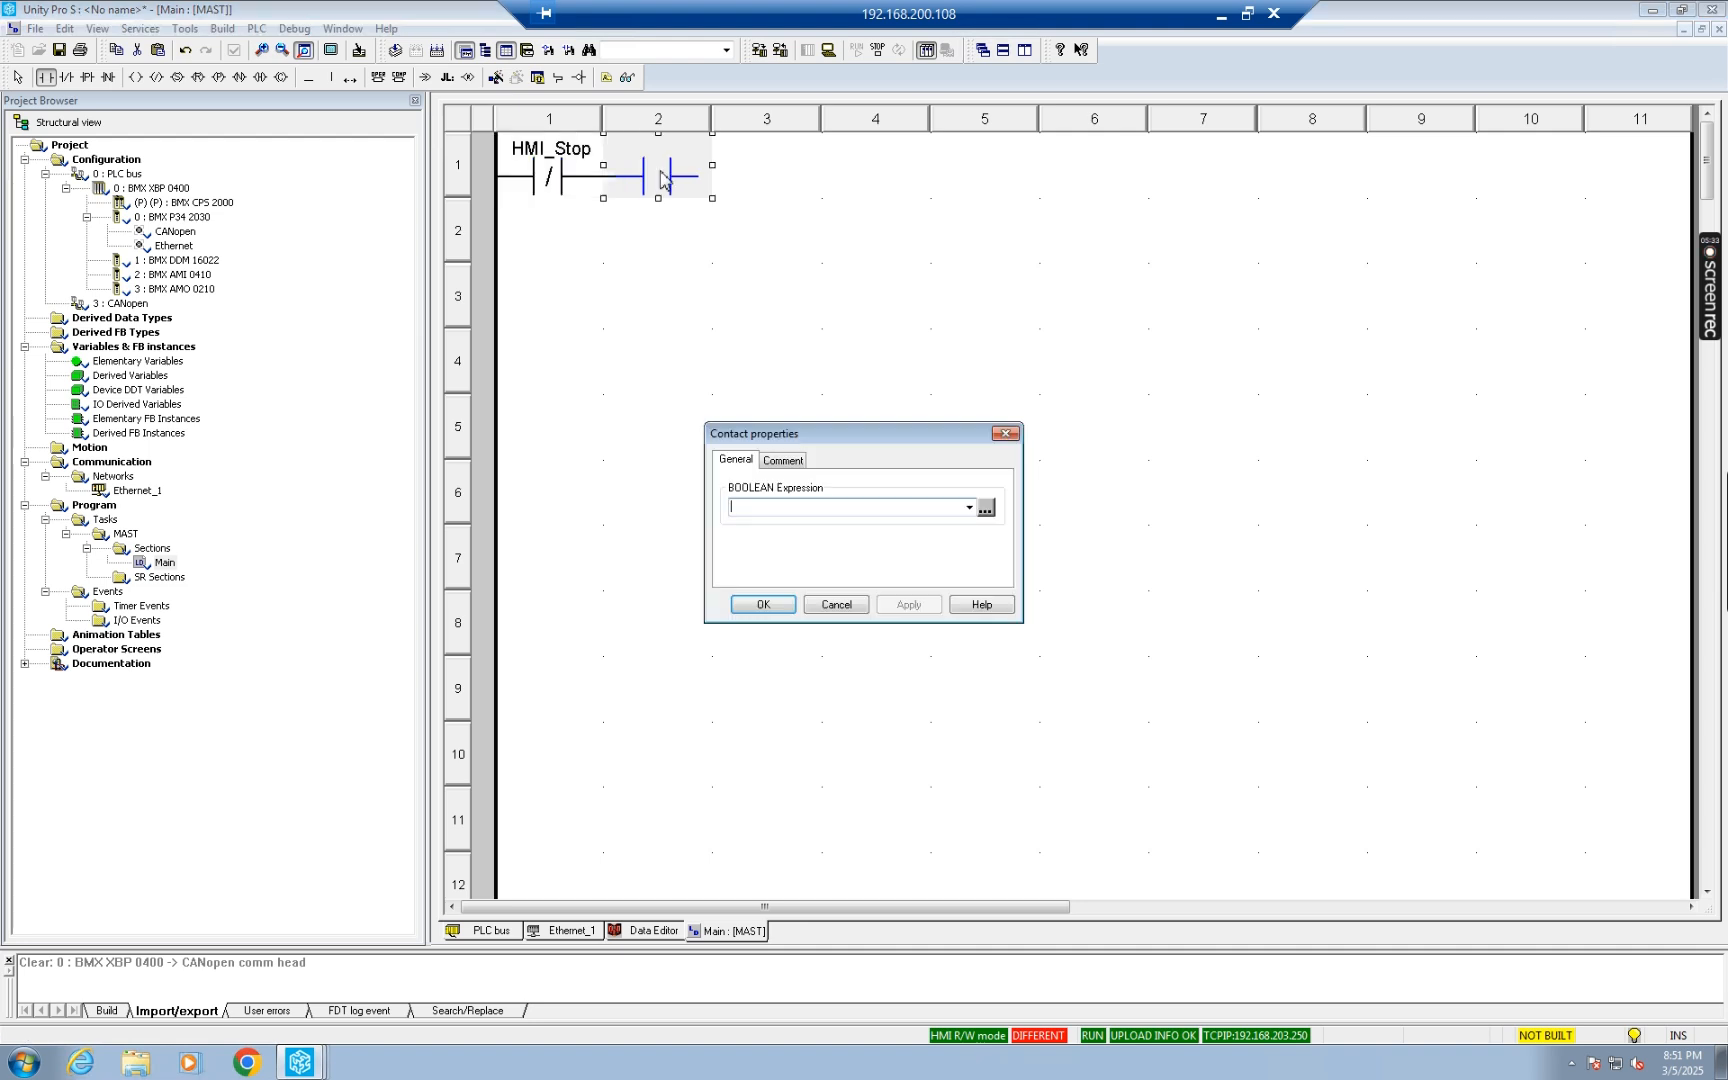
left_click(986, 510)
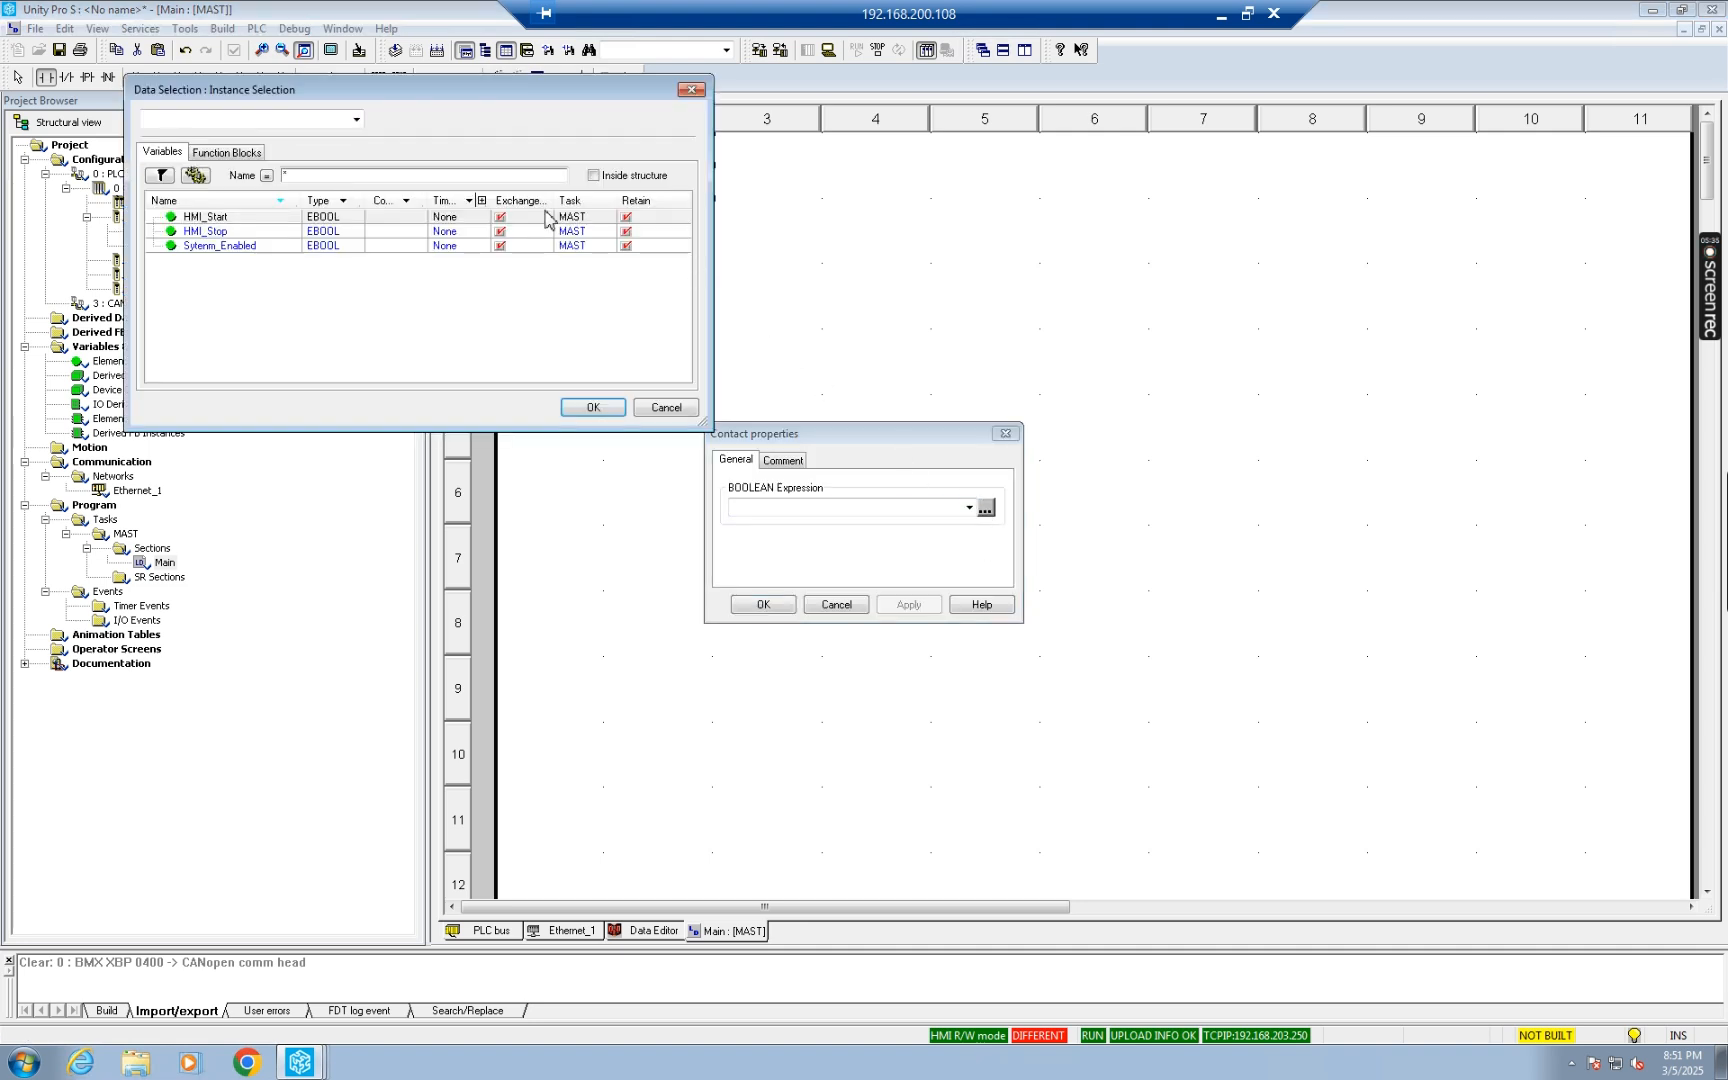
left_click(238, 221)
left_click(612, 409)
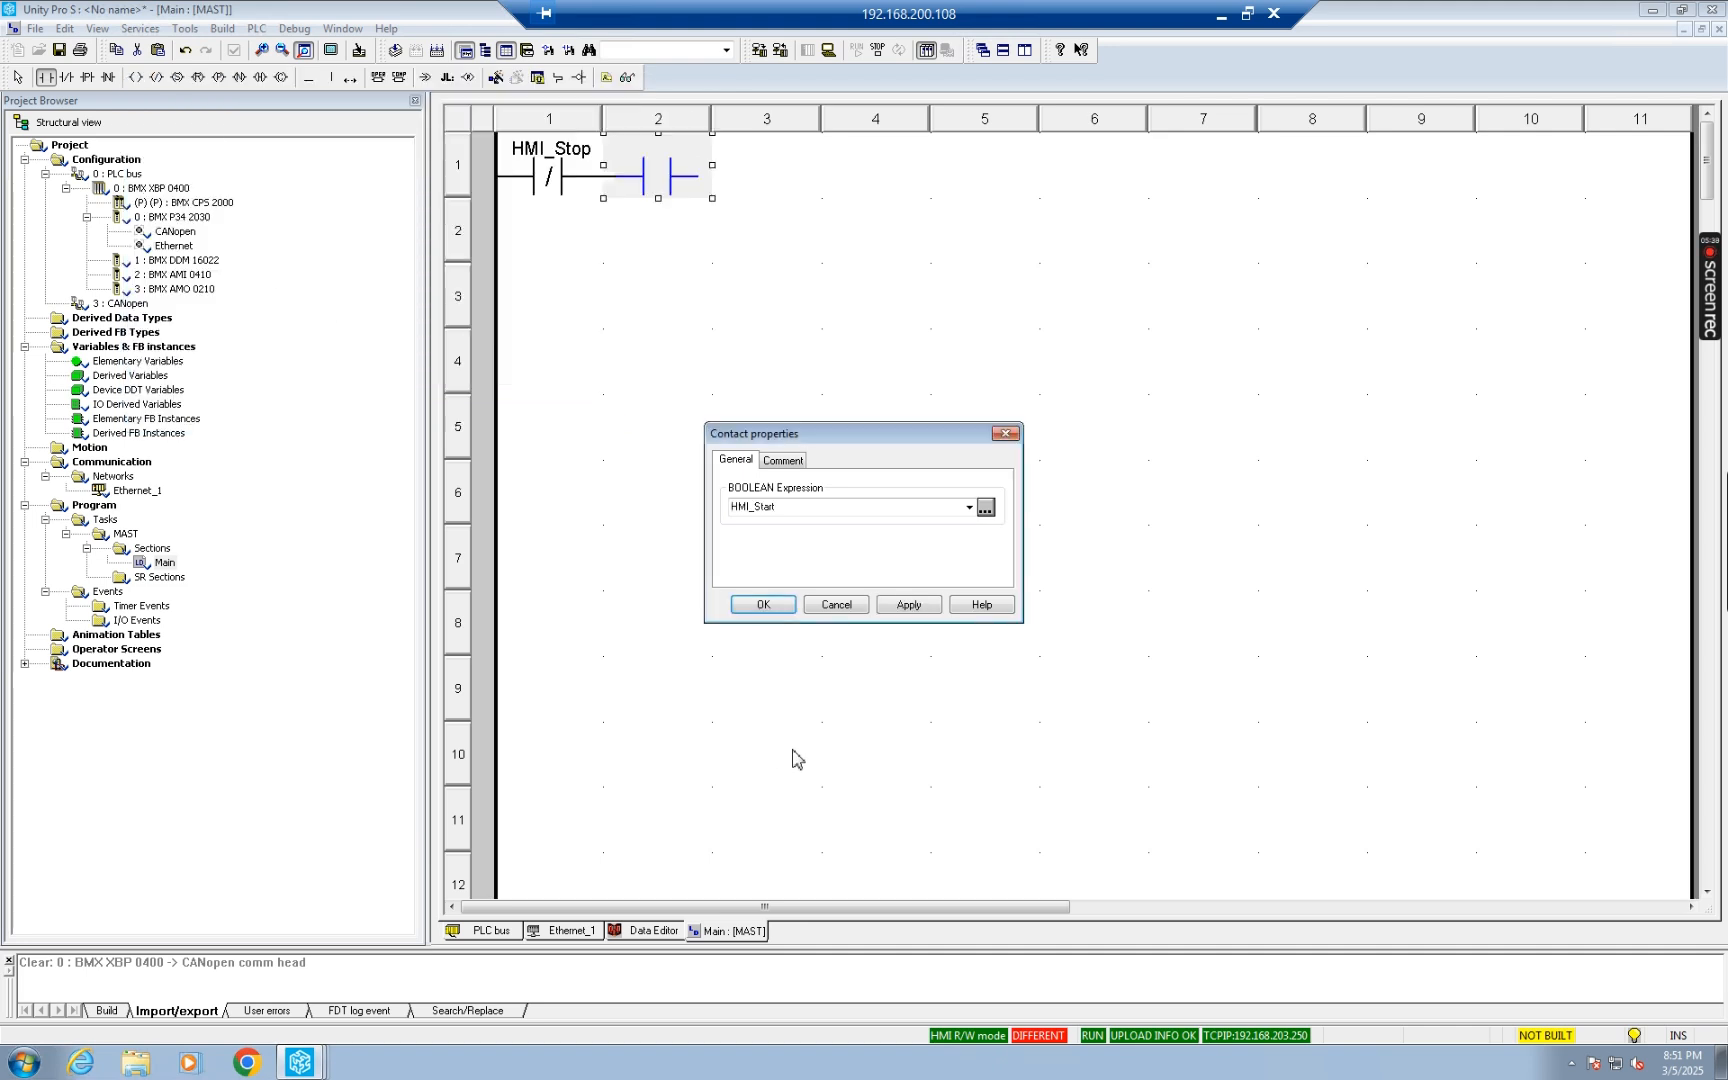
left_click(910, 605)
left_click(794, 609)
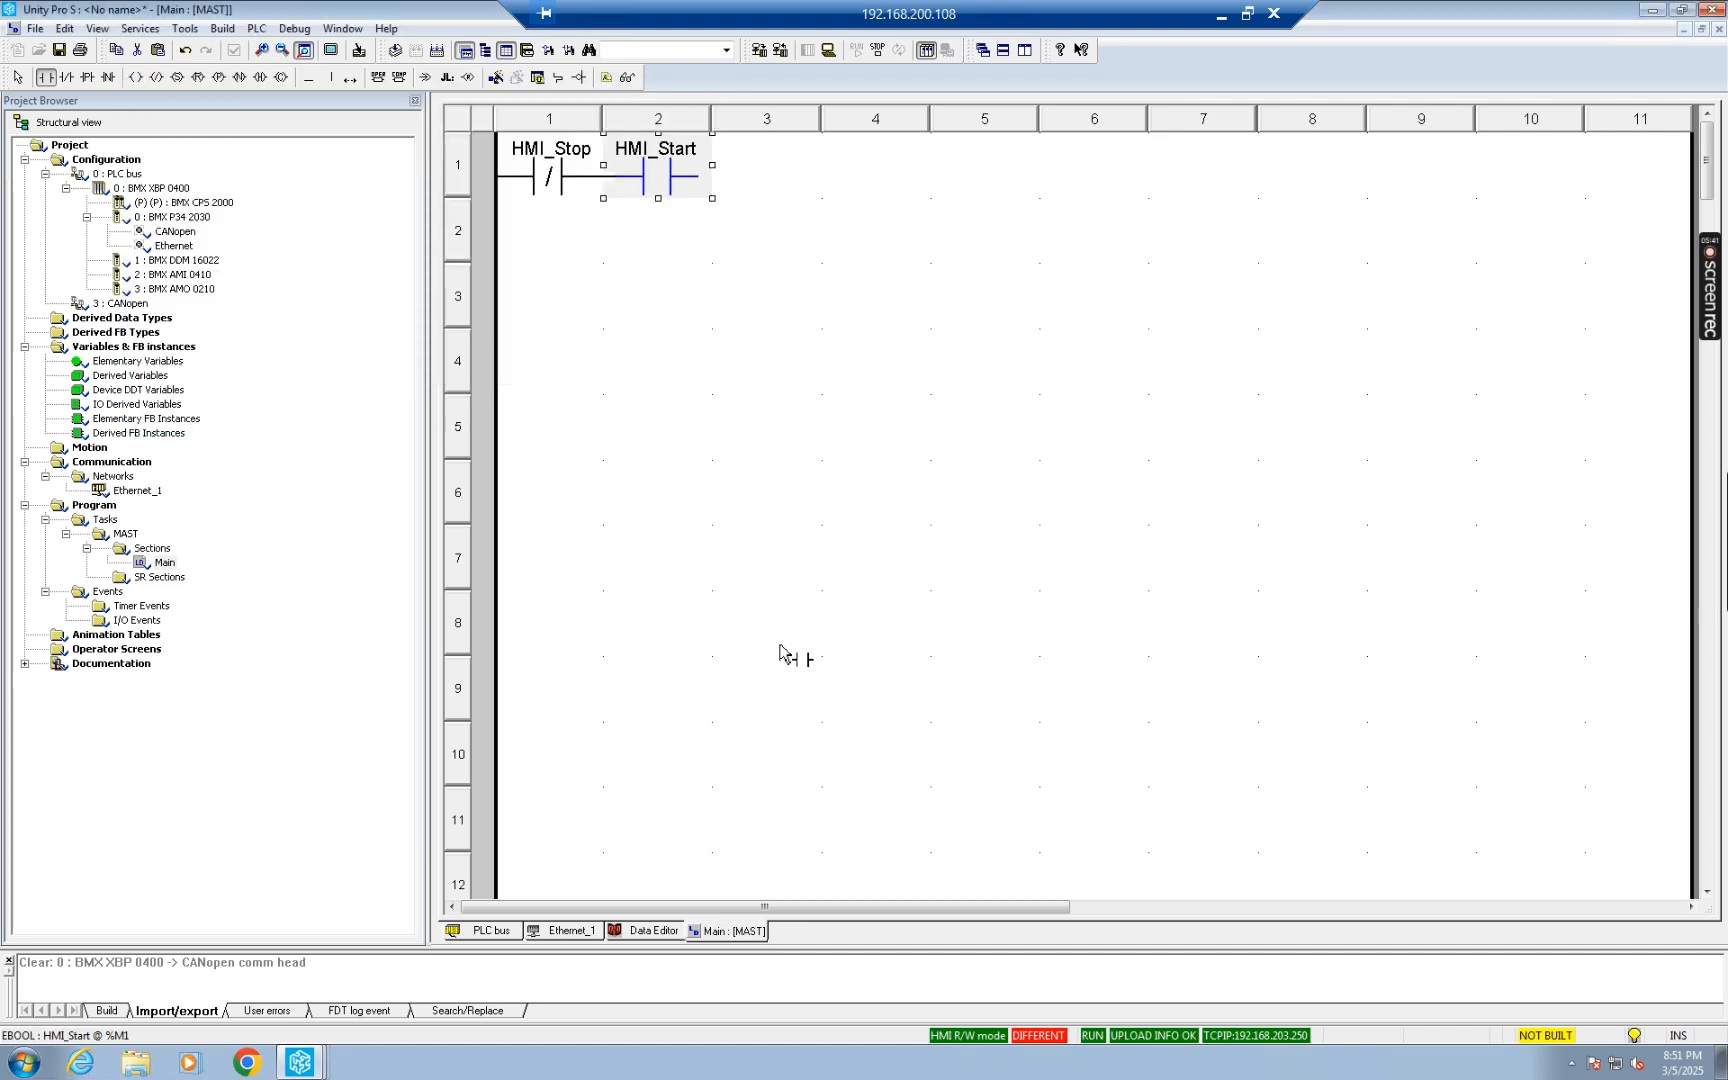
Step: Add a coil assigned to Sytenm_Enabled at the end of row 1, in column 11
left_click(137, 80)
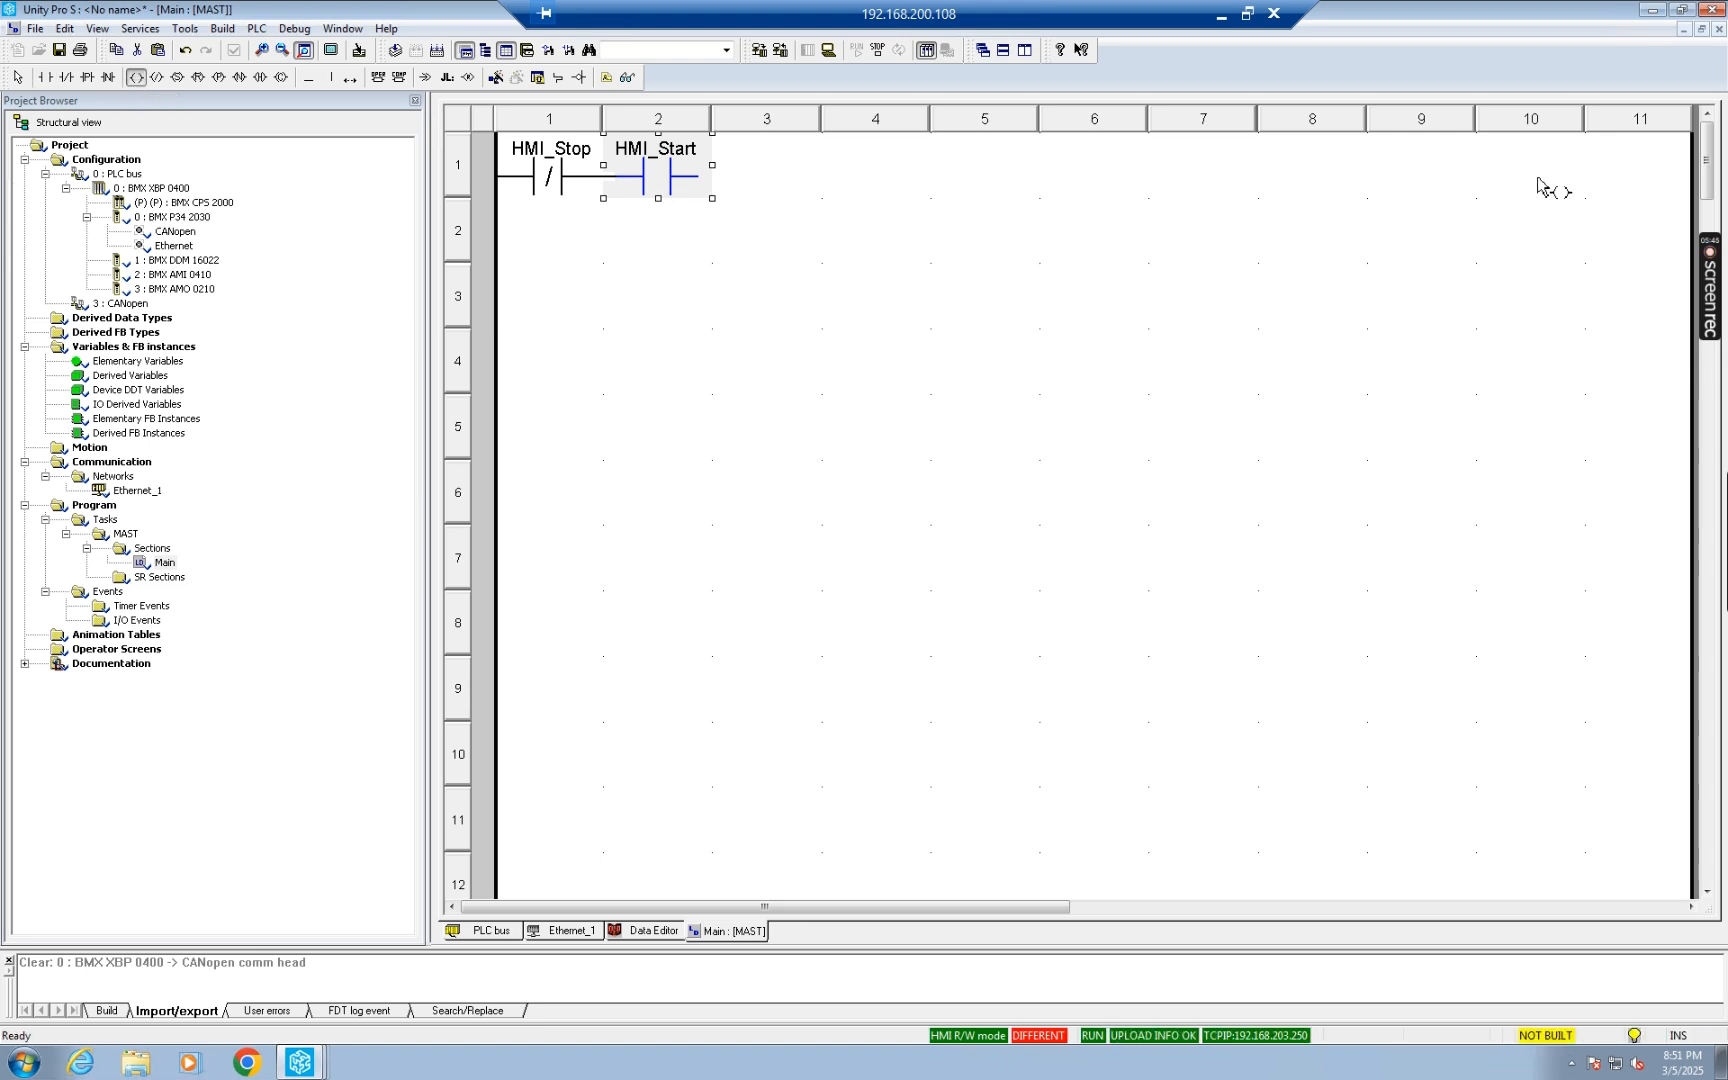
left_click(1625, 177)
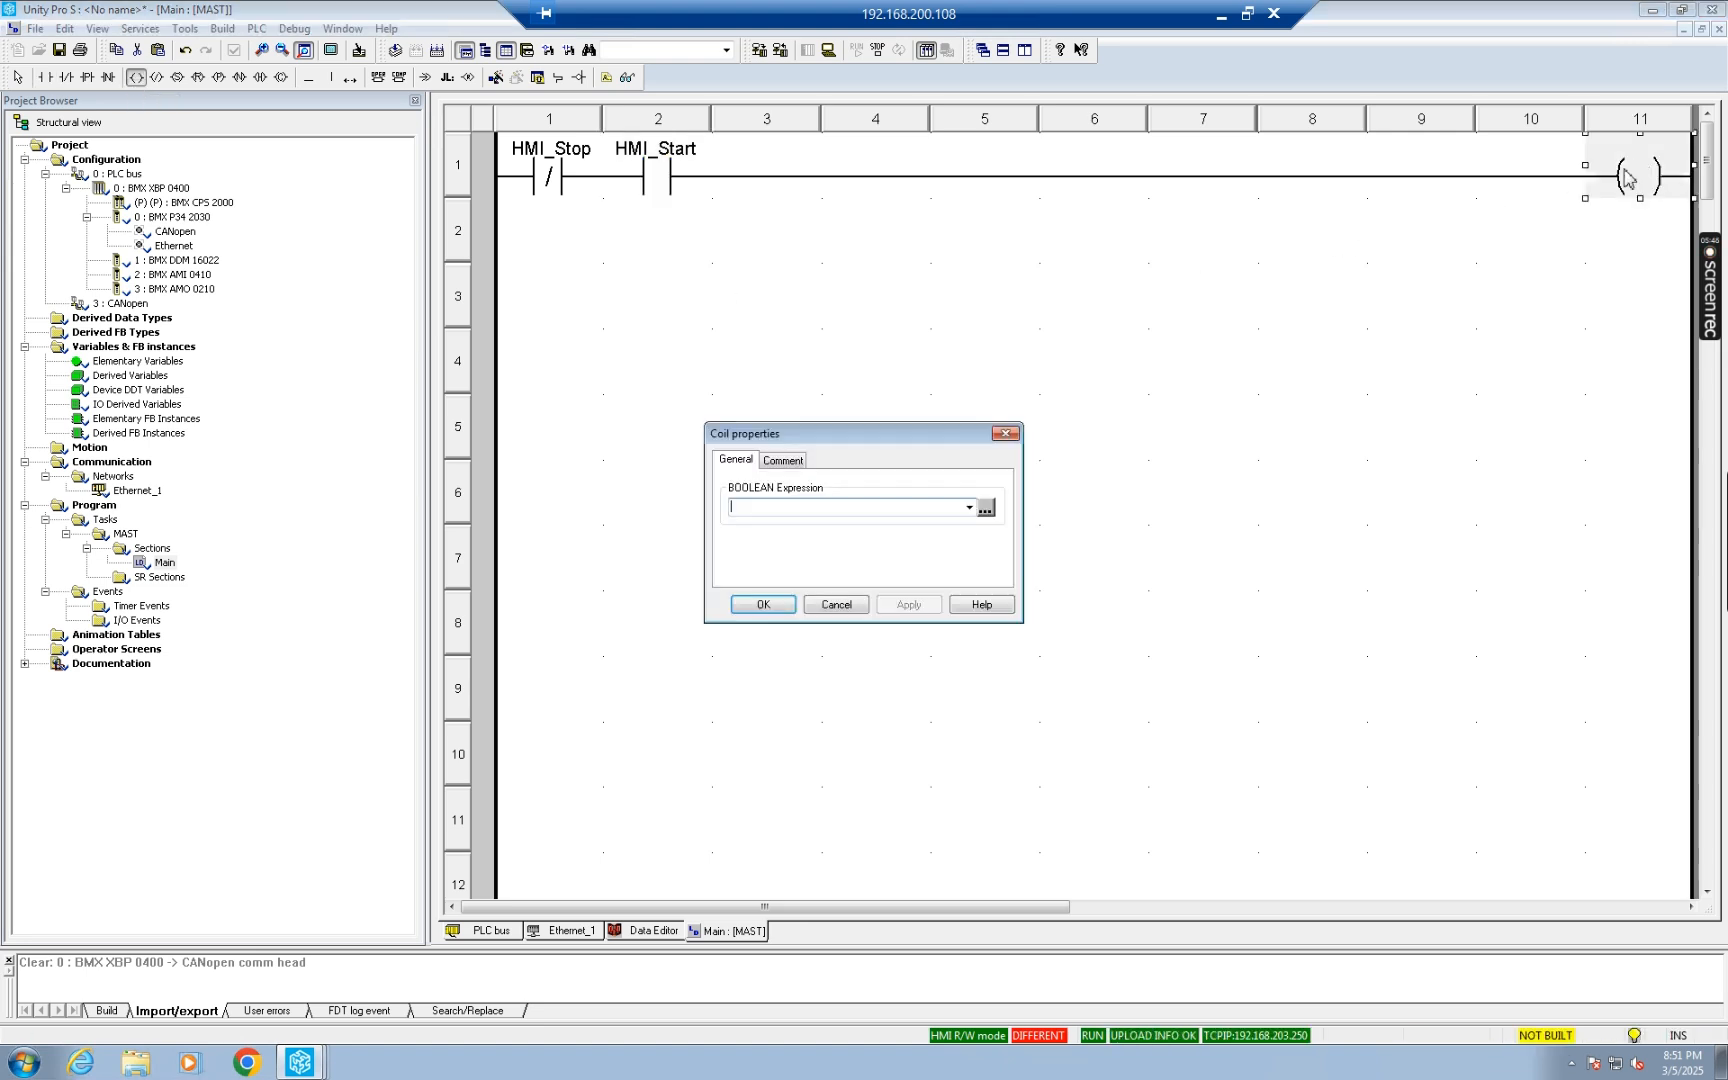
left_click(986, 507)
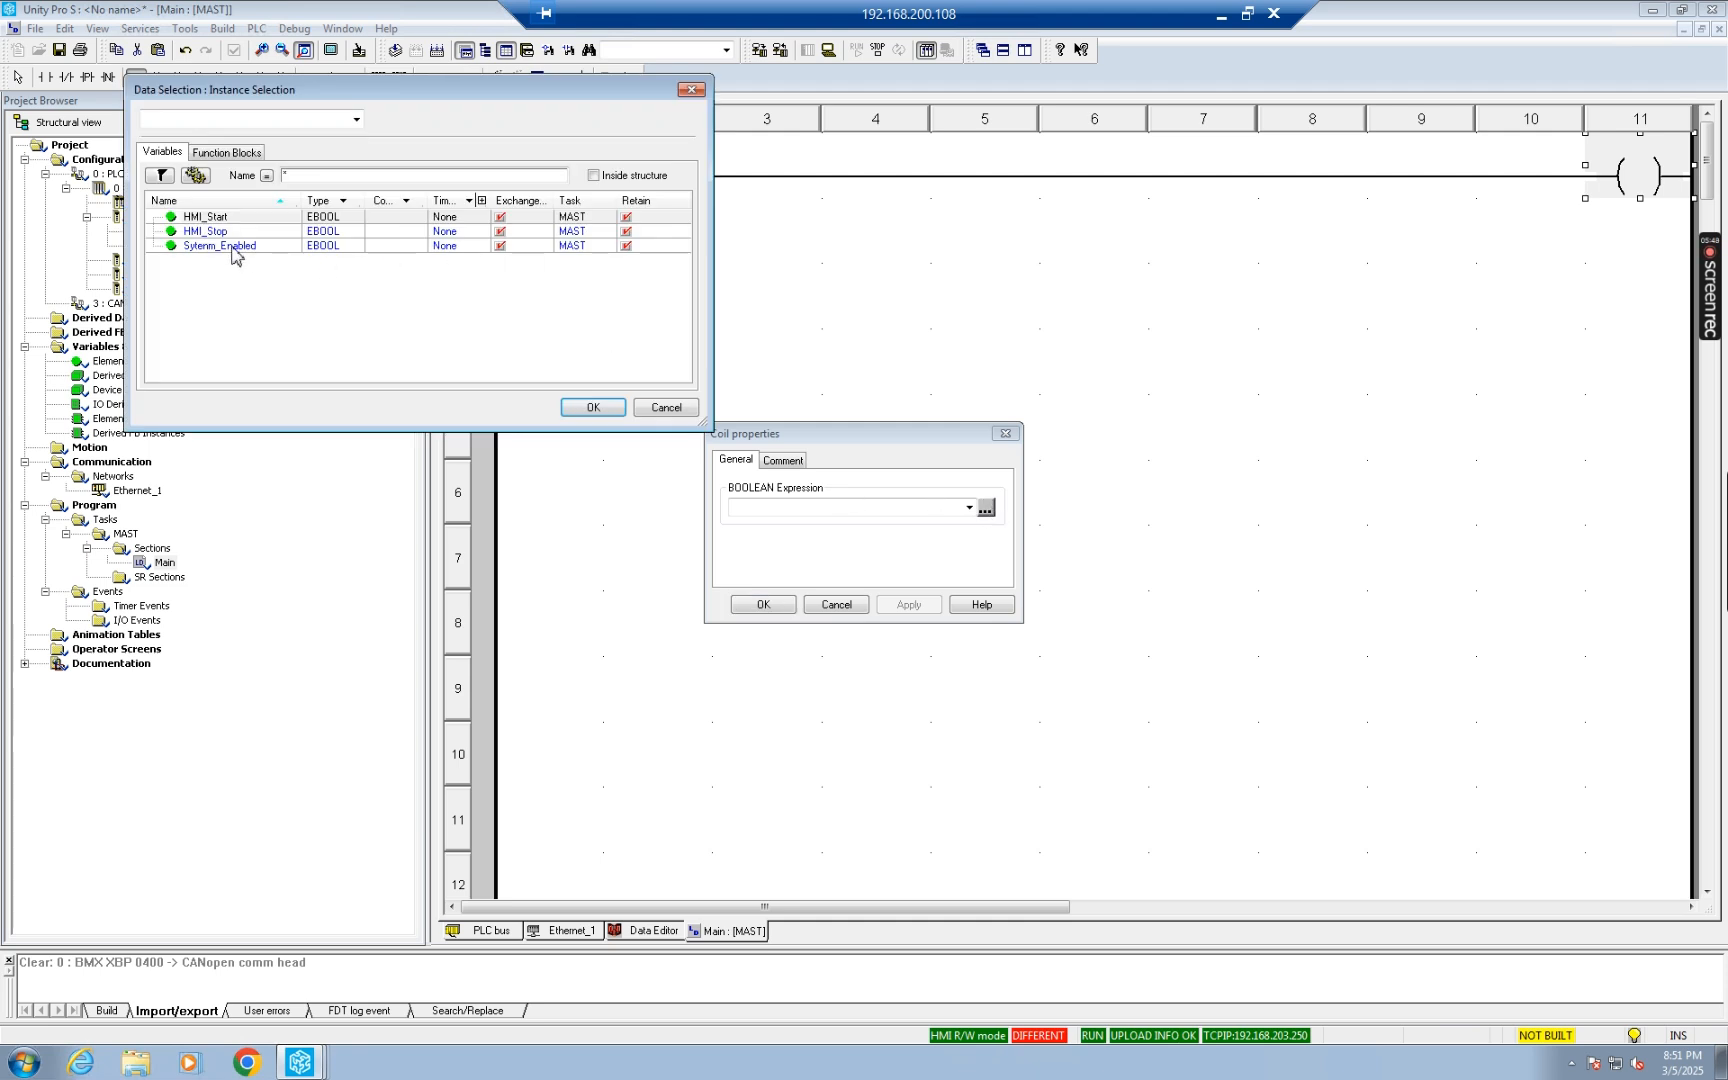
left_click(237, 247)
left_click(595, 408)
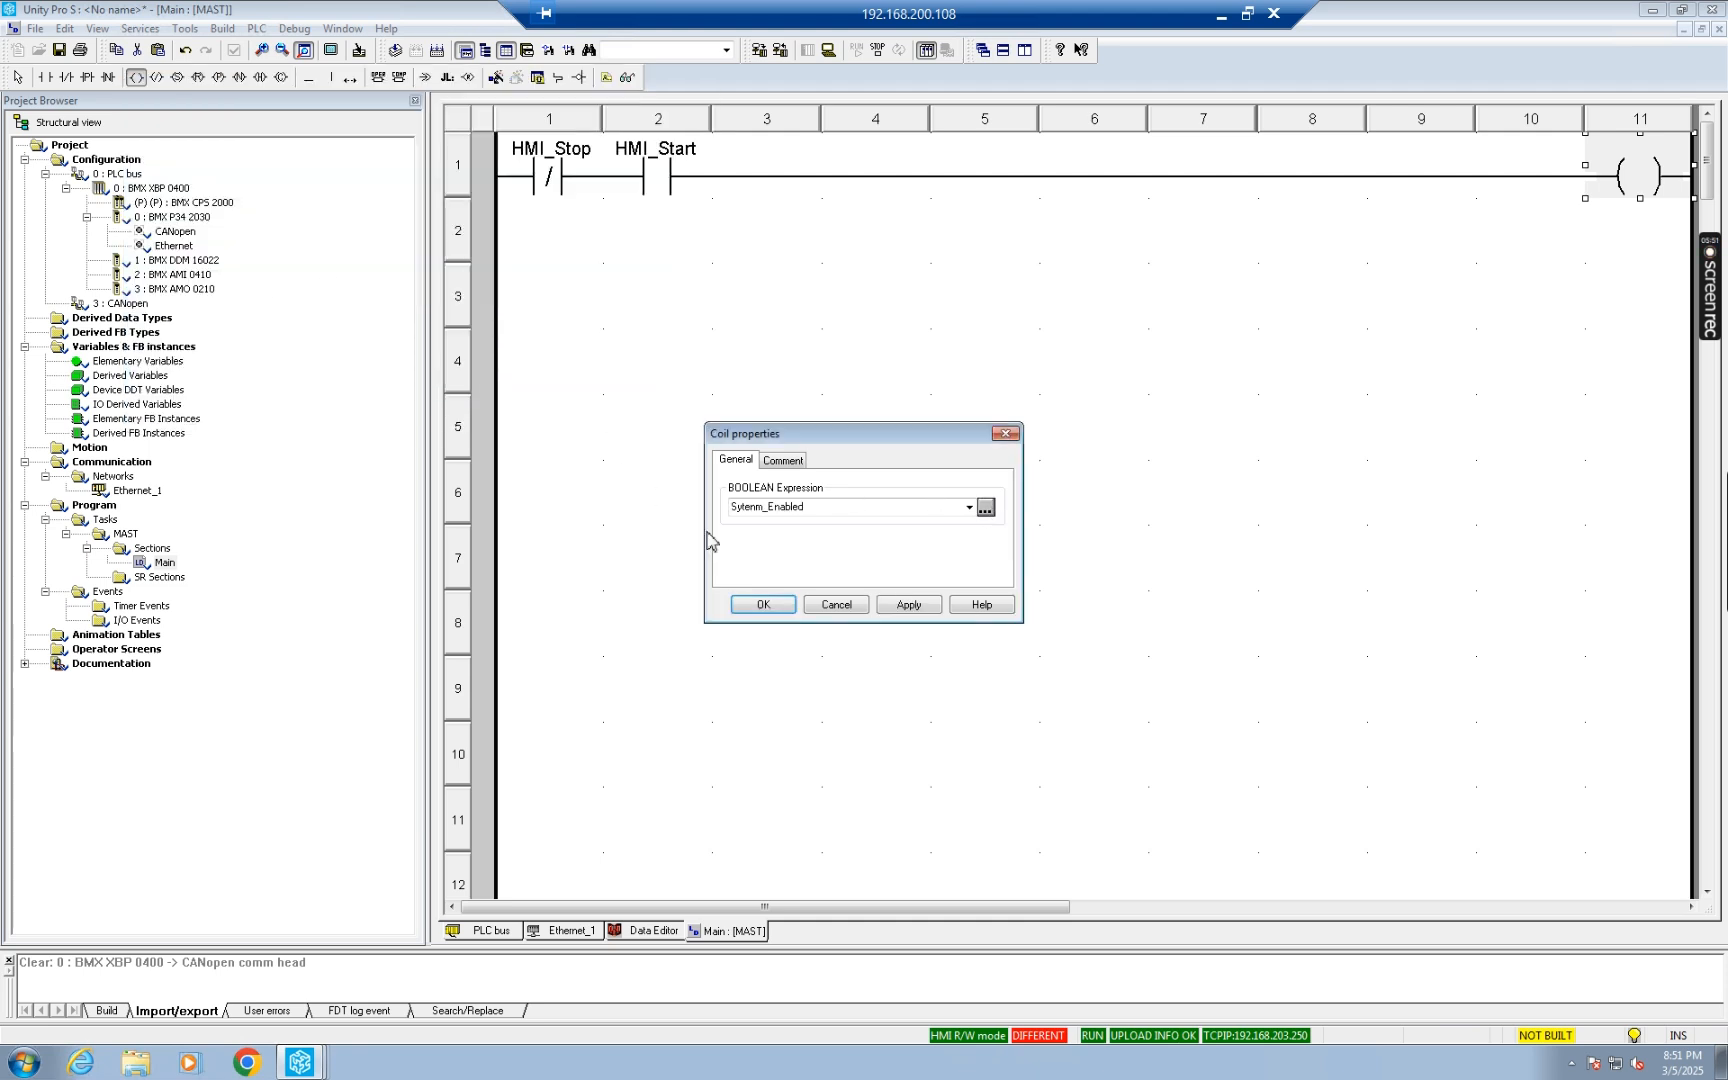
left_click(908, 605)
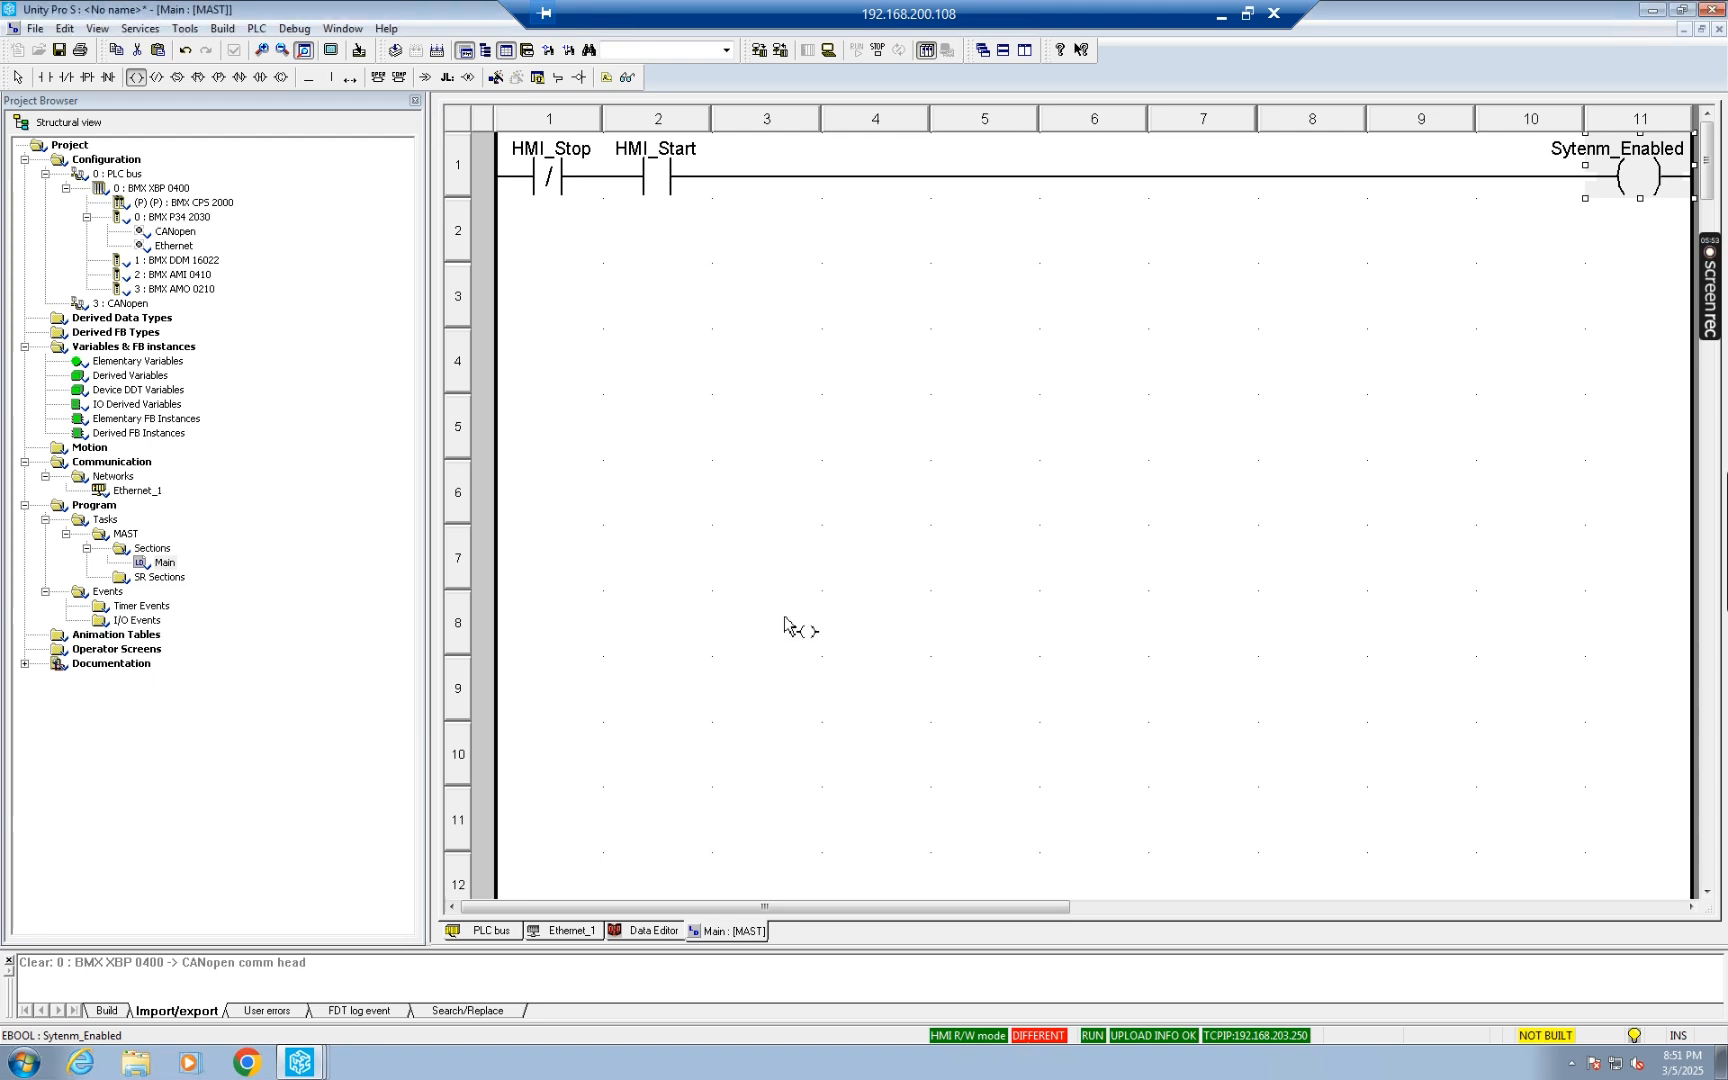
left_click(778, 607)
Step: Draw vertical links down from row 1 before and after the HMI_Start contact, and join them with a horizontal link in row 2
left_click(329, 78)
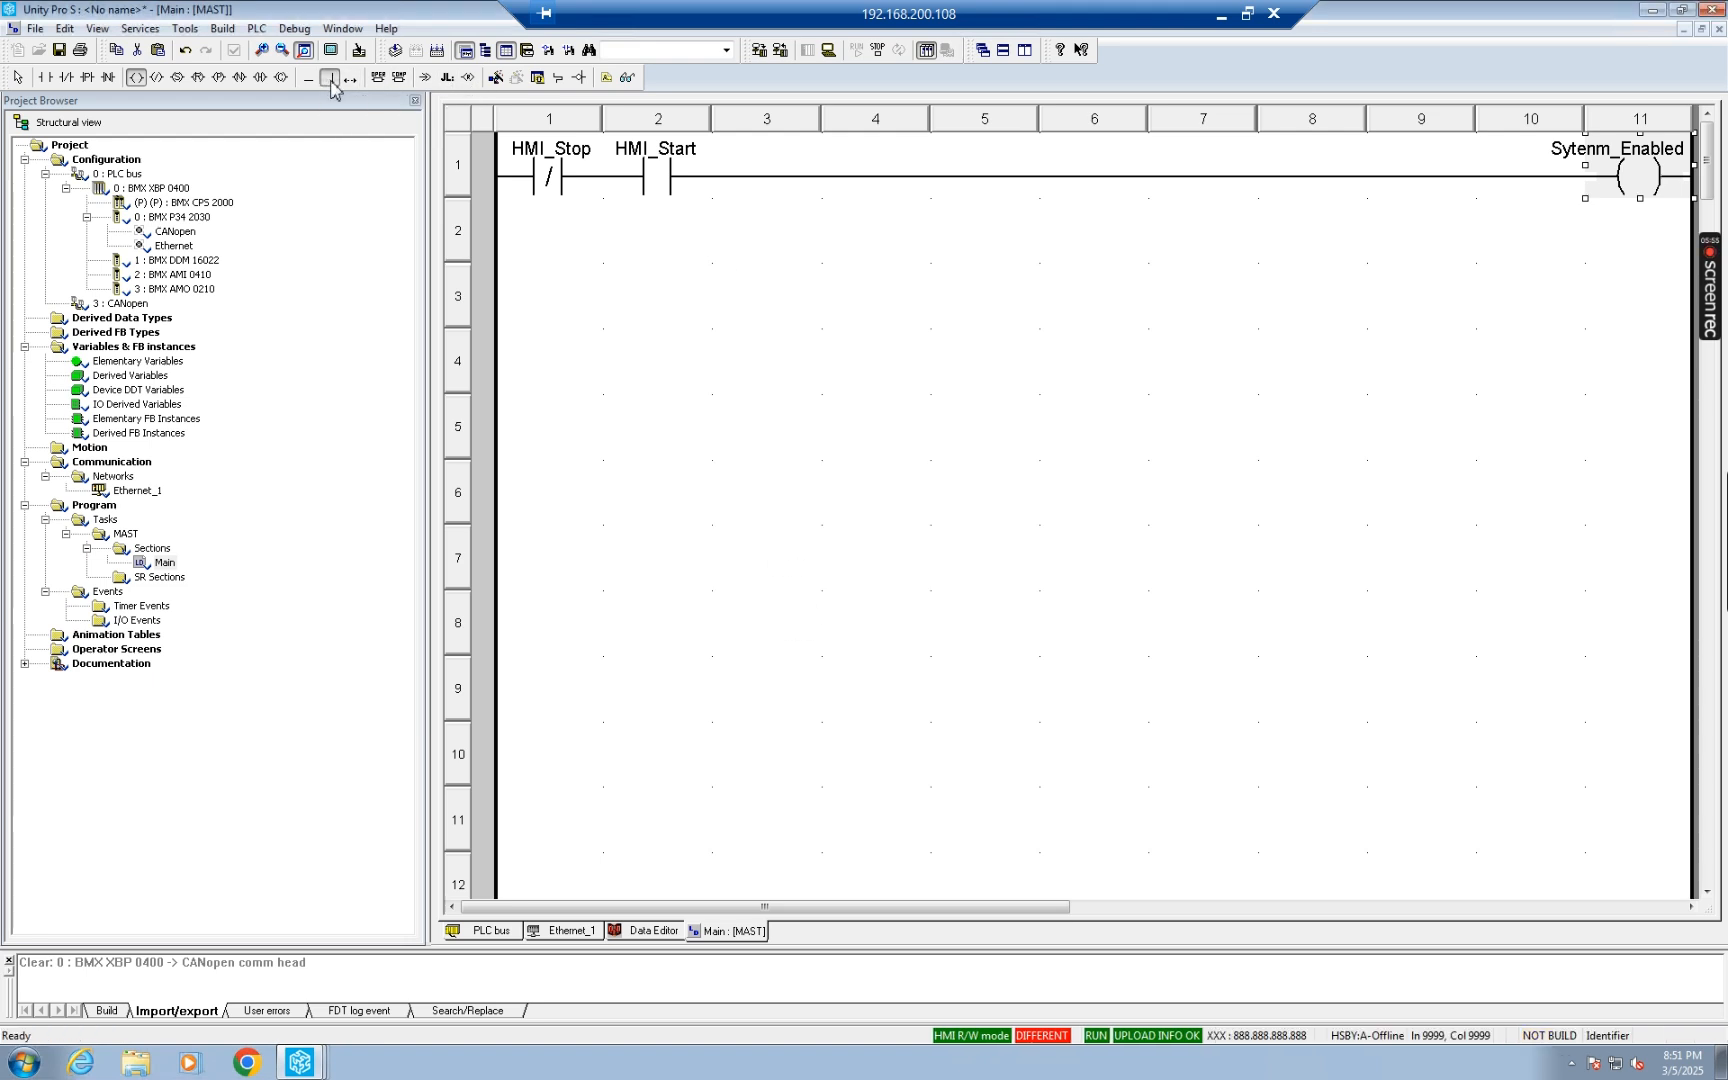
left_click(614, 190)
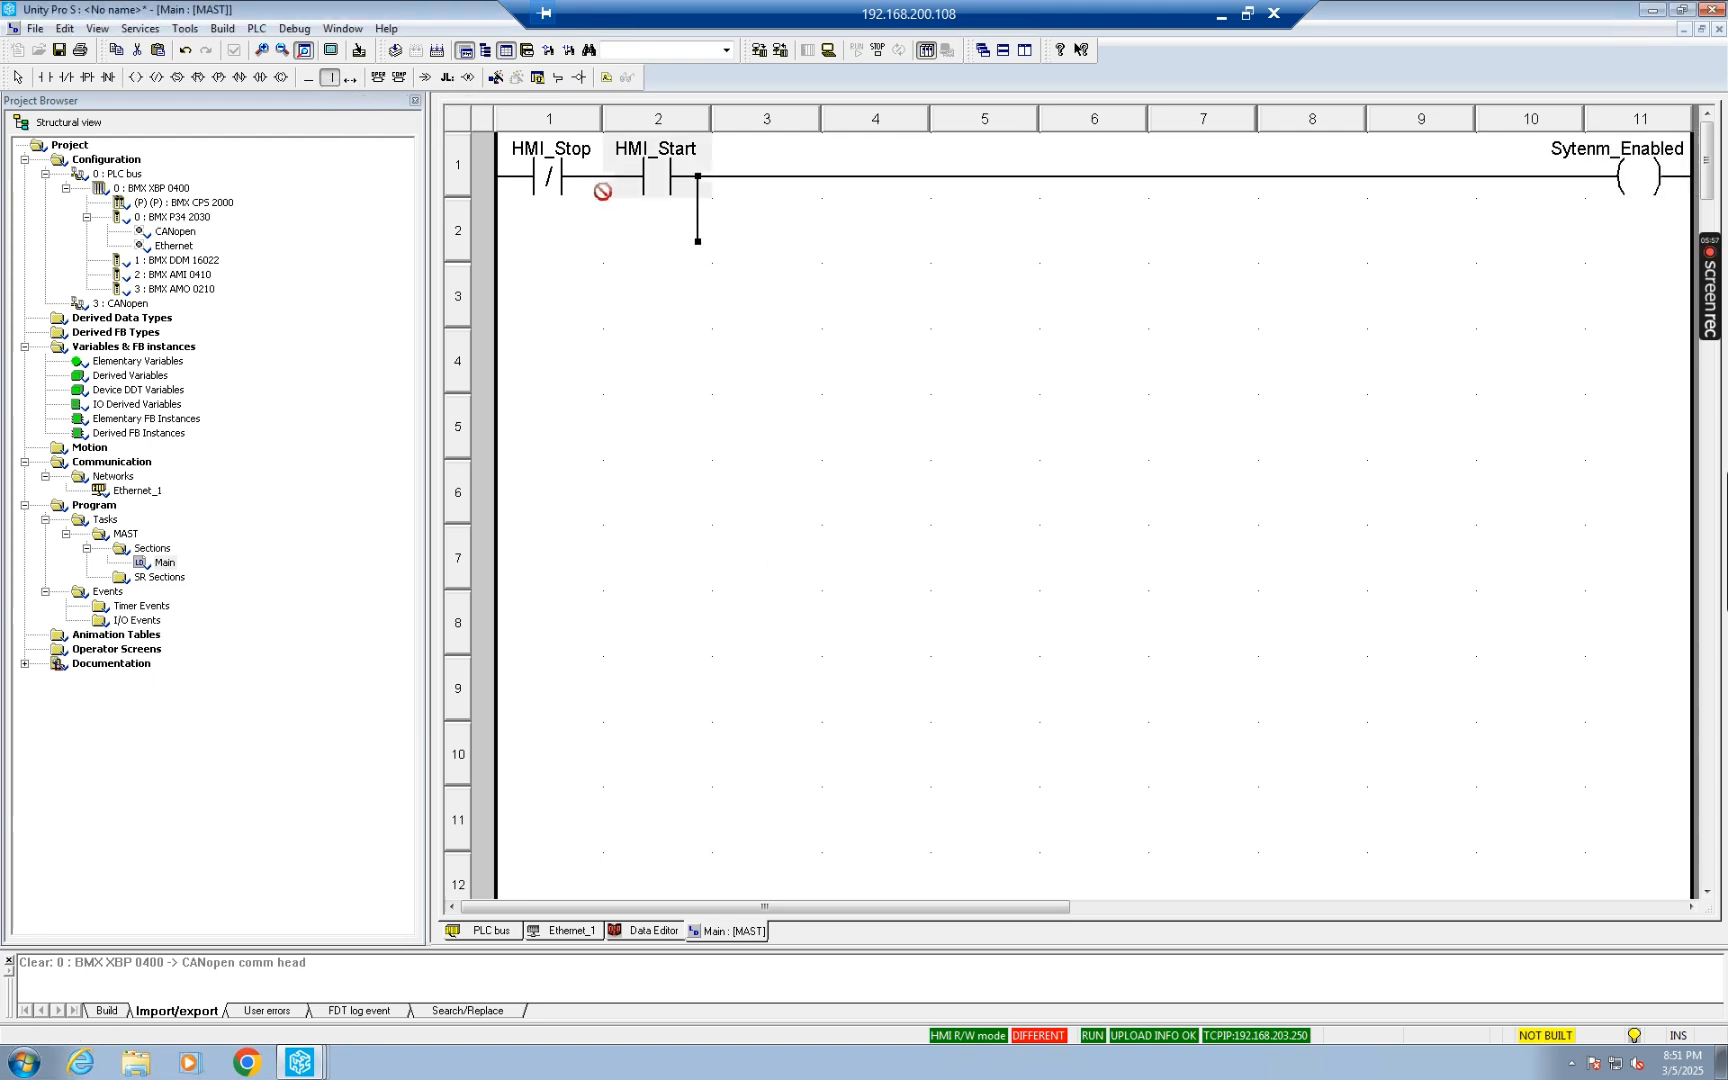
left_click(582, 190)
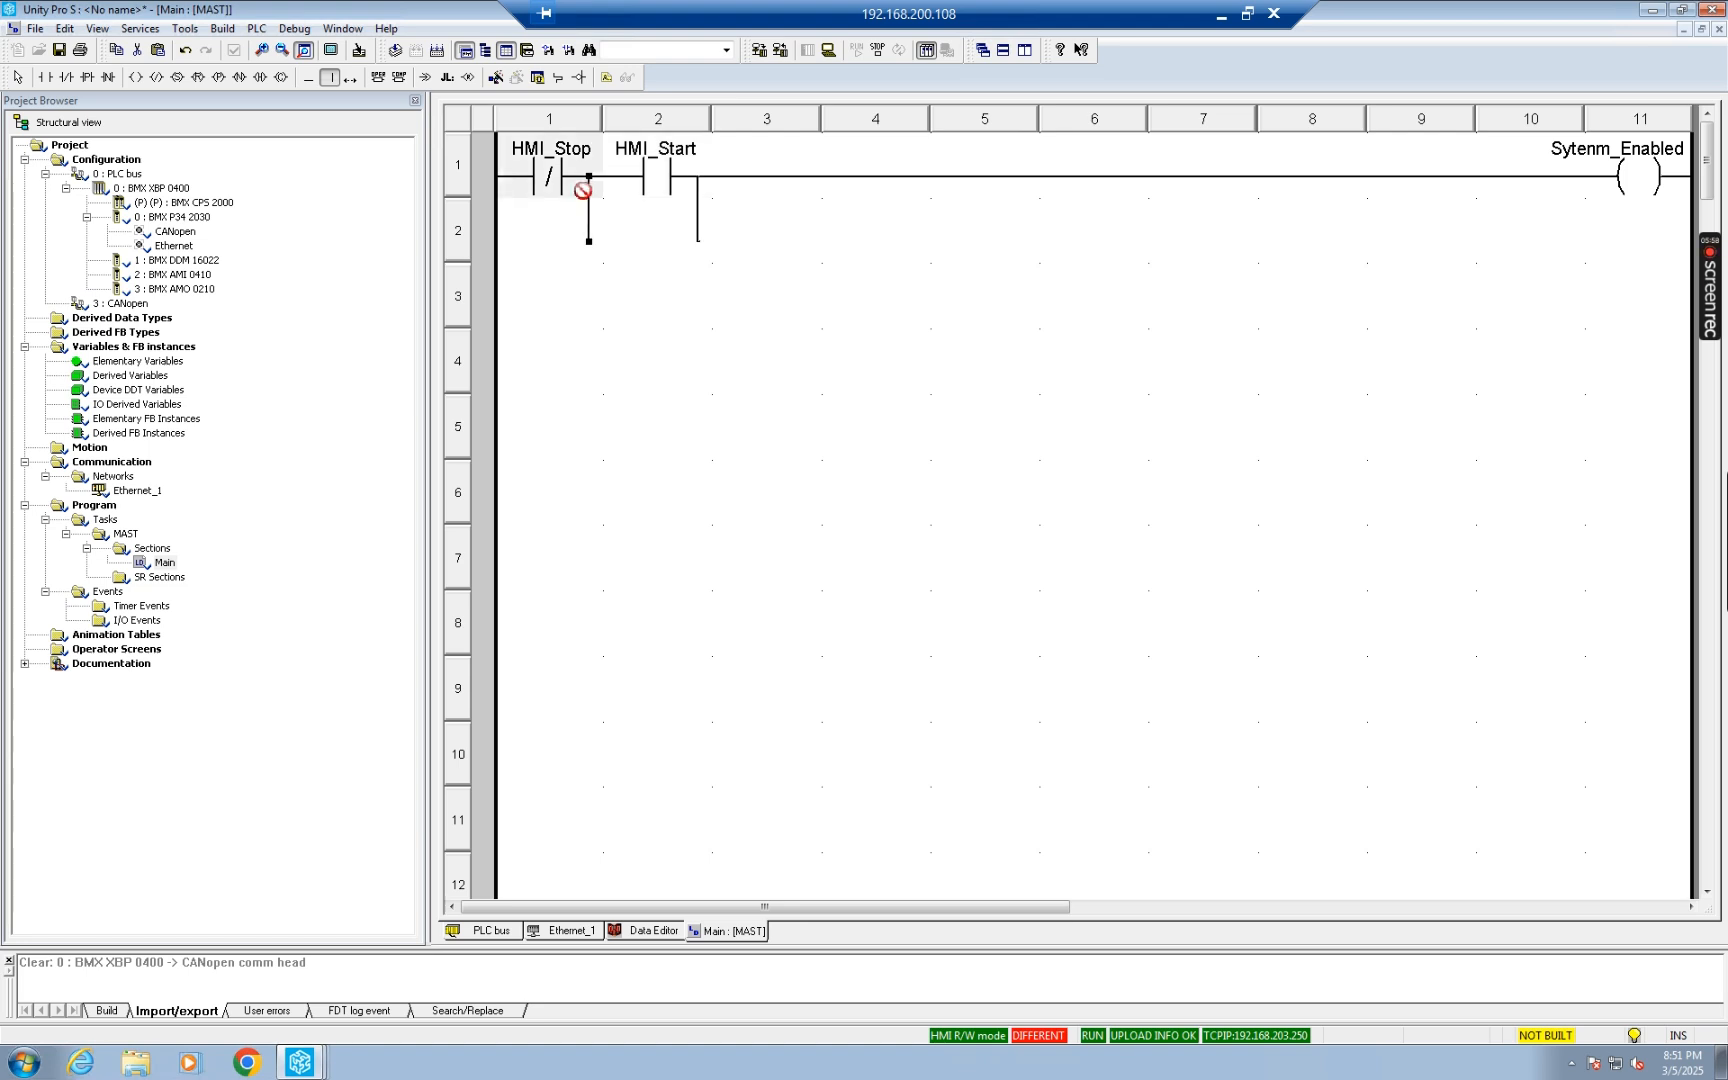
left_click(310, 79)
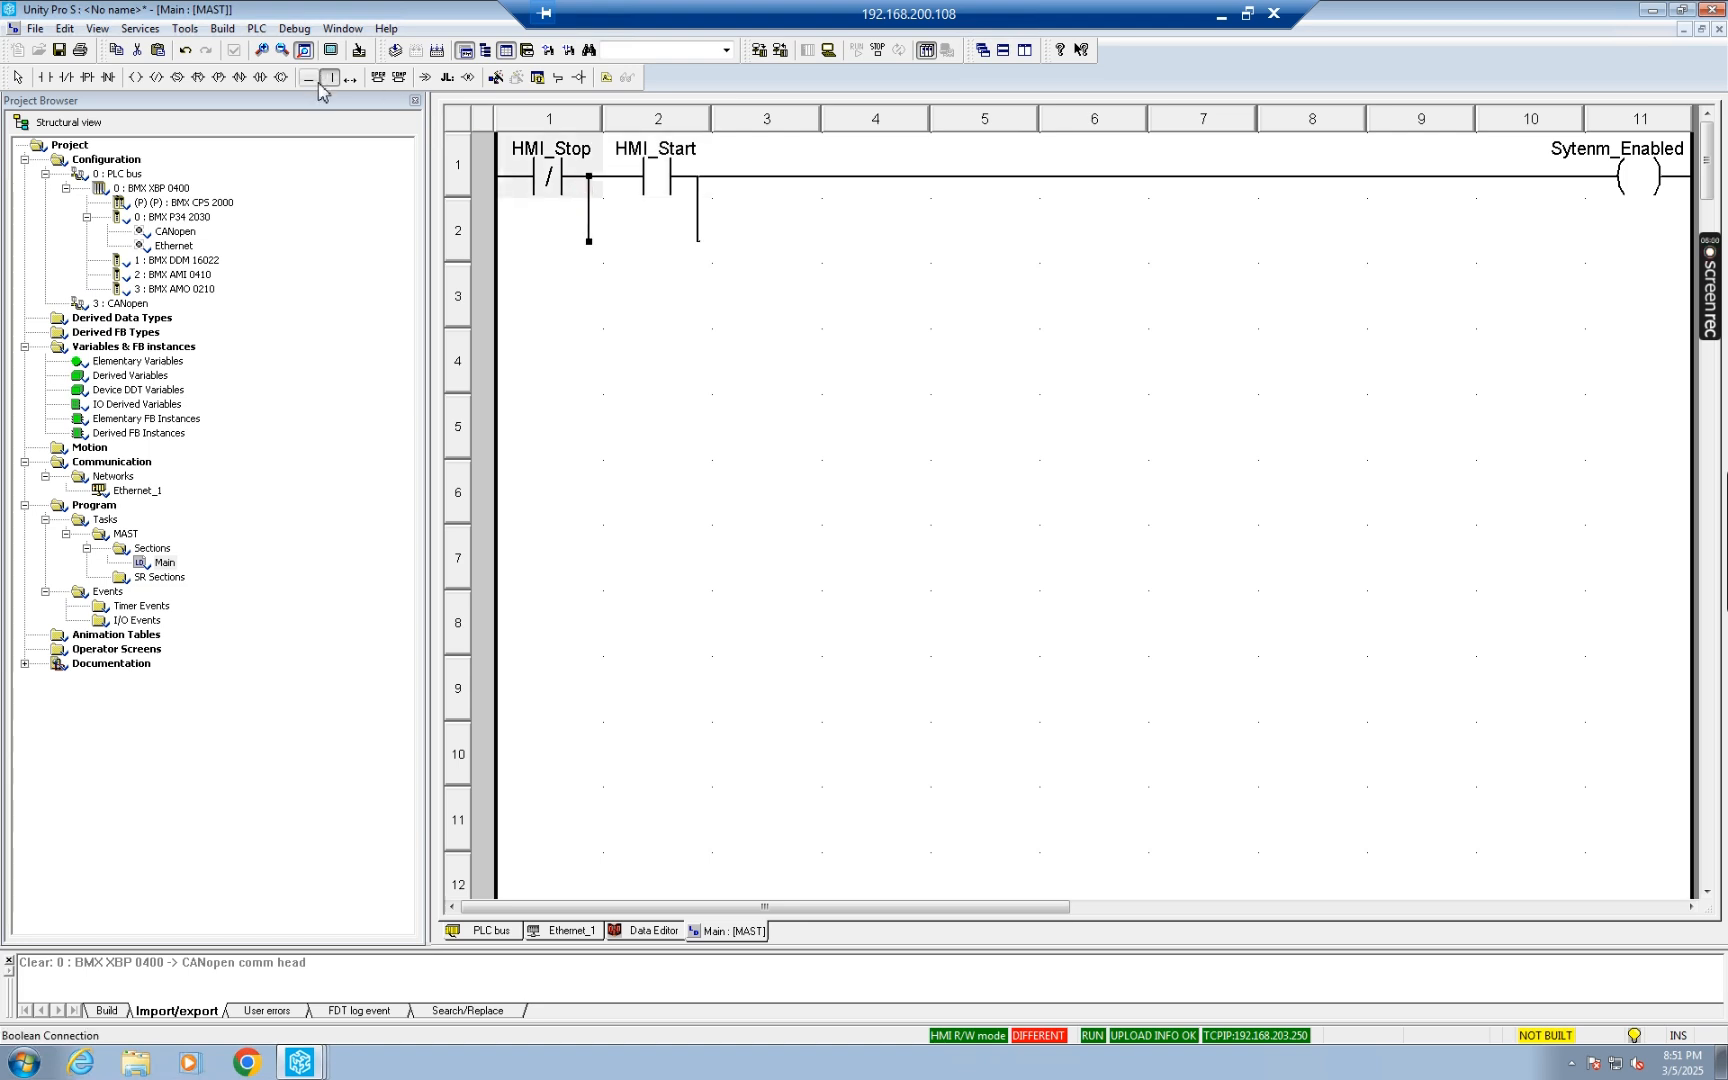
left_click(626, 231)
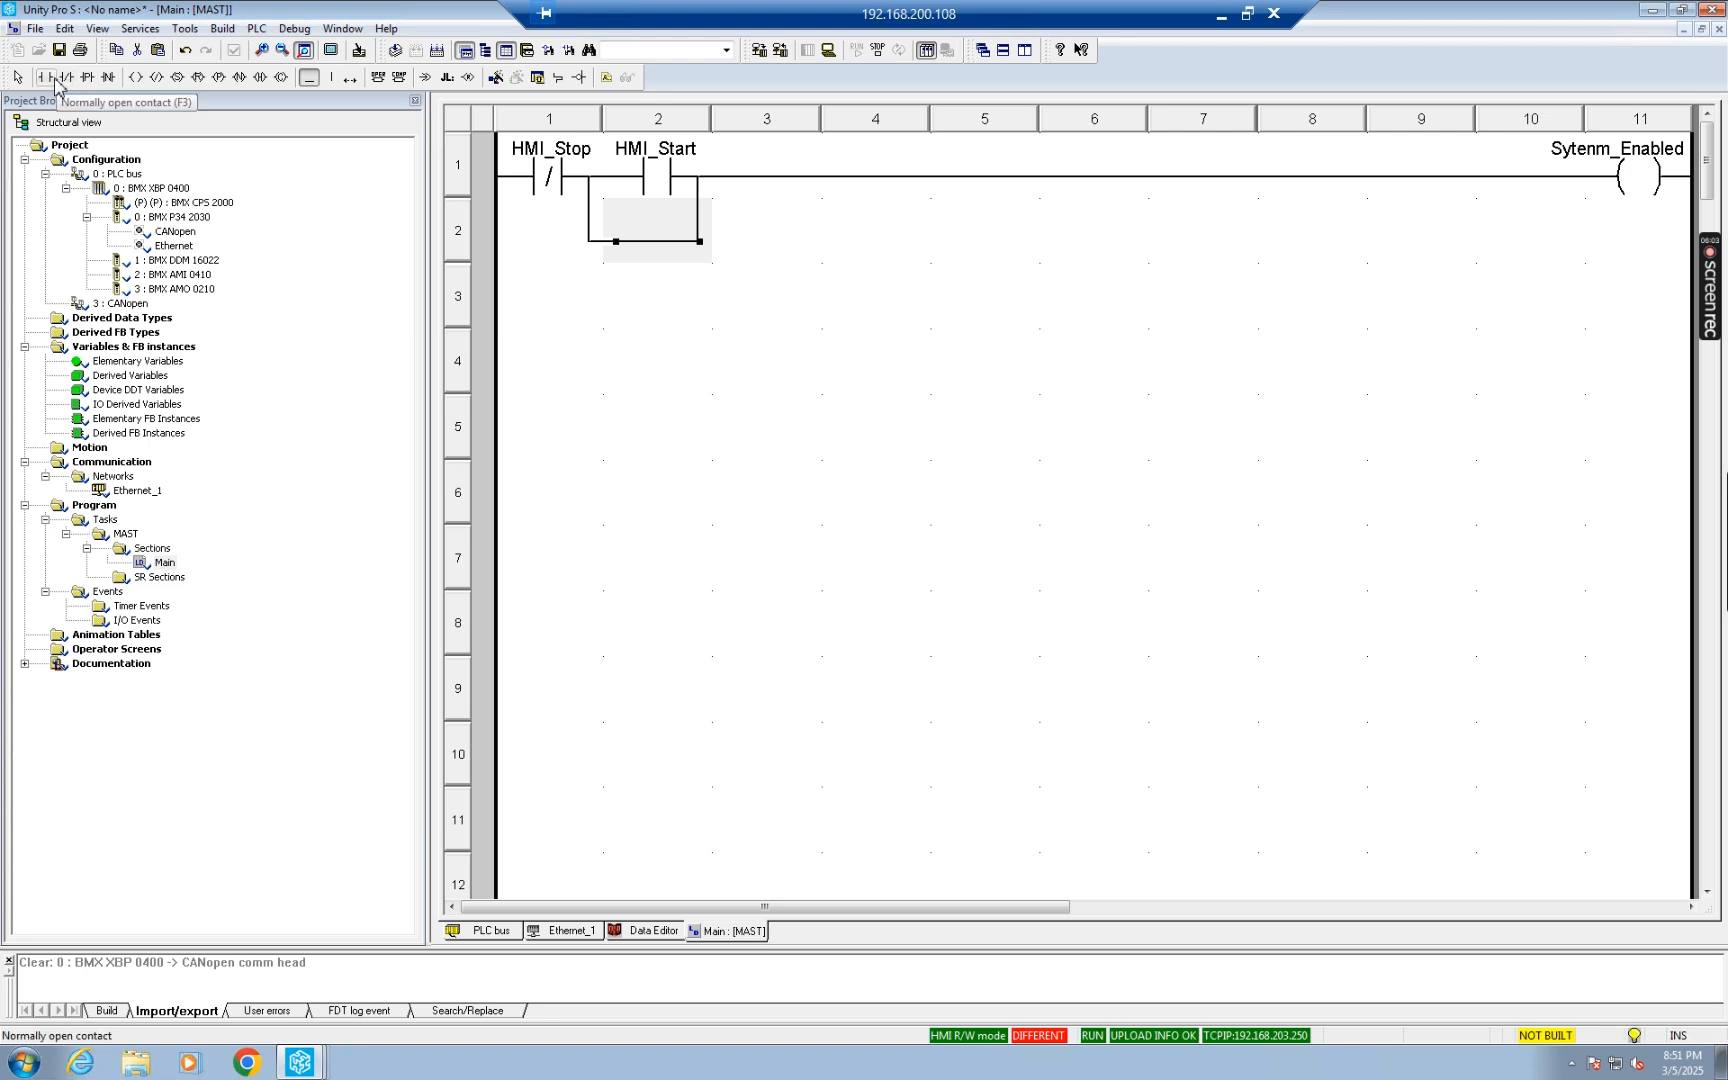
Step: Place a normally open seal-in contact assigned to Sytenm_Enabled on the row 2 branch, parallel to HMI_Start
left_click(53, 80)
left_click(641, 248)
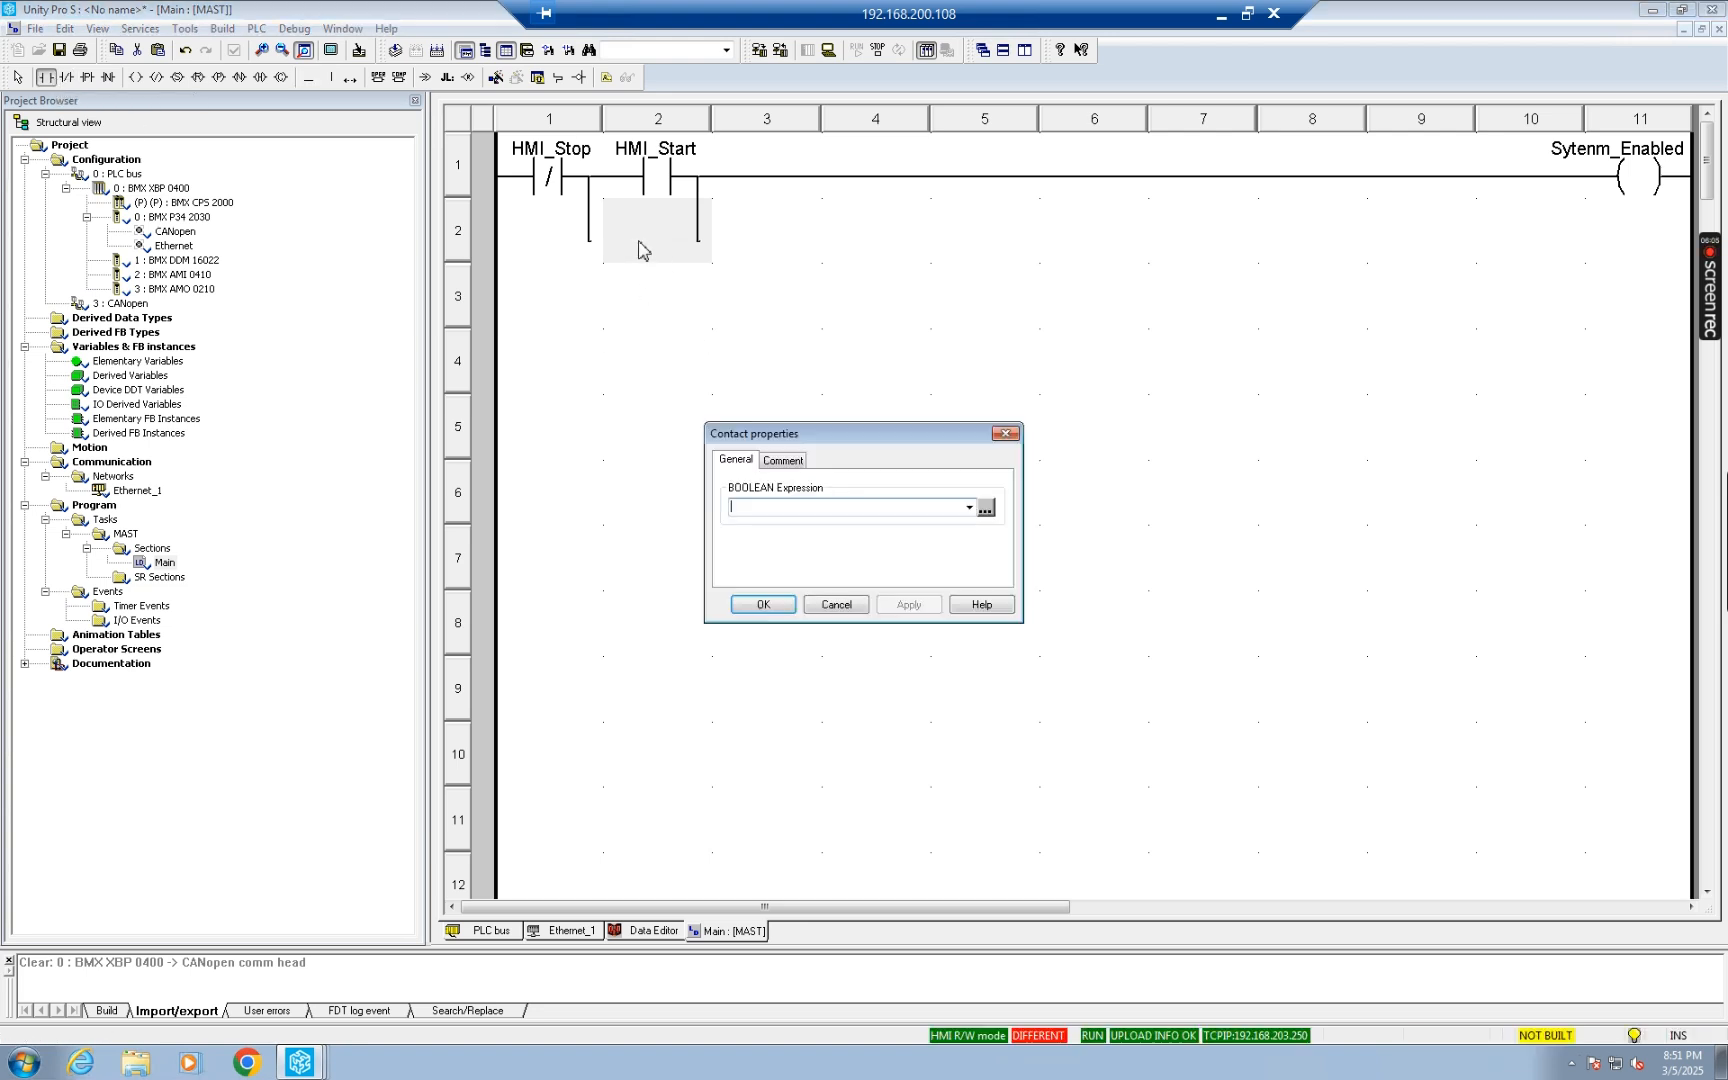
left_click(985, 508)
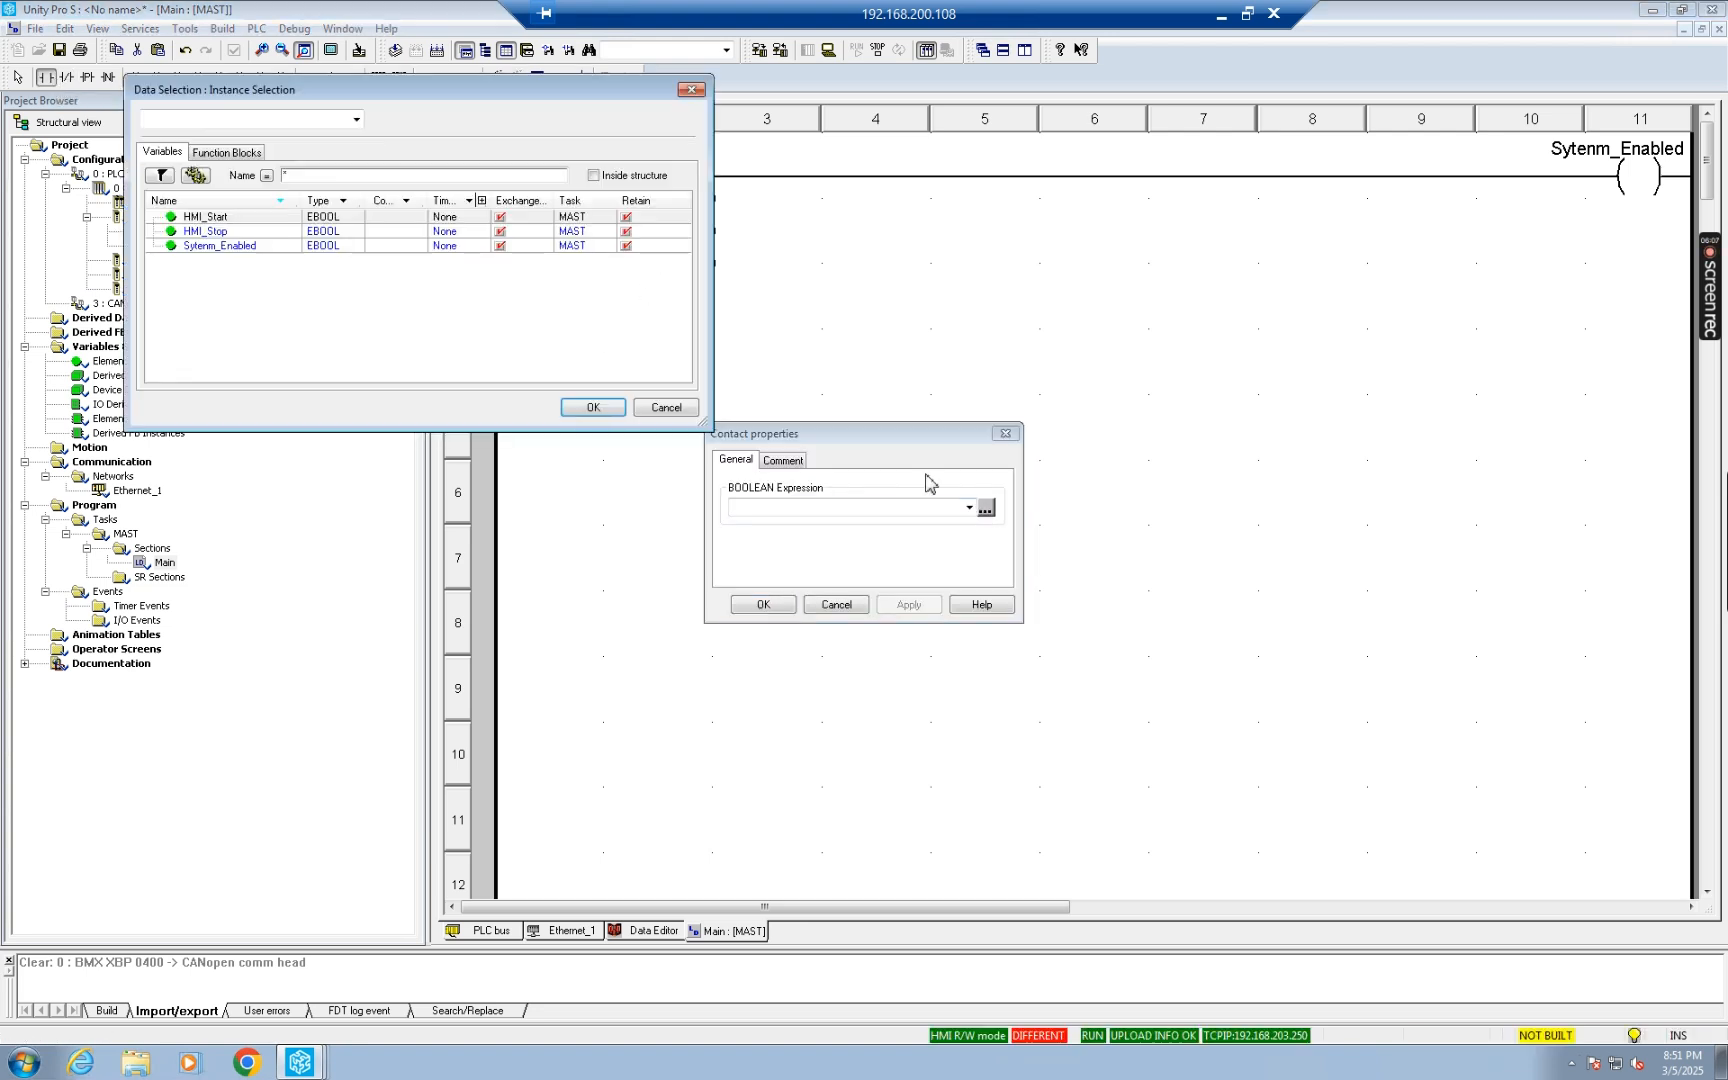
left_click(226, 247)
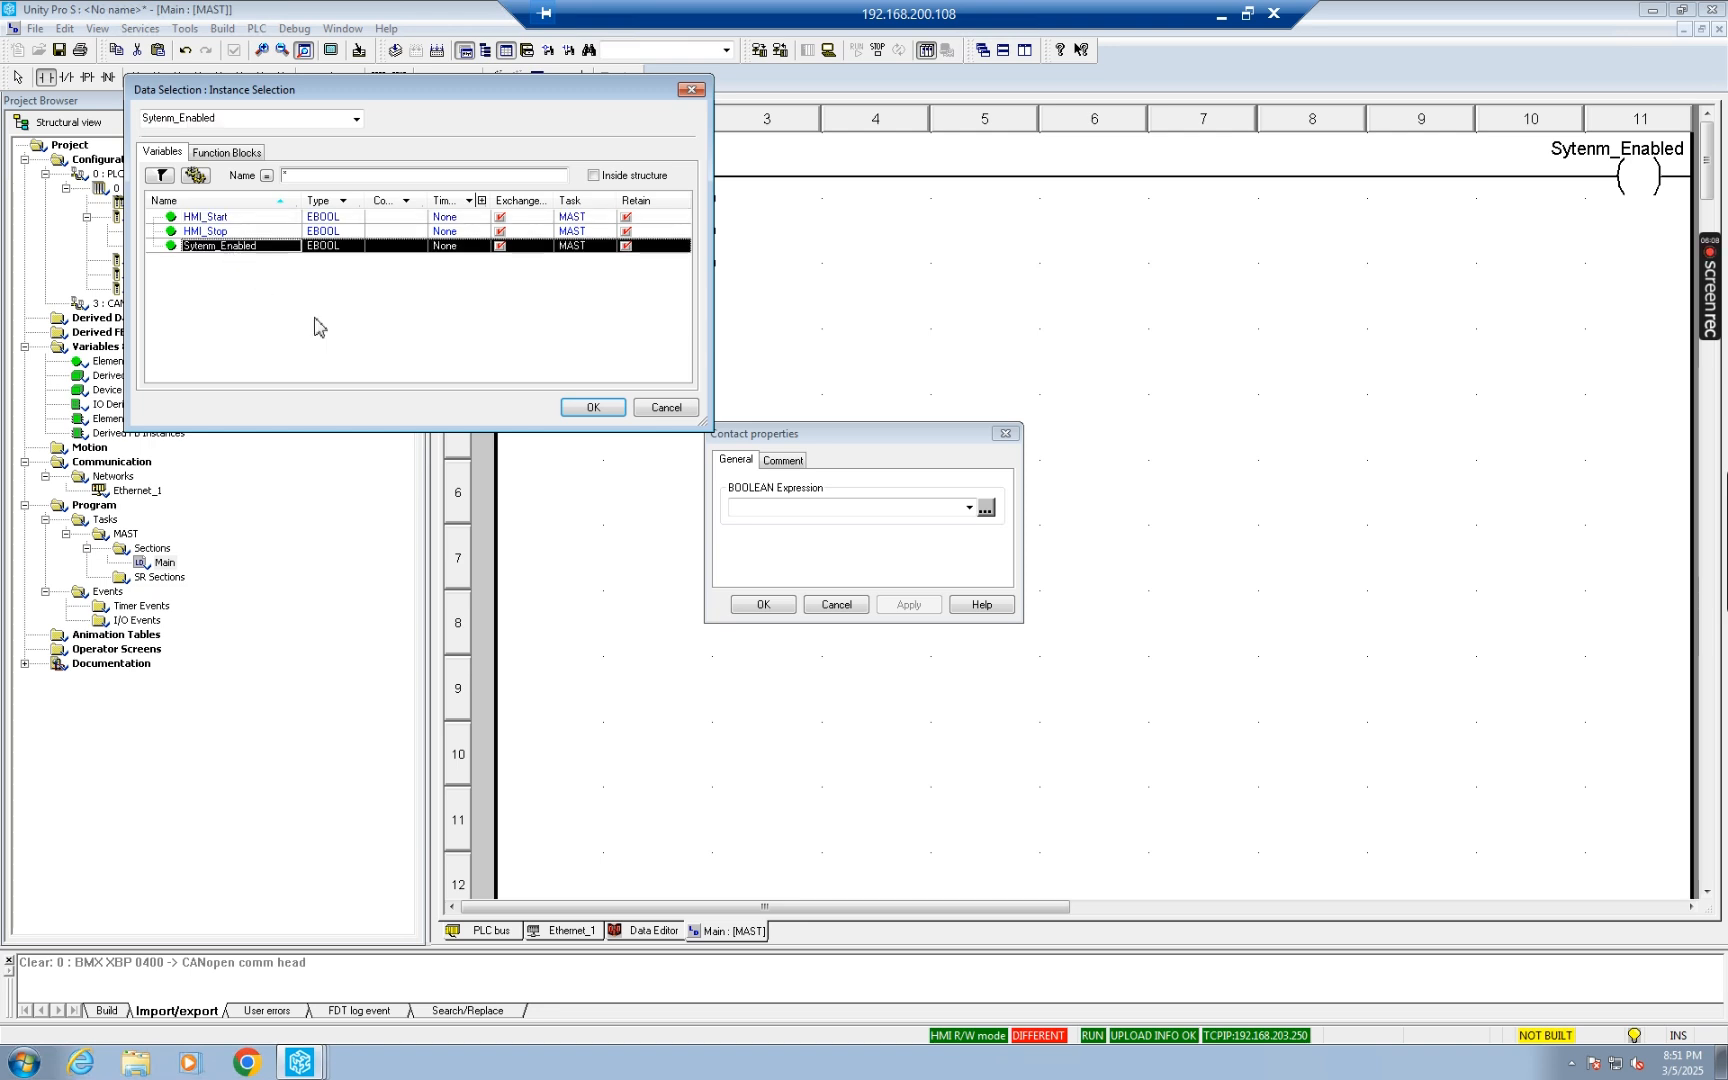
left_click(594, 408)
left_click(908, 605)
left_click(763, 605)
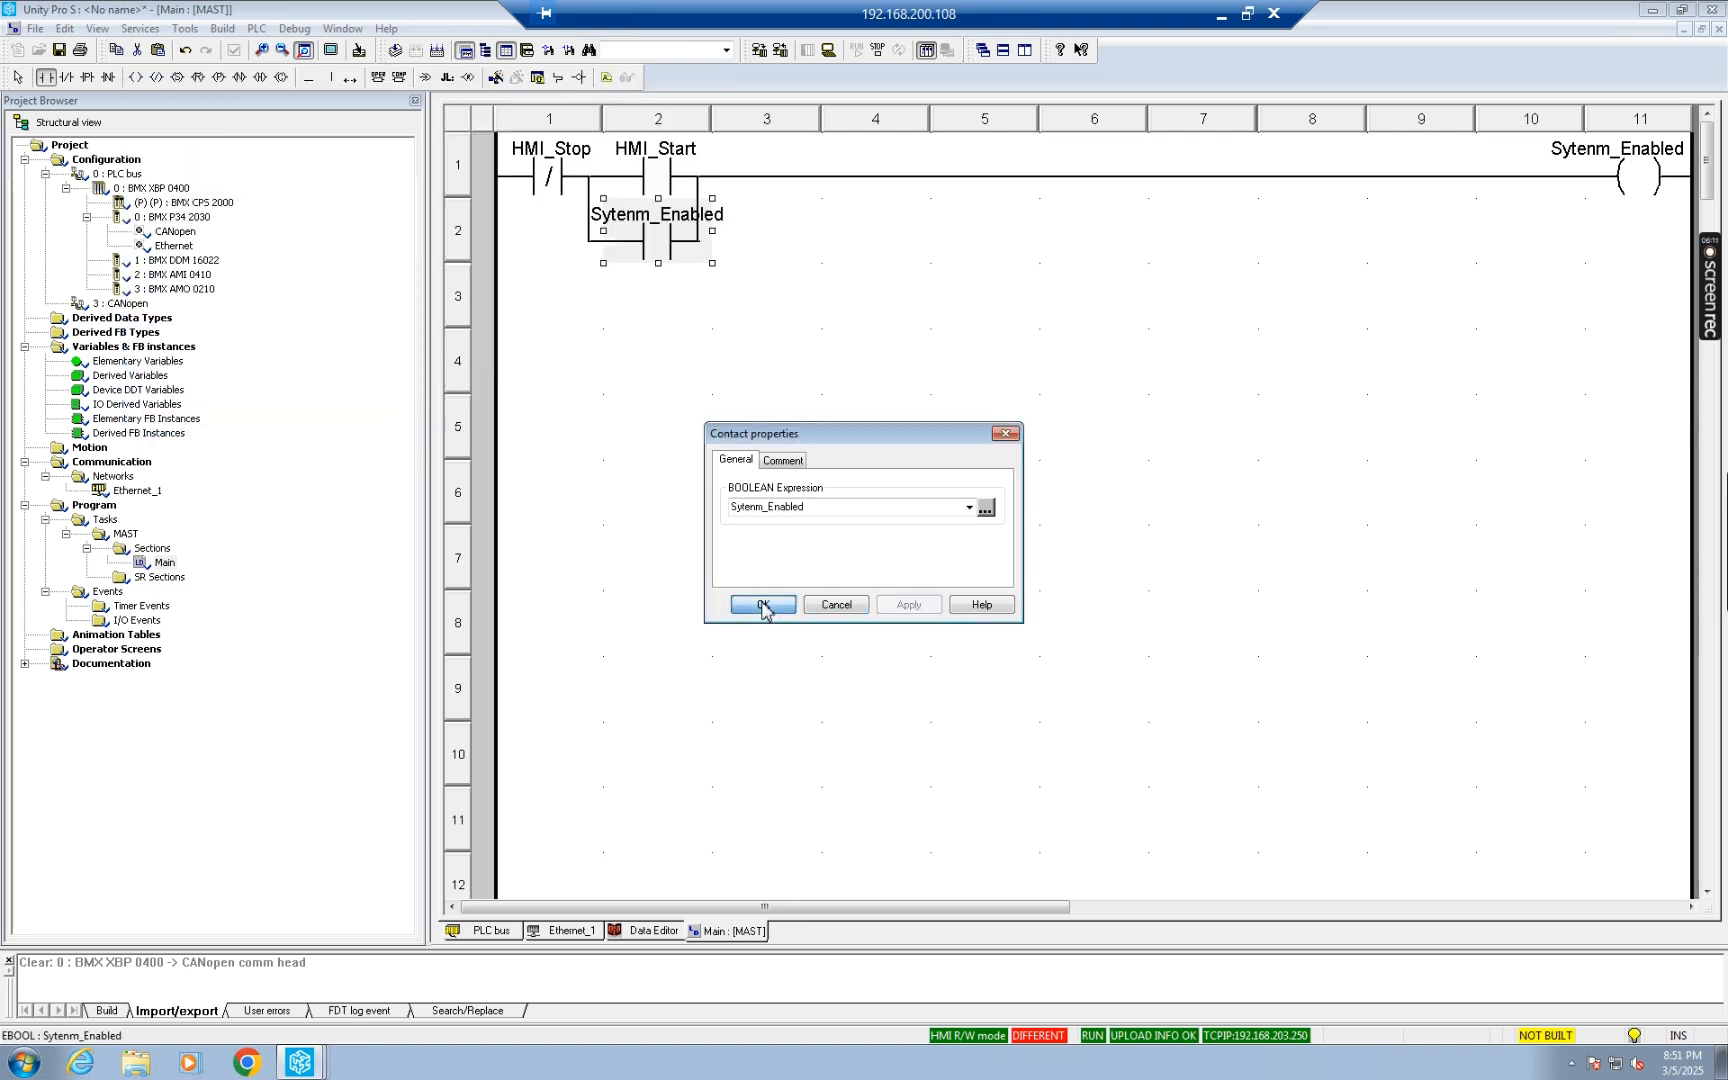
Step: Start a new rung with a normally open contact assigned to Sytenm_Enabled at row 3, column 1
left_click(45, 78)
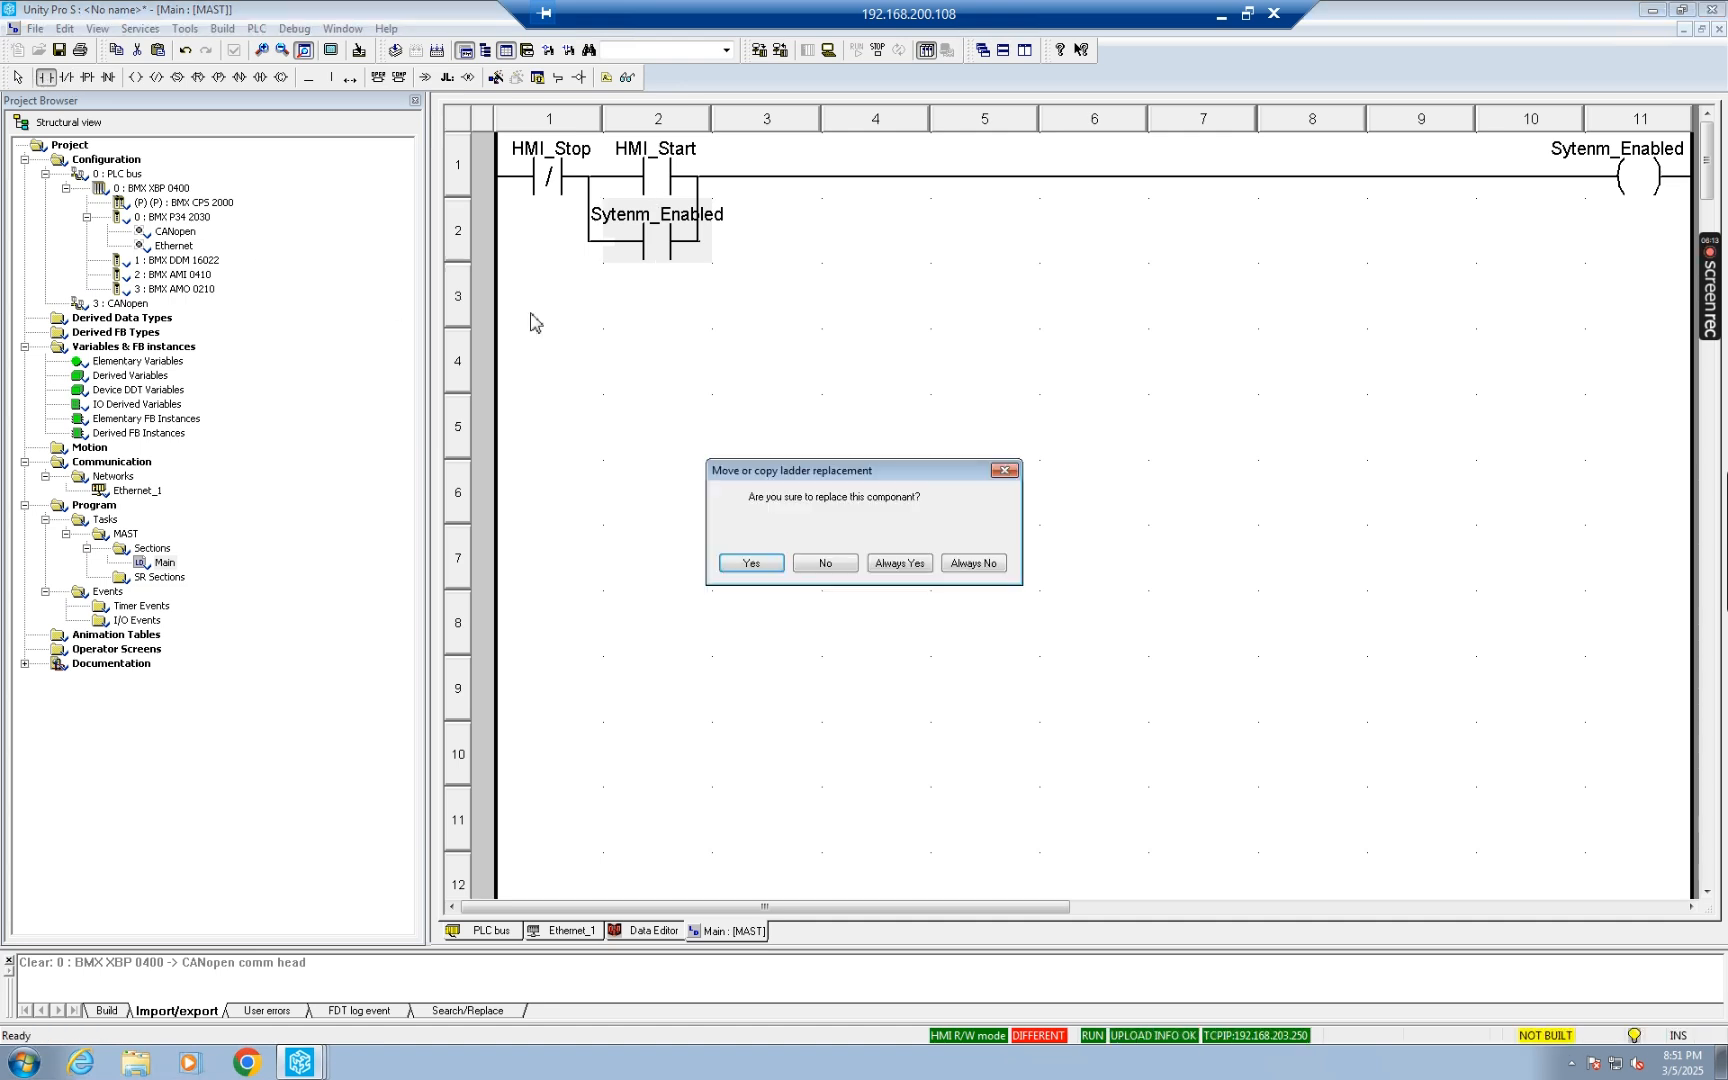
left_click(1005, 470)
left_click(530, 296)
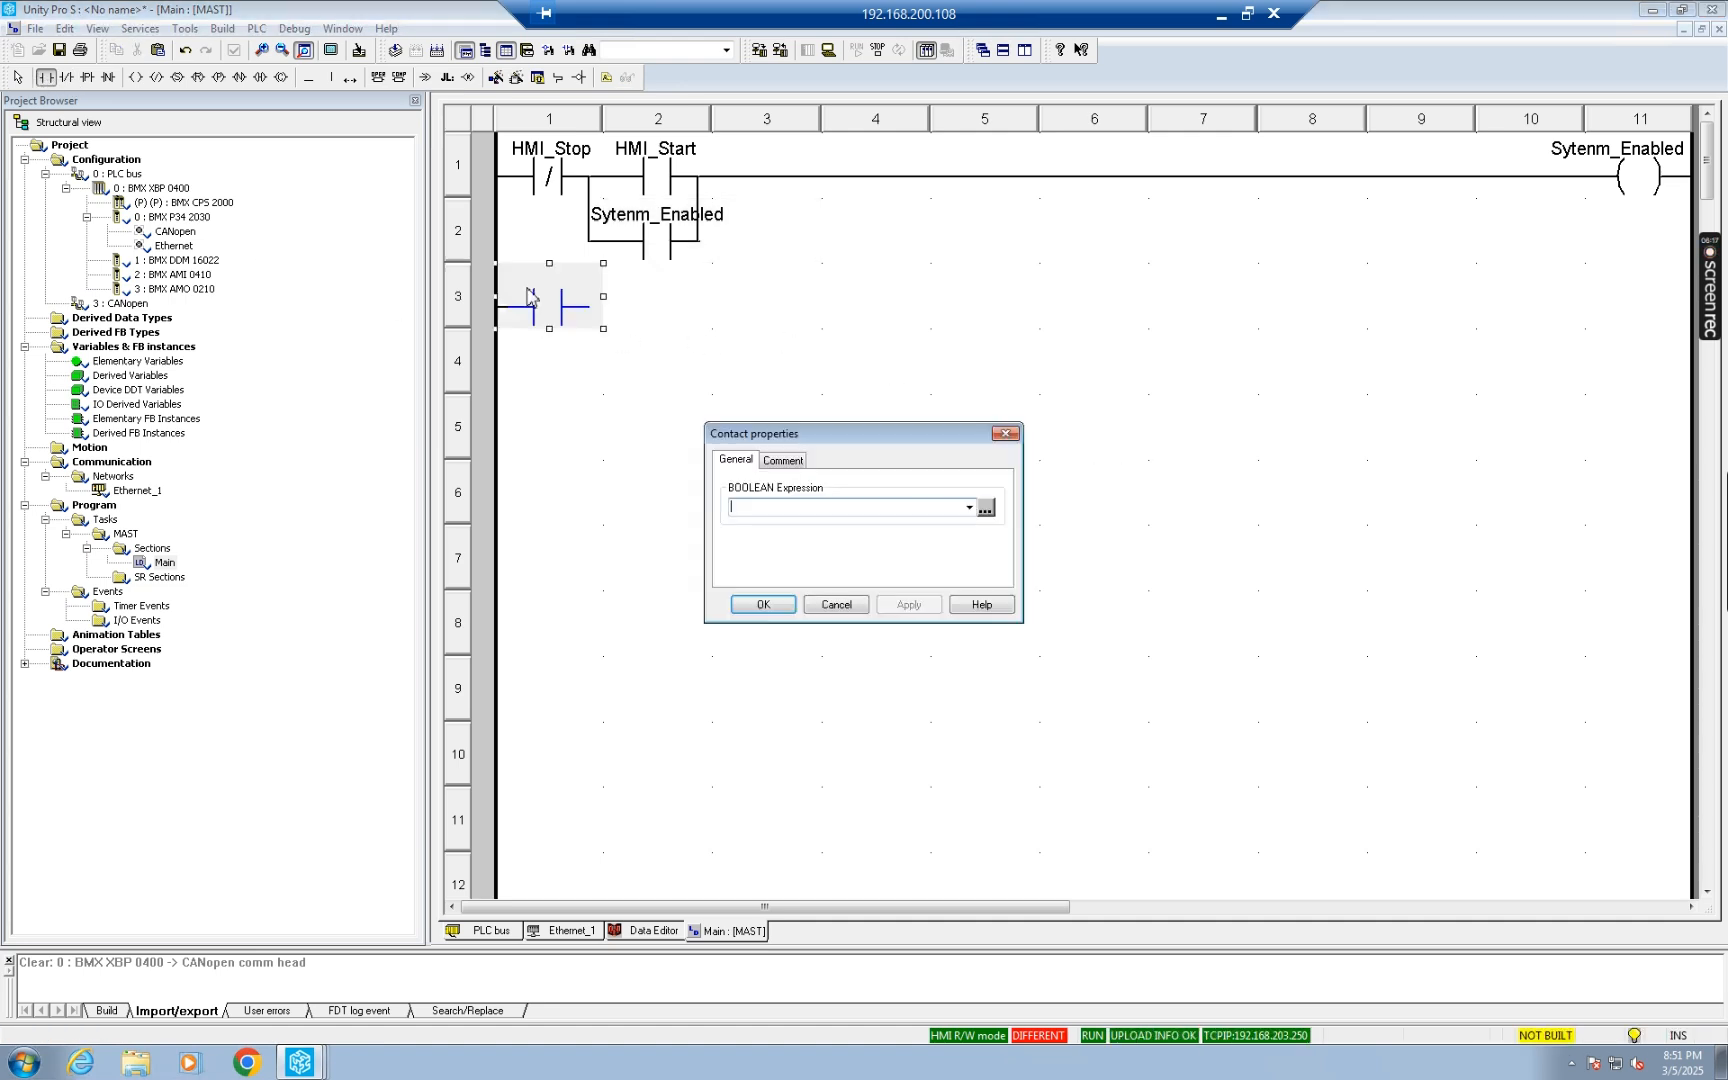
left_click(971, 509)
left_click(875, 527)
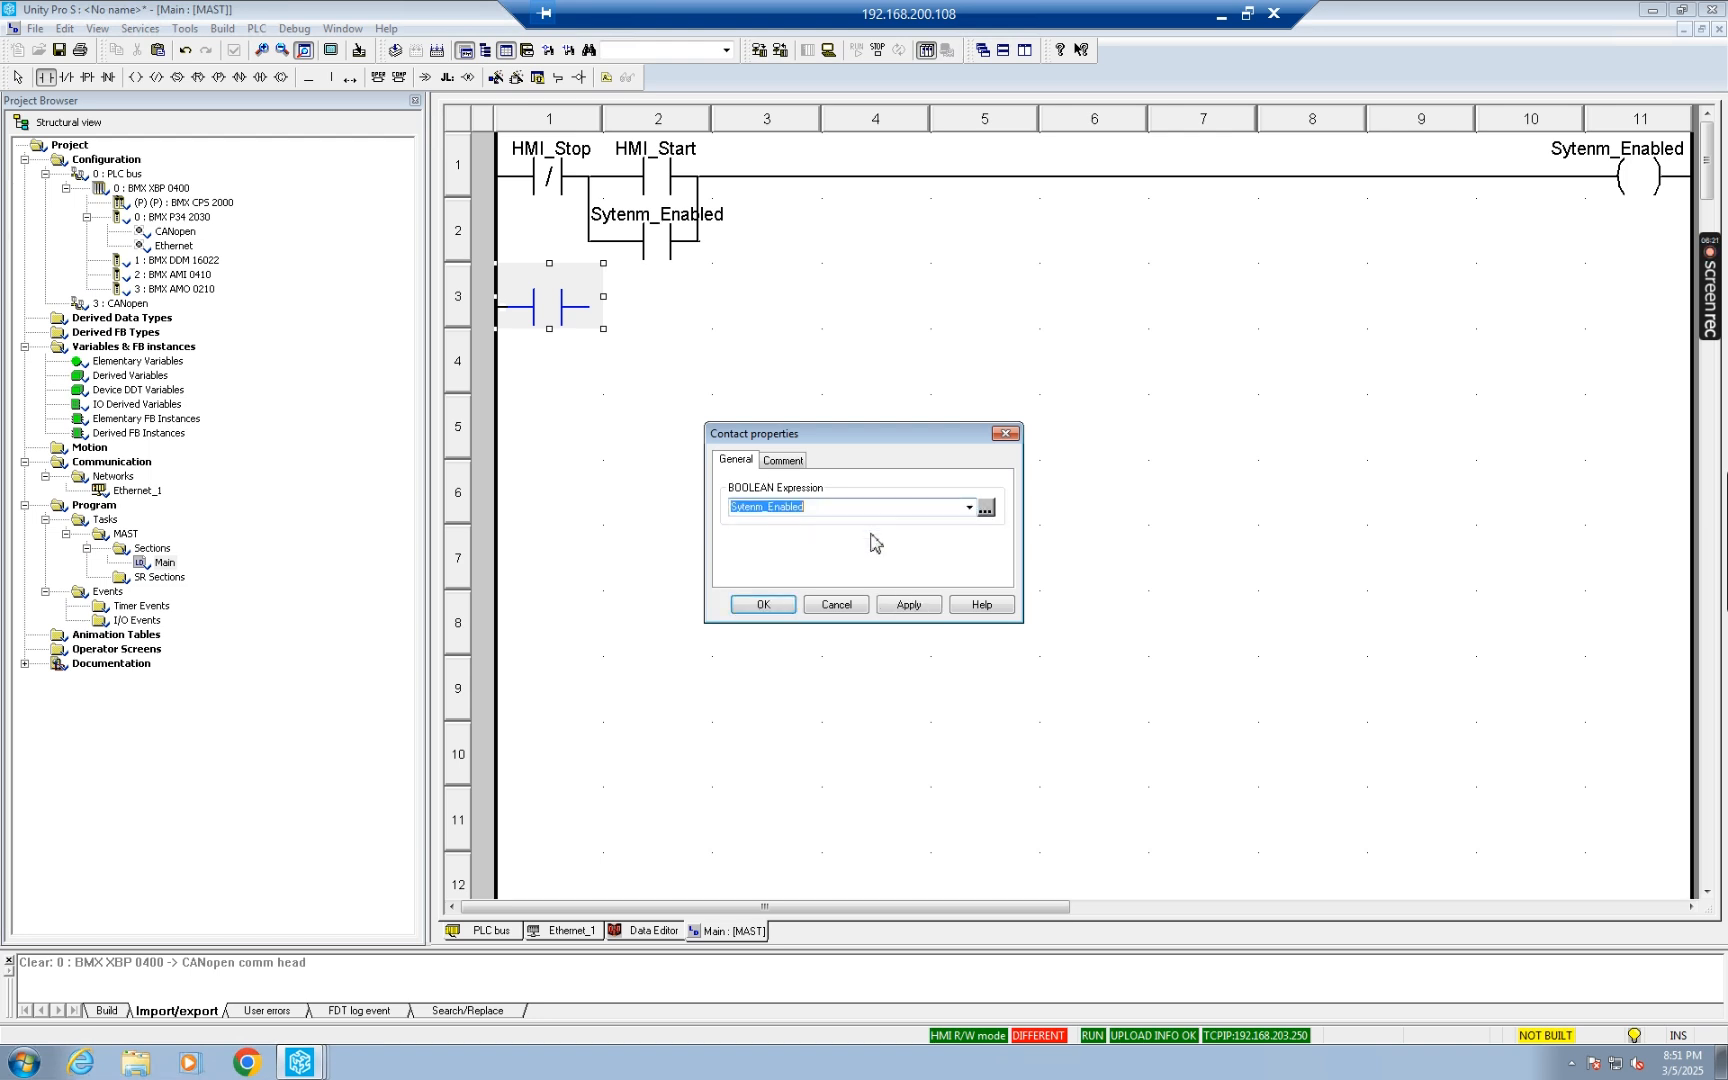
left_click(908, 604)
left_click(763, 605)
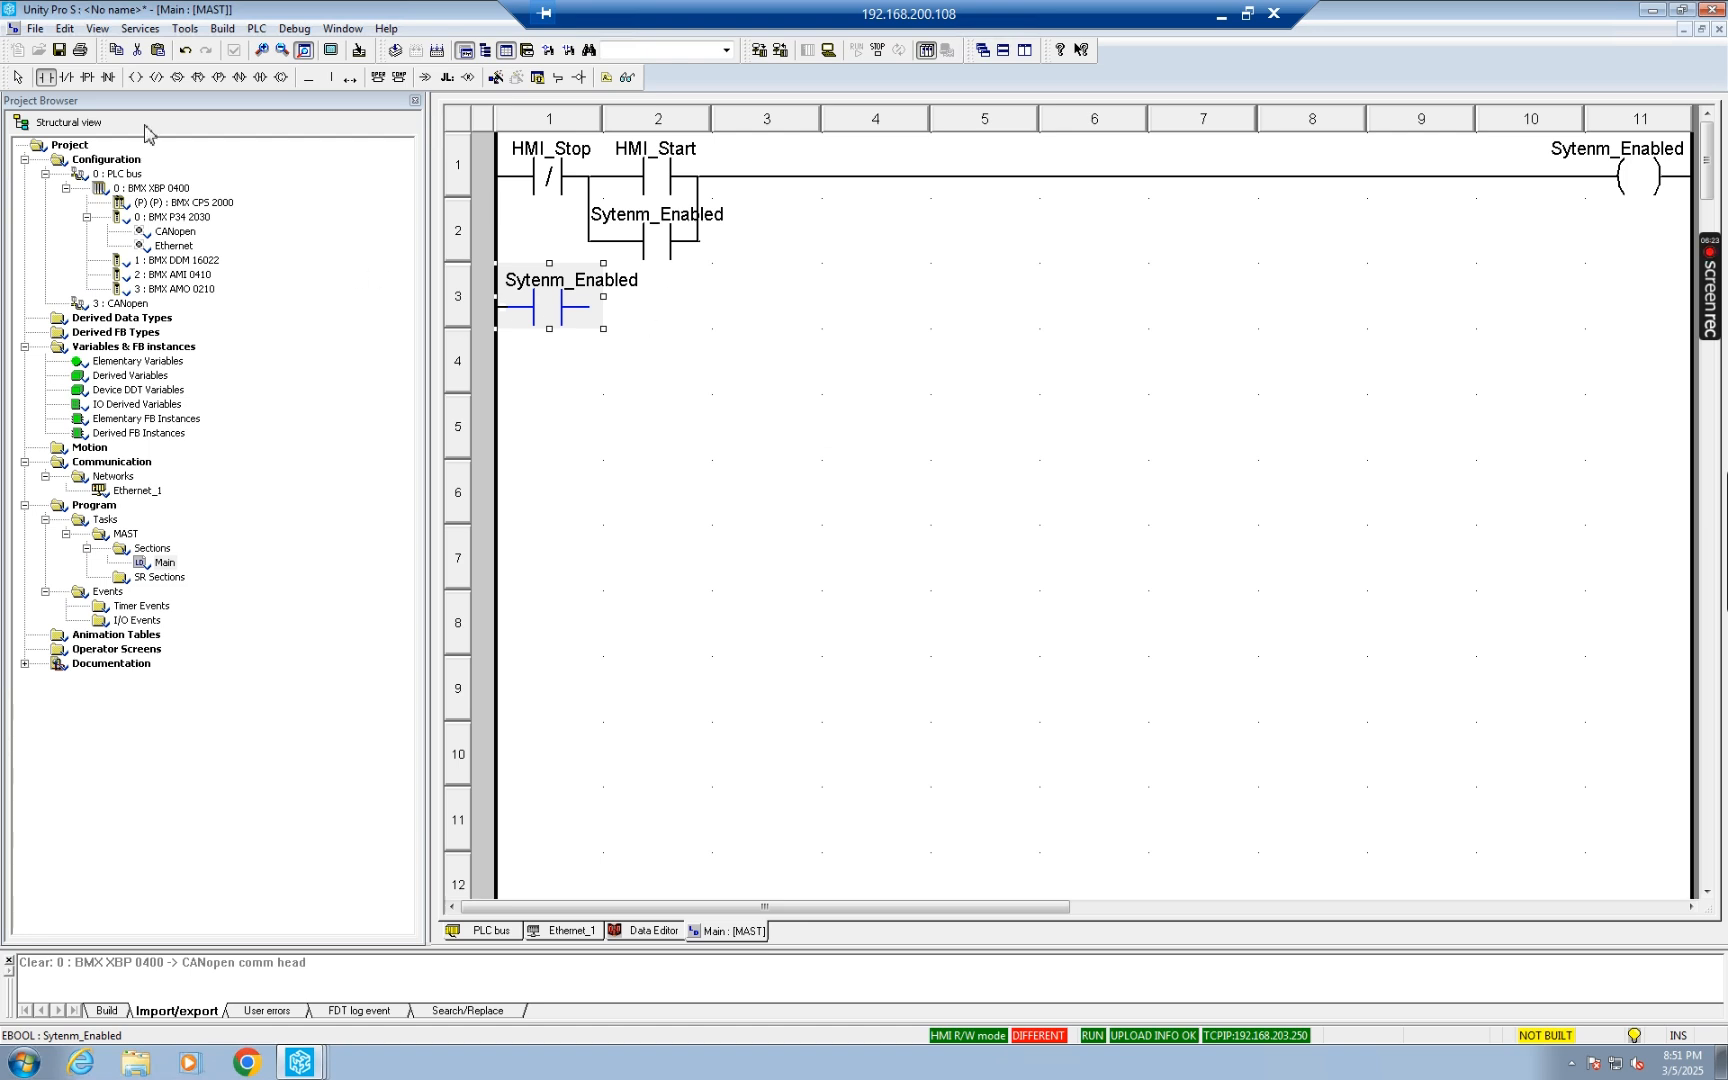
Step: Add a coil assigned to %Q0.1.16 at the end of row 3, in column 11
left_click(135, 77)
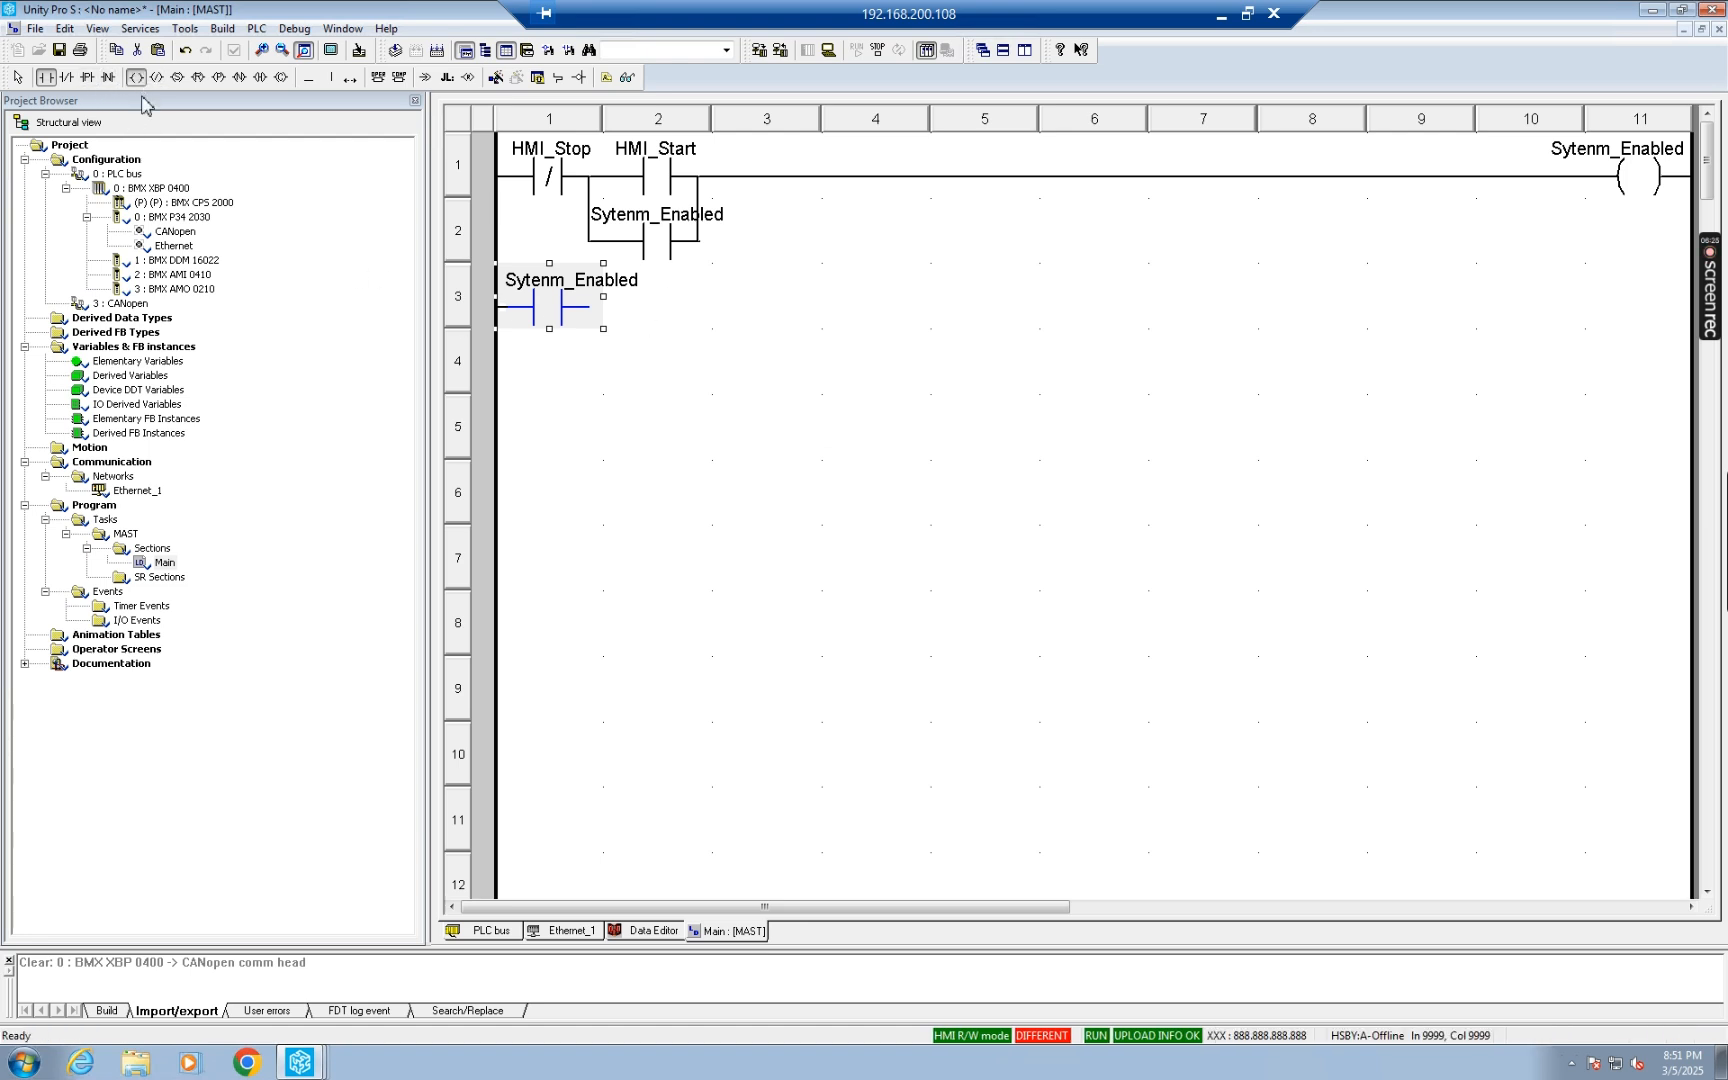
left_click(1638, 296)
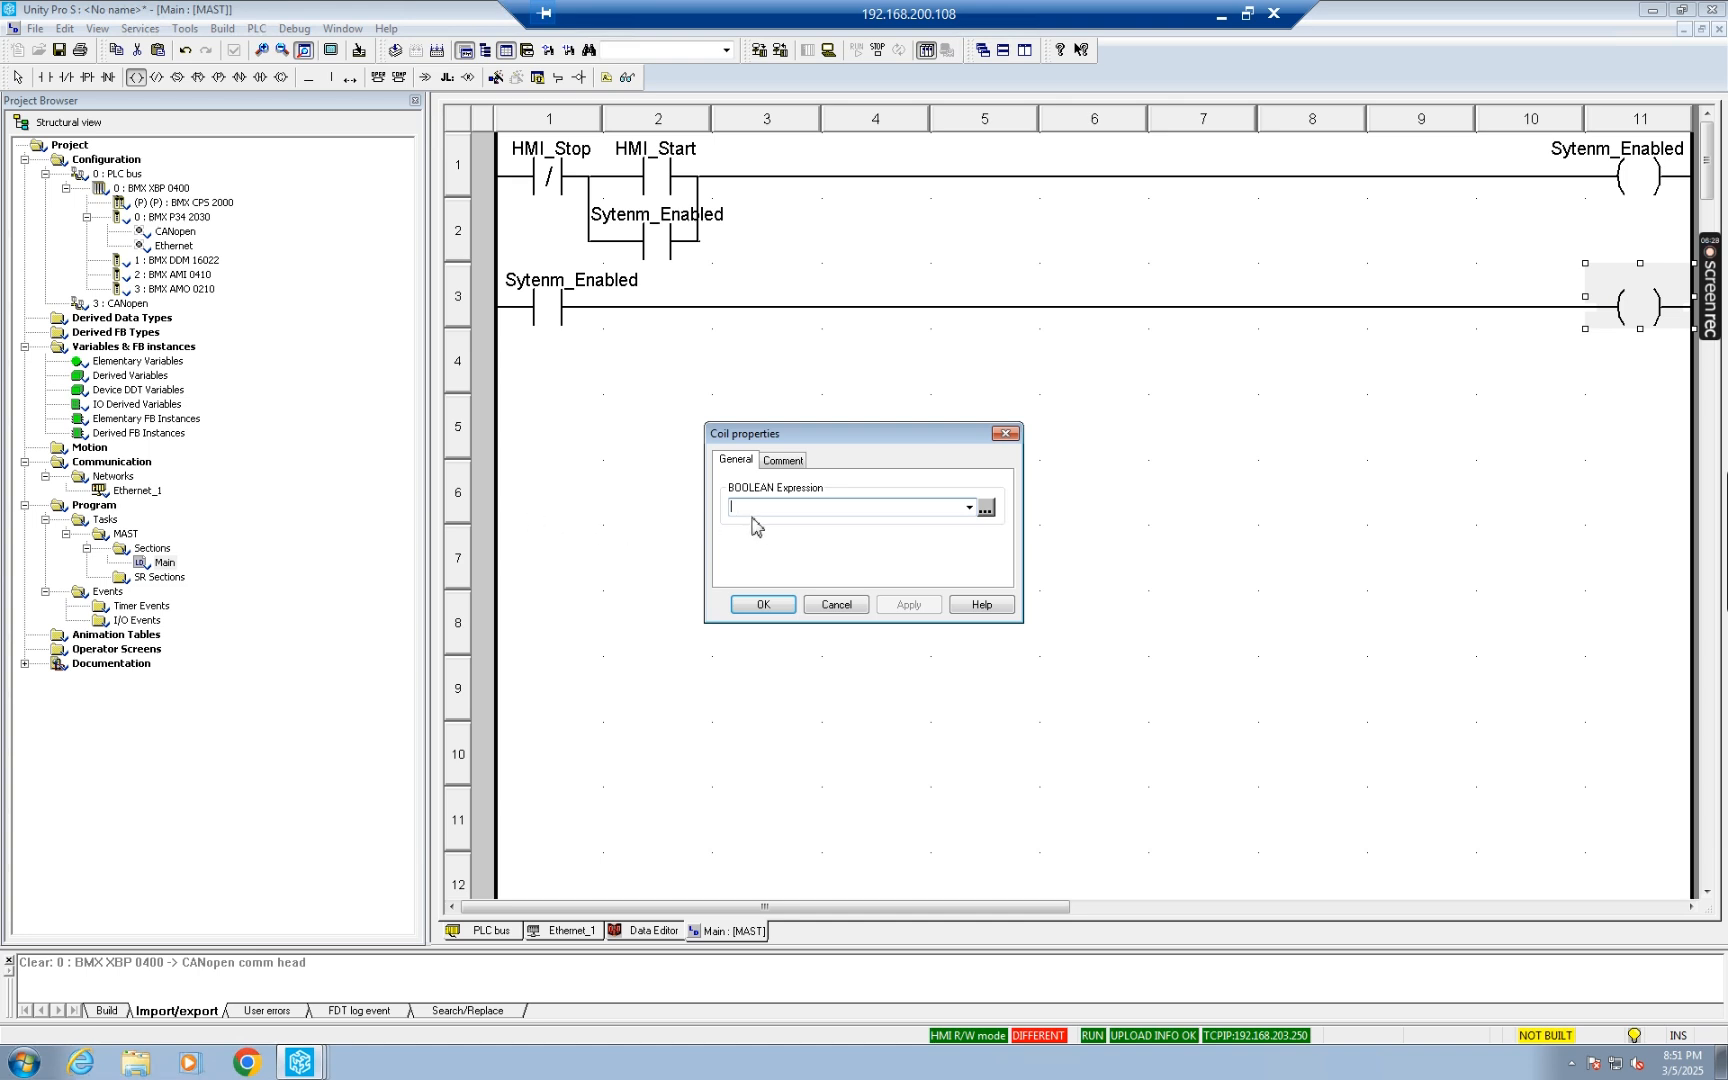
type("%Q0.1.16")
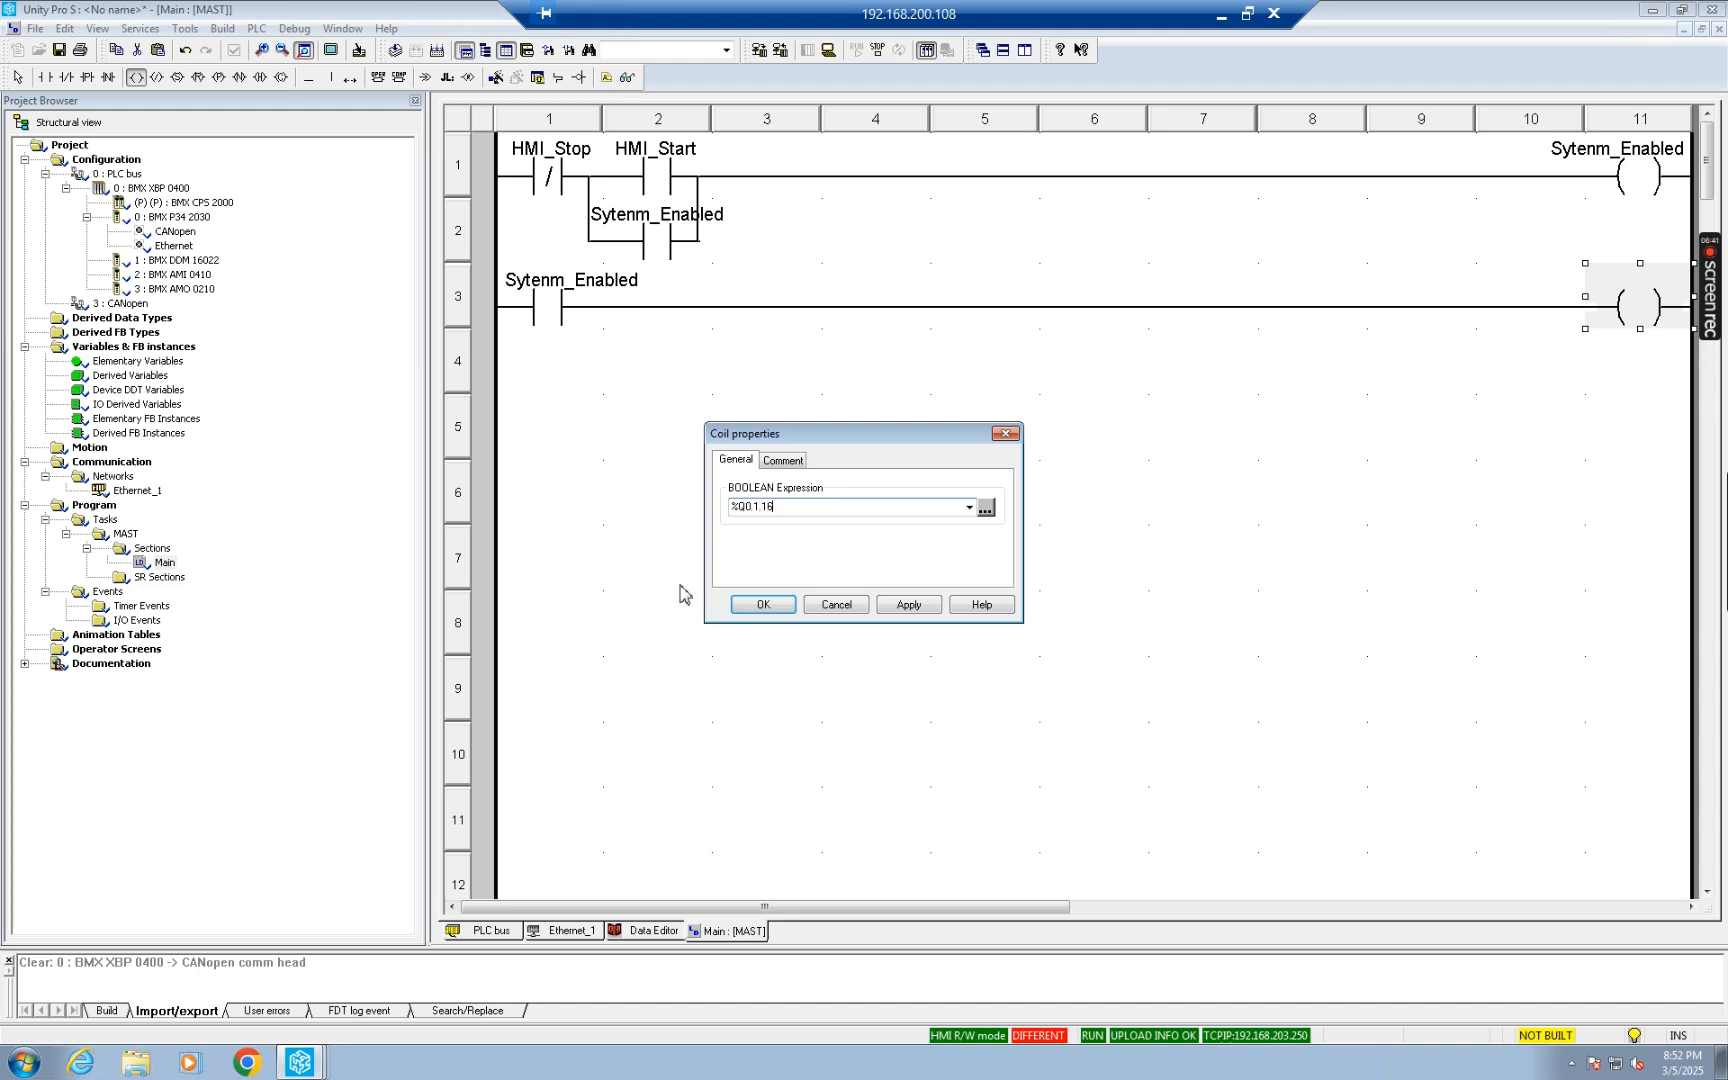
left_click(906, 605)
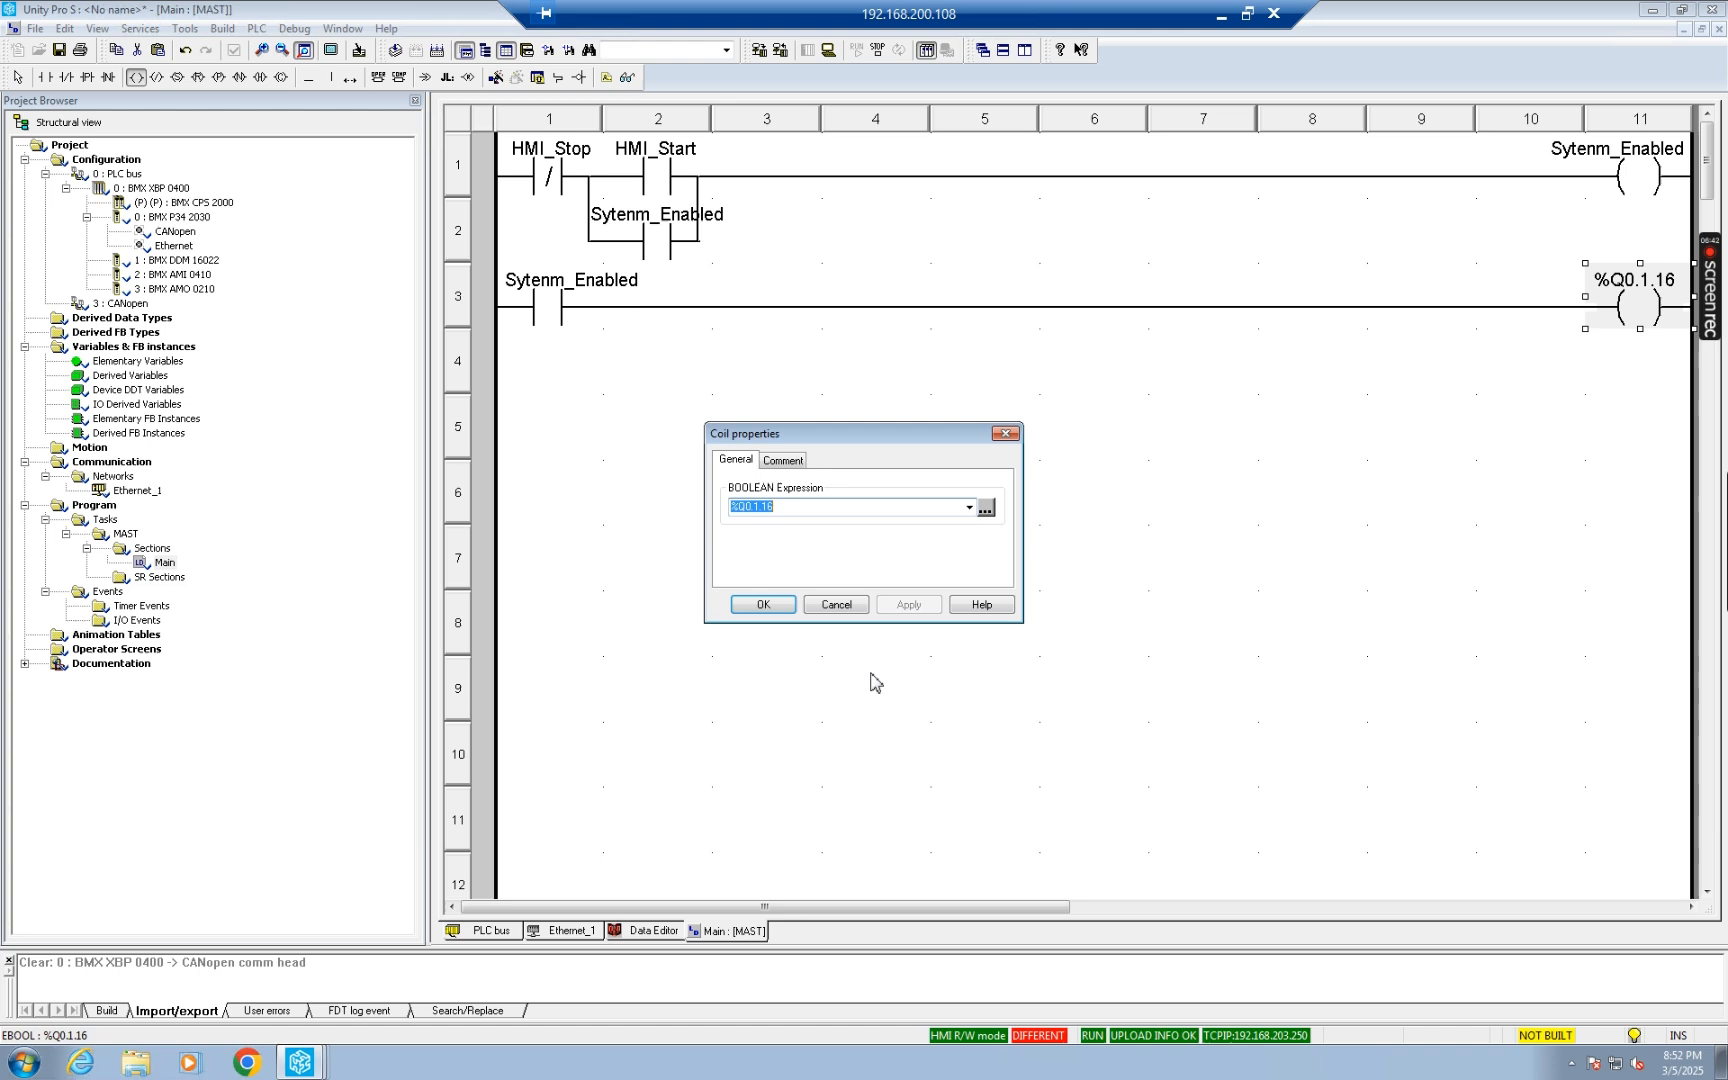
left_click(764, 605)
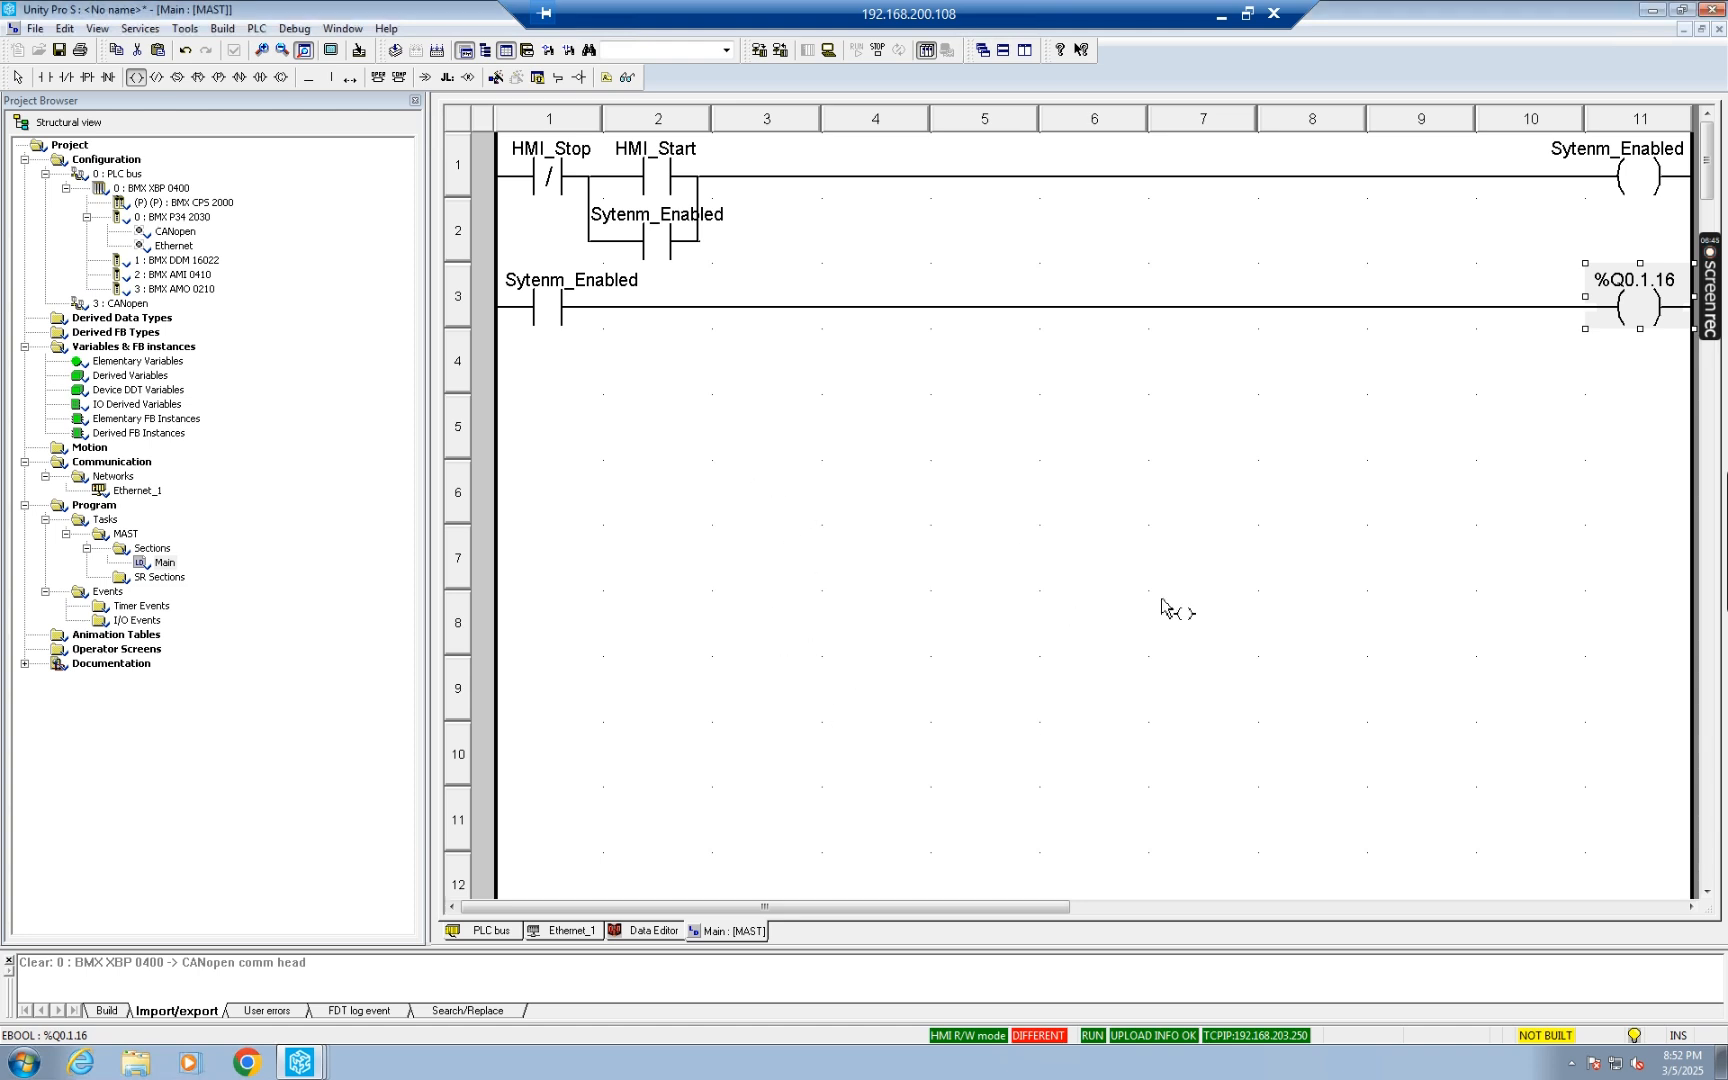
Step: Analyze the project, and rebuild all and transfer it to the PLC, confirming the PLC stop
left_click(224, 30)
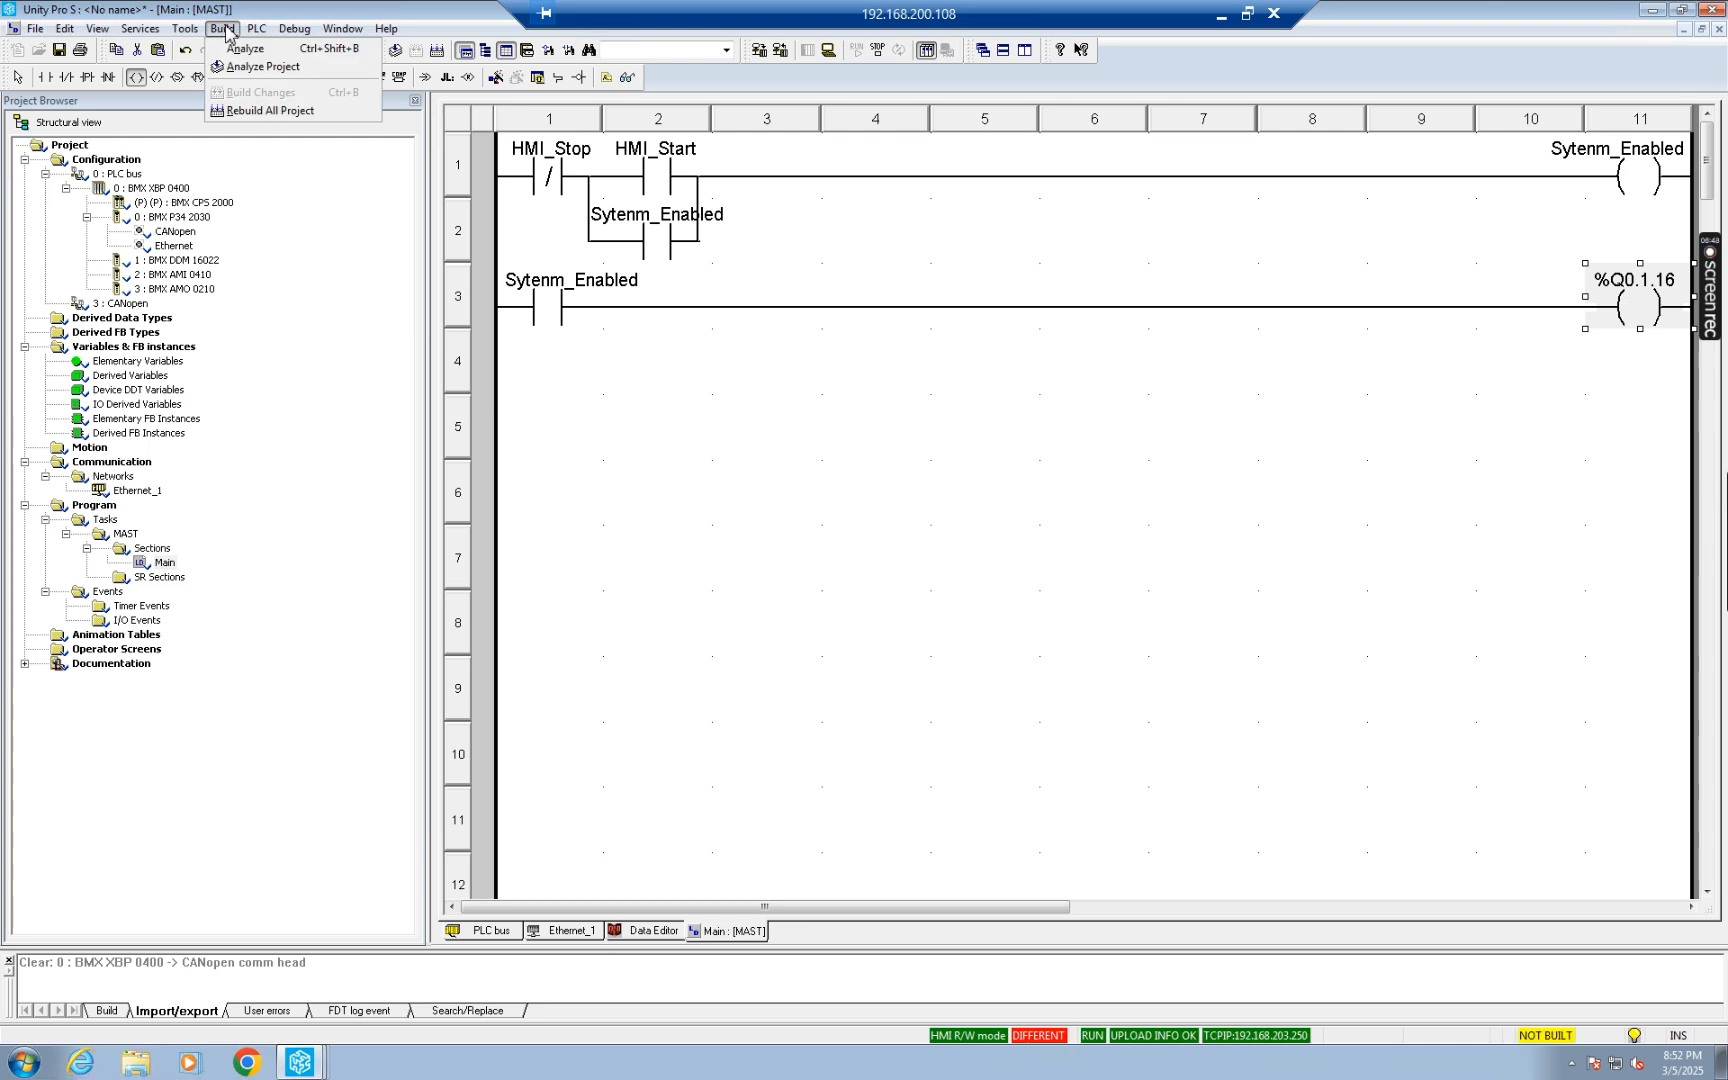
left_click(264, 67)
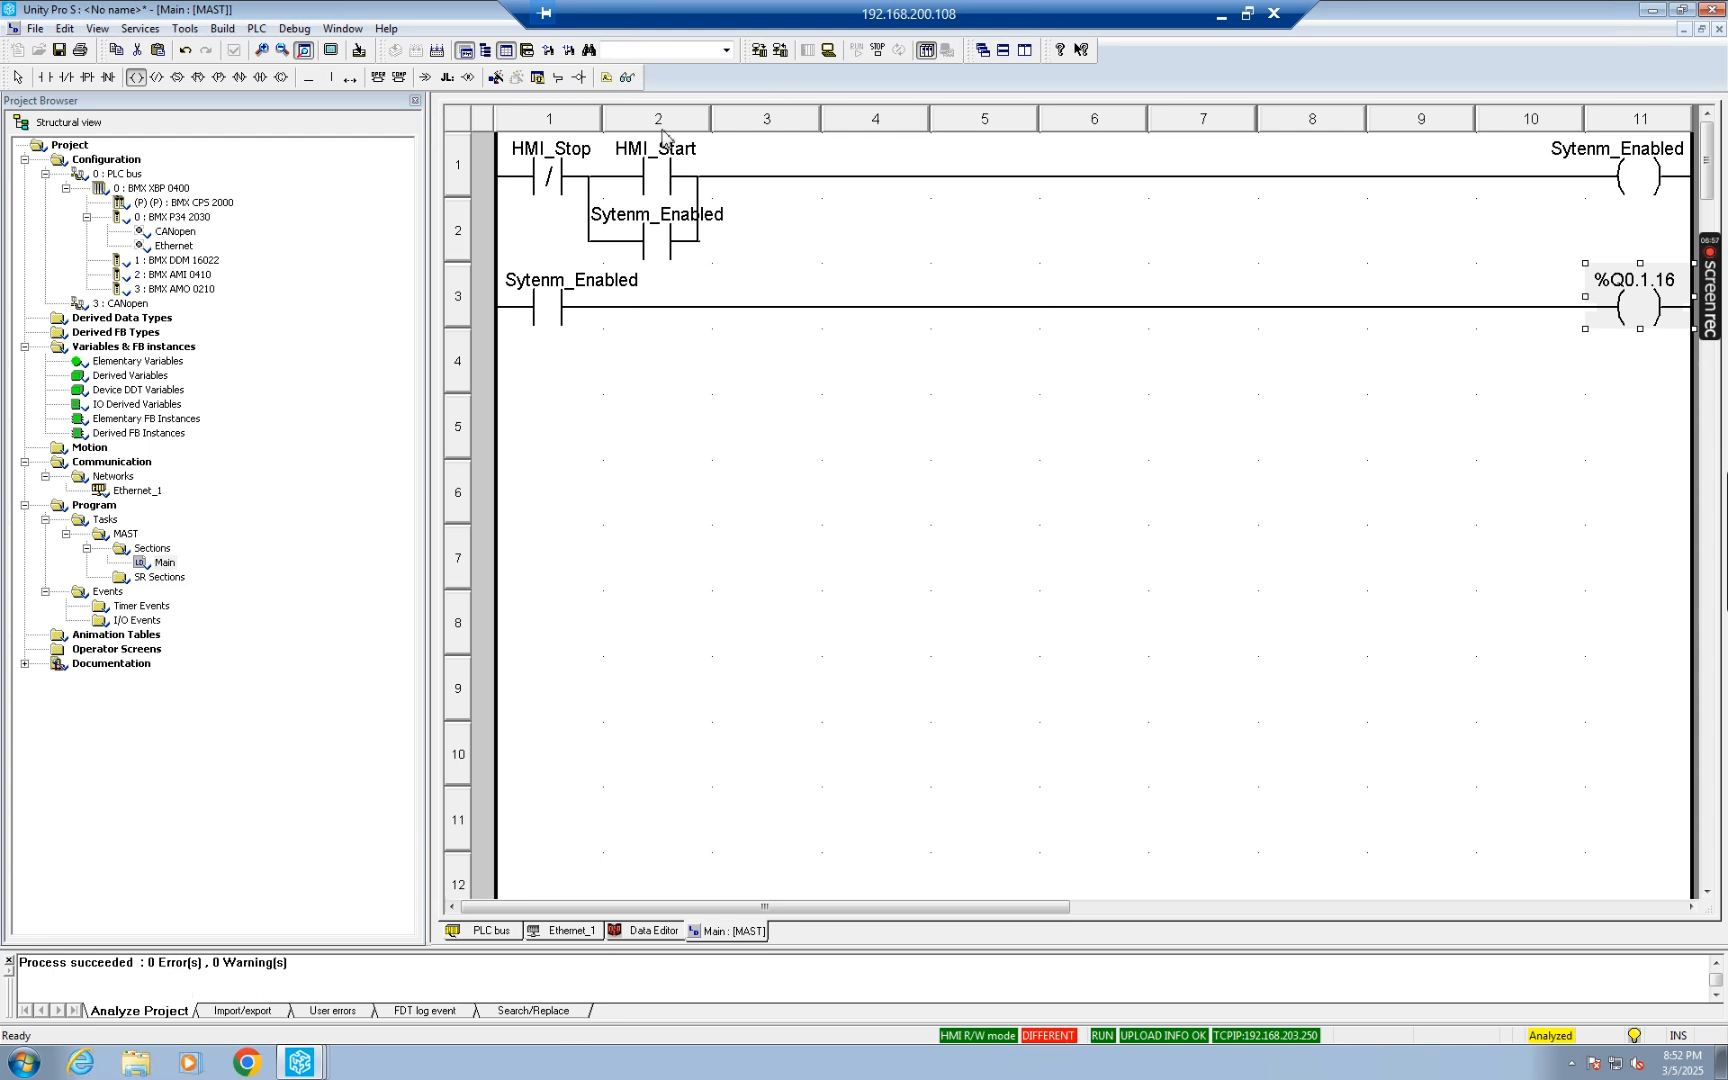
left_click(762, 55)
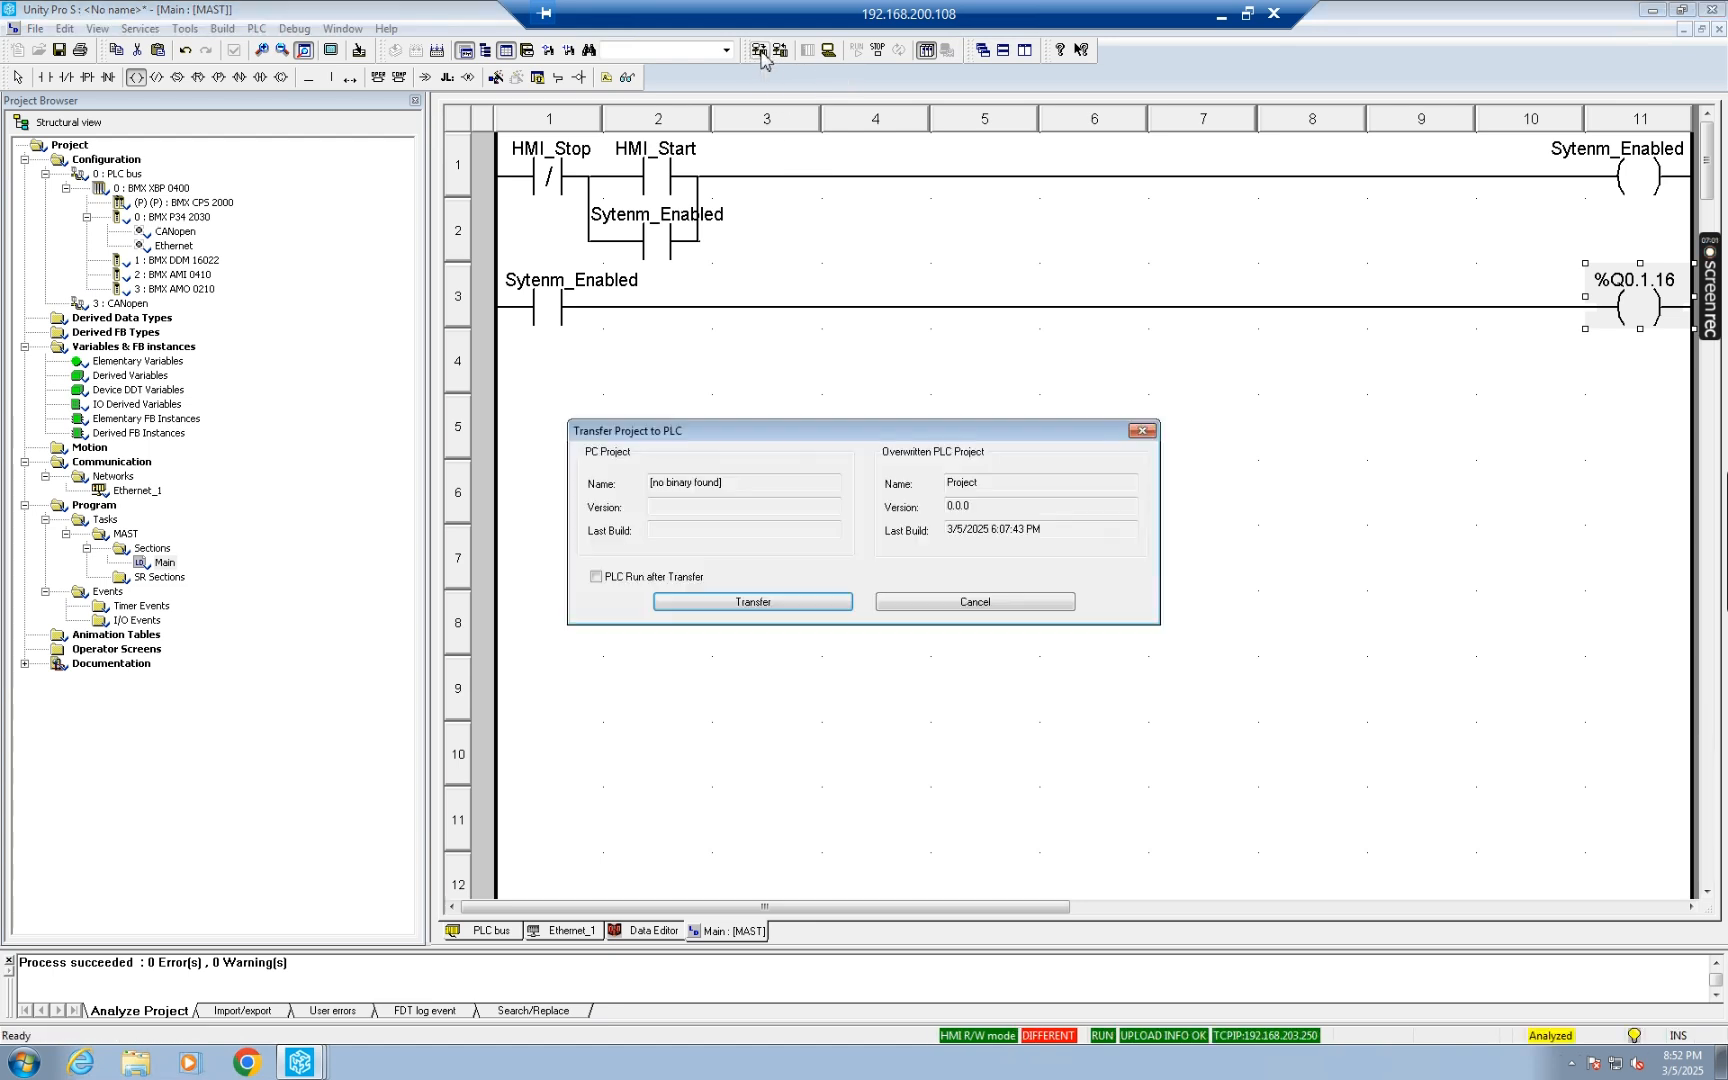
left_click(763, 605)
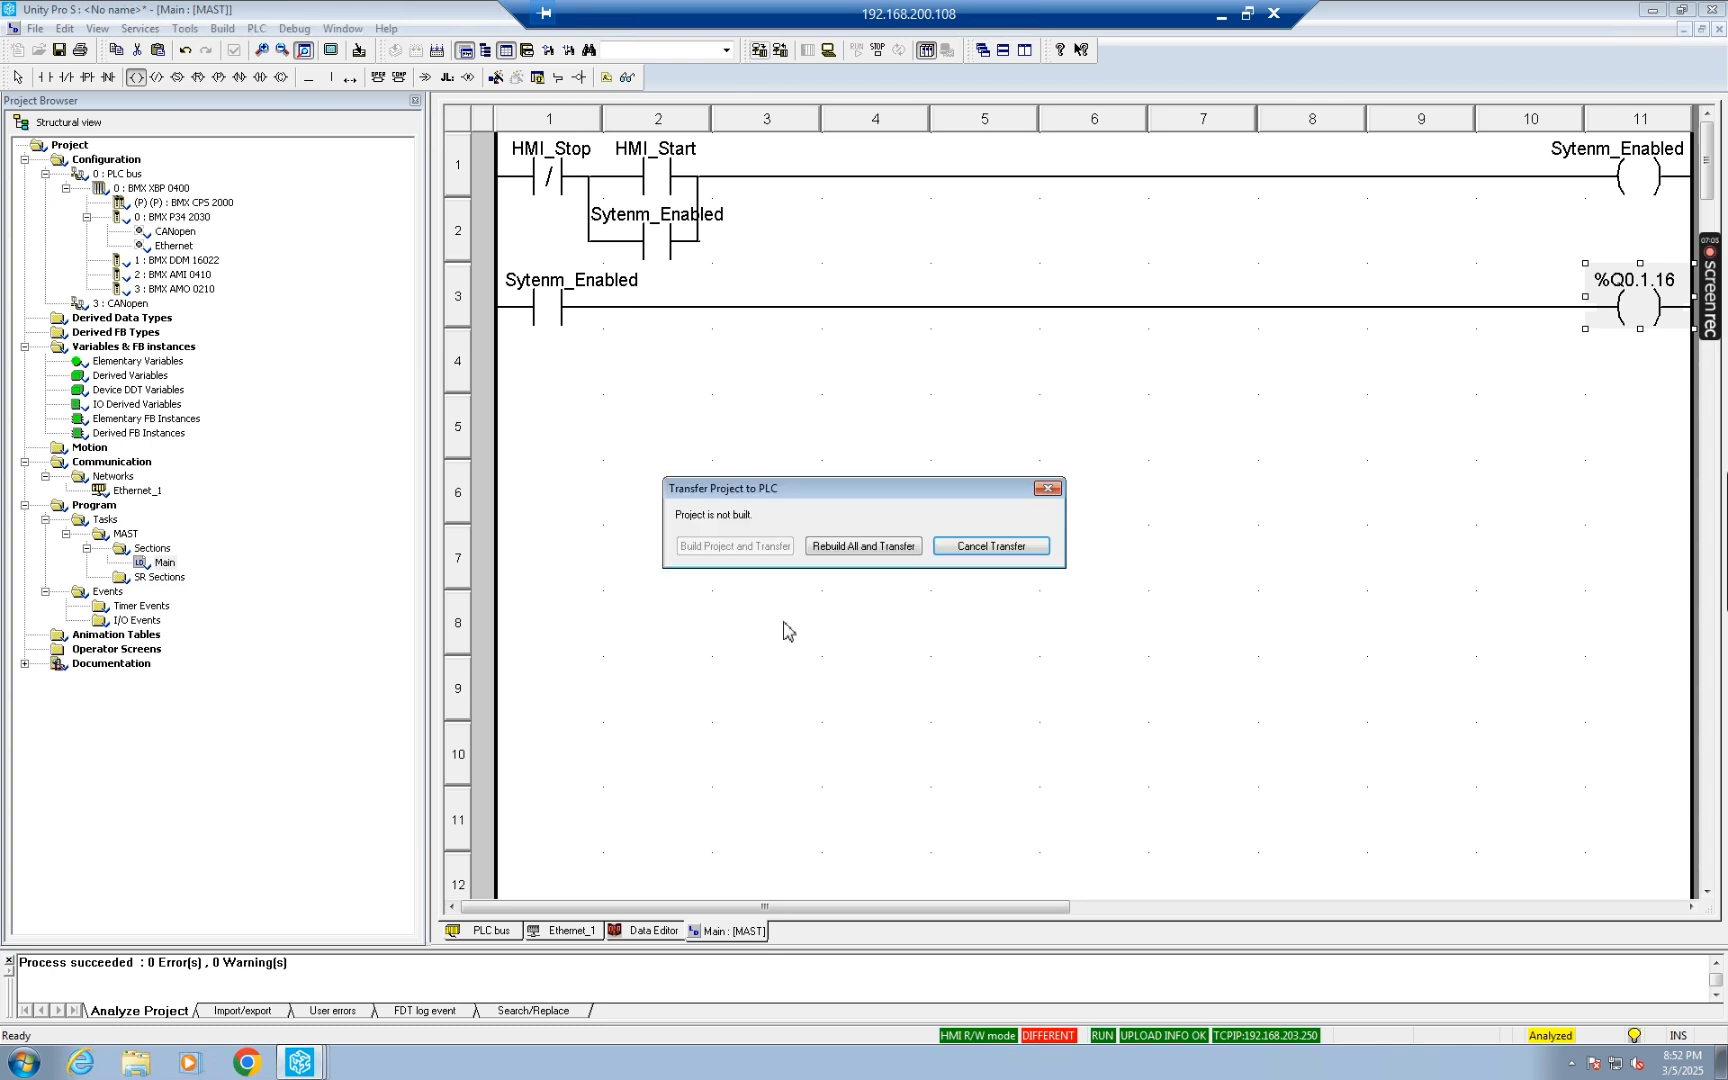
left_click(860, 546)
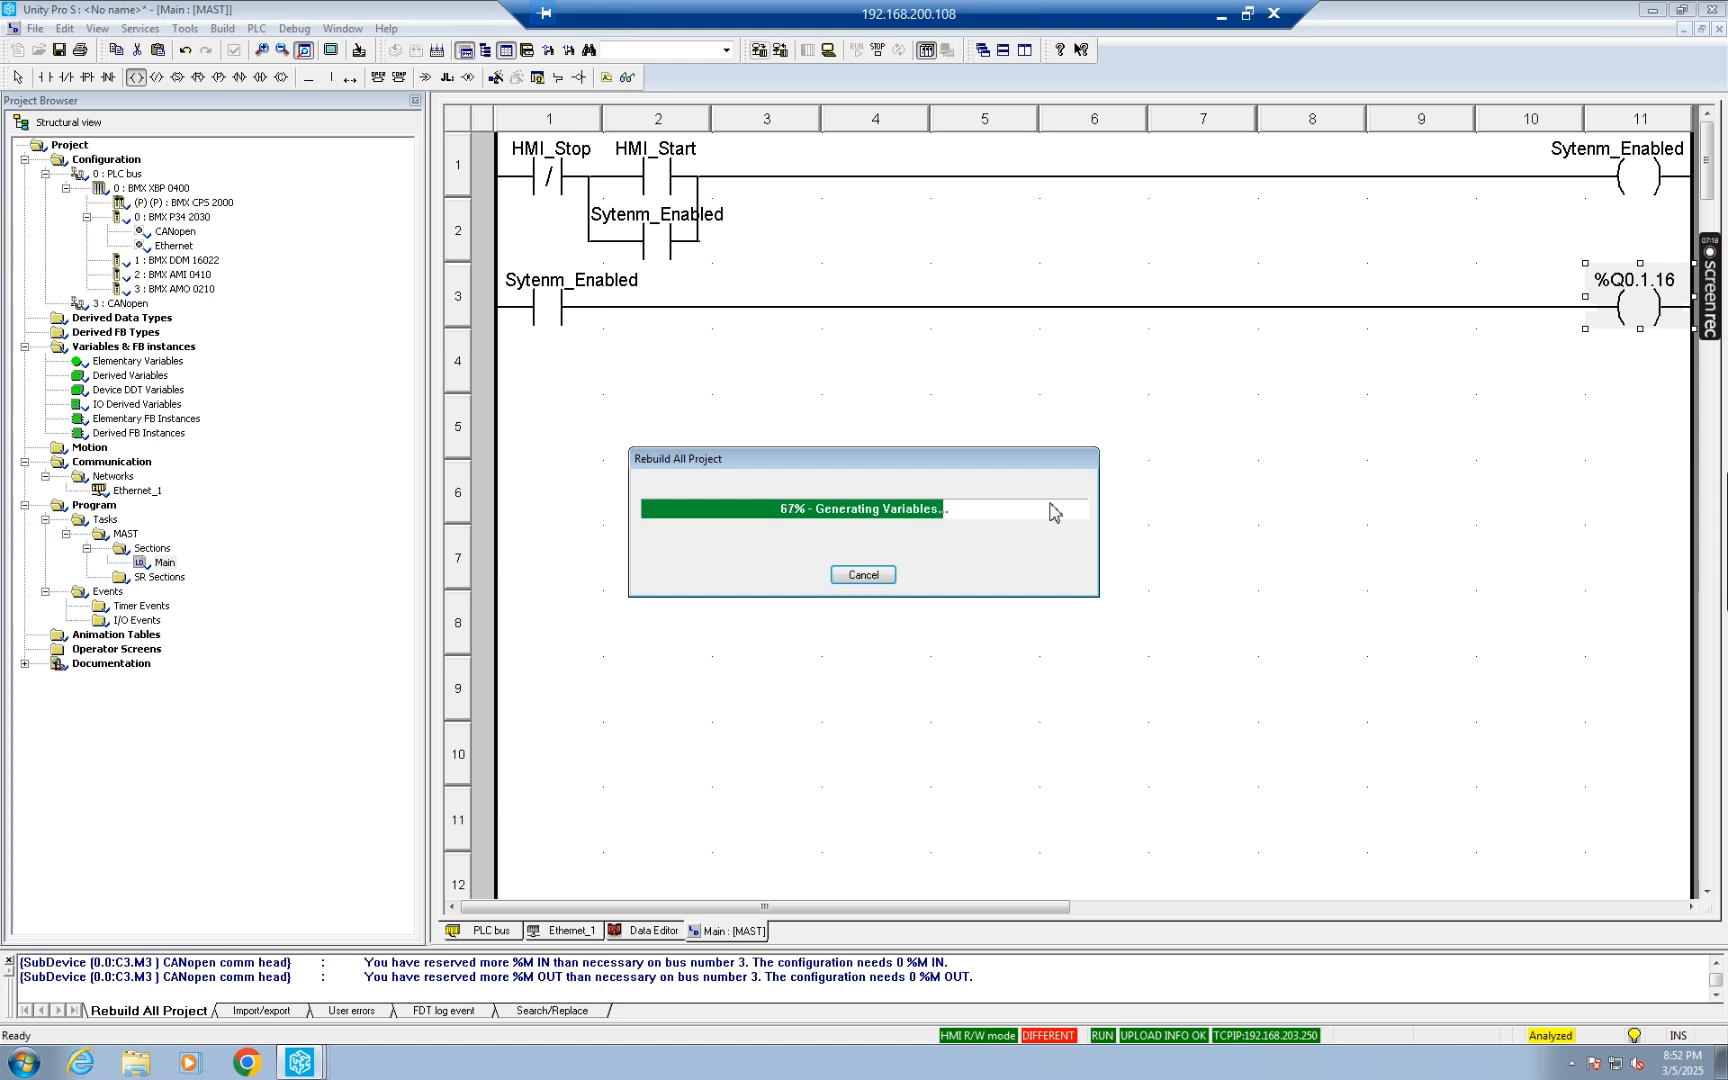
key("ctrl+shift+s")
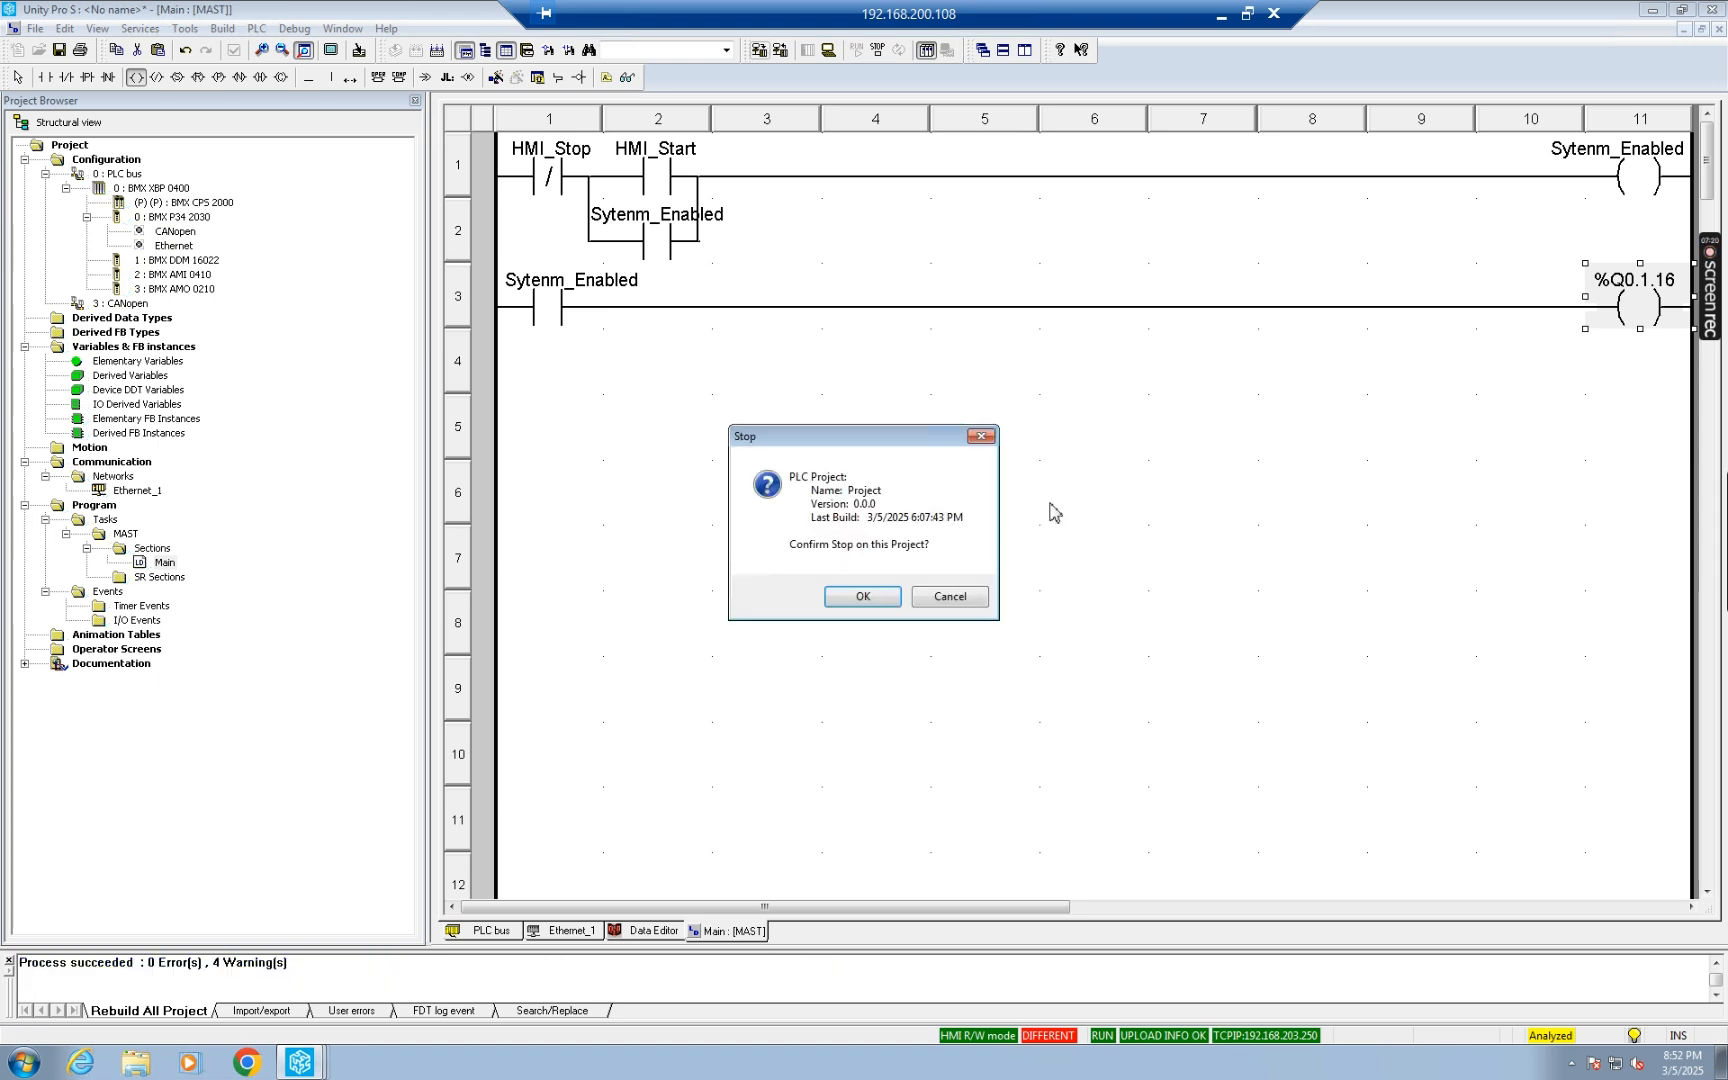
left_click(863, 597)
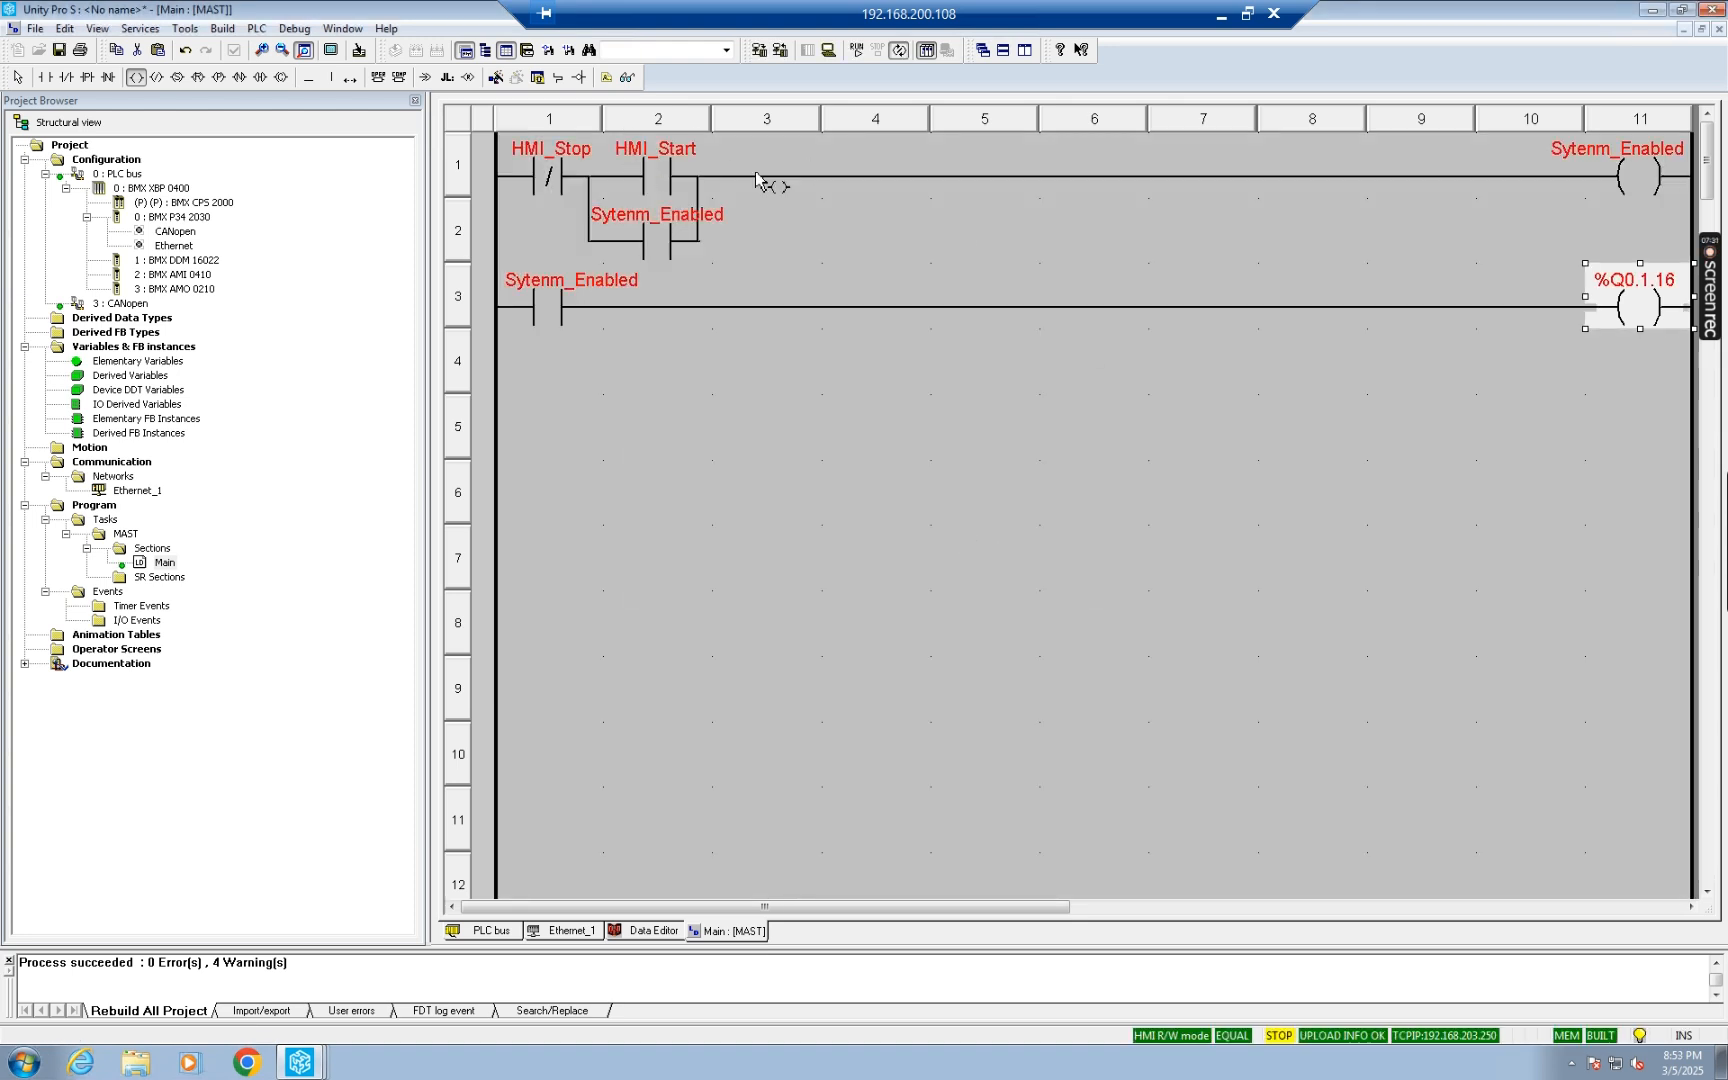
Step: Put the PLC project into Run and set the value of the HMI_Start contact in row 1 to 1
left_click(857, 55)
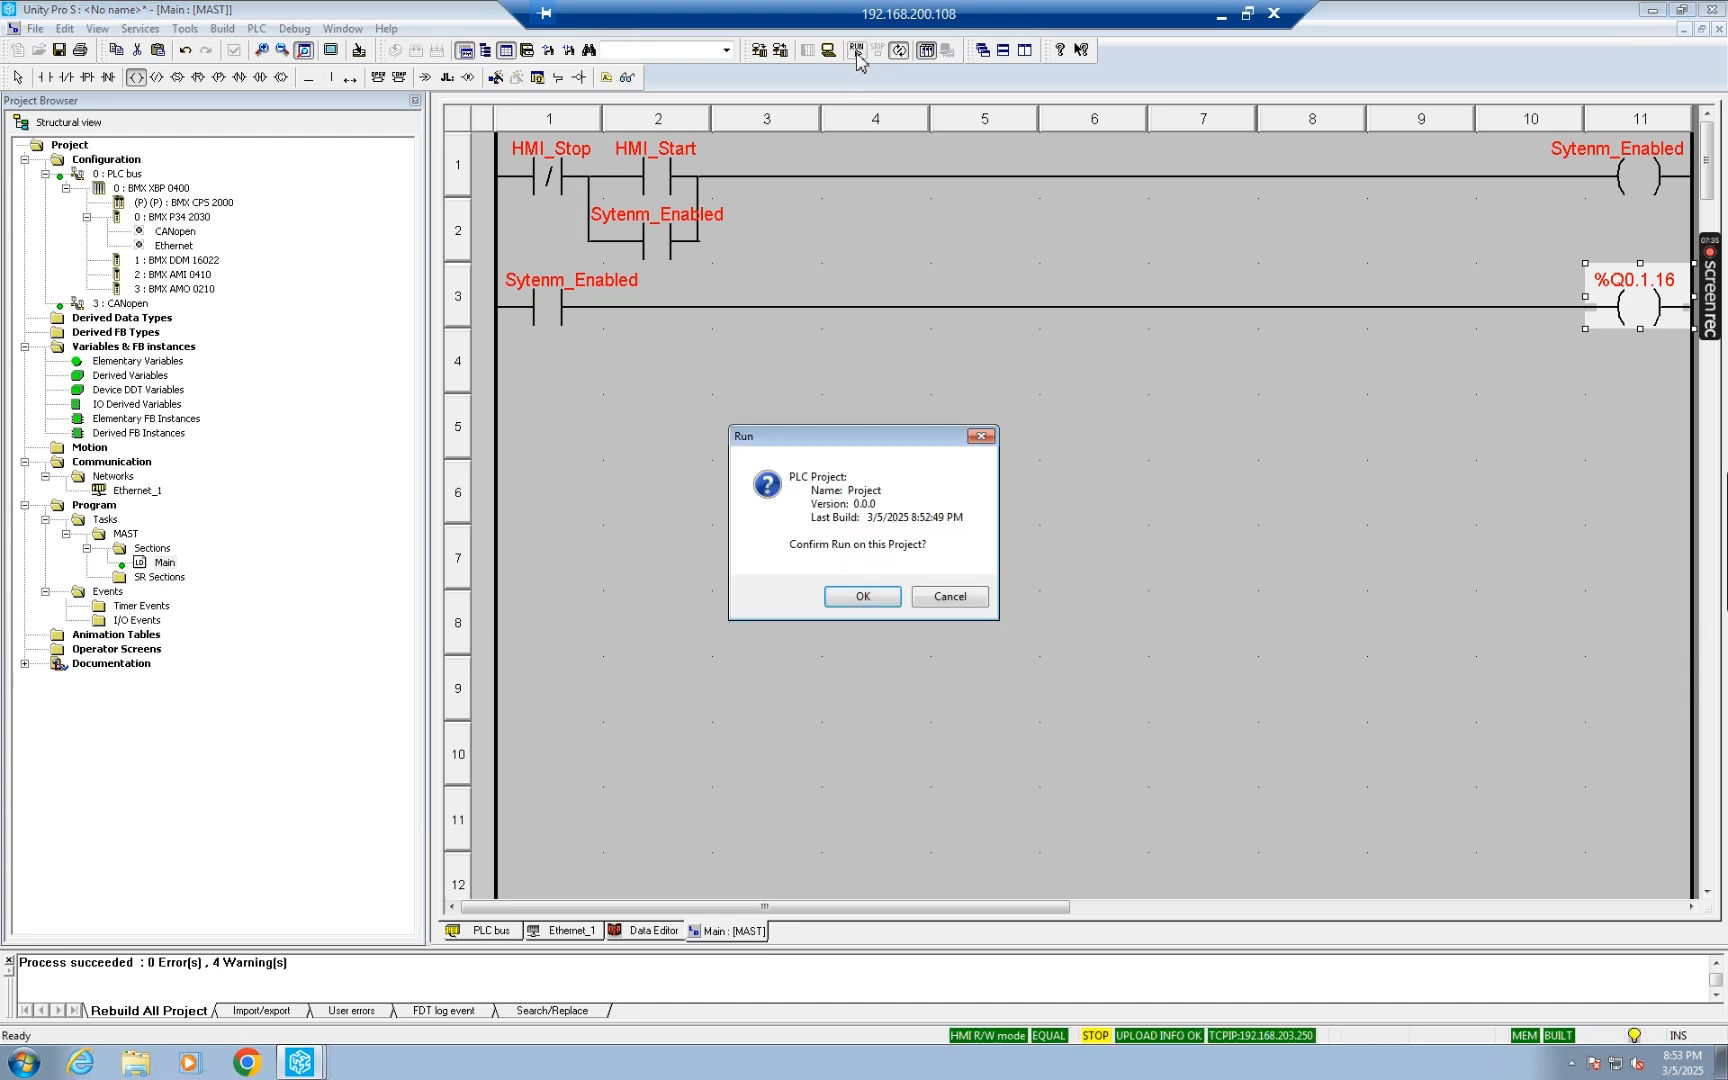
left_click(860, 597)
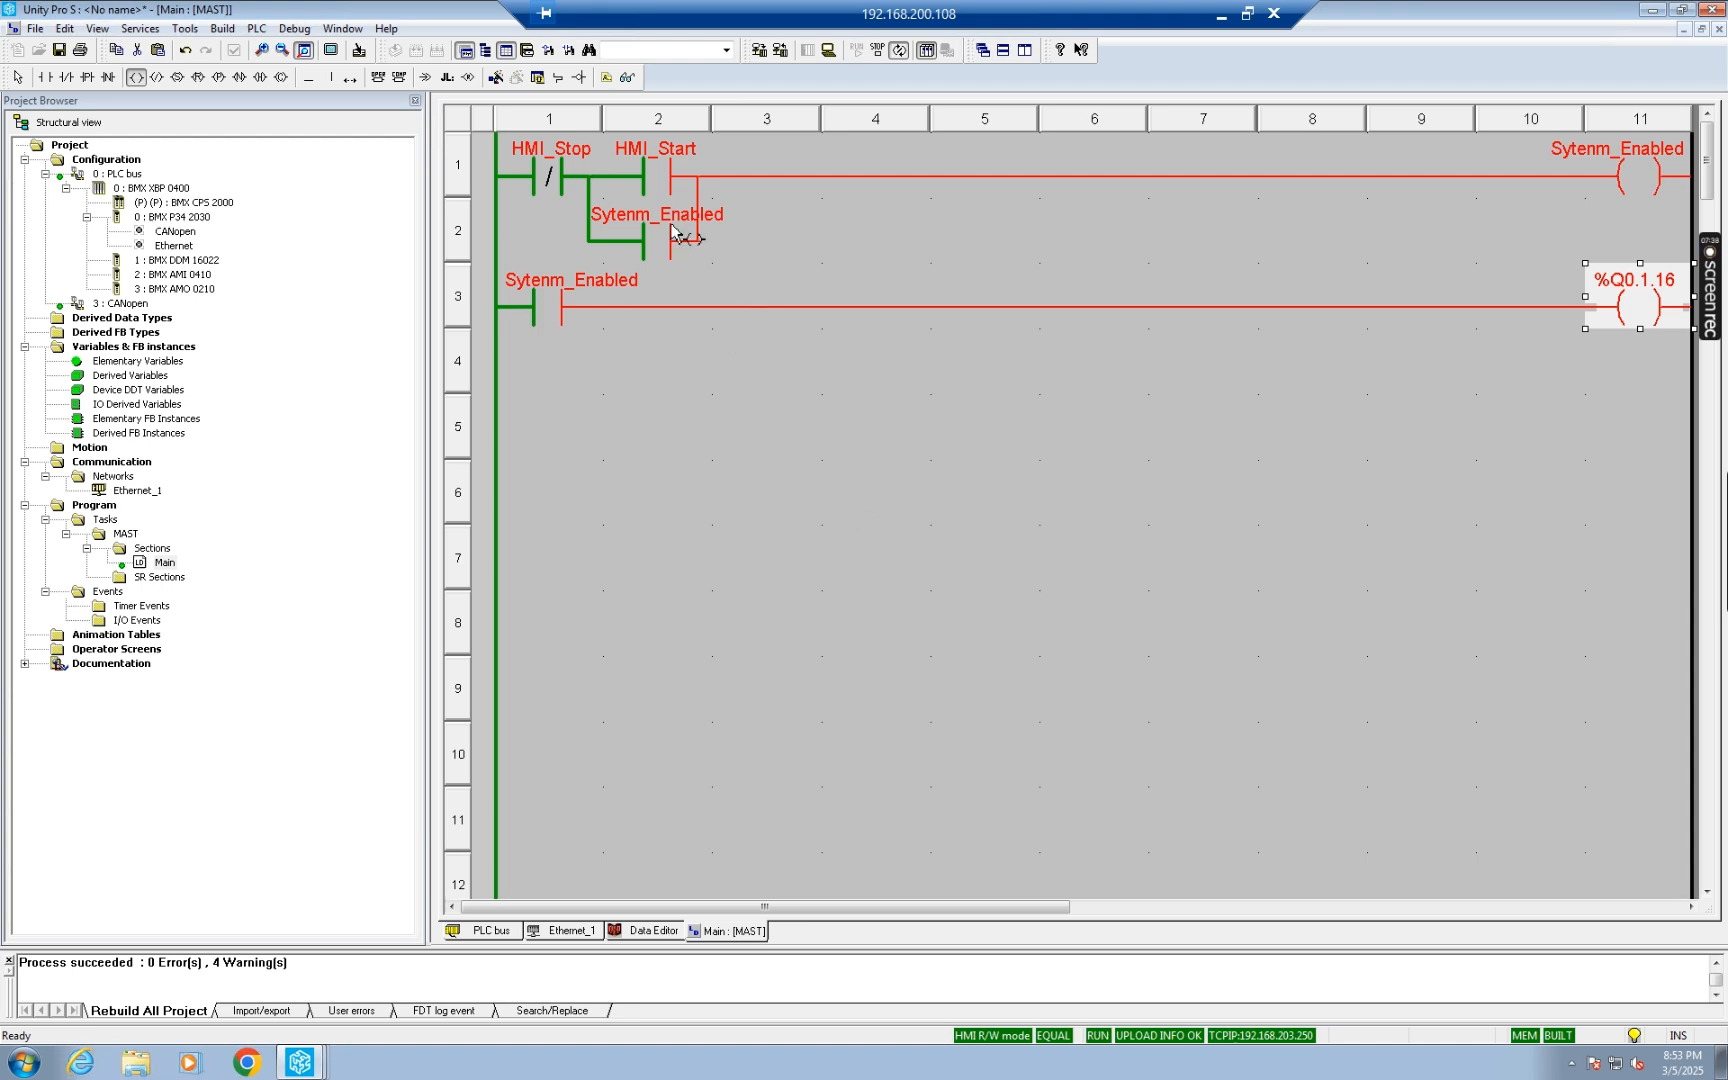
key("Escape")
right_click(655, 175)
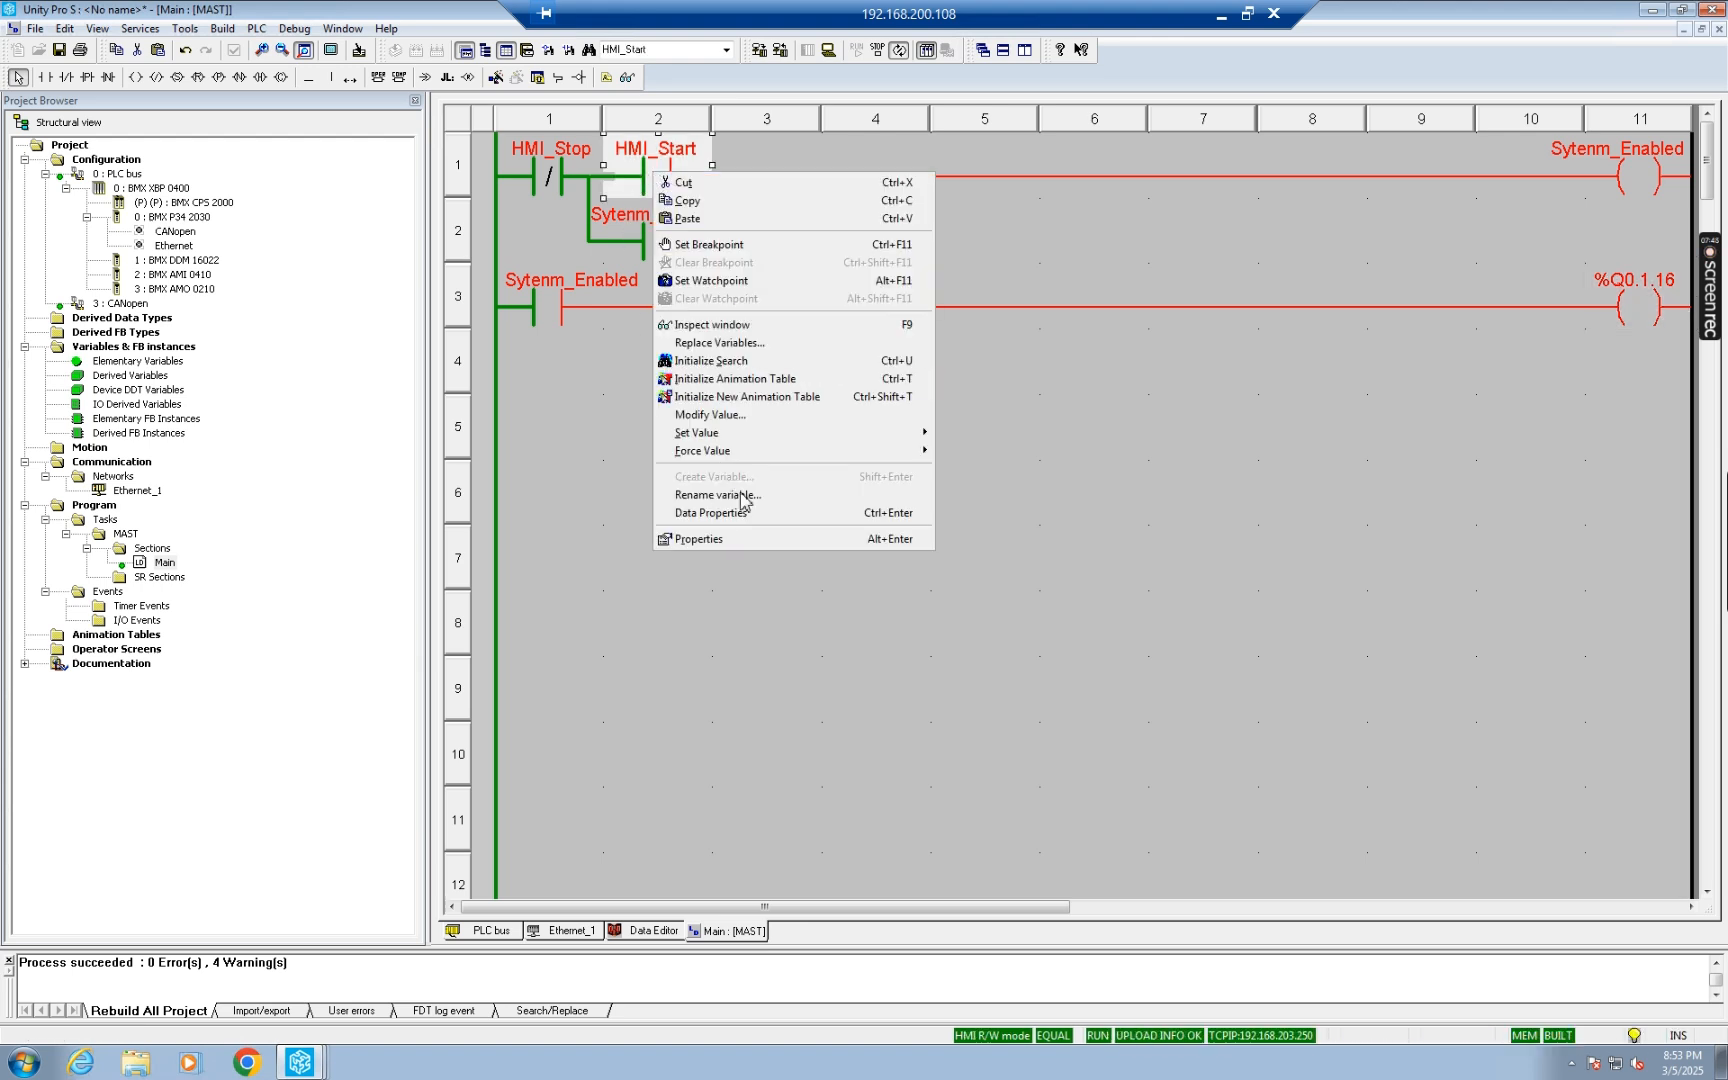
mouse_move(712, 433)
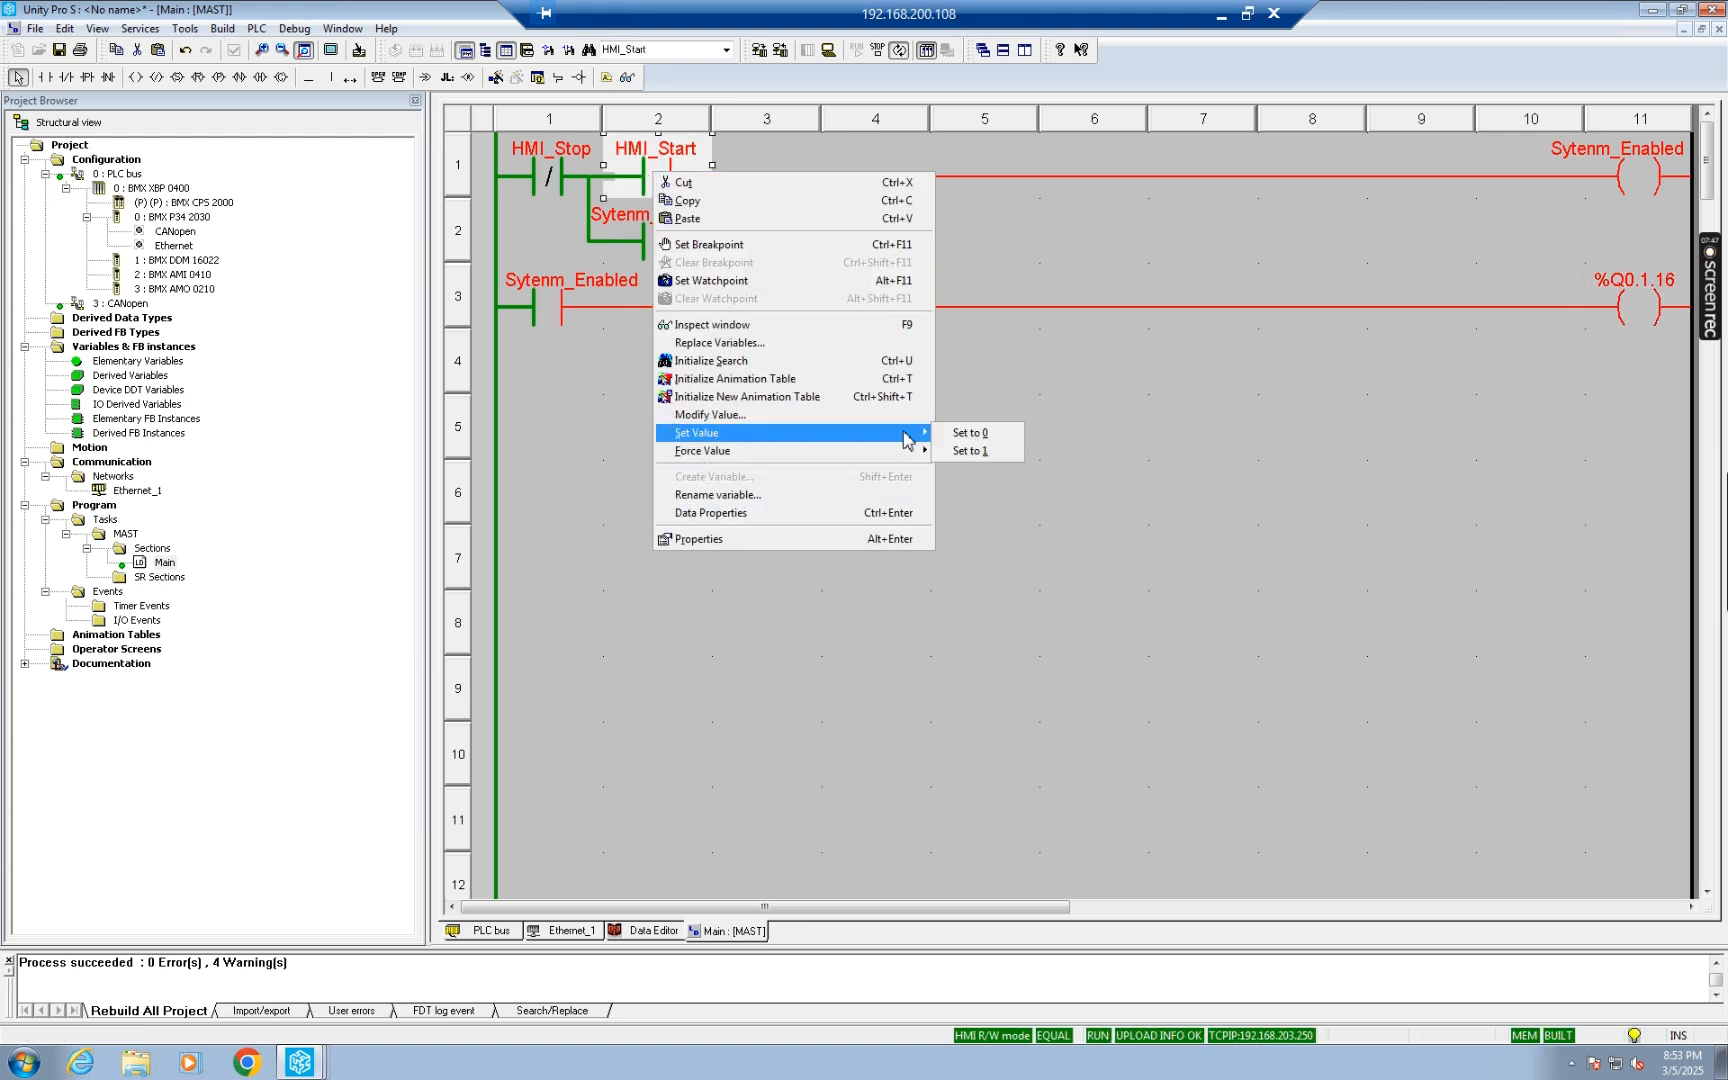
left_click(975, 451)
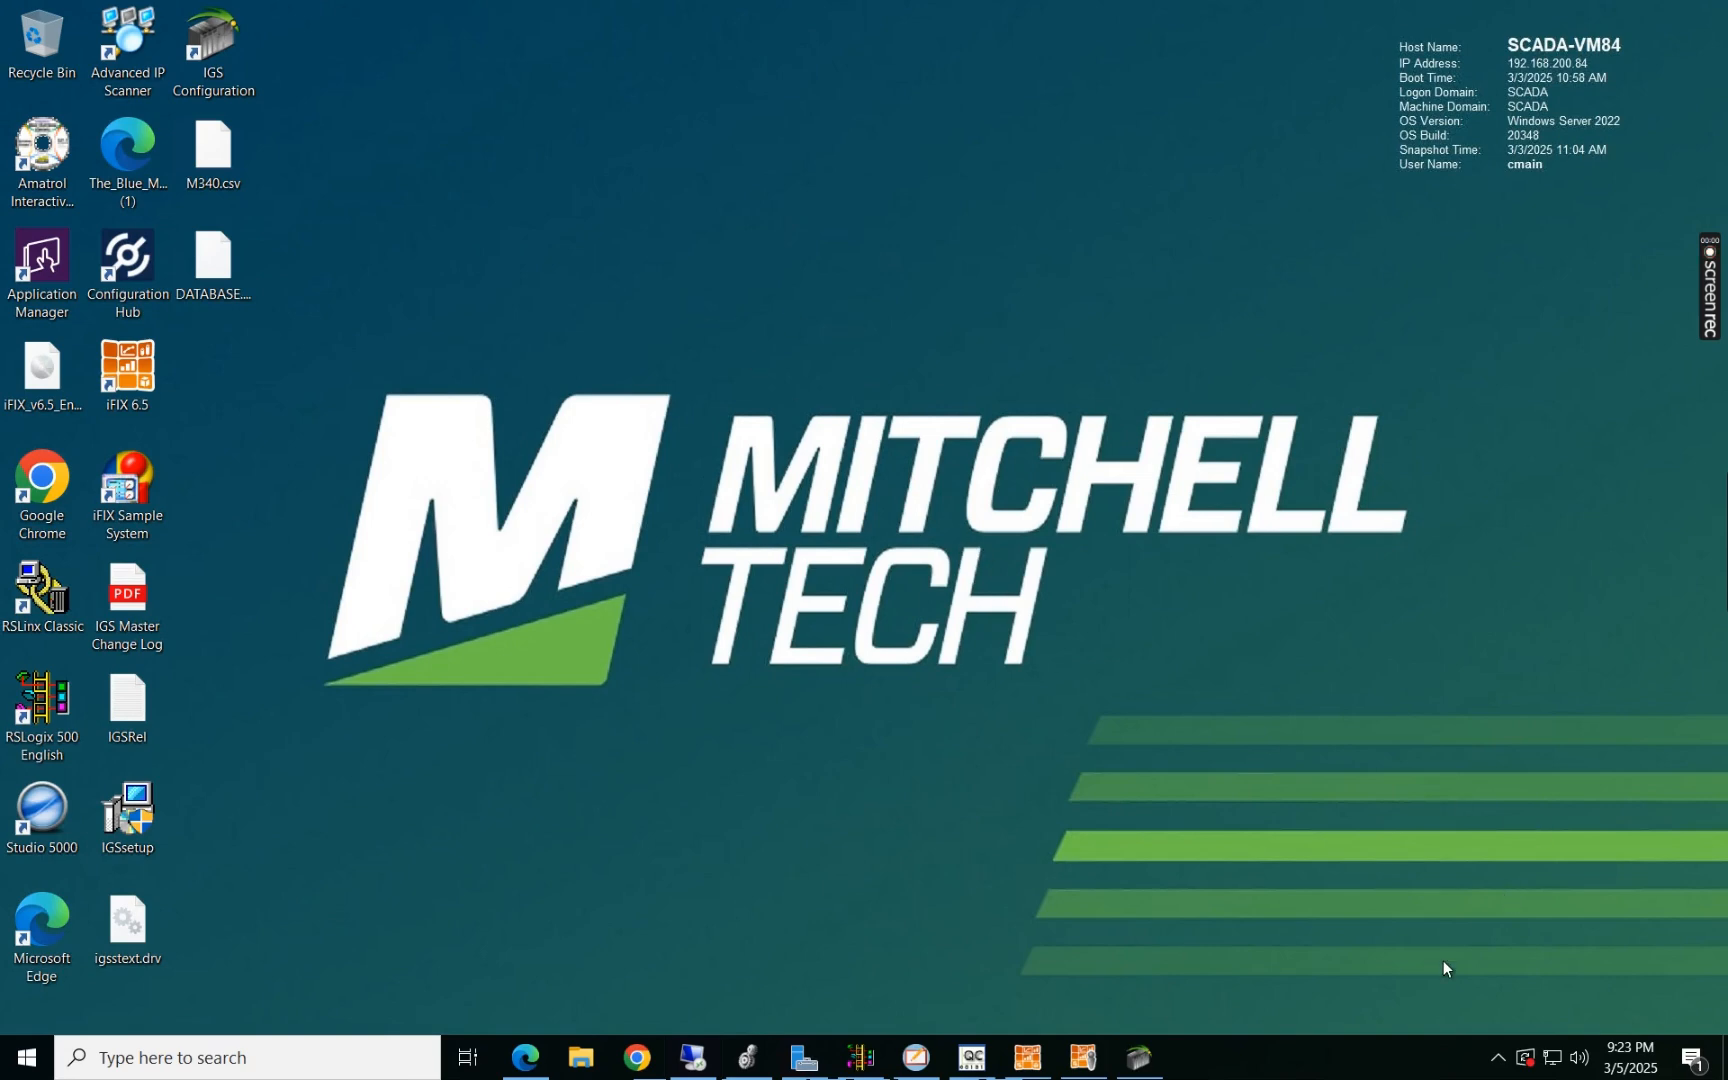
Step: Switch to Industrial Gateway OPC Server and review its Configuration API Service settings, closing them with the settings accepted
left_click(1497, 1057)
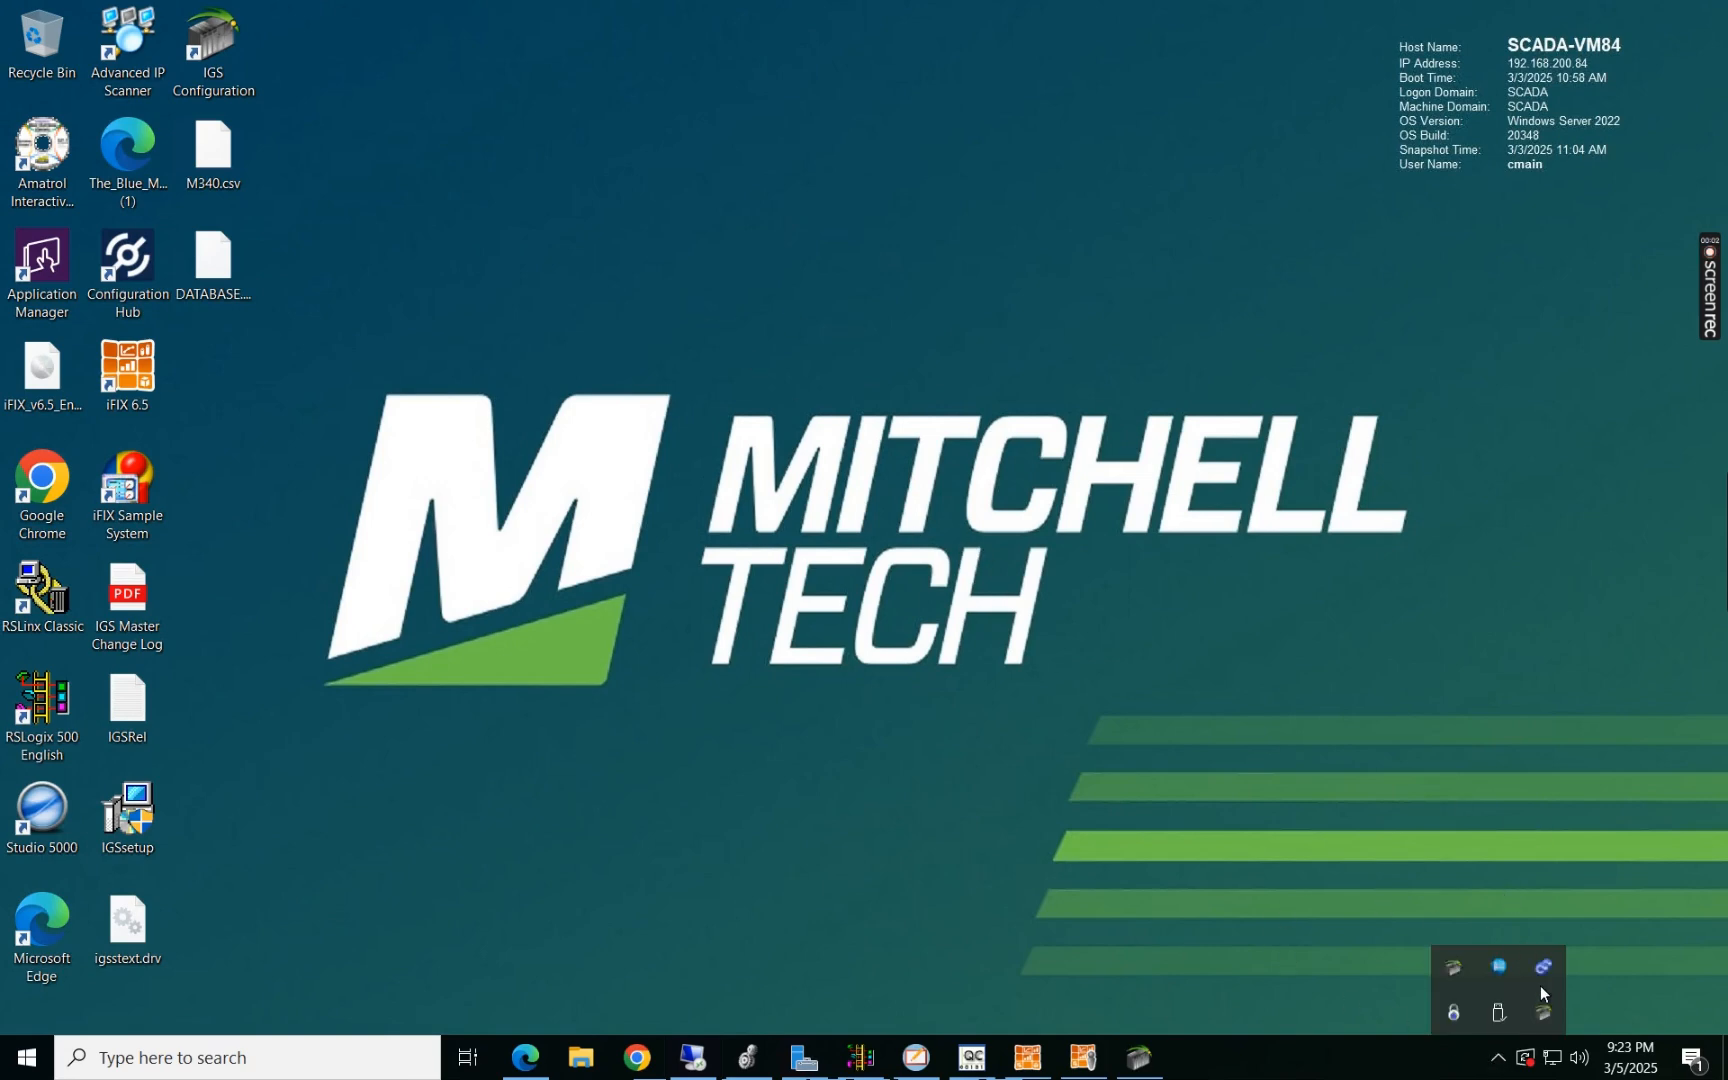
right_click(1544, 1008)
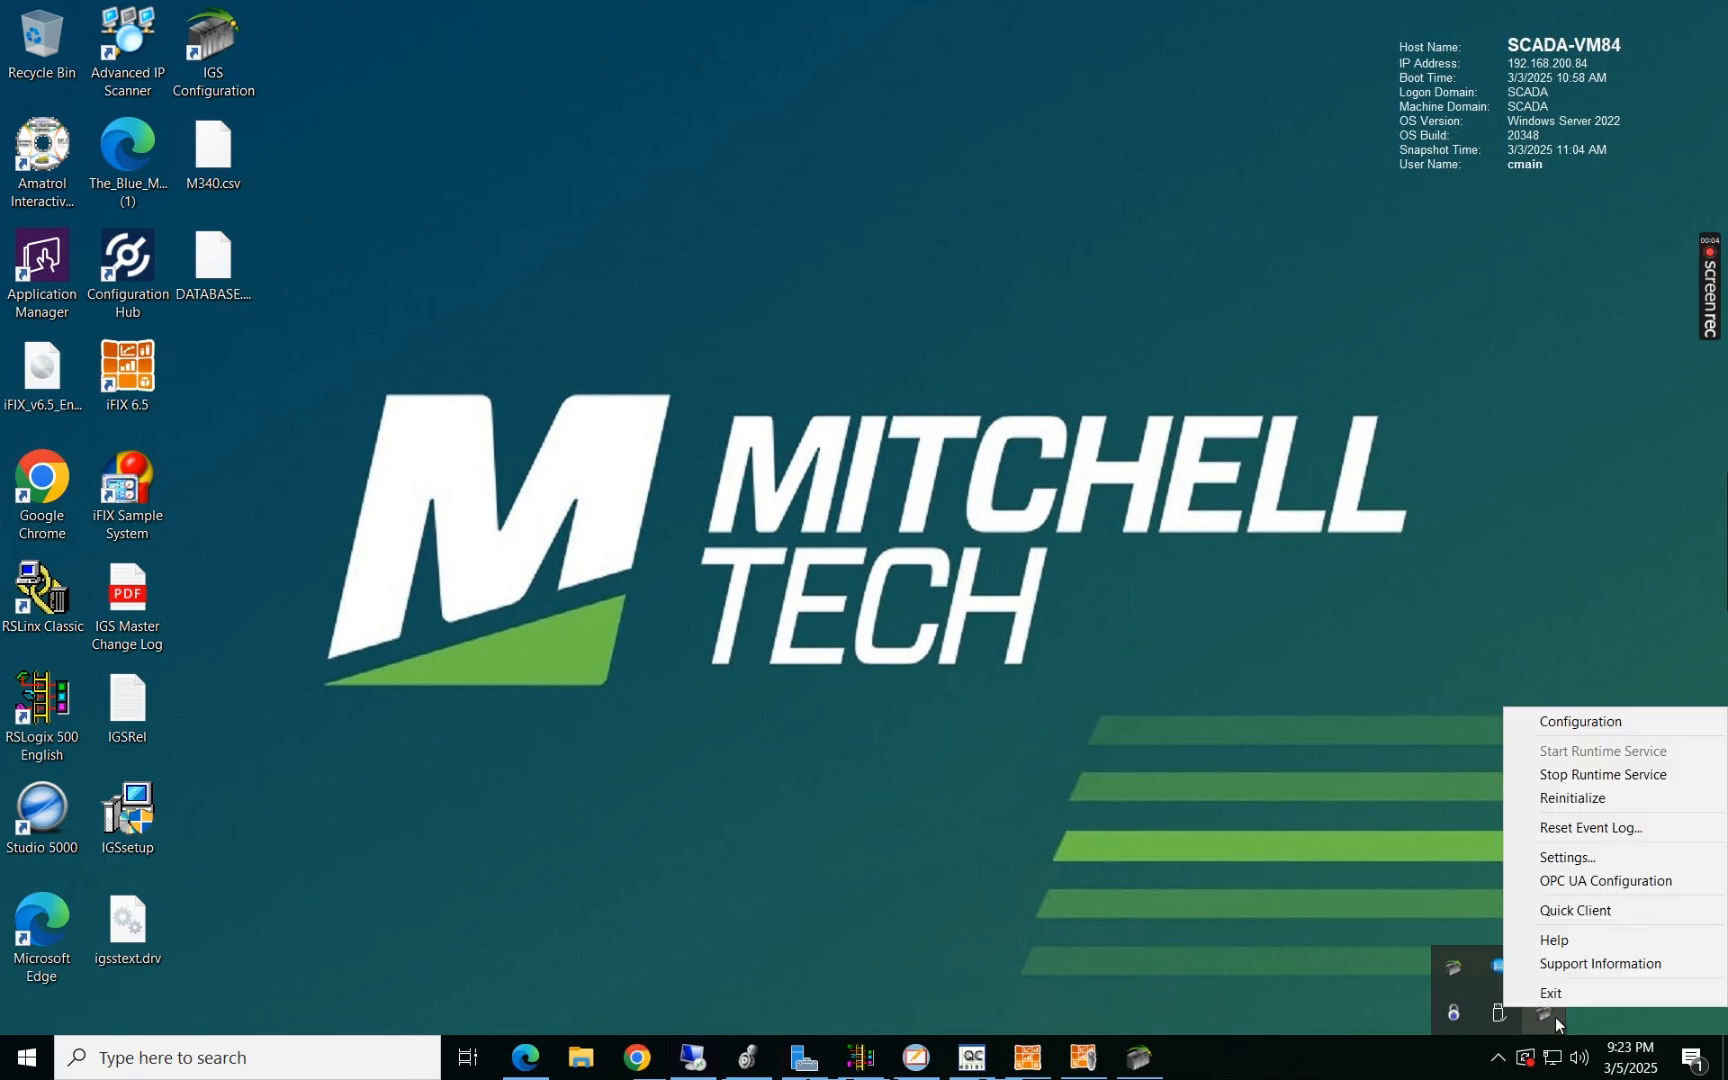
left_click(1568, 857)
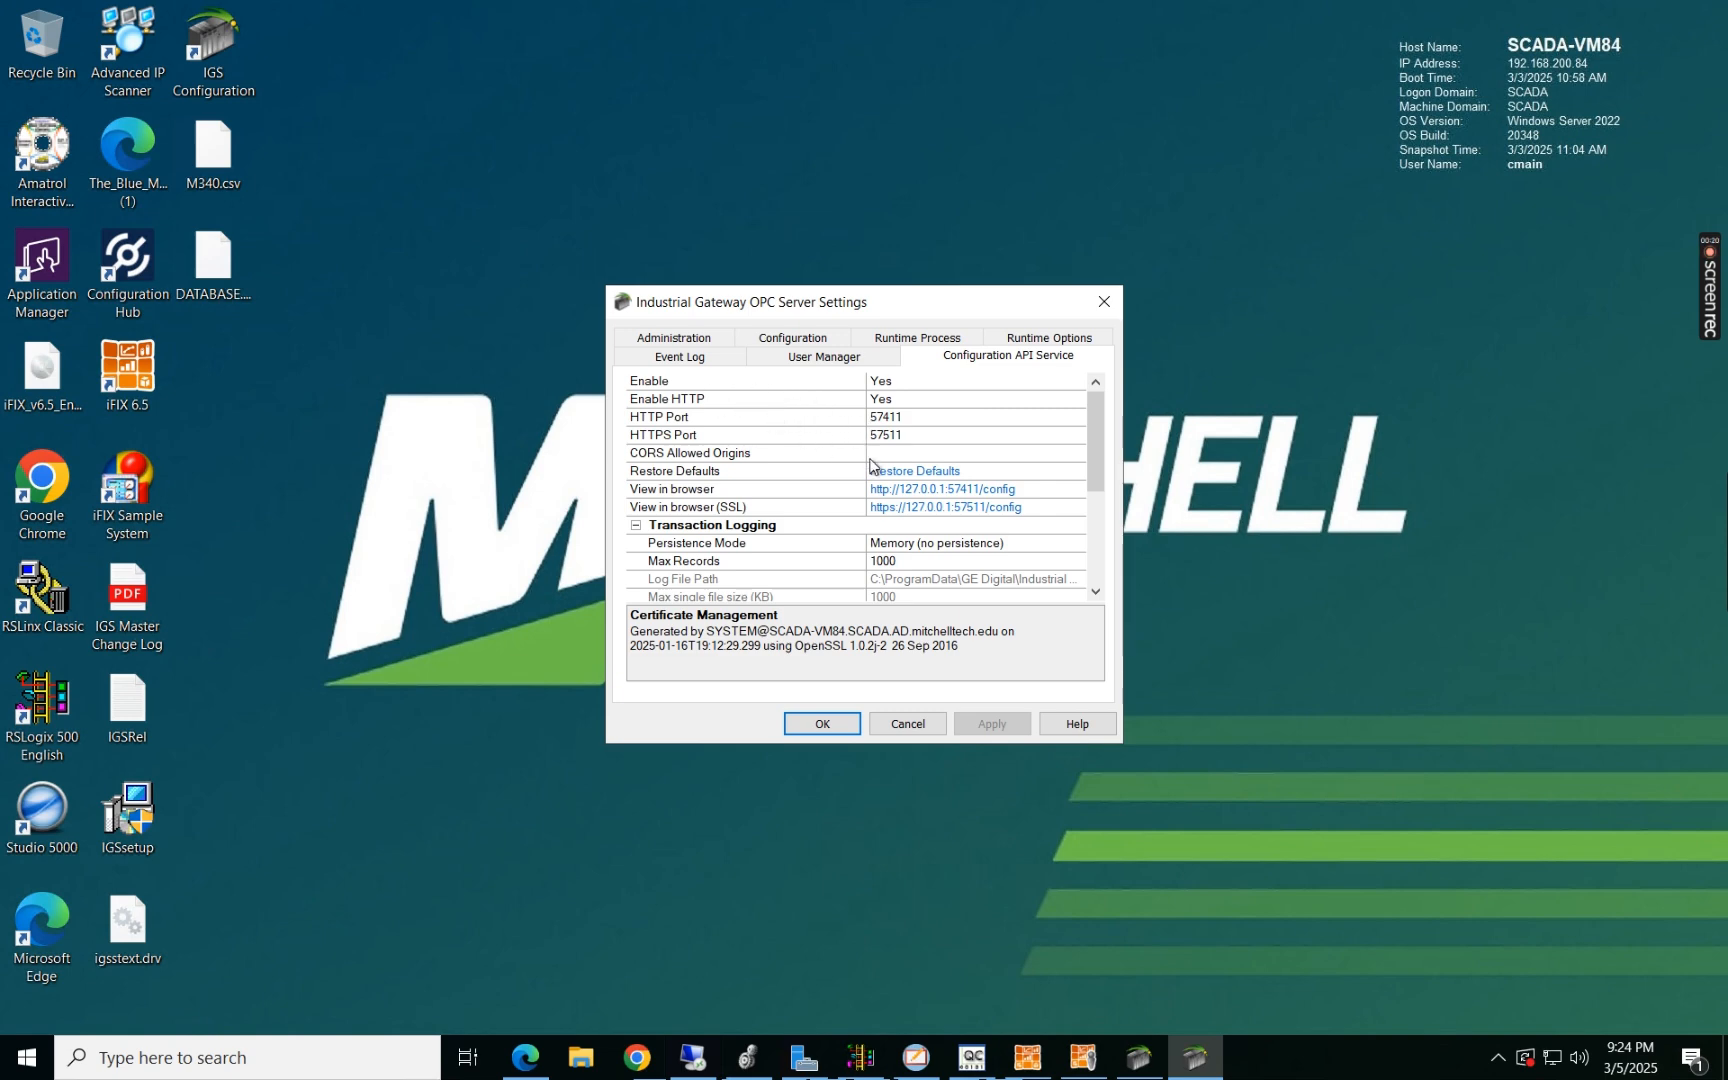
left_click(824, 722)
Step: Add a Modbus TCP/IP Ethernet channel in the Industrial Gateway OPC Server configuration, accepting the default name and settings
left_click(1141, 1057)
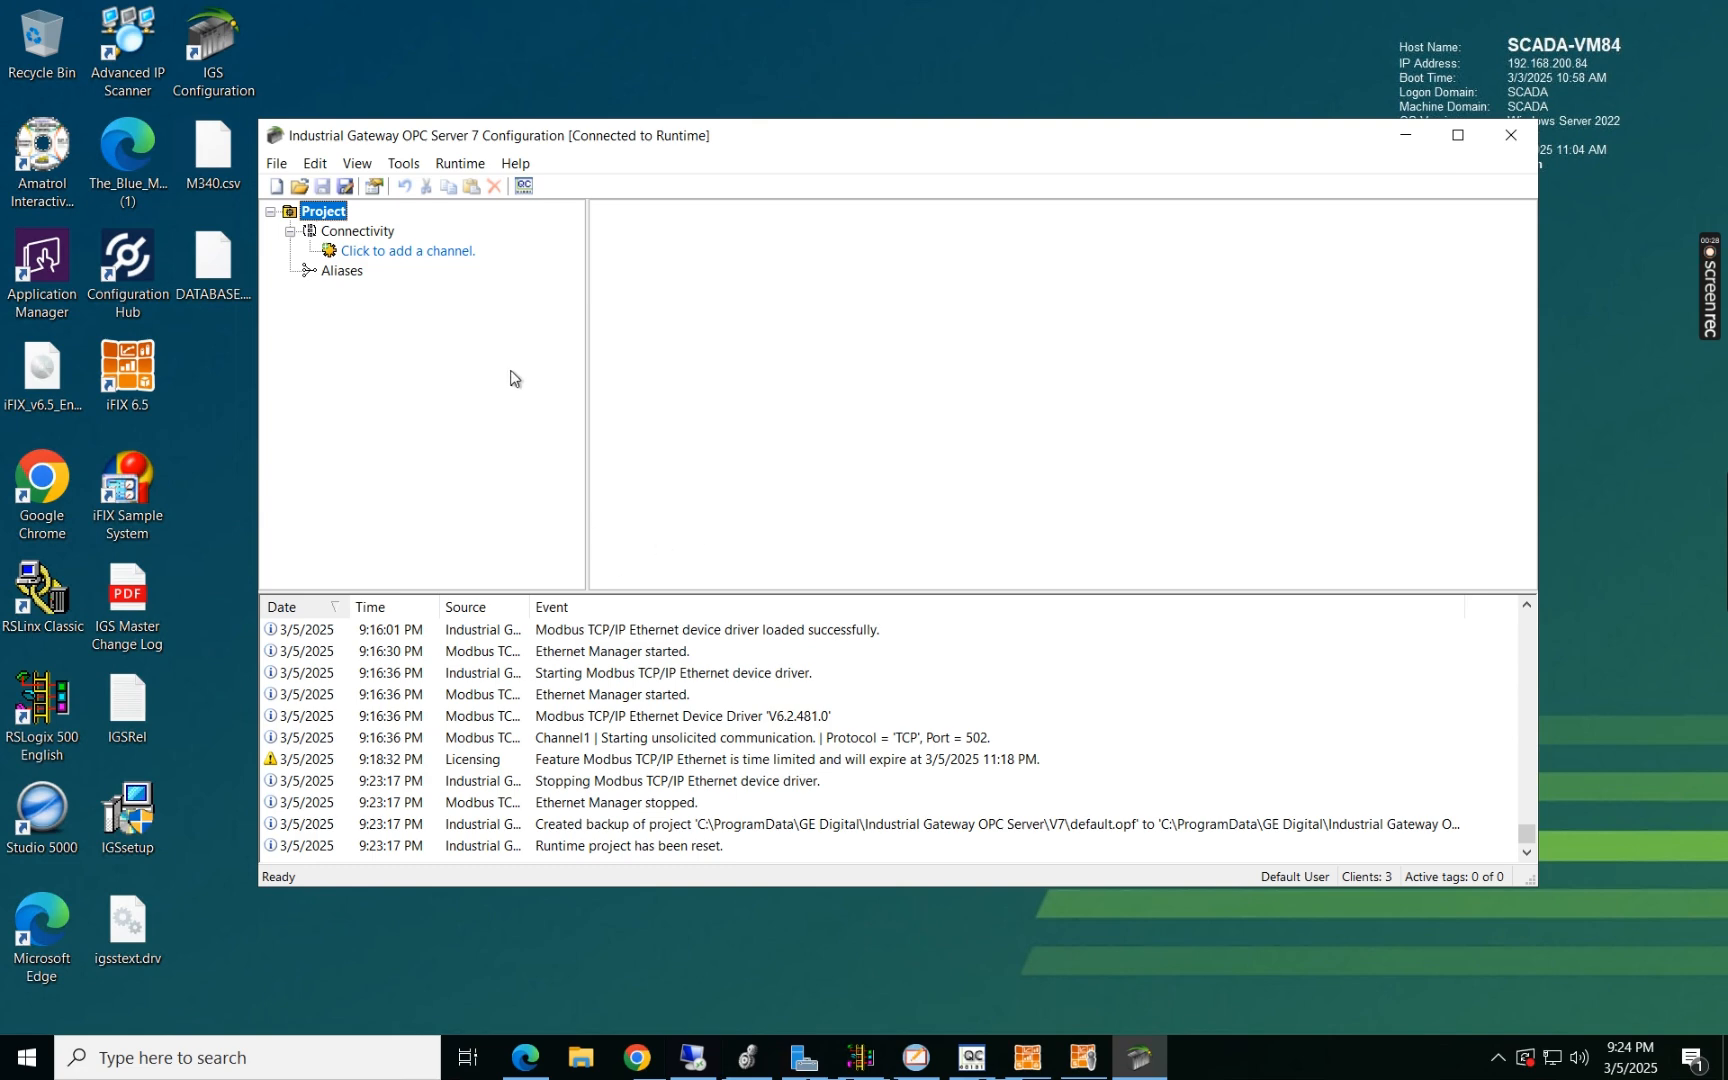
left_click(402, 252)
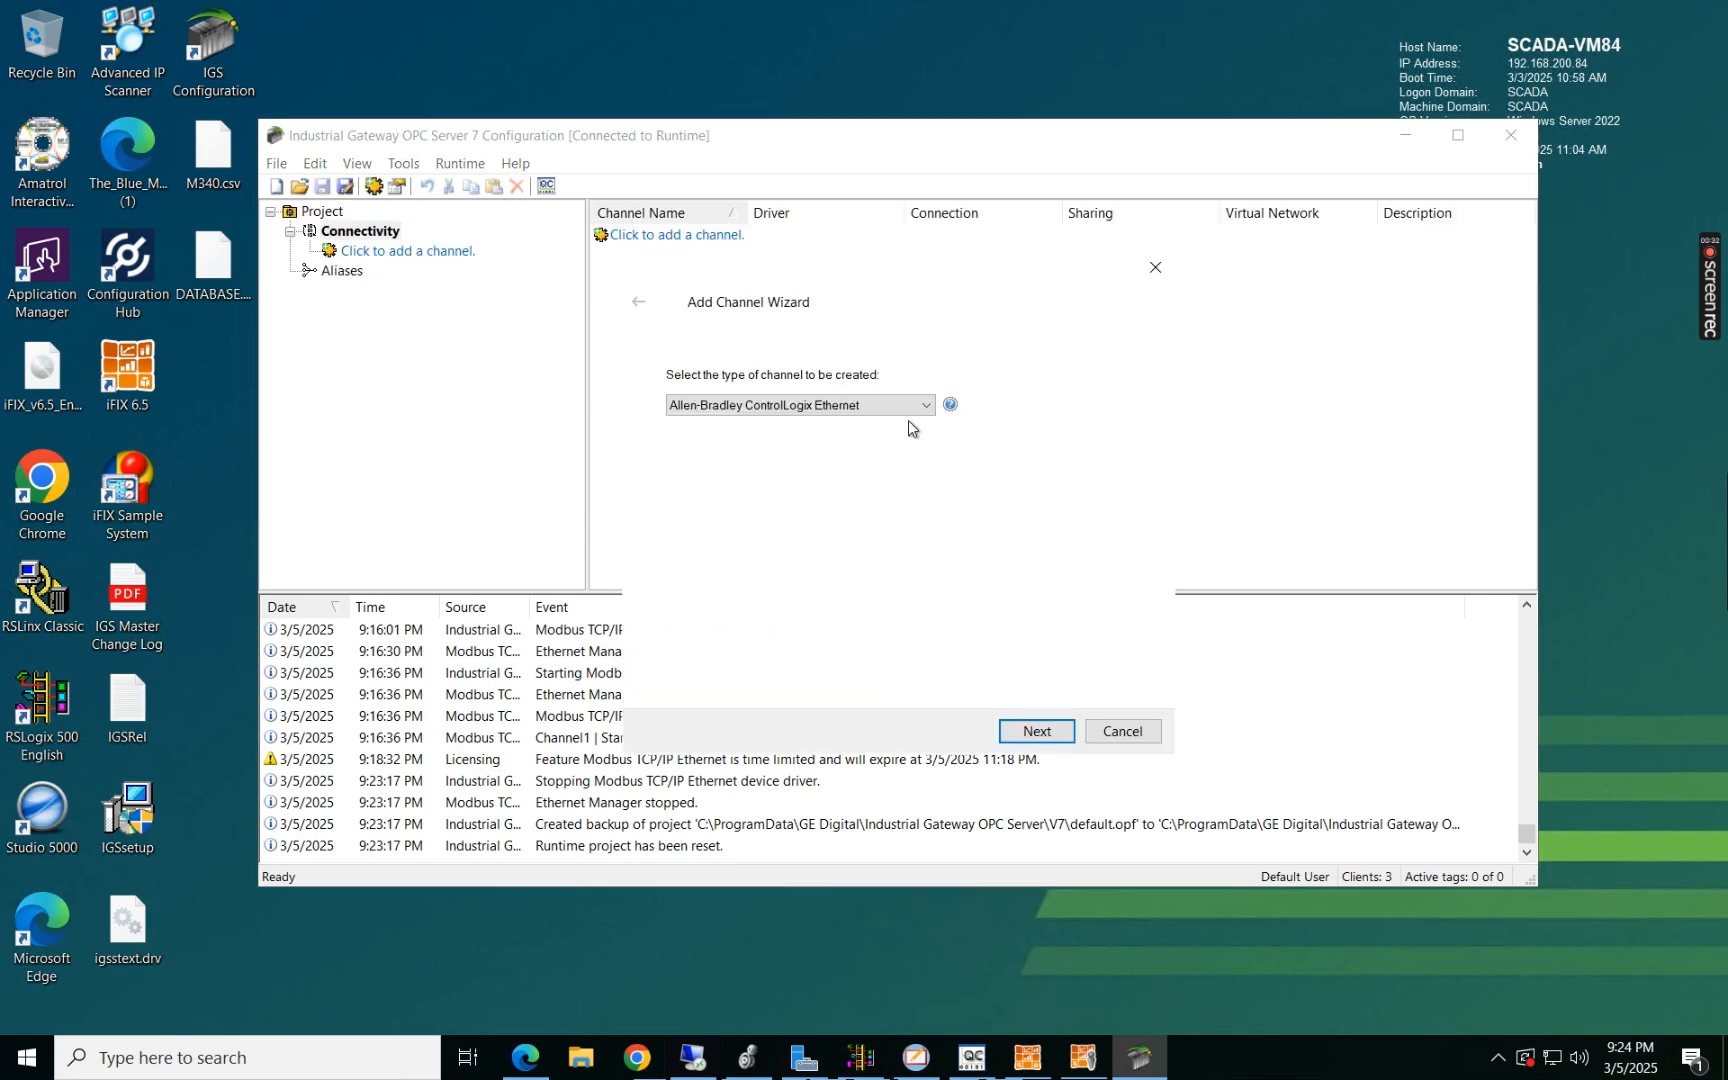
left_click(923, 403)
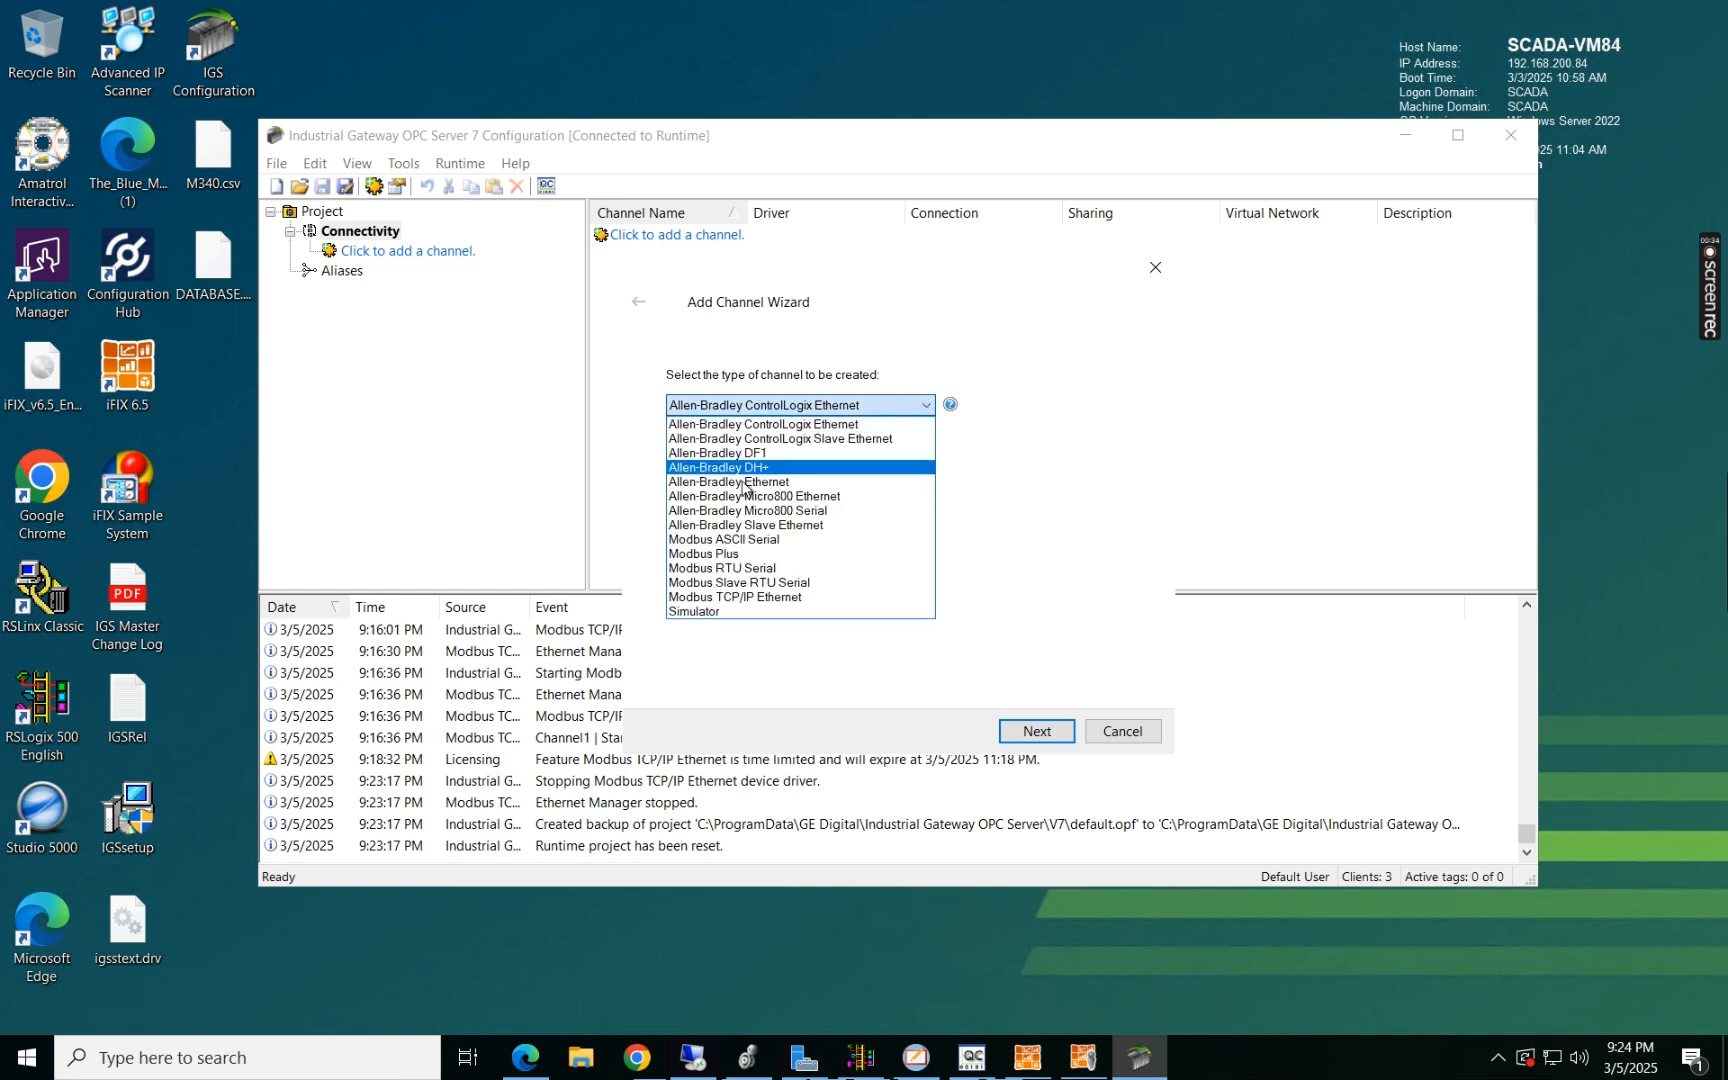
left_click(700, 597)
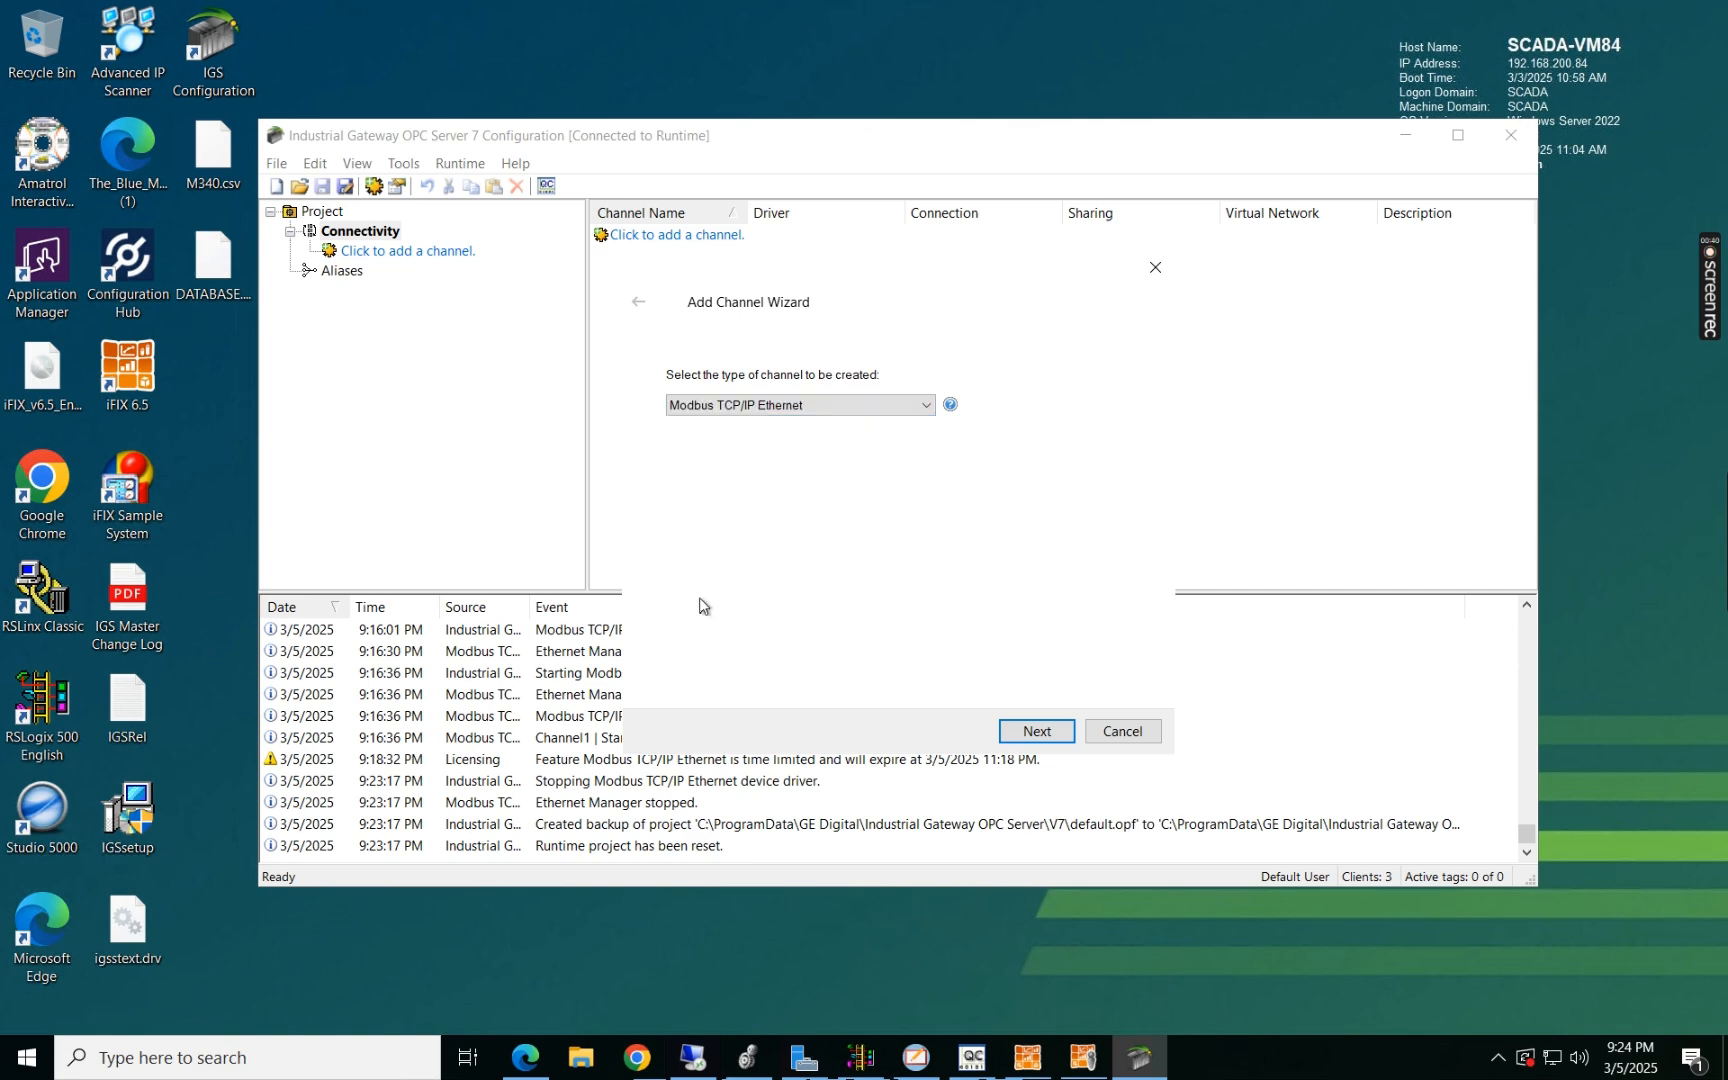
left_click(1030, 735)
left_click(1042, 732)
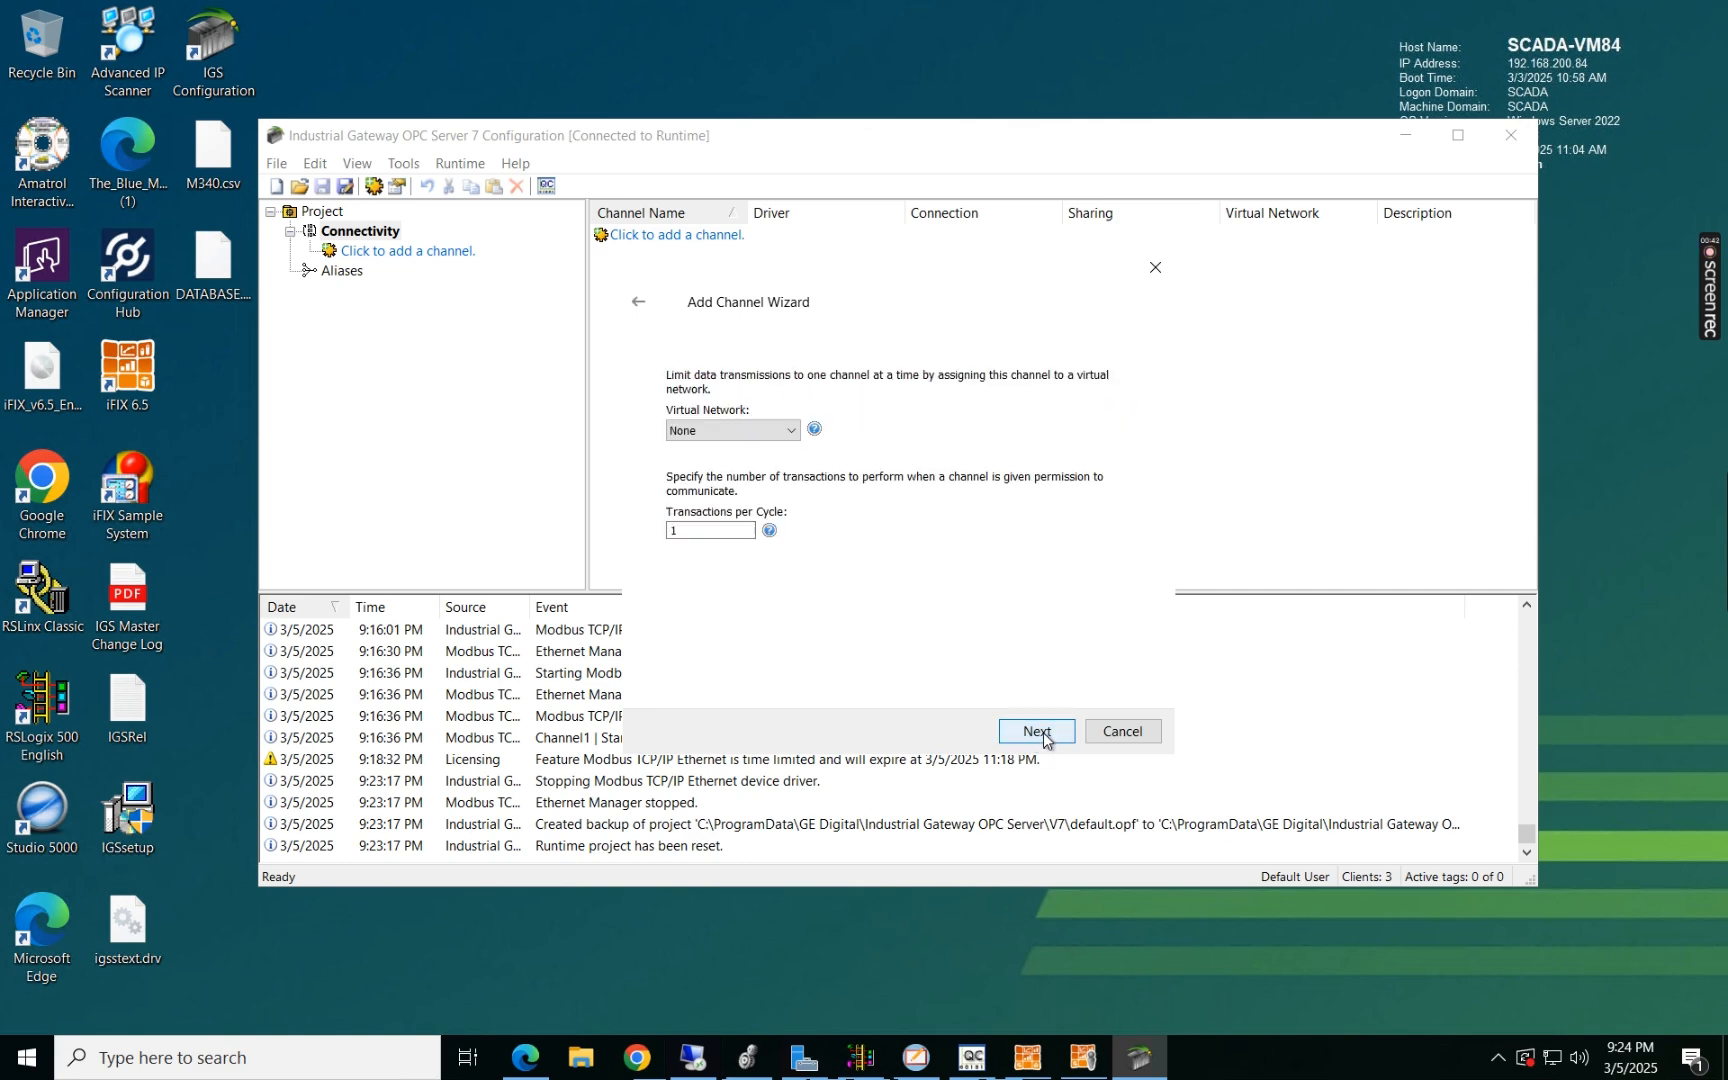
left_click(1037, 731)
left_click(1037, 731)
left_click(1037, 731)
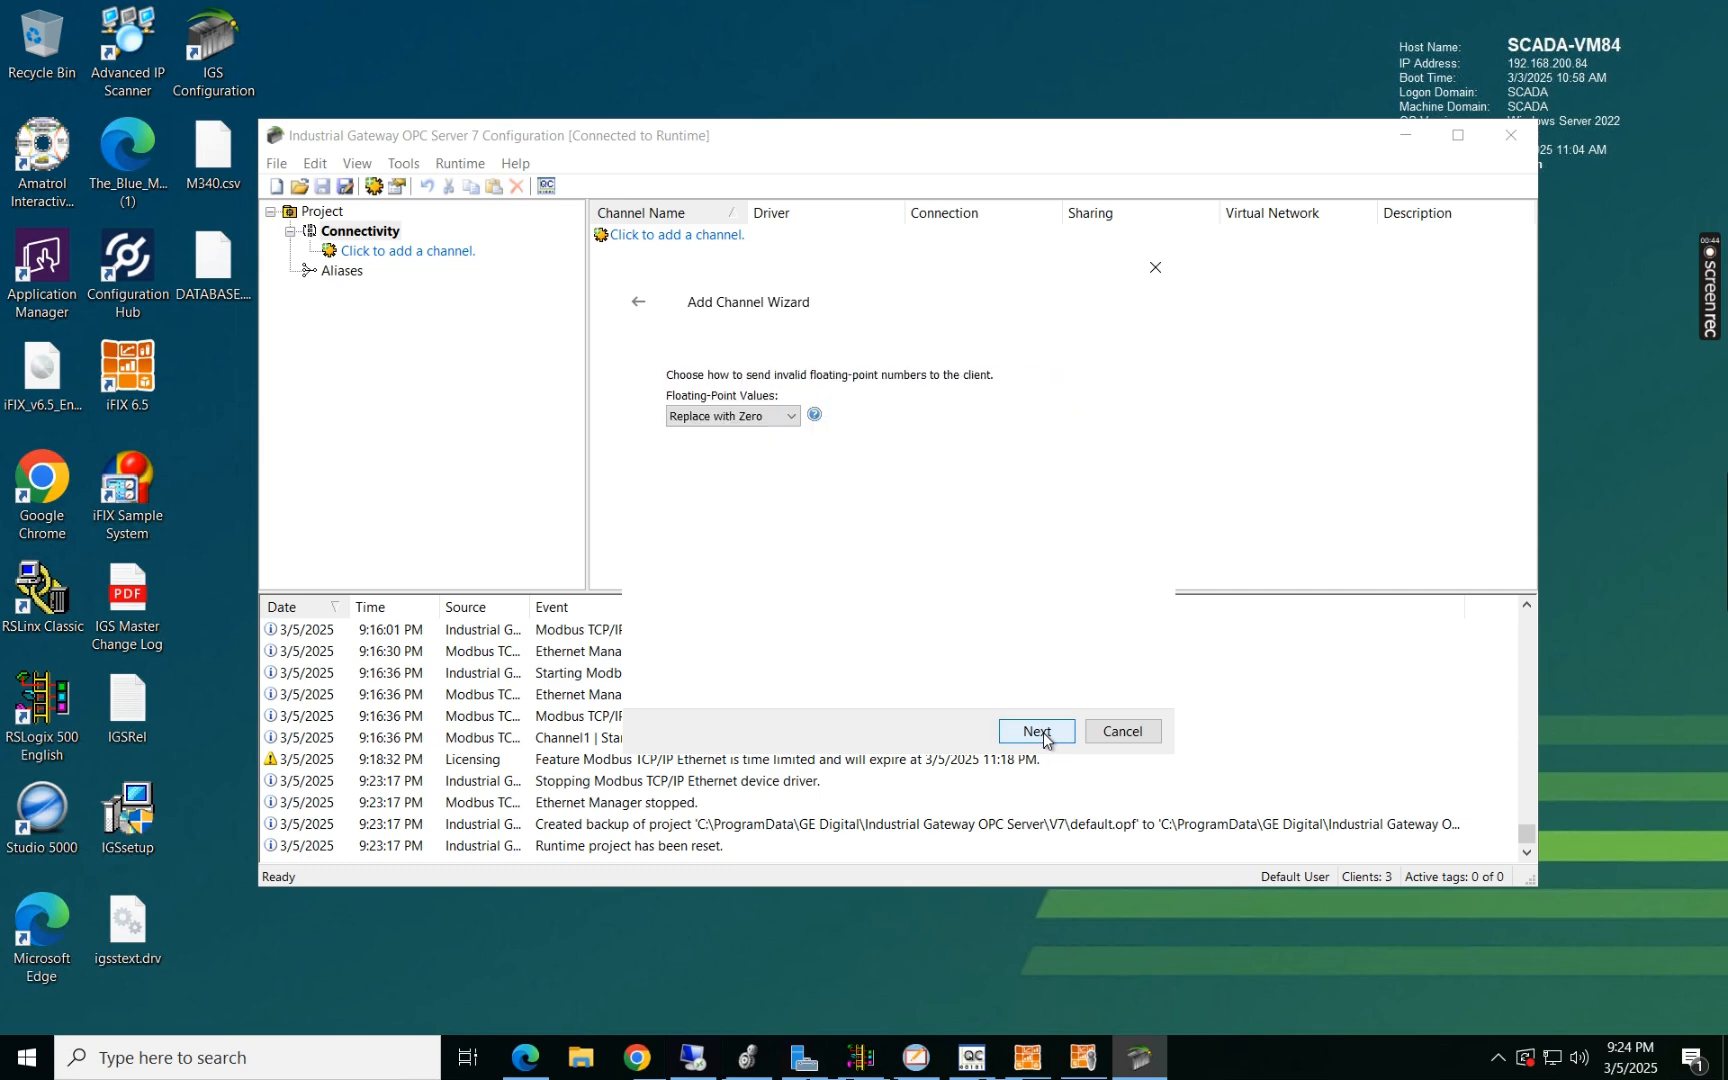
left_click(1037, 731)
left_click(1040, 731)
left_click(1040, 731)
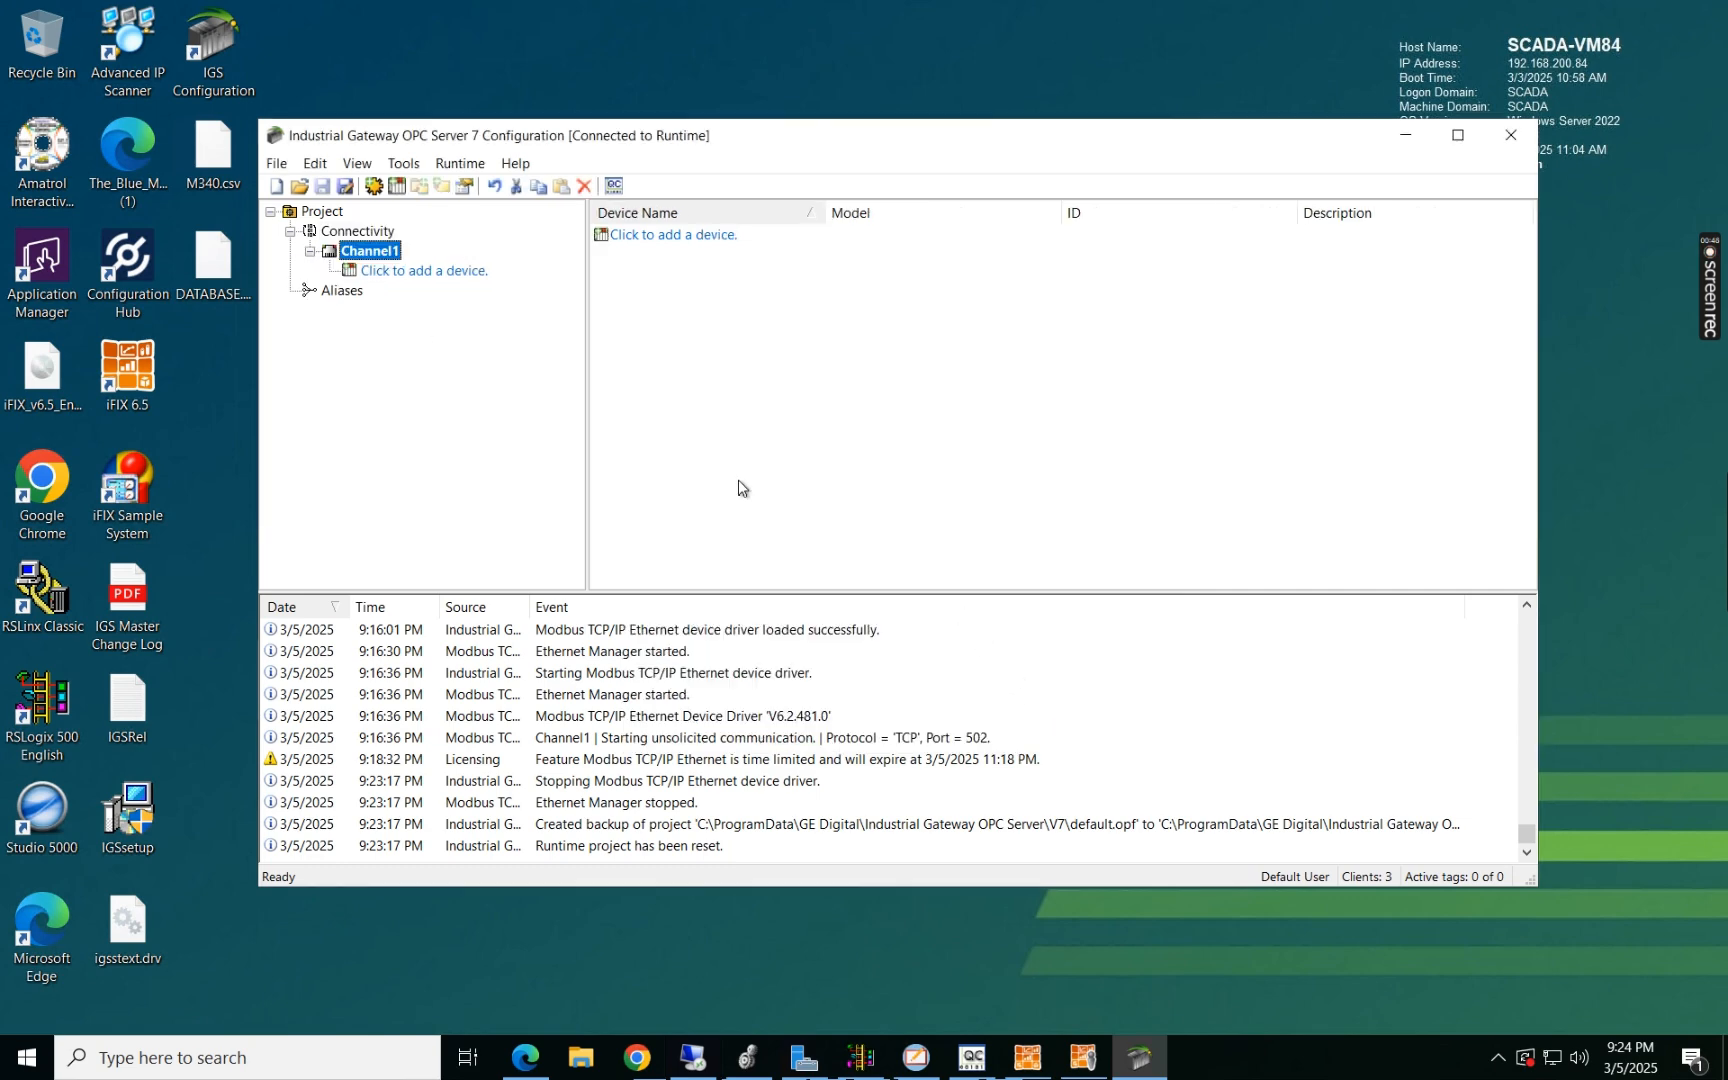
Step: Start adding a device under Channel1, named M340 and using the Modbus model
left_click(667, 242)
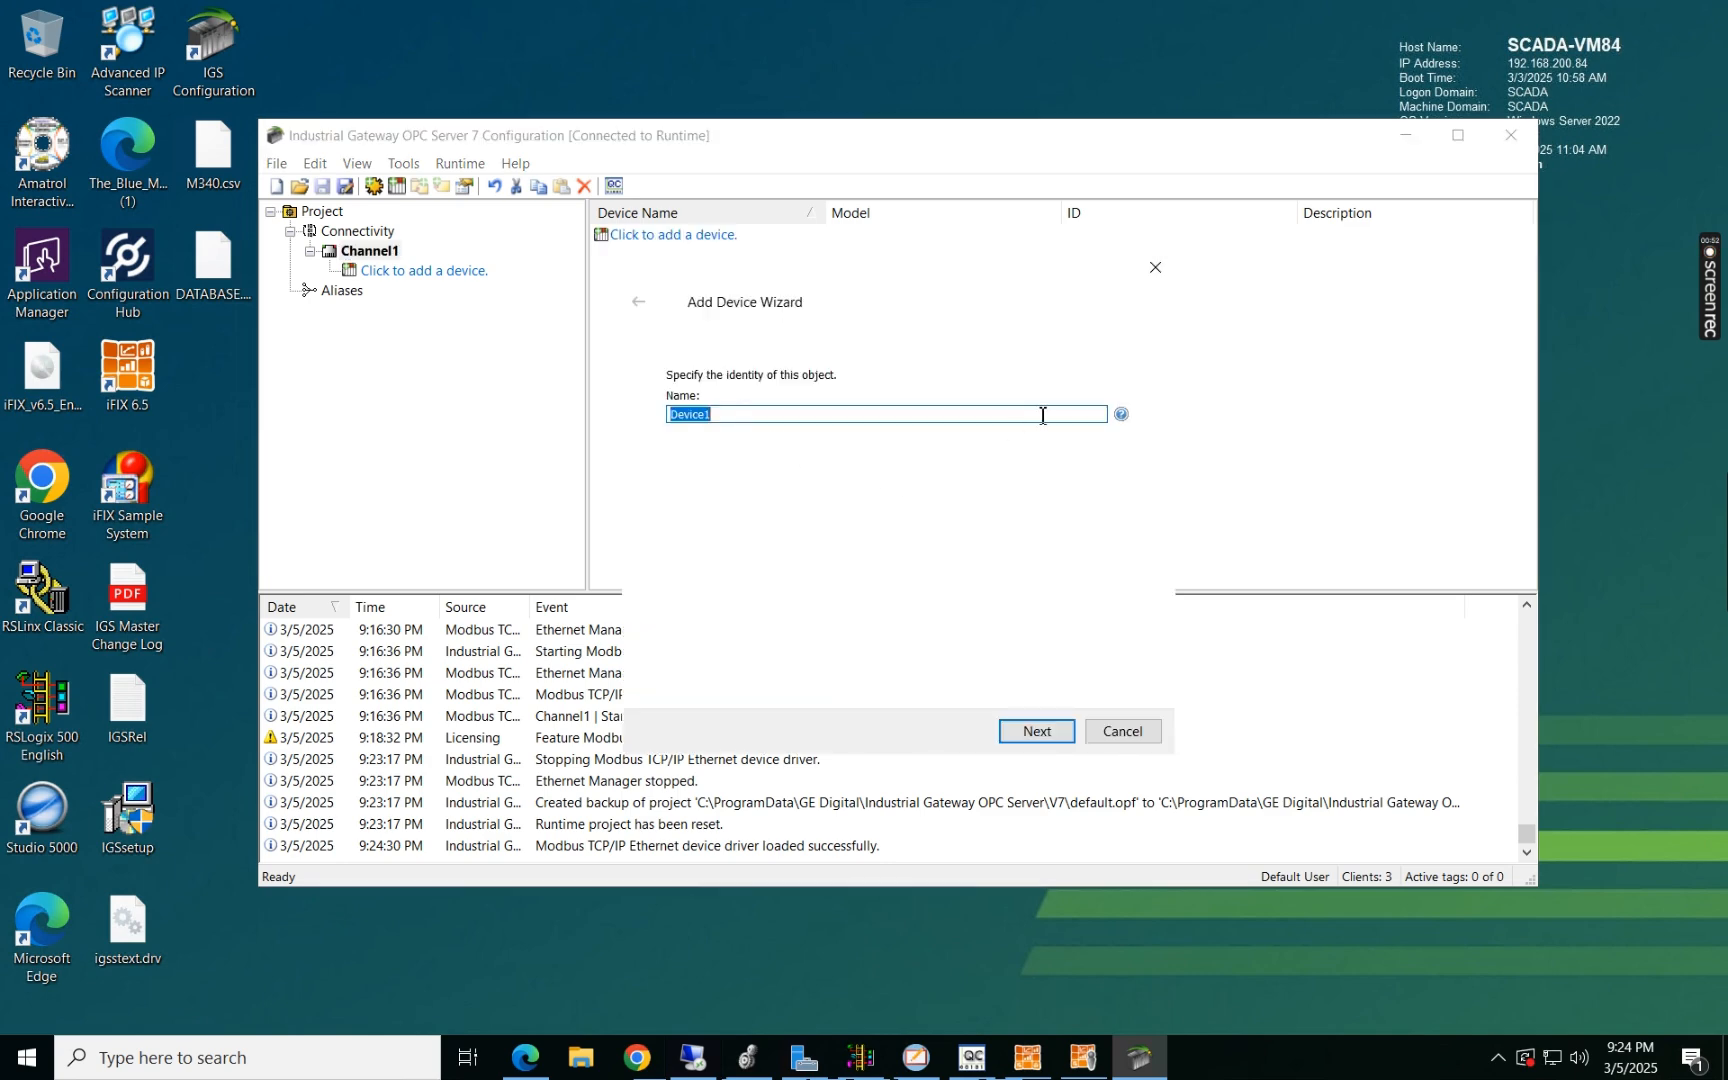
type("M340")
left_click(1036, 734)
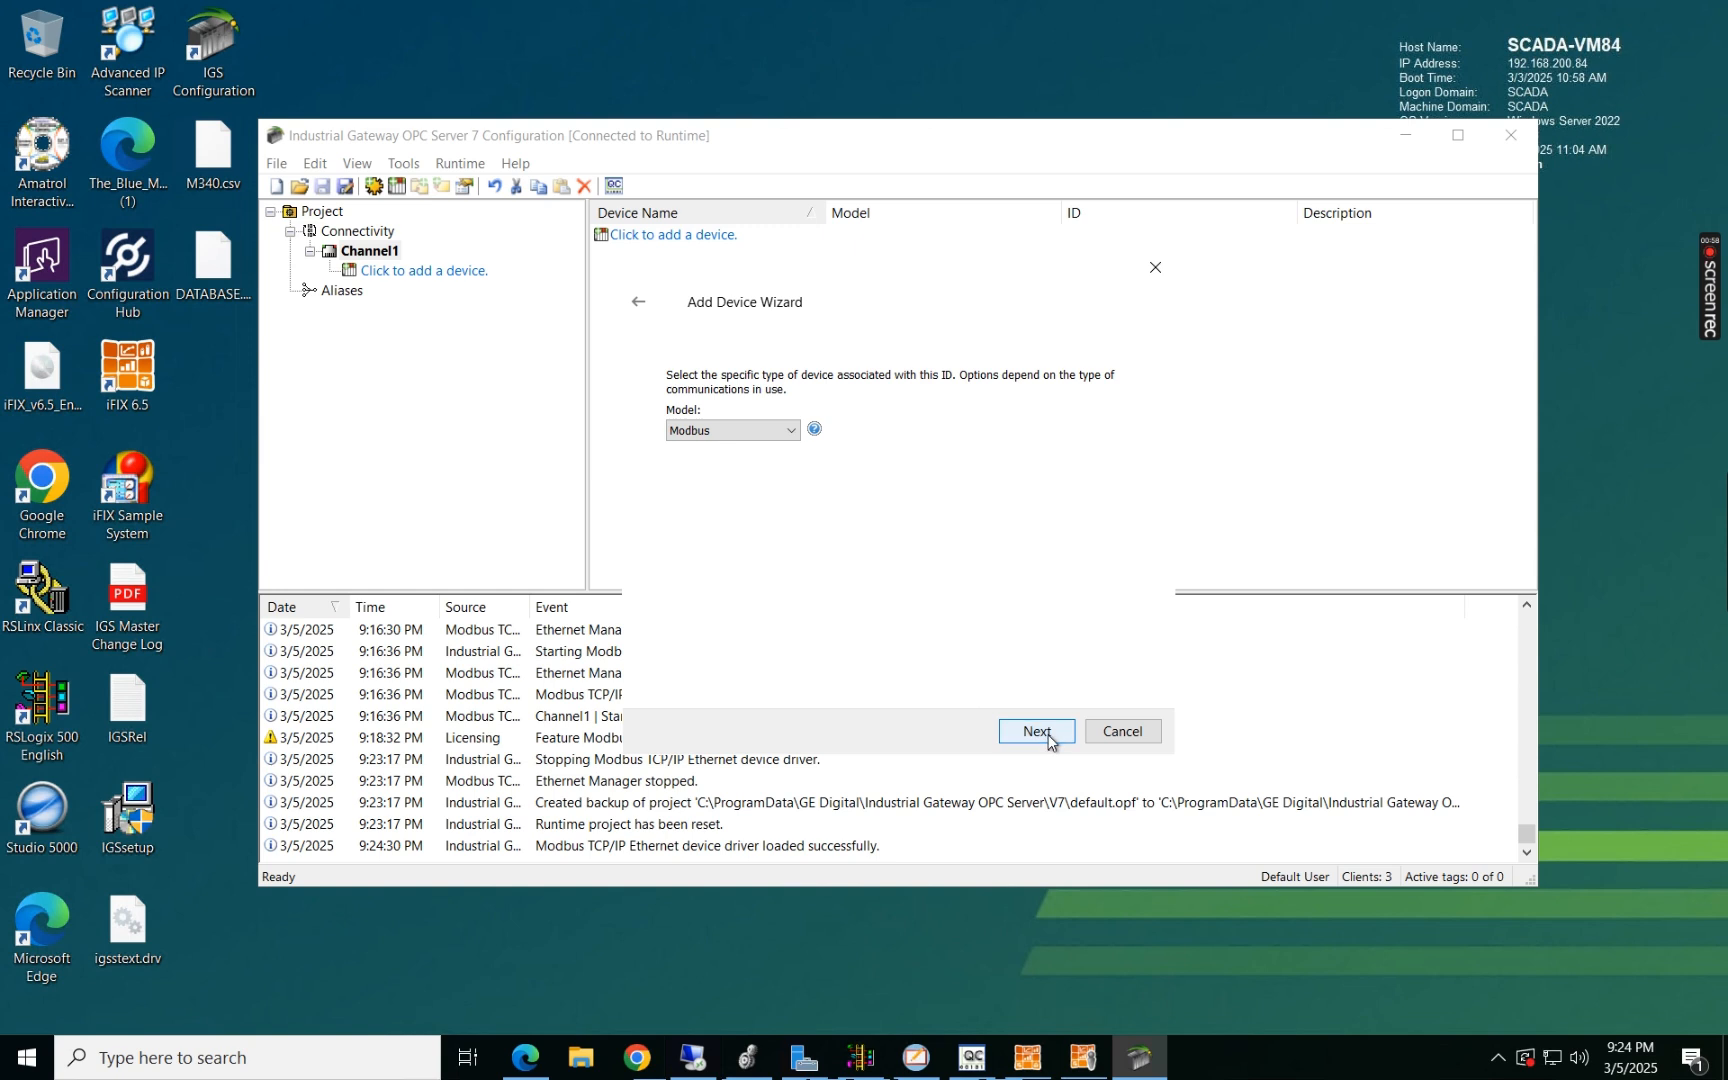
left_click(1066, 724)
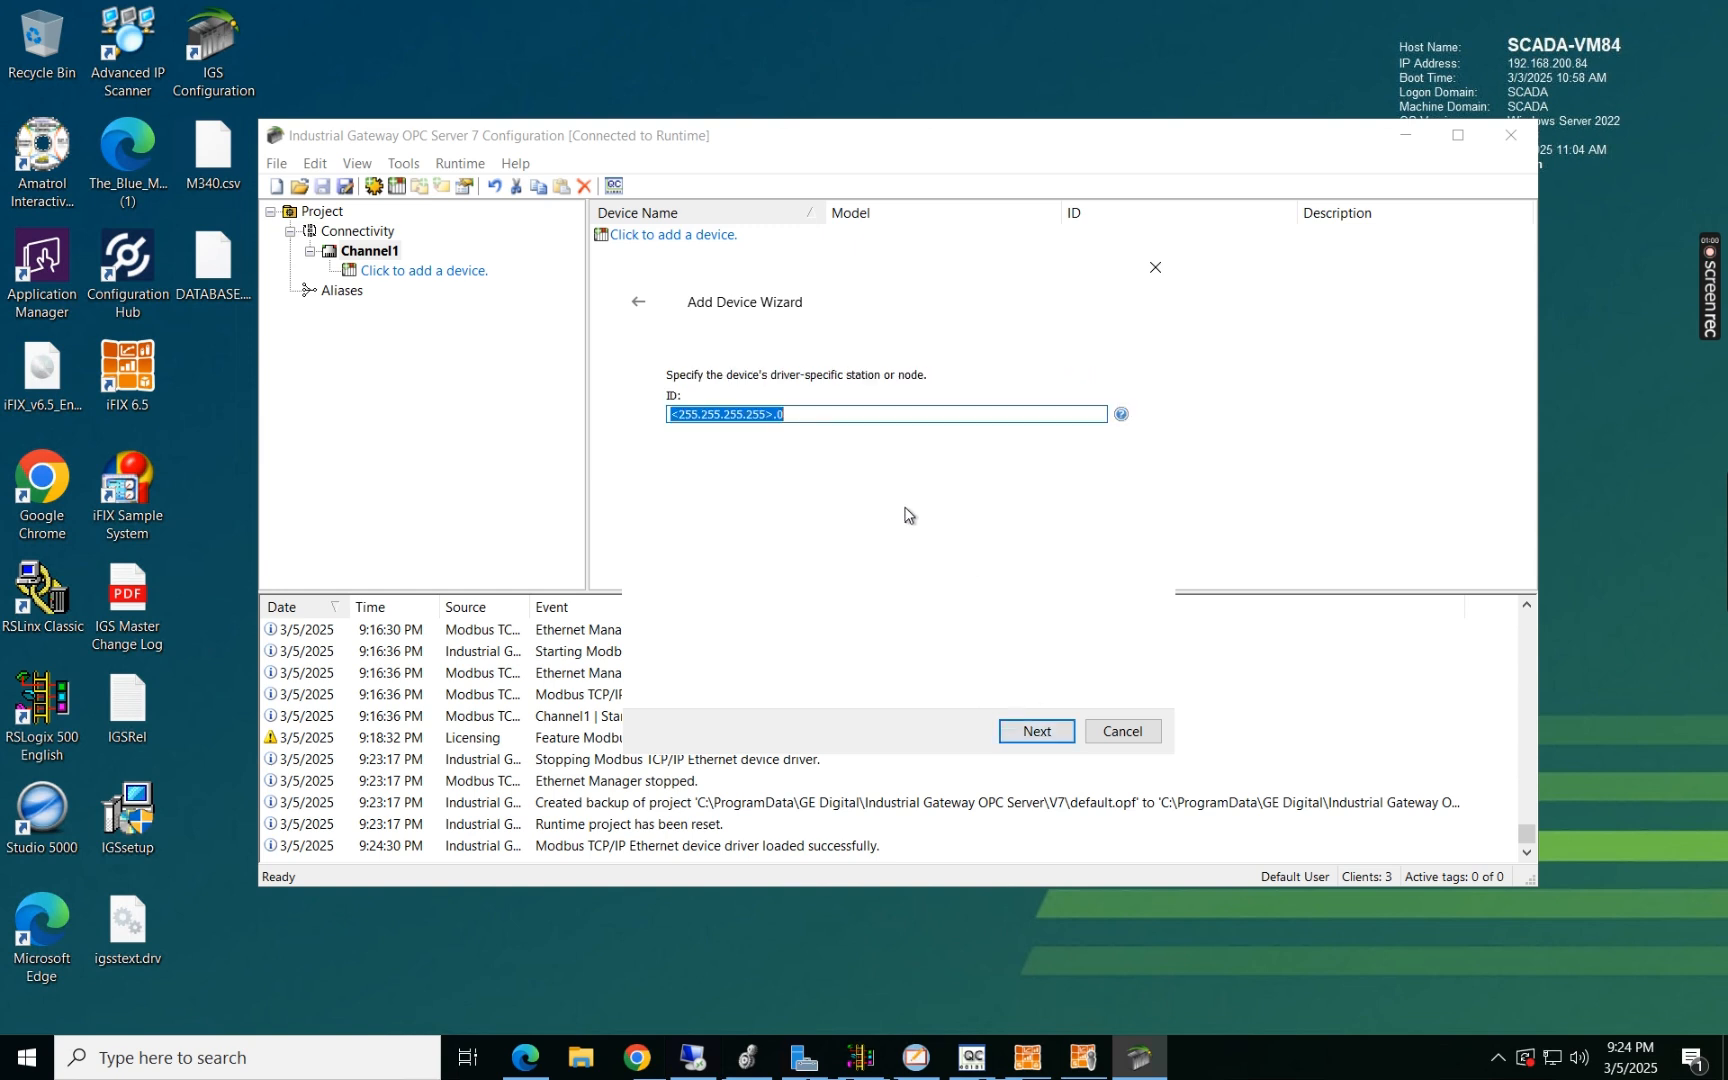
Step: Set the device ID to 192.168.203.250 and finish creating the device with the remaining default settings
type("192.168.203.")
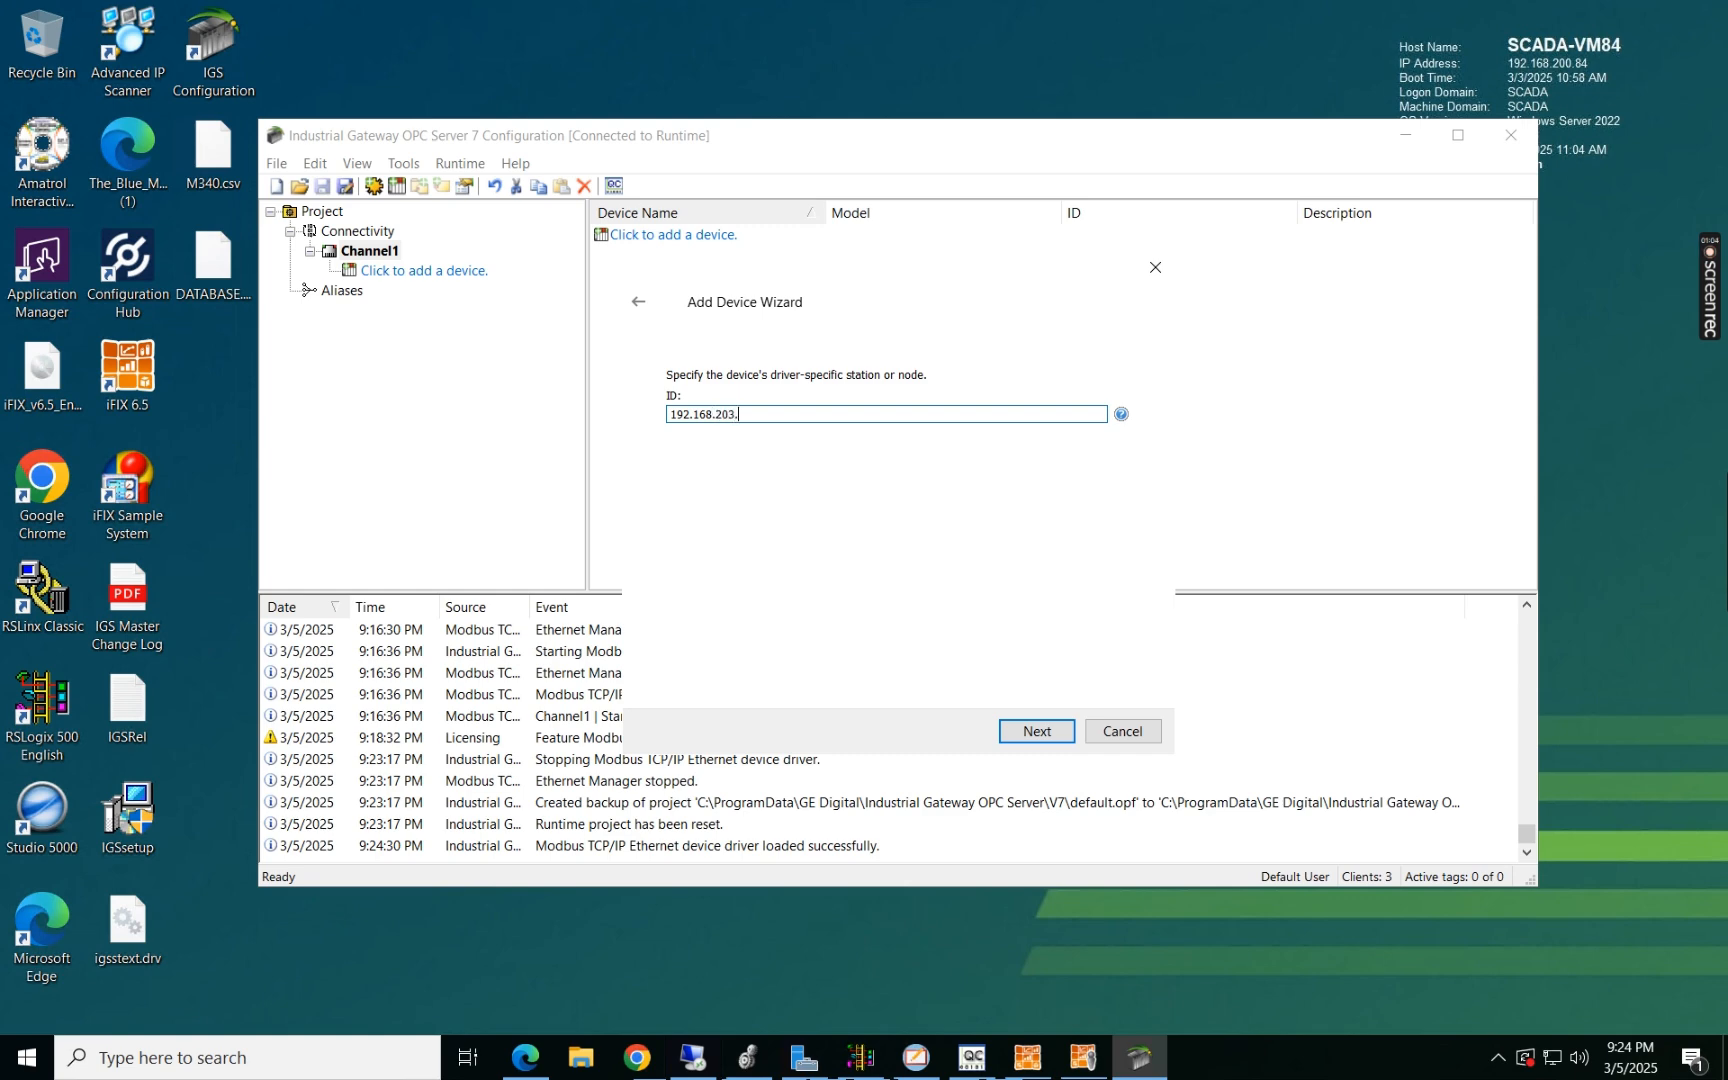
type("250")
left_click(1066, 736)
left_click(1066, 737)
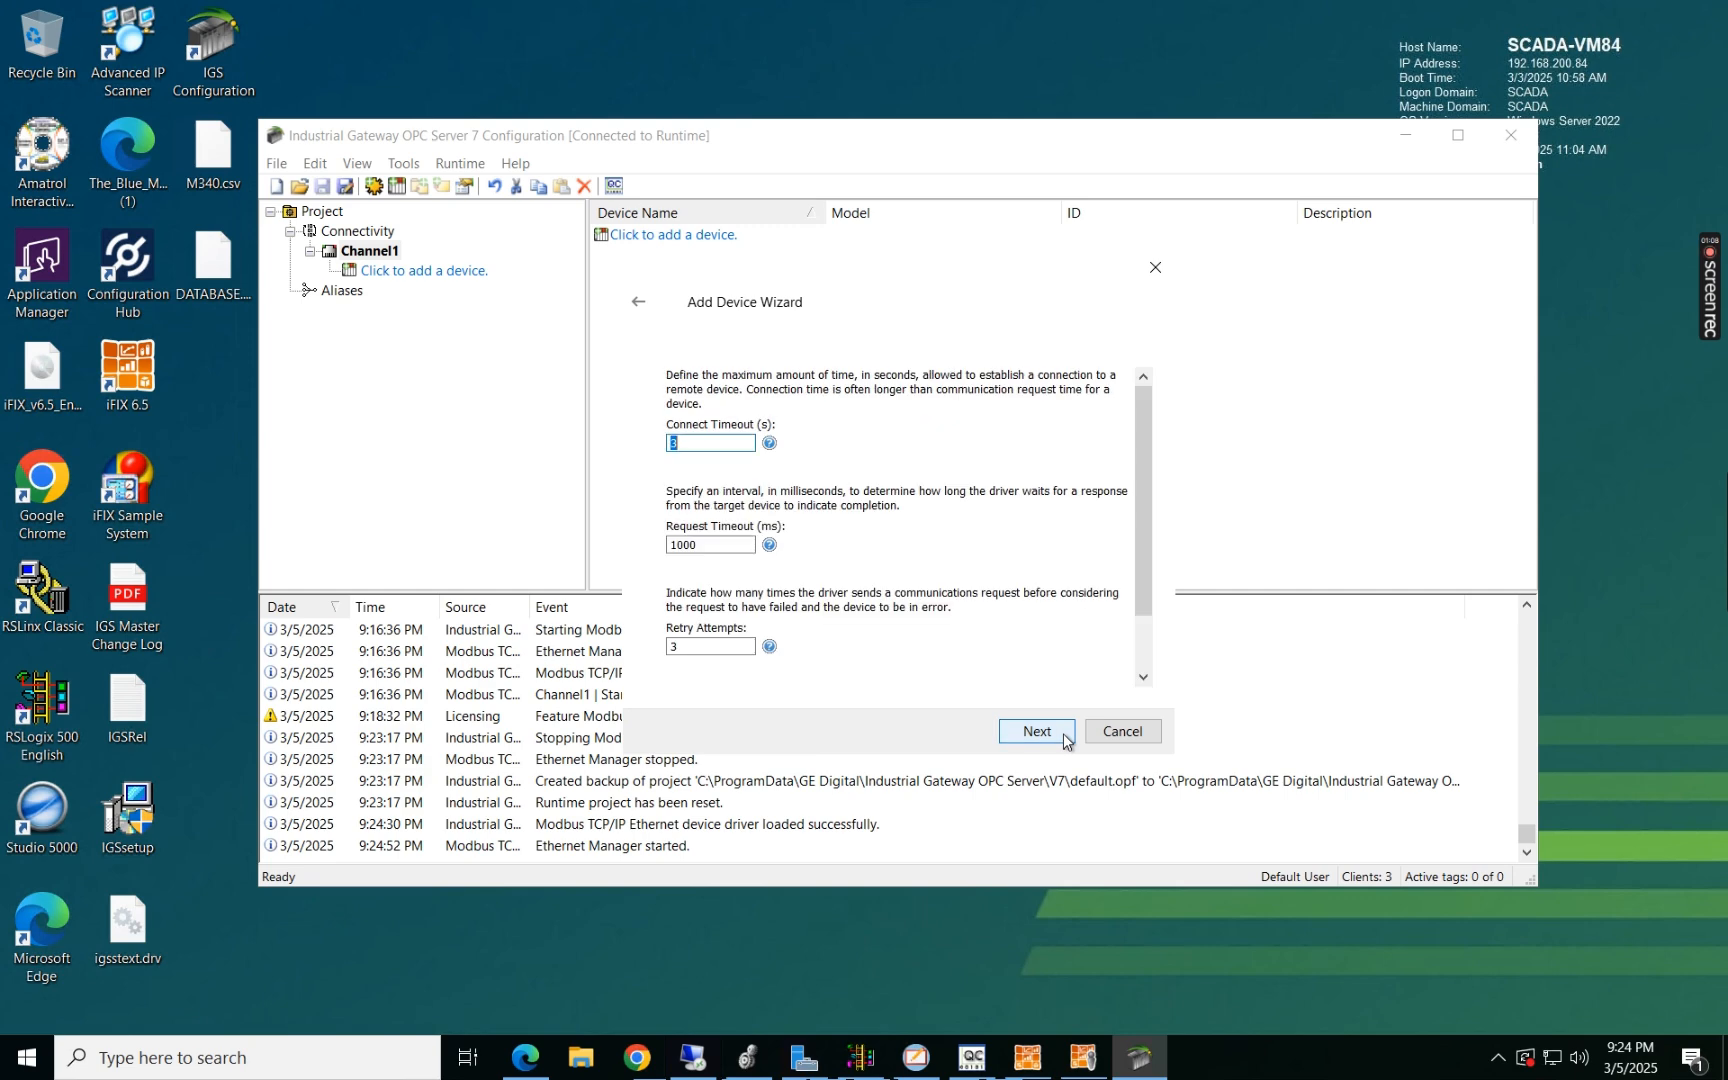
left_click(1066, 737)
left_click(1066, 737)
left_click(1066, 737)
left_click(1036, 731)
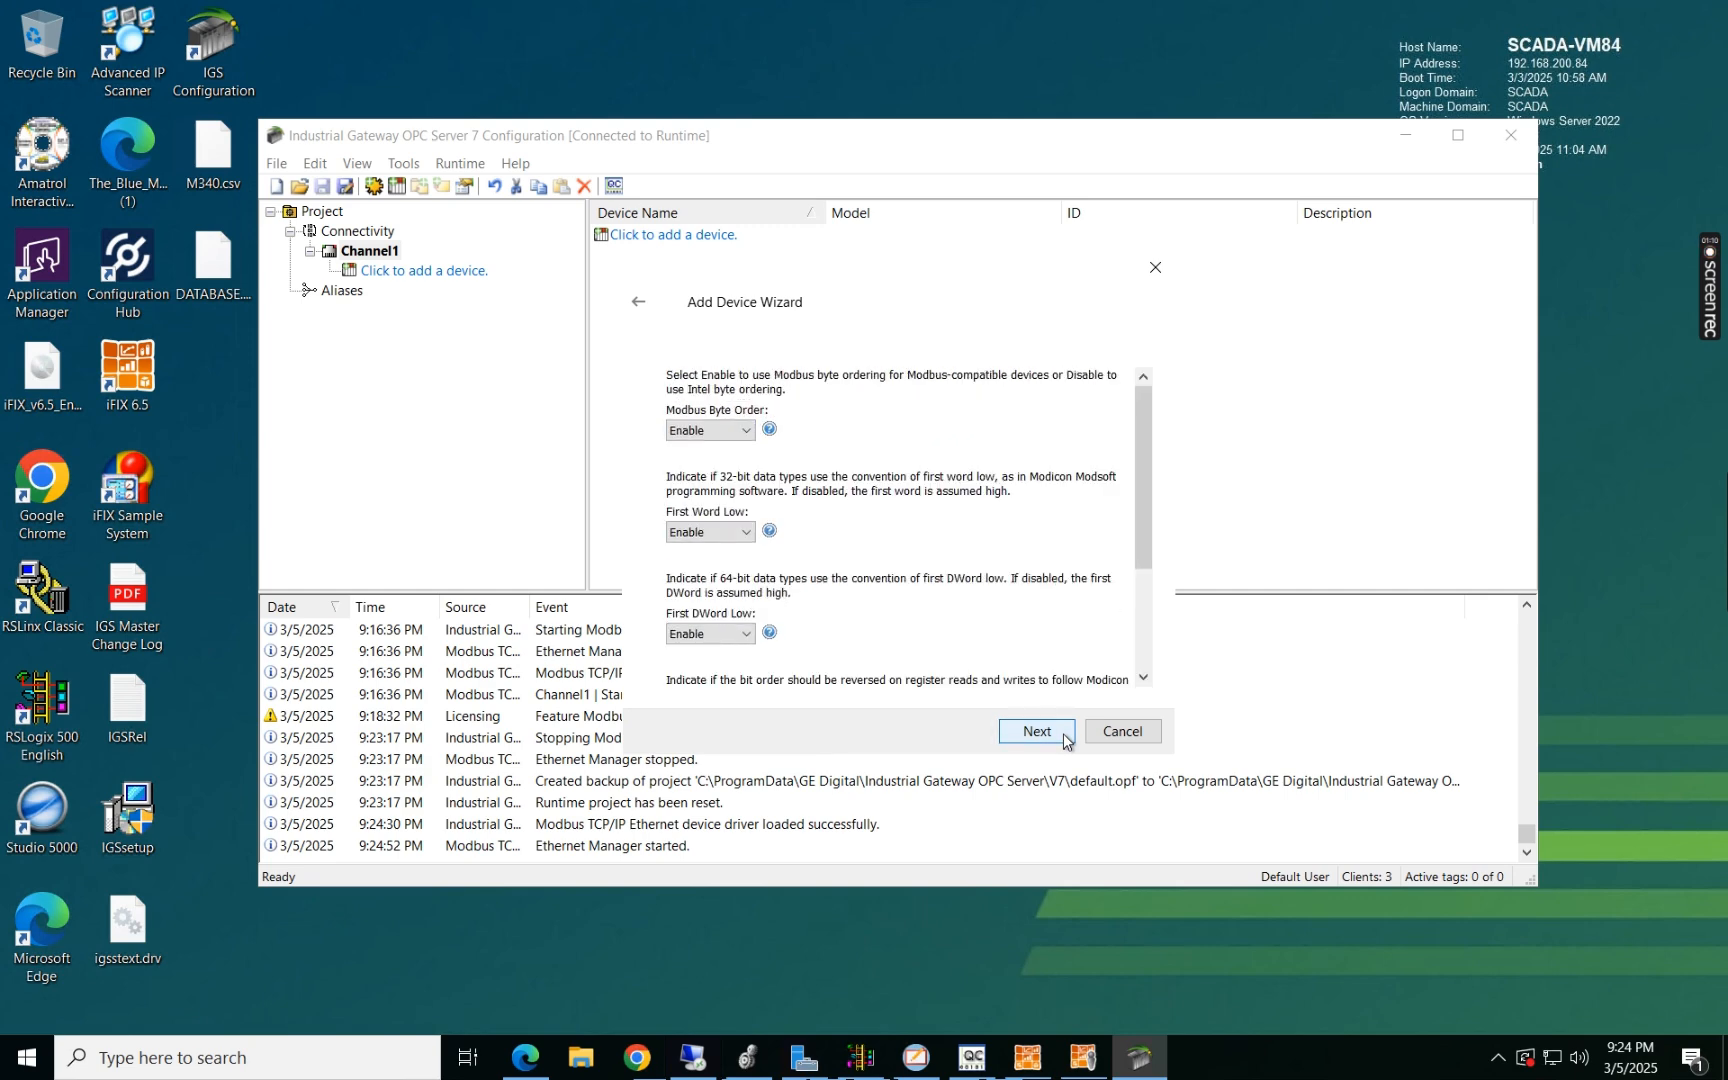
left_click(1036, 731)
left_click(1036, 731)
left_click(1036, 731)
left_click(1064, 737)
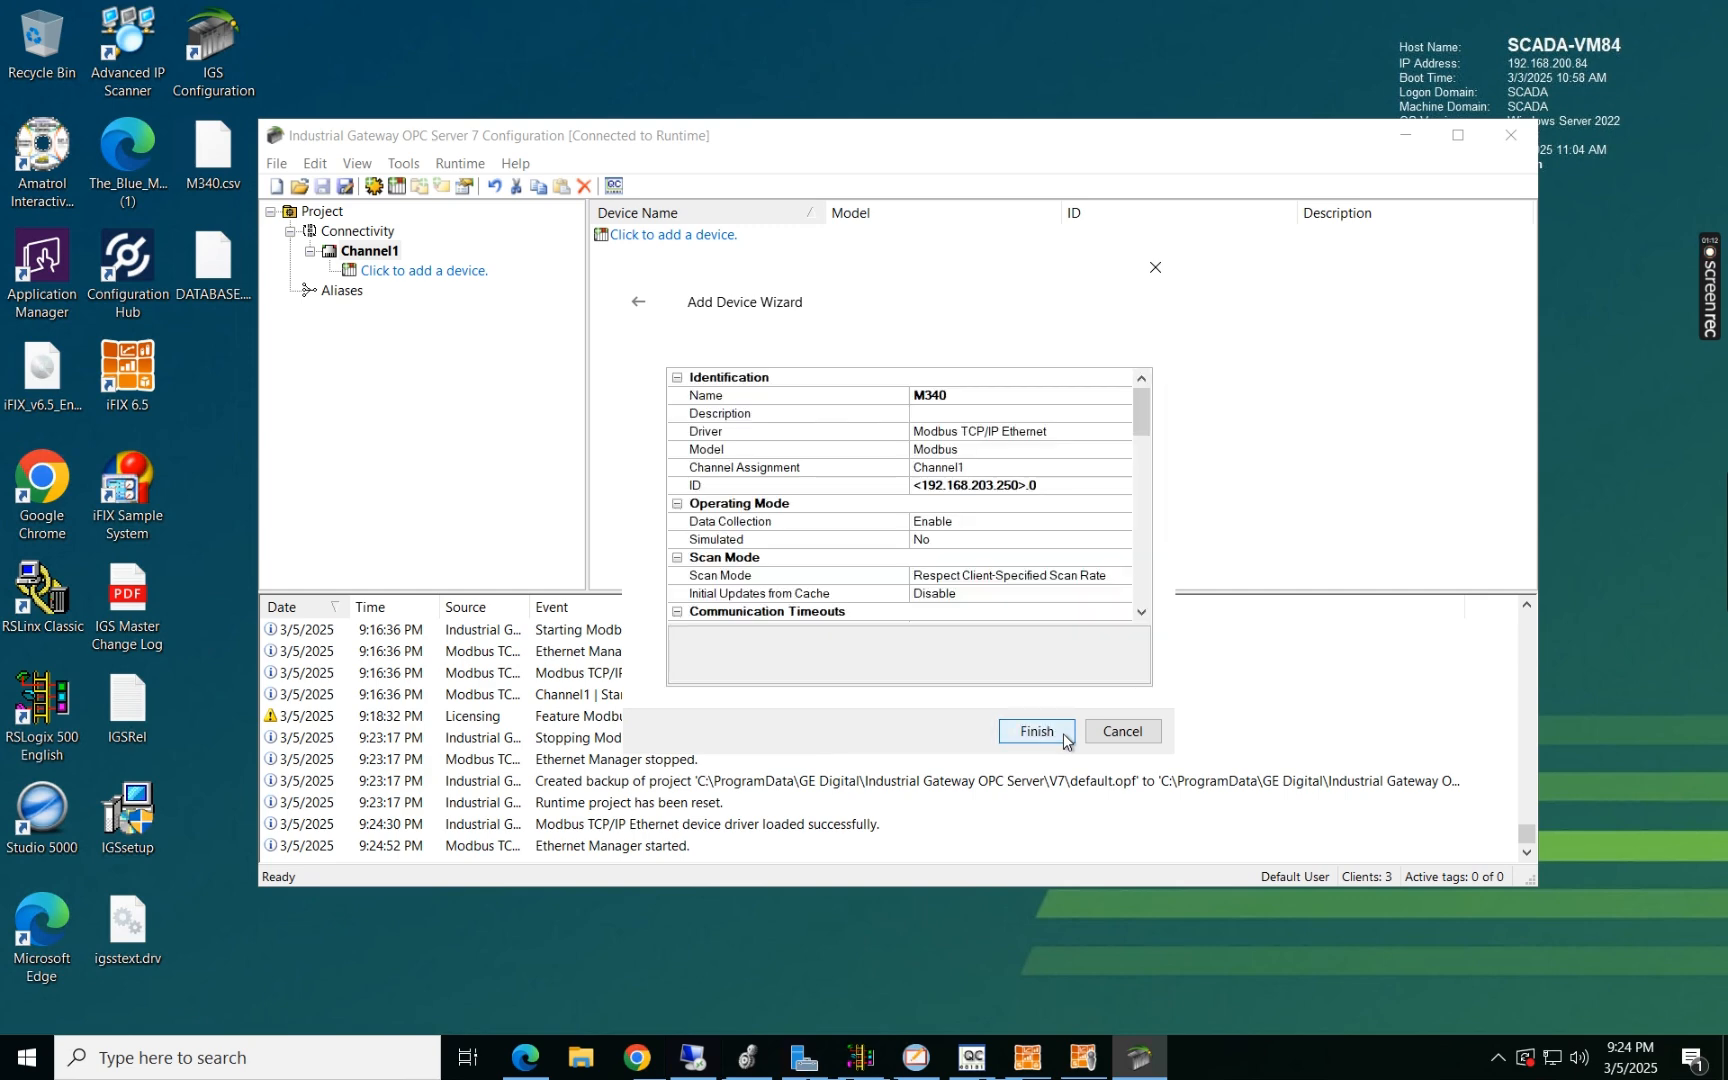
left_click(1064, 737)
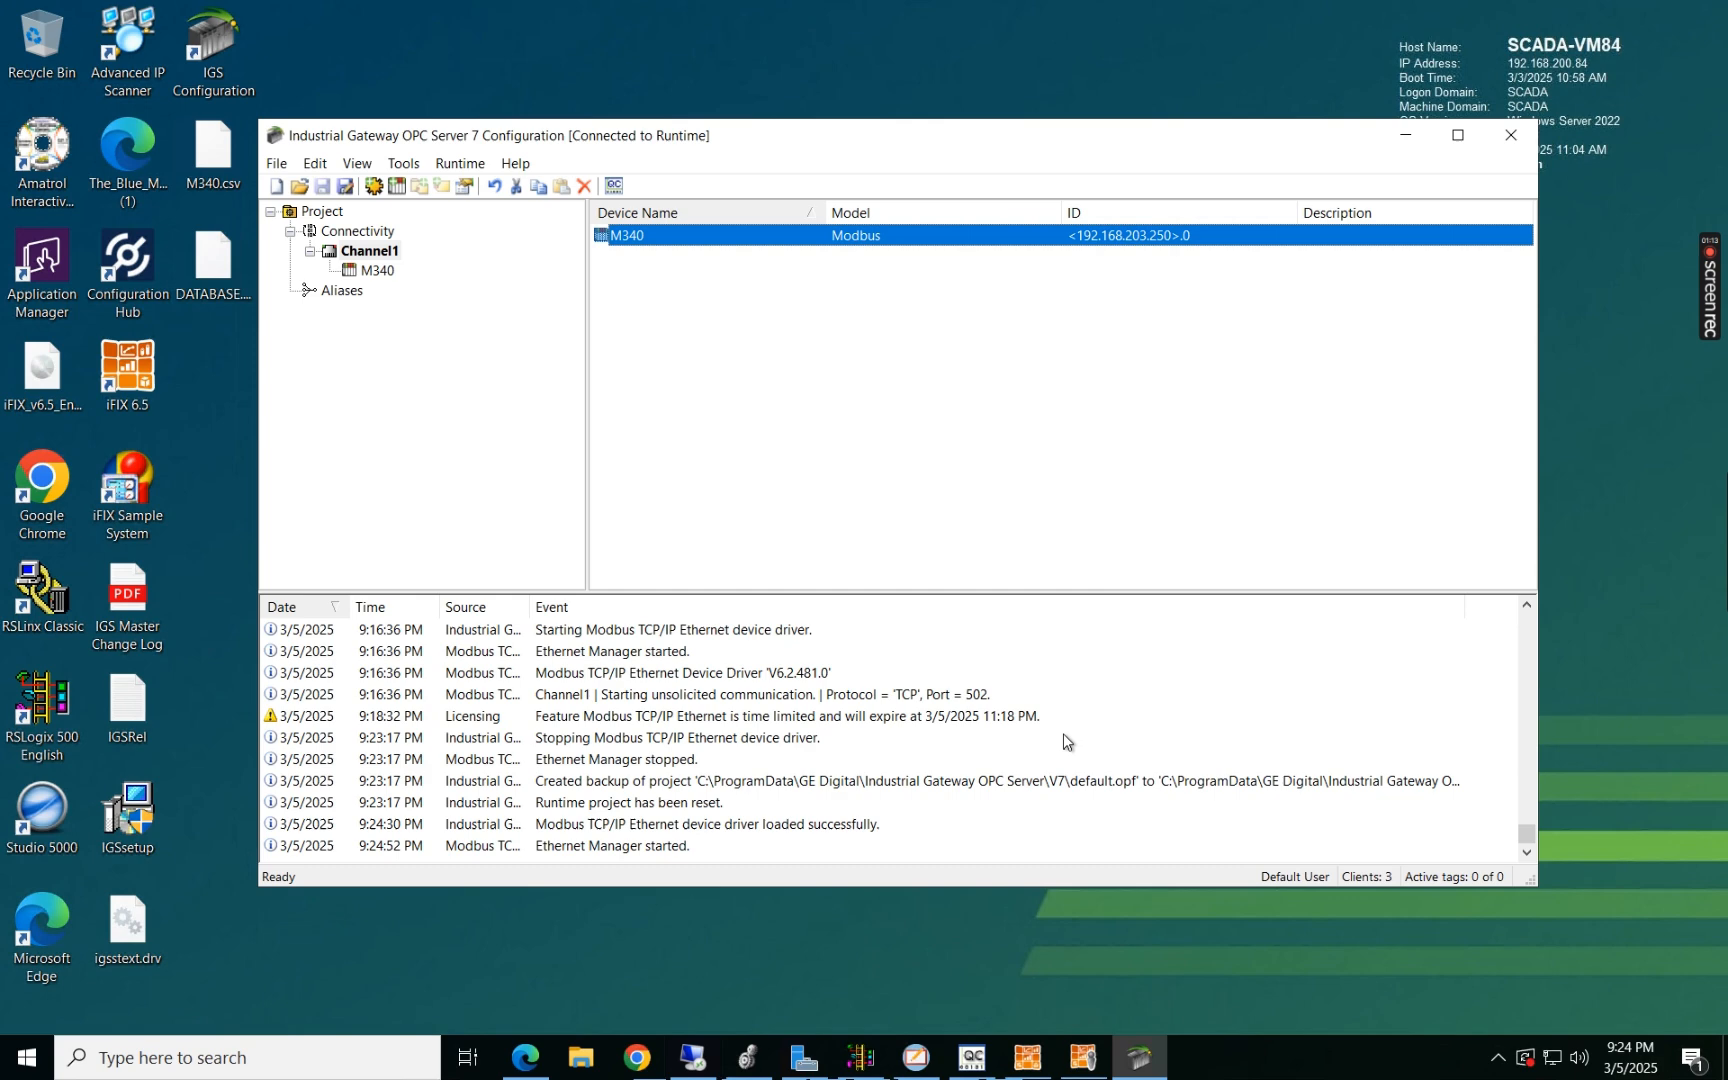
Step: Add a static tag named HMI_Start with address 000002 to the M340 device
left_click(366, 273)
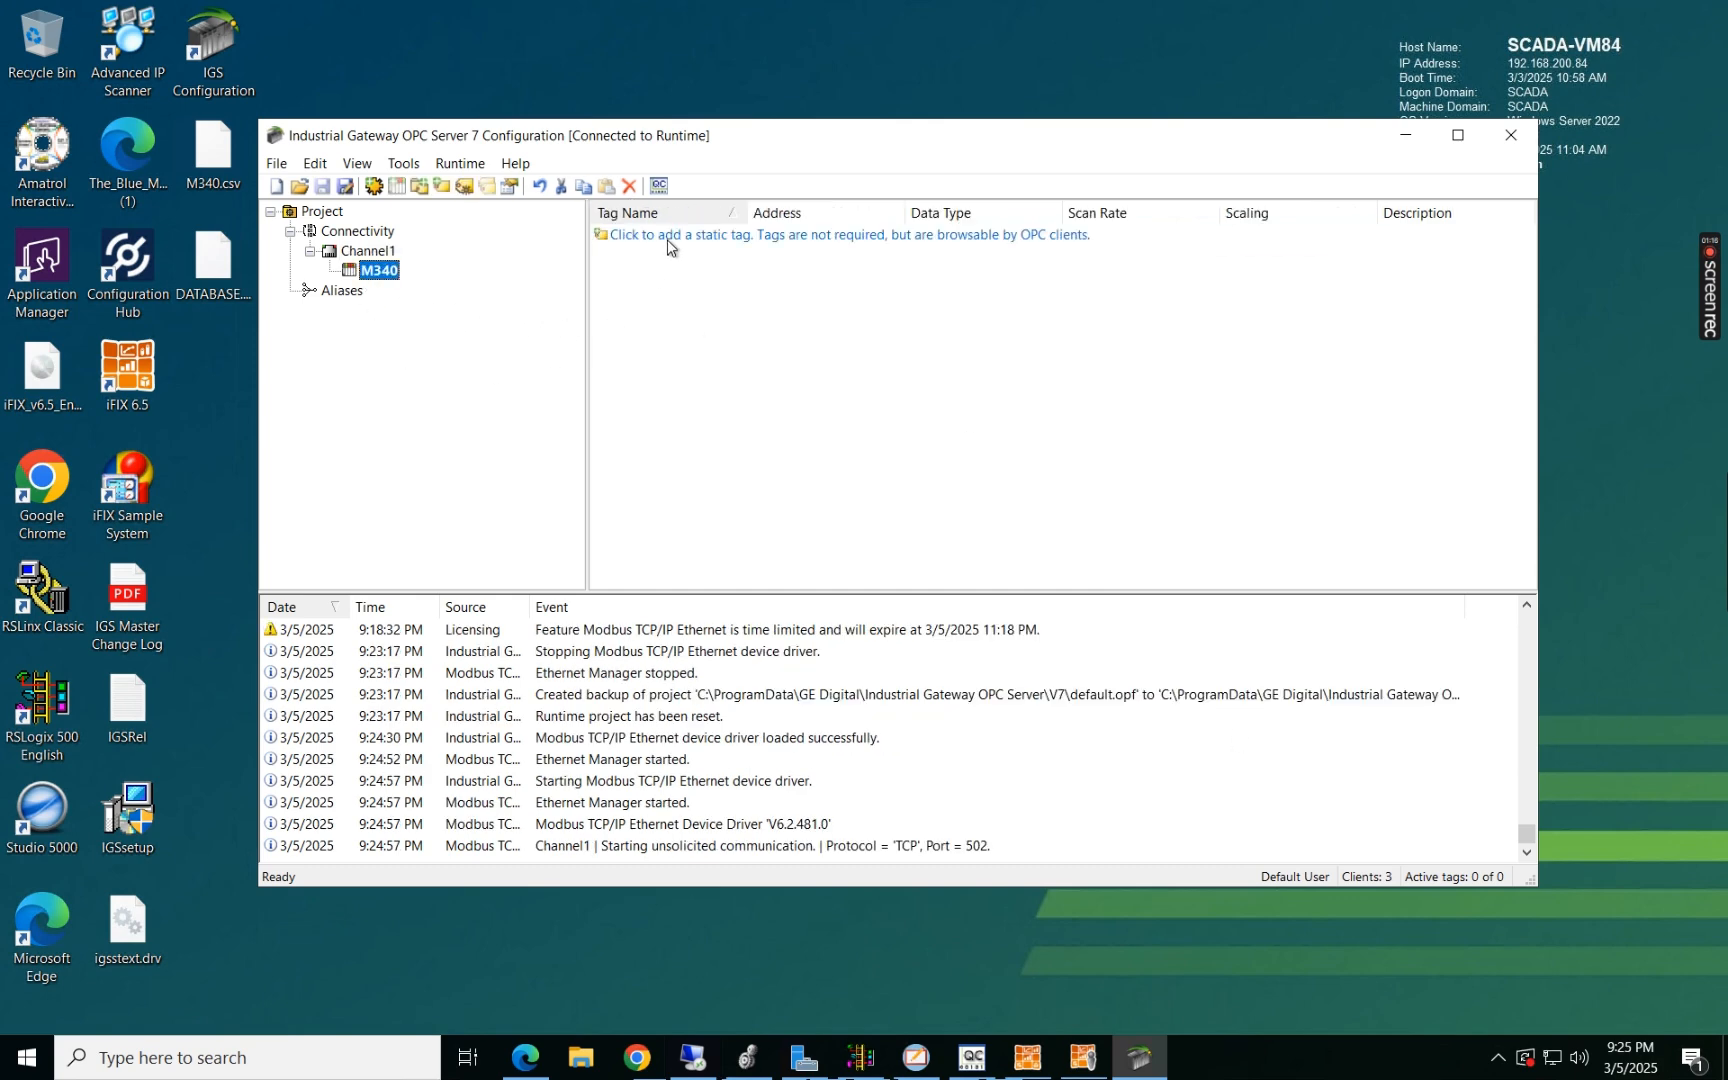
left_click(667, 239)
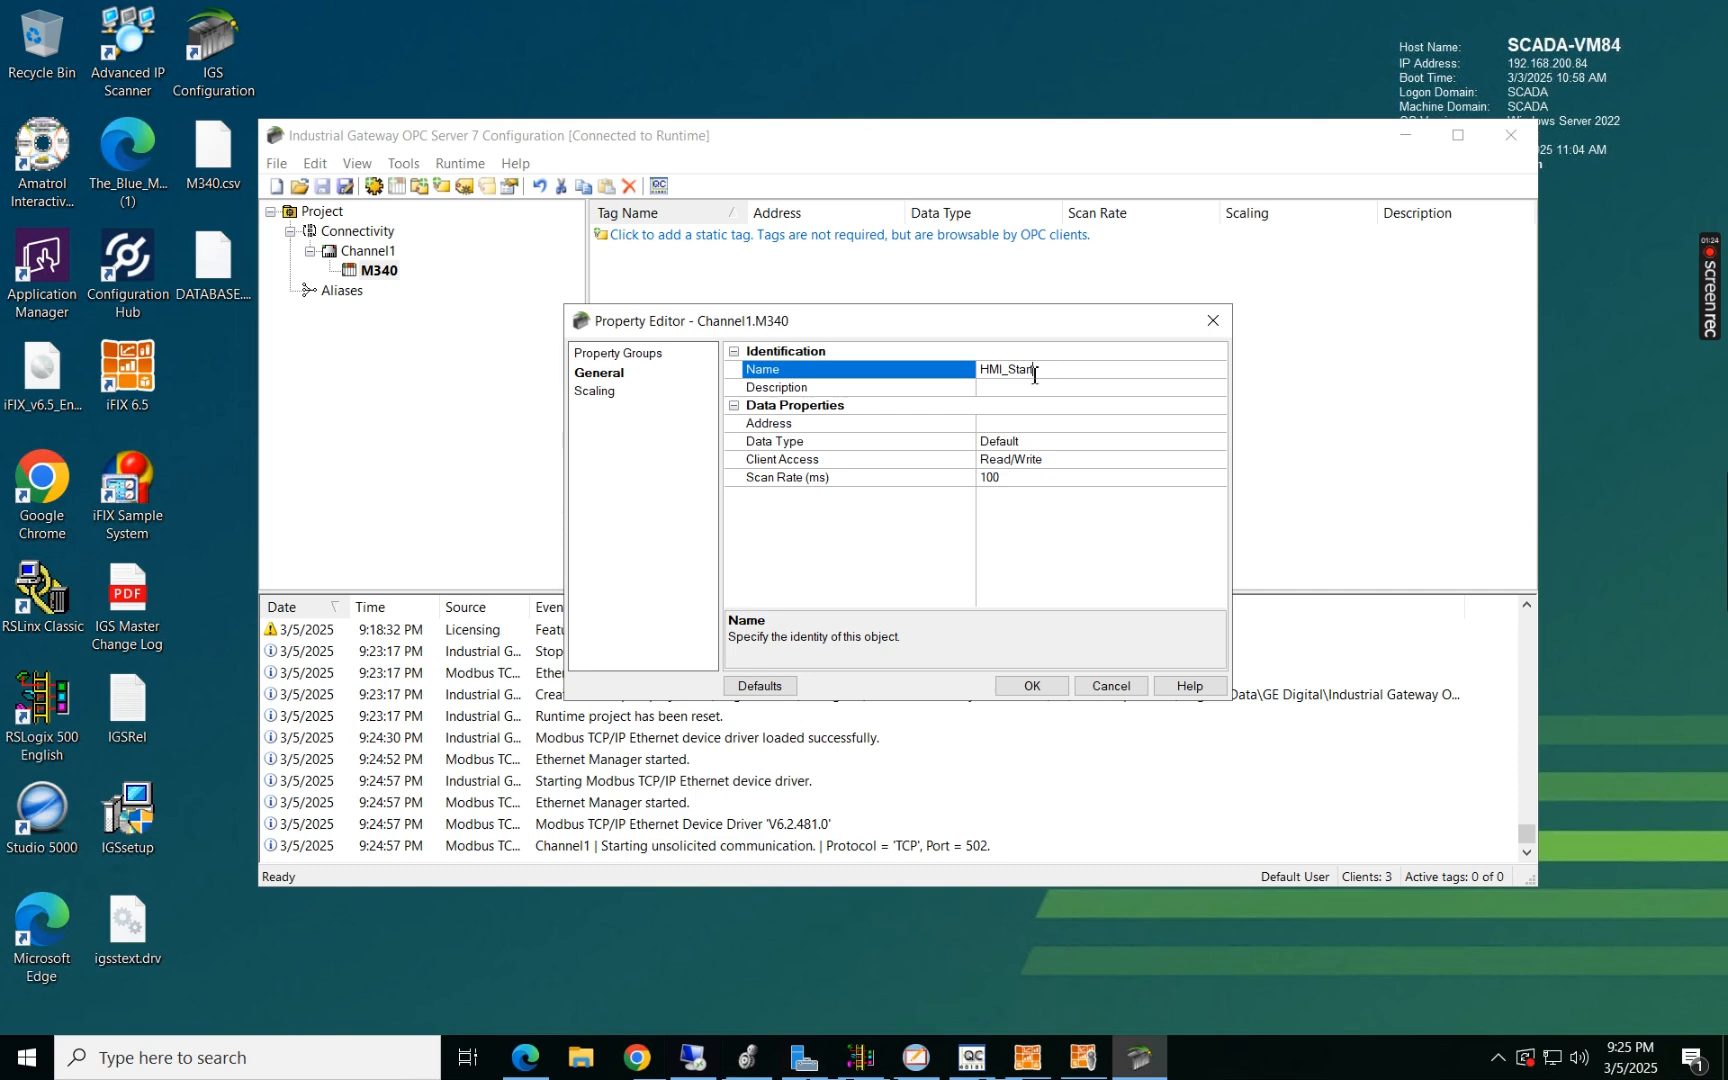
left_click(1040, 424)
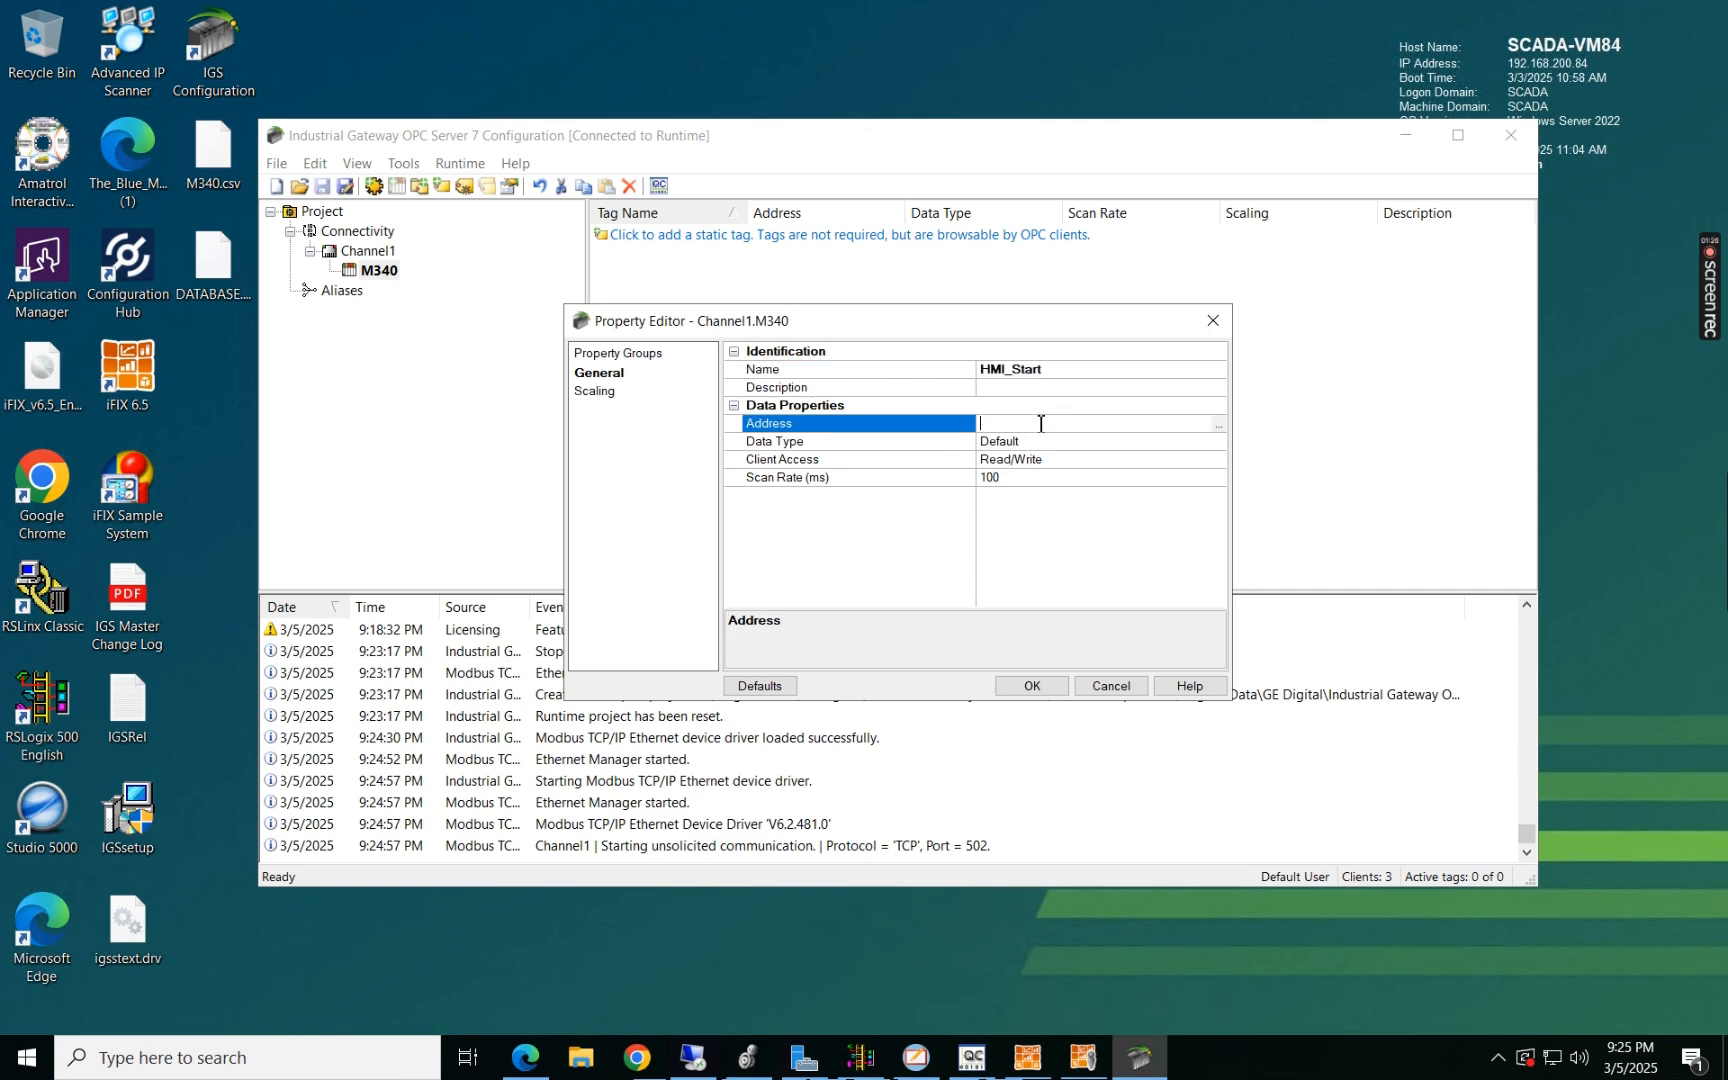
type("%M")
left_click_drag(1005, 424, 966, 433)
key("BackSpace")
type("2")
type("0")
left_click(1040, 689)
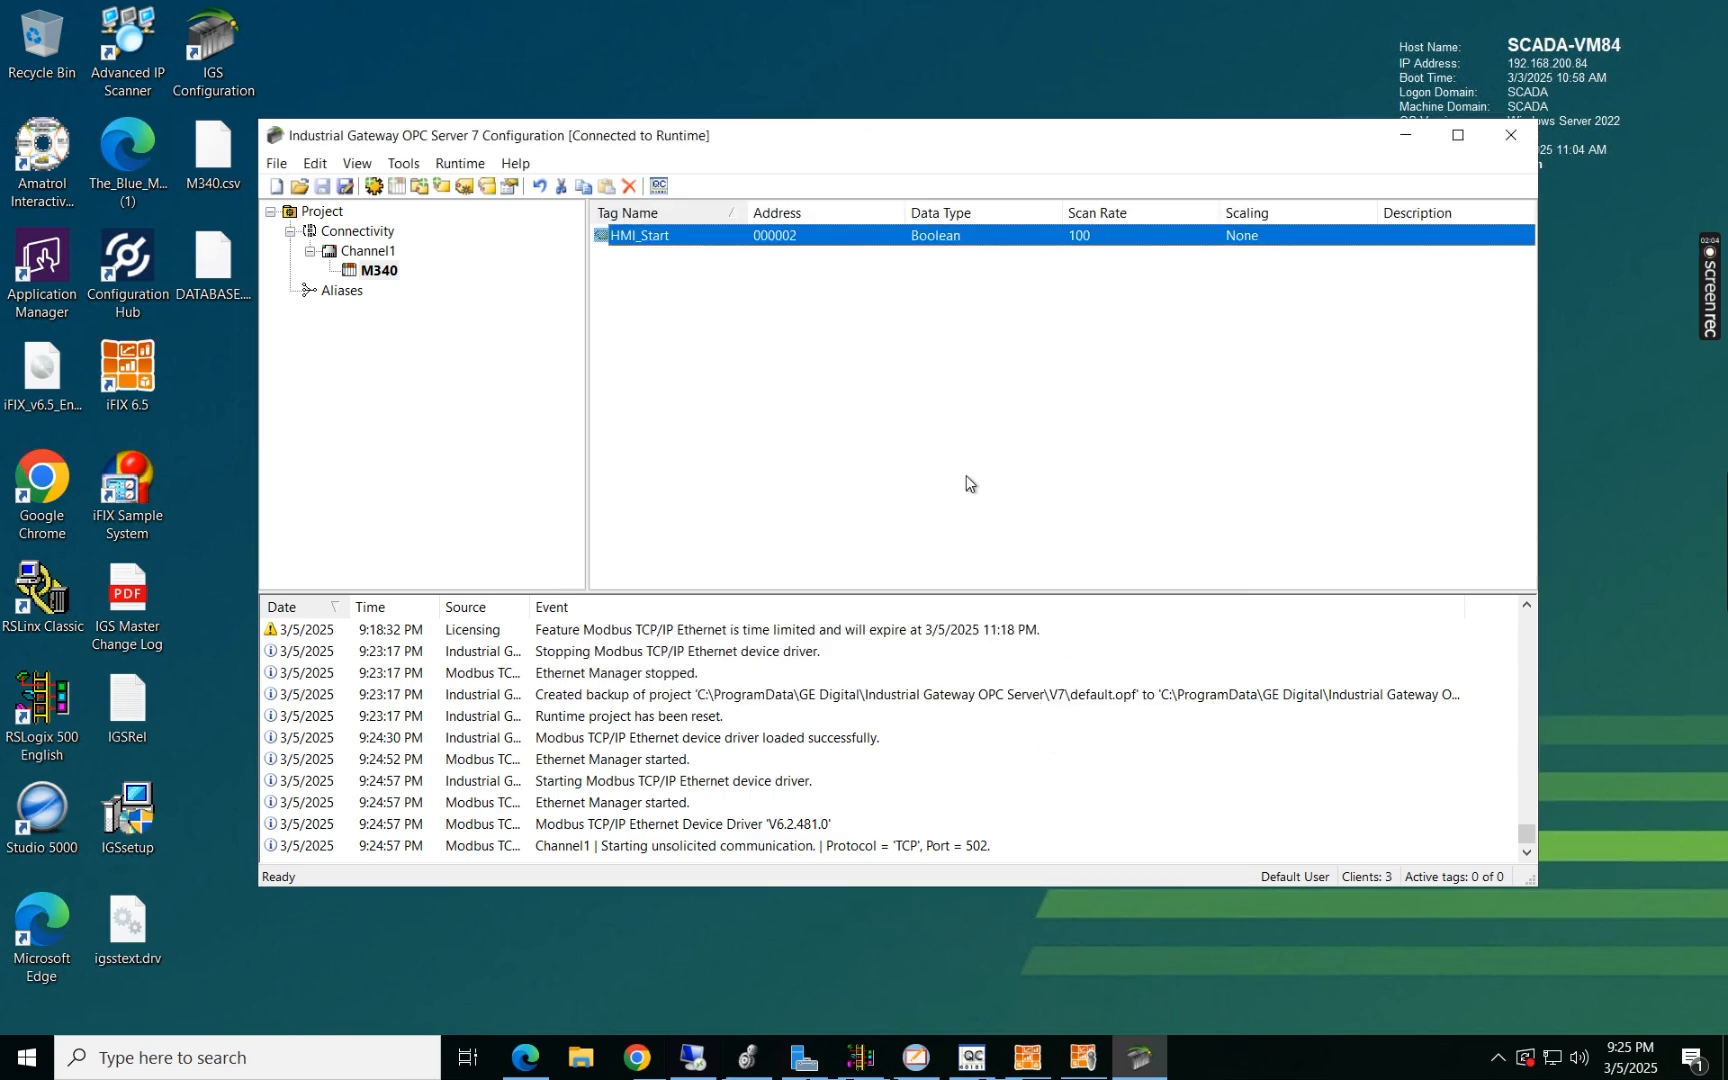
Step: Add a second M340 tag named HMI_Stop with address 000003
right_click(775, 331)
left_click(830, 352)
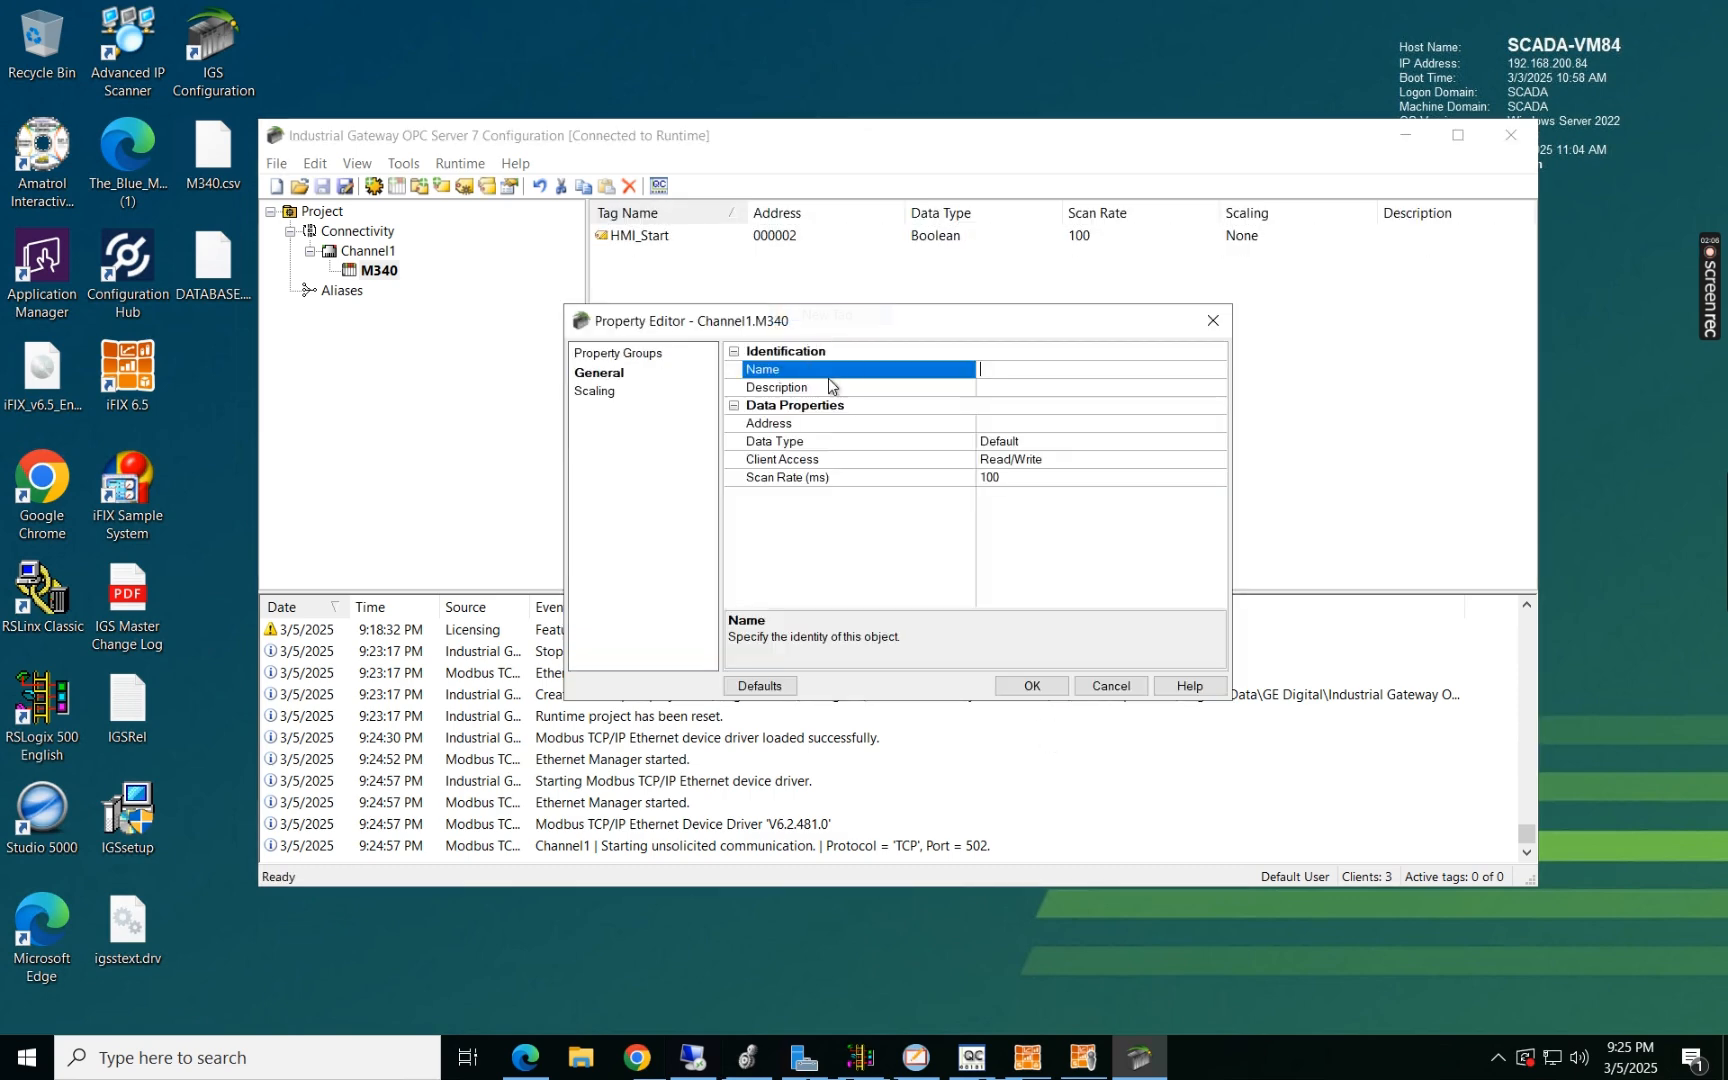
type("HMI_Stop")
left_click(998, 422)
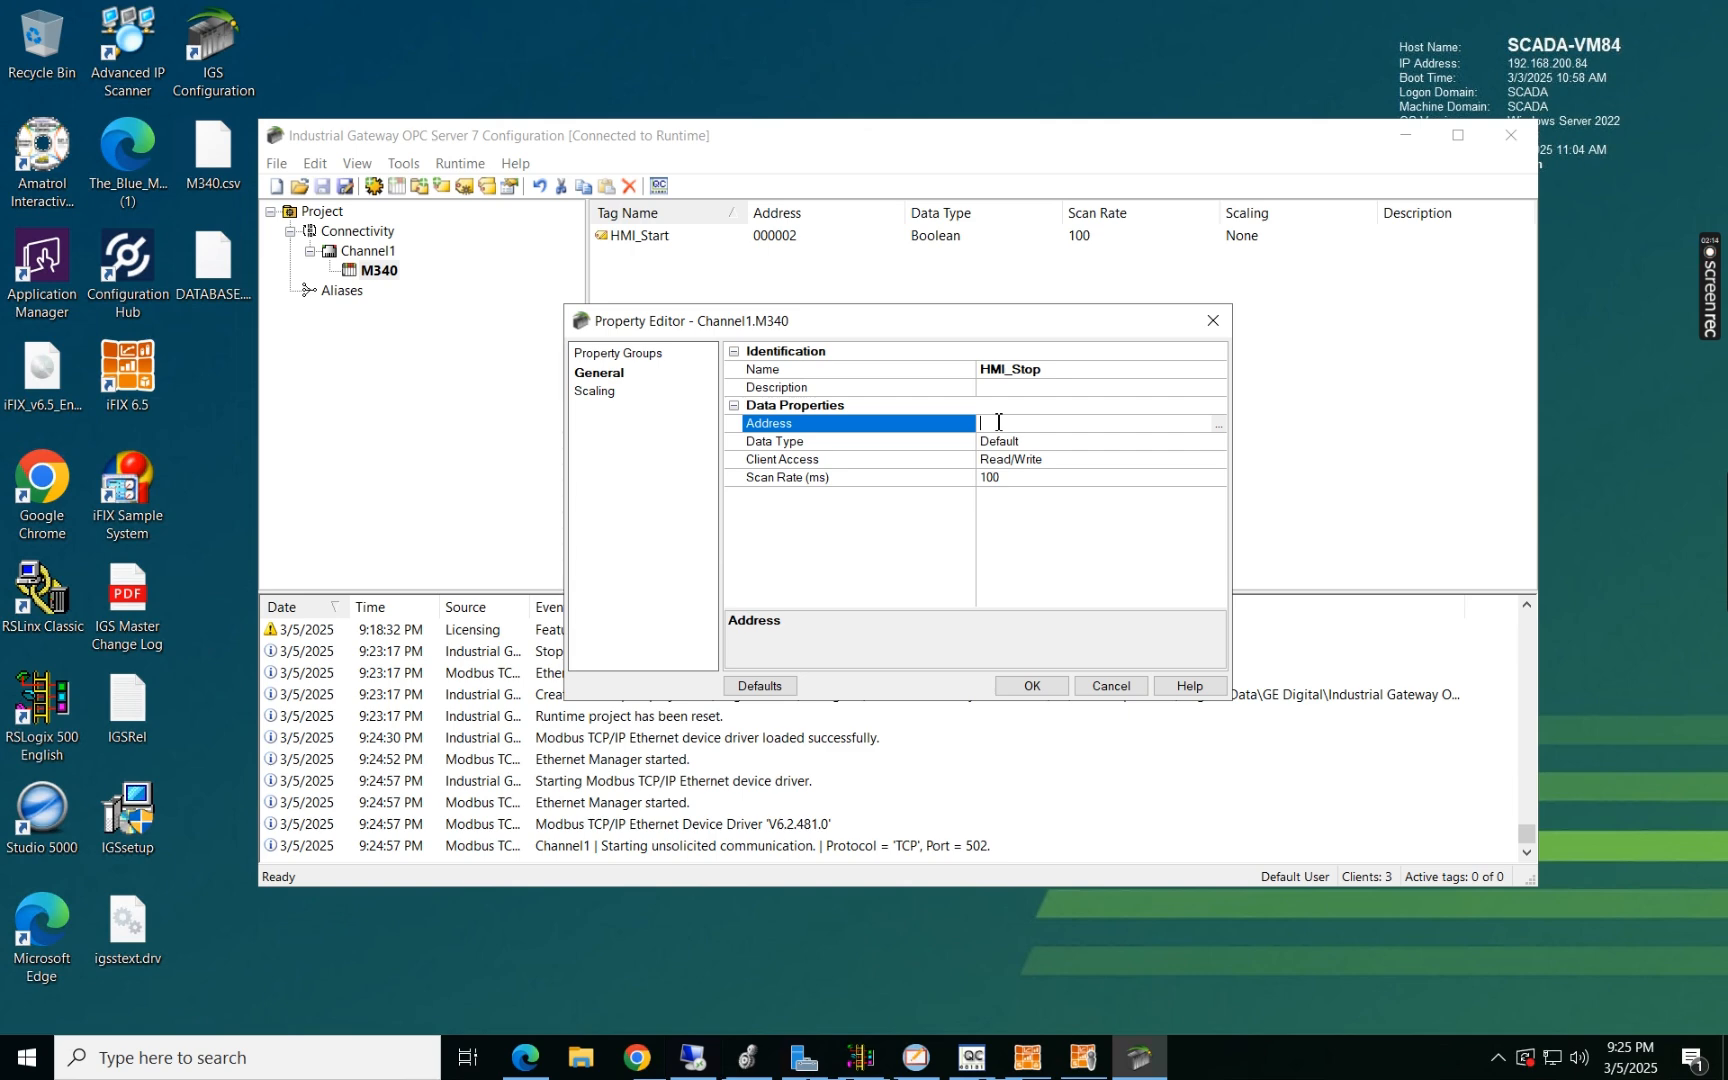
type("000003")
left_click(1040, 689)
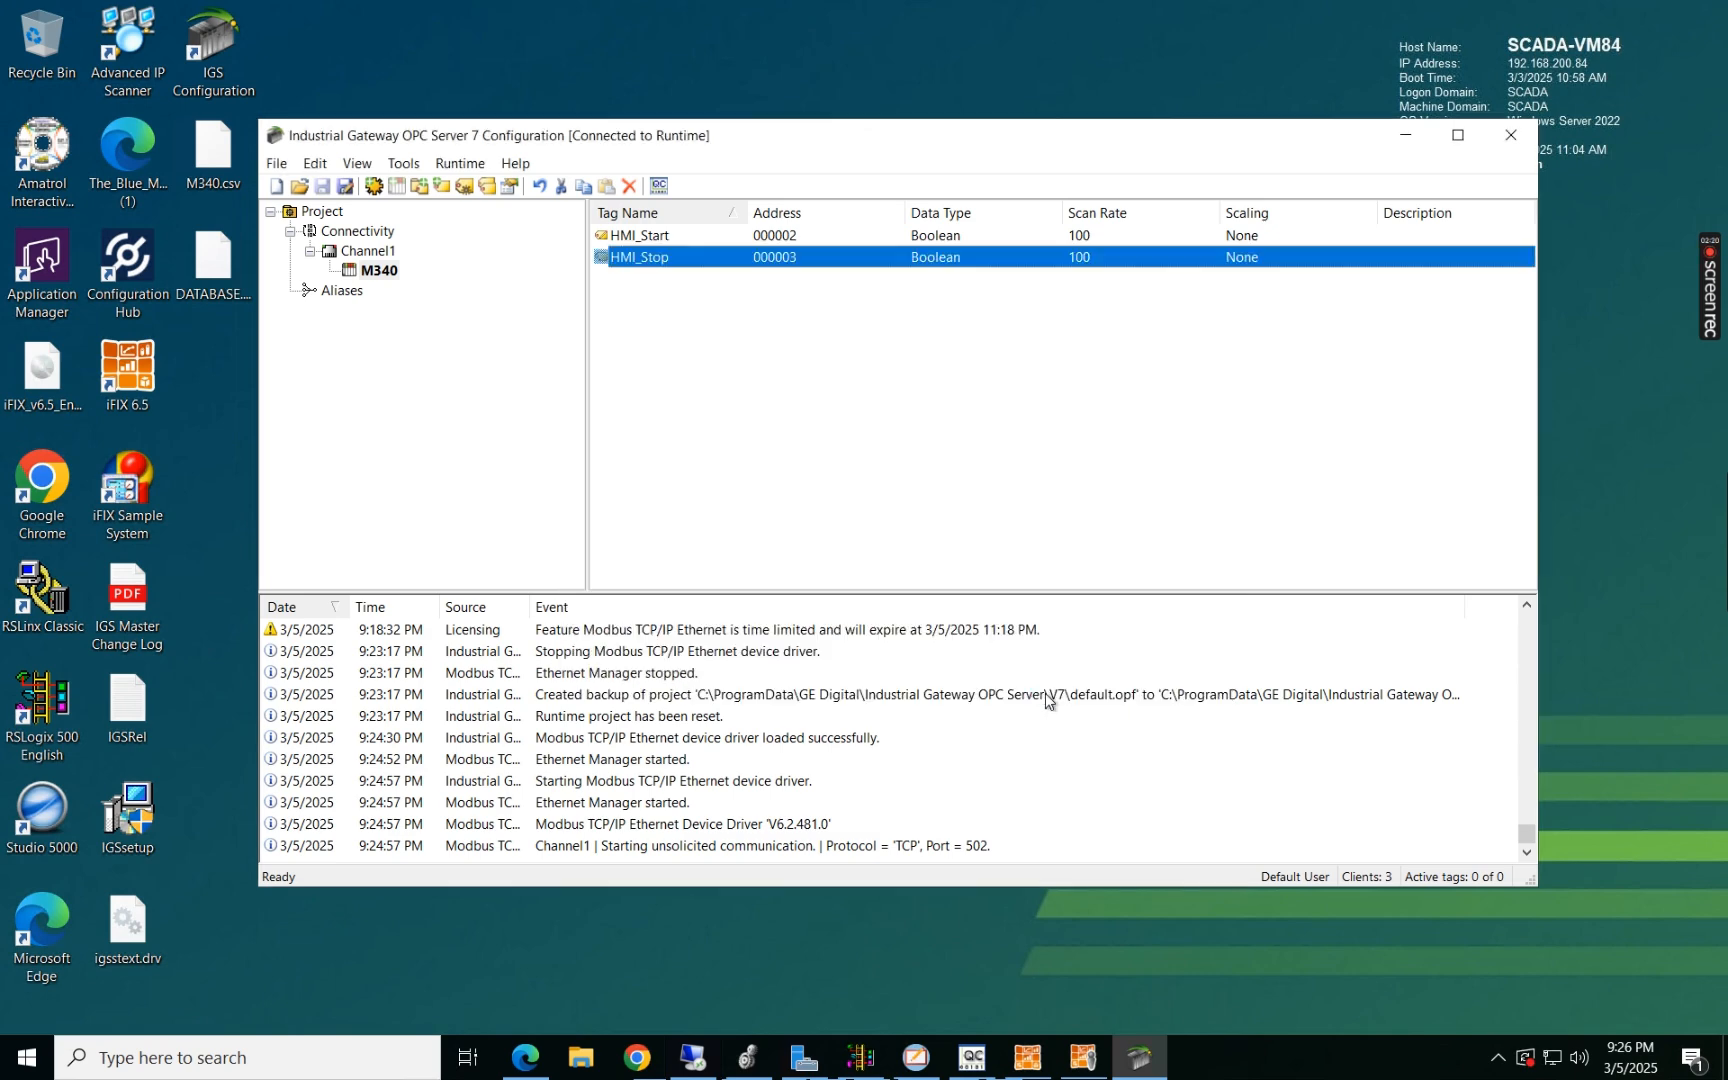
Step: Add a third M340 tag named System_Enabled with address 000004
right_click(747, 321)
left_click(776, 333)
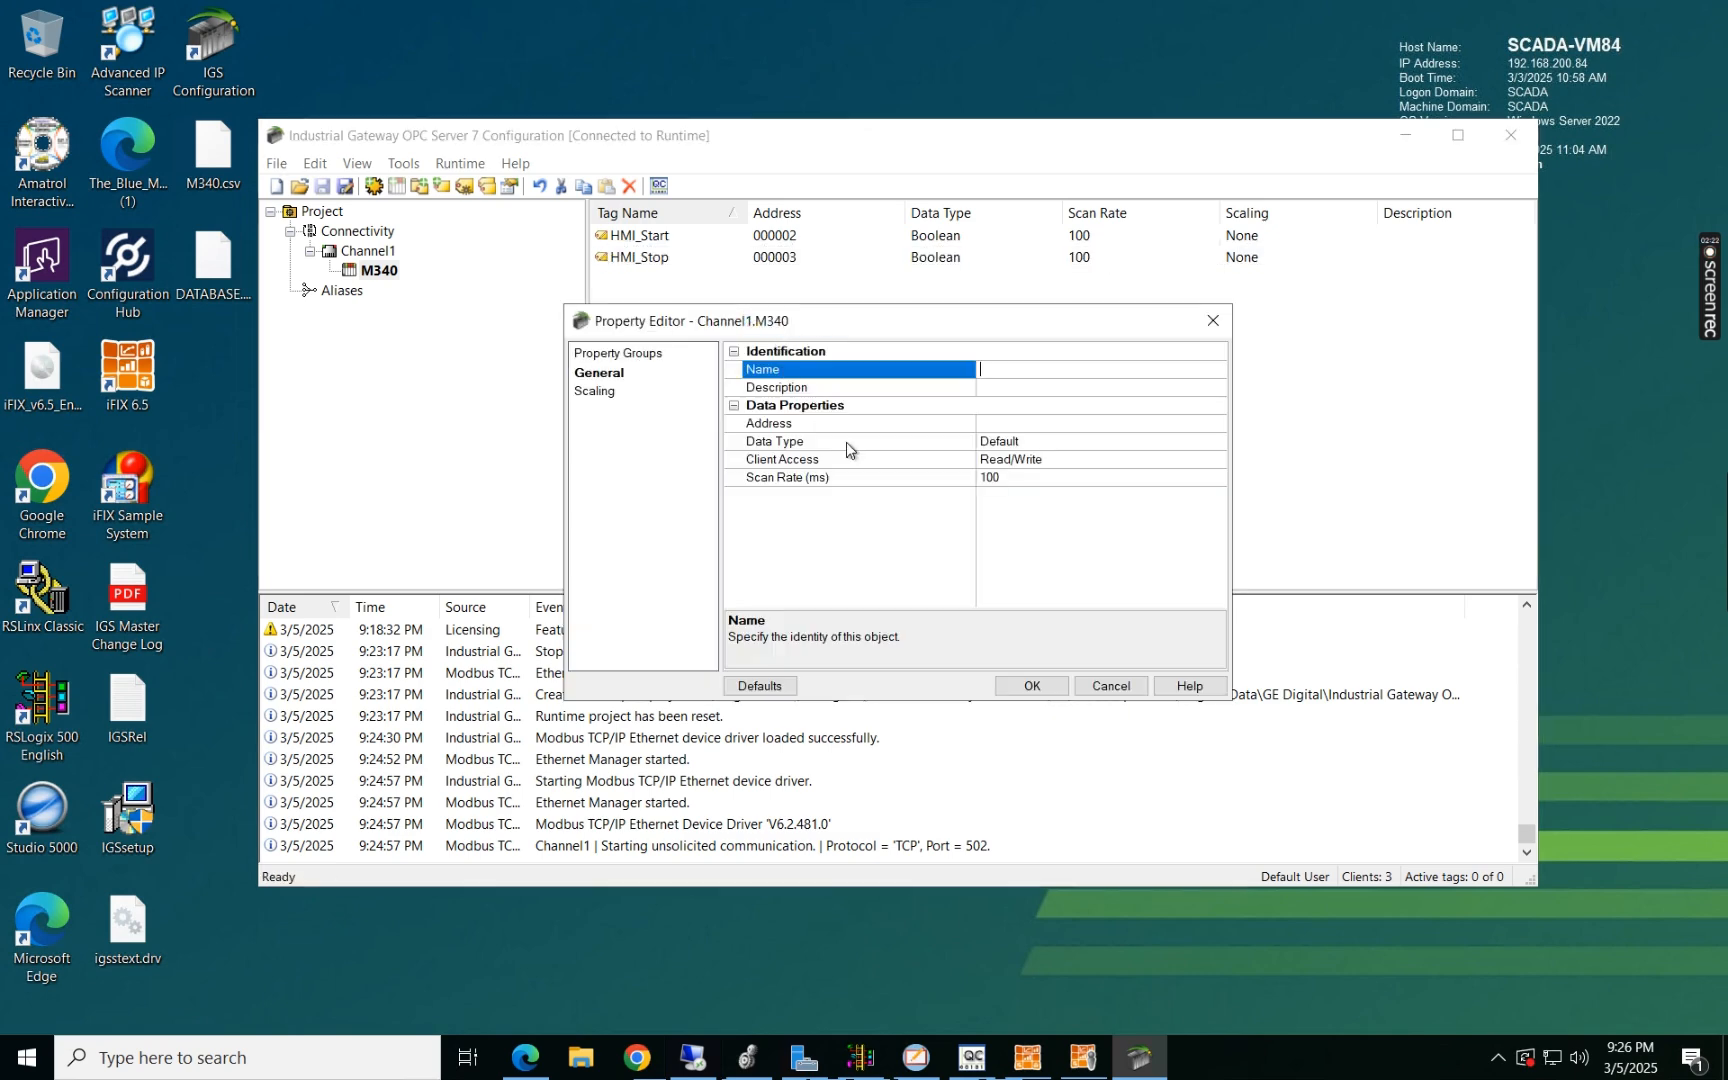
type("System_Enabled")
left_click(1022, 423)
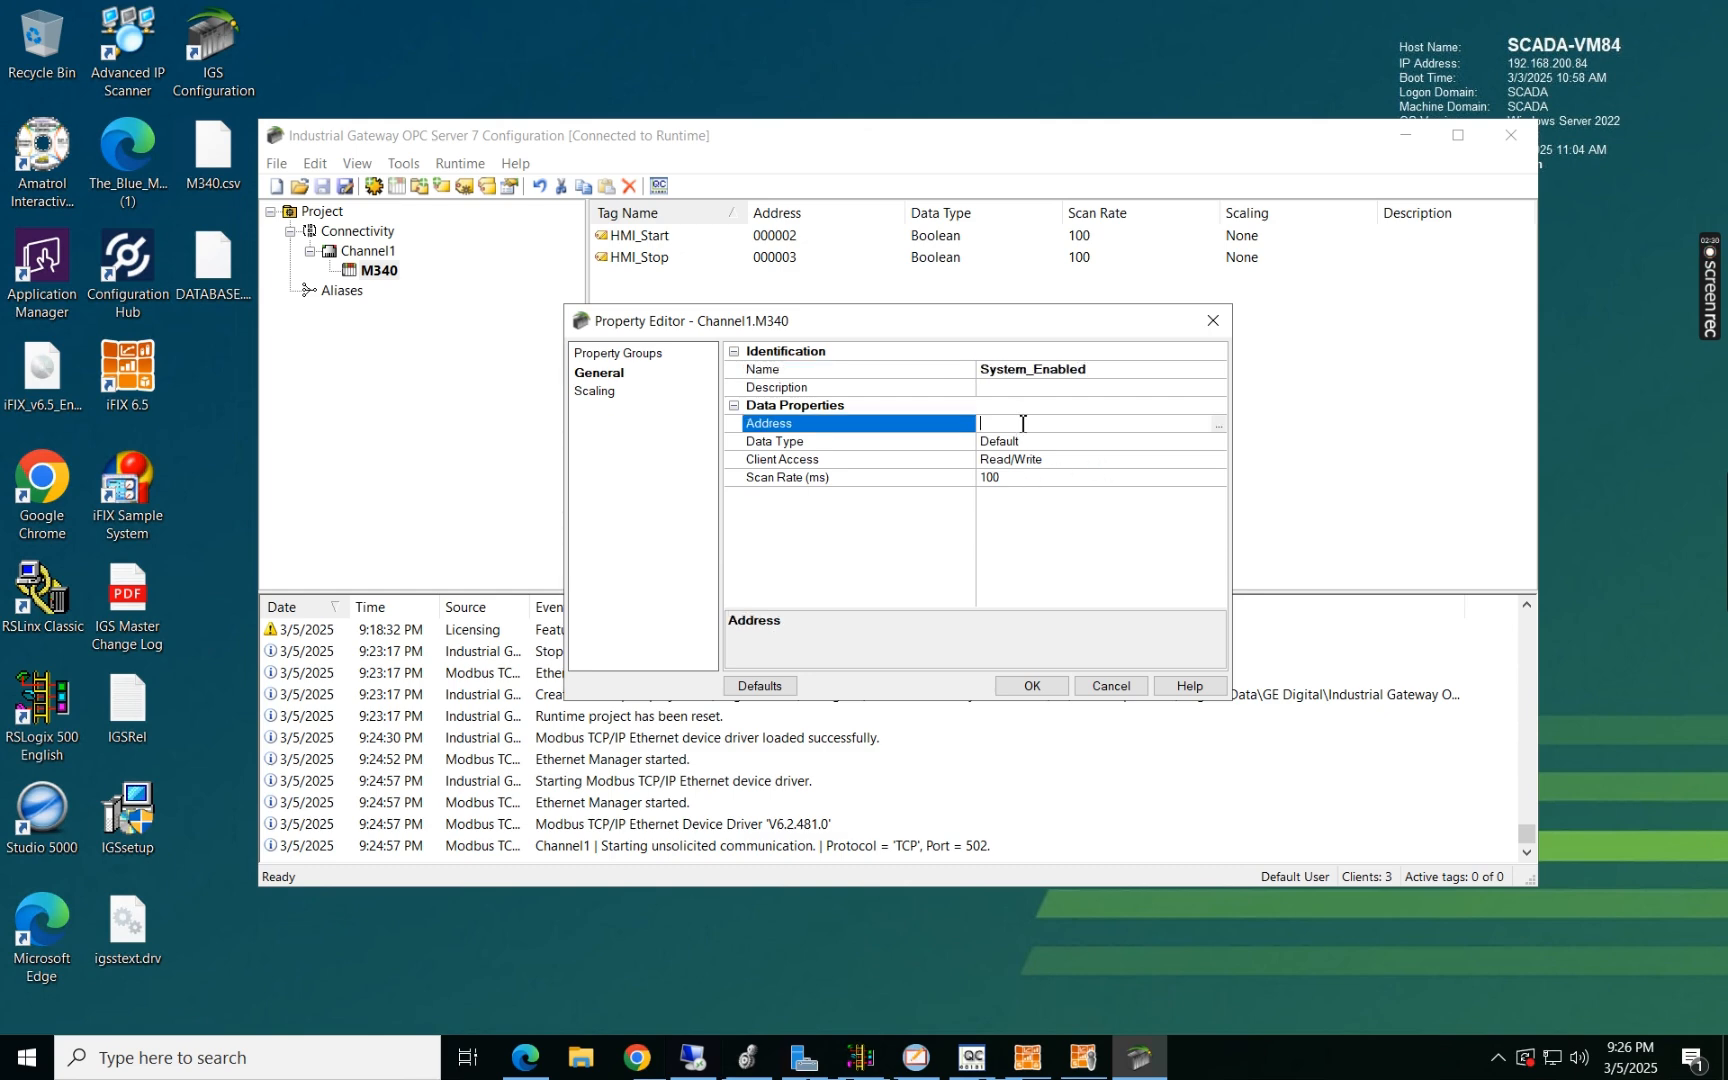
type("000004")
left_click(1032, 686)
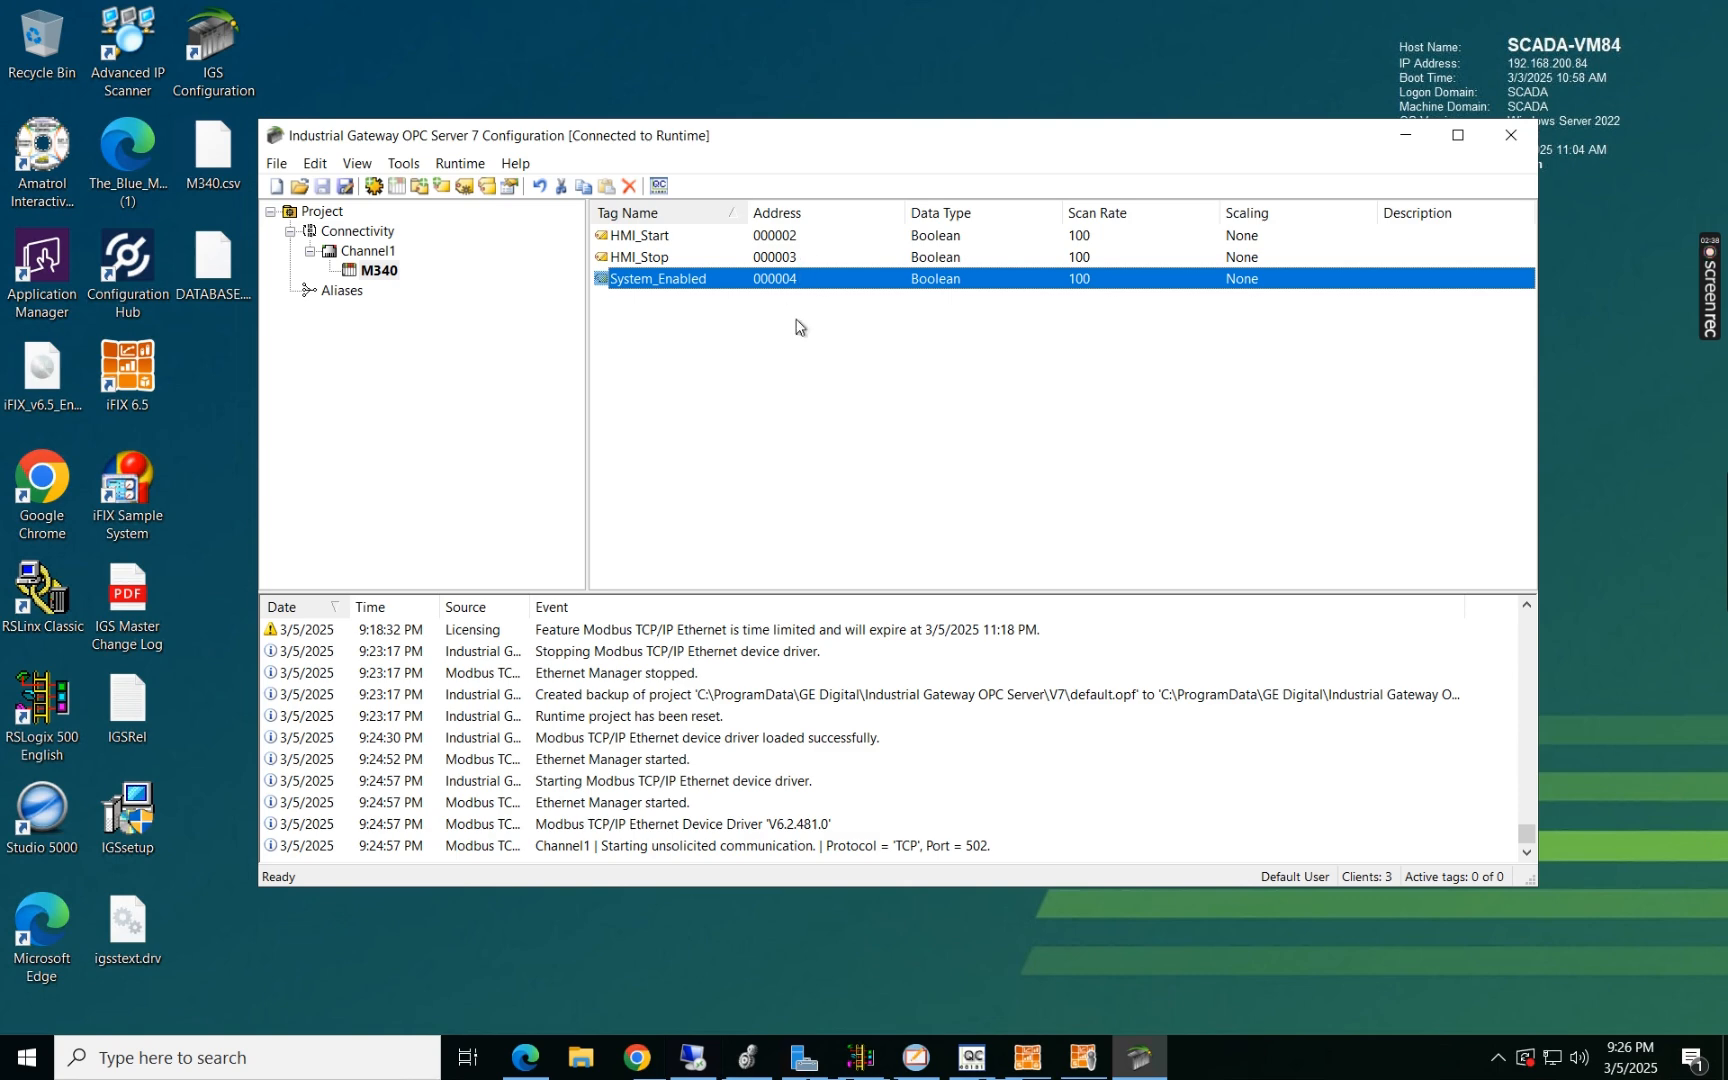
Step: Launch OPC Quick Client, show the Channel1.M340 items and write the value 1 synchronously to HMI_Start
left_click(659, 187)
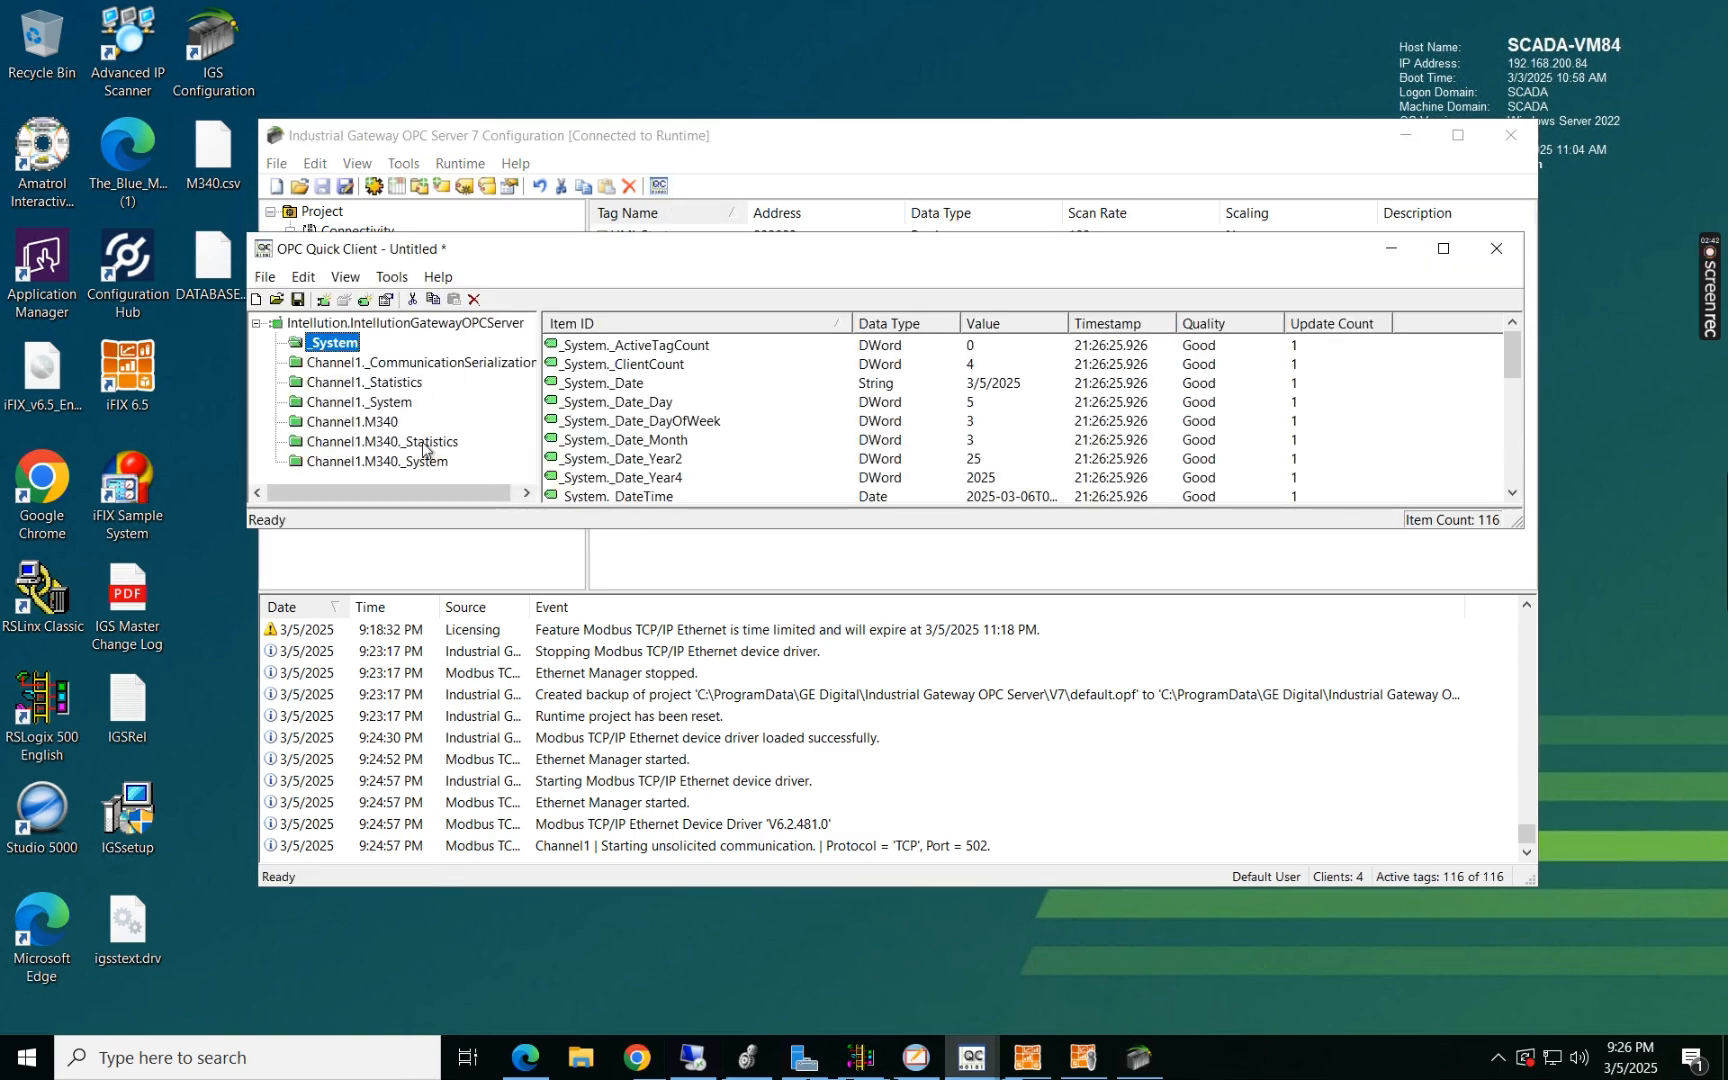
left_click(380, 422)
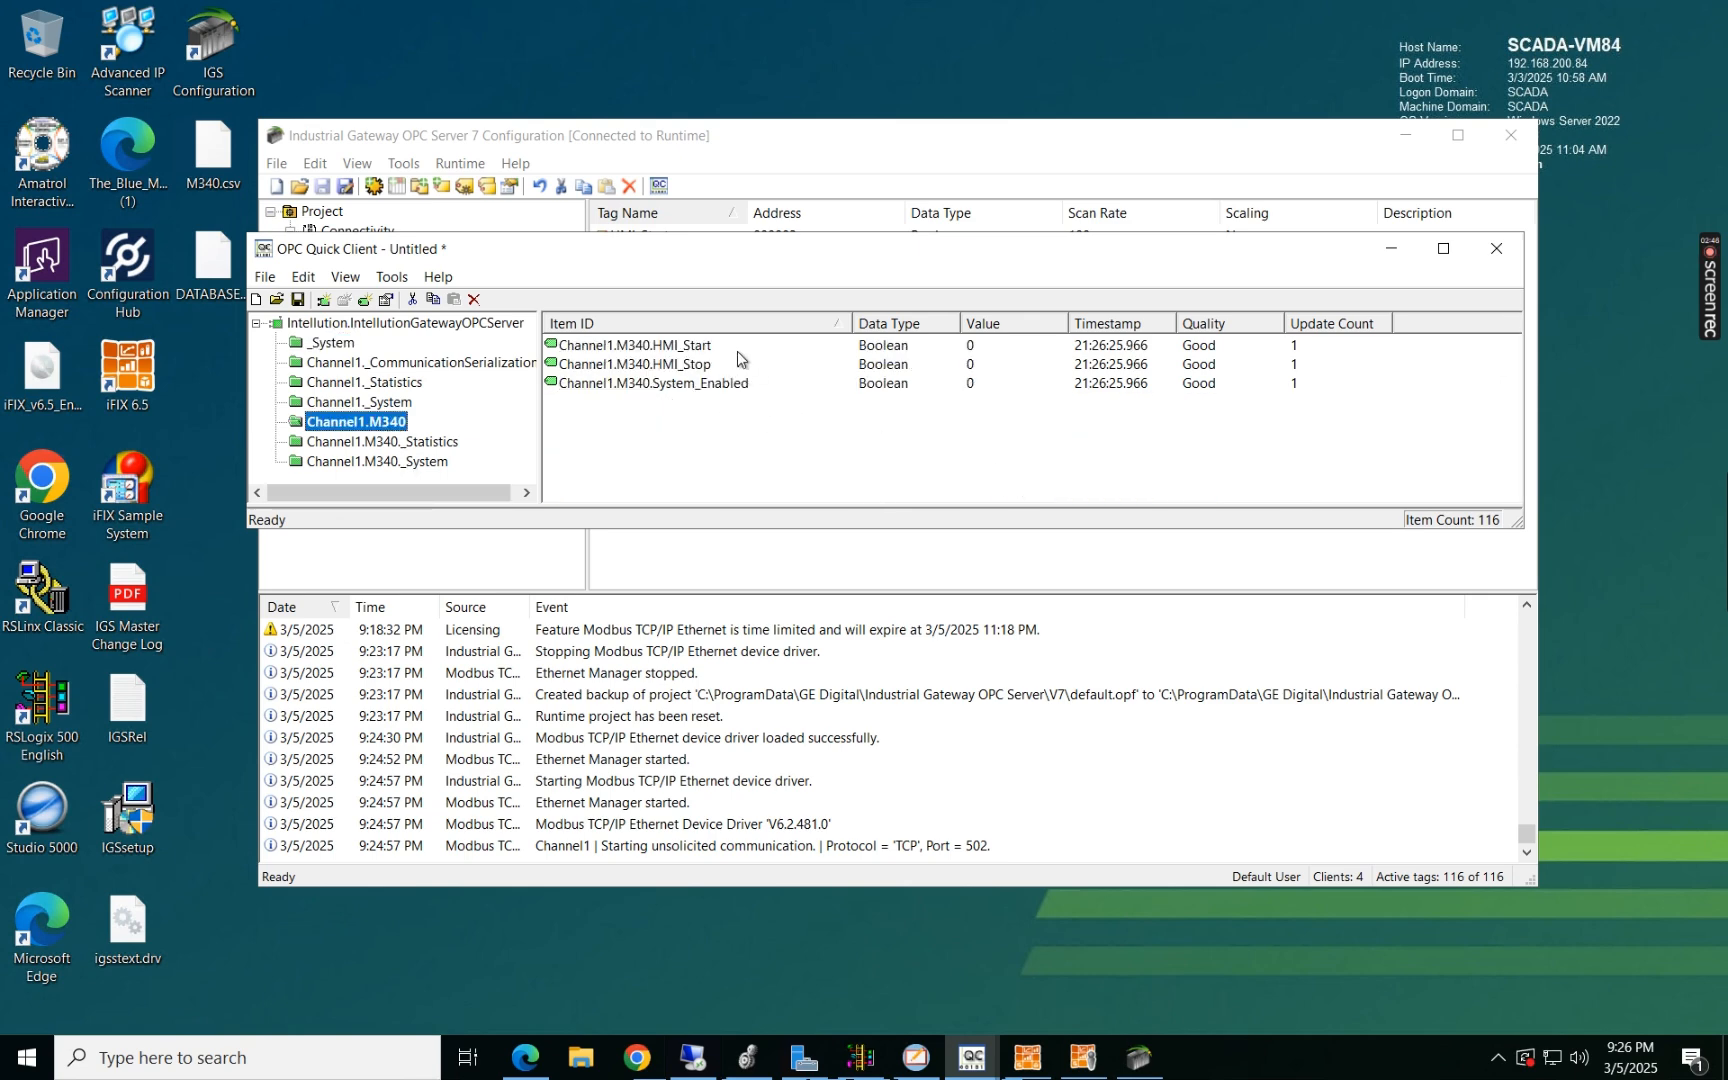
right_click(686, 347)
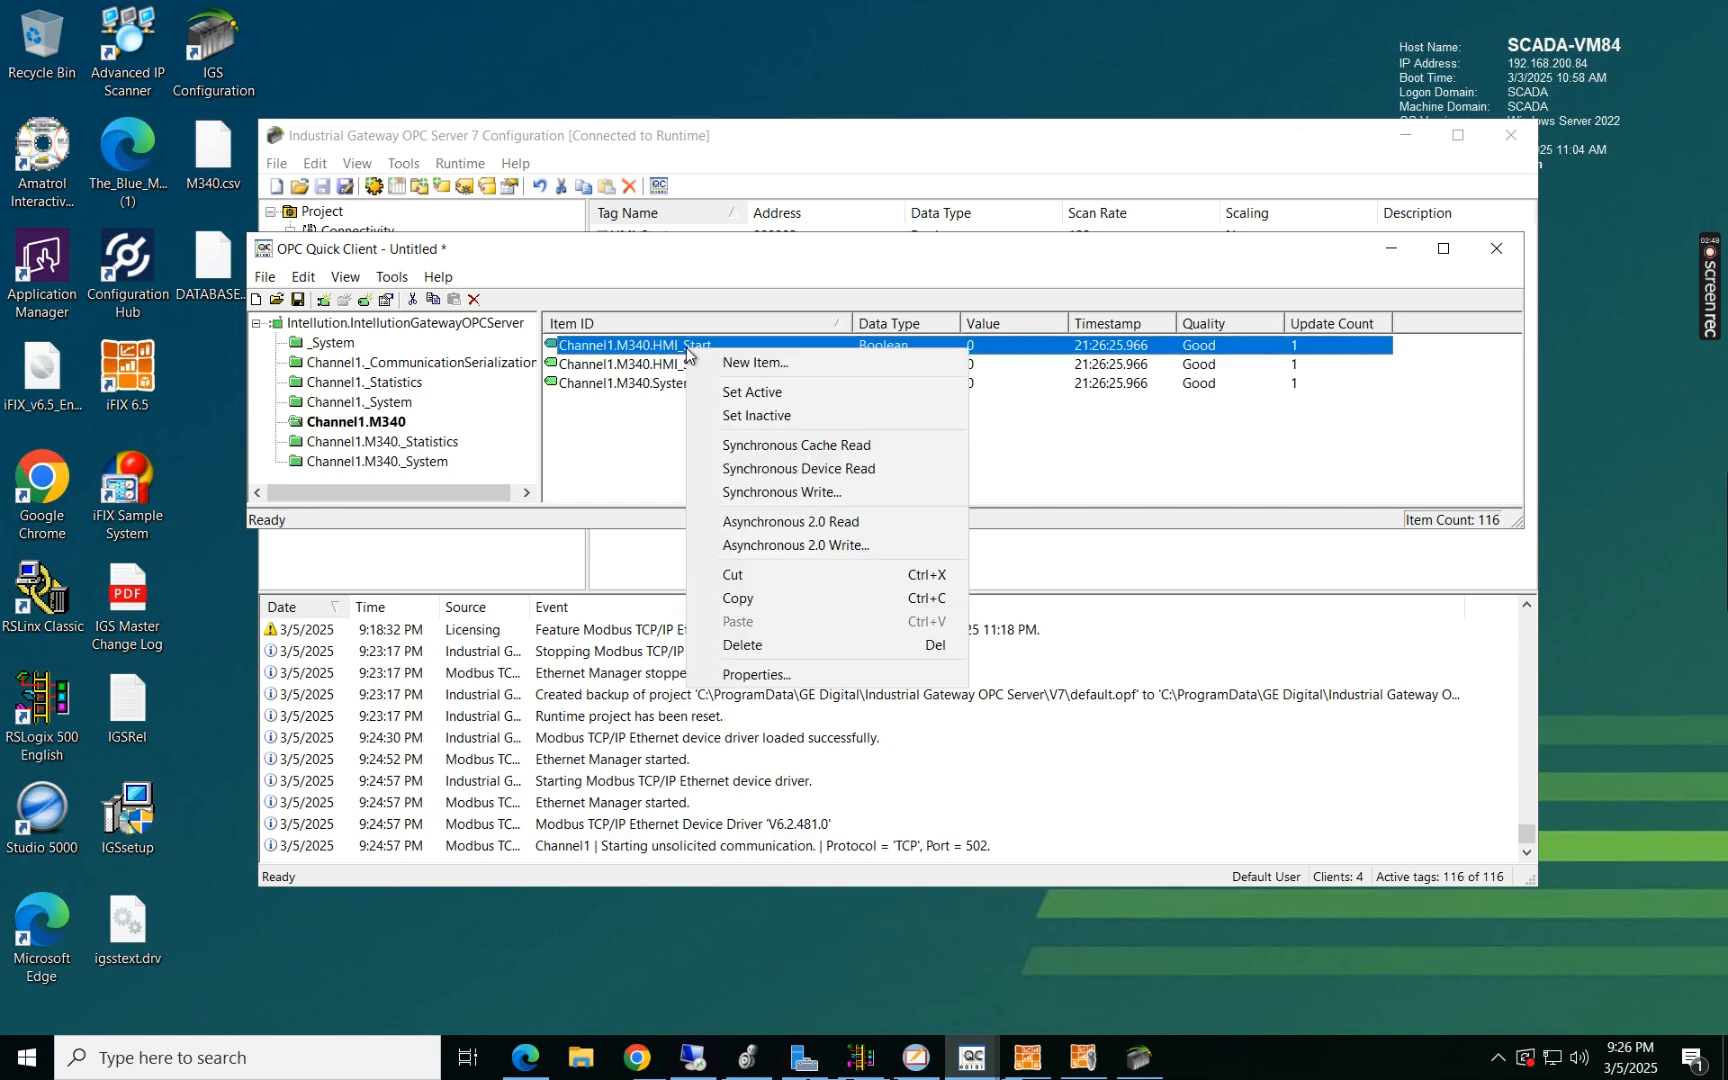
left_click(801, 493)
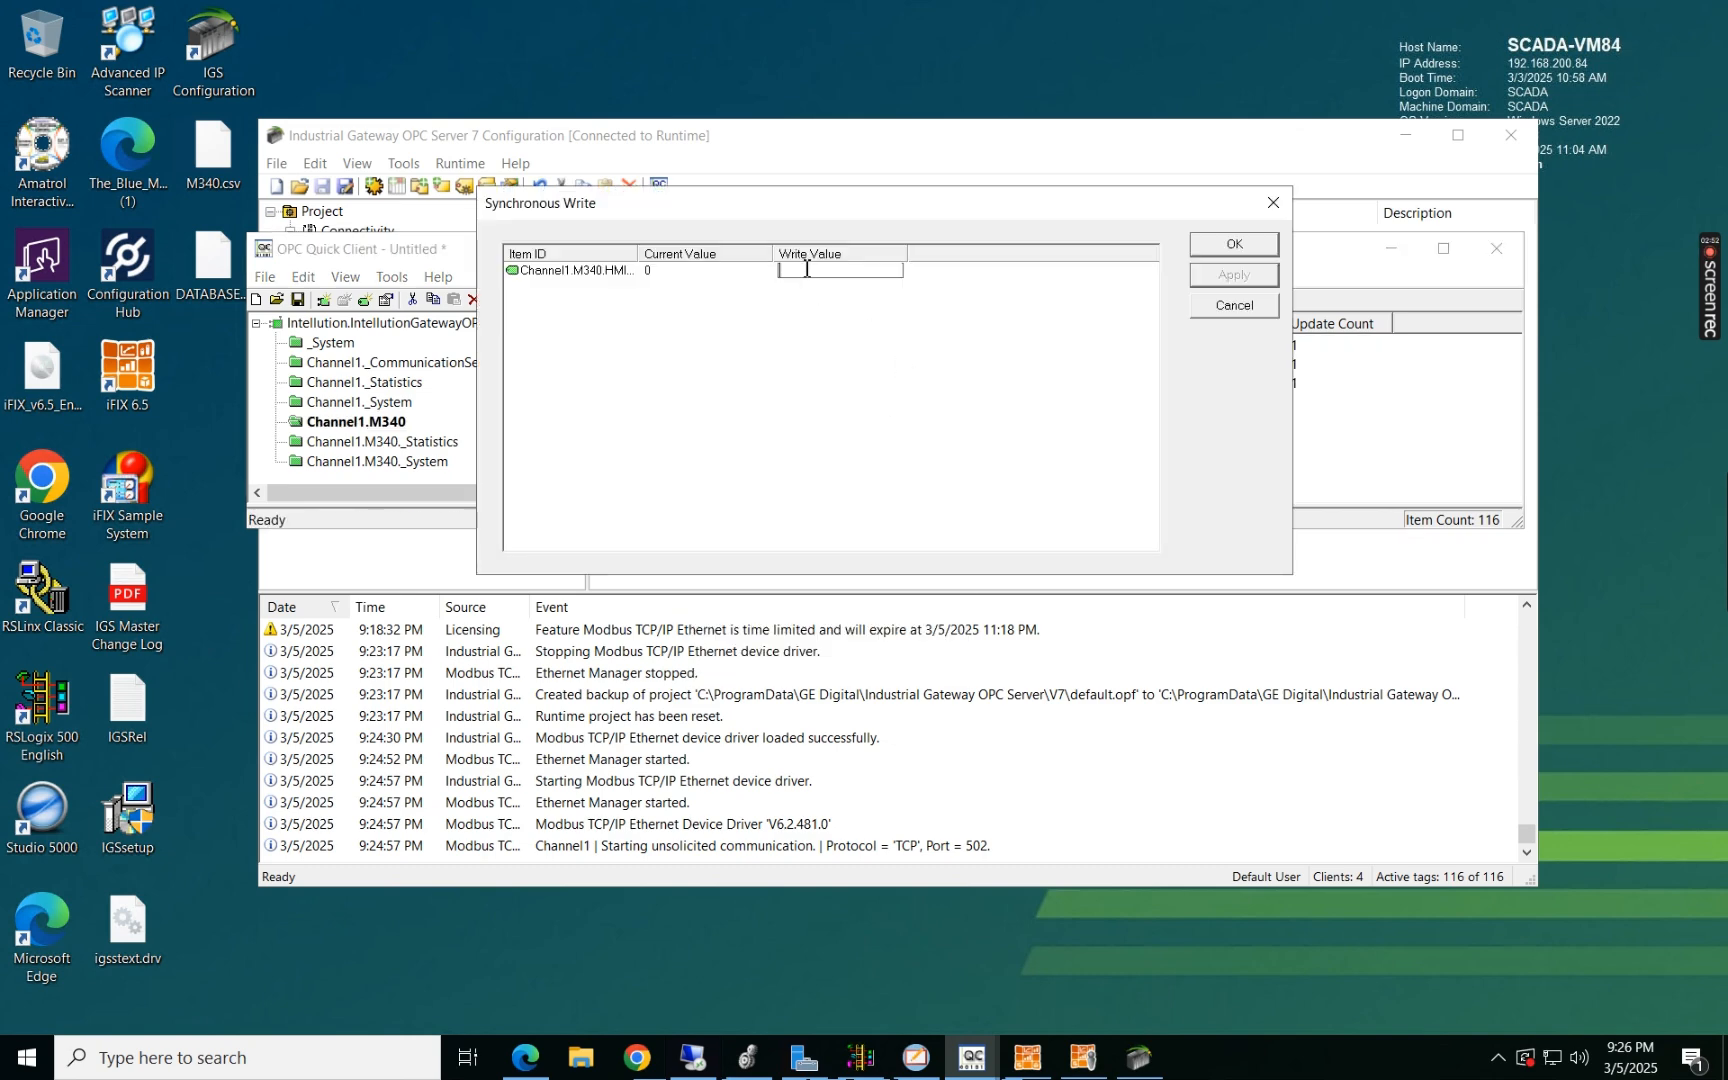
type("1")
left_click(1240, 284)
left_click(1232, 248)
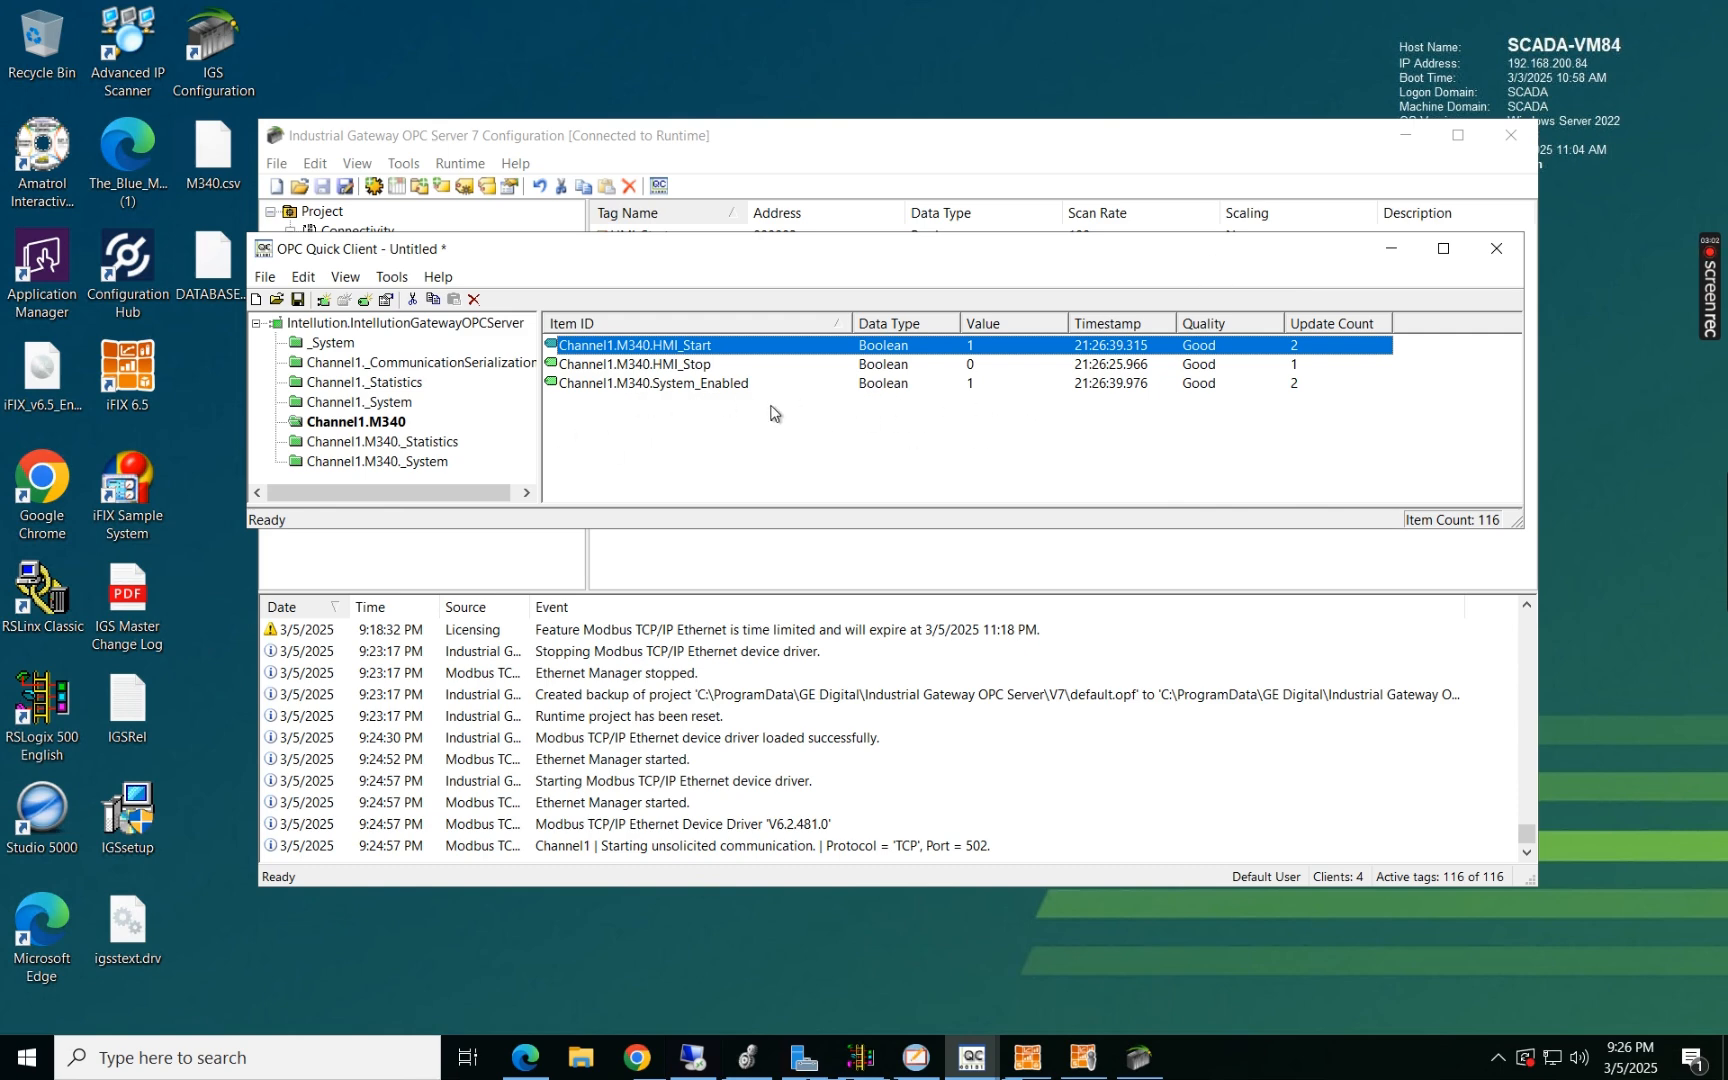
Step: Write the value 1 synchronously to the Channel1.M340.HMI_Stop item
right_click(670, 368)
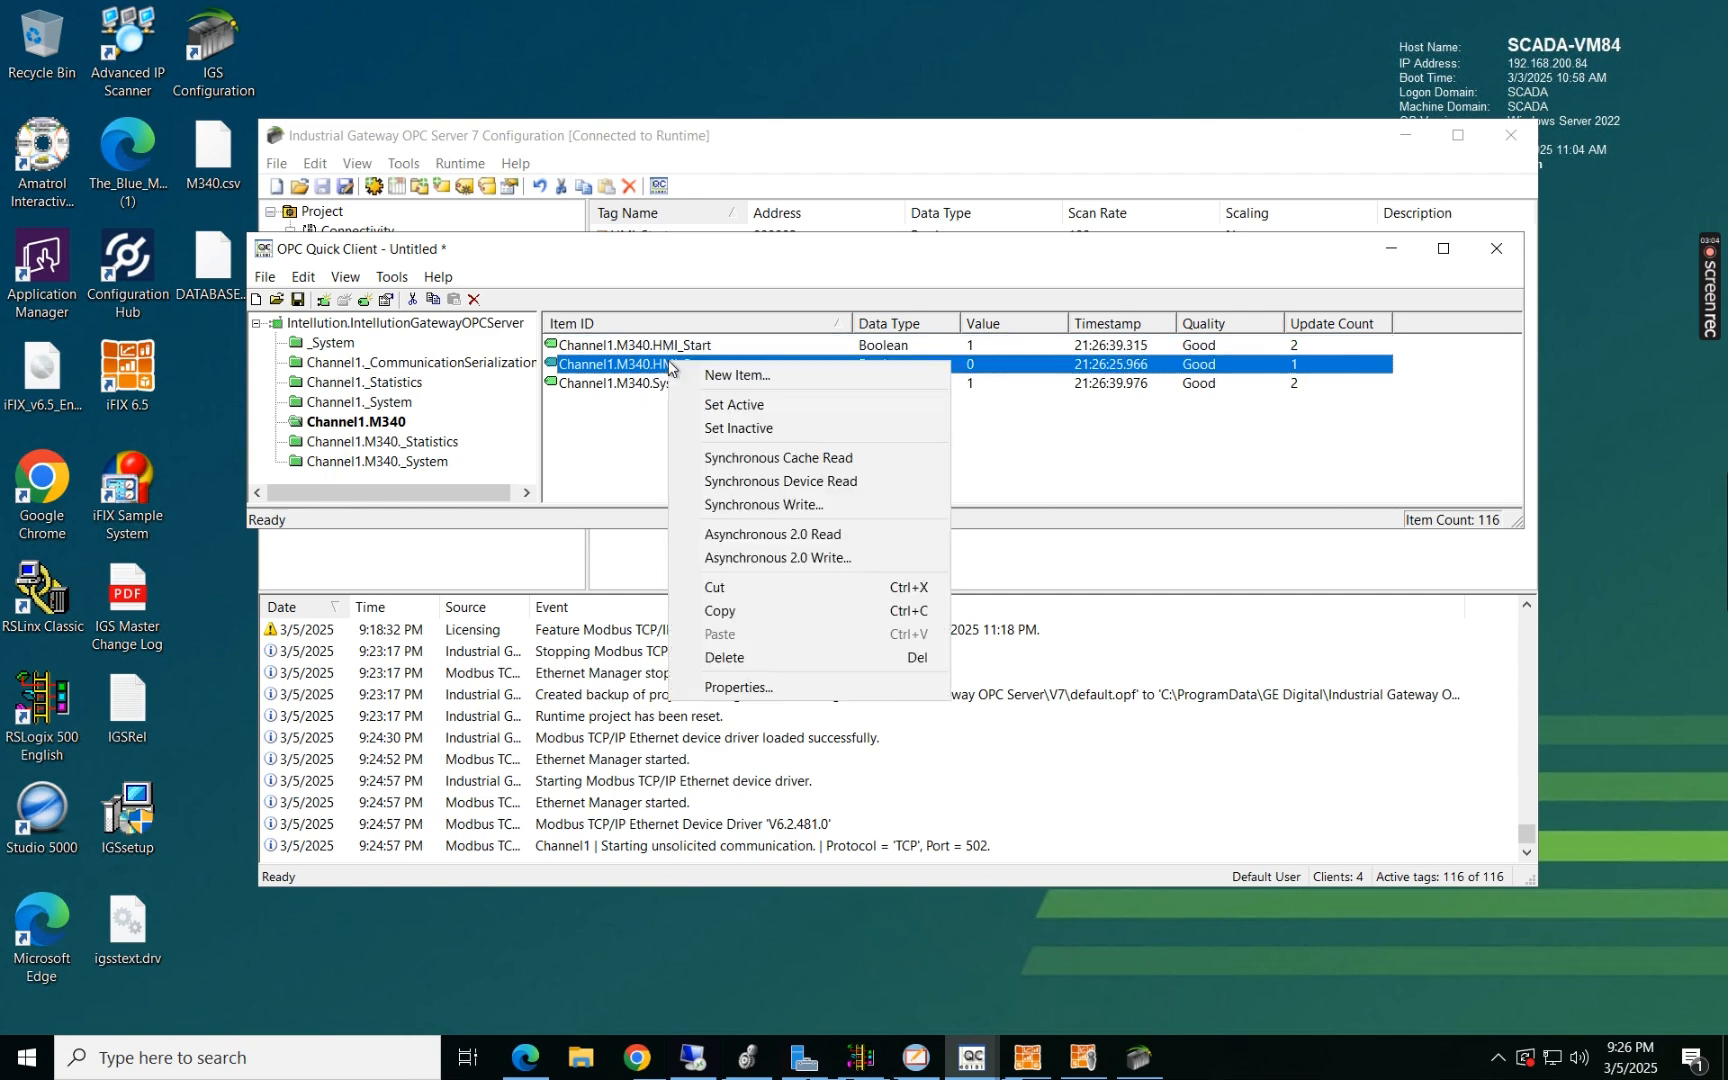
left_click(812, 506)
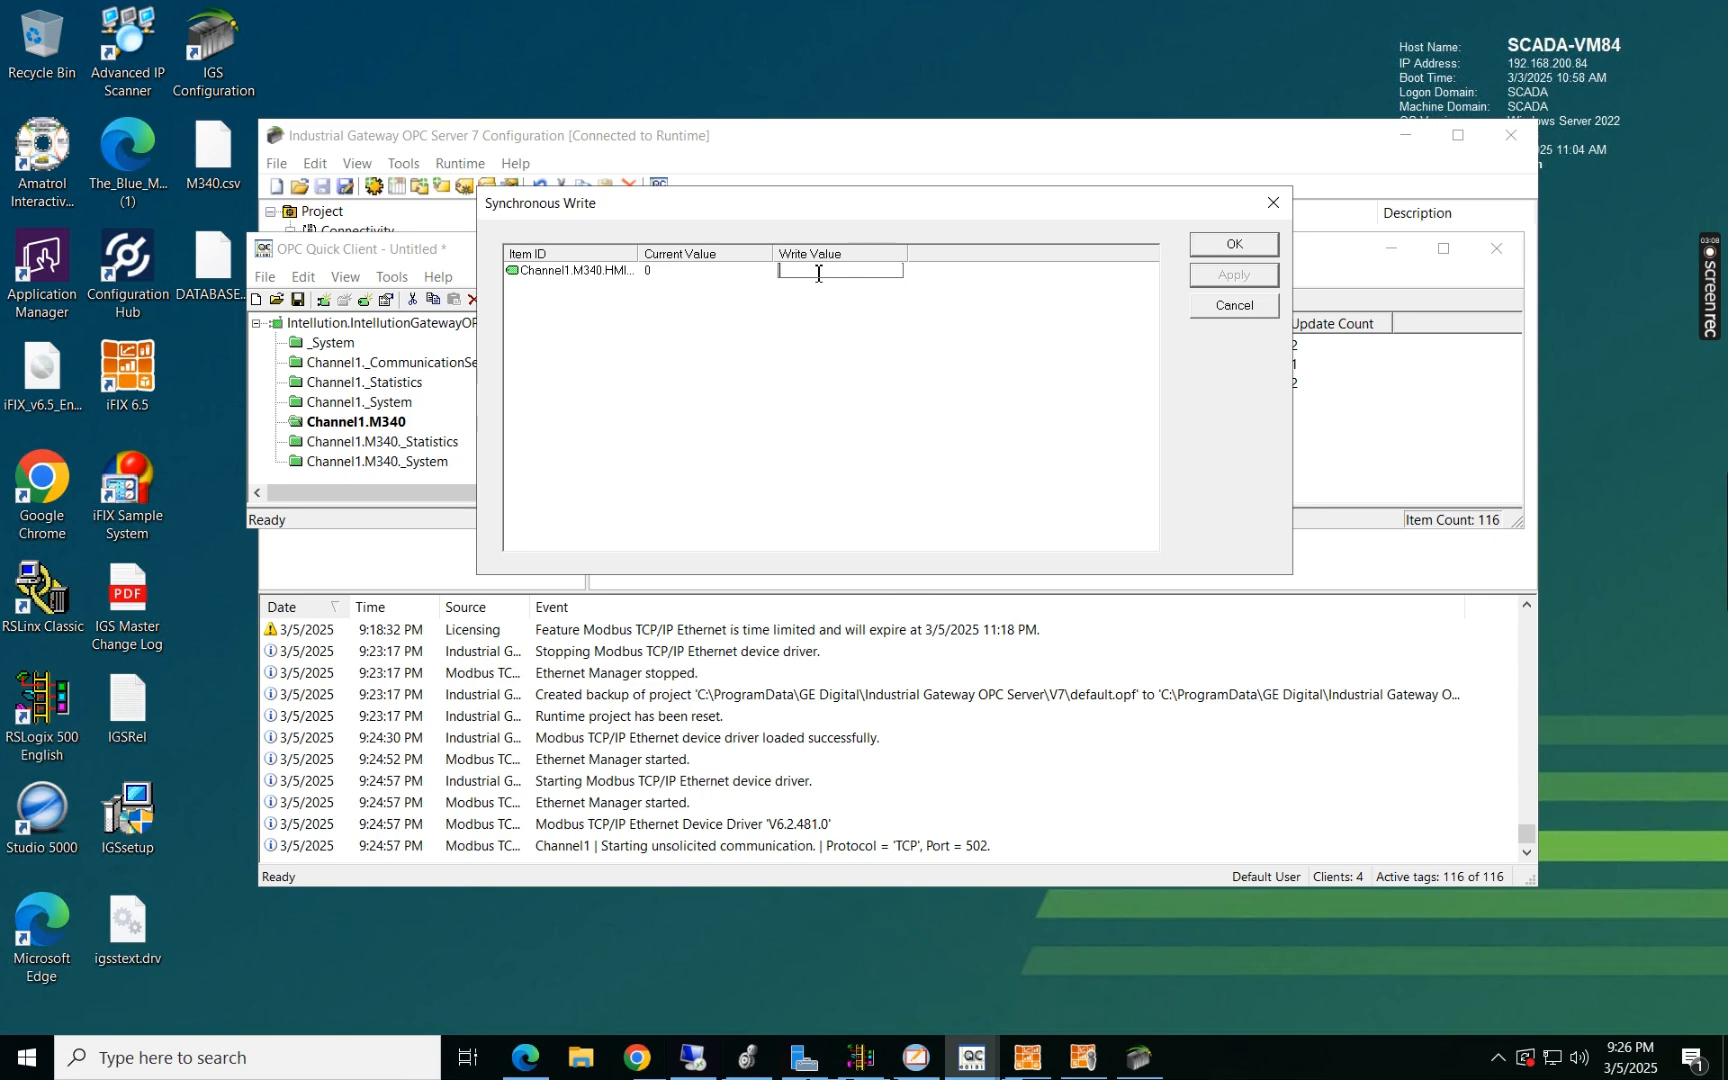
type("1")
left_click(1232, 276)
left_click(1232, 248)
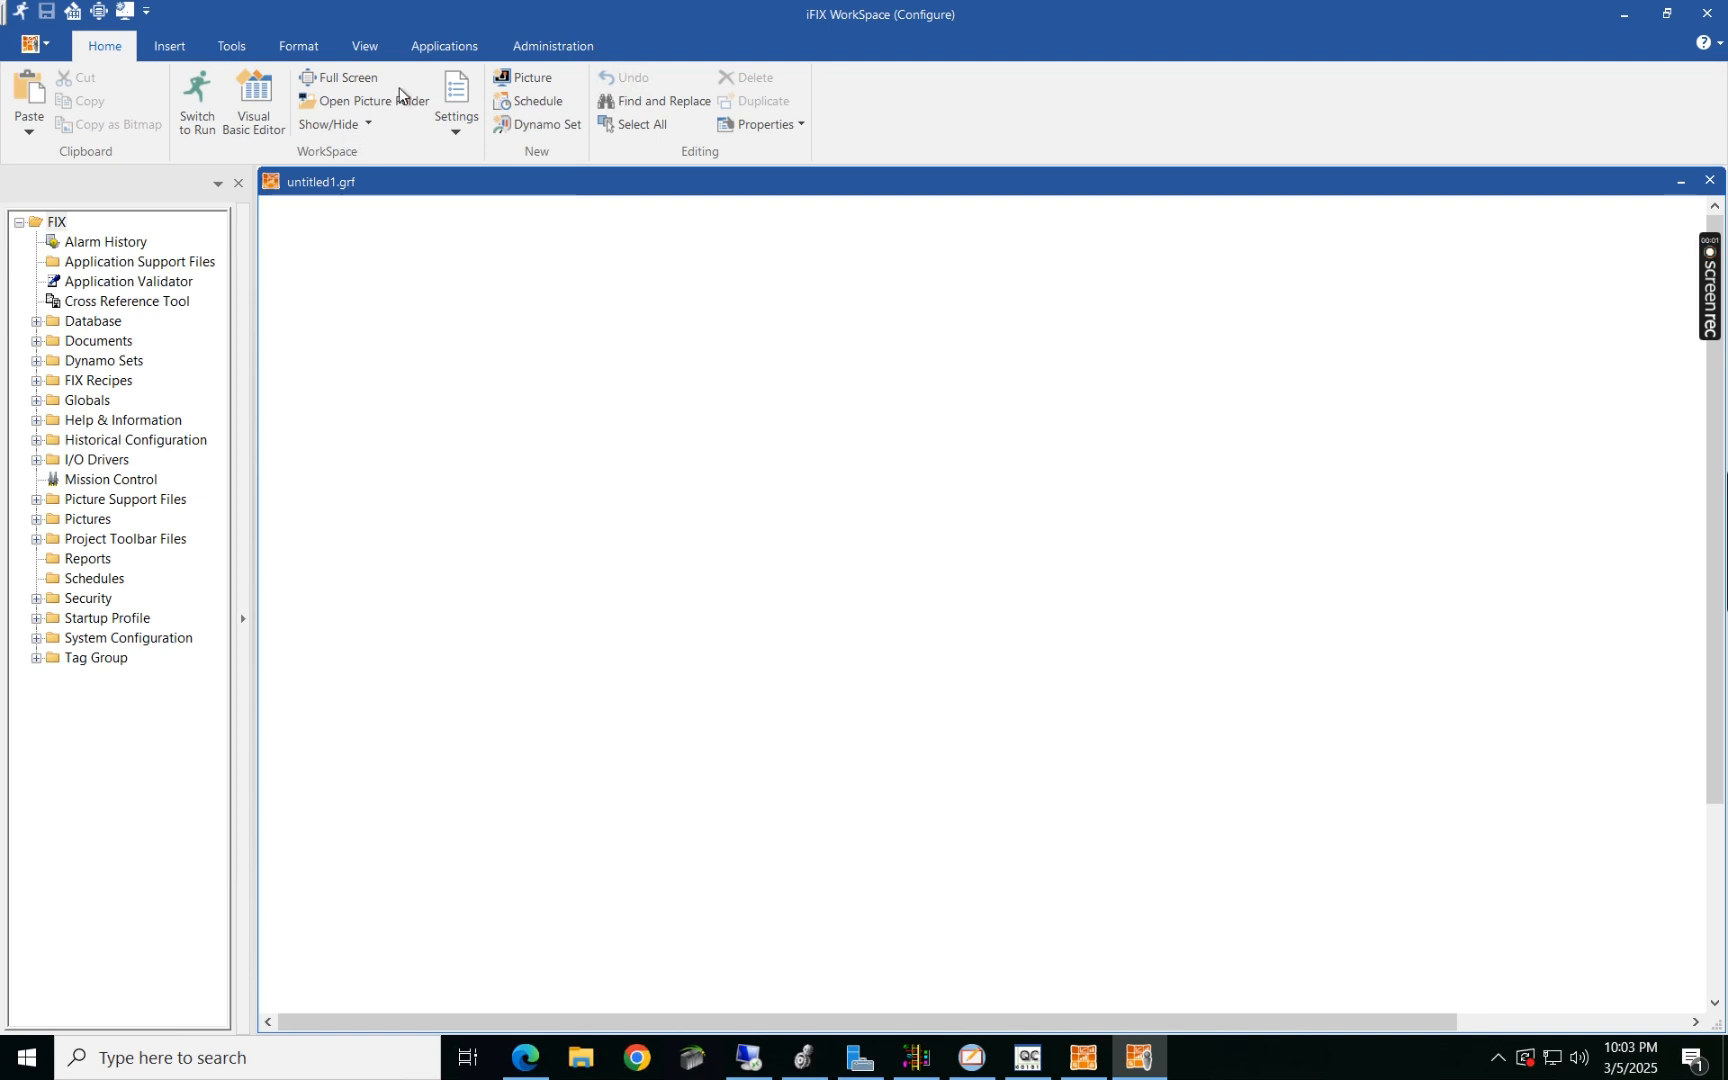
Step: In iFIX WorkSpace, check the IGS entry among the System Configuration Utility's configured I/O drivers, then close the utility without changes
left_click(425, 50)
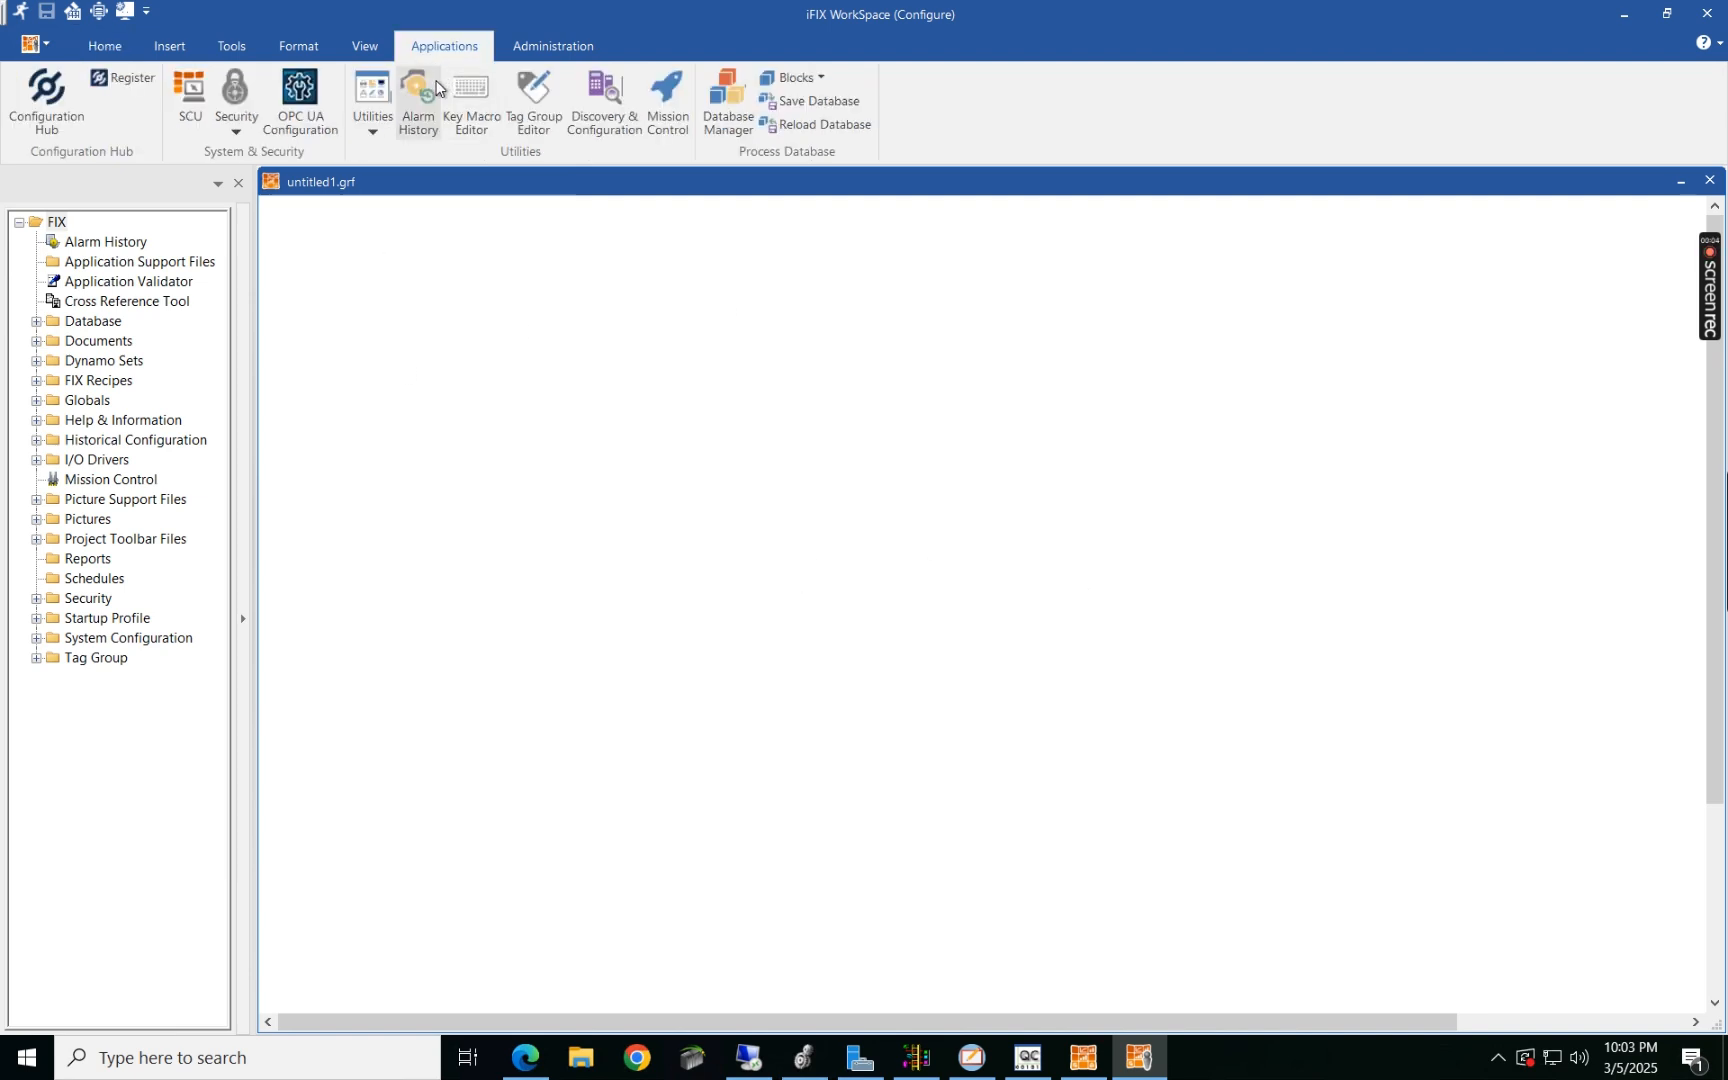
left_click(186, 89)
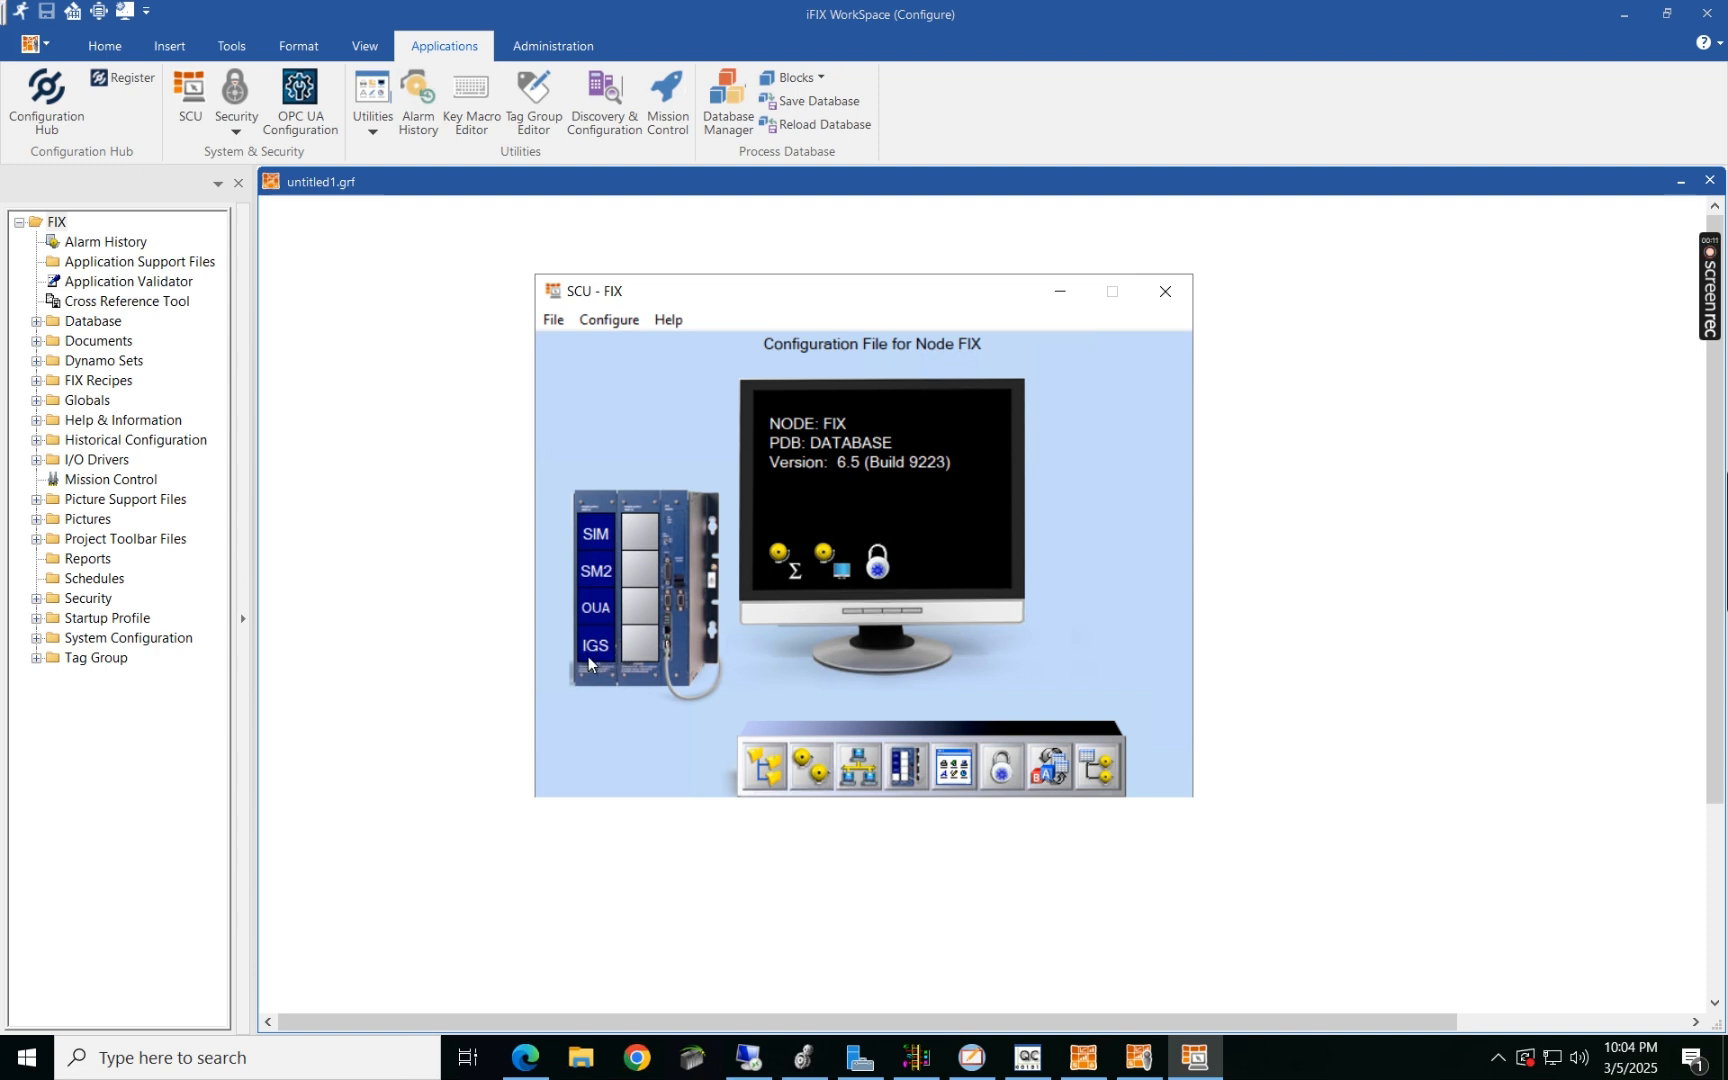
left_click(905, 779)
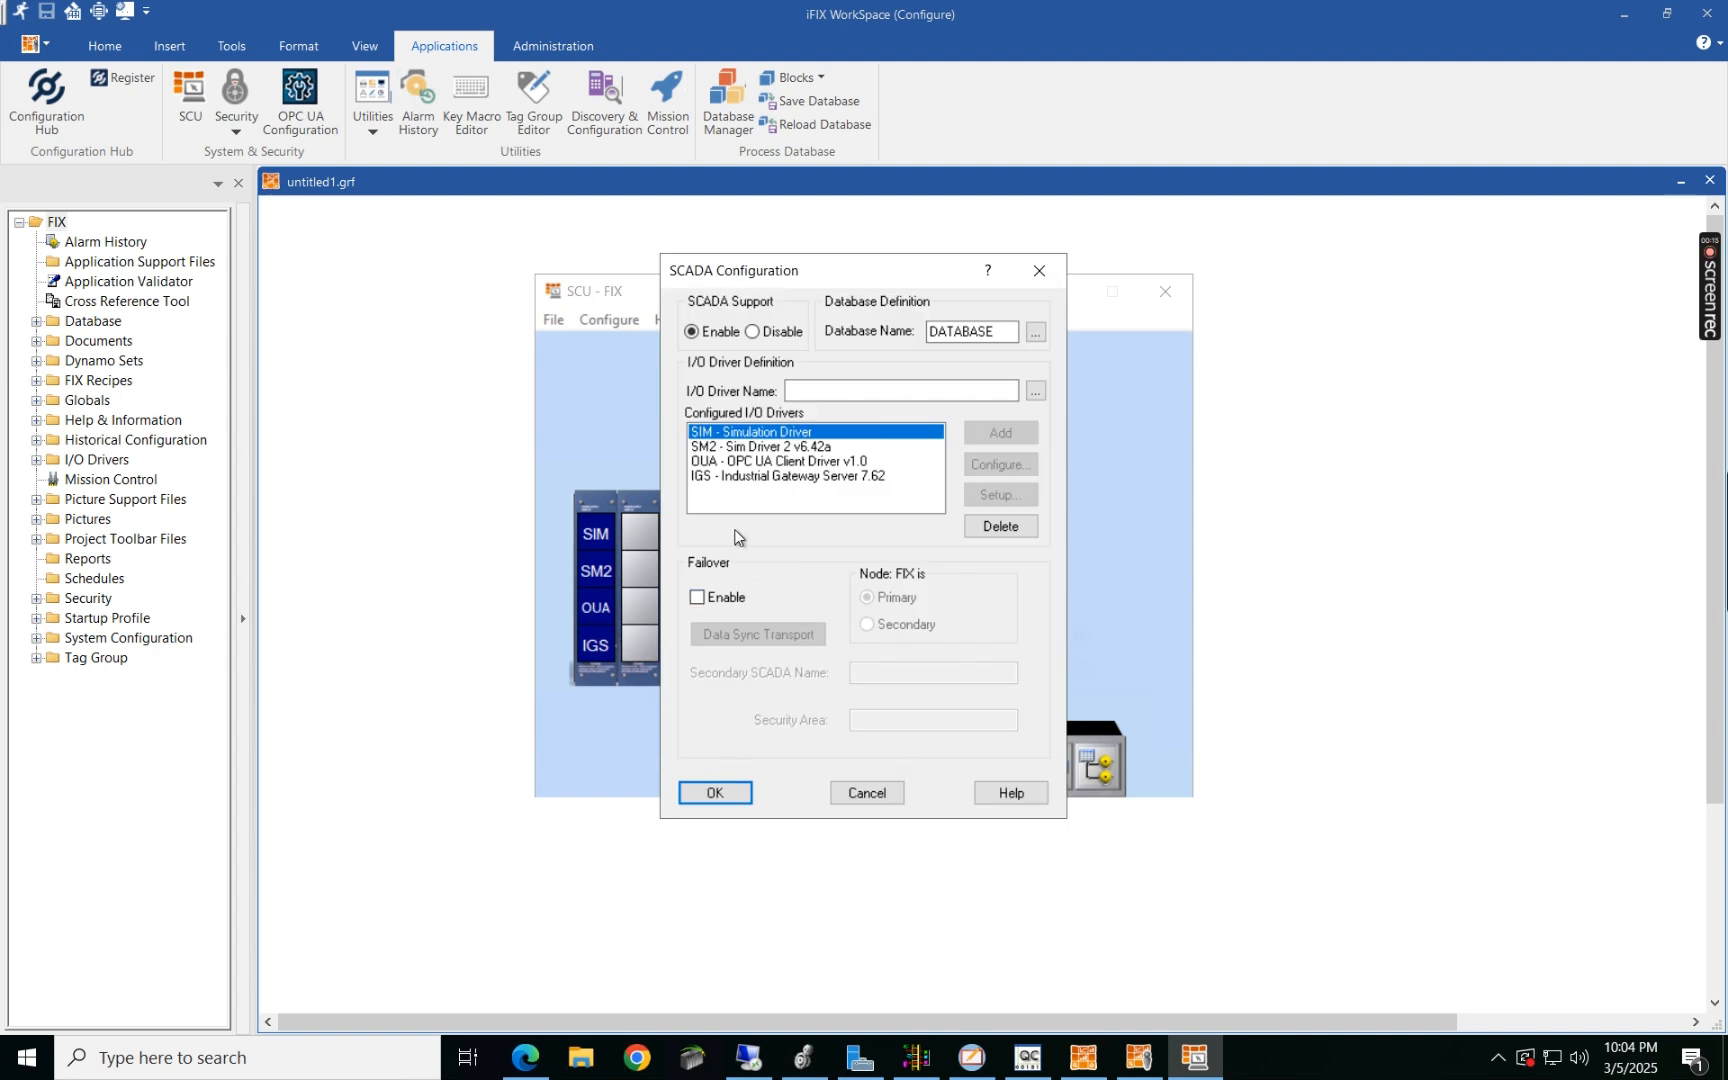
left_click(725, 478)
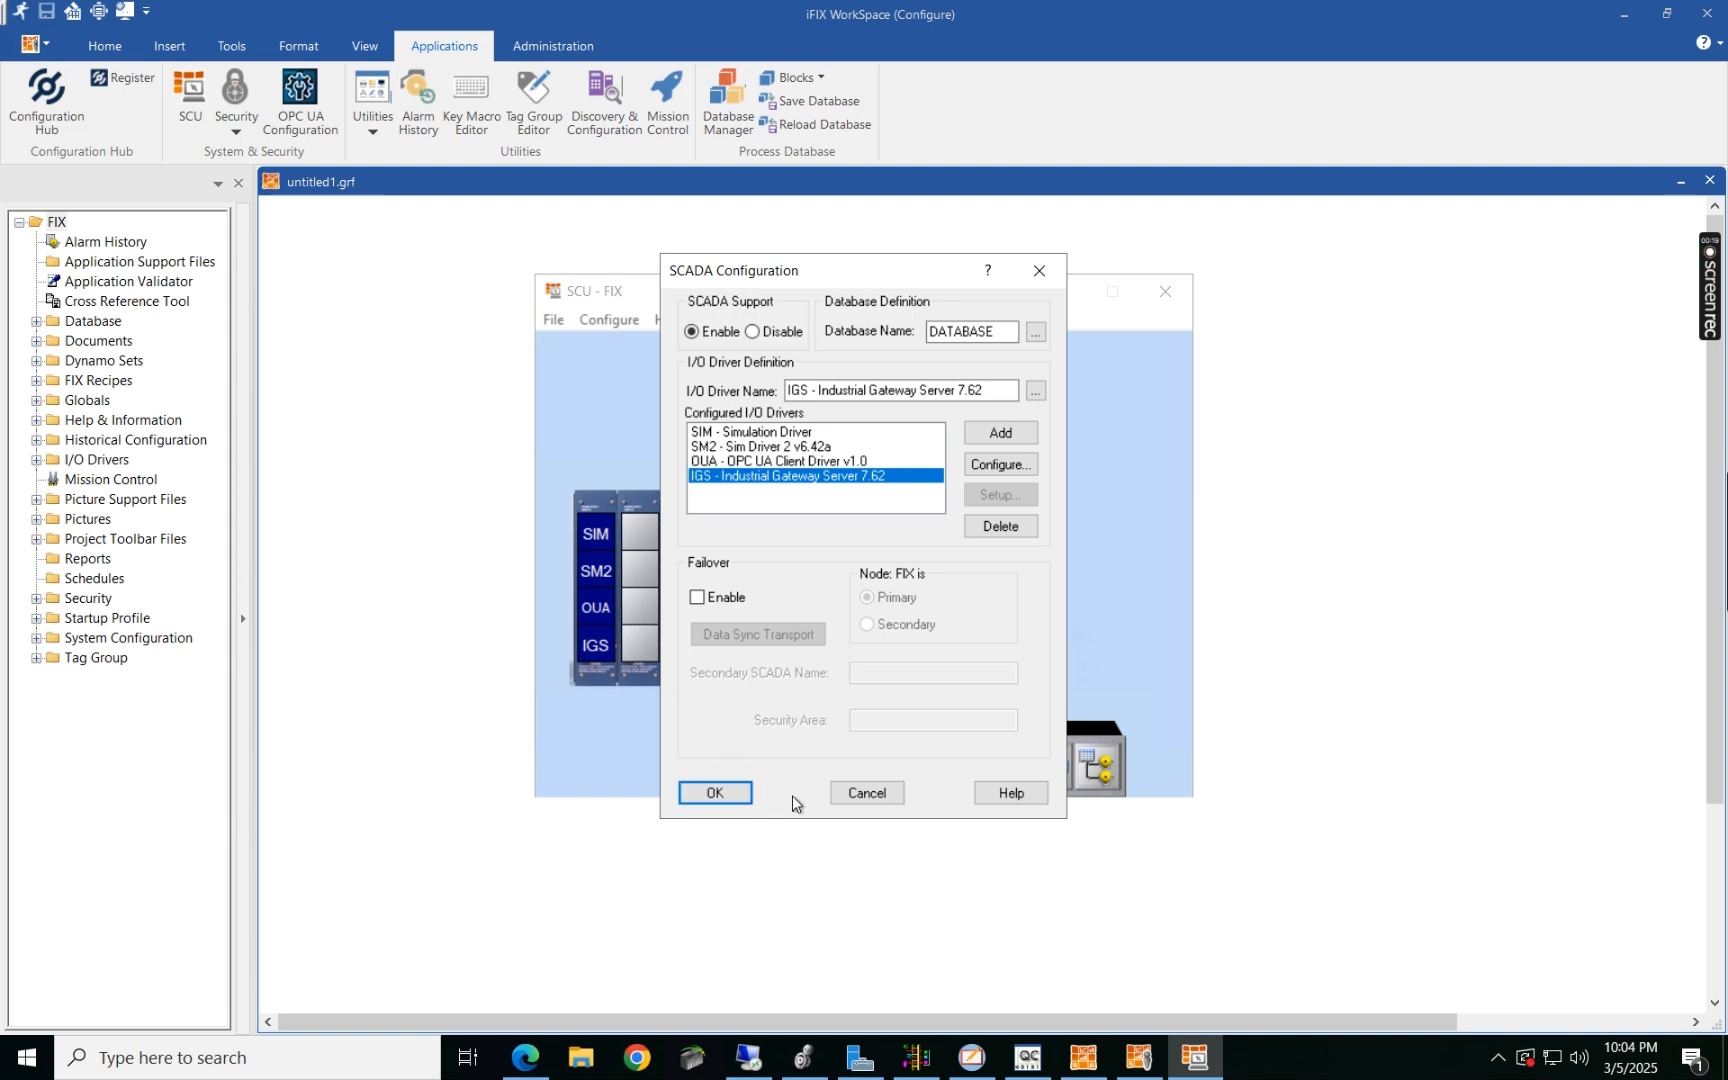
left_click(866, 793)
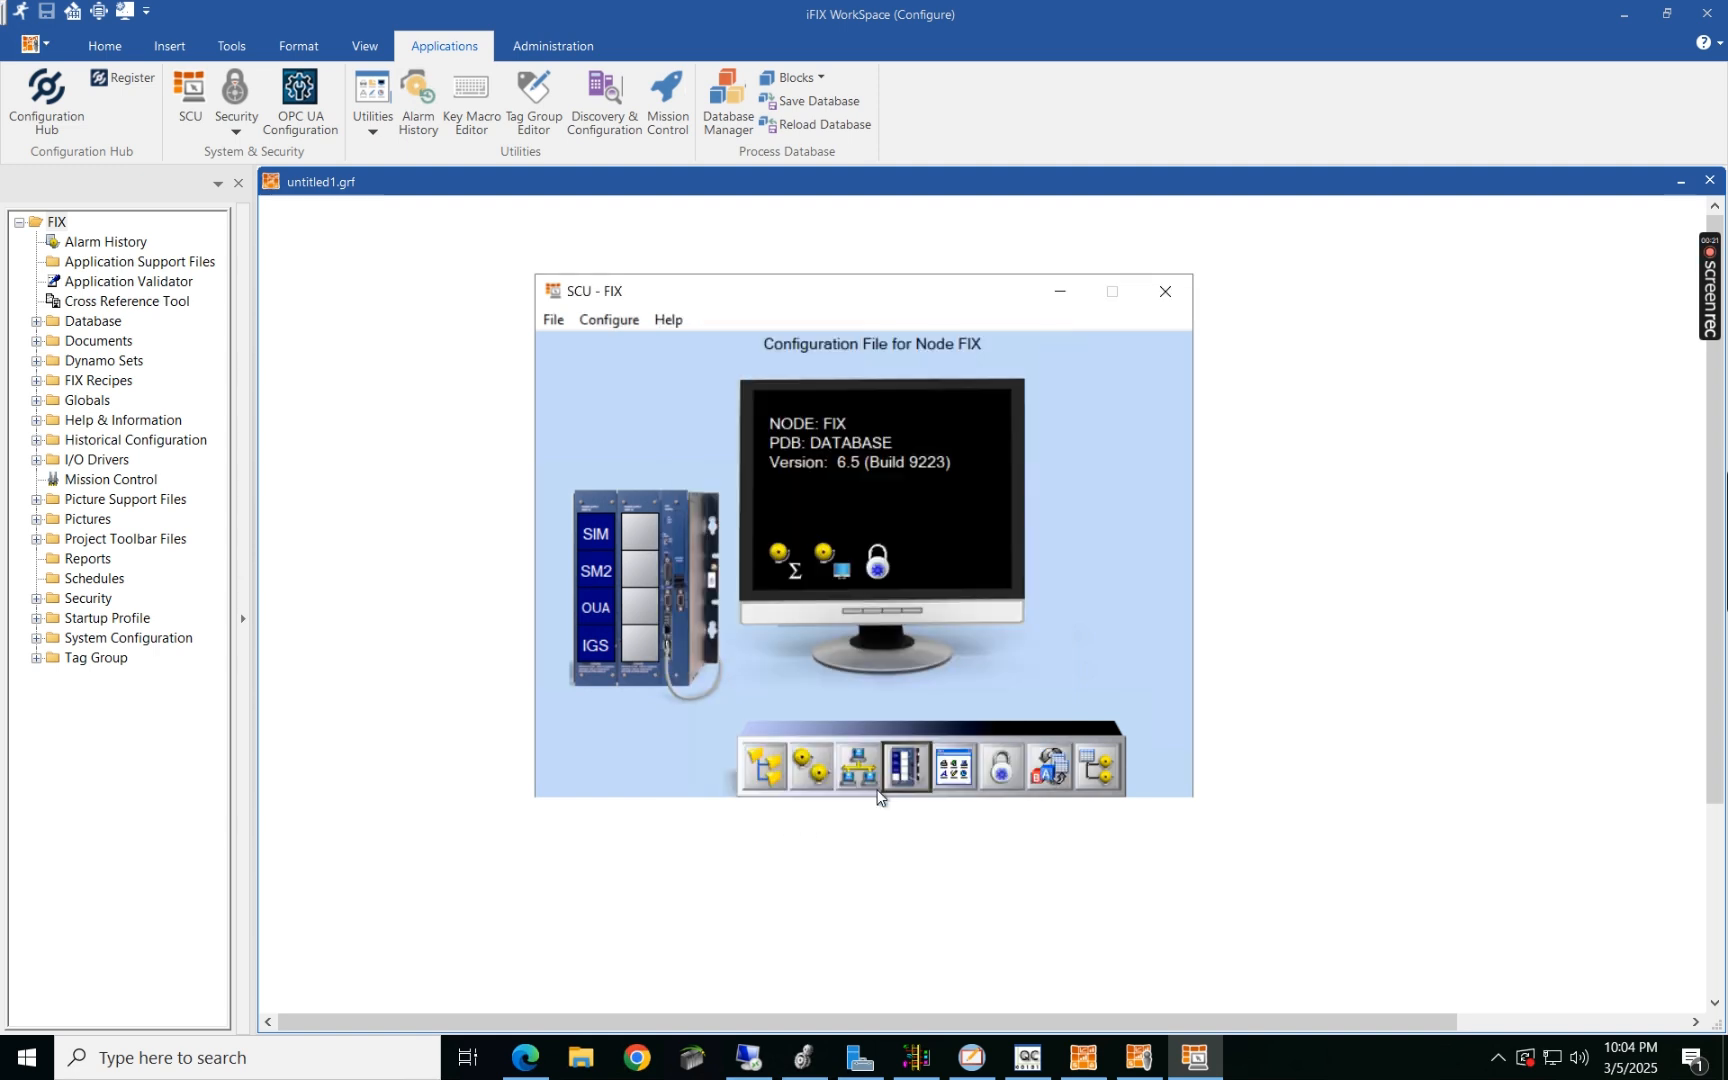
left_click(1167, 304)
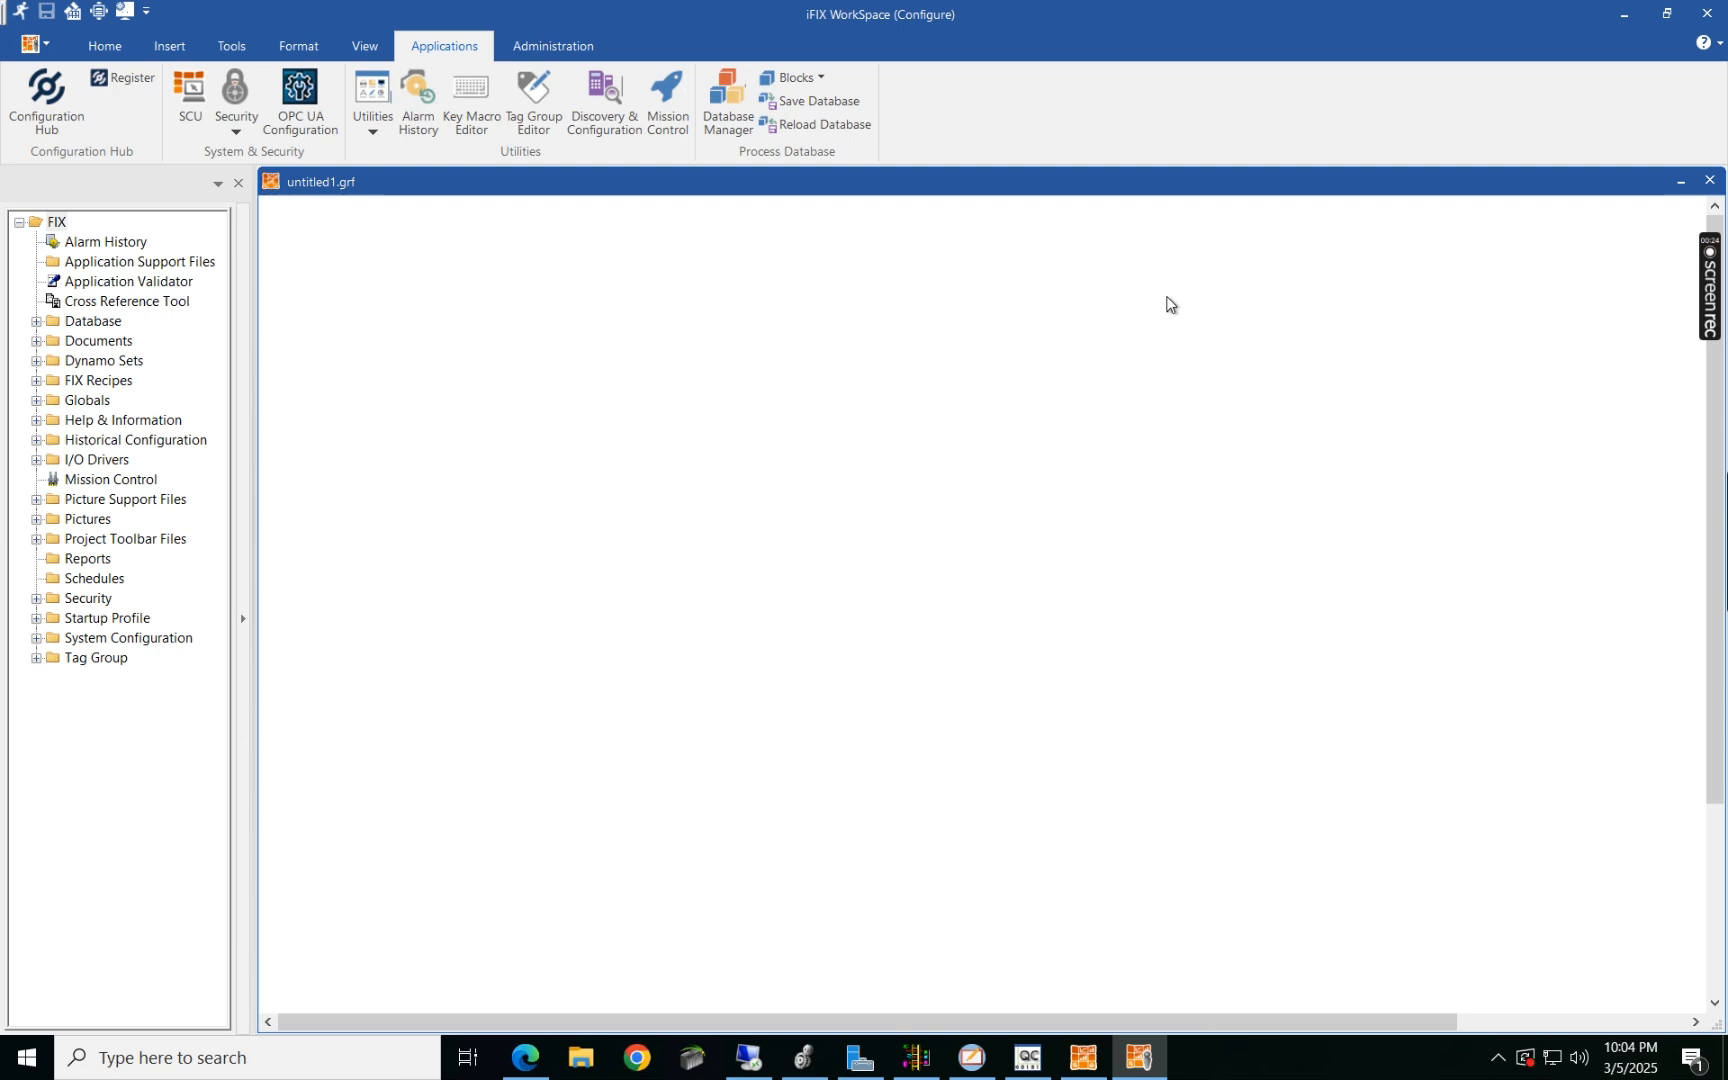
Step: Open the IGS driver from the iFIX I/O Drivers, review the tags of Channel1's M340 device, and close the configuration
left_click(36, 460)
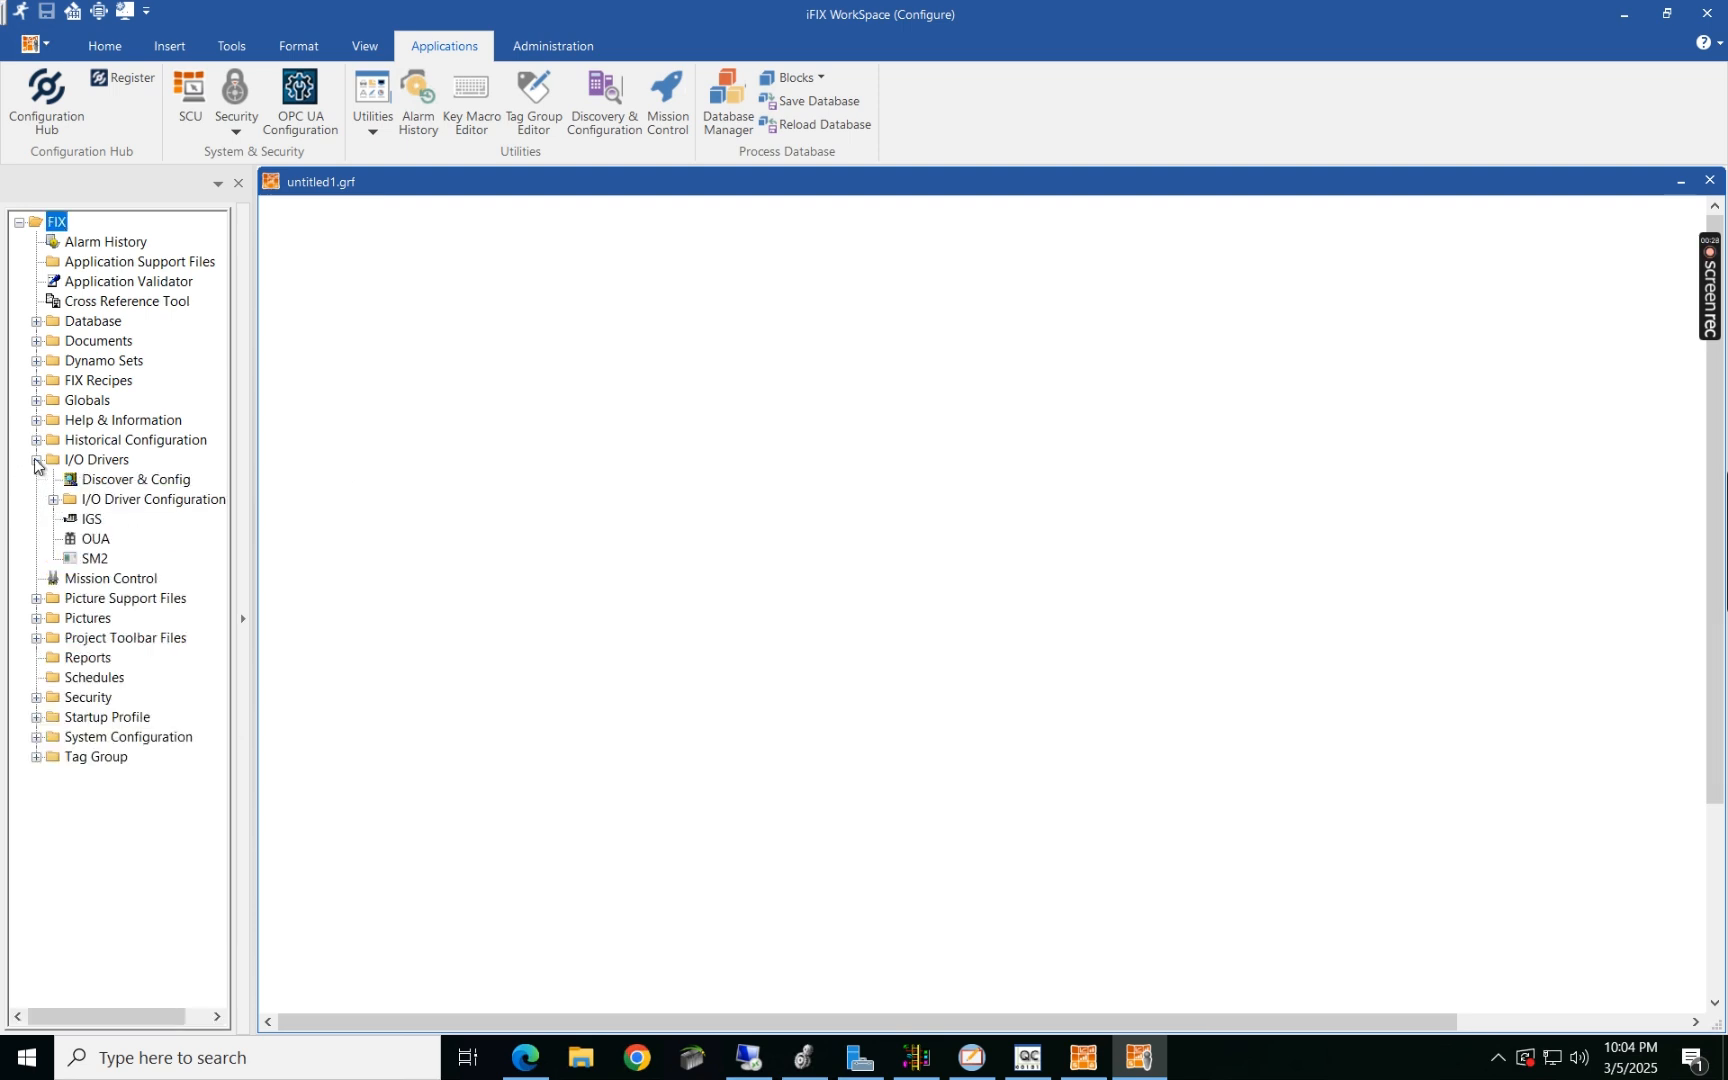
left_click(88, 520)
double_click(88, 520)
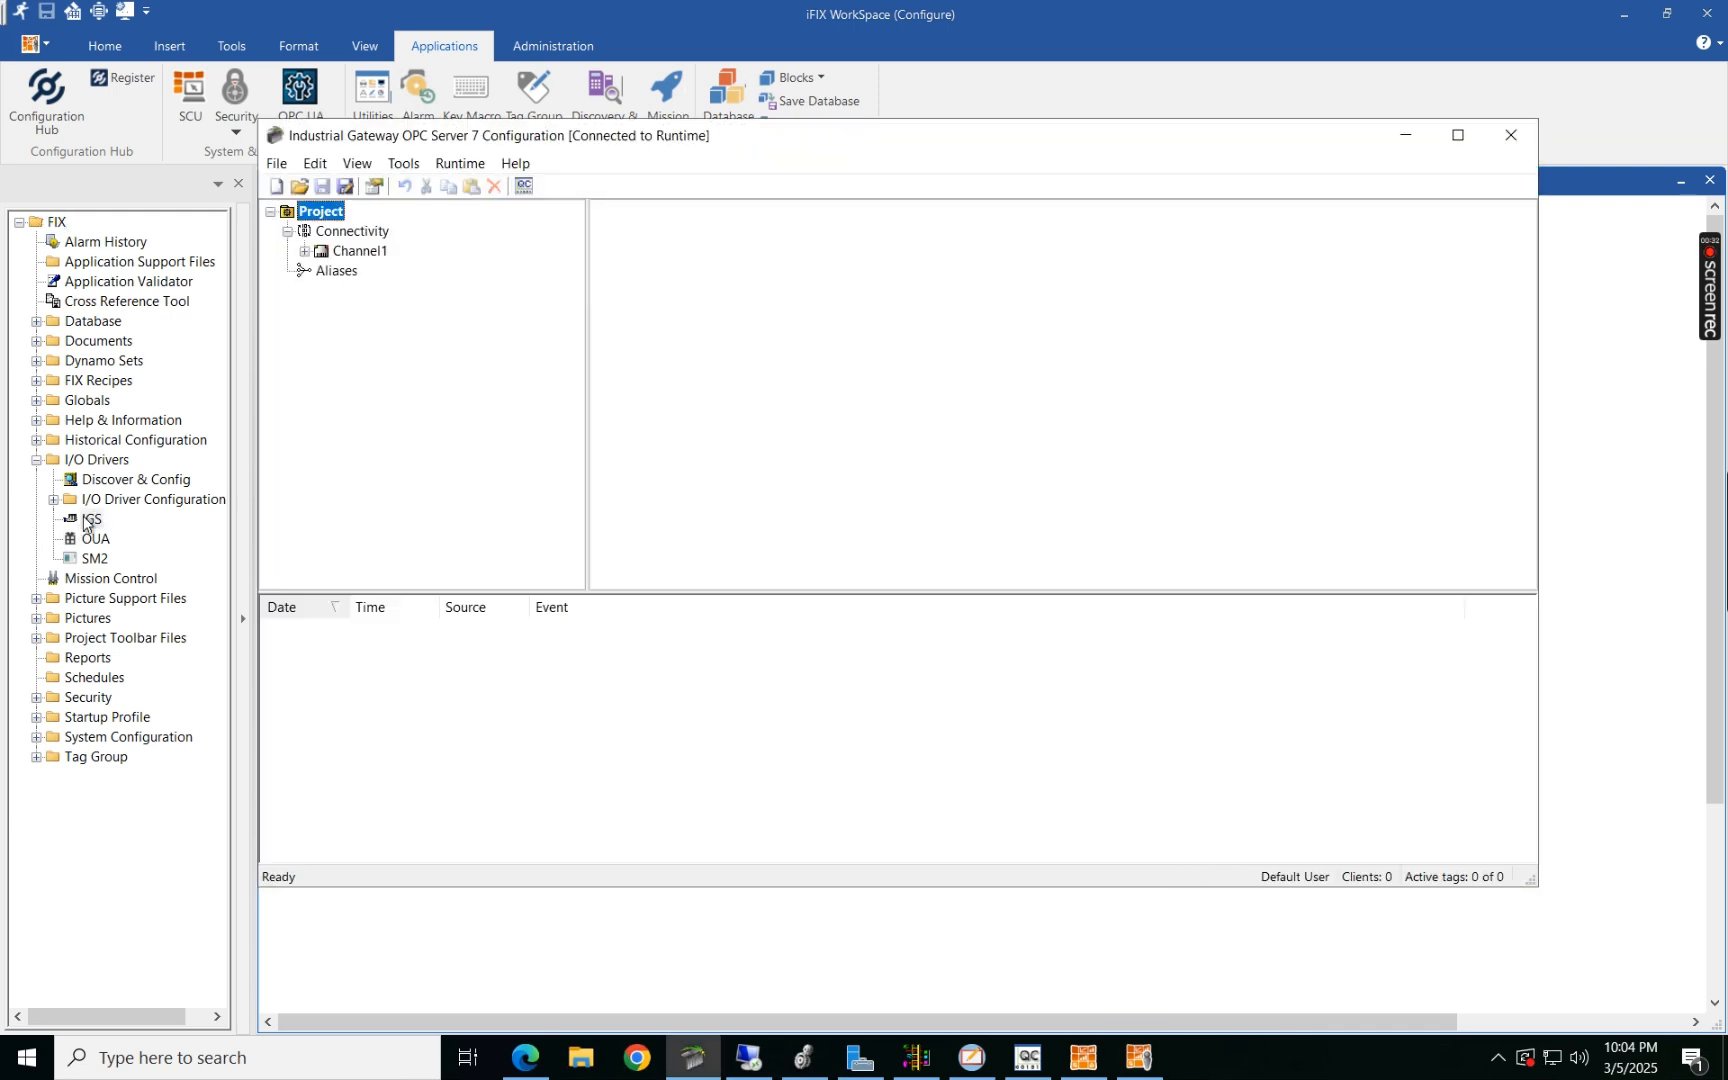
left_click(368, 255)
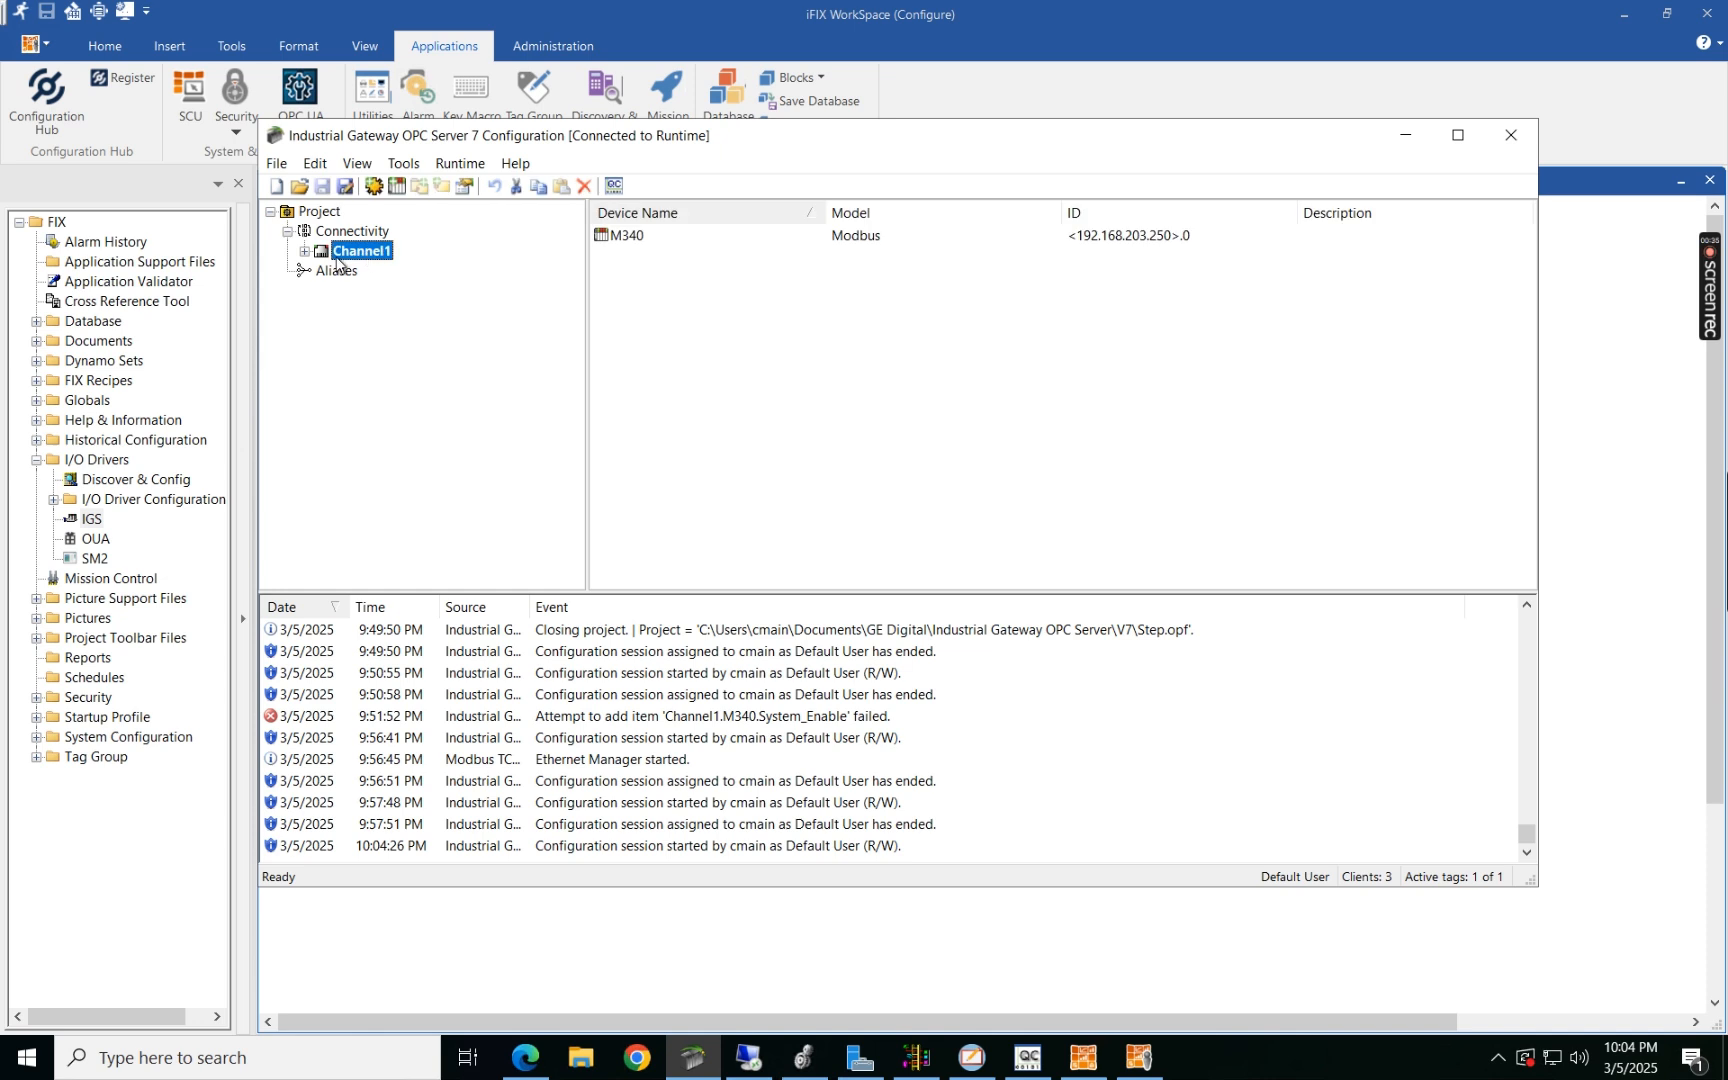
left_click(305, 251)
left_click(340, 273)
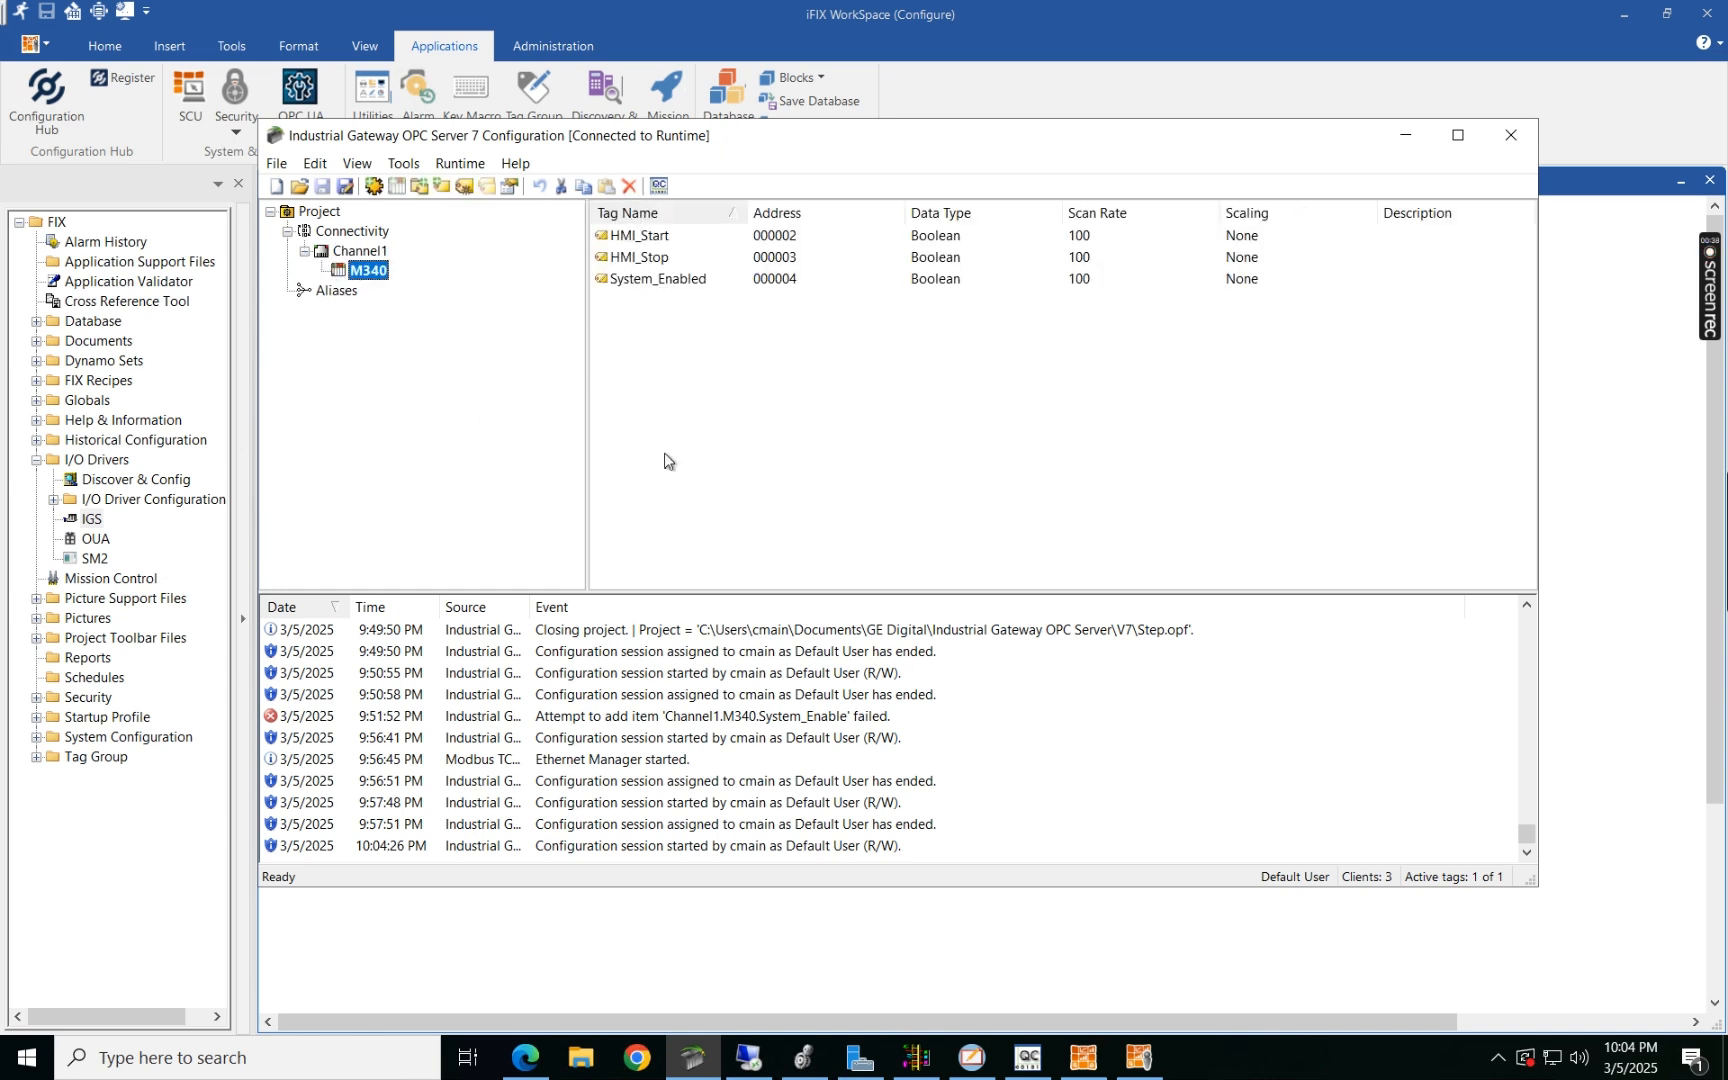
left_click(1511, 136)
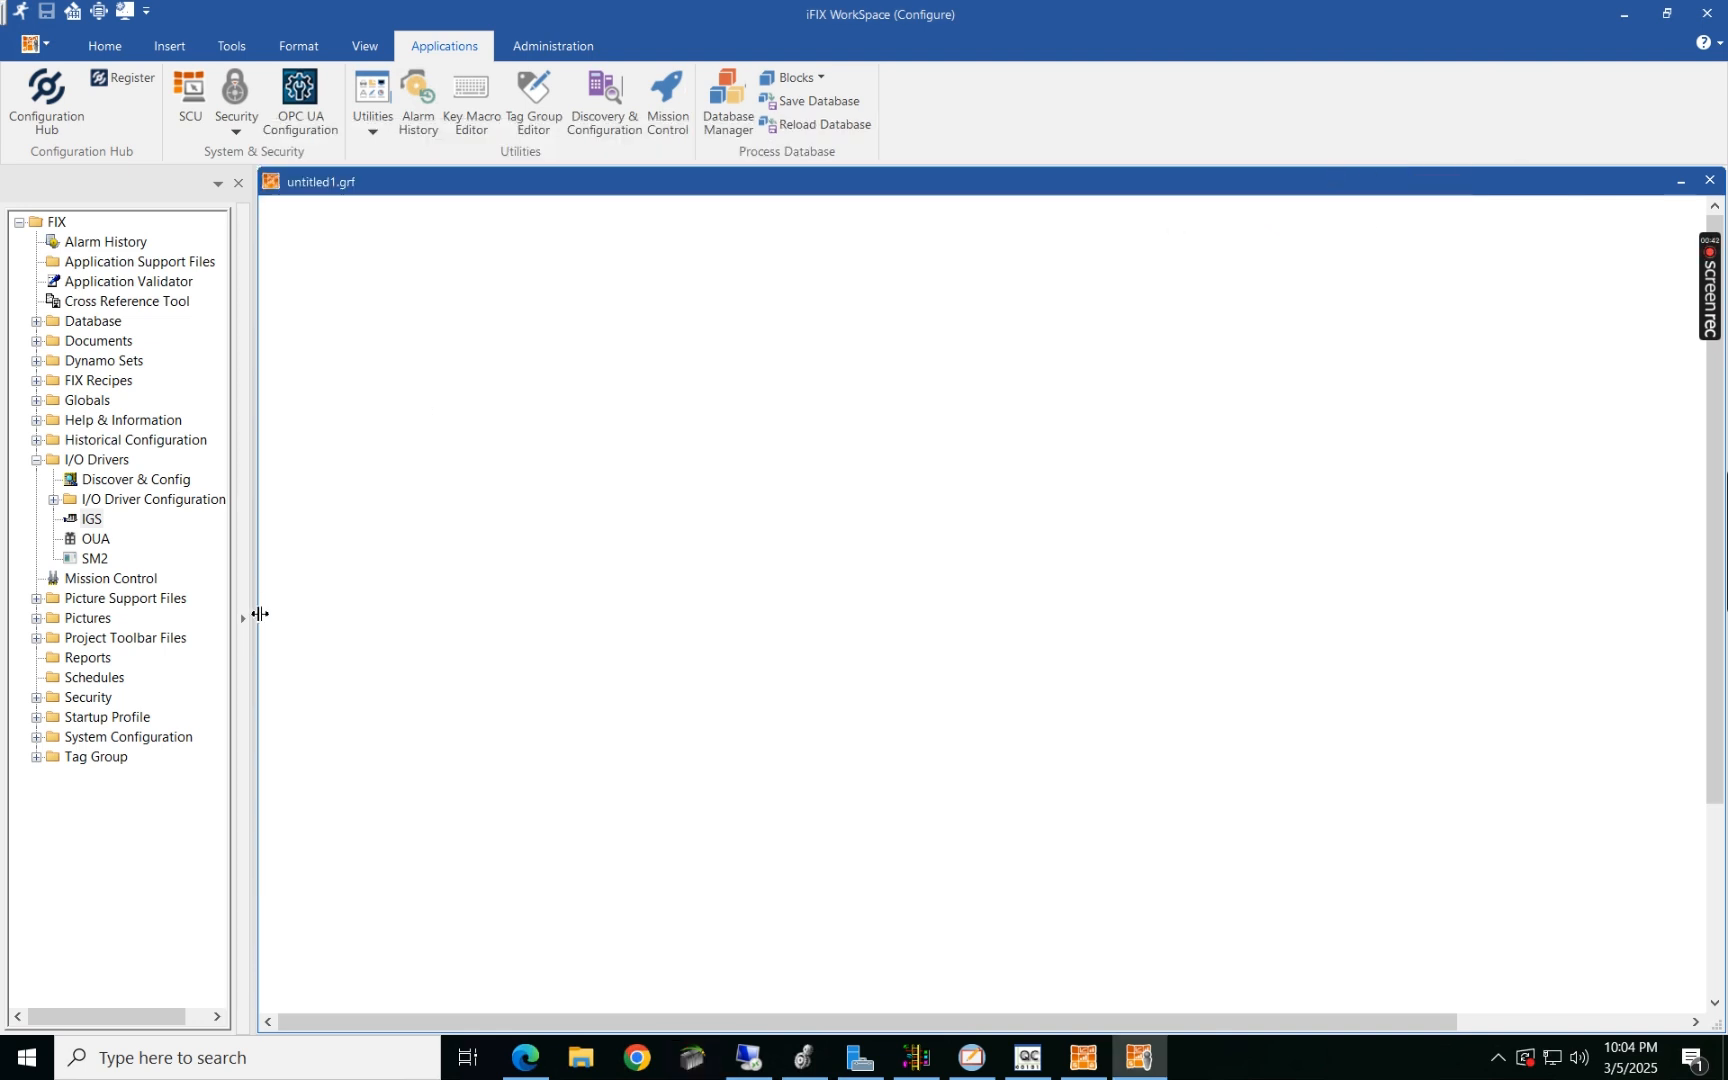
Step: Run Discover and Auto Configure with the IGS agent on the current IGS driver configuration, and list the M340 tags under Channel1
left_click(113, 487)
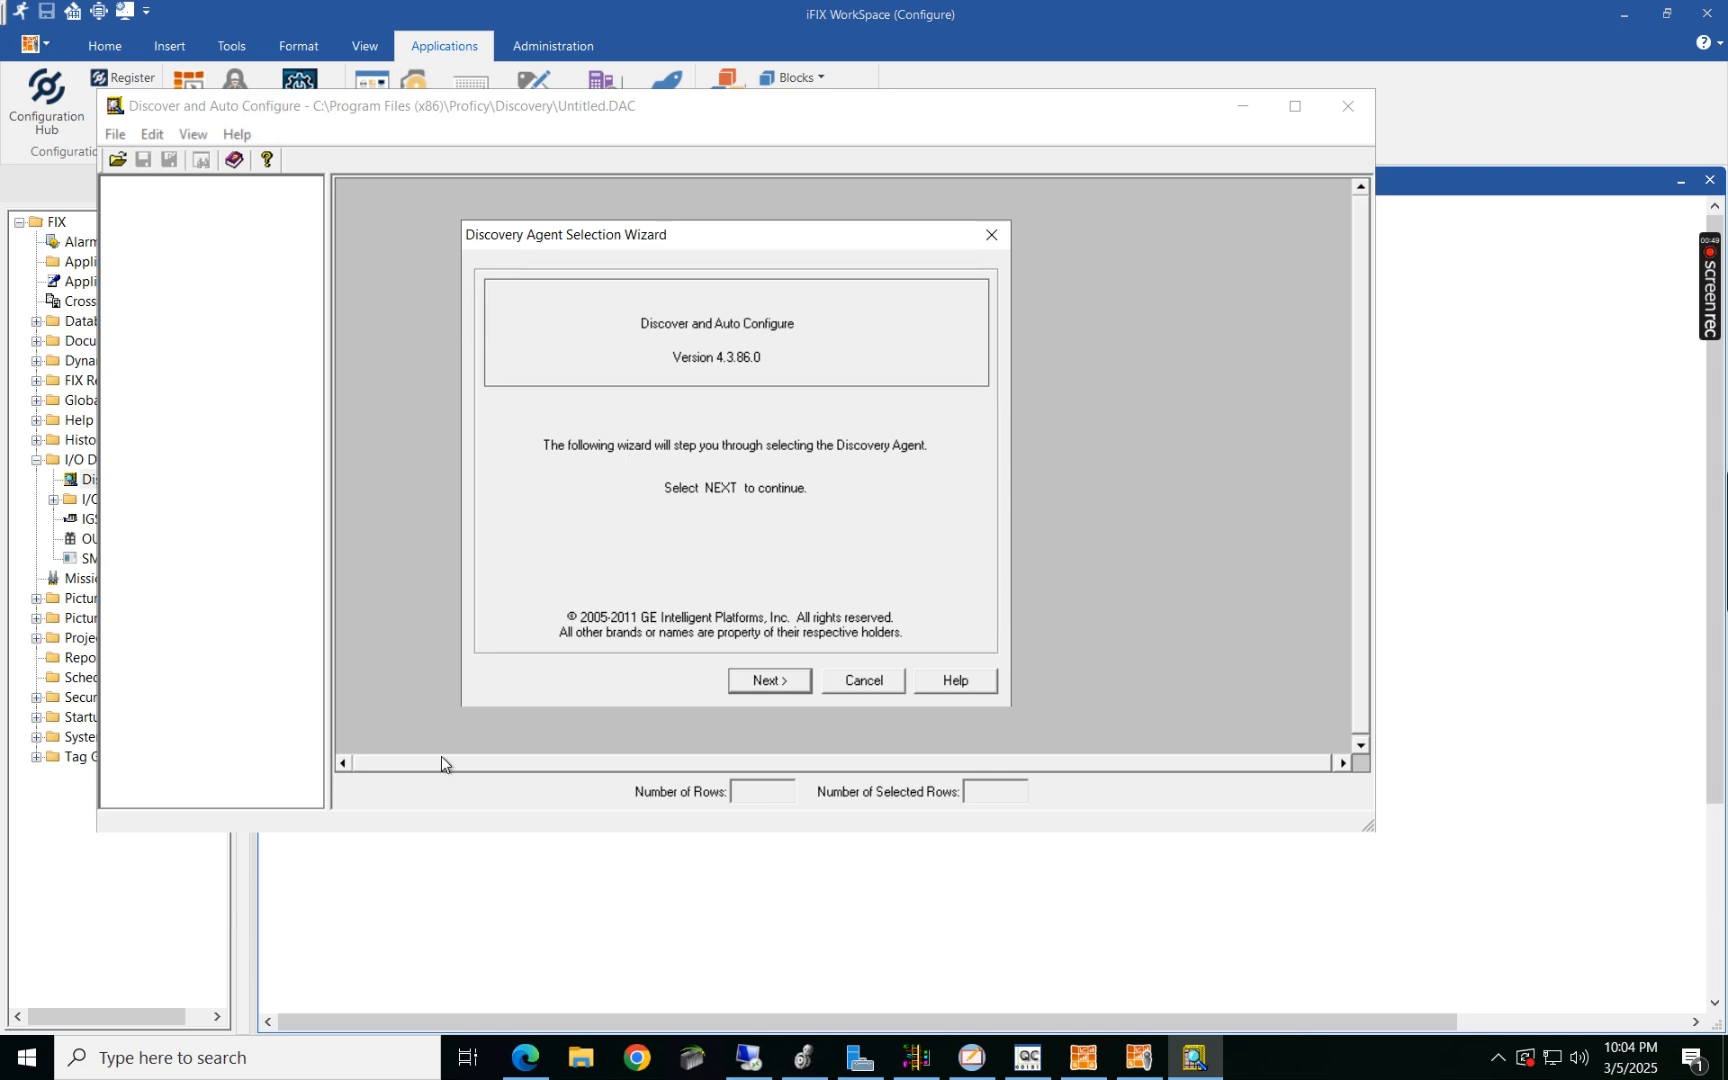
left_click(769, 681)
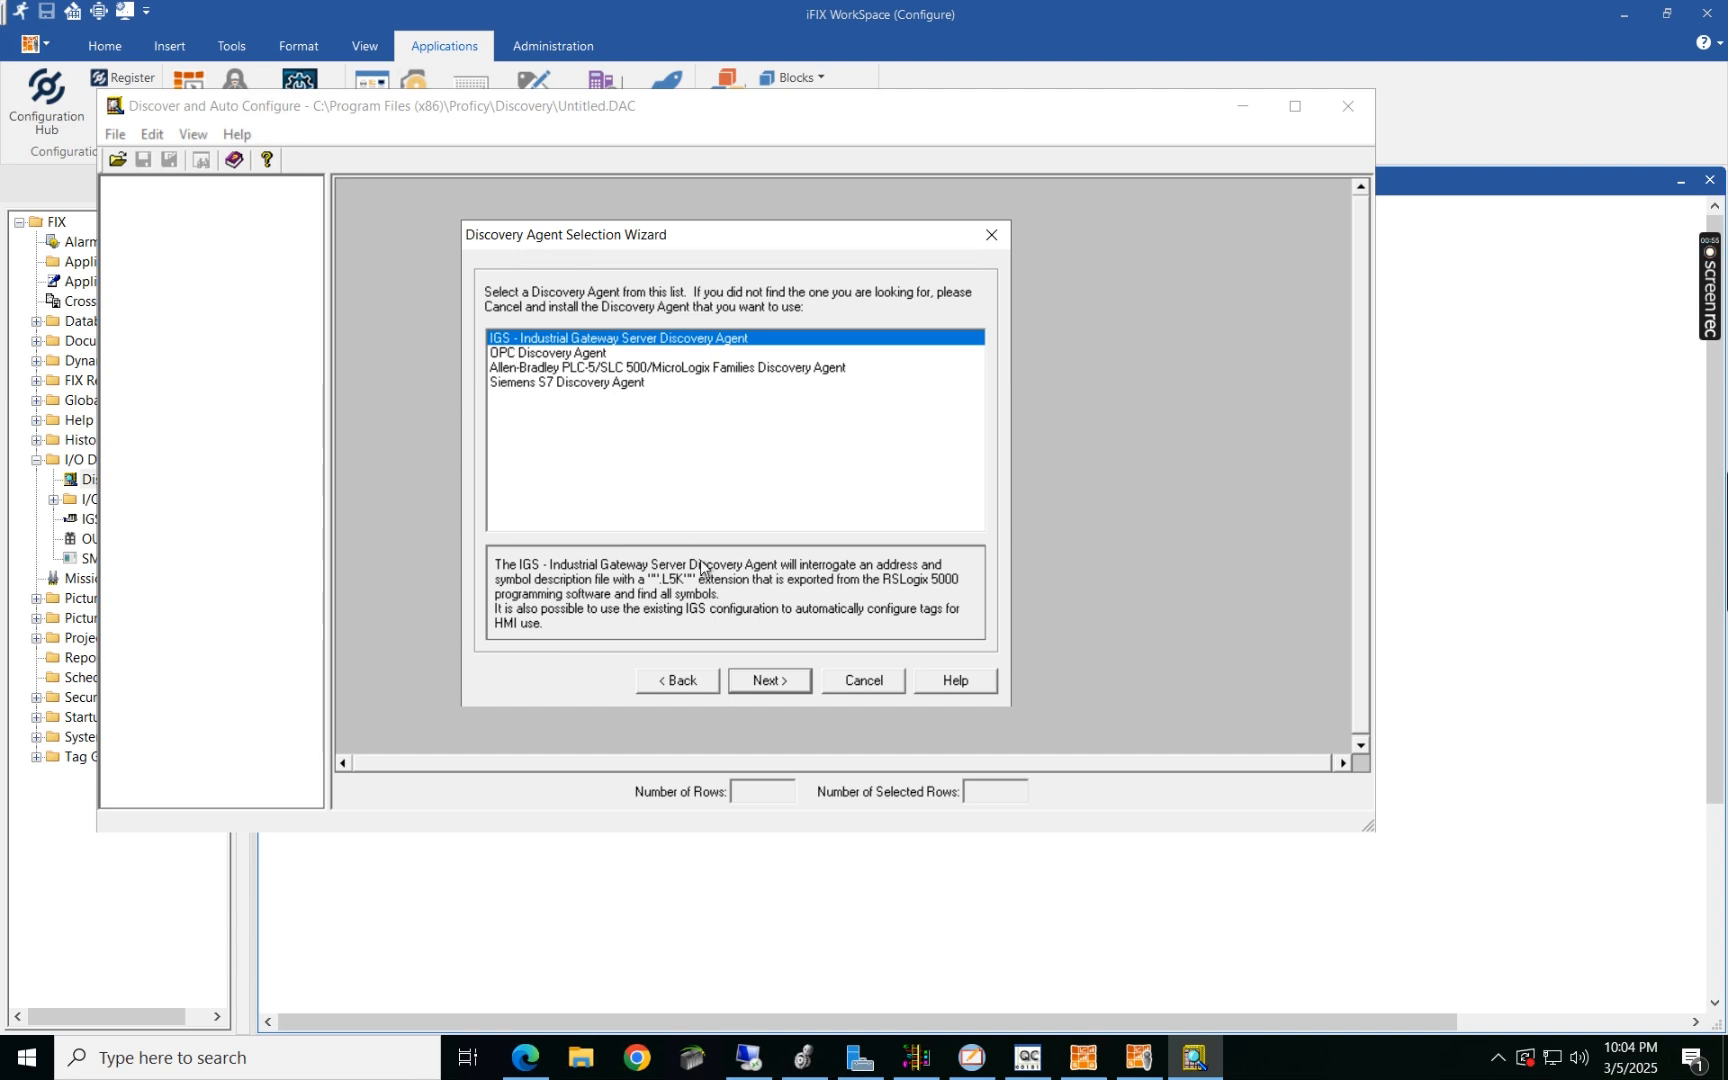
left_click(767, 681)
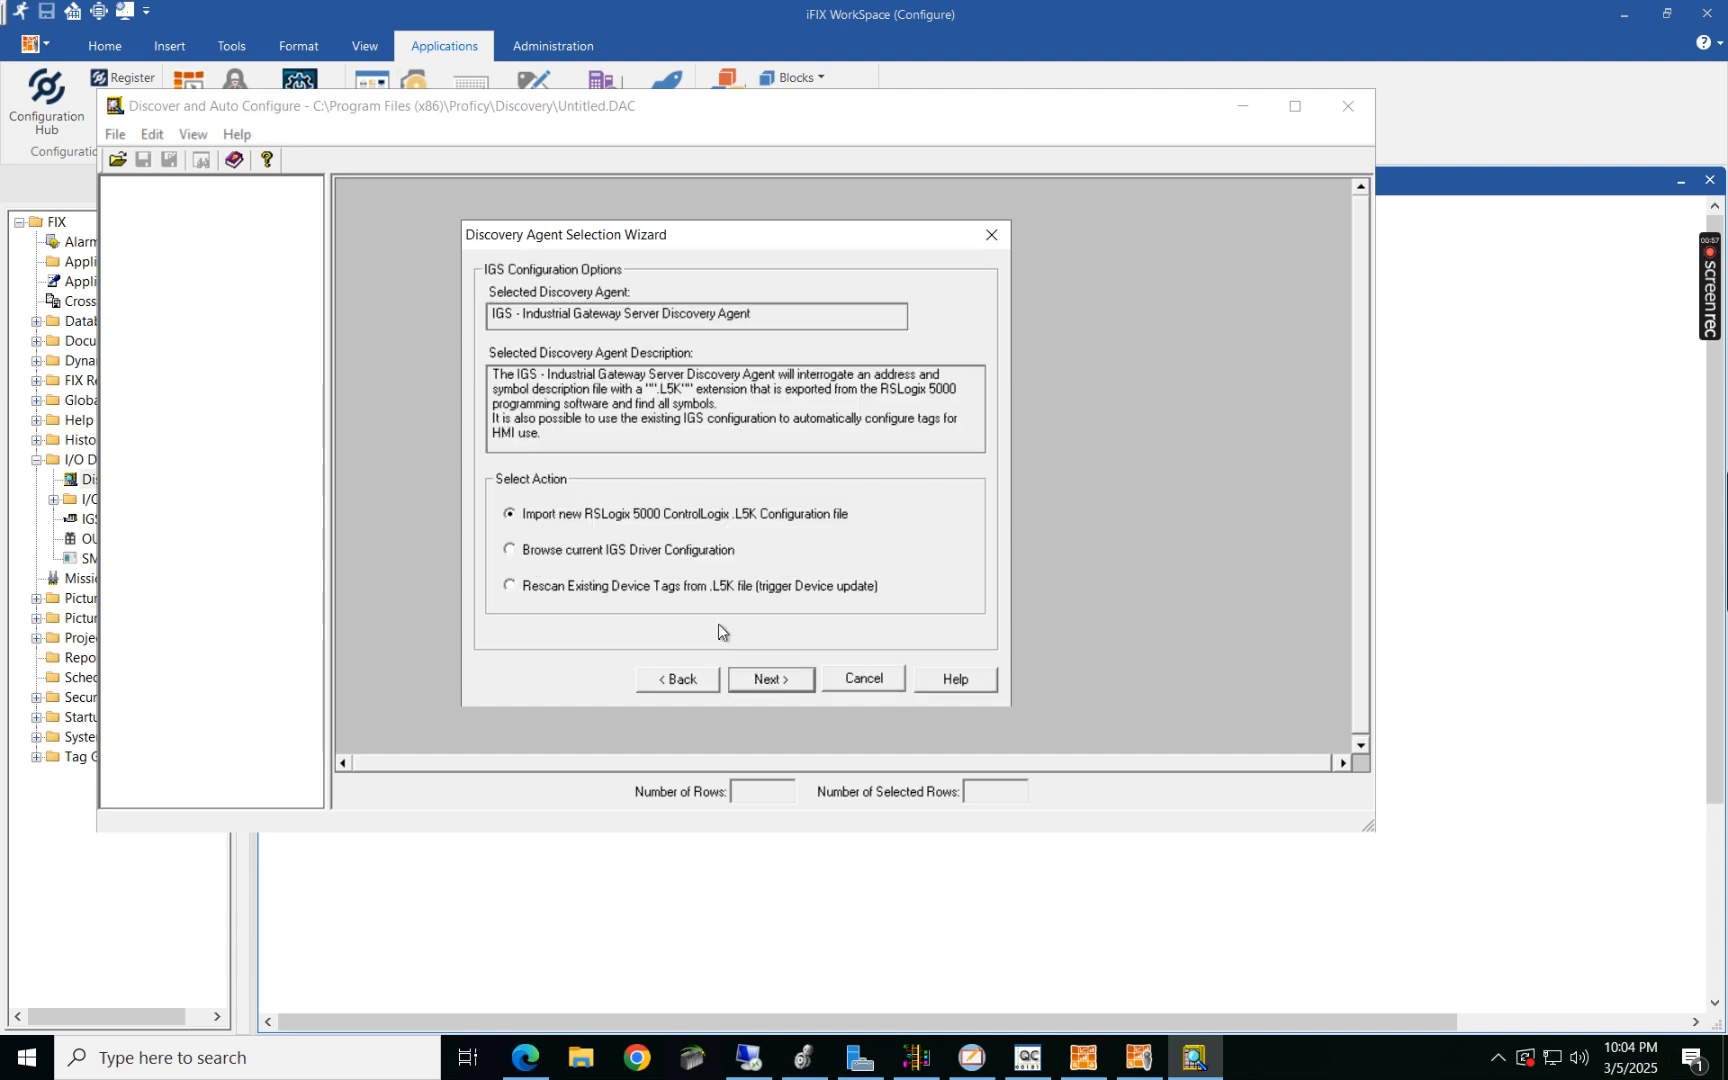
left_click(511, 549)
left_click(761, 684)
left_click(769, 681)
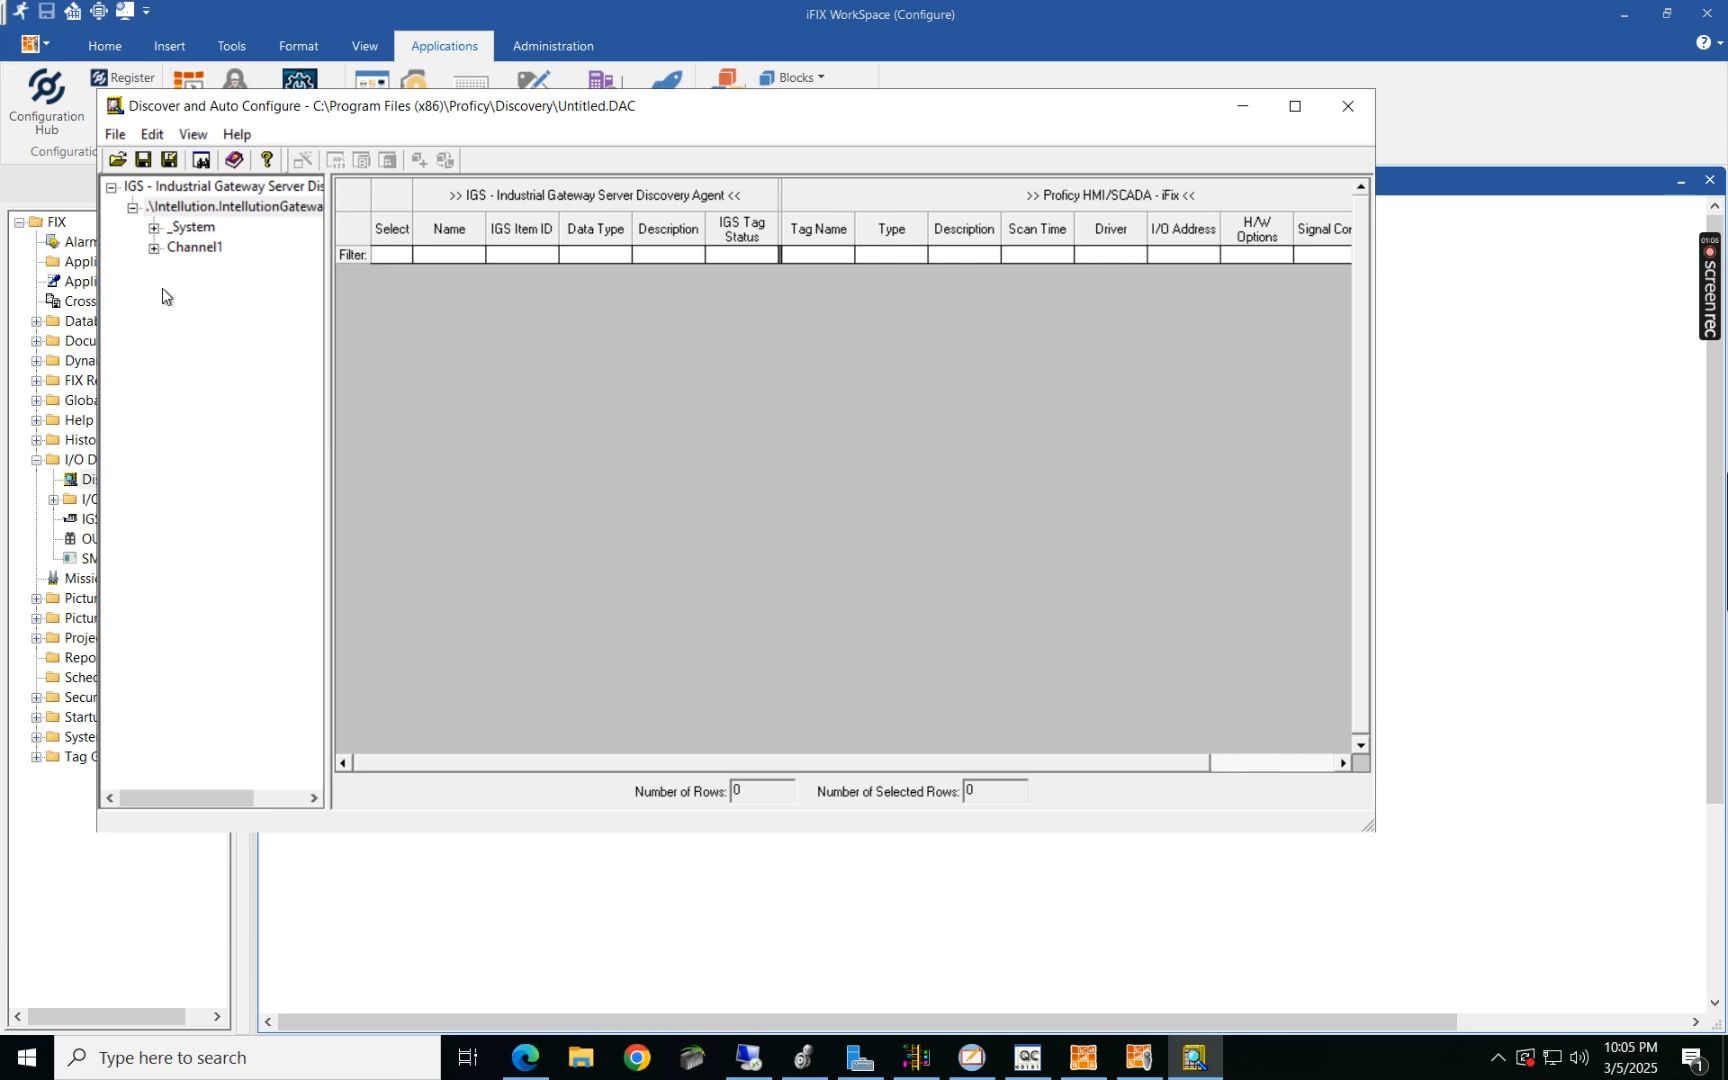
left_click(153, 248)
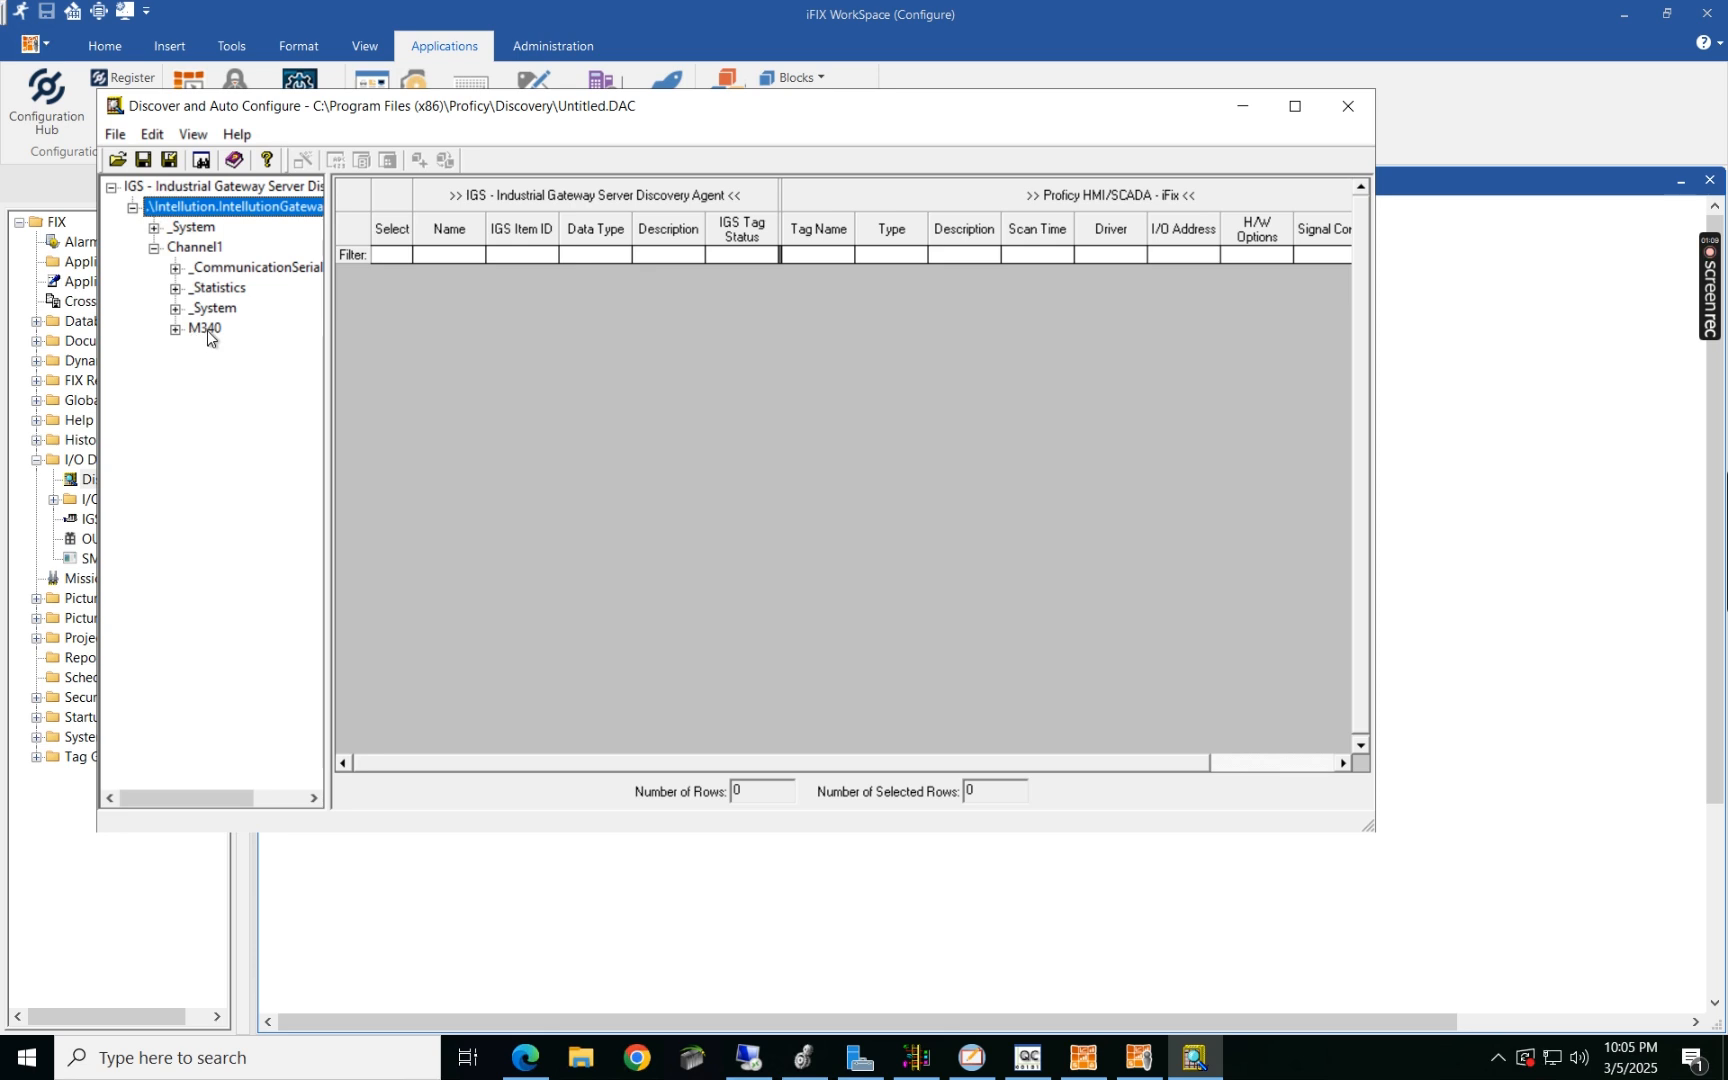
left_click(205, 330)
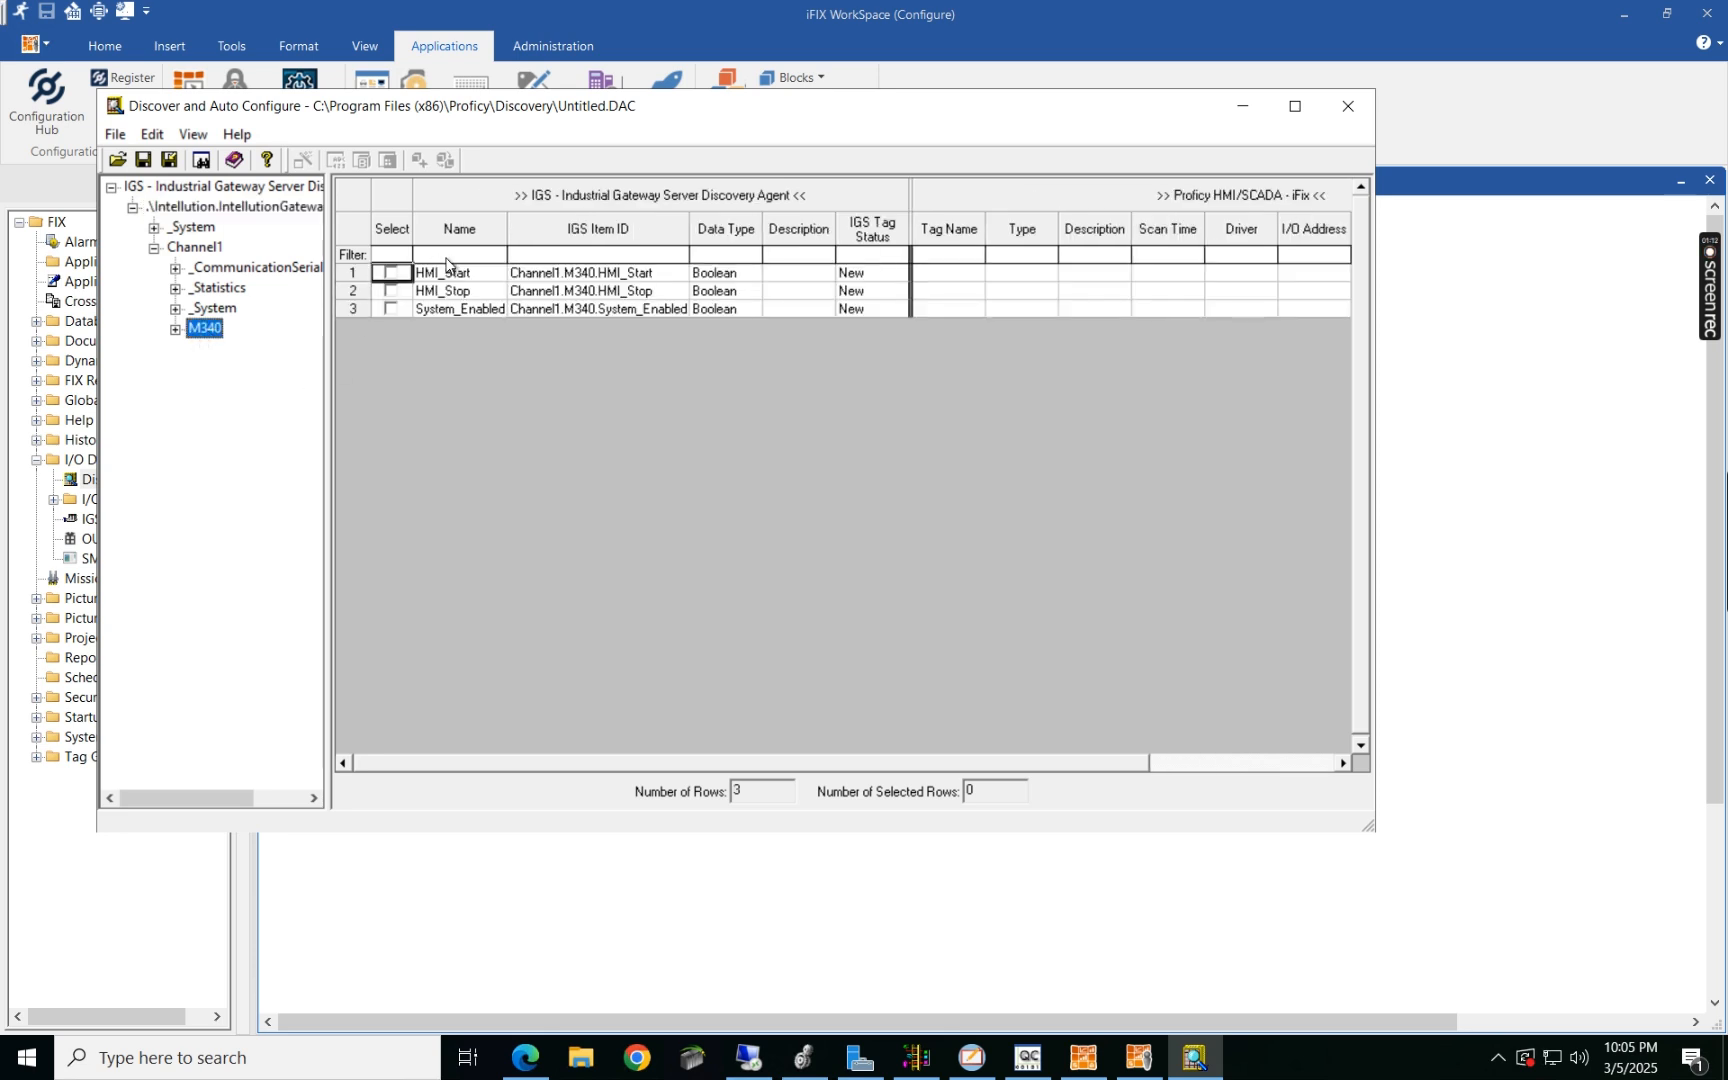
Step: Select HMI_Start, HMI_Stop and System_Enabled and generate their iFIX tag fields with the wizard, using the DR - Digital Register block type
left_click(390, 273)
left_click(390, 291)
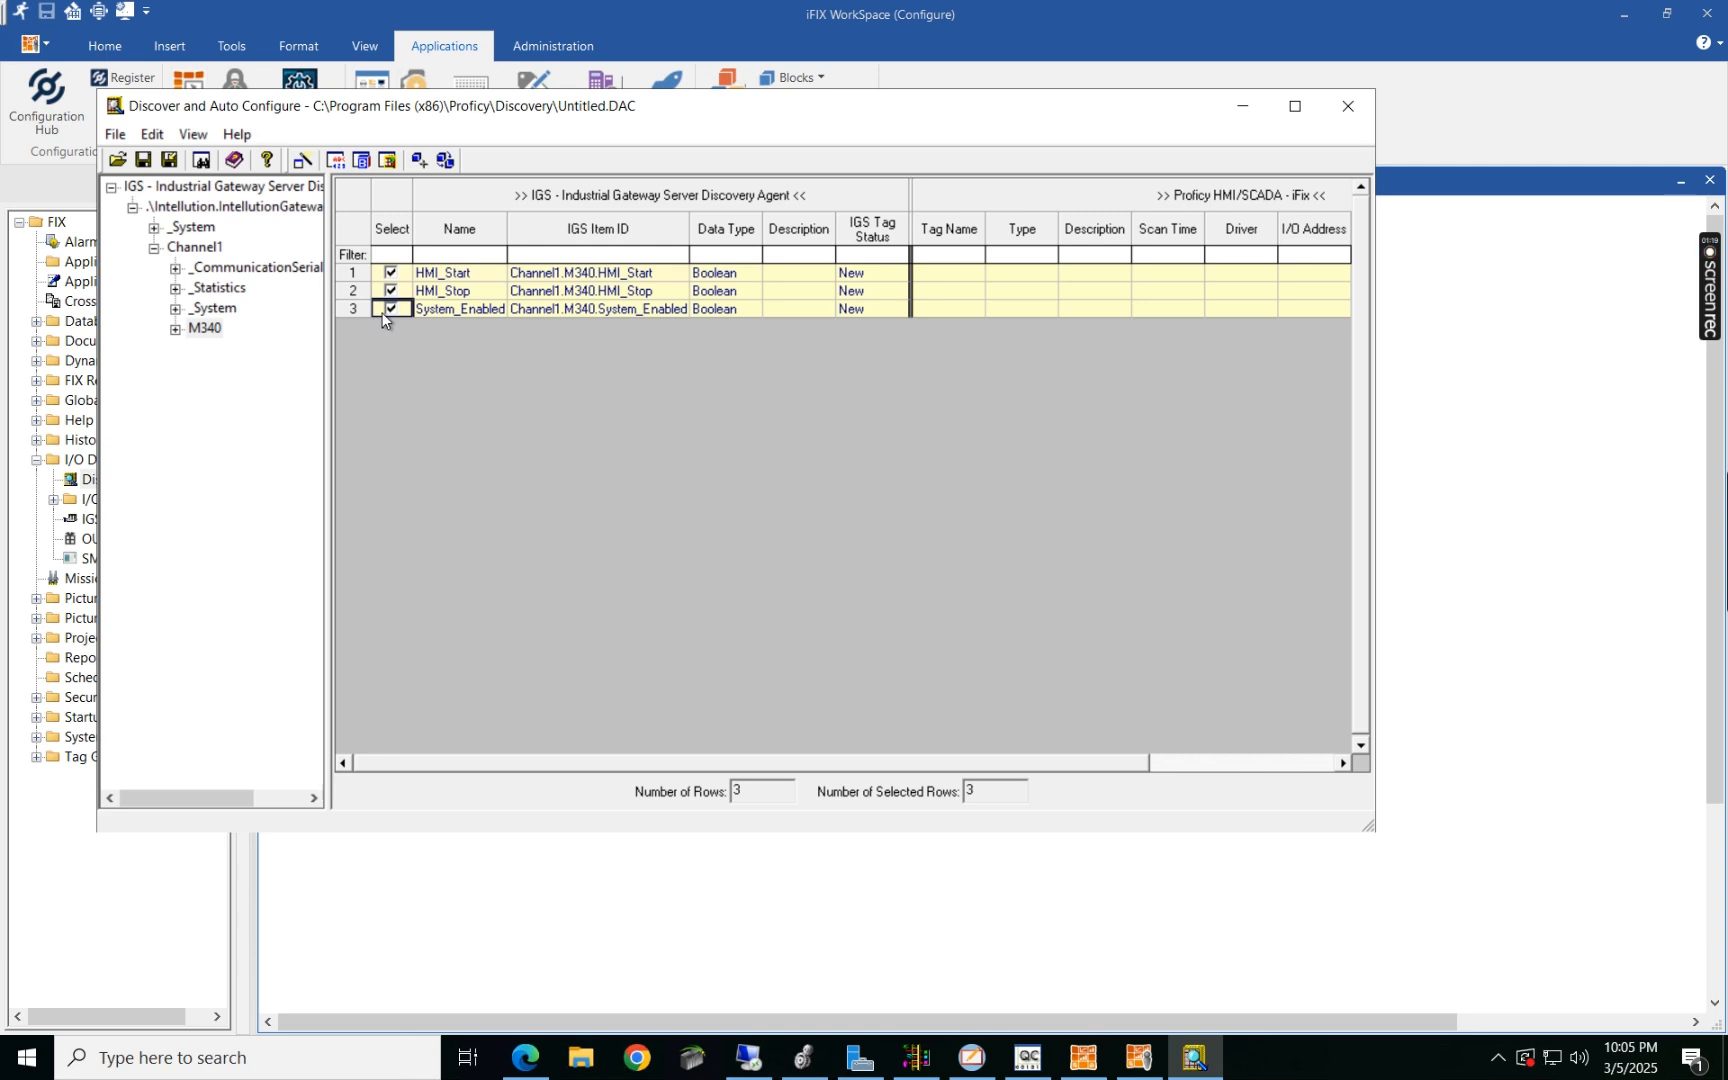
left_click(302, 165)
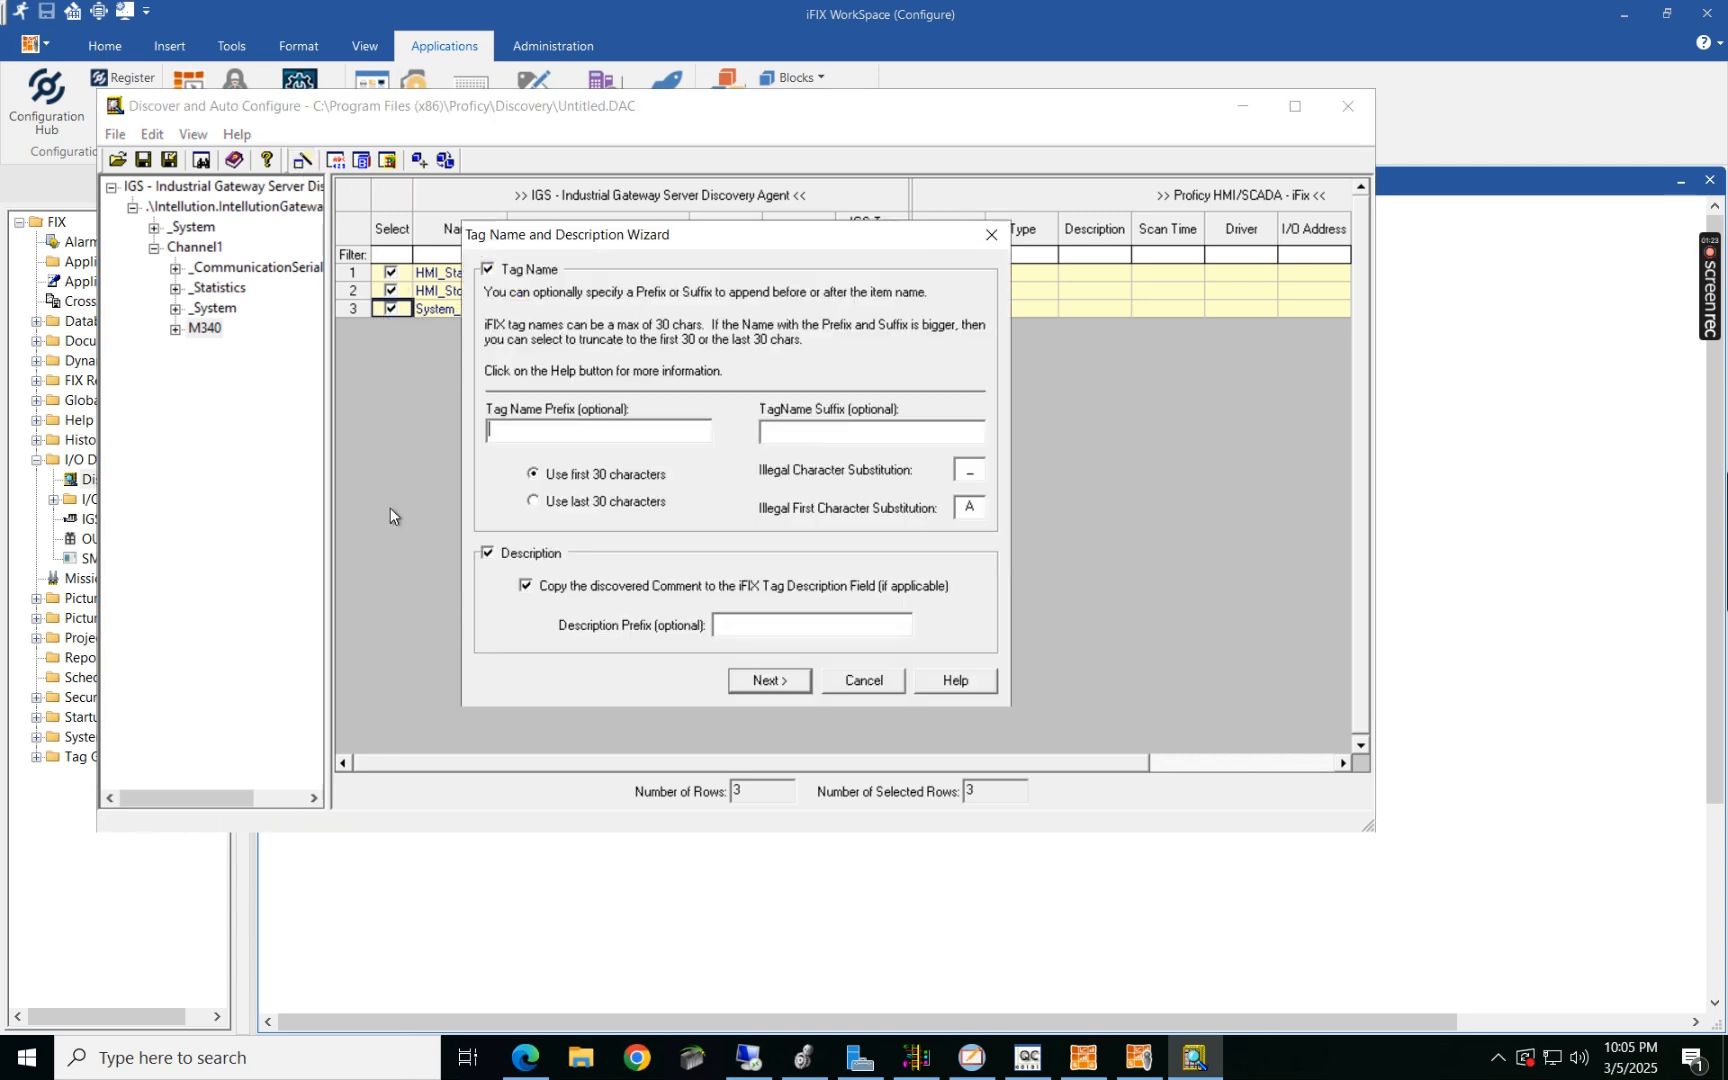
left_click(787, 682)
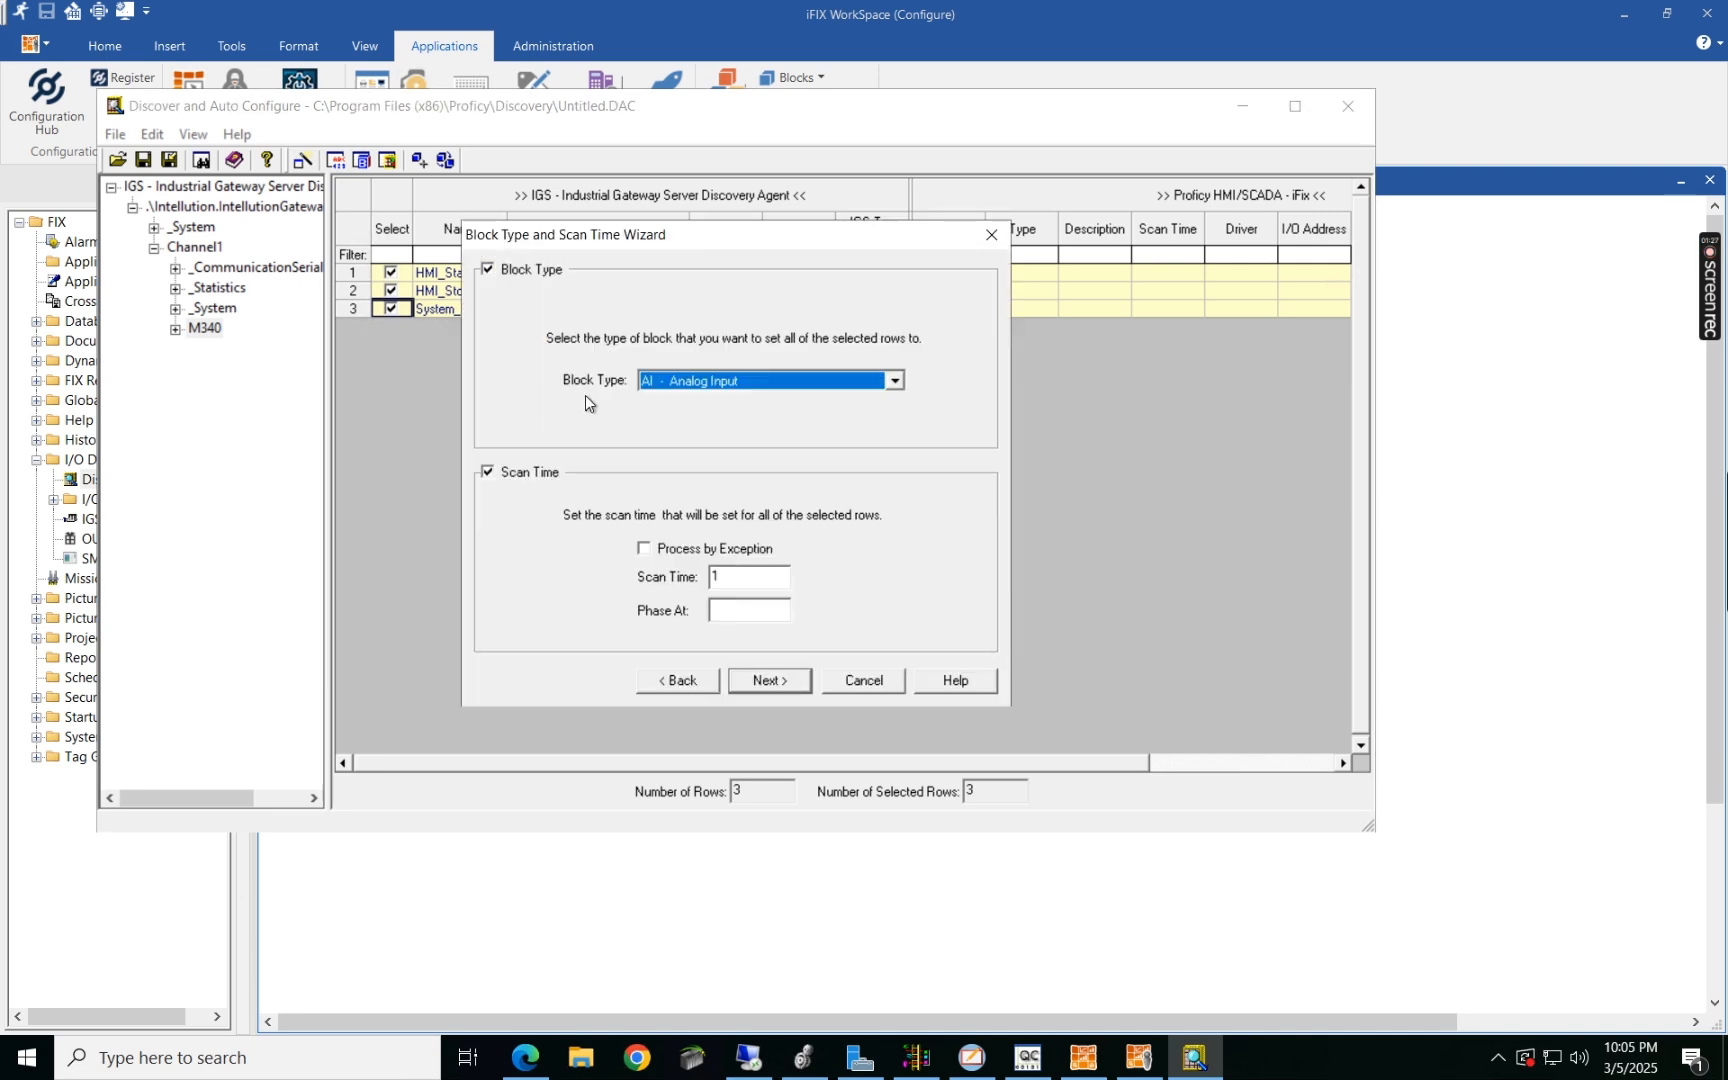
left_click(894, 381)
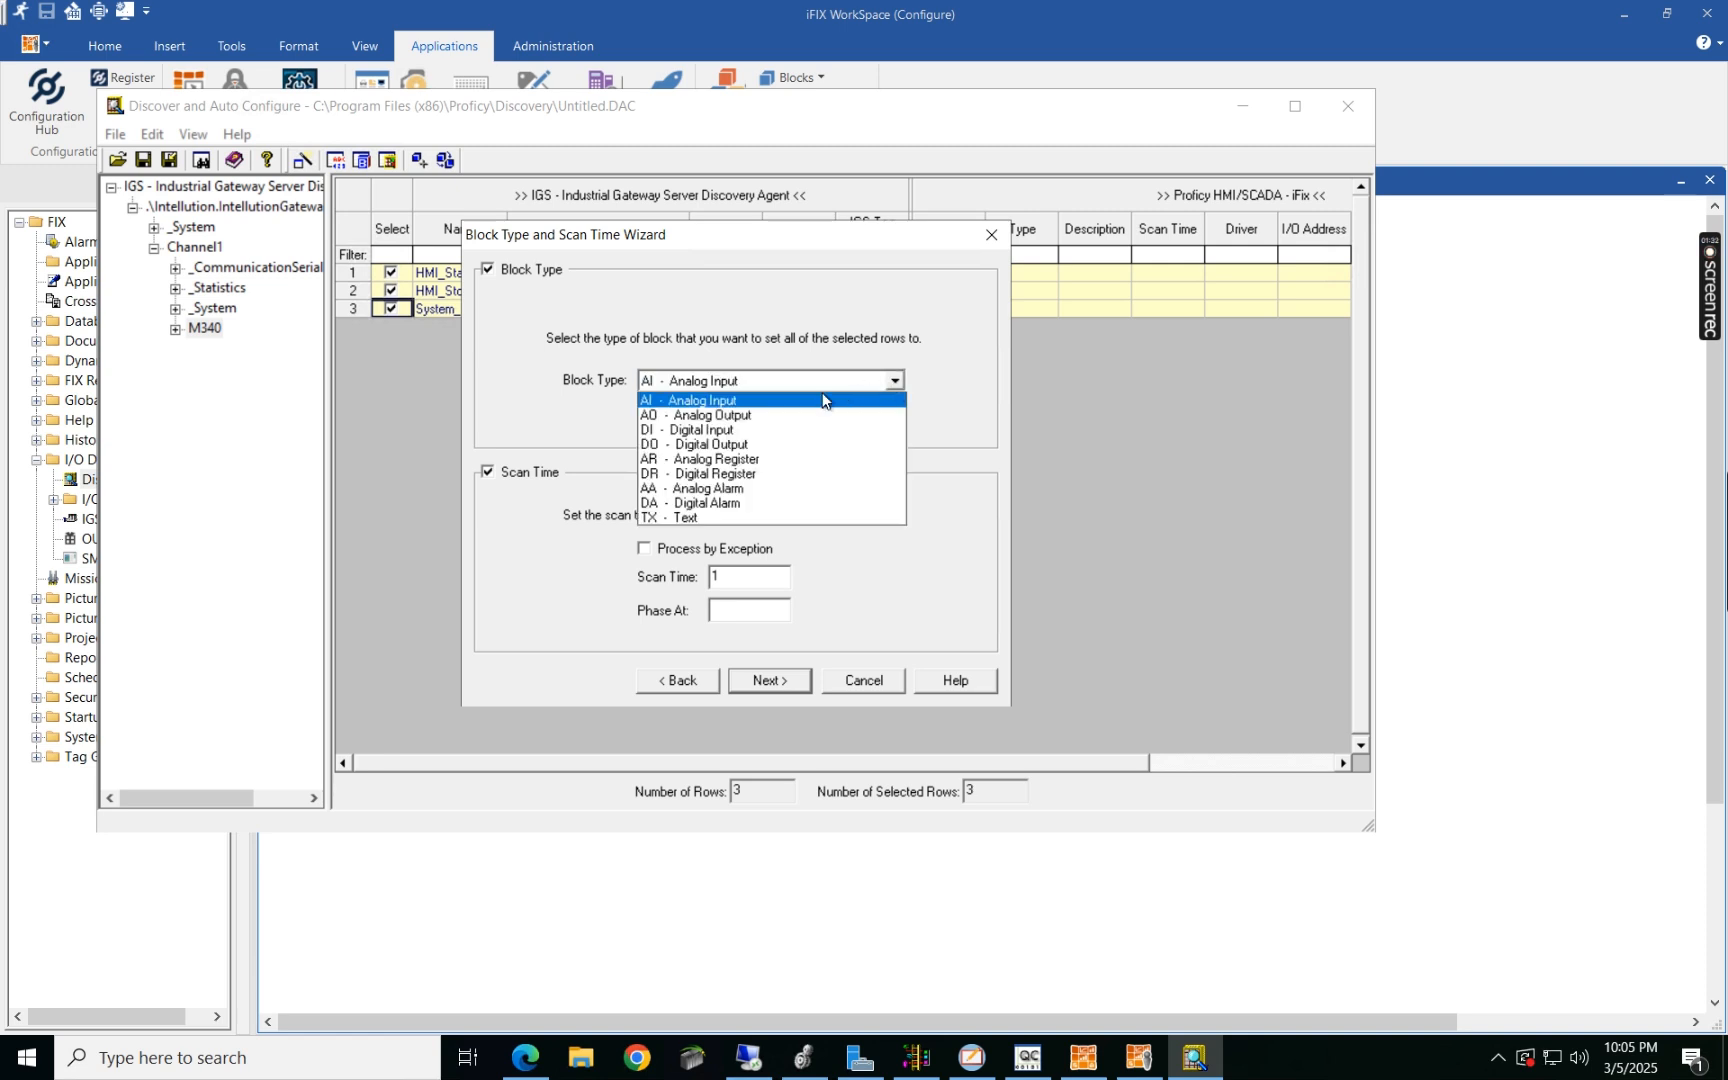
left_click(692, 476)
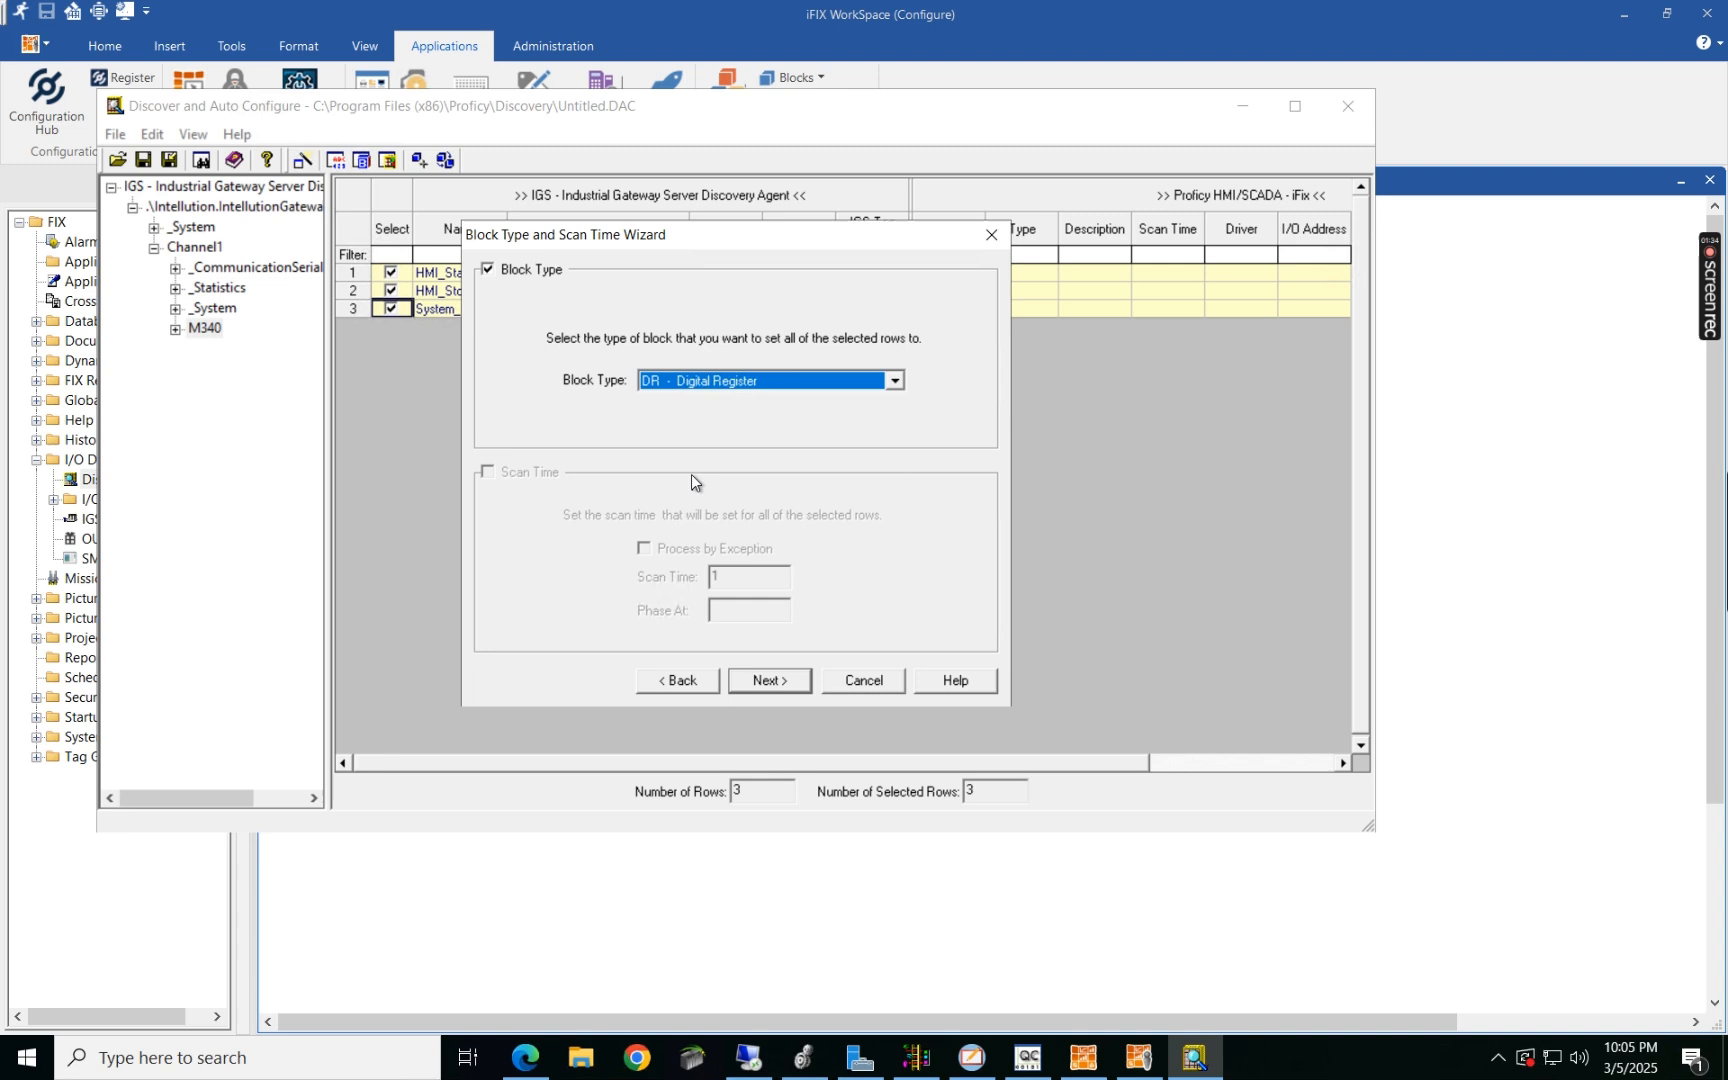
left_click(795, 688)
left_click(768, 681)
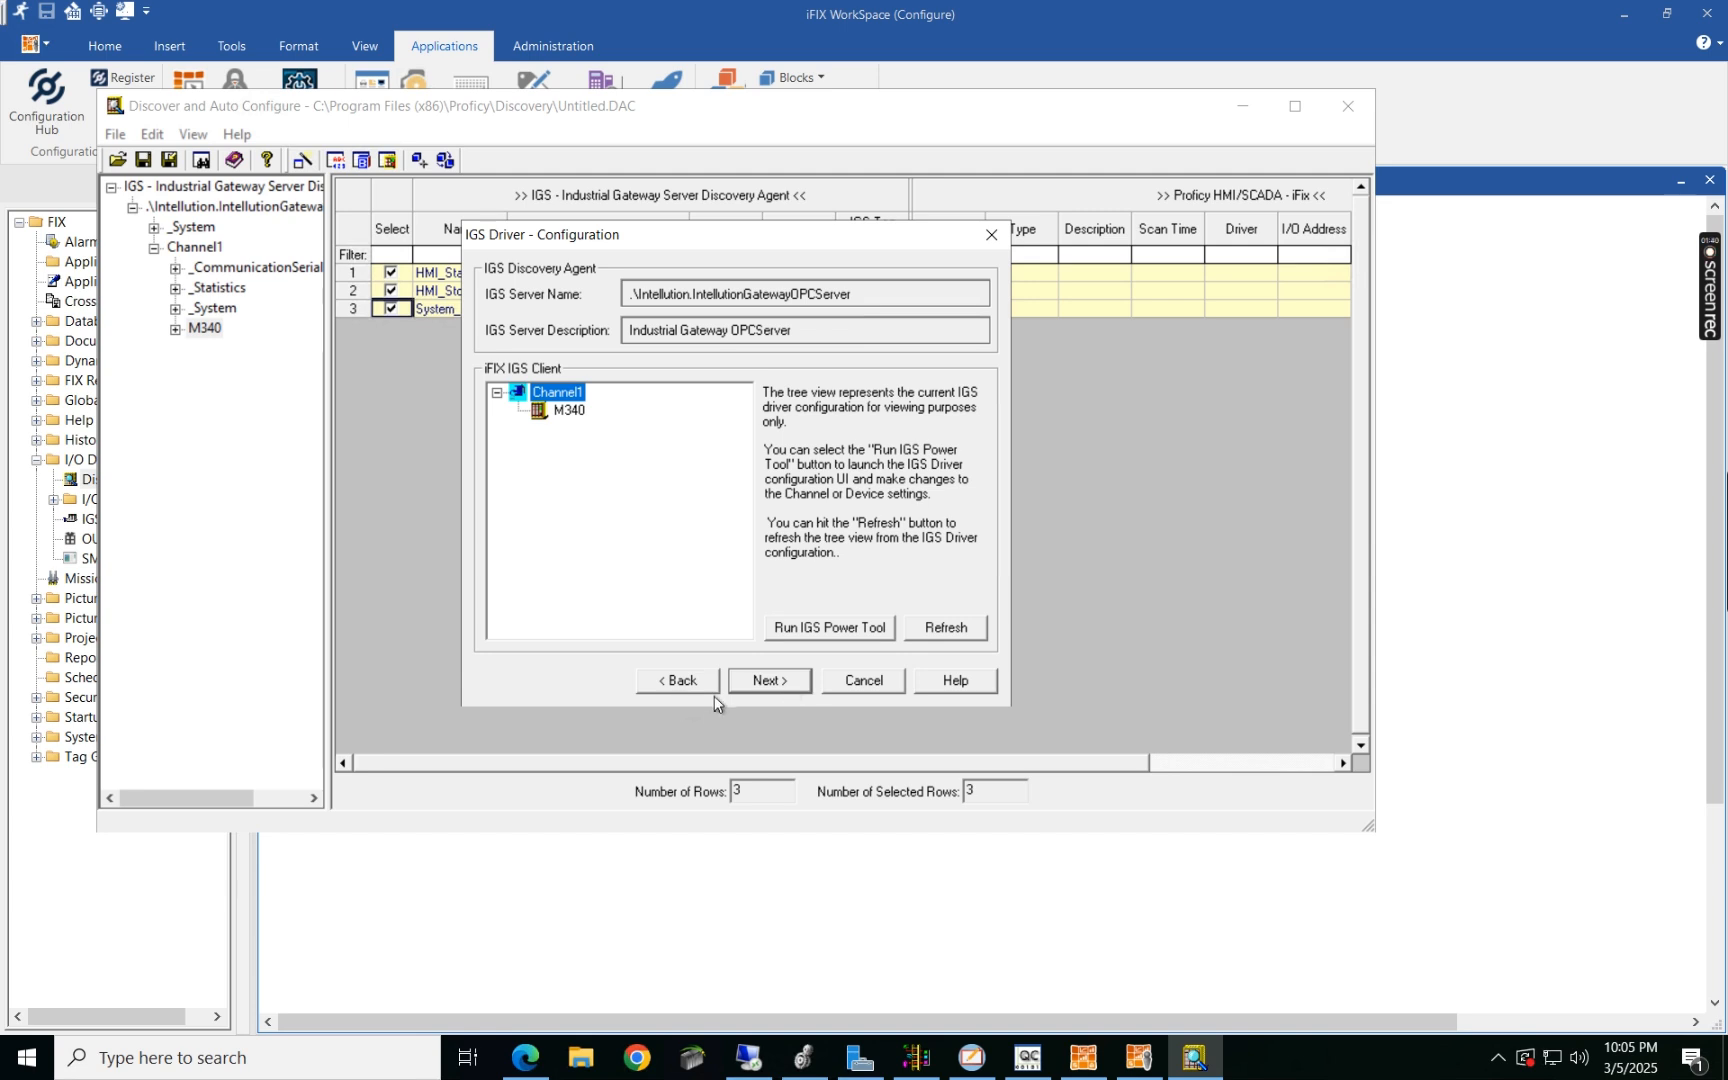
left_click(787, 681)
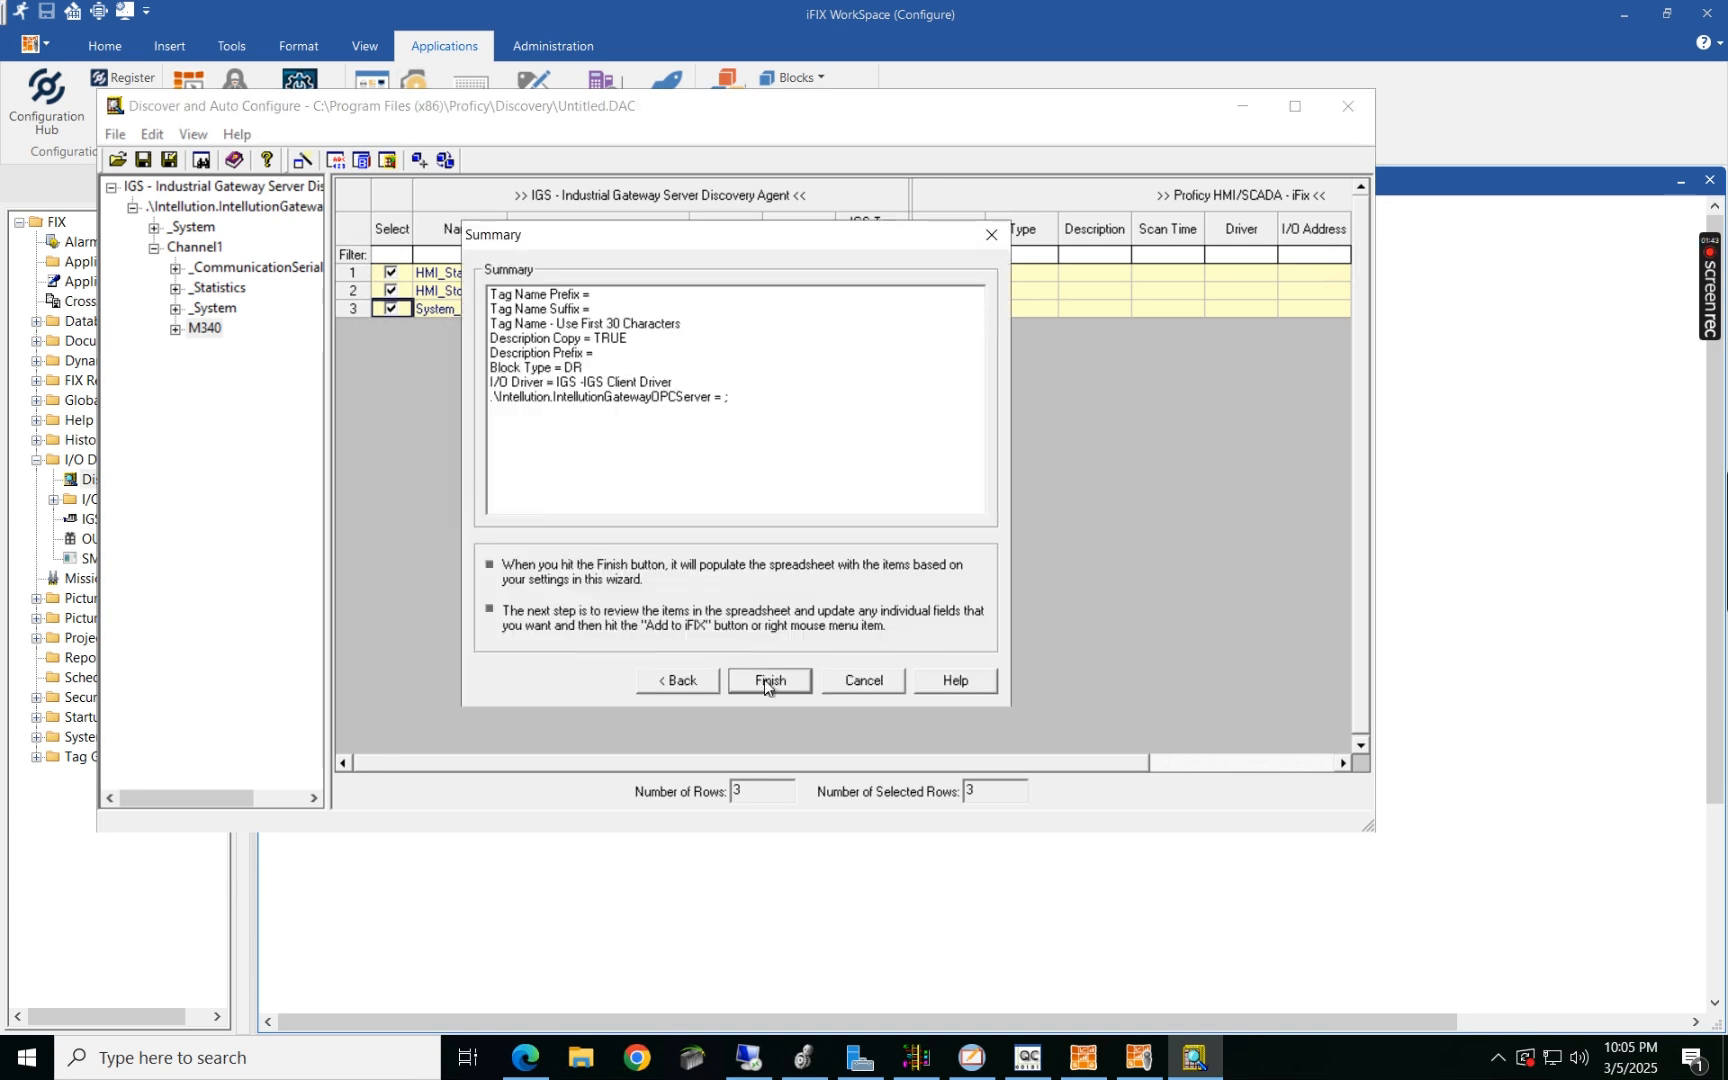
left_click(766, 681)
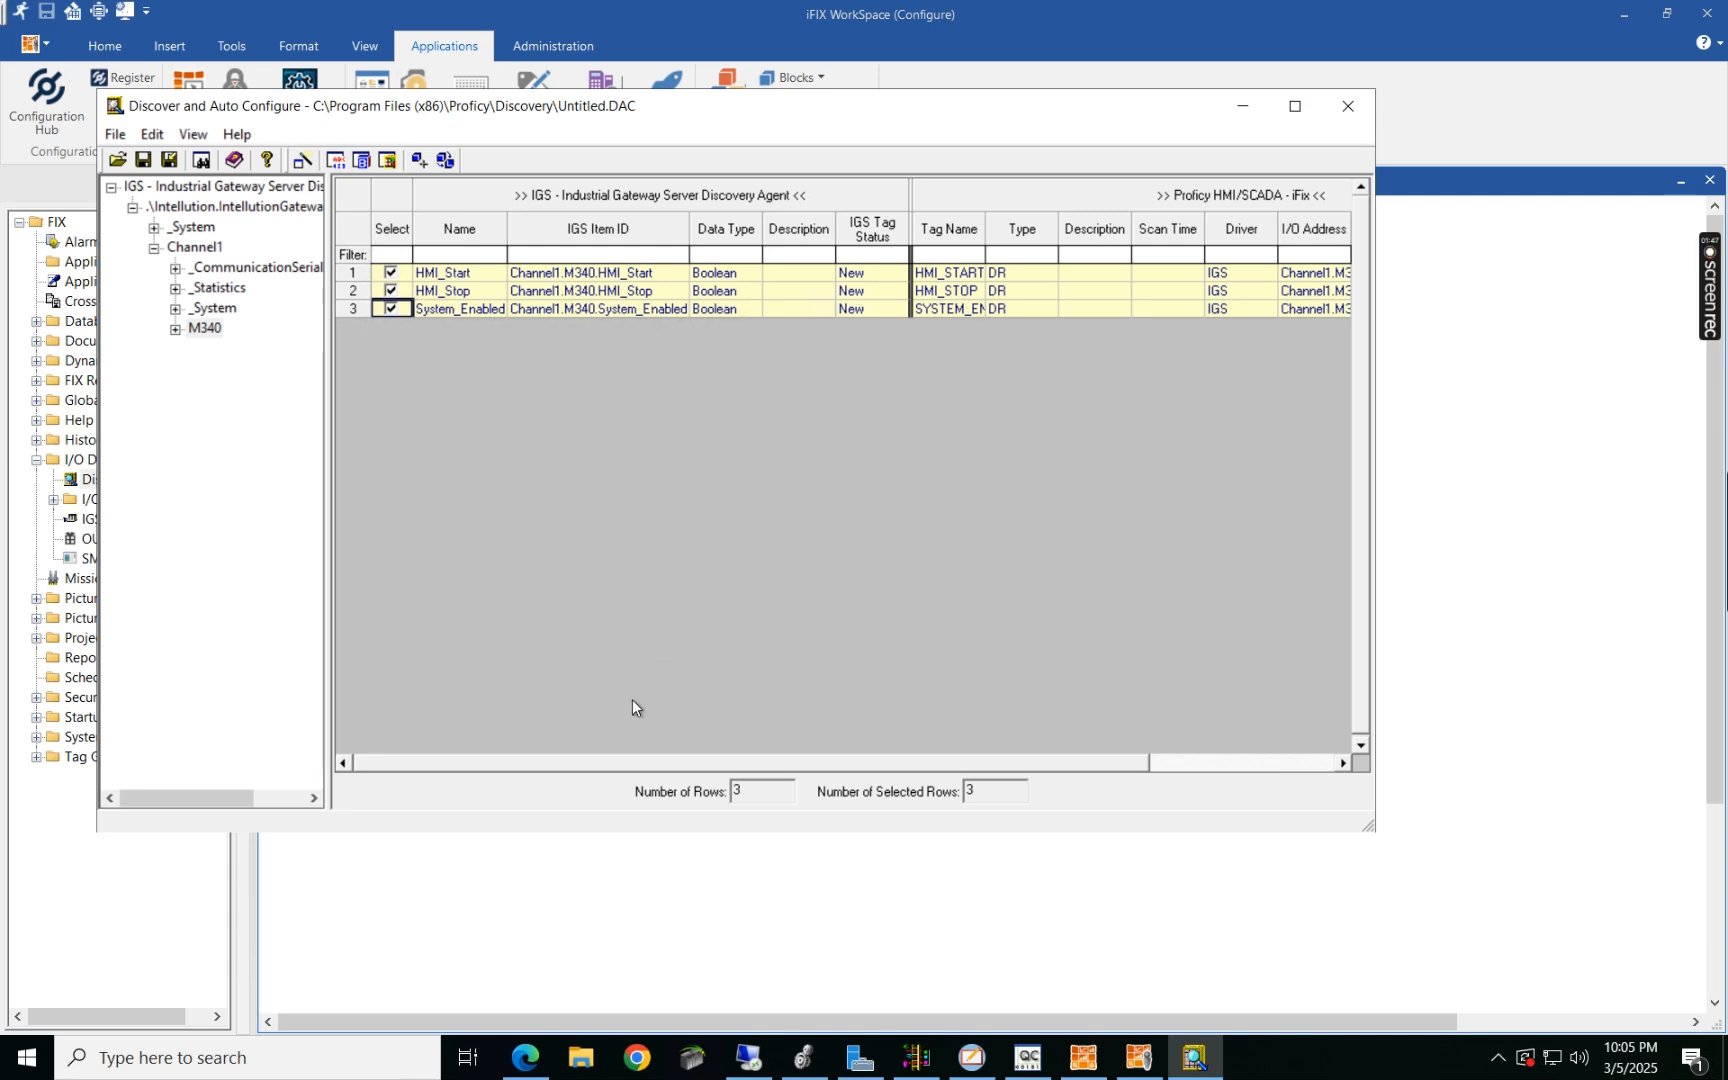
Step: Add the three selected tag rows to iFIX and check their Last Action Status
left_click(420, 158)
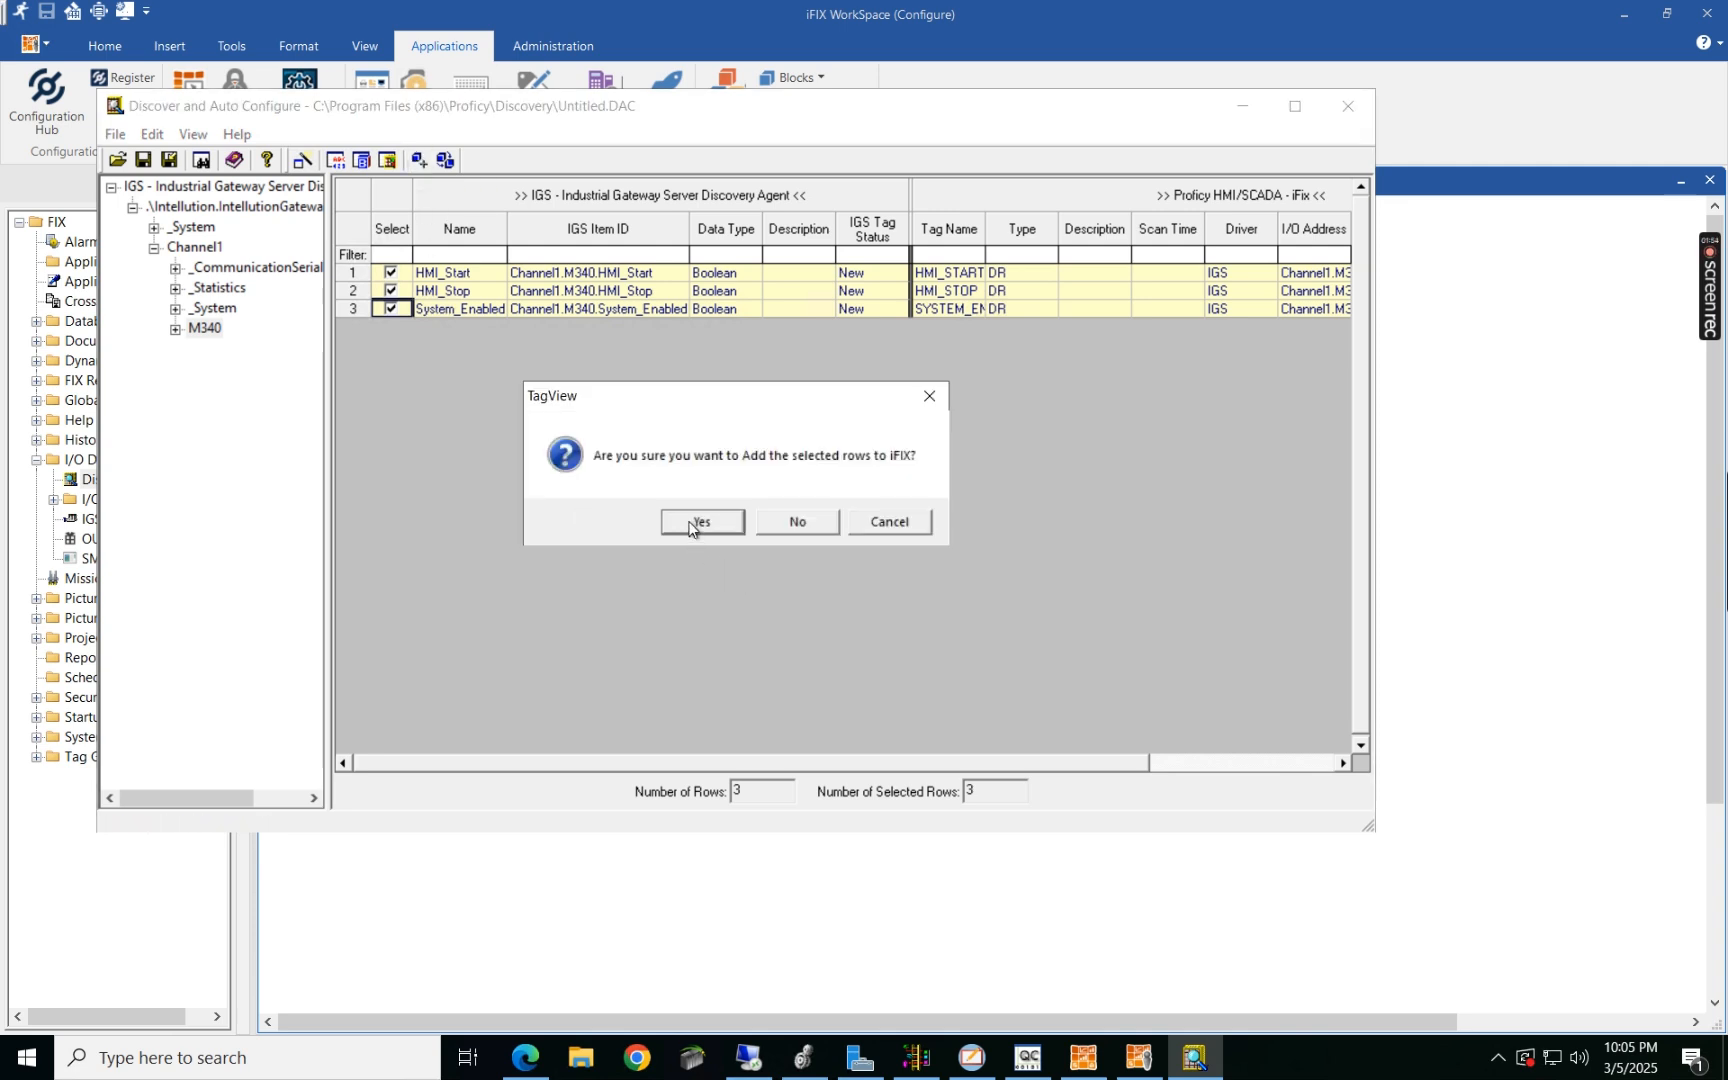
left_click(701, 522)
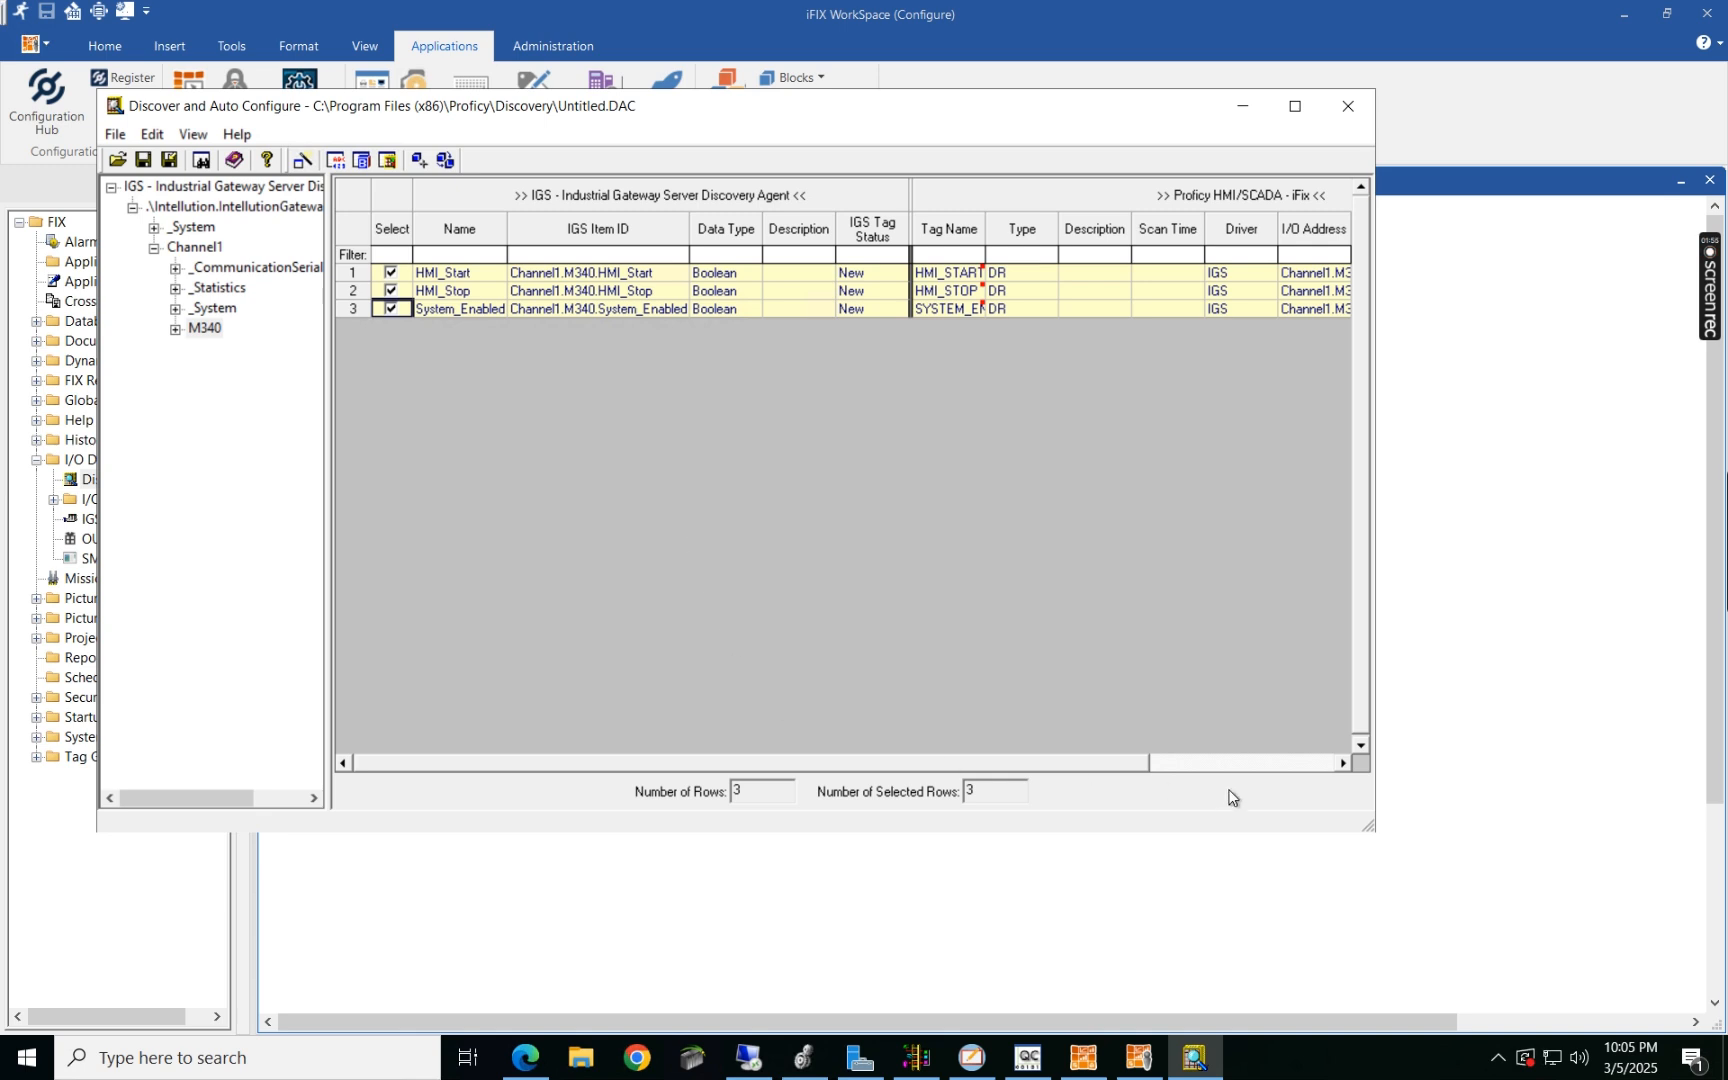
left_click(1343, 763)
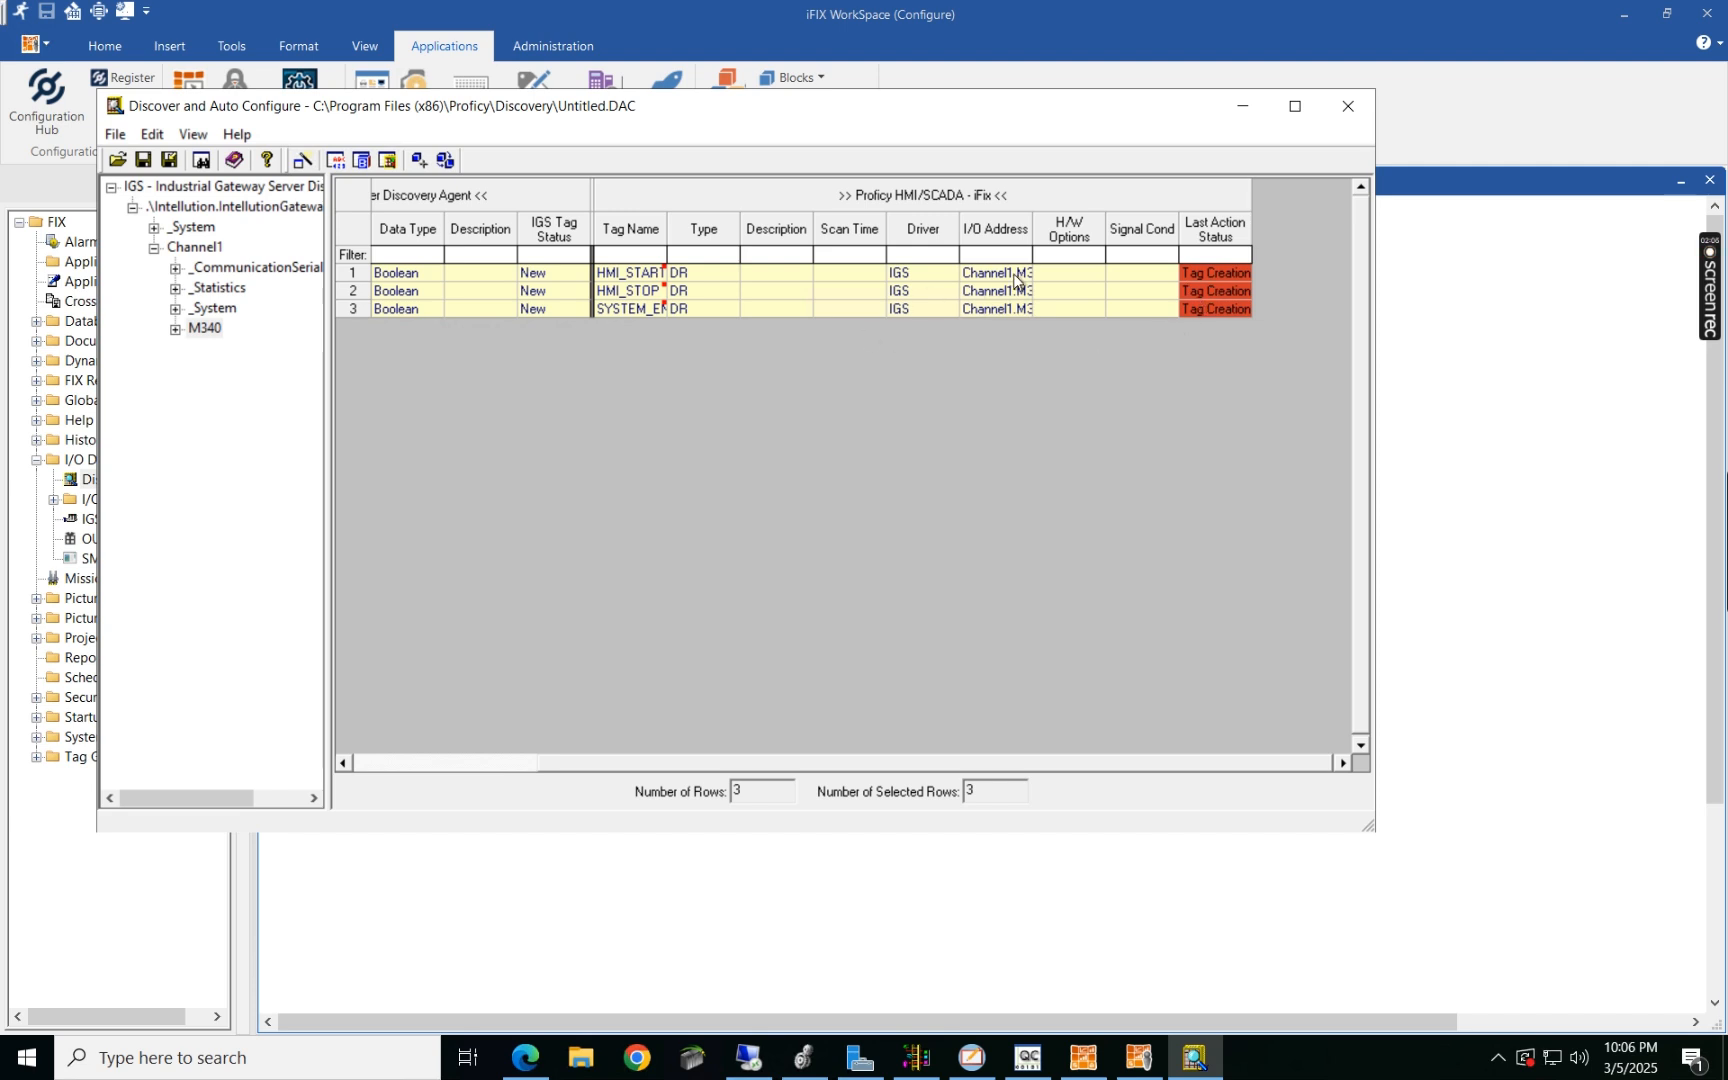
Step: Close Discover and Auto Configure, saving the discovery project as StepbyStep
left_click(1346, 110)
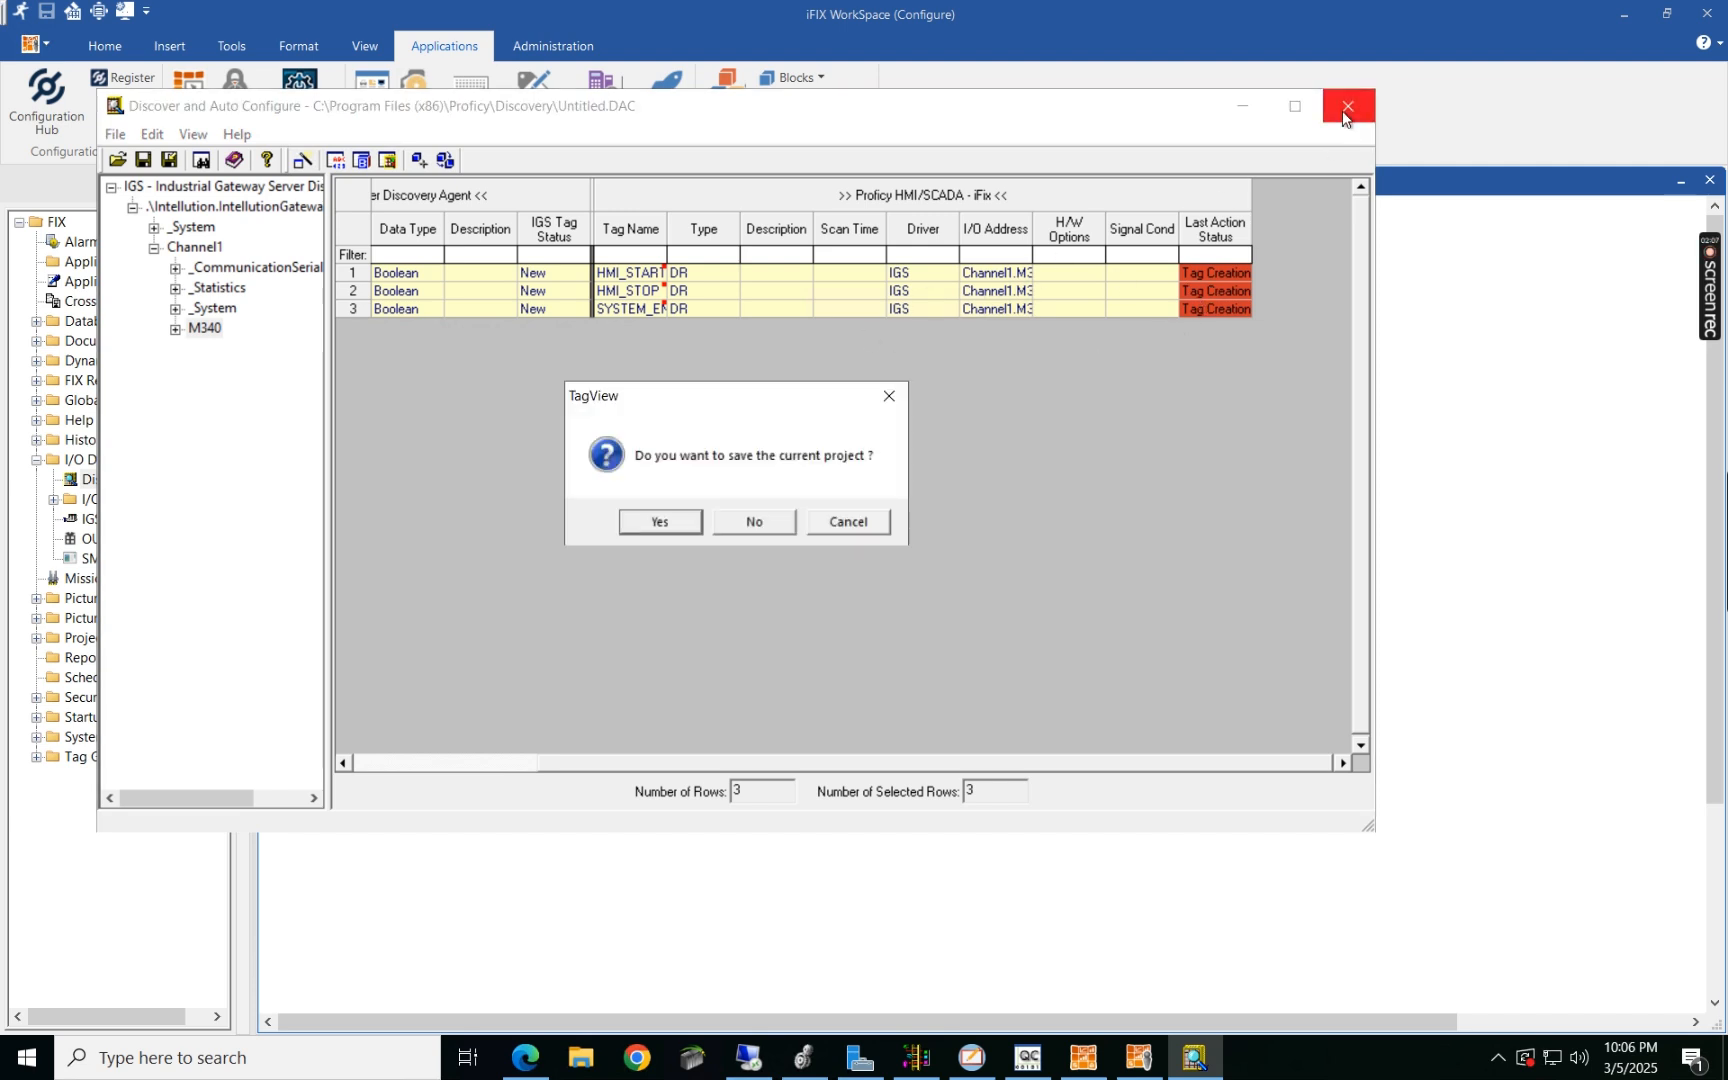
left_click(684, 524)
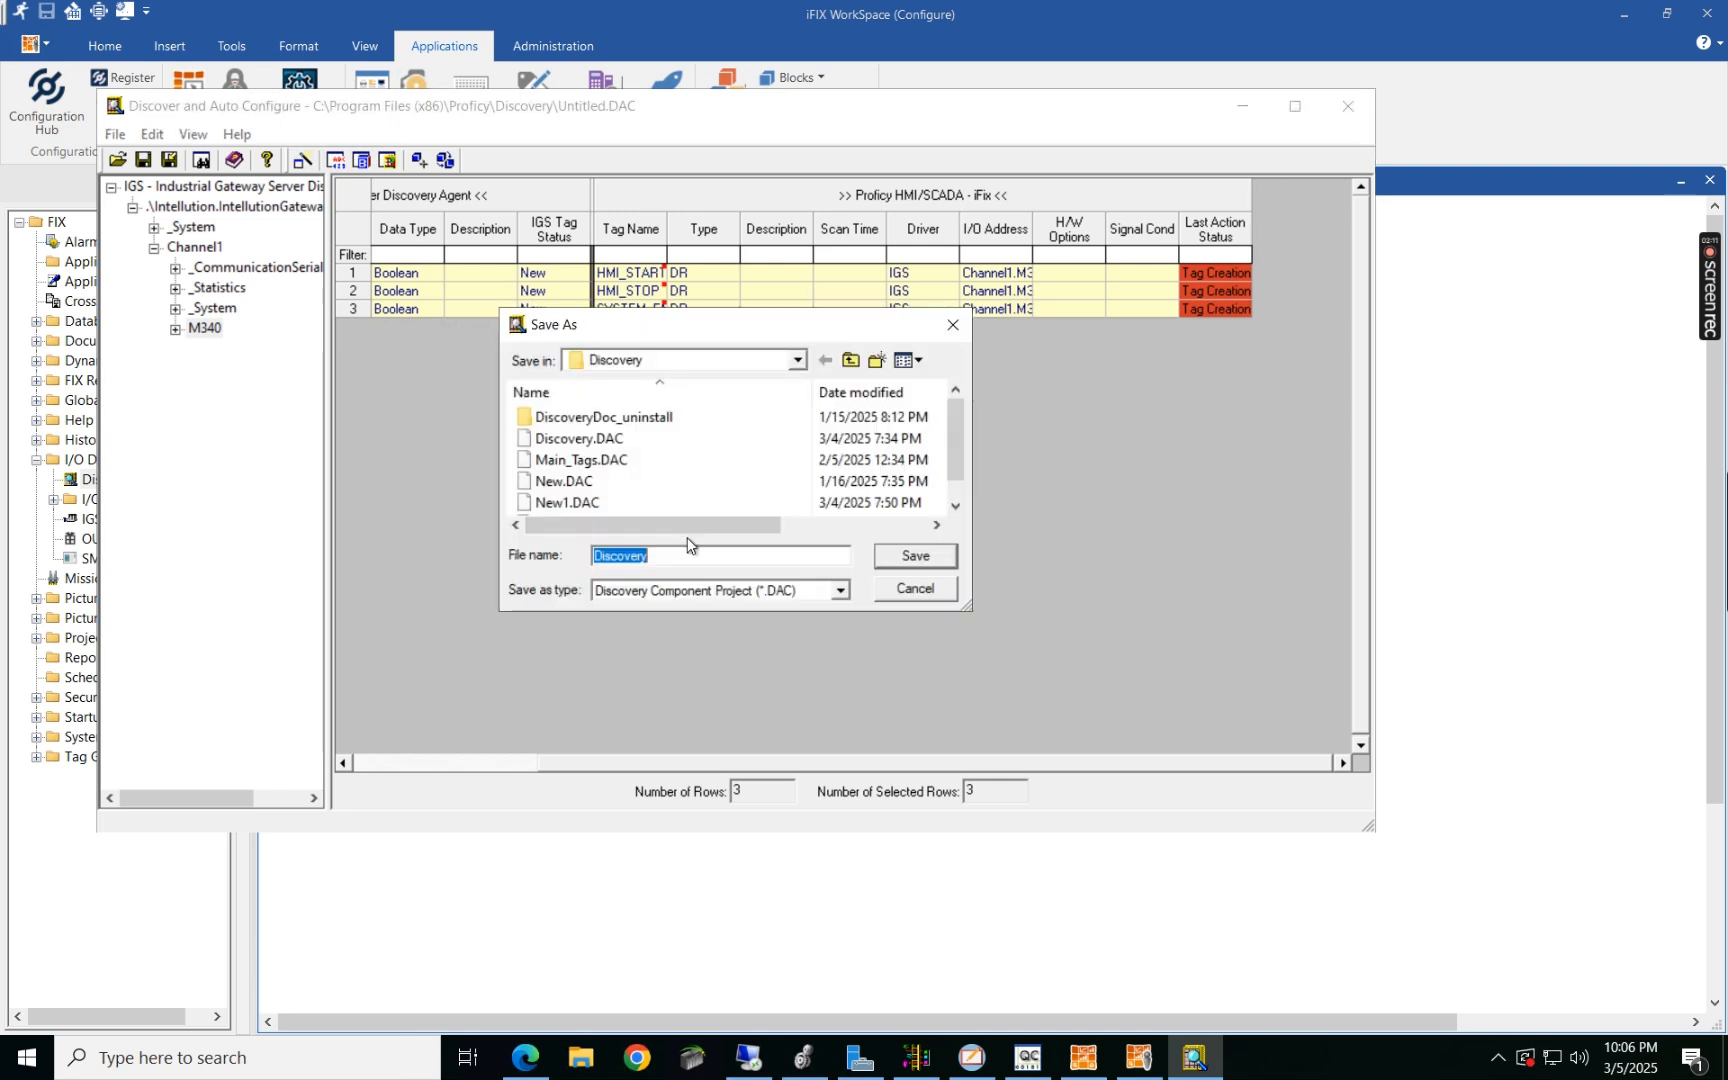
type("Step")
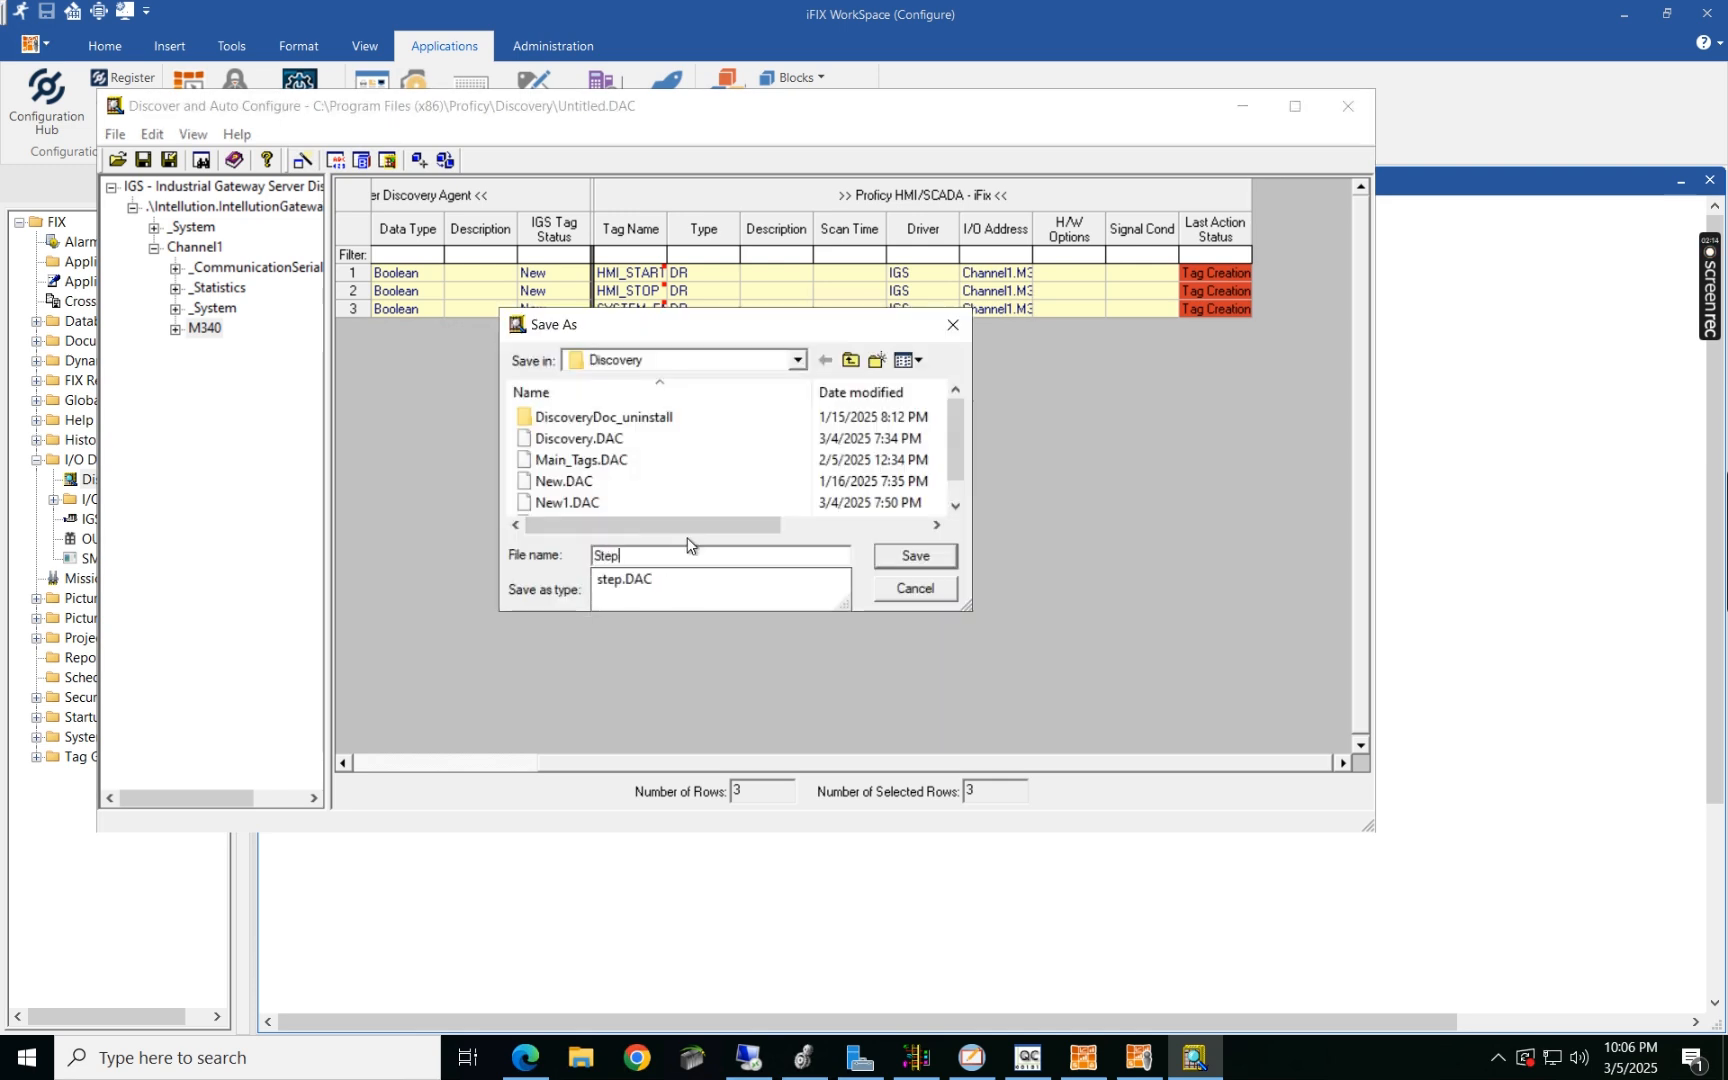
type("byStep")
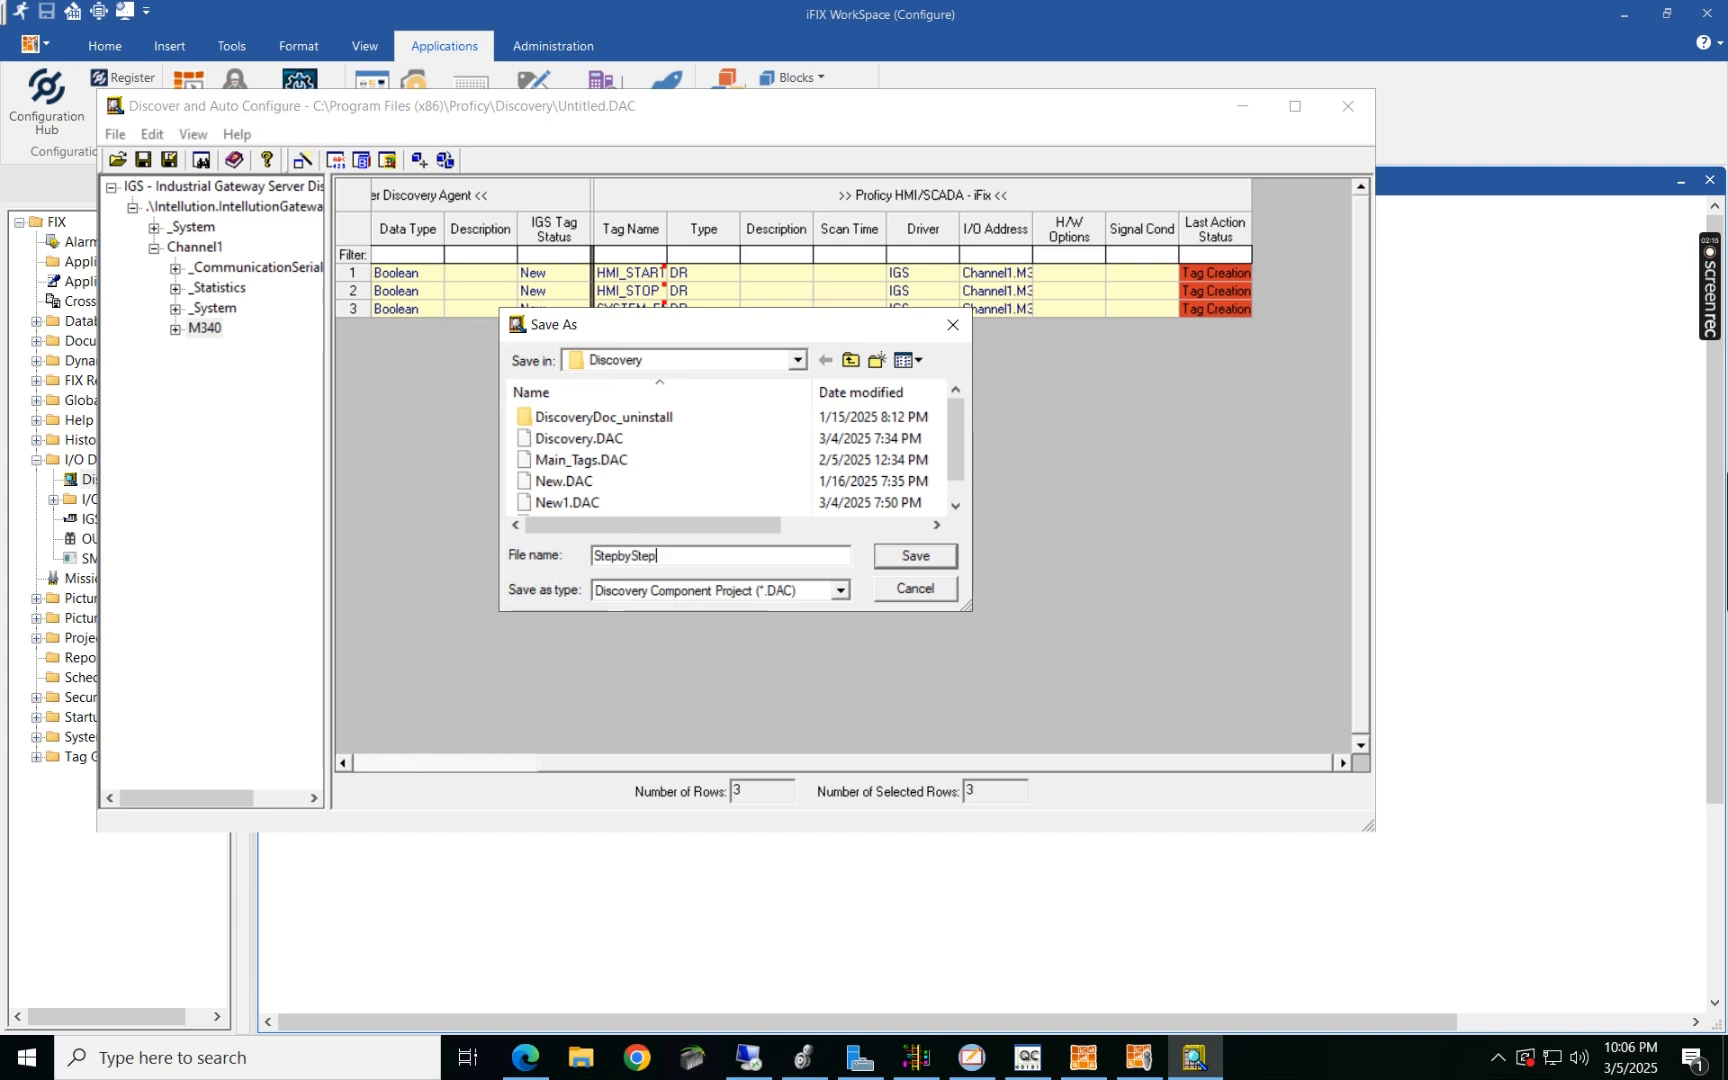
left_click(917, 559)
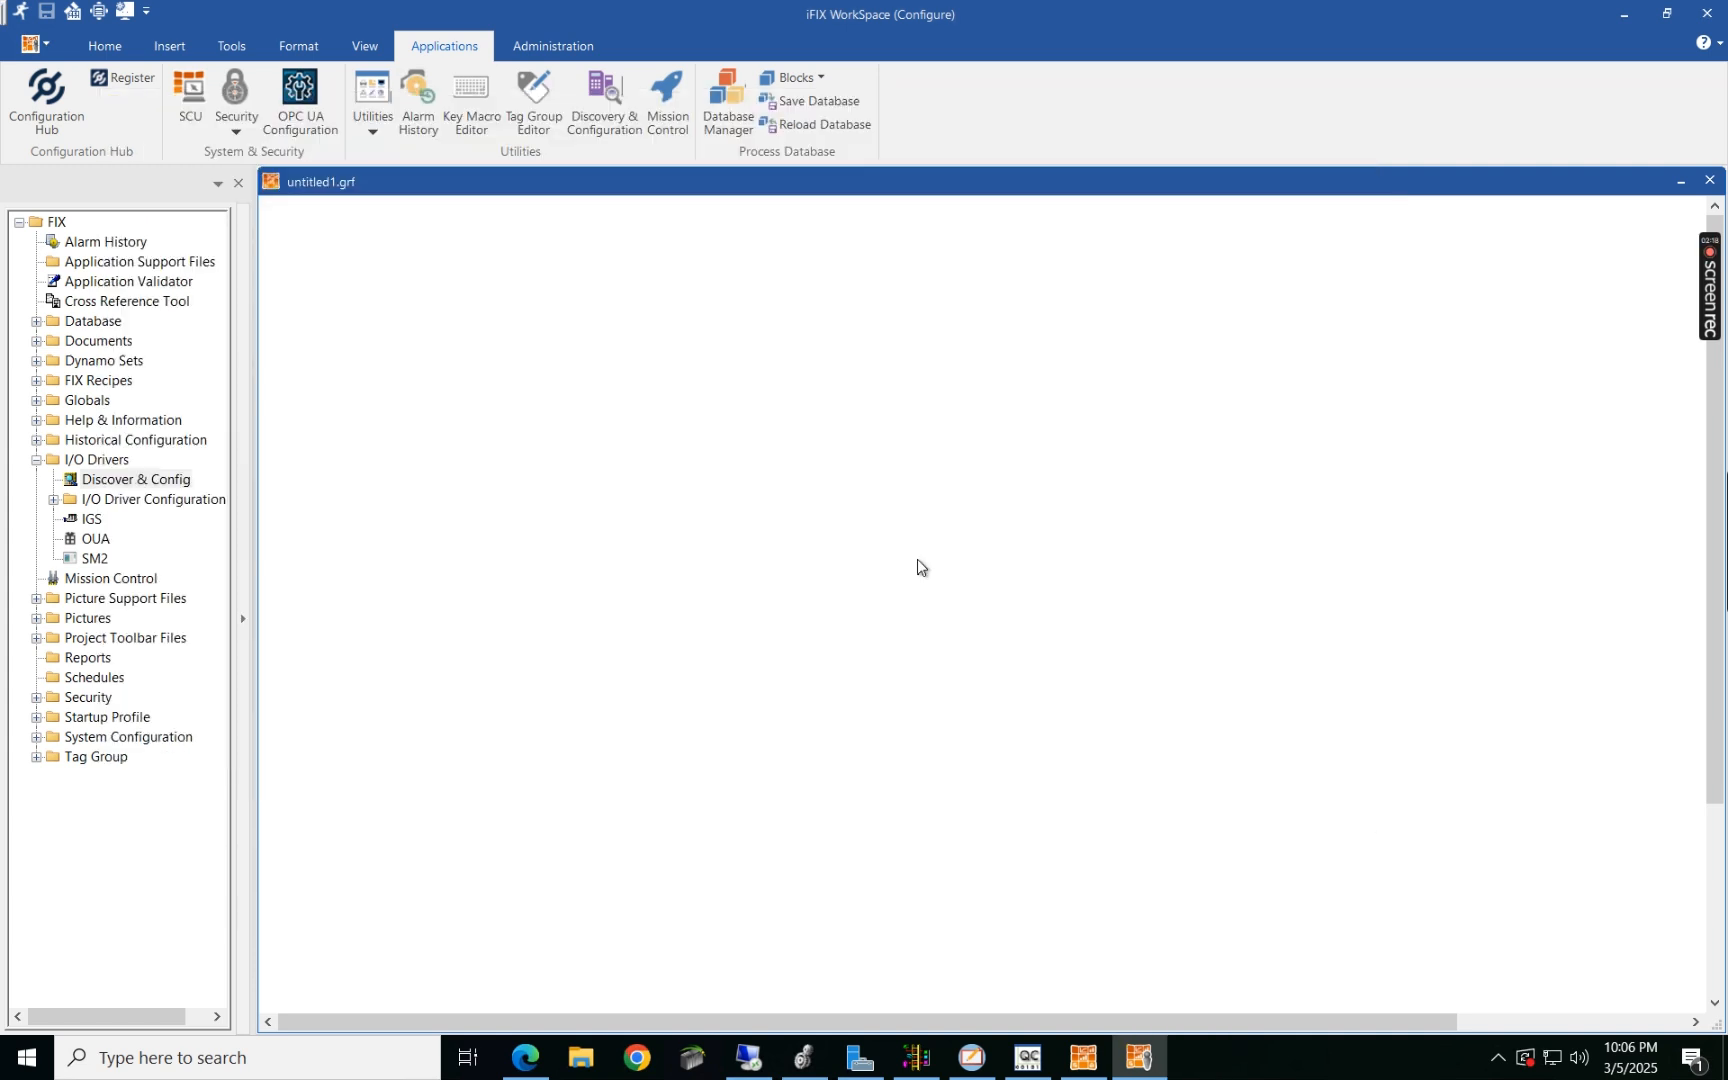
Step: Open the local node in iFIX Database Manager and enable output for the HMI_START digital register
left_click(726, 96)
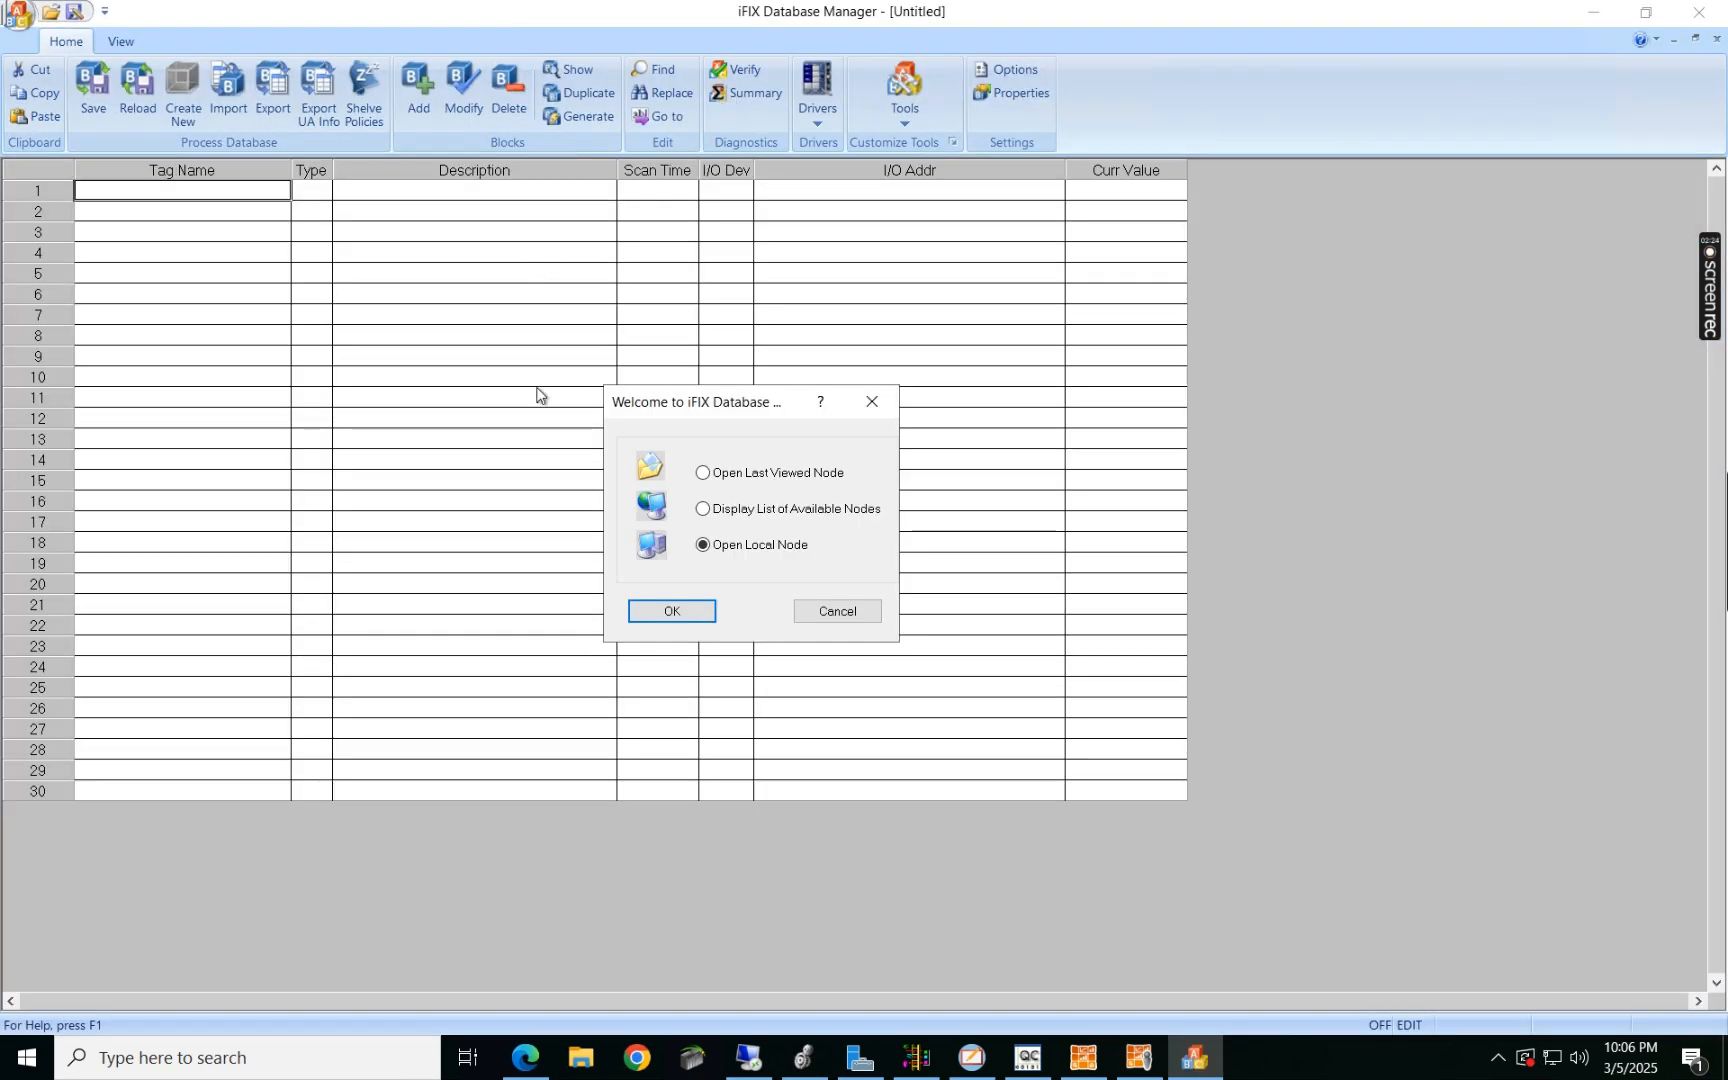
left_click(673, 613)
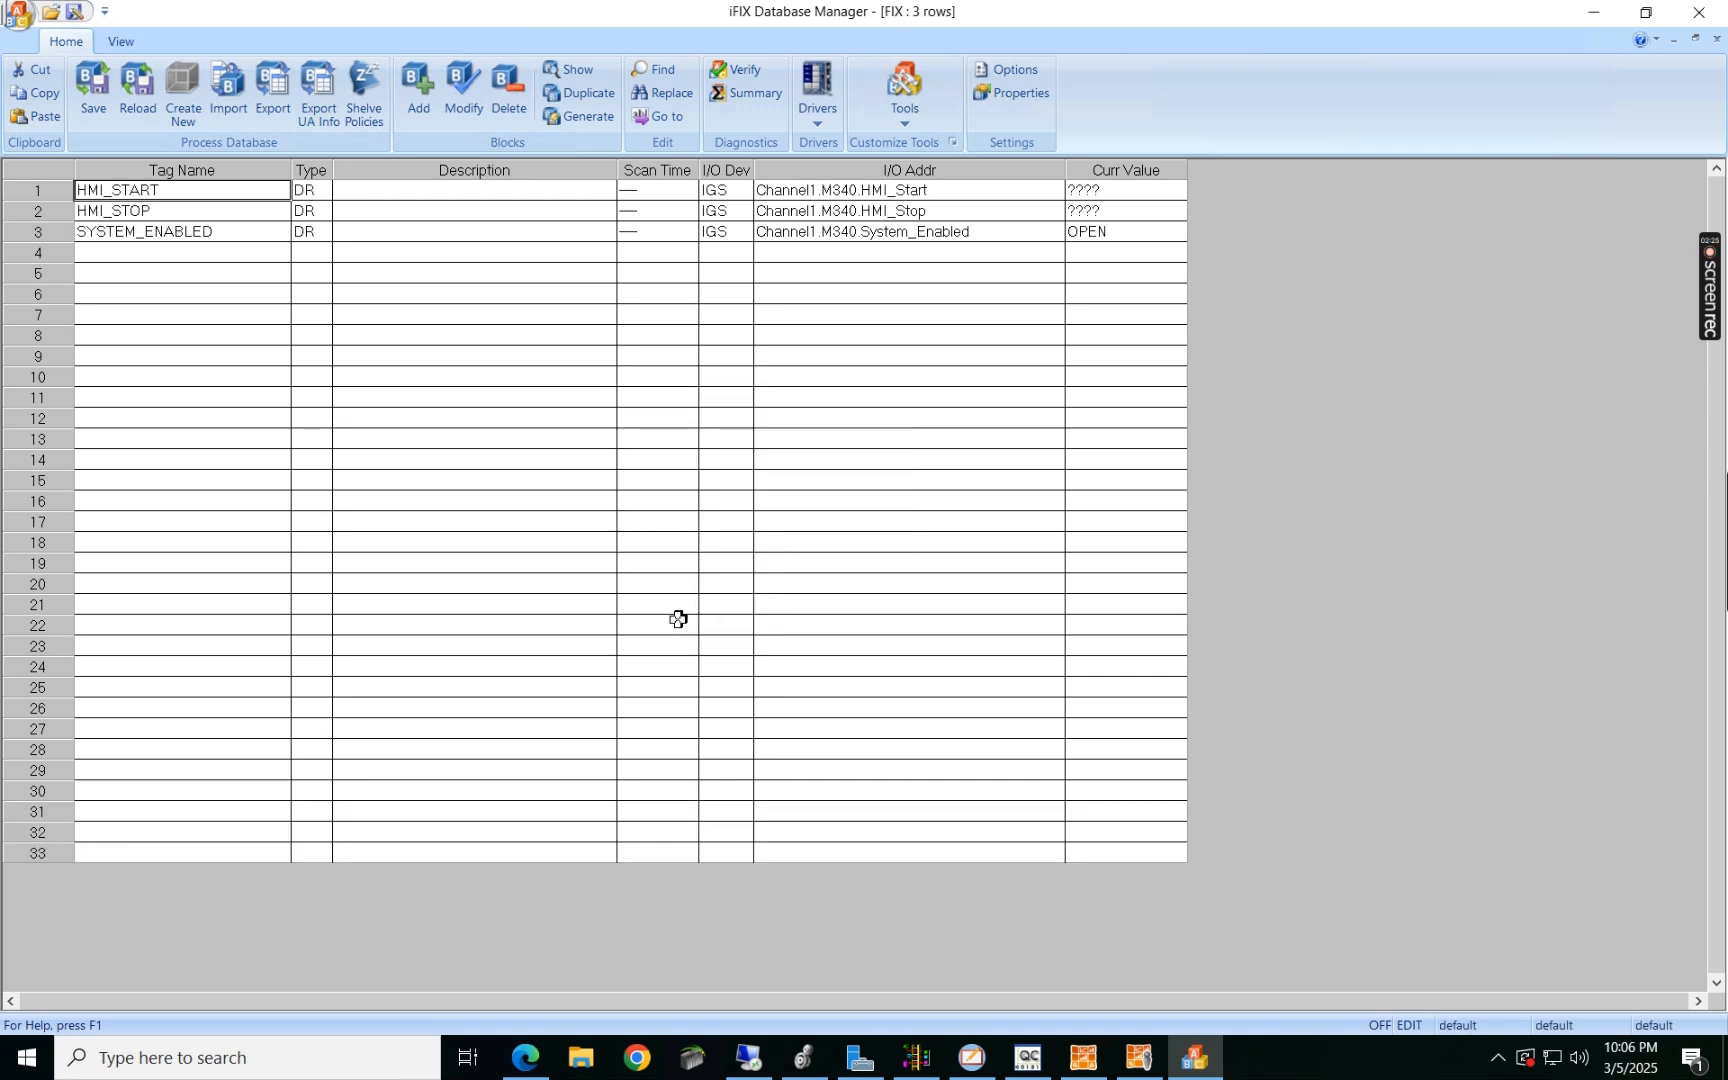
double_click(148, 196)
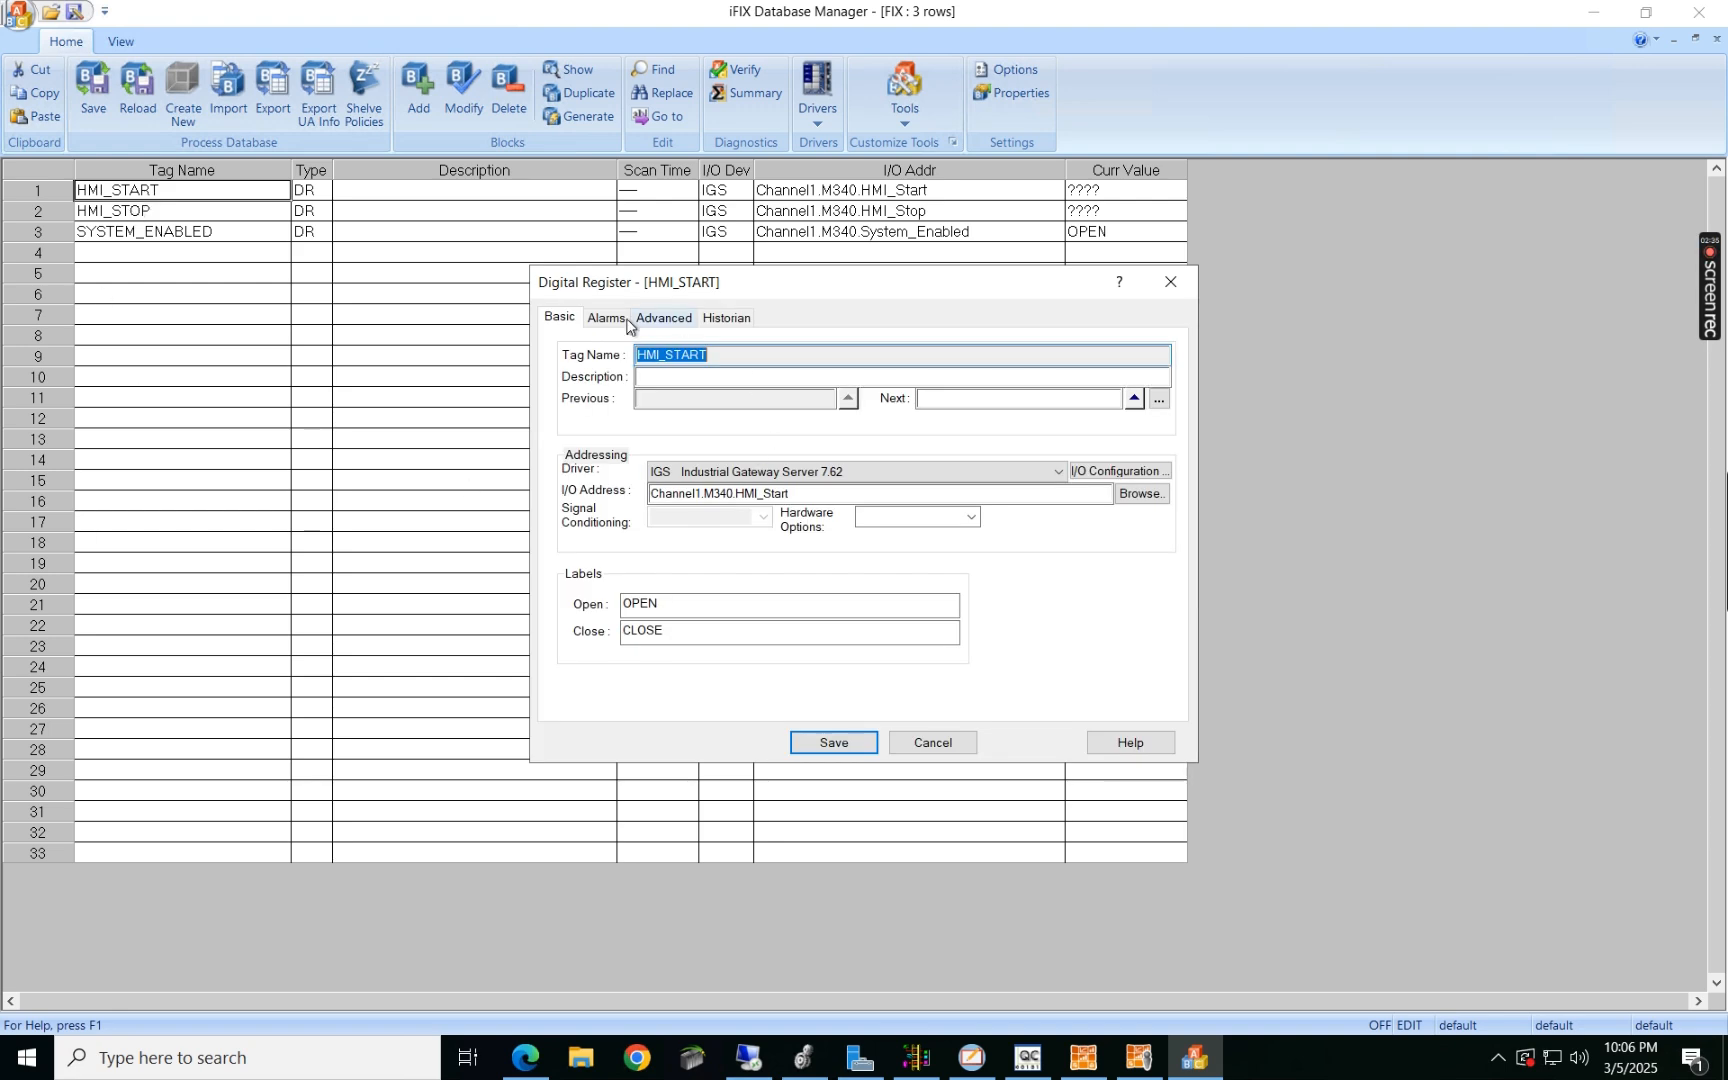
left_click(655, 318)
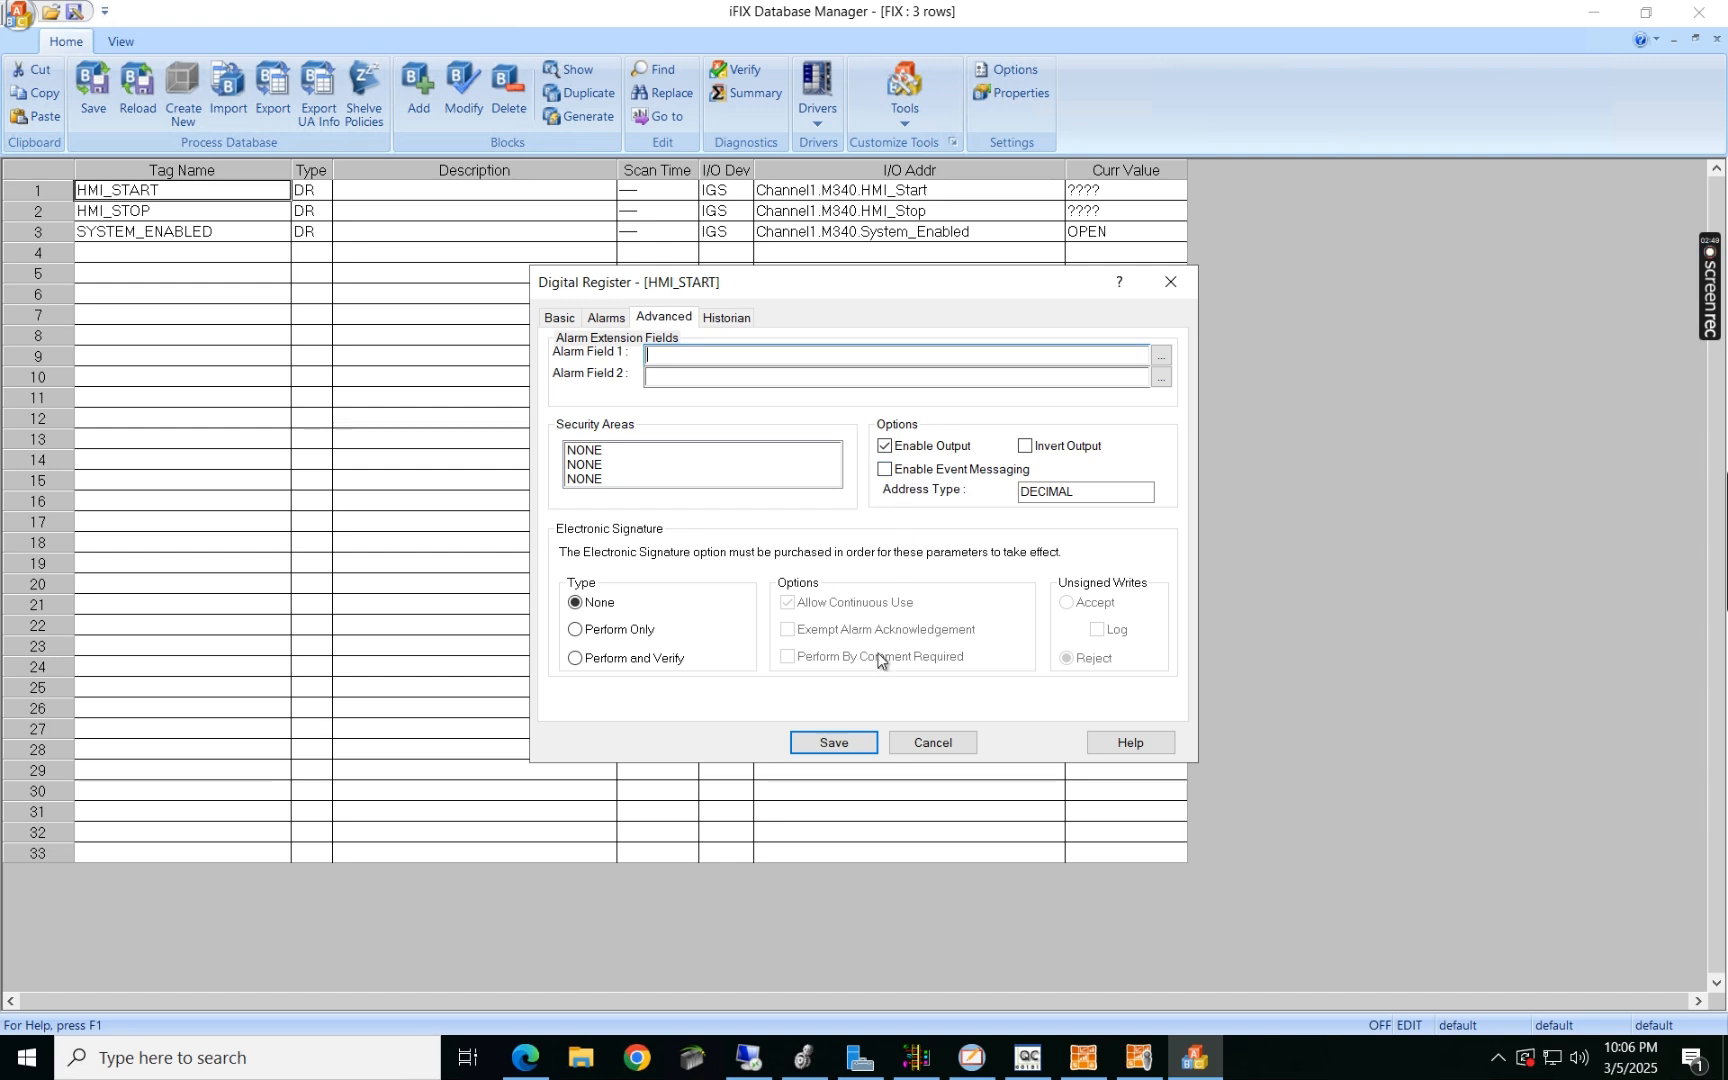
left_click(834, 743)
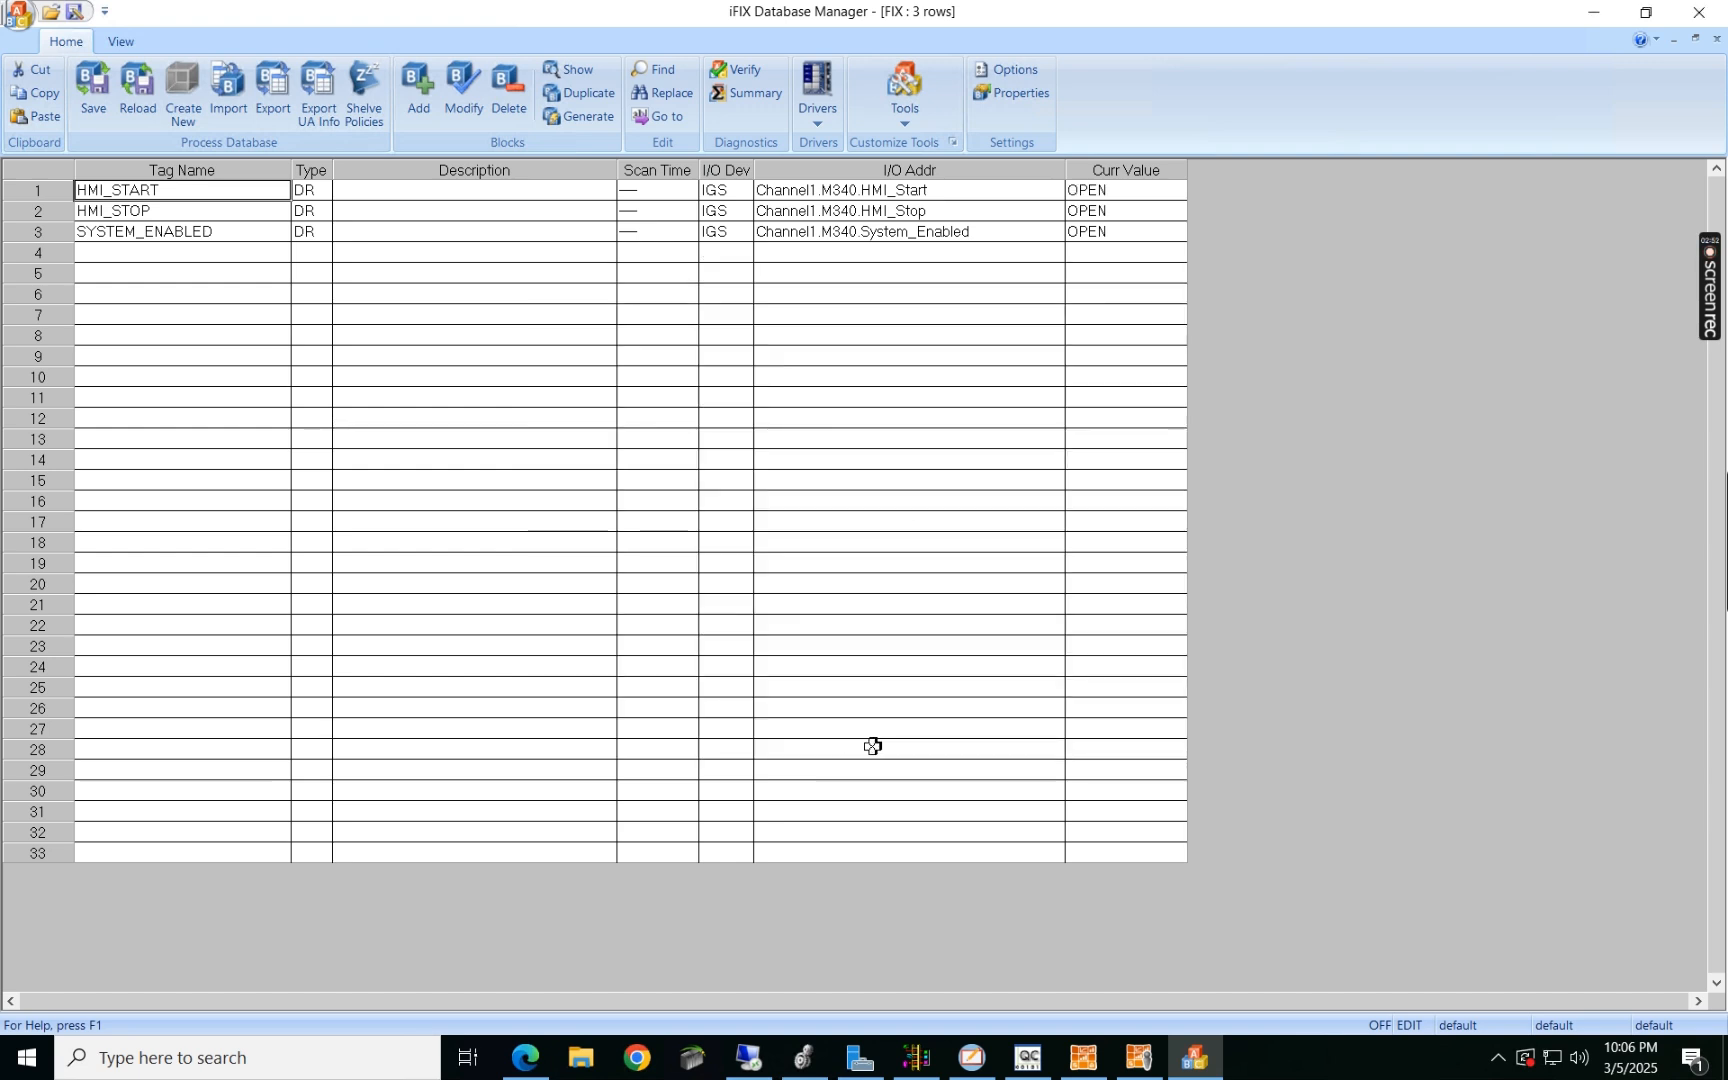
Step: Enable output for the HMI_STOP digital register and save the block
double_click(186, 219)
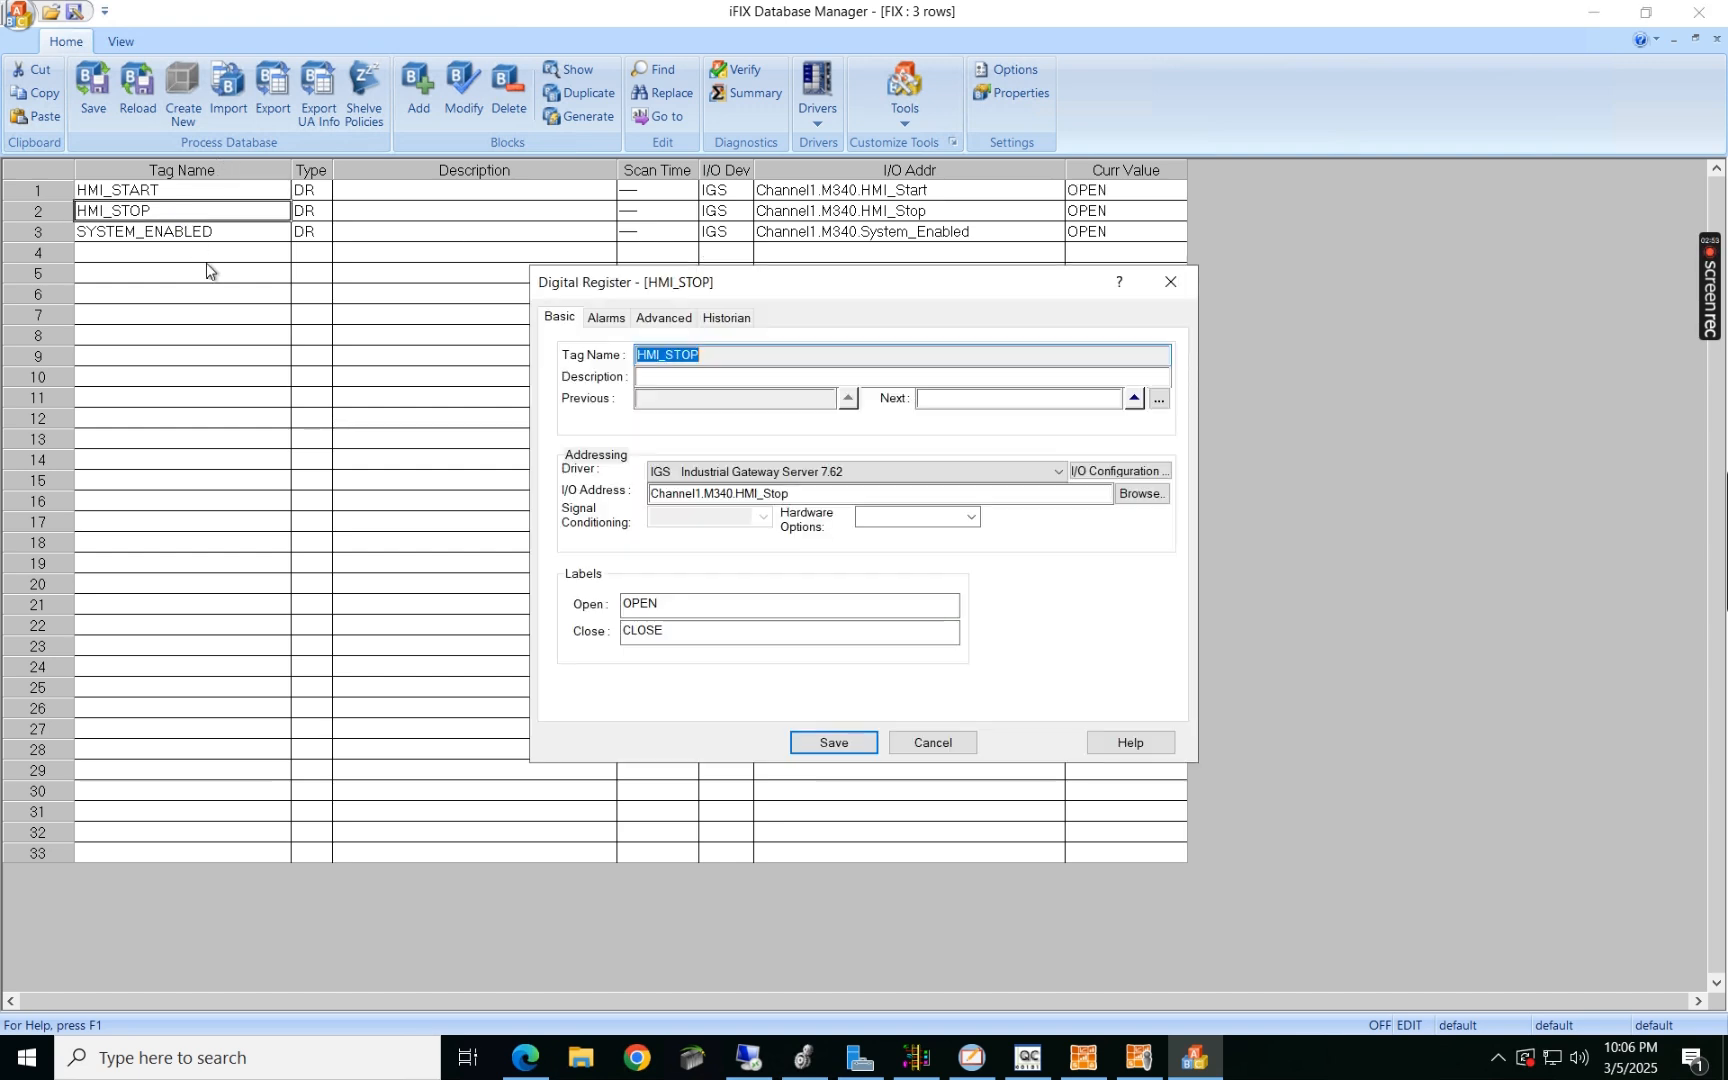
left_click(659, 319)
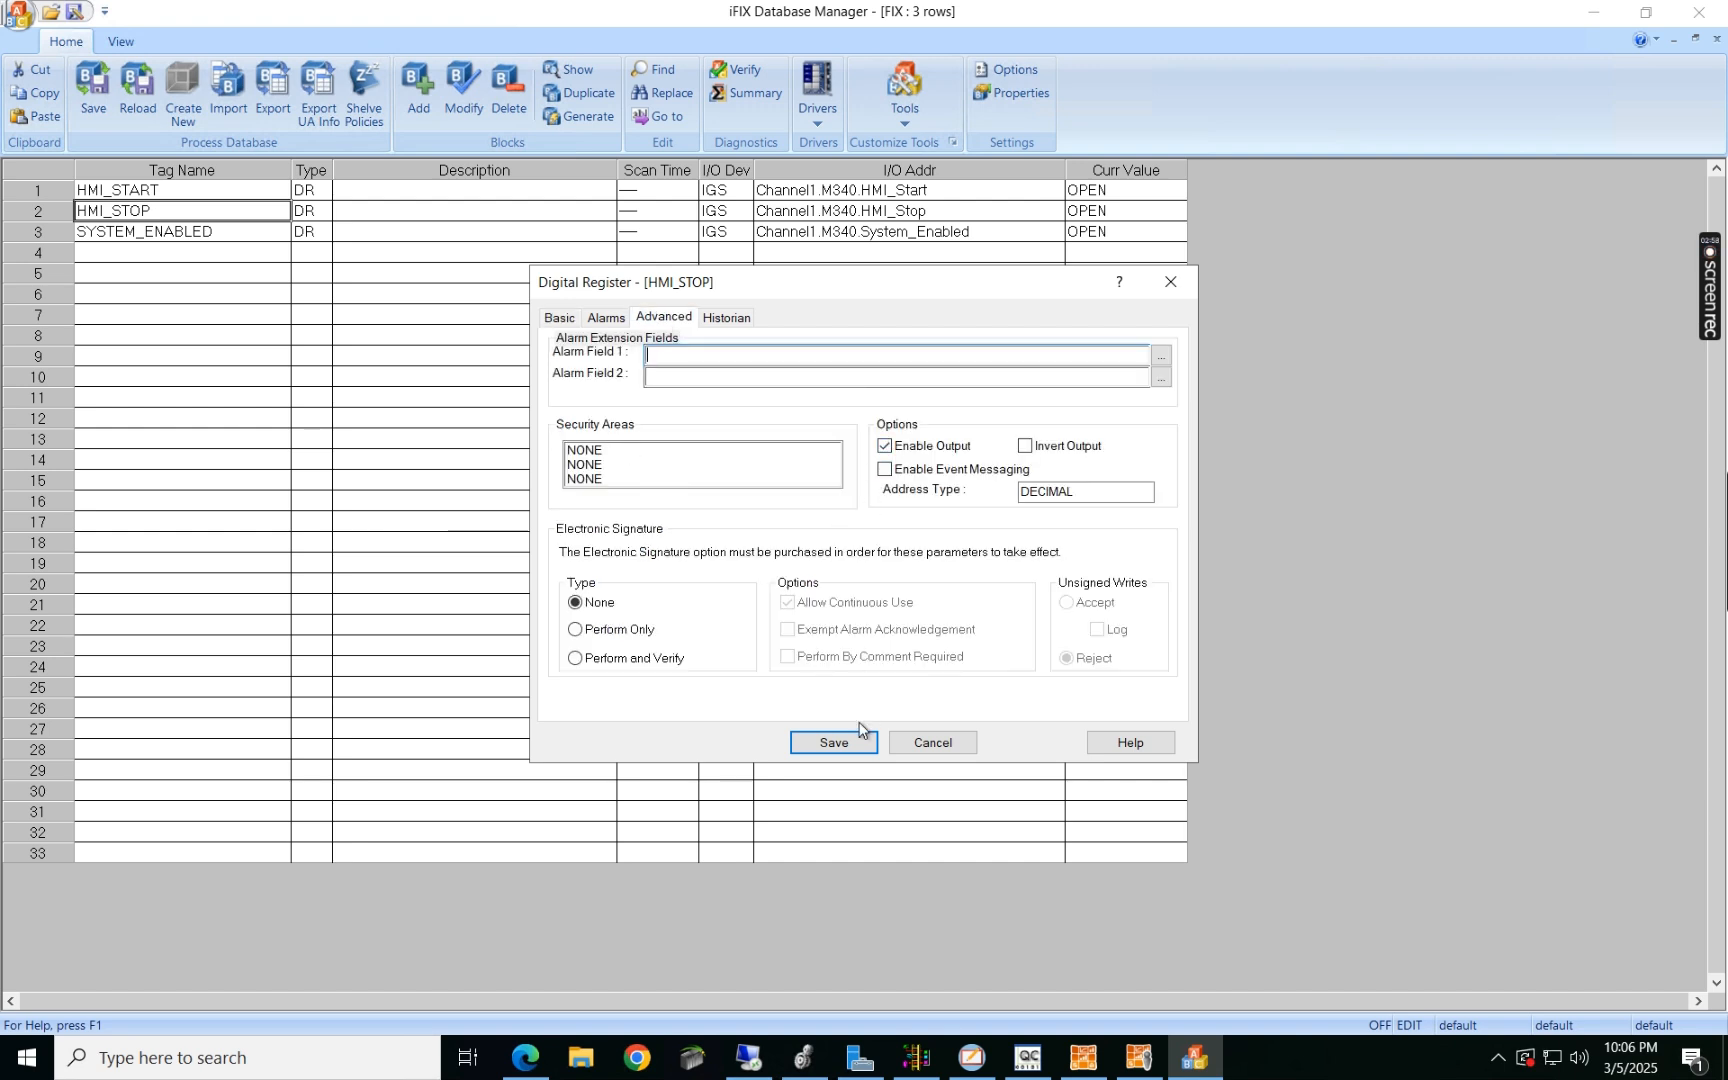
left_click(830, 742)
Step: Enable output for the SYSTEM_ENABLED digital register, then save the process database and close Database Manager
double_click(224, 231)
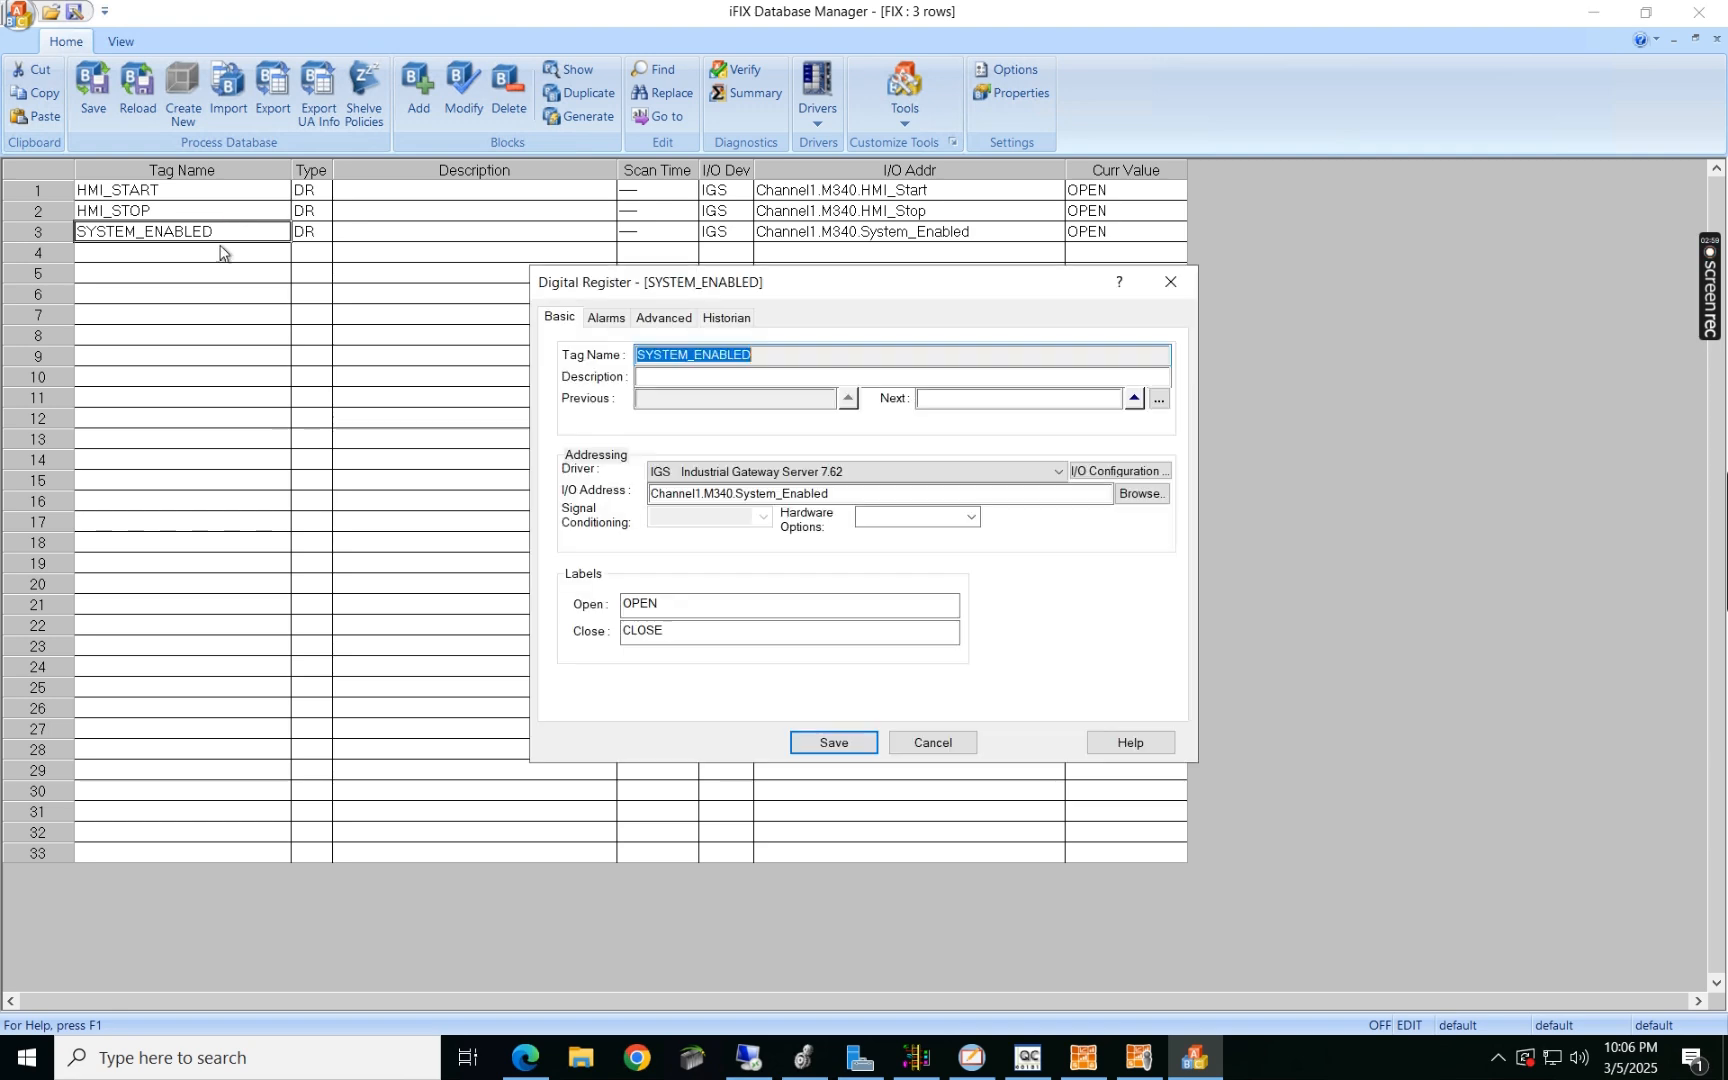
left_click(641, 322)
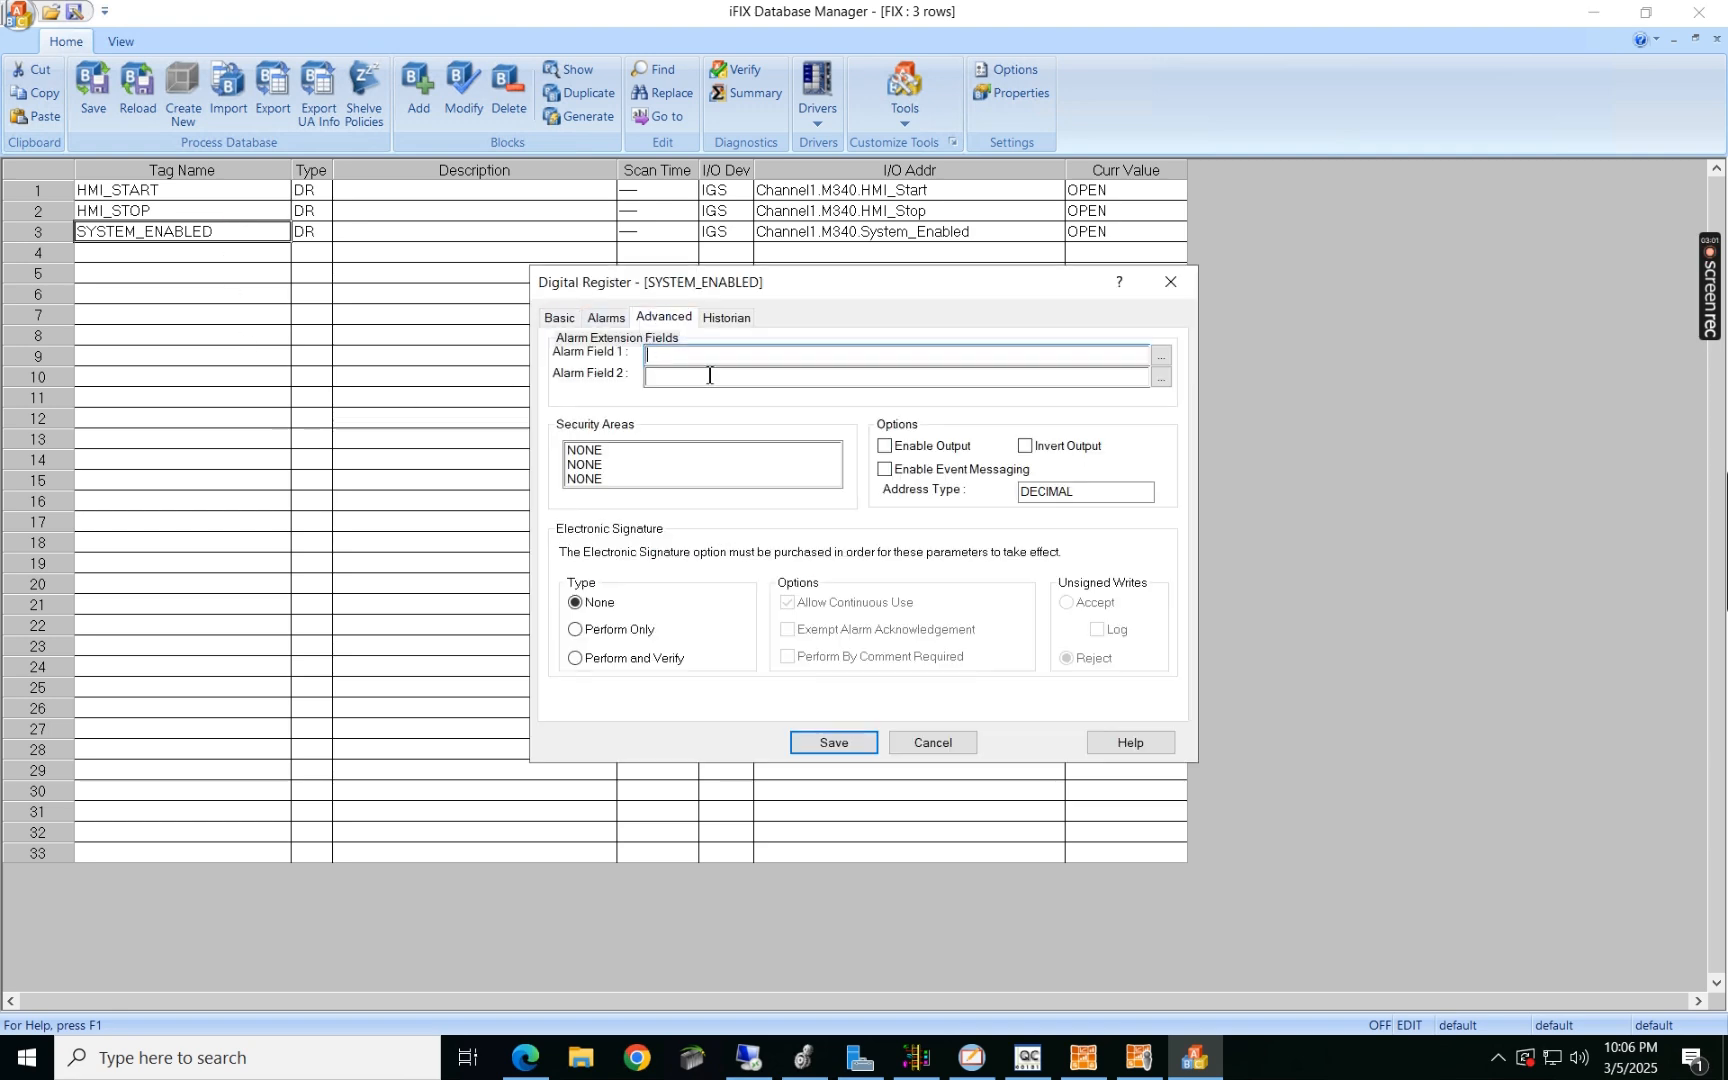
left_click(884, 447)
left_click(835, 743)
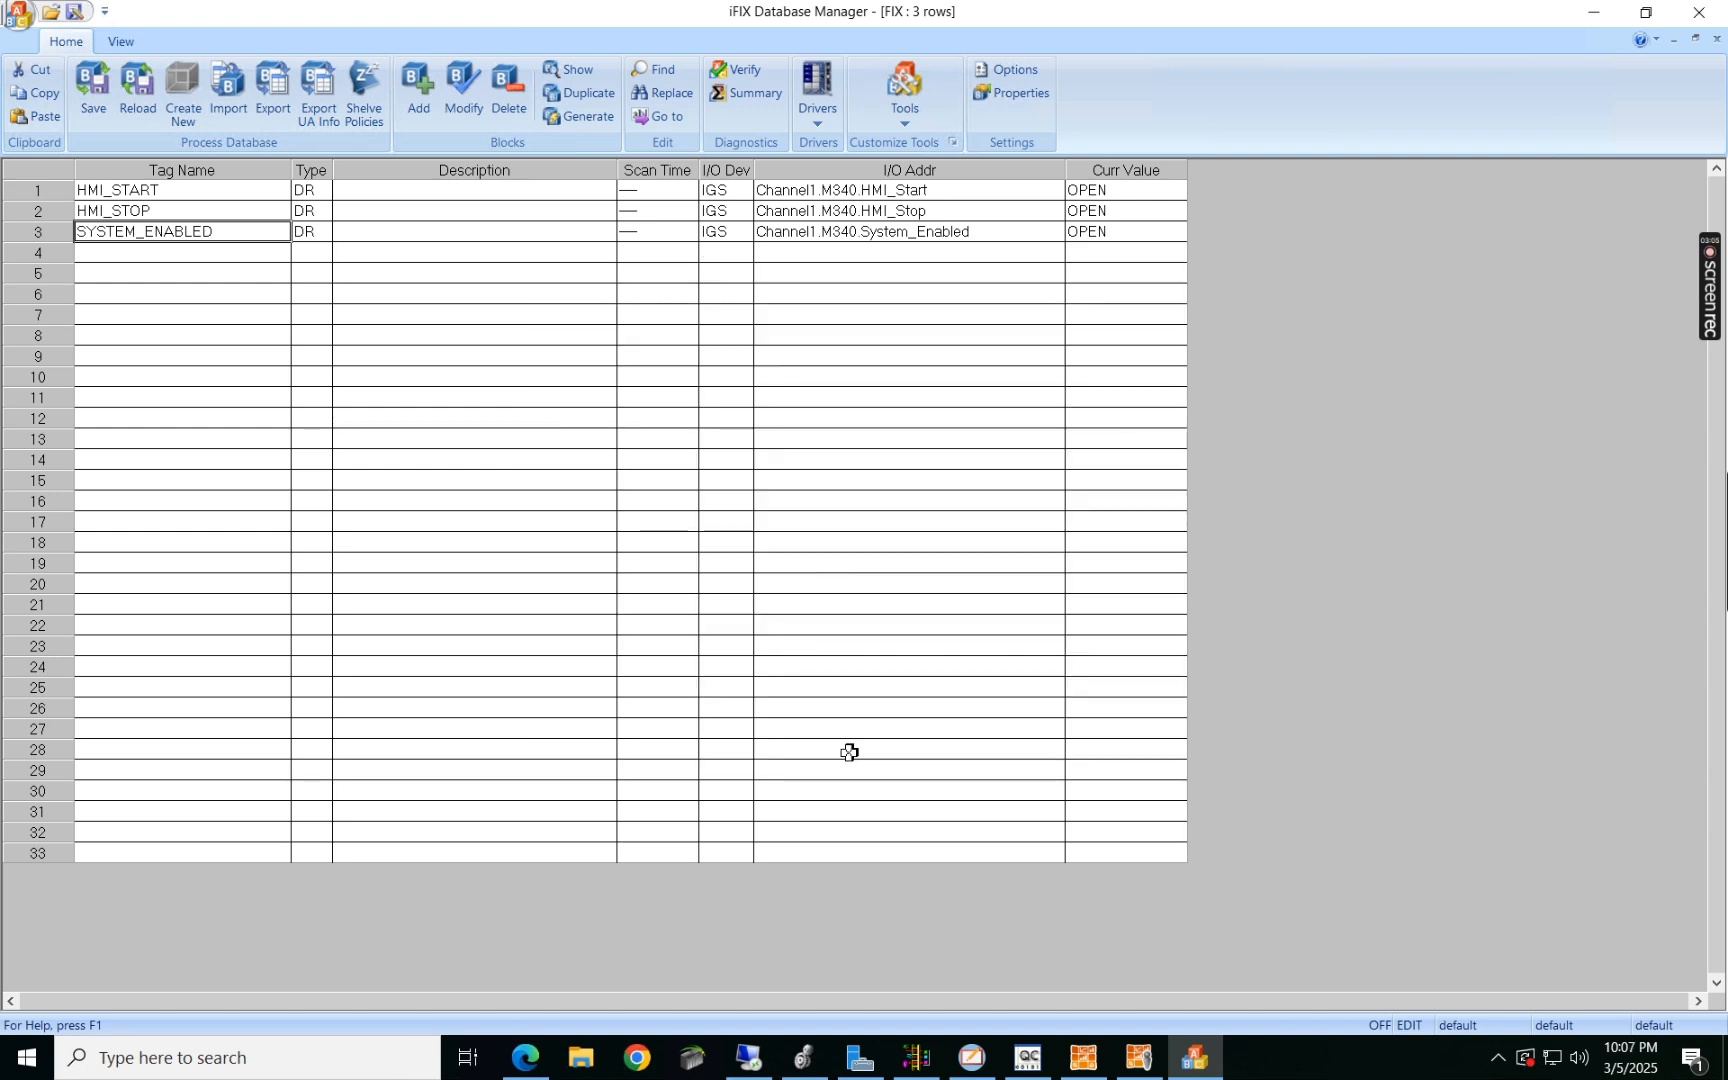
left_click(95, 85)
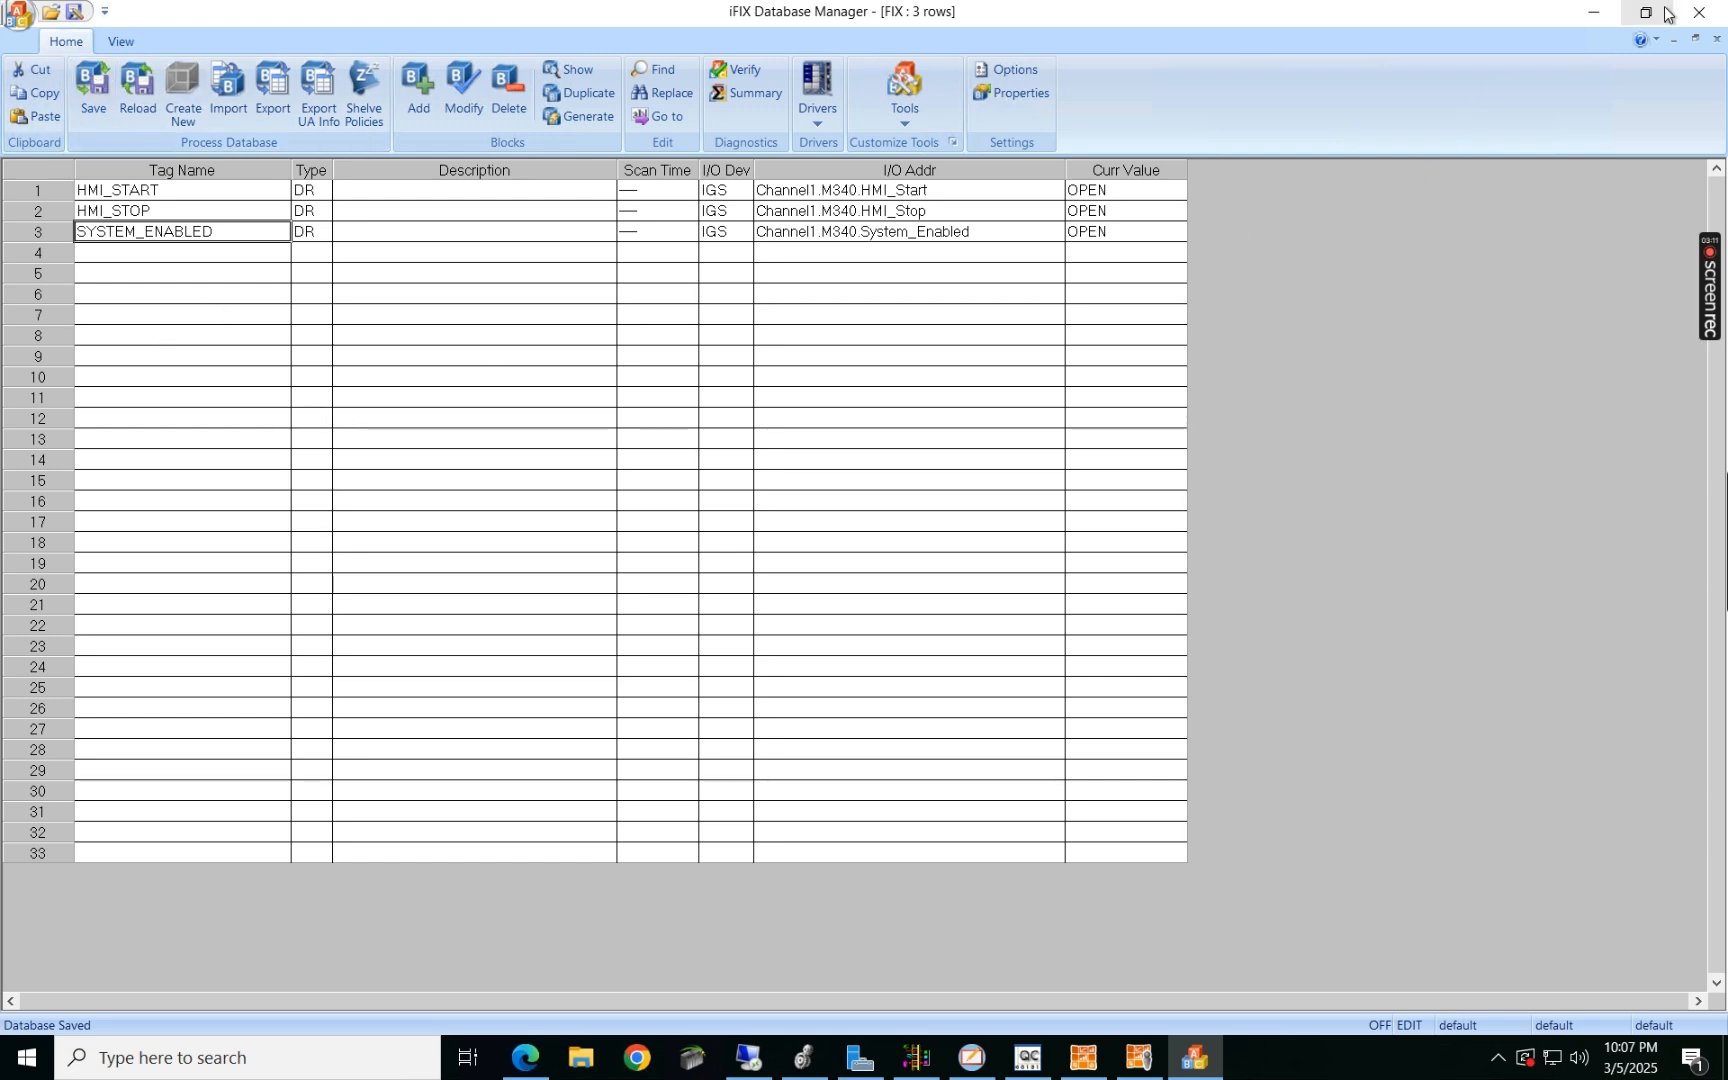
left_click(1703, 14)
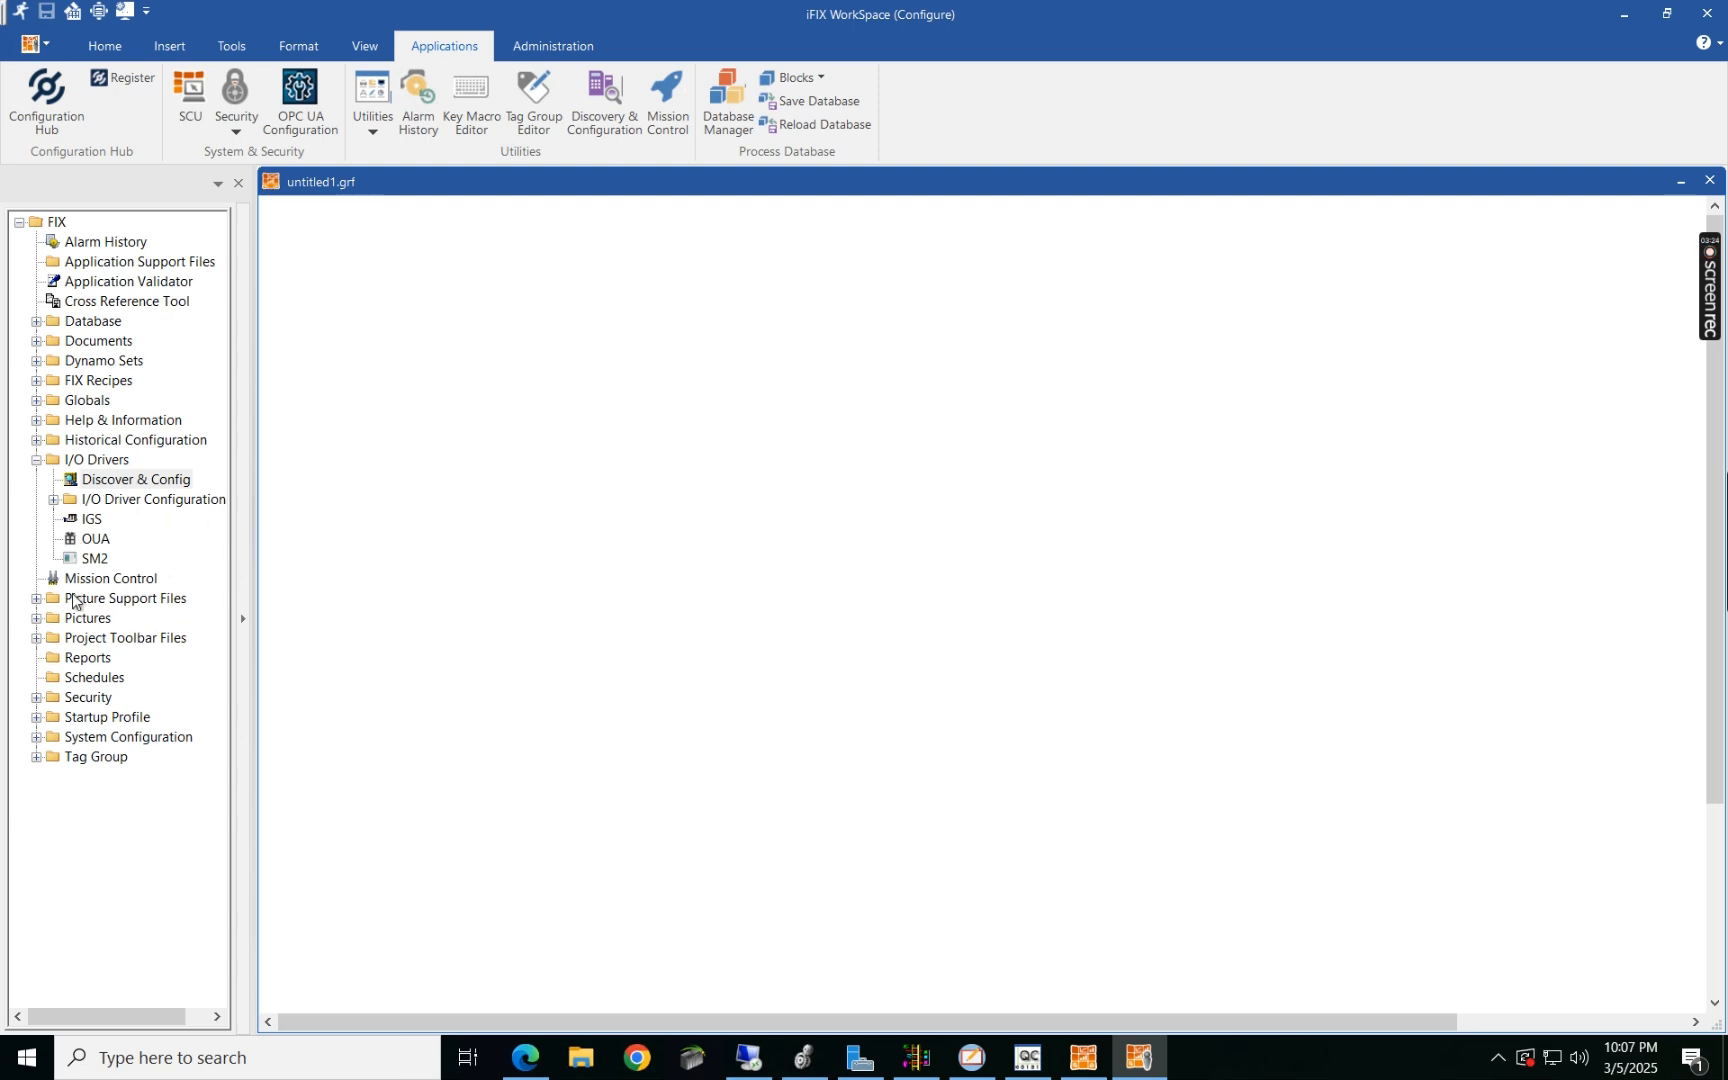
Step: Open the MomentaryPB dynamo set and place its Momentary Push Button near the upper-left corner of the untitled1 picture
left_click(35, 362)
scroll(113, 345, "up", 1)
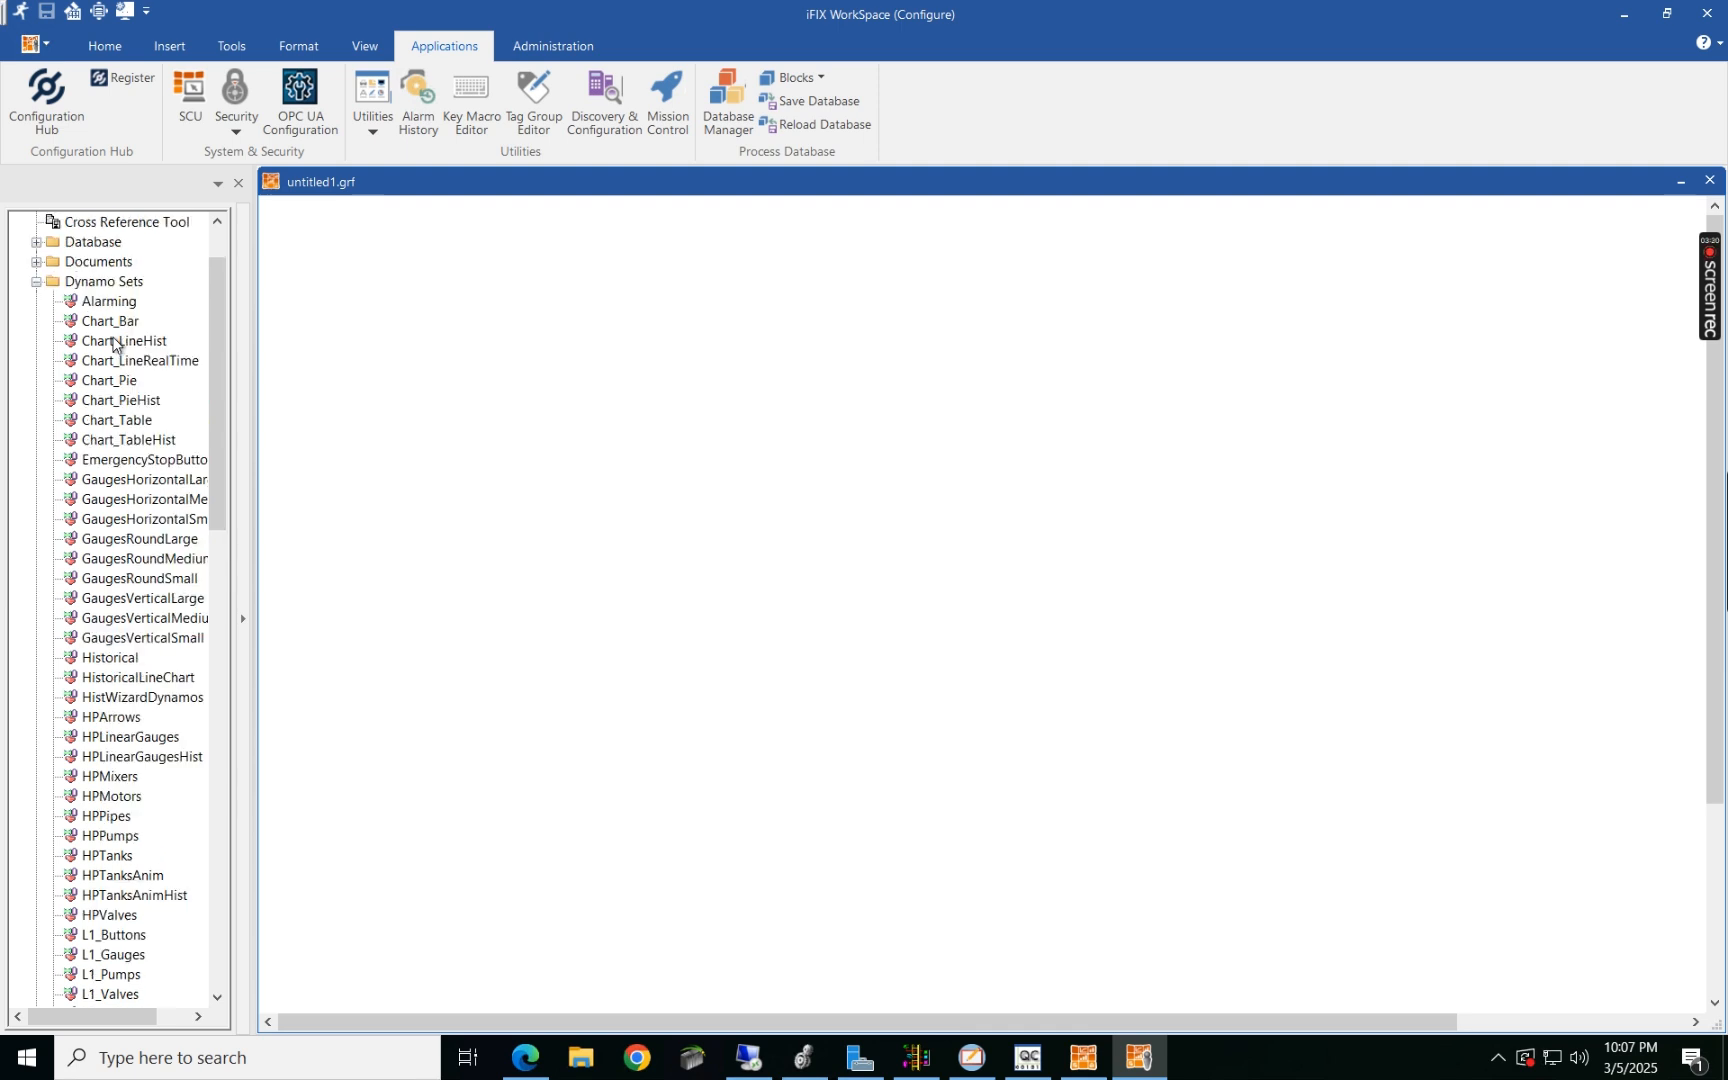
scroll(118, 360, "down", 1)
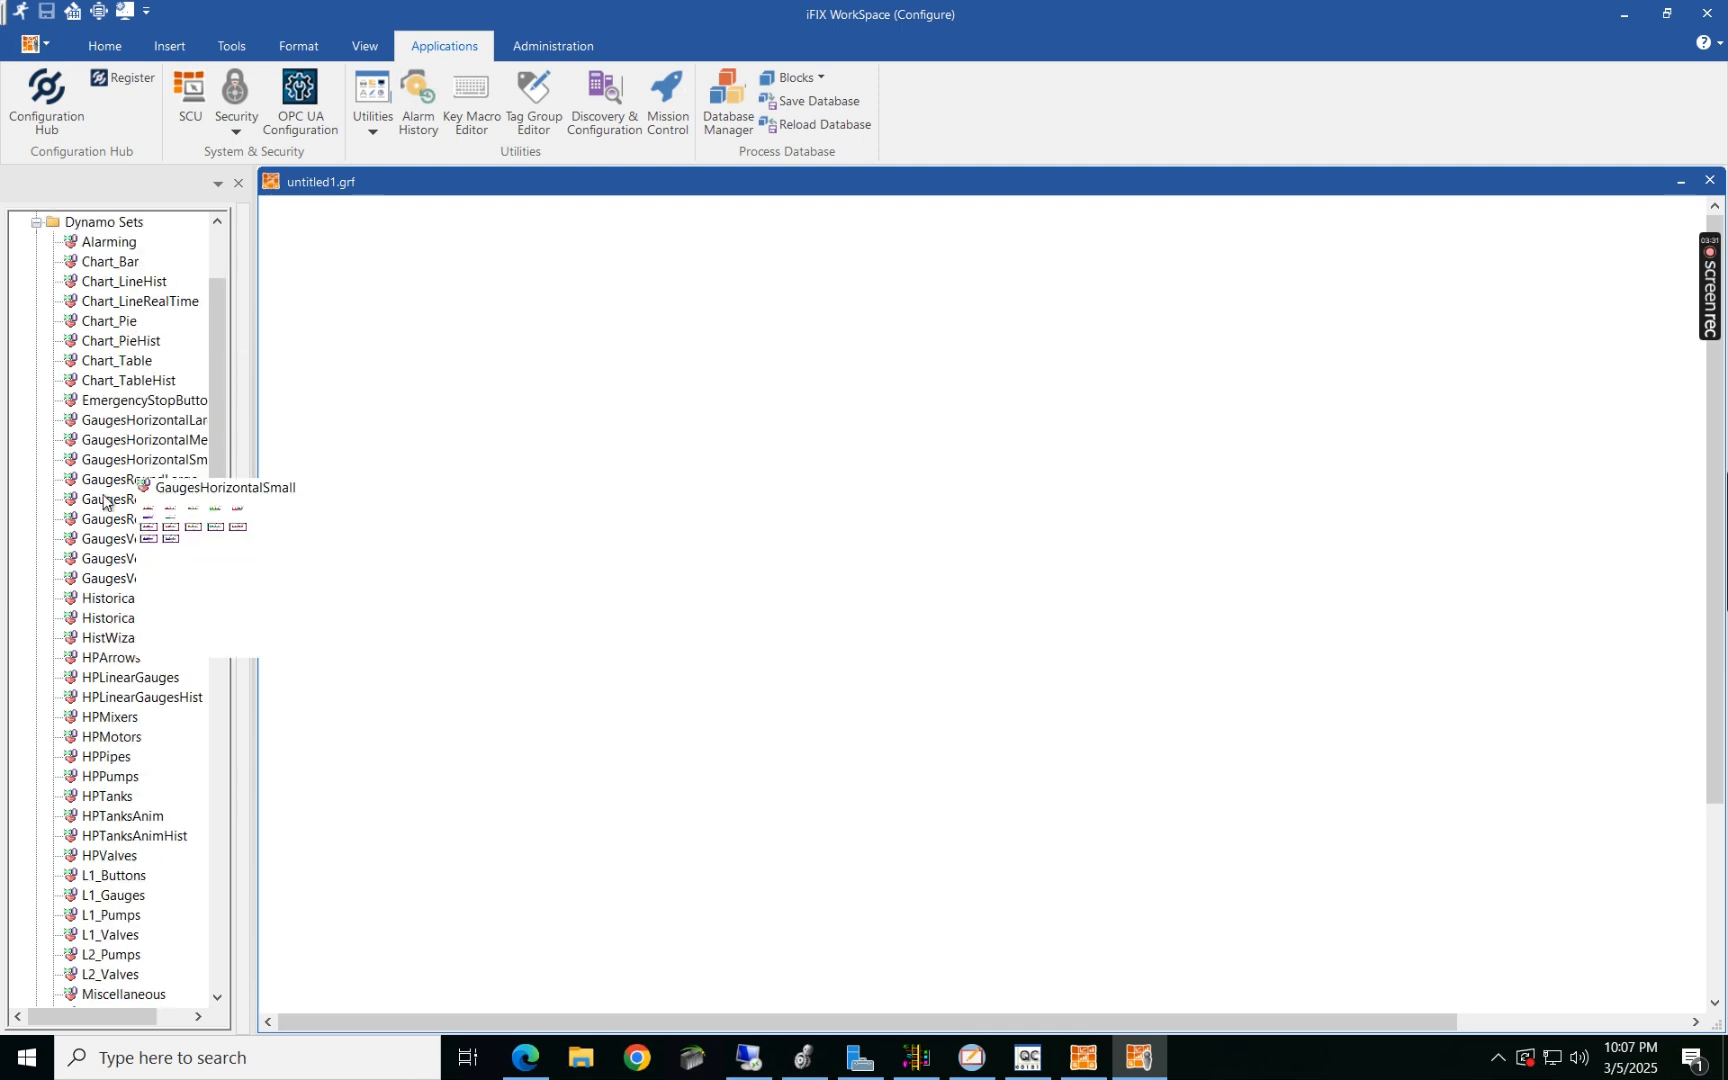
scroll(145, 540, "down", 2)
scroll(165, 622, "down", 1)
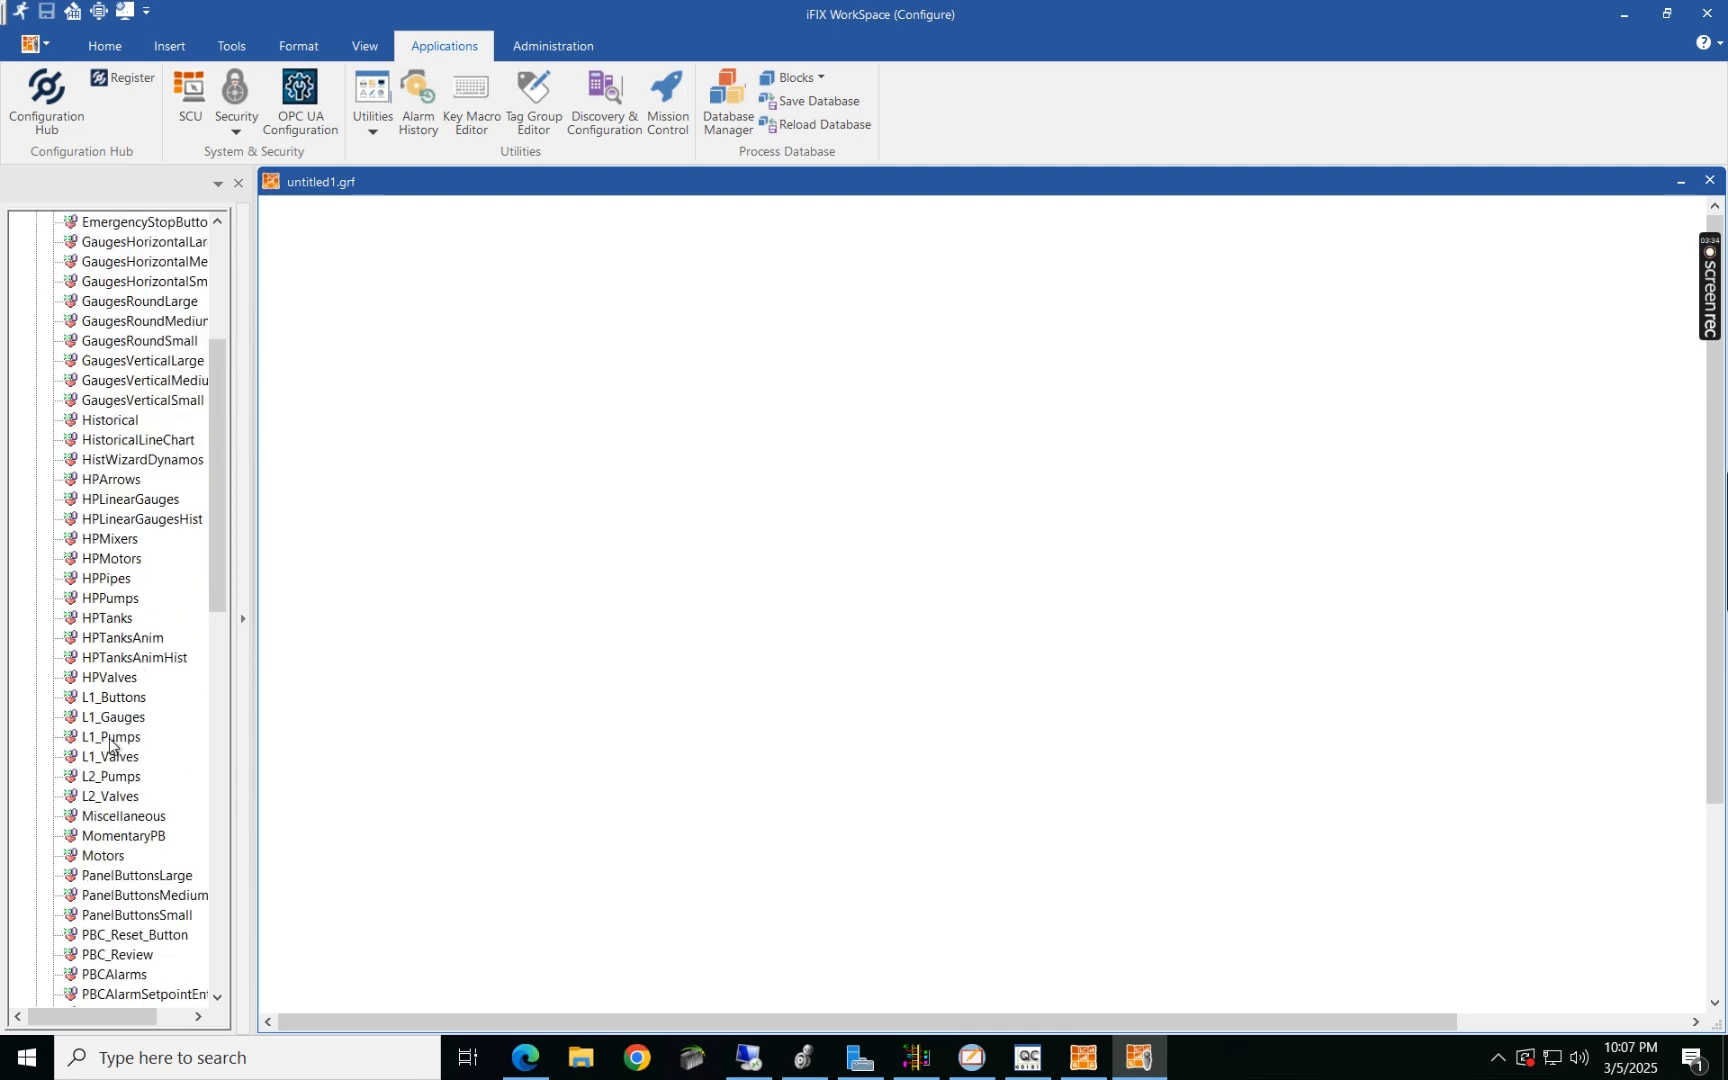
double_click(145, 838)
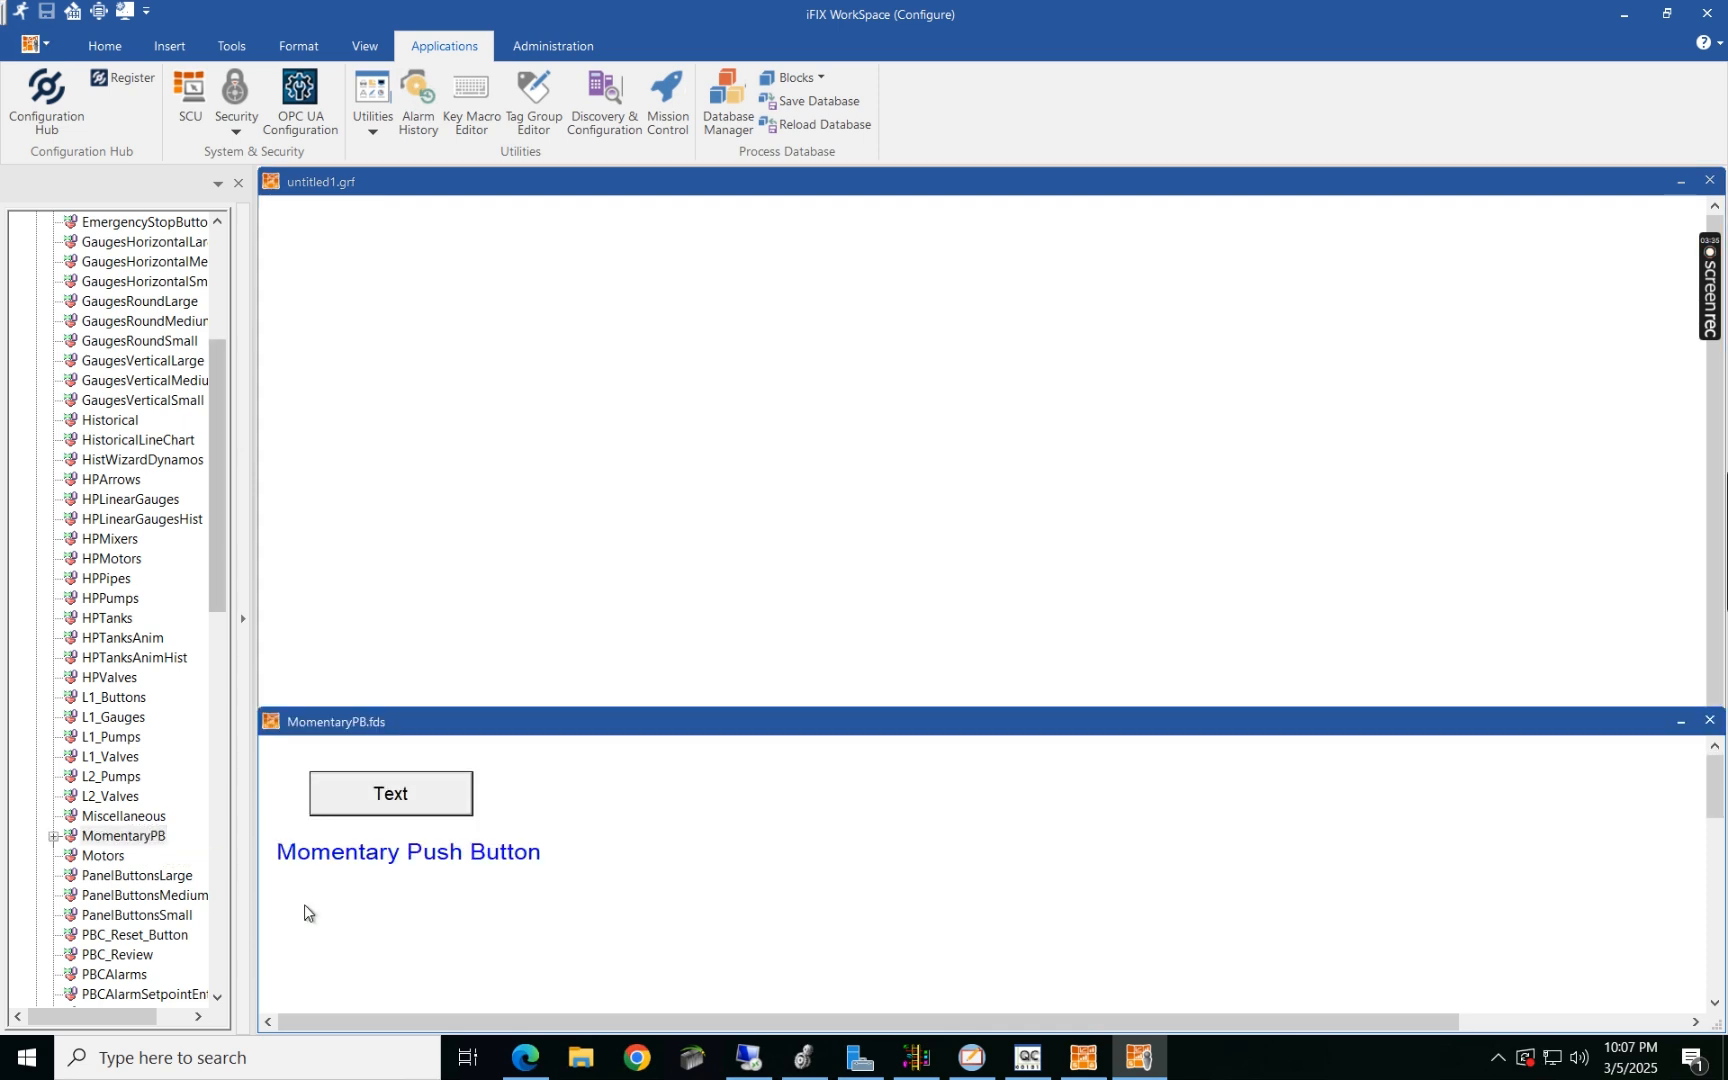
left_click_drag(389, 790, 422, 286)
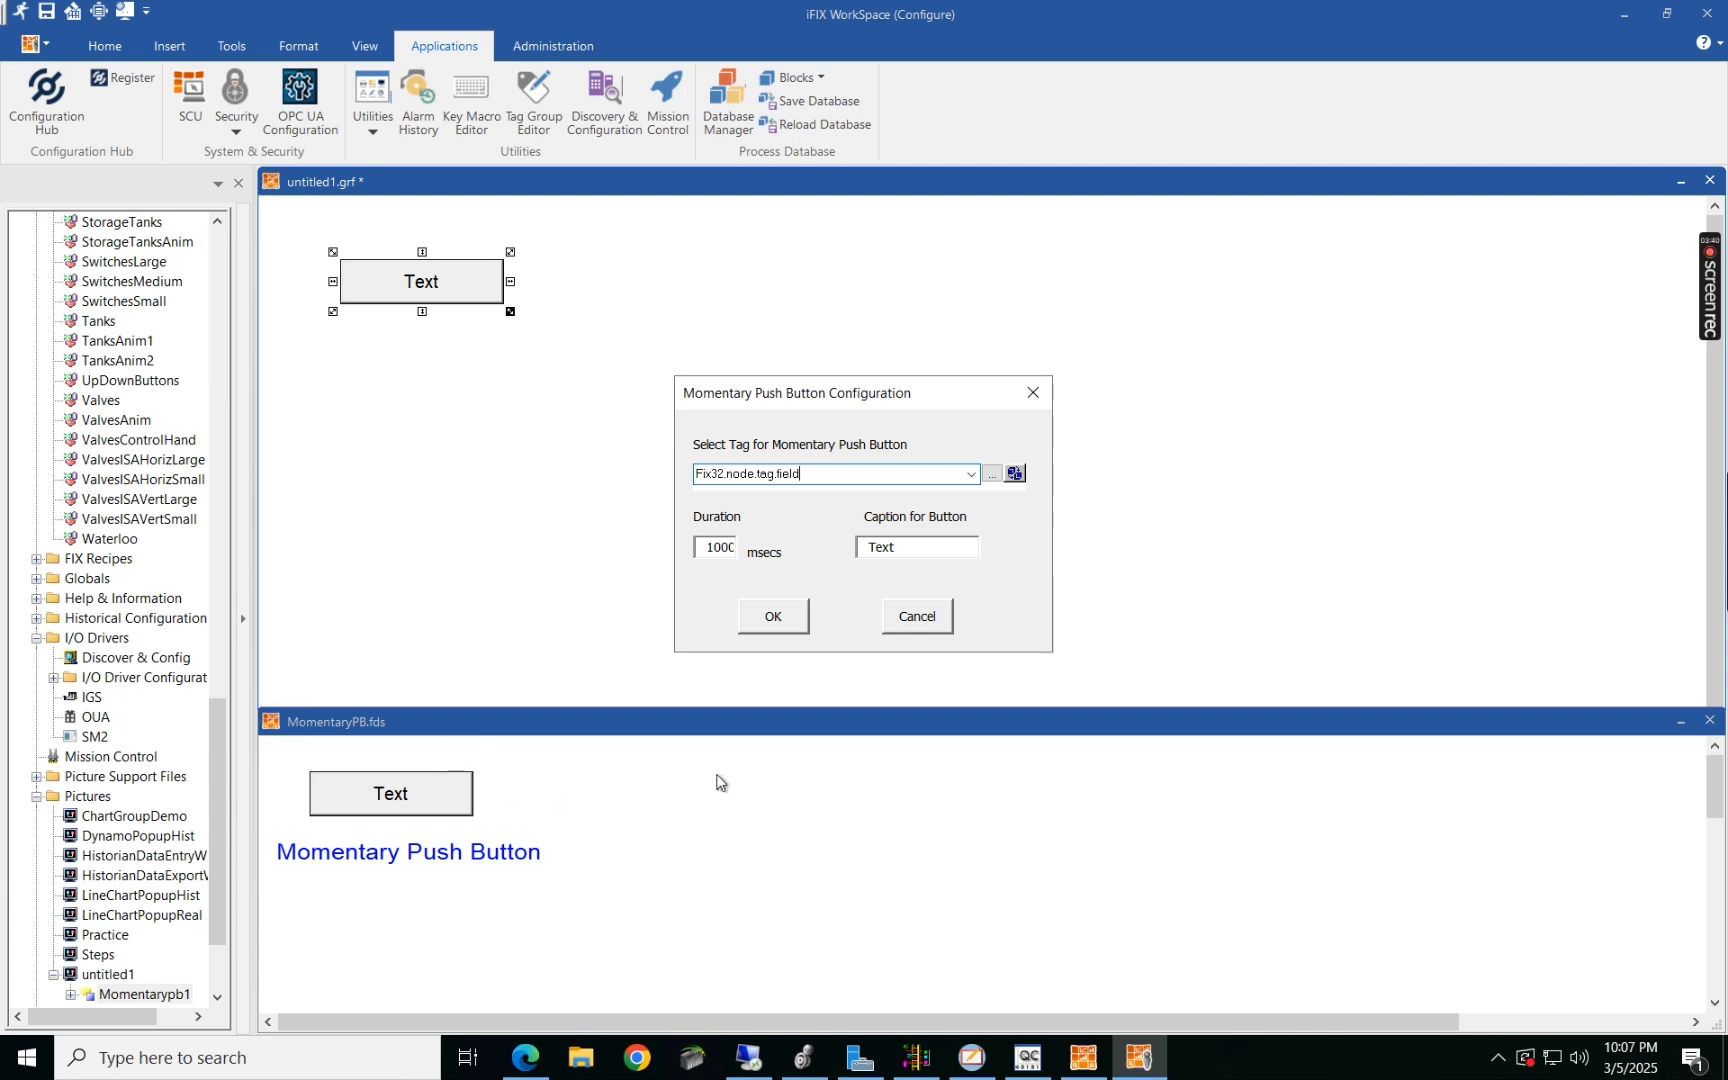
Step: Caption the new momentary push button Start and link it to the HMI_START tag on node FIX
left_click(932, 546)
type("Start")
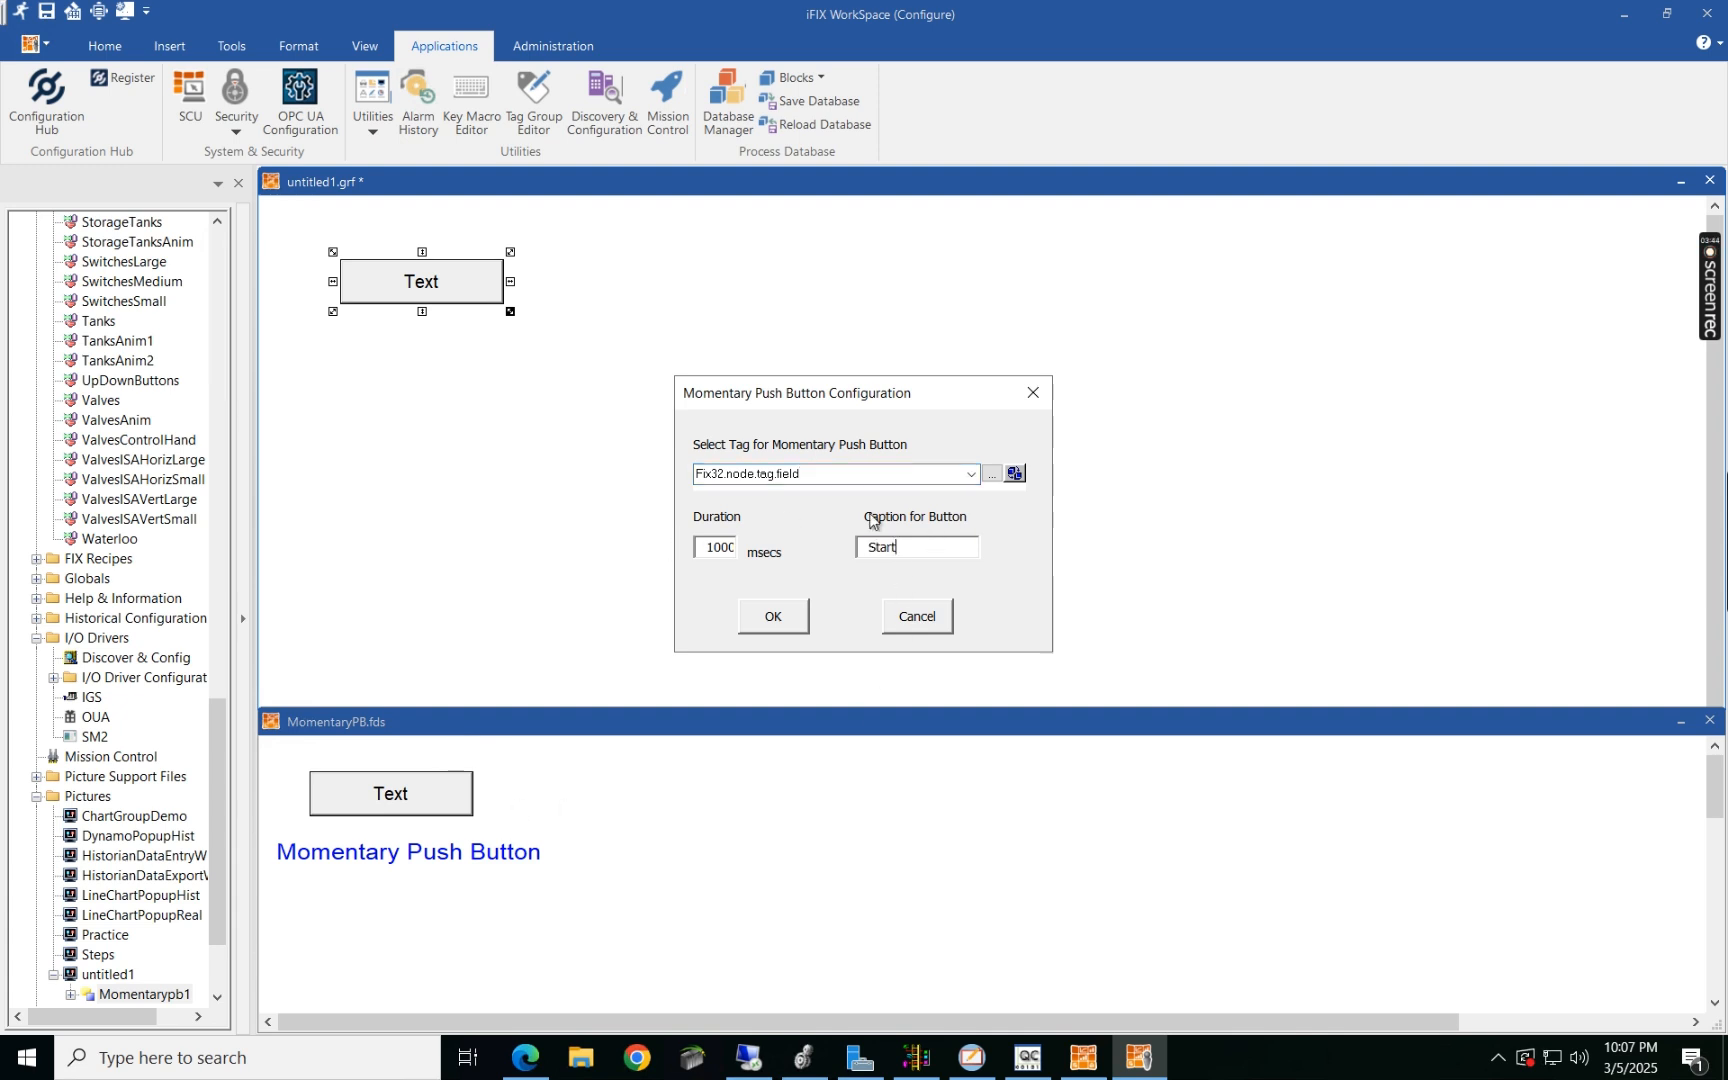
left_click(988, 478)
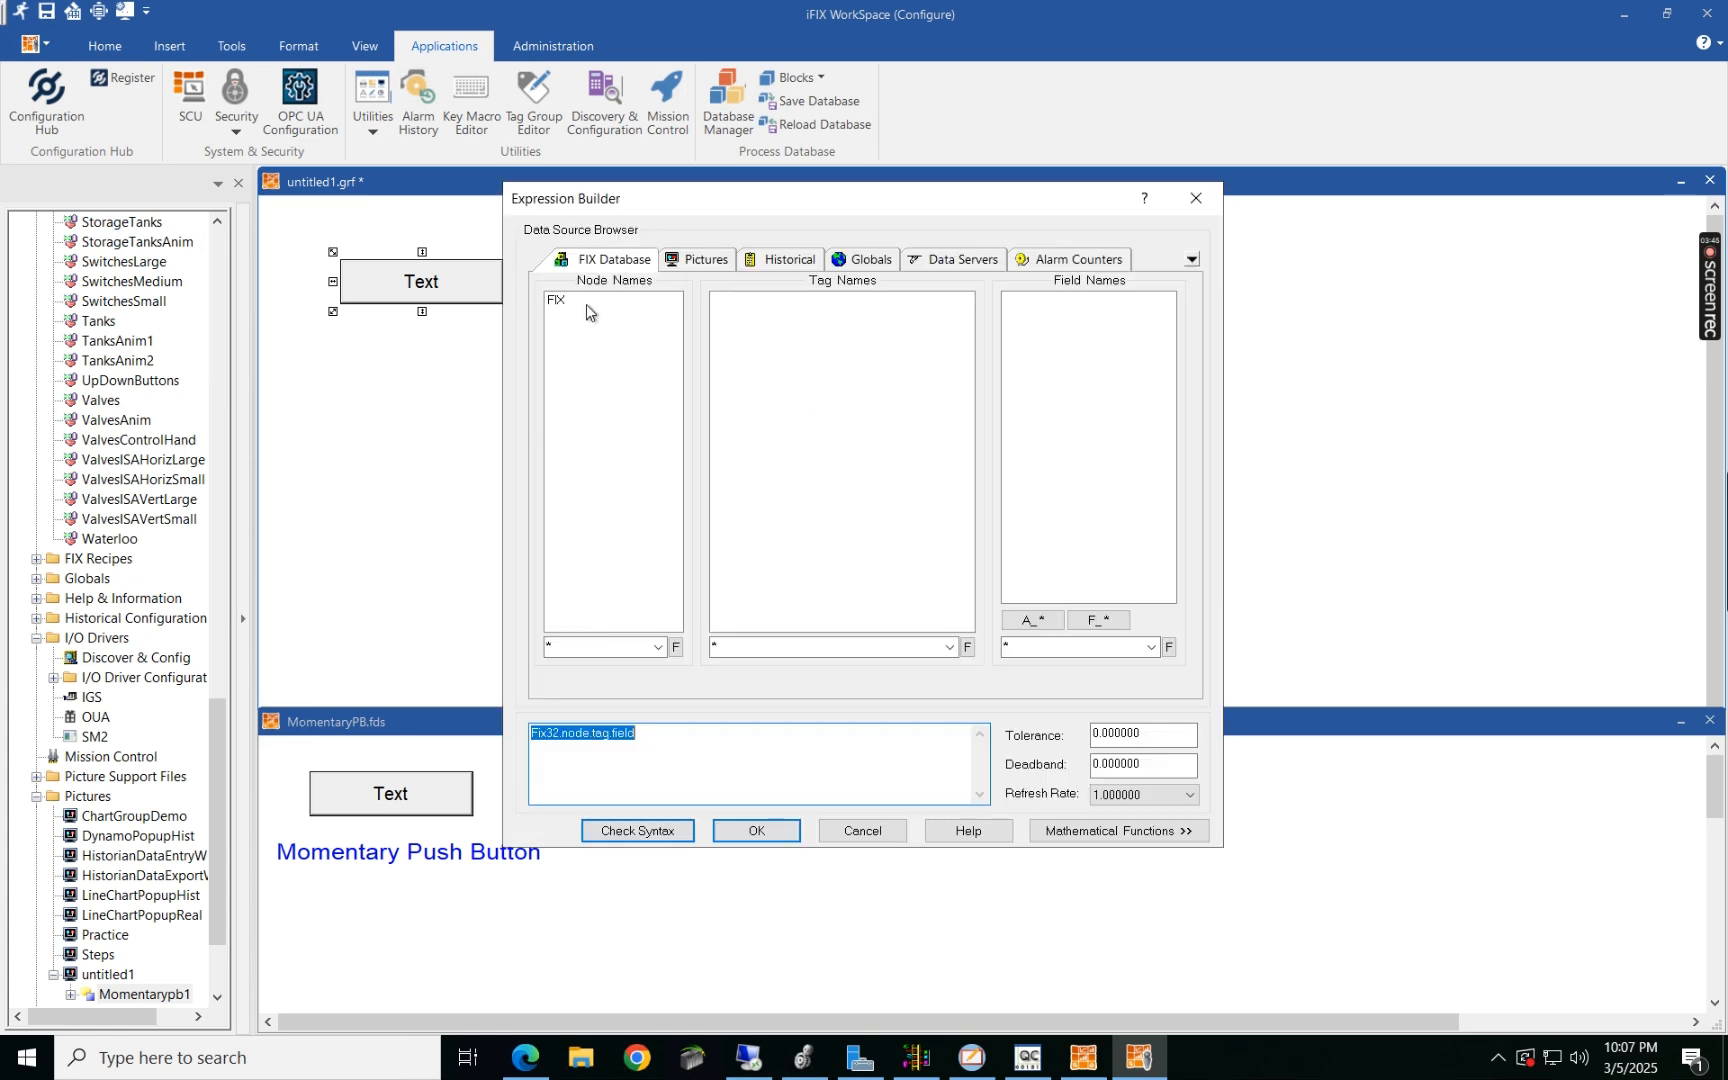
left_click(576, 299)
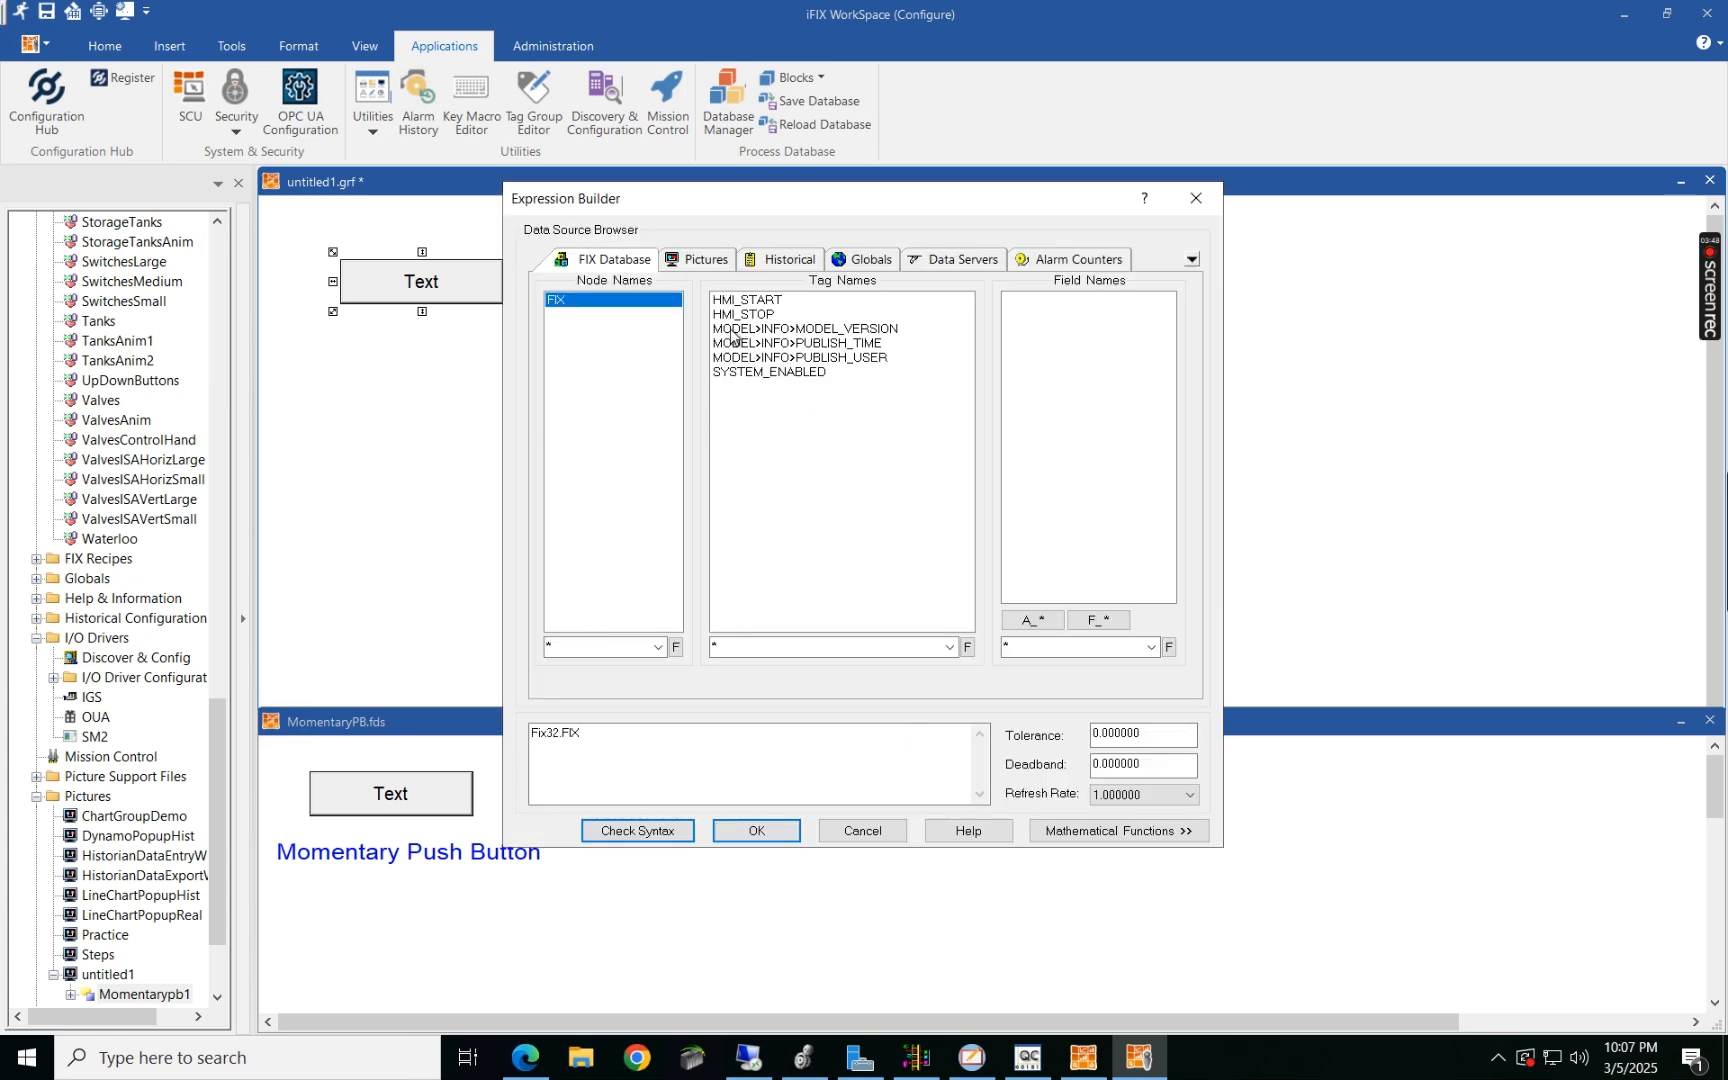
left_click(752, 300)
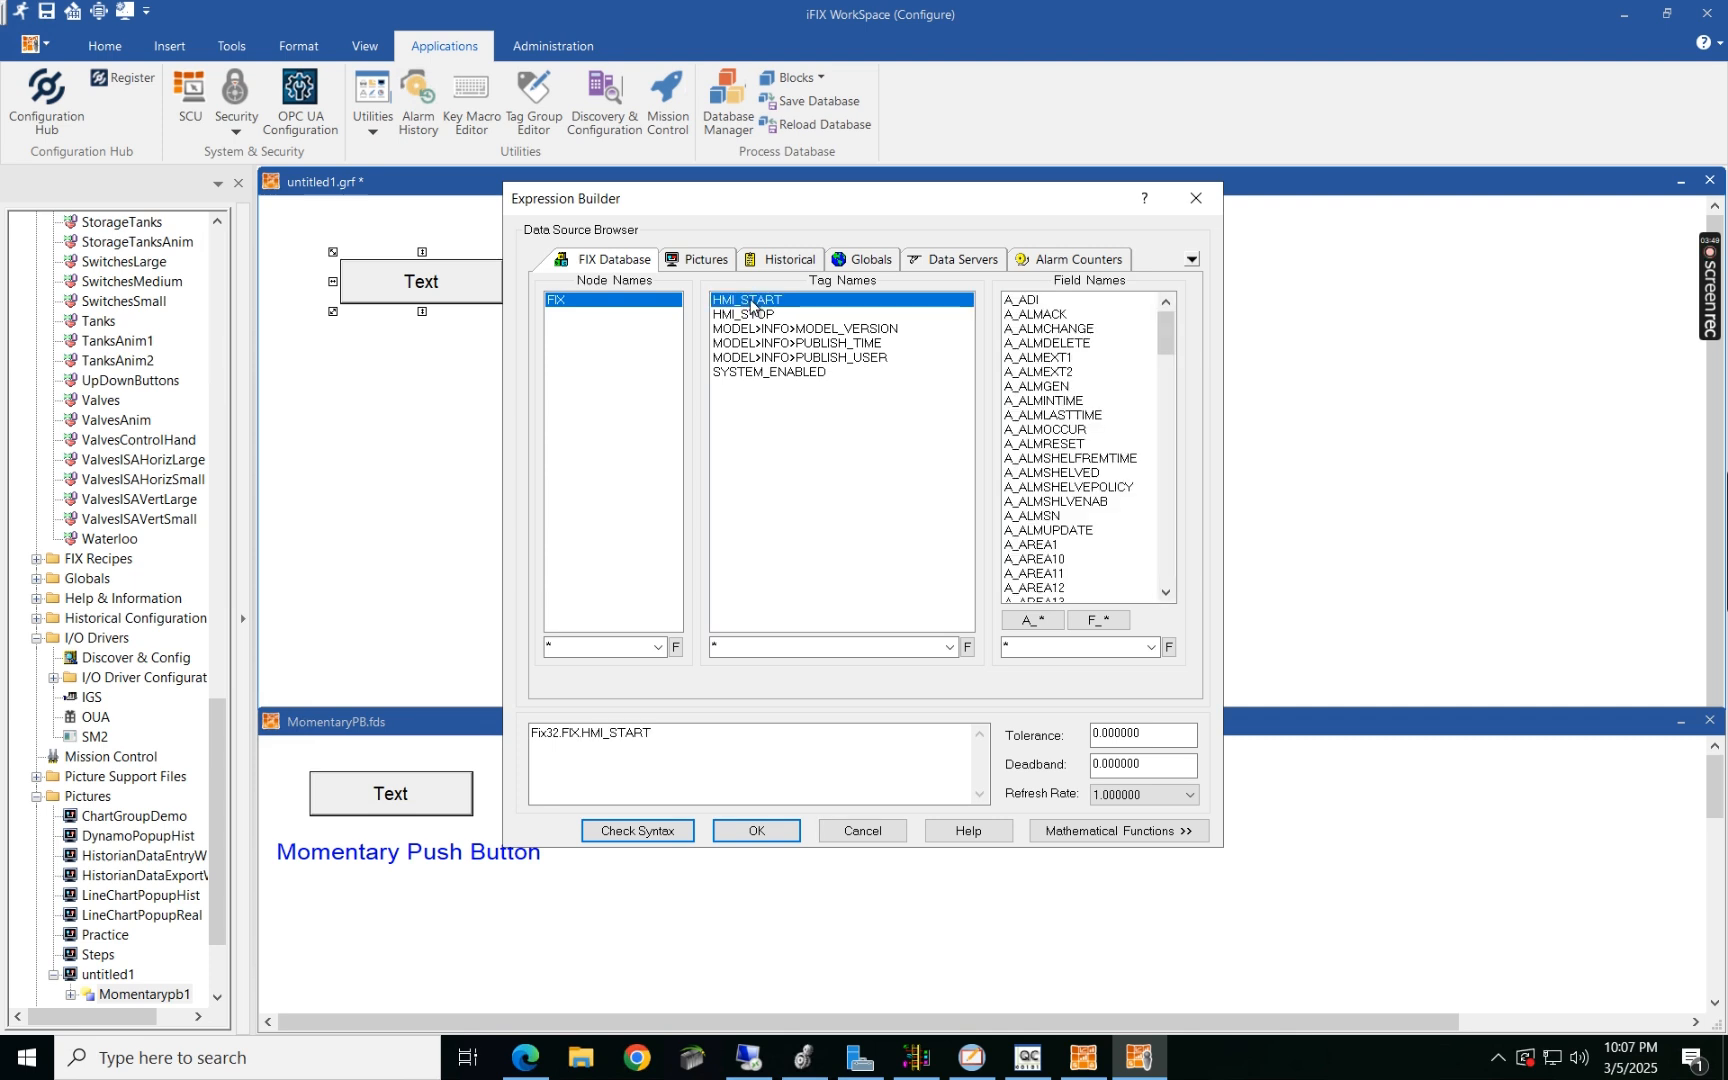
left_click(757, 830)
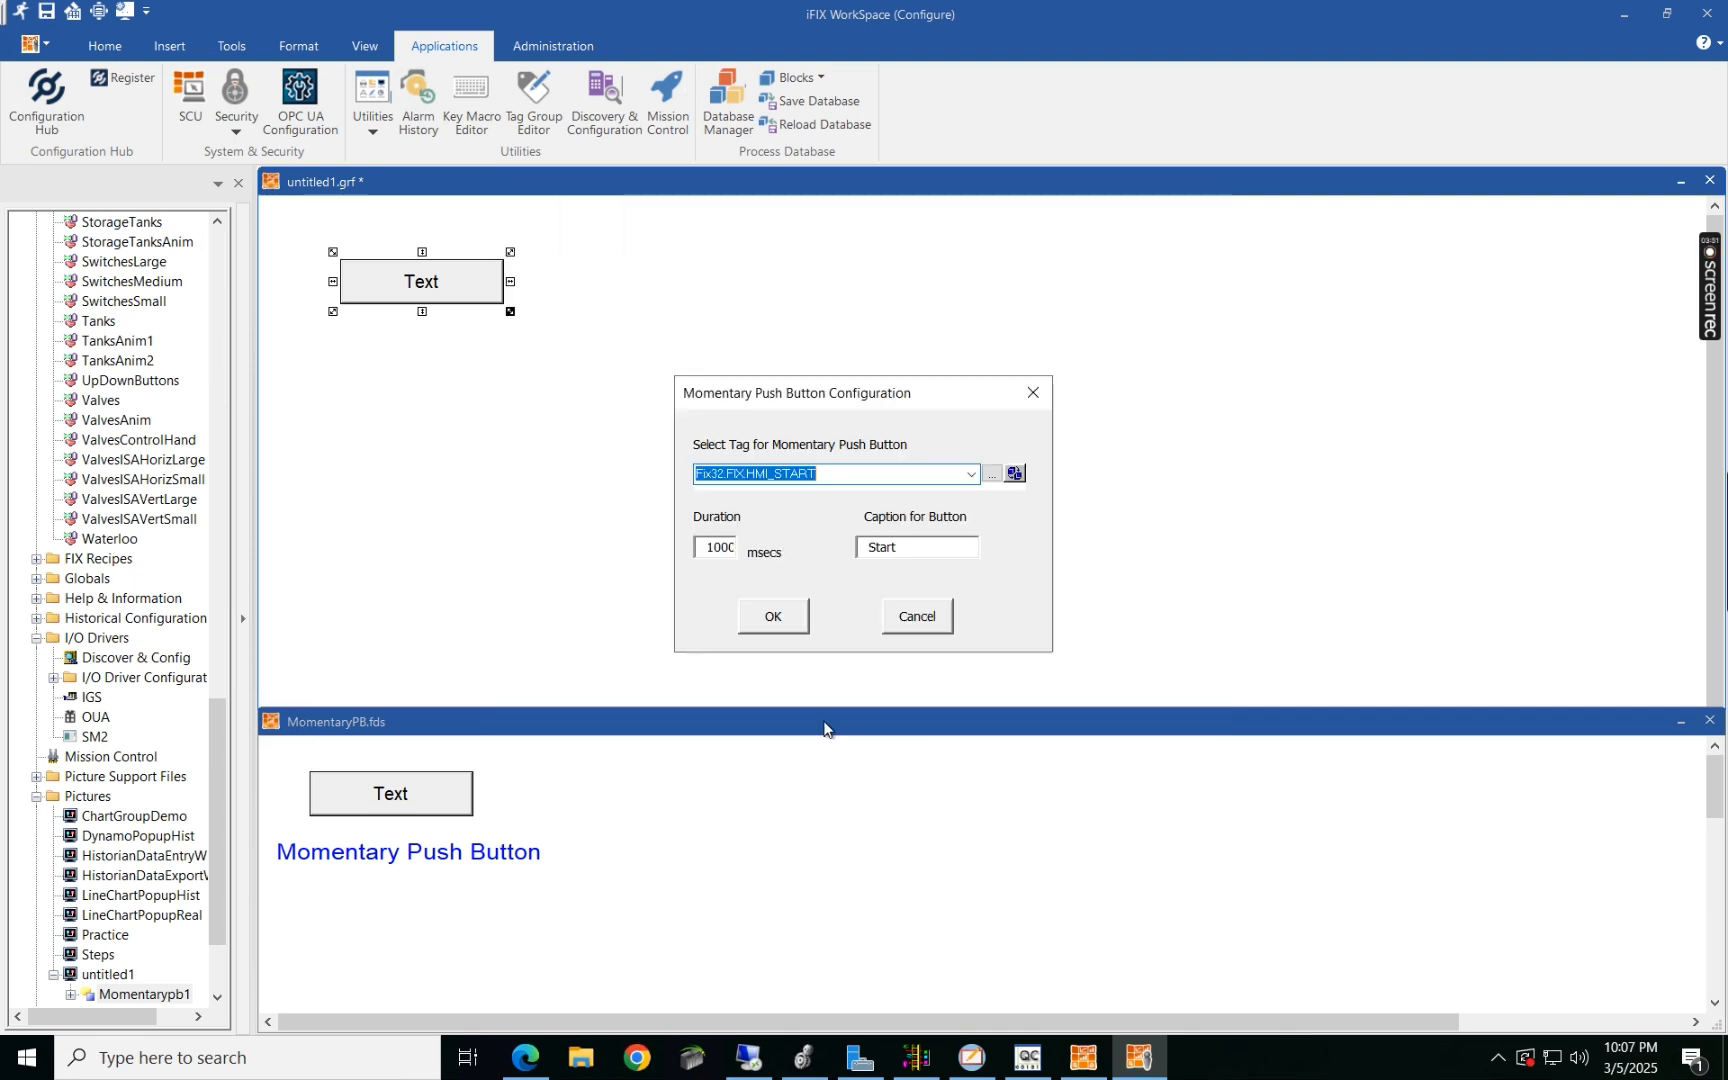
left_click(776, 618)
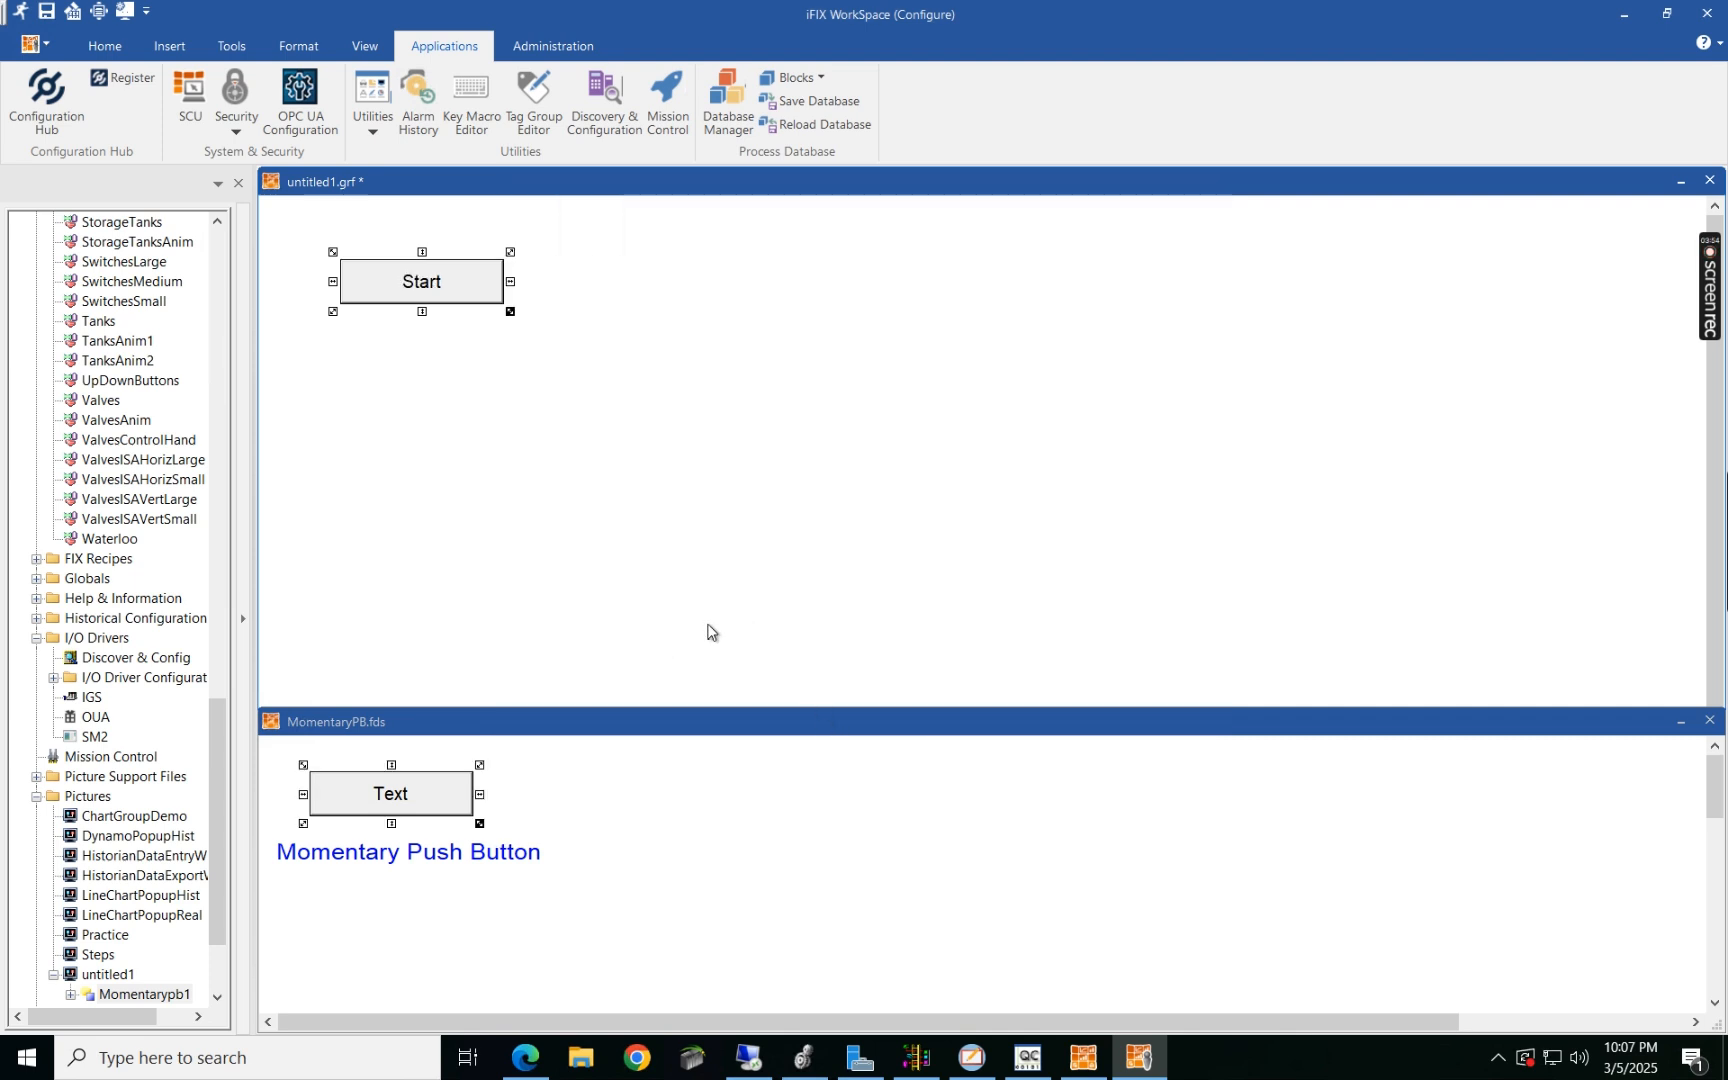
Step: Place a second Momentary Push Button below the Start button and caption it Stop
left_click_drag(391, 792, 444, 393)
double_click(921, 551)
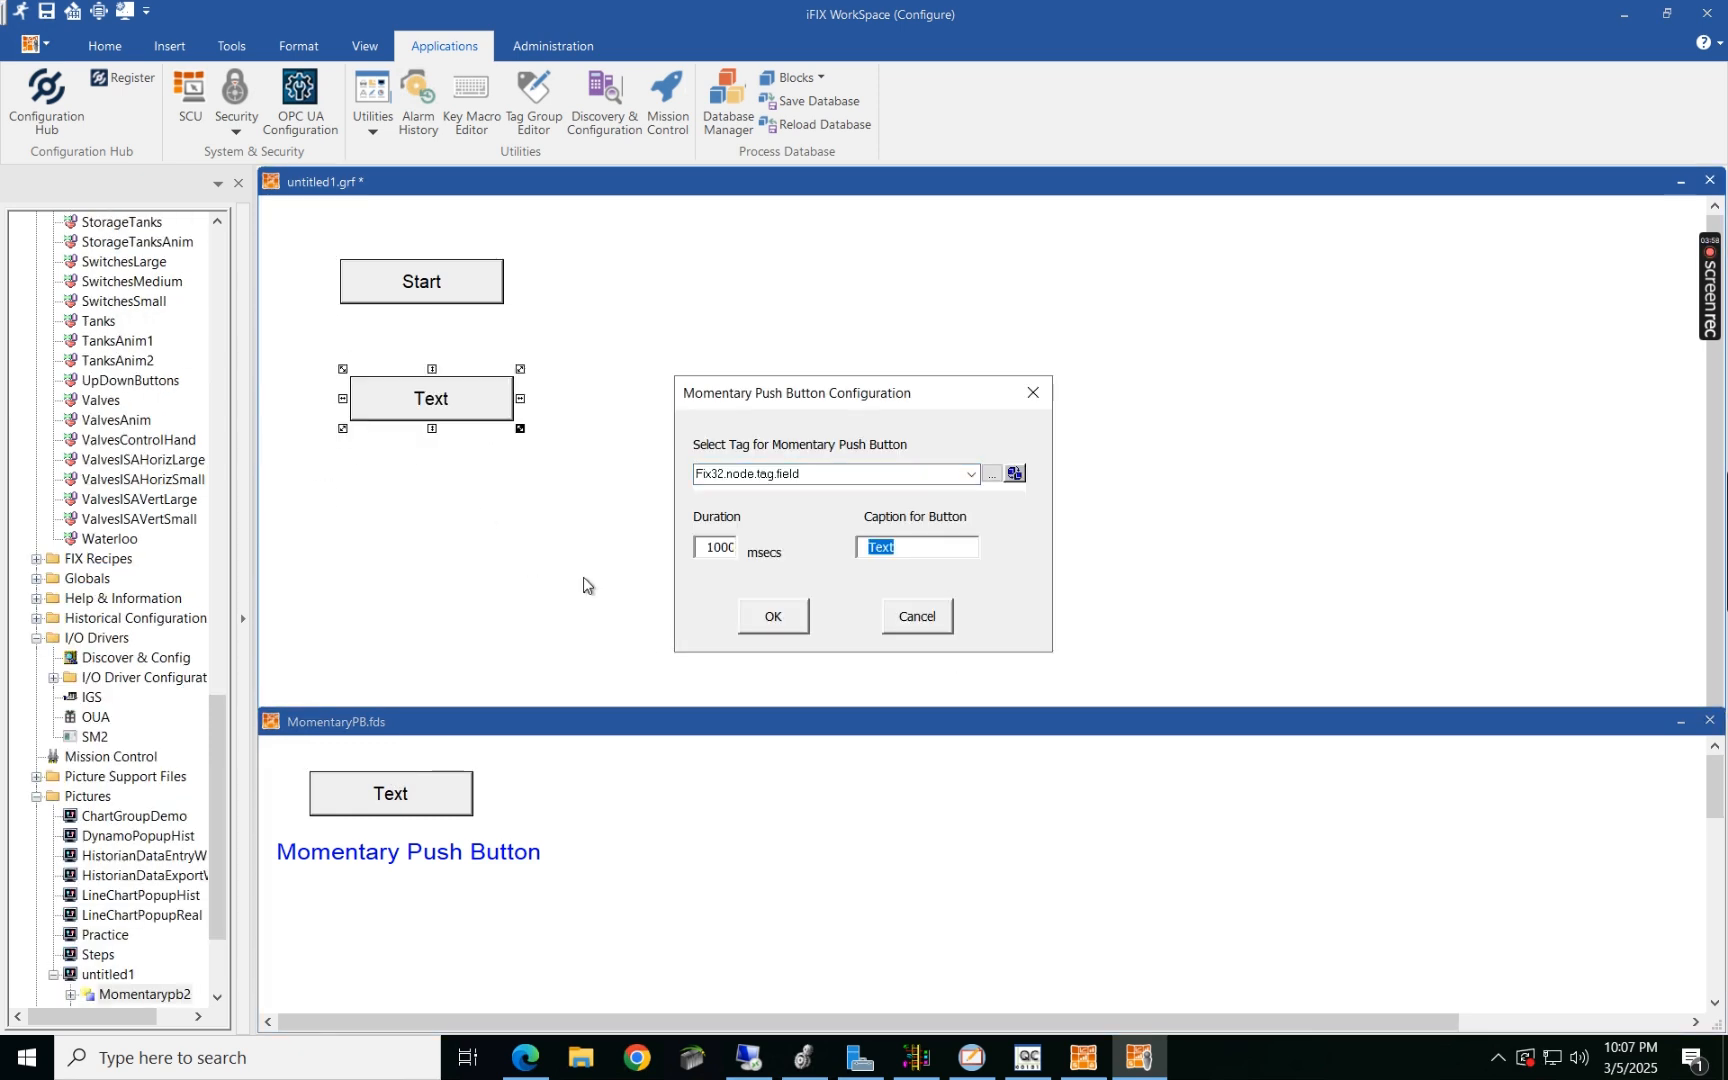
type("Stop")
Step: Link the Stop button to the HMI_STOP tag on node FIX, and close the MomentaryPB dynamo set
left_click(991, 473)
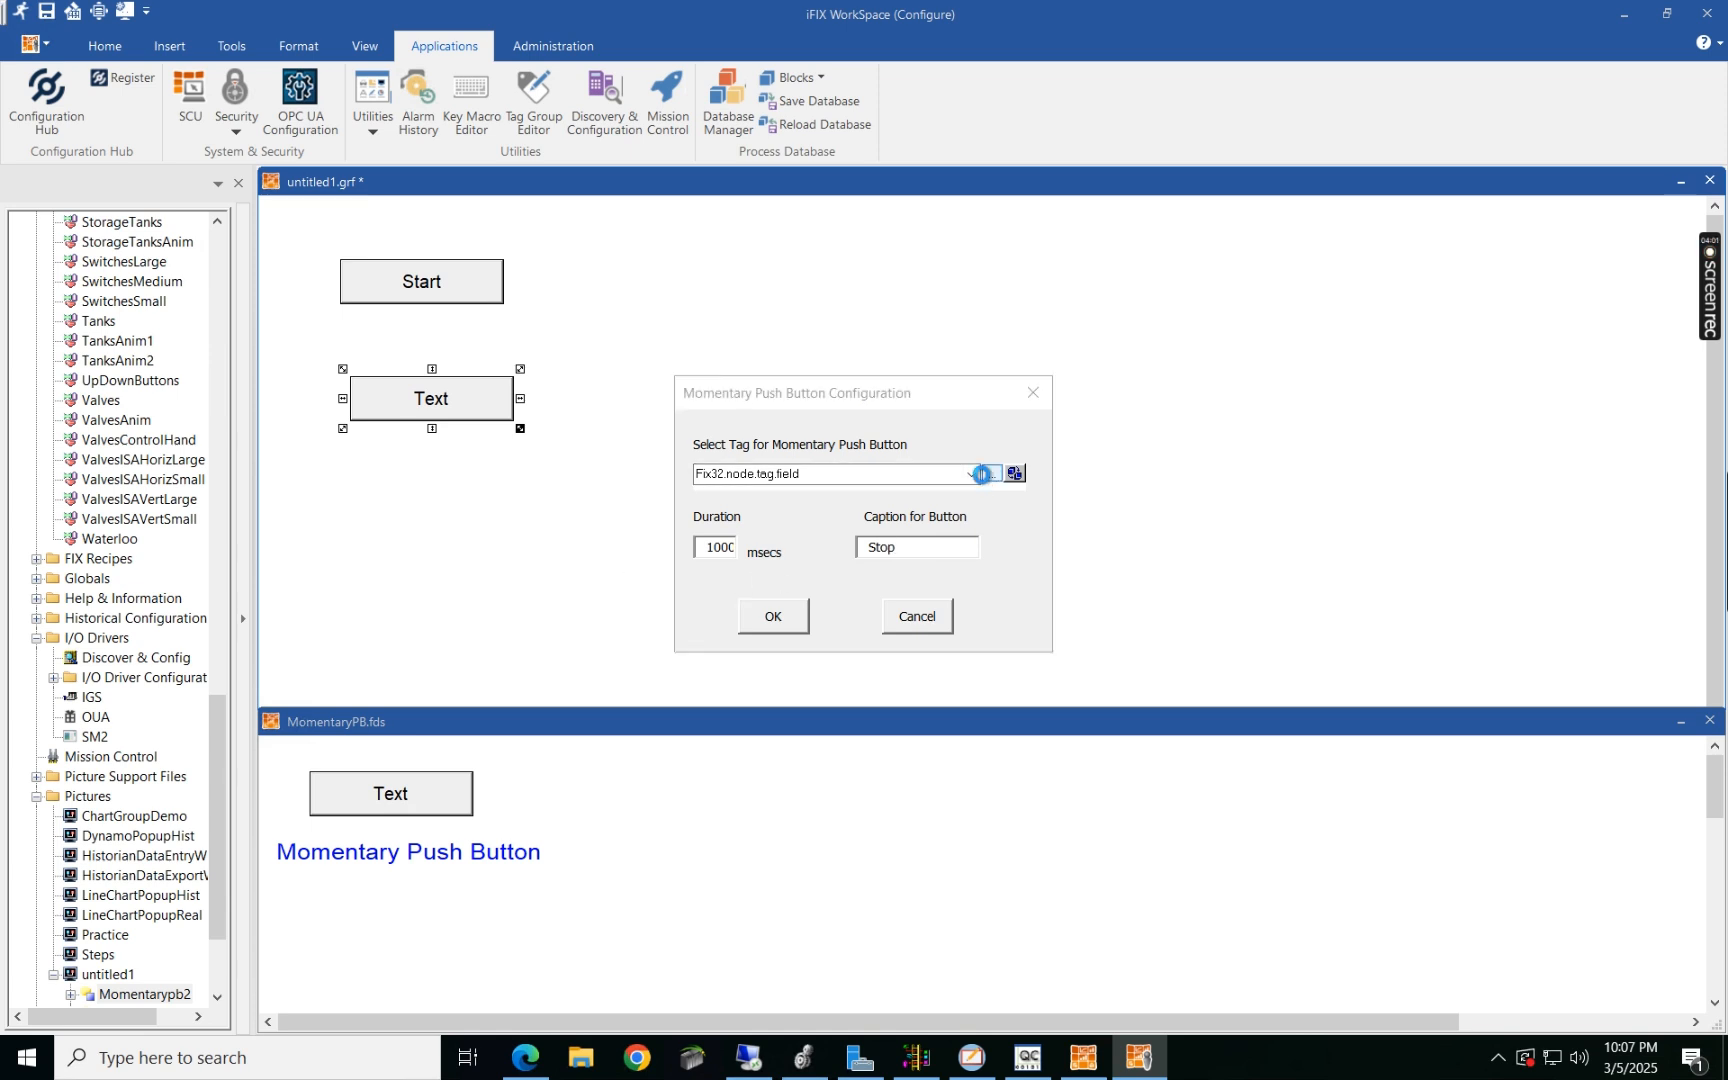
left_click(575, 300)
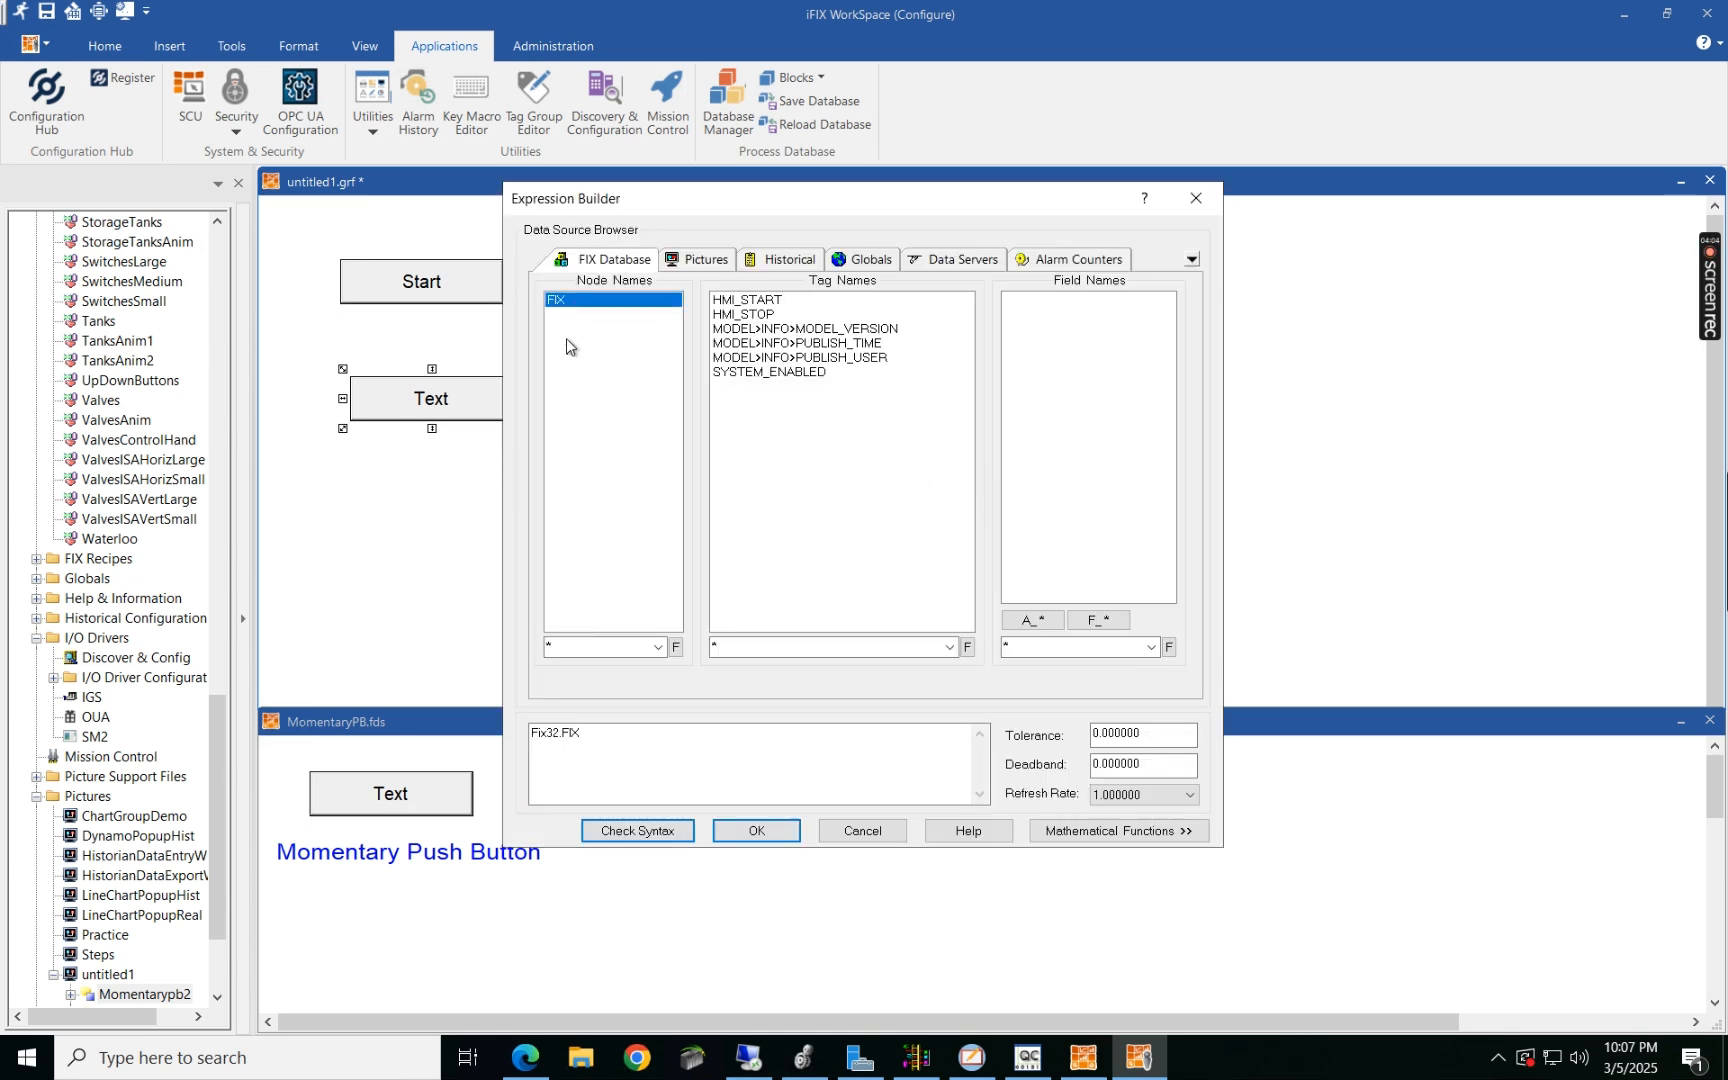
left_click(765, 316)
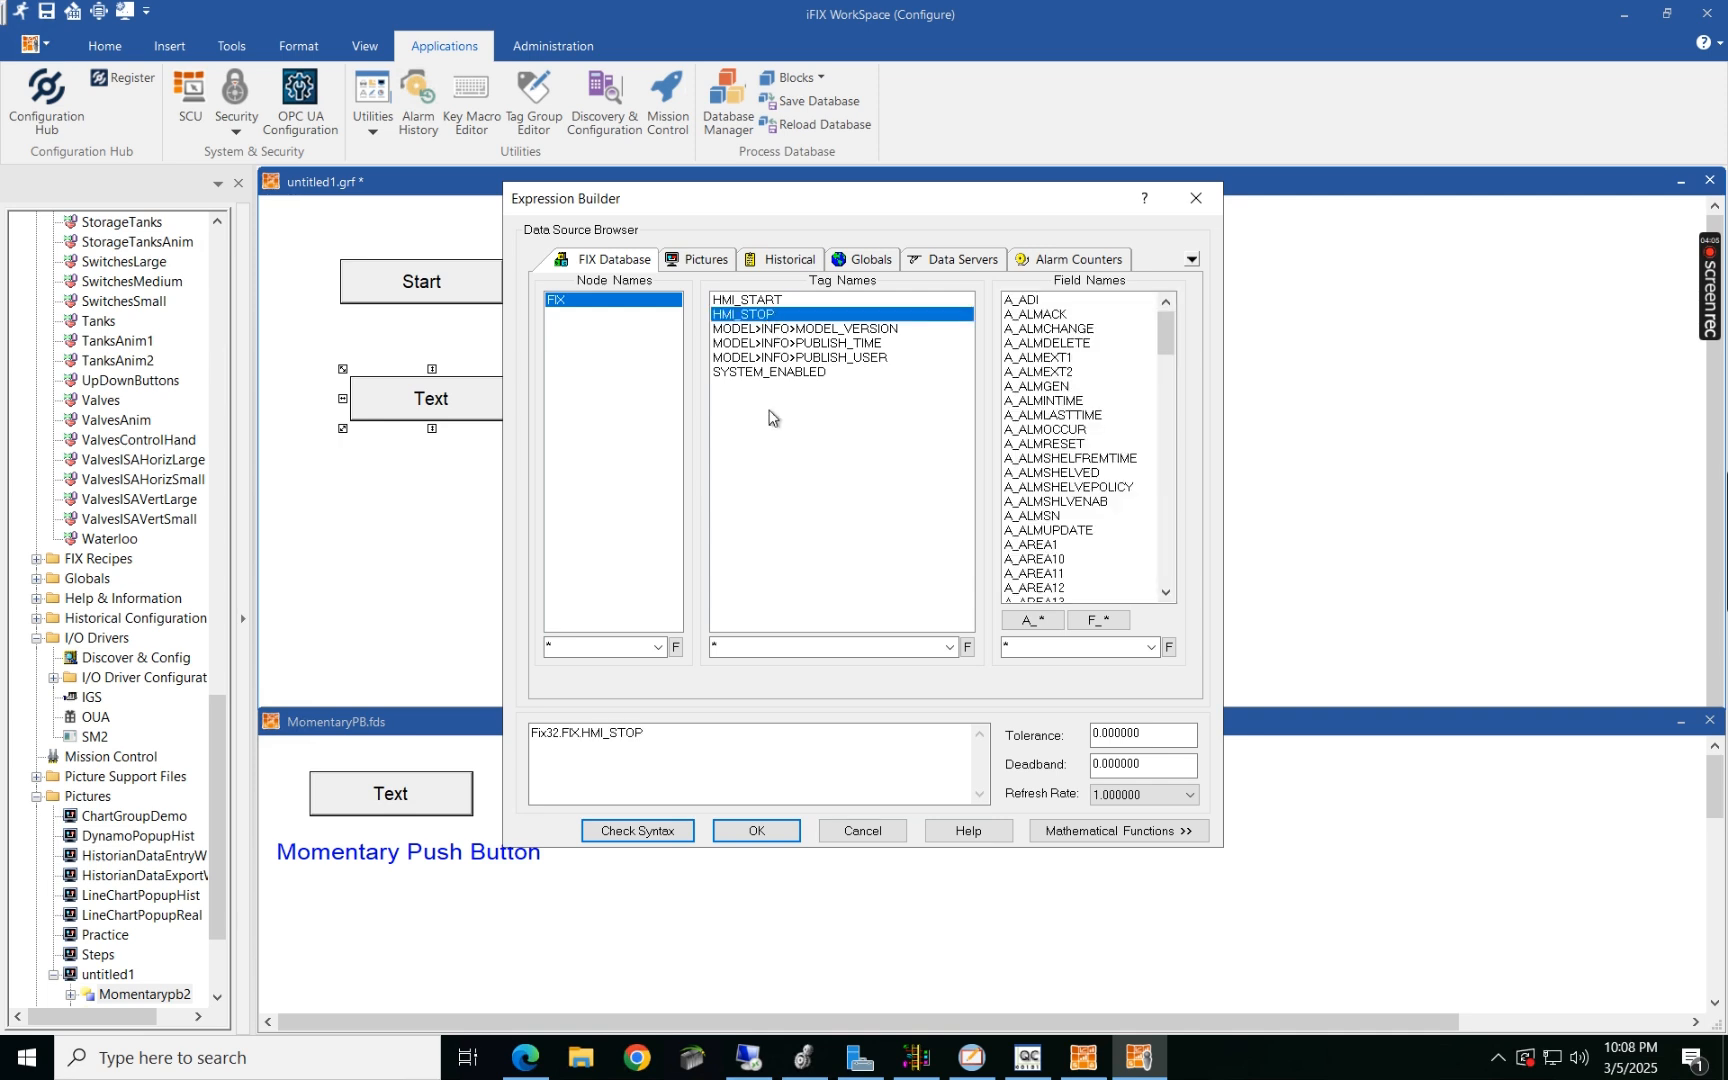
left_click(754, 831)
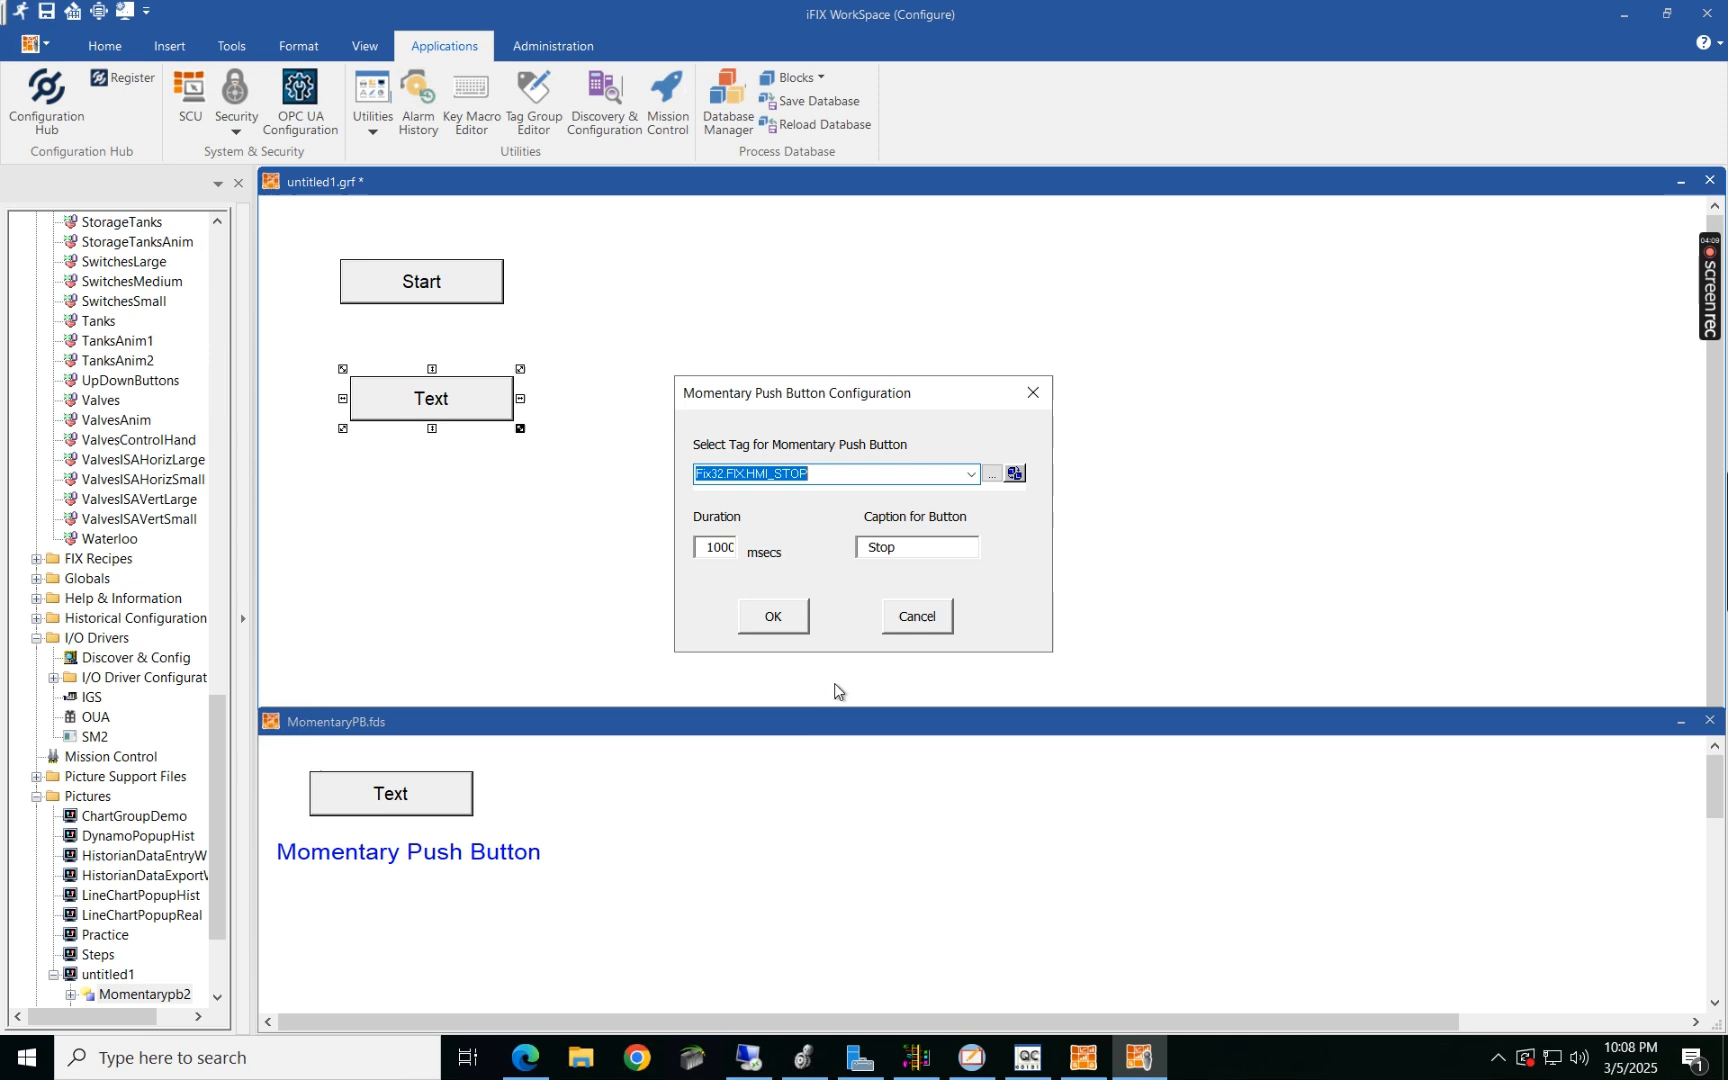
left_click(800, 622)
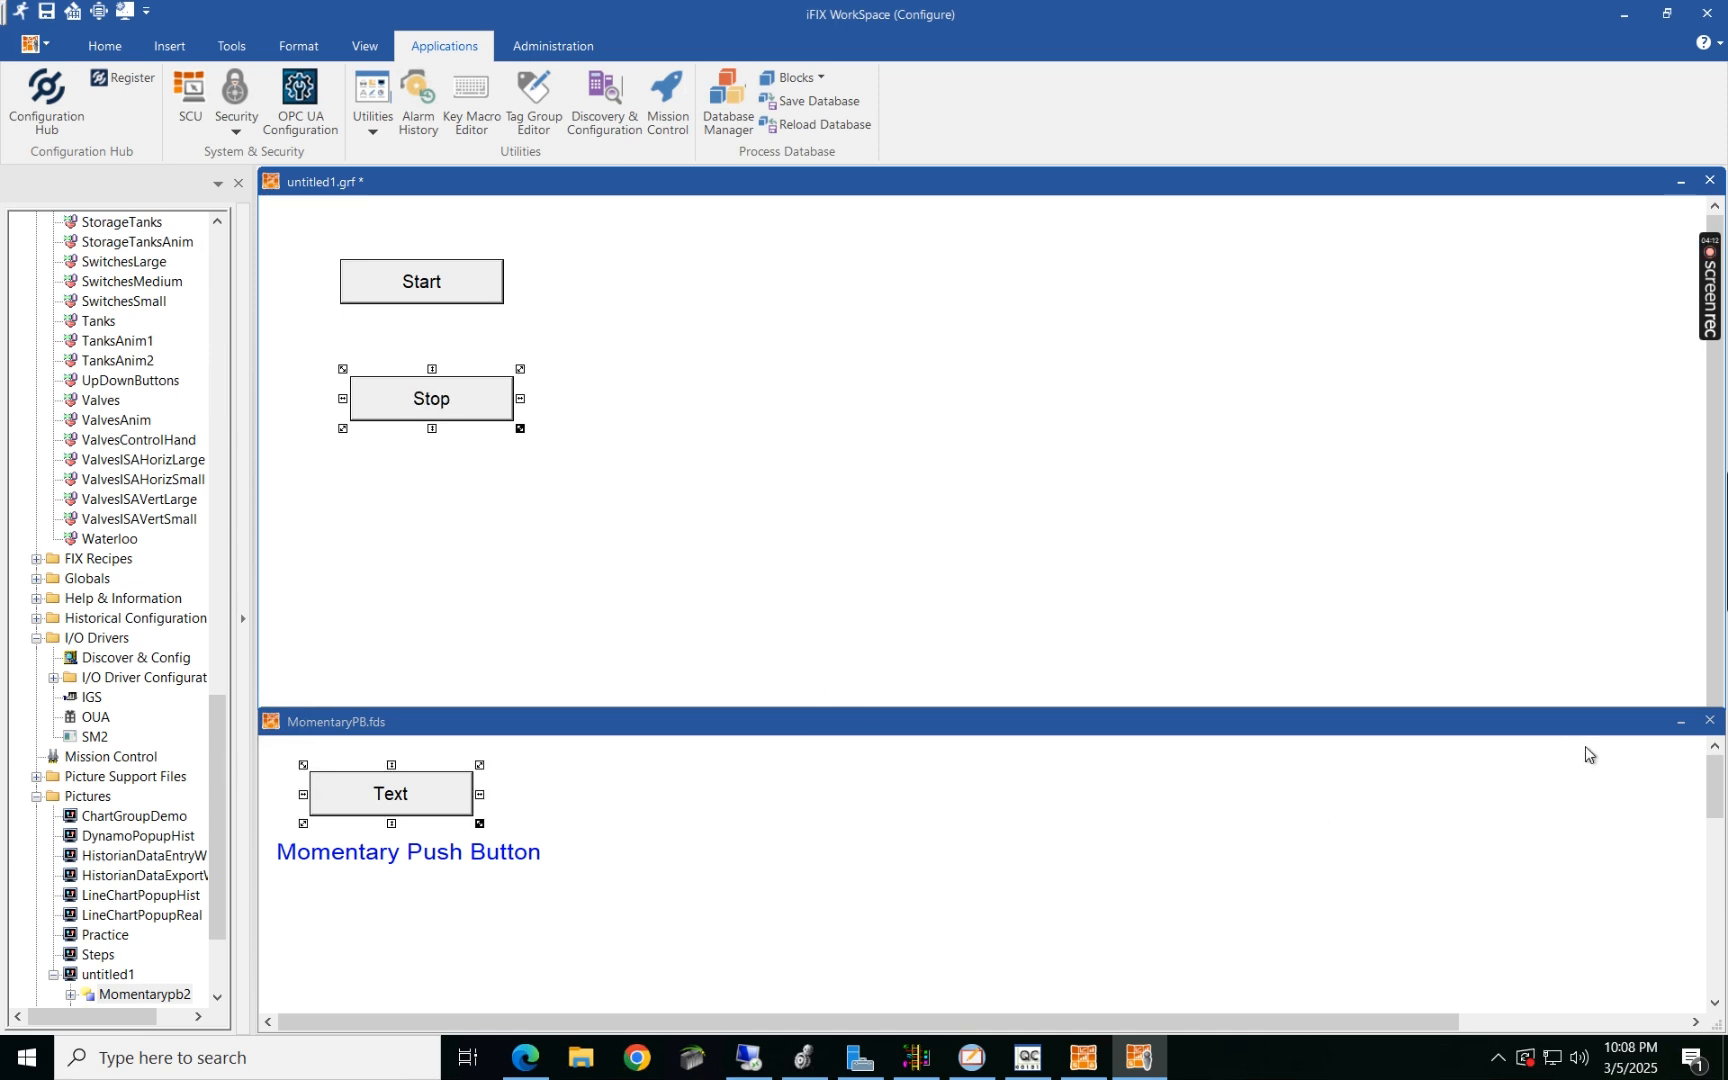
left_click(1710, 721)
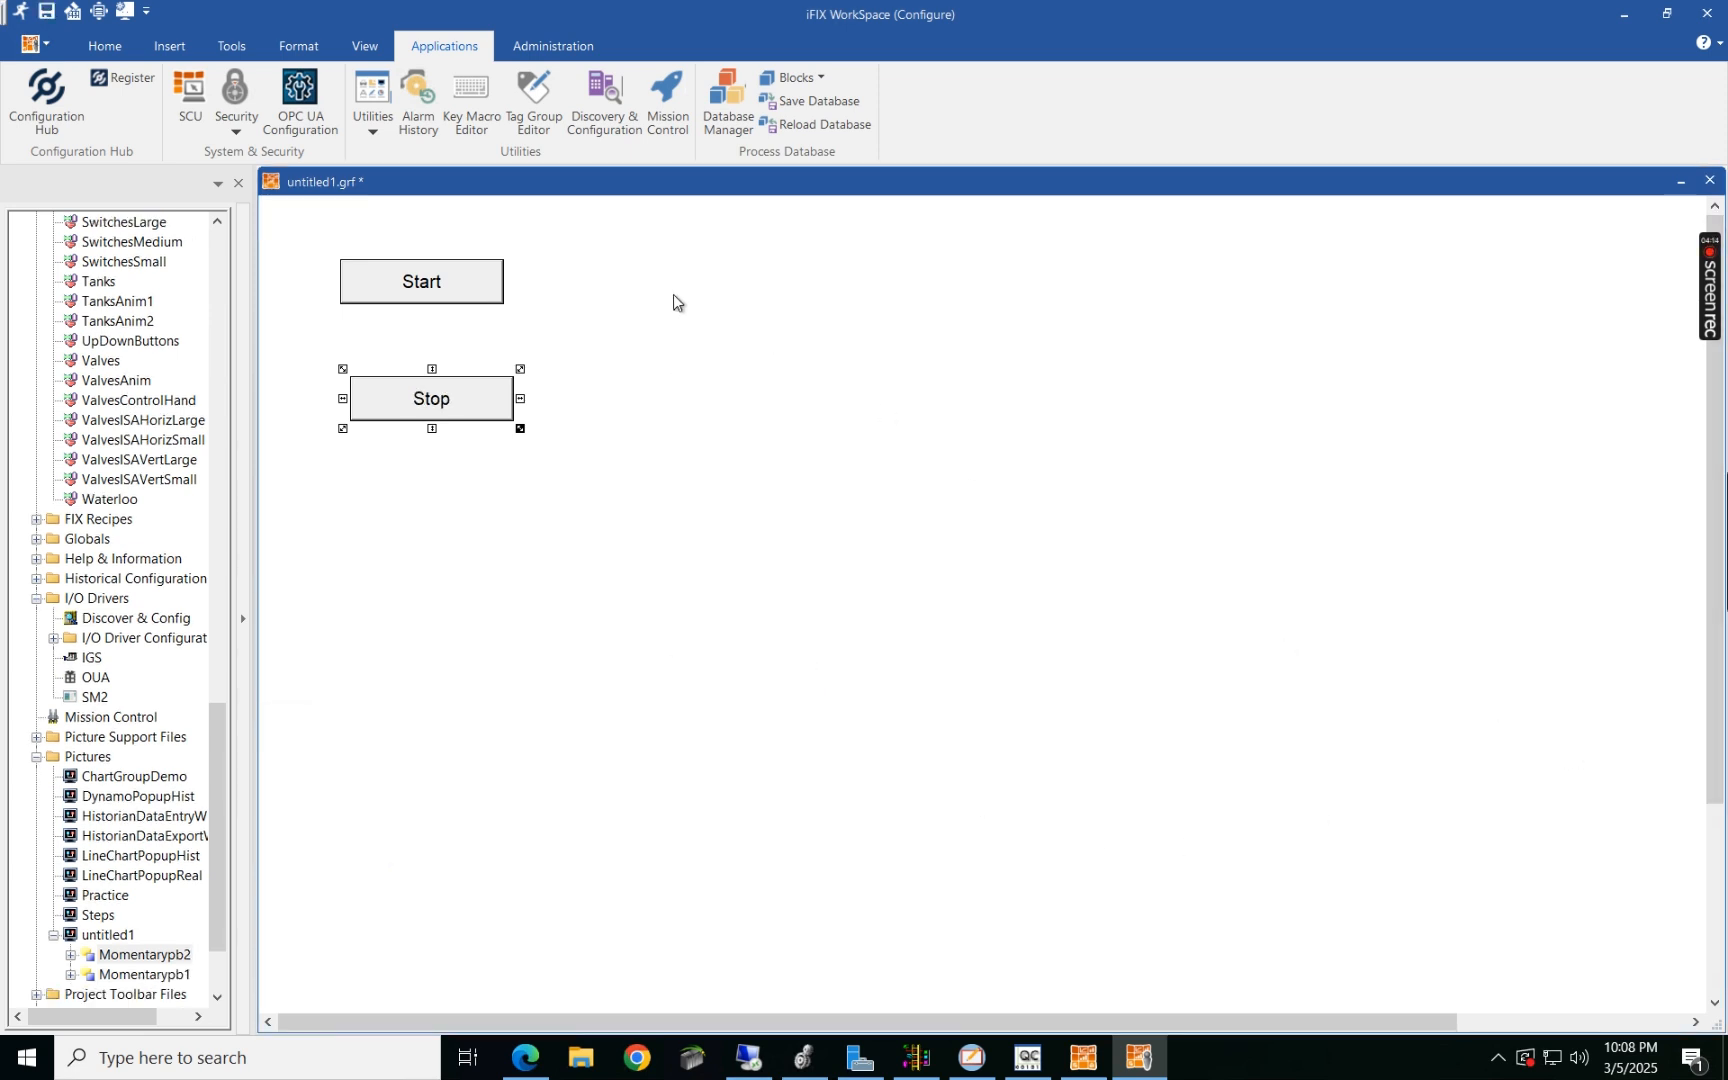
Step: Draw a small oval to the right of the Start and Stop buttons in the picture
left_click(105, 45)
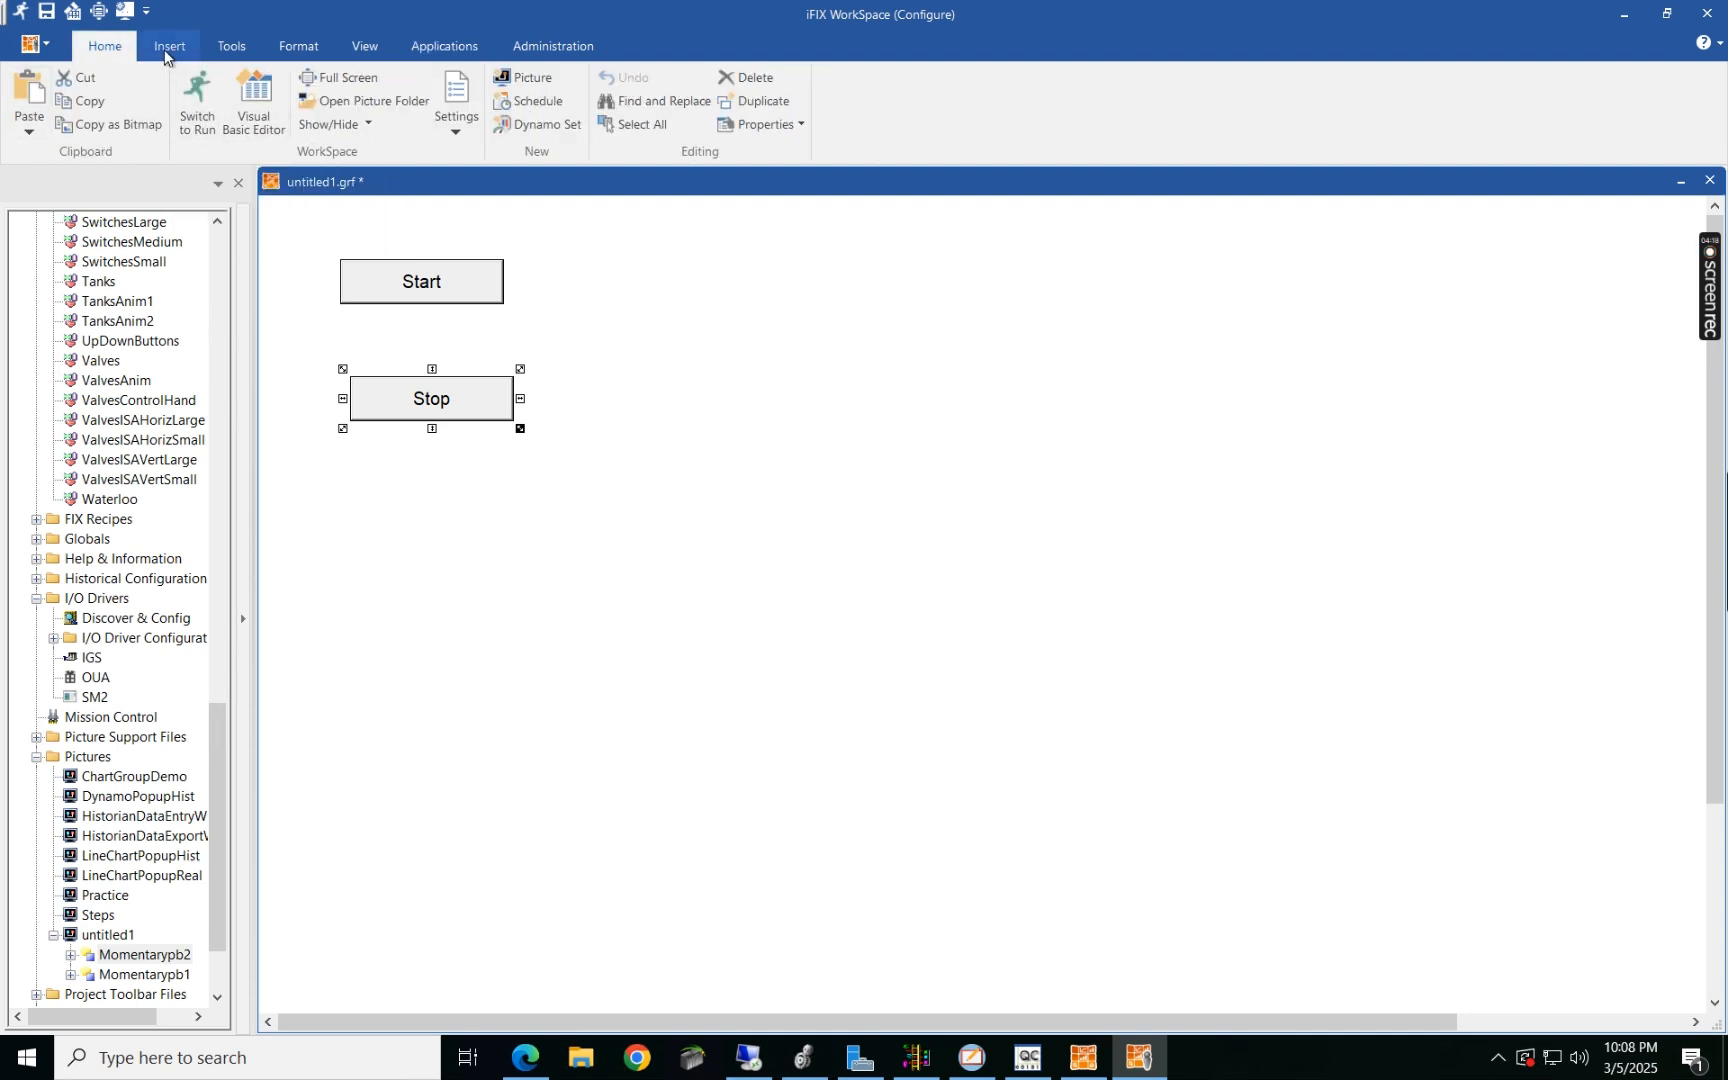
left_click(162, 46)
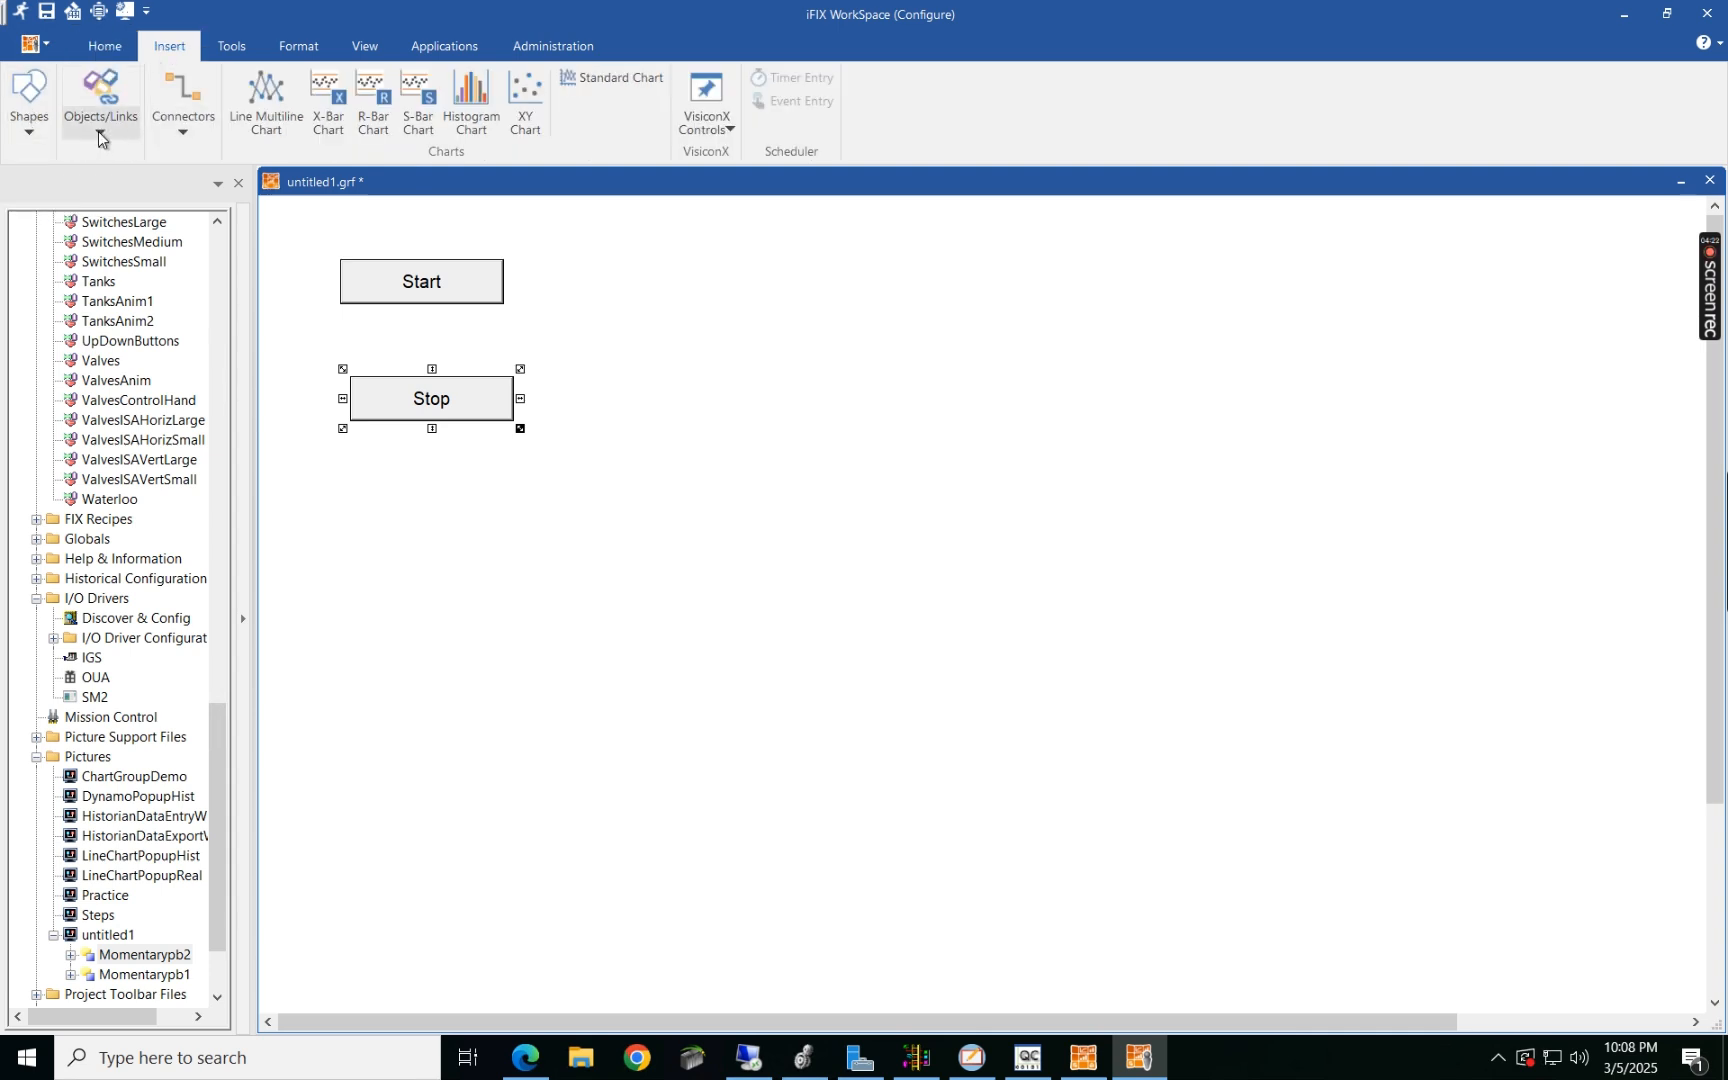
left_click(29, 105)
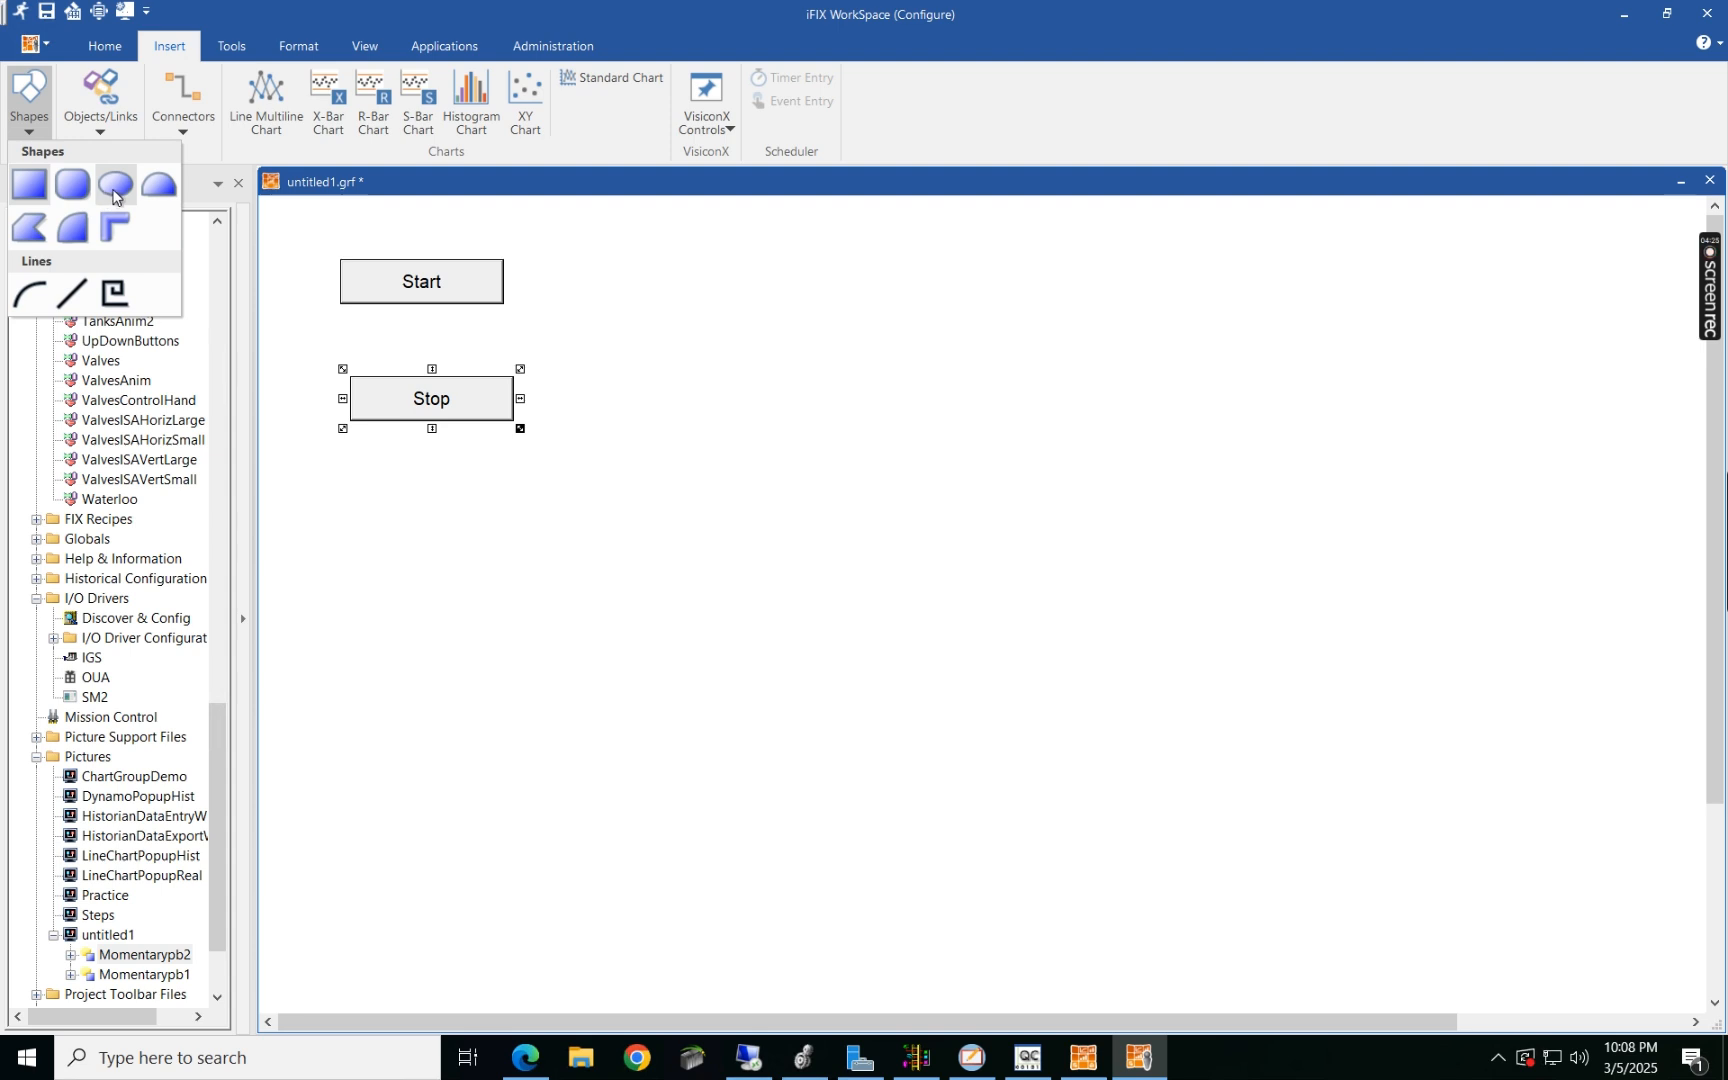
left_click(115, 185)
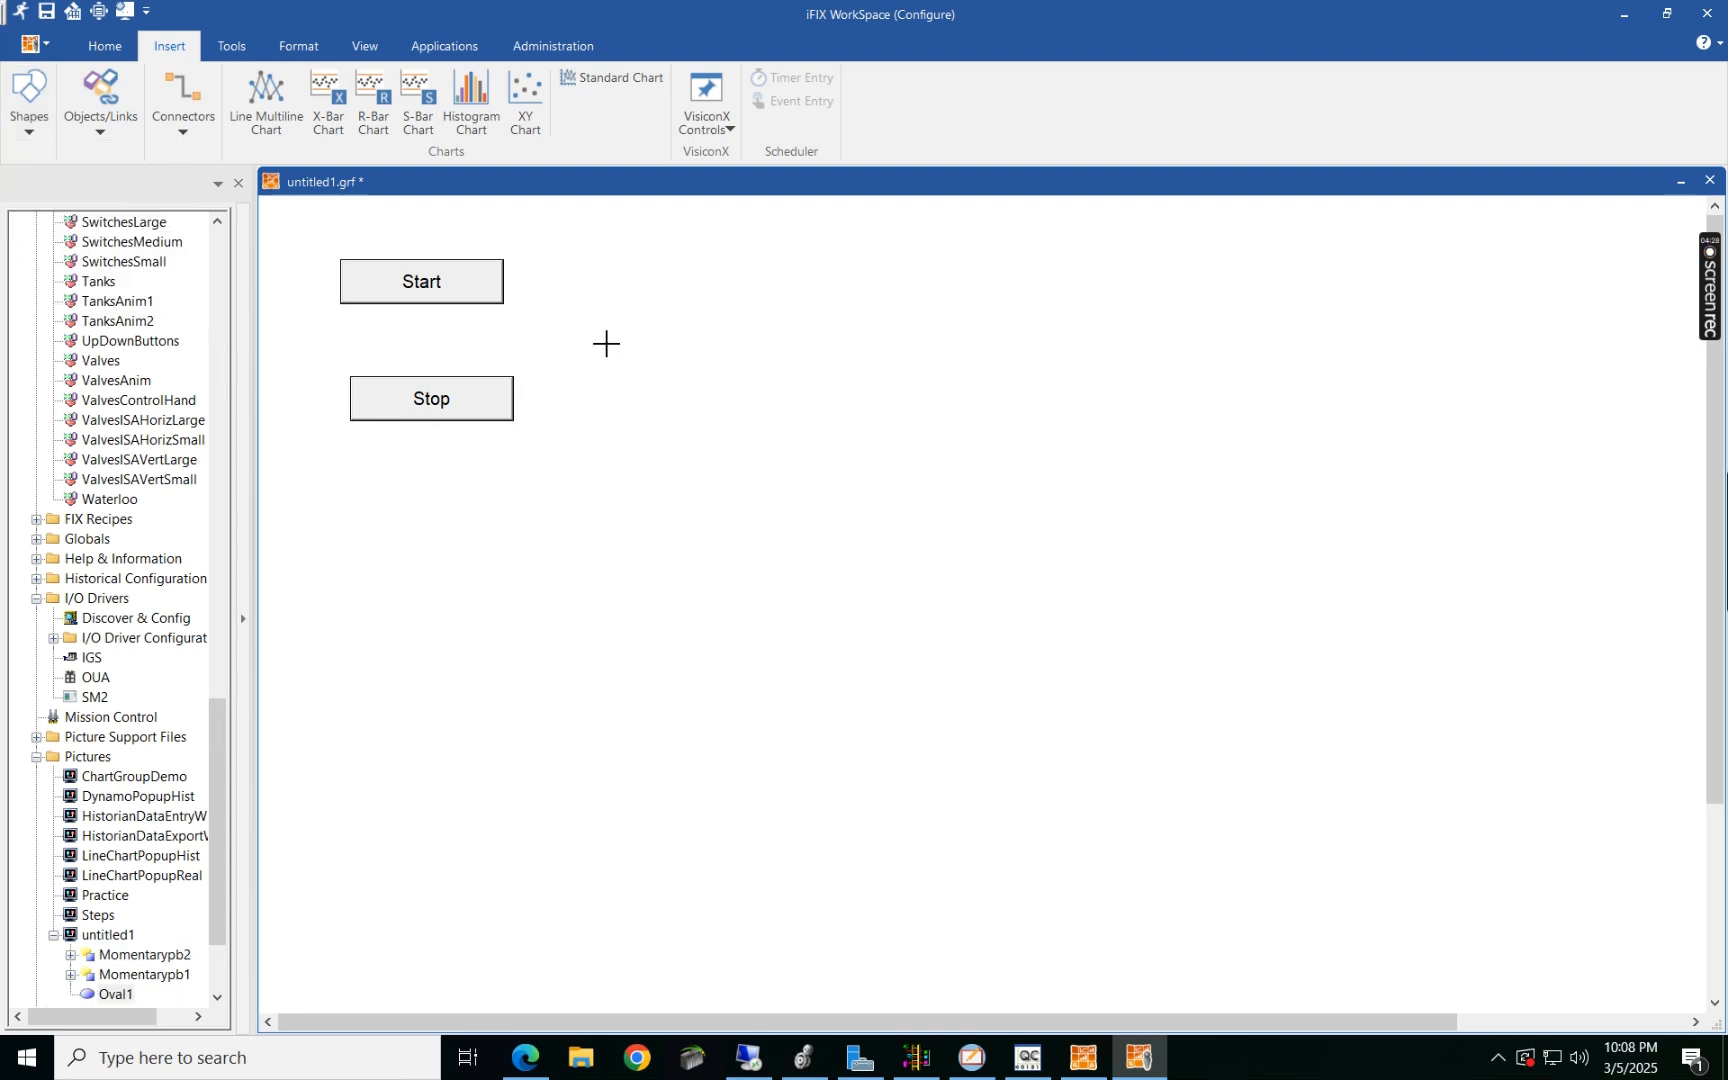
left_click_drag(628, 307, 704, 365)
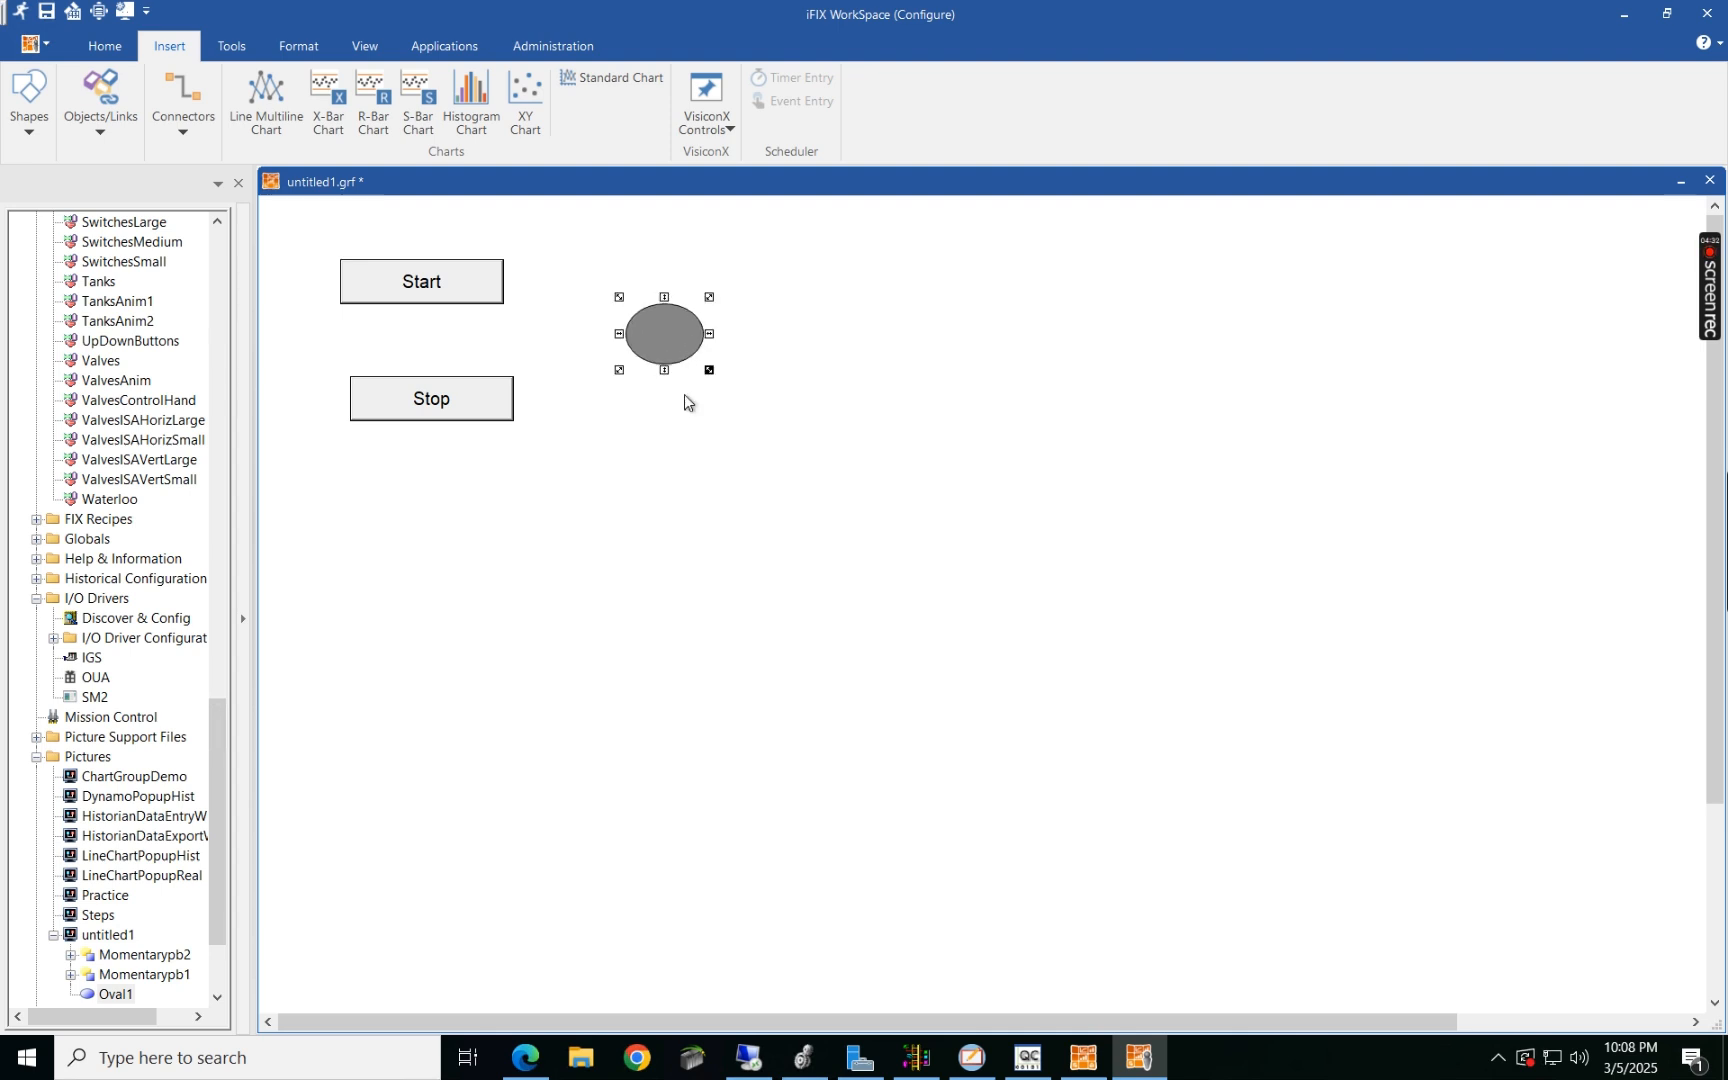
Step: Add a foreground color animation to the oval with the SYSTEM_ENABLED tag on node FIX as its data source
right_click(663, 332)
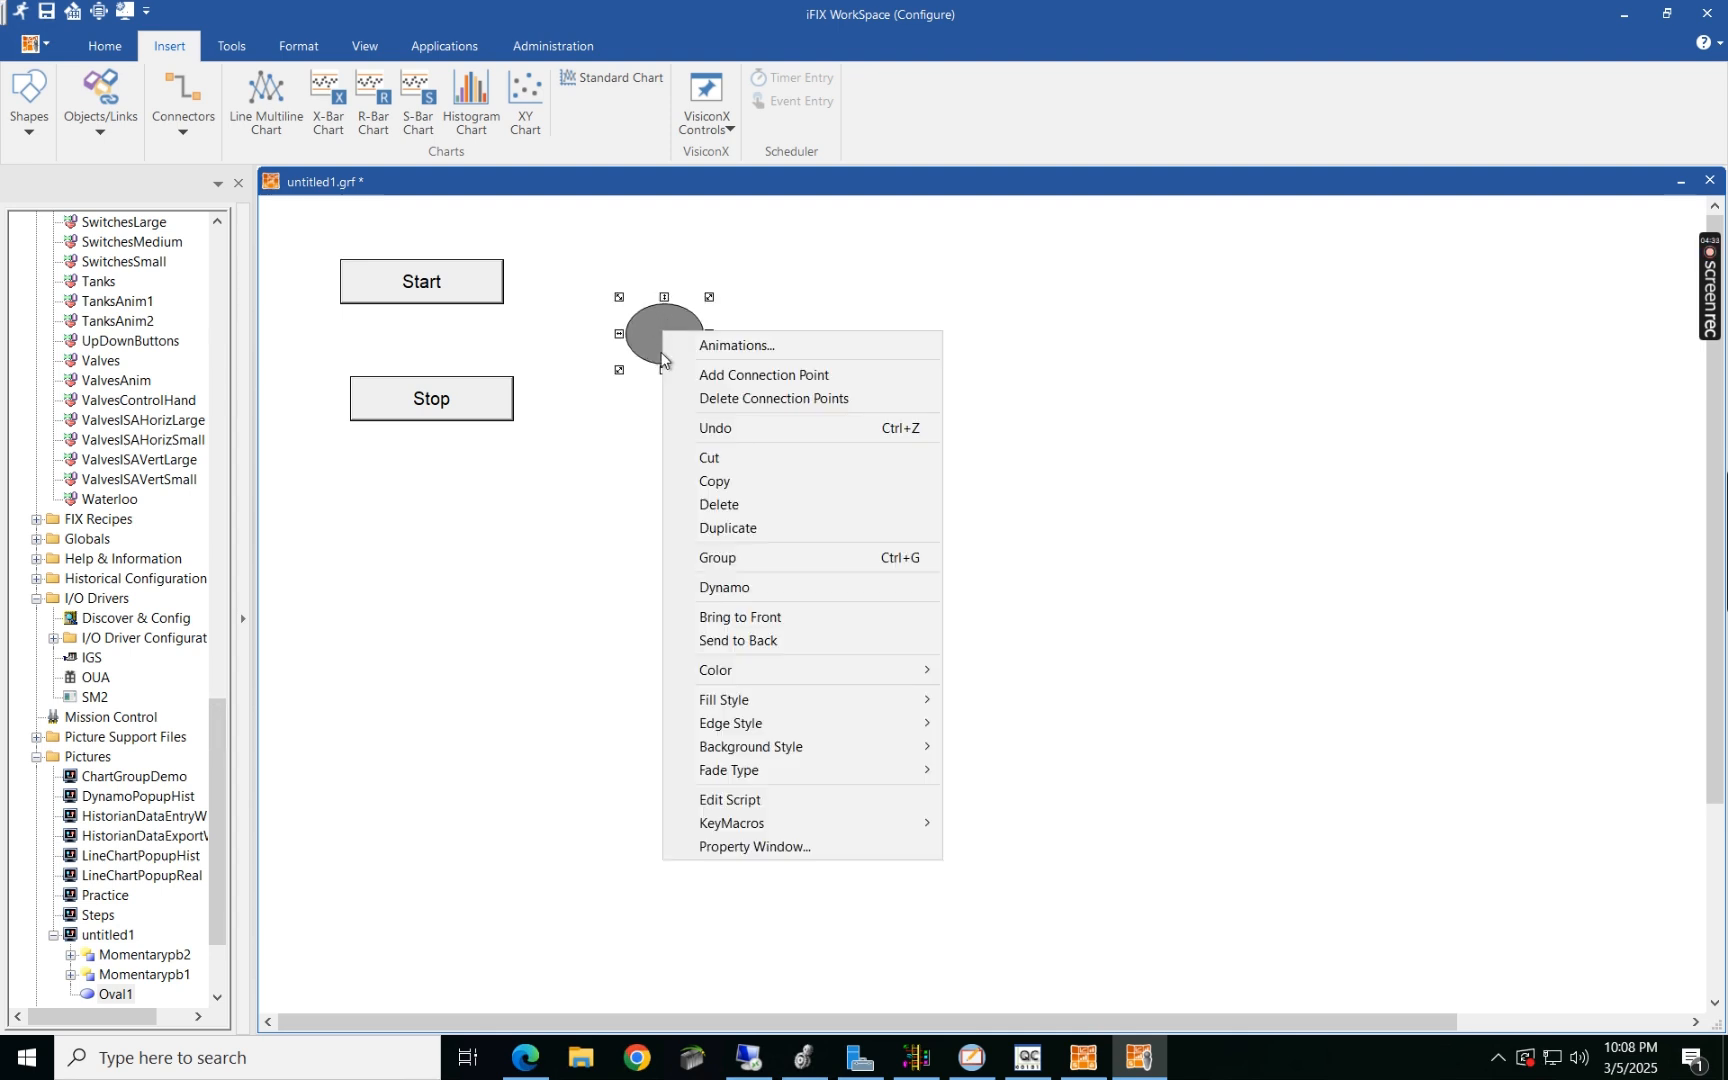
left_click(724, 347)
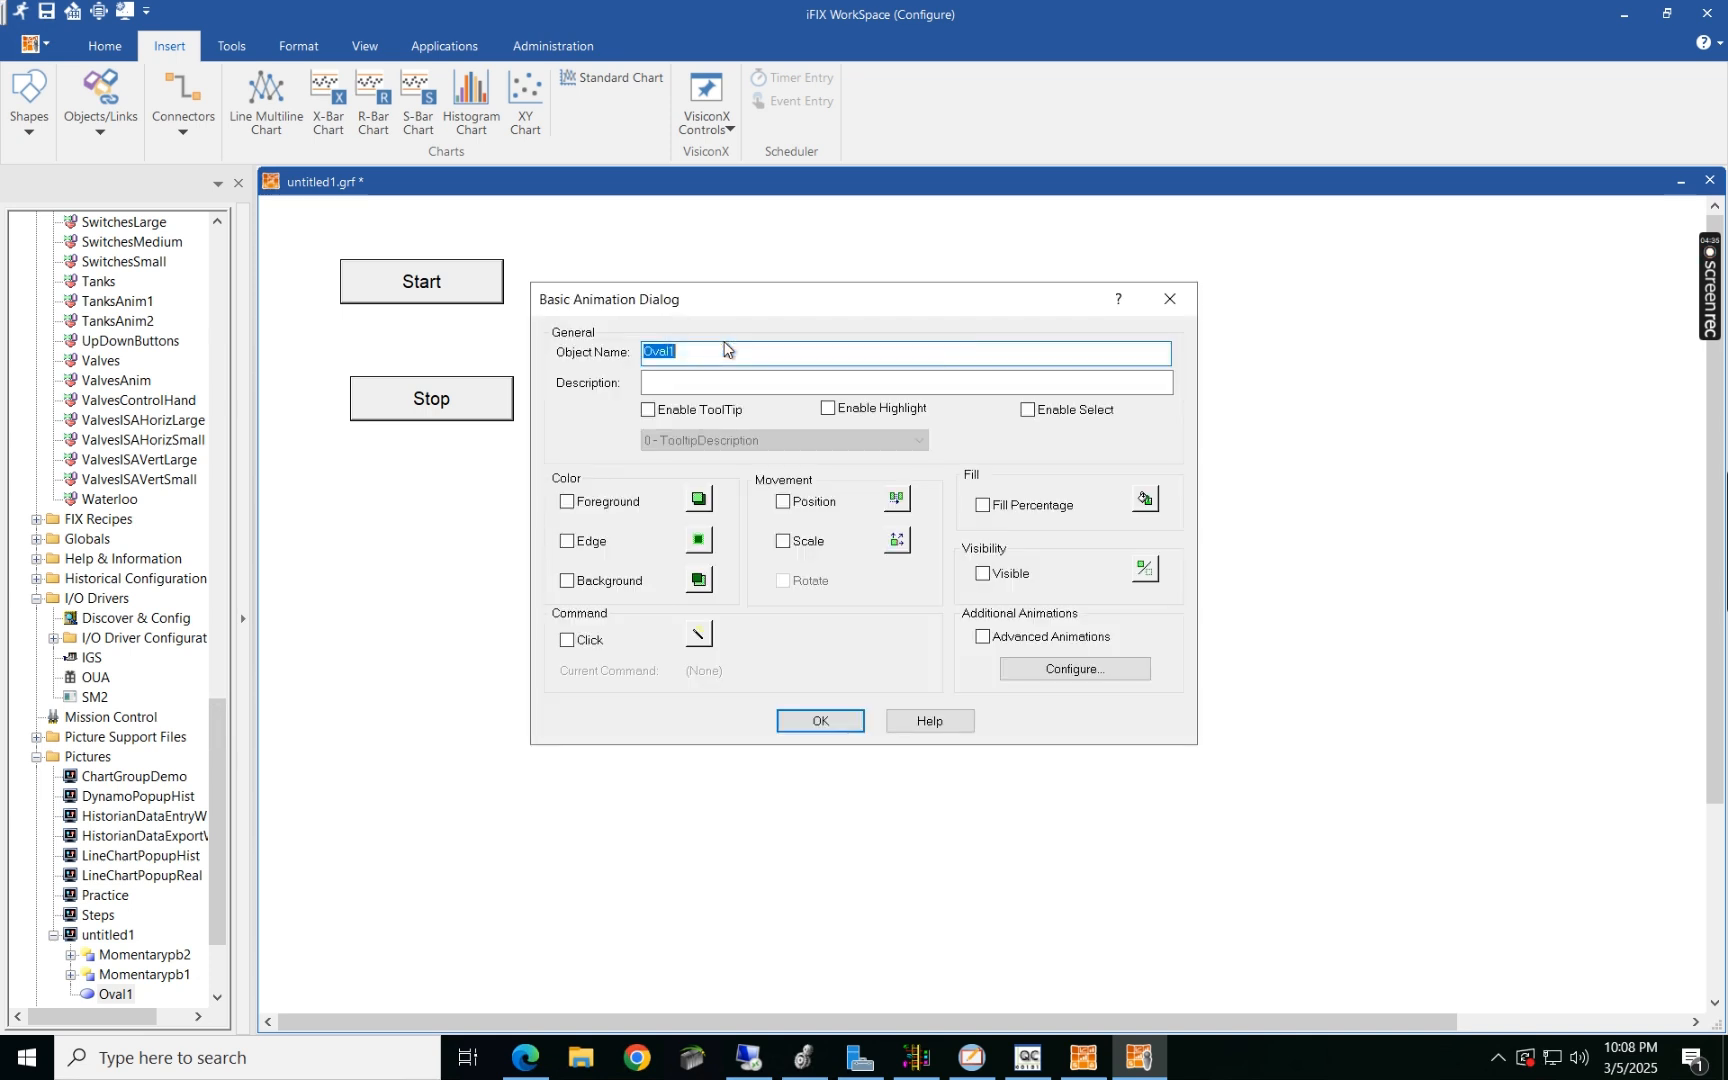
left_click(567, 502)
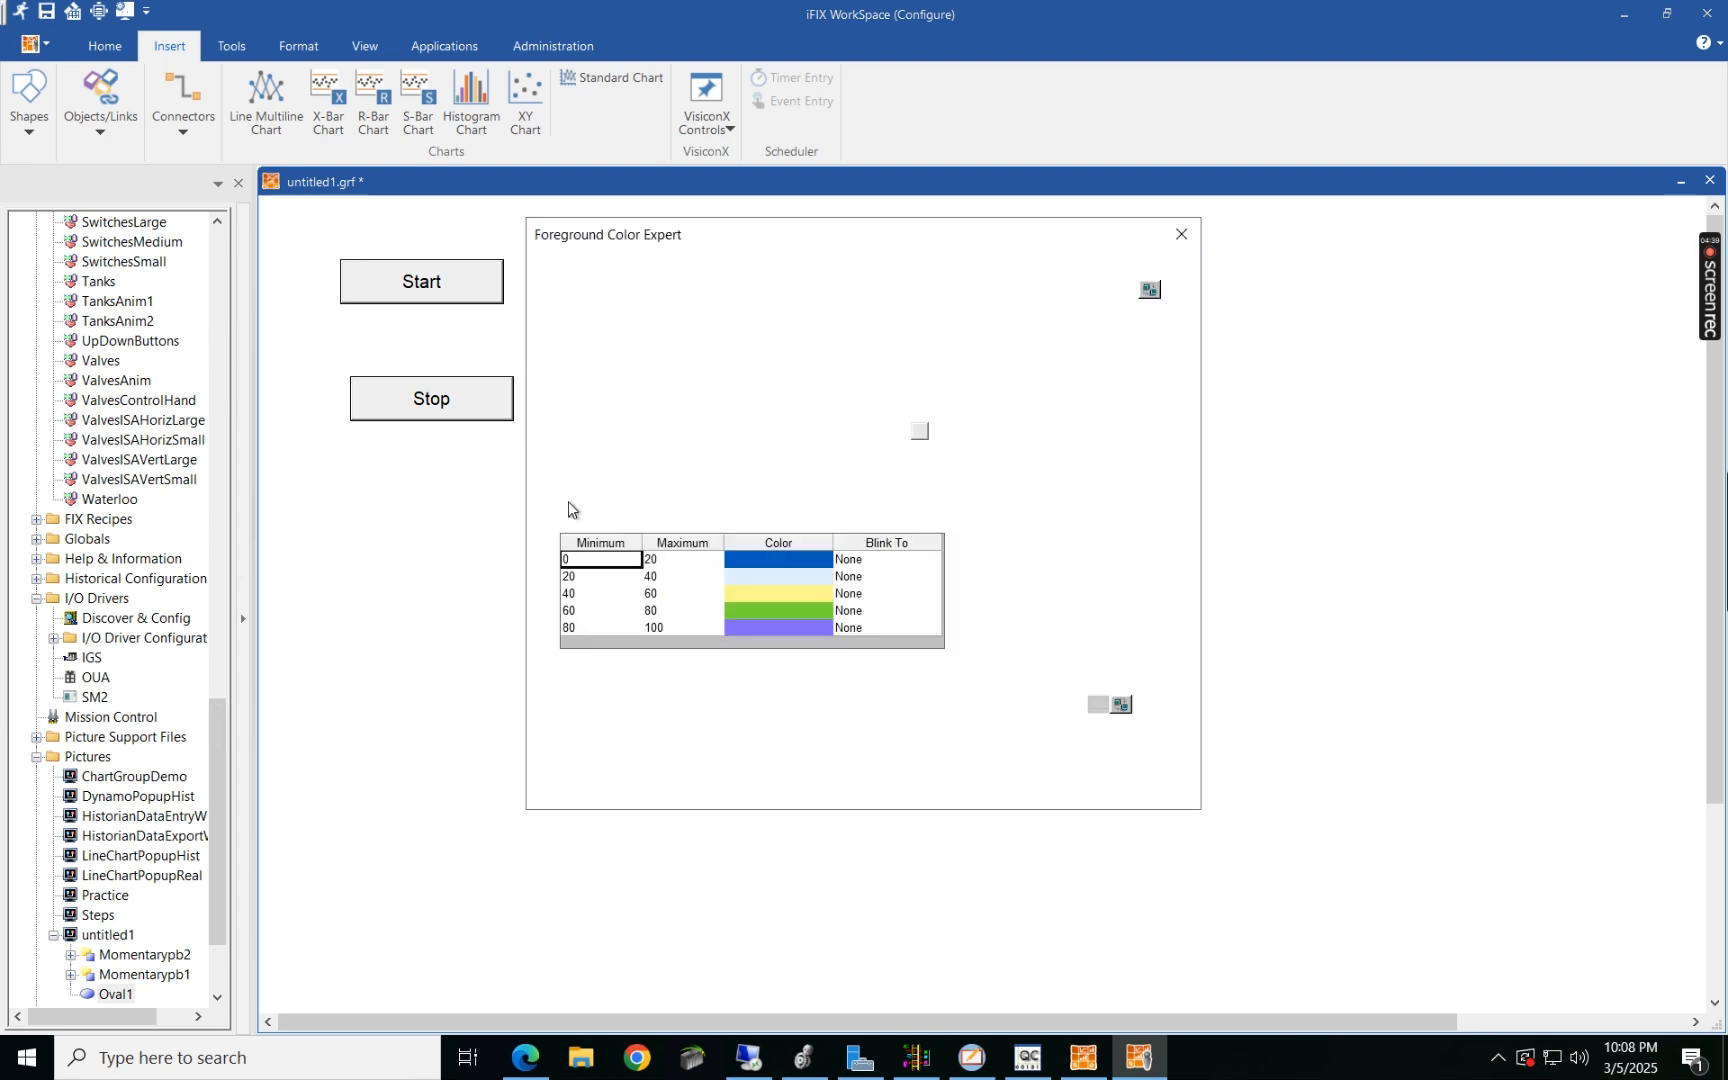
left_click(1126, 290)
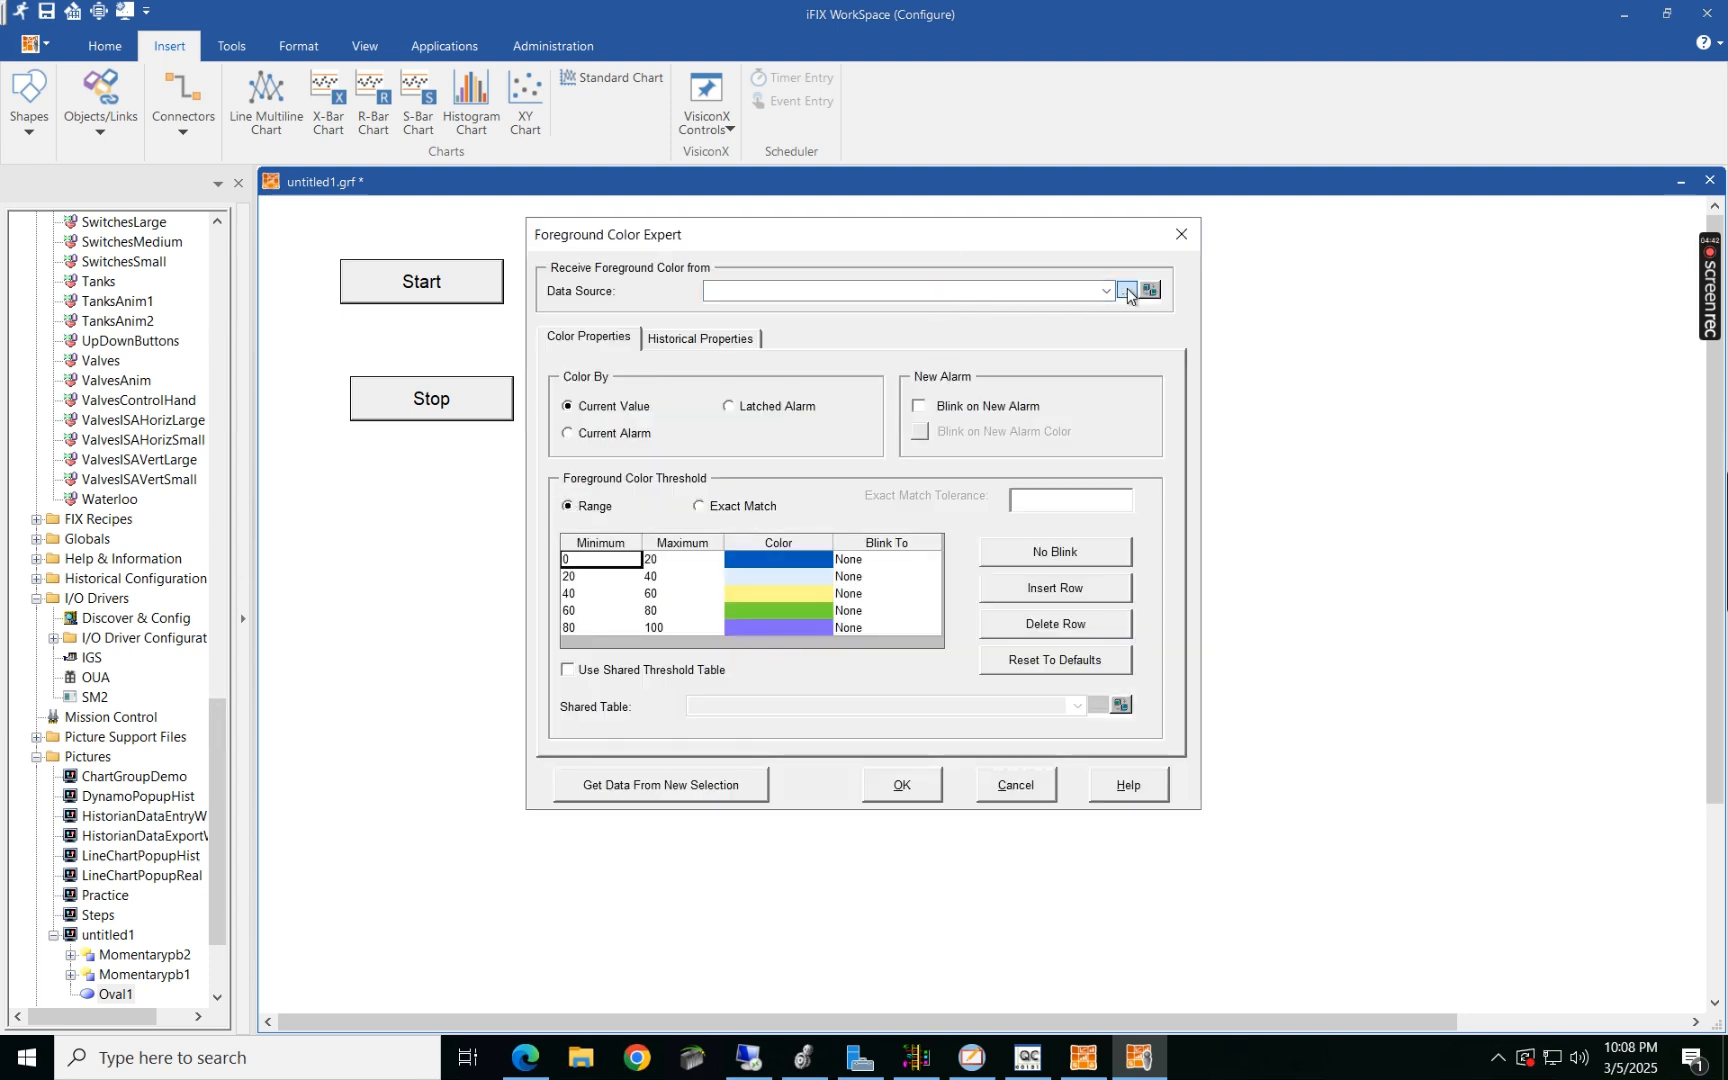
left_click(595, 302)
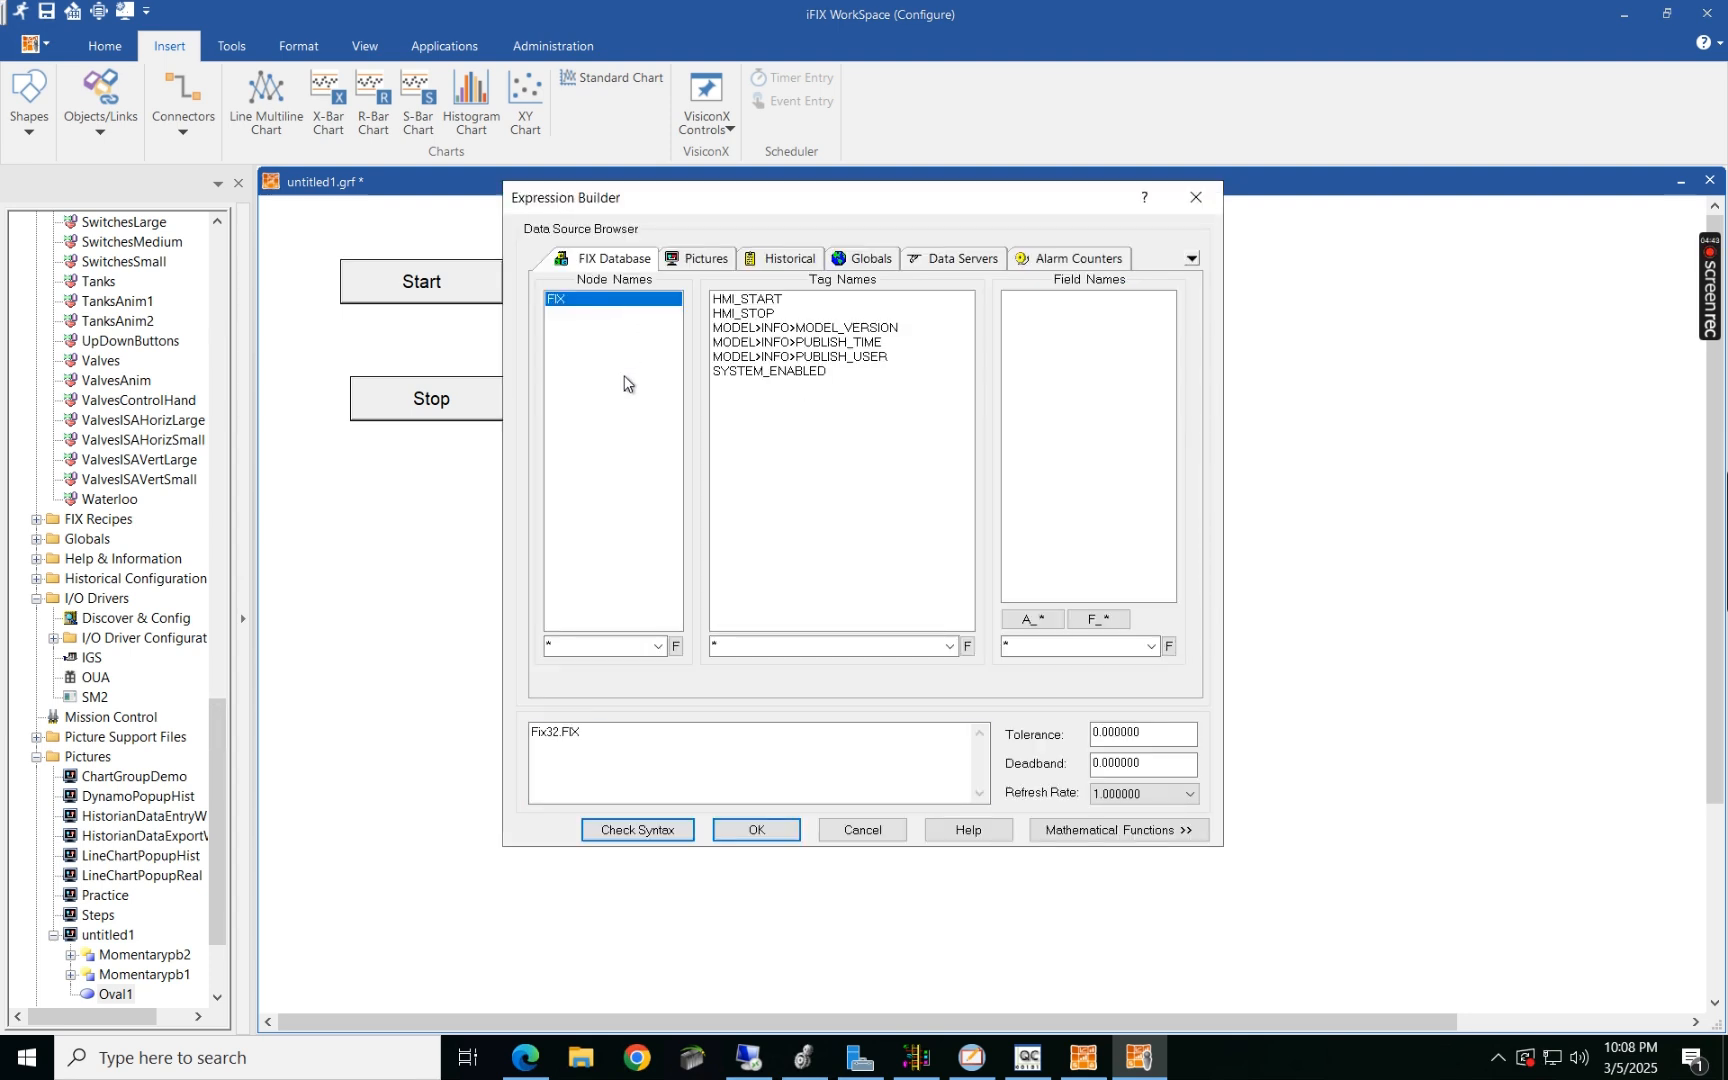
left_click(765, 372)
left_click(757, 830)
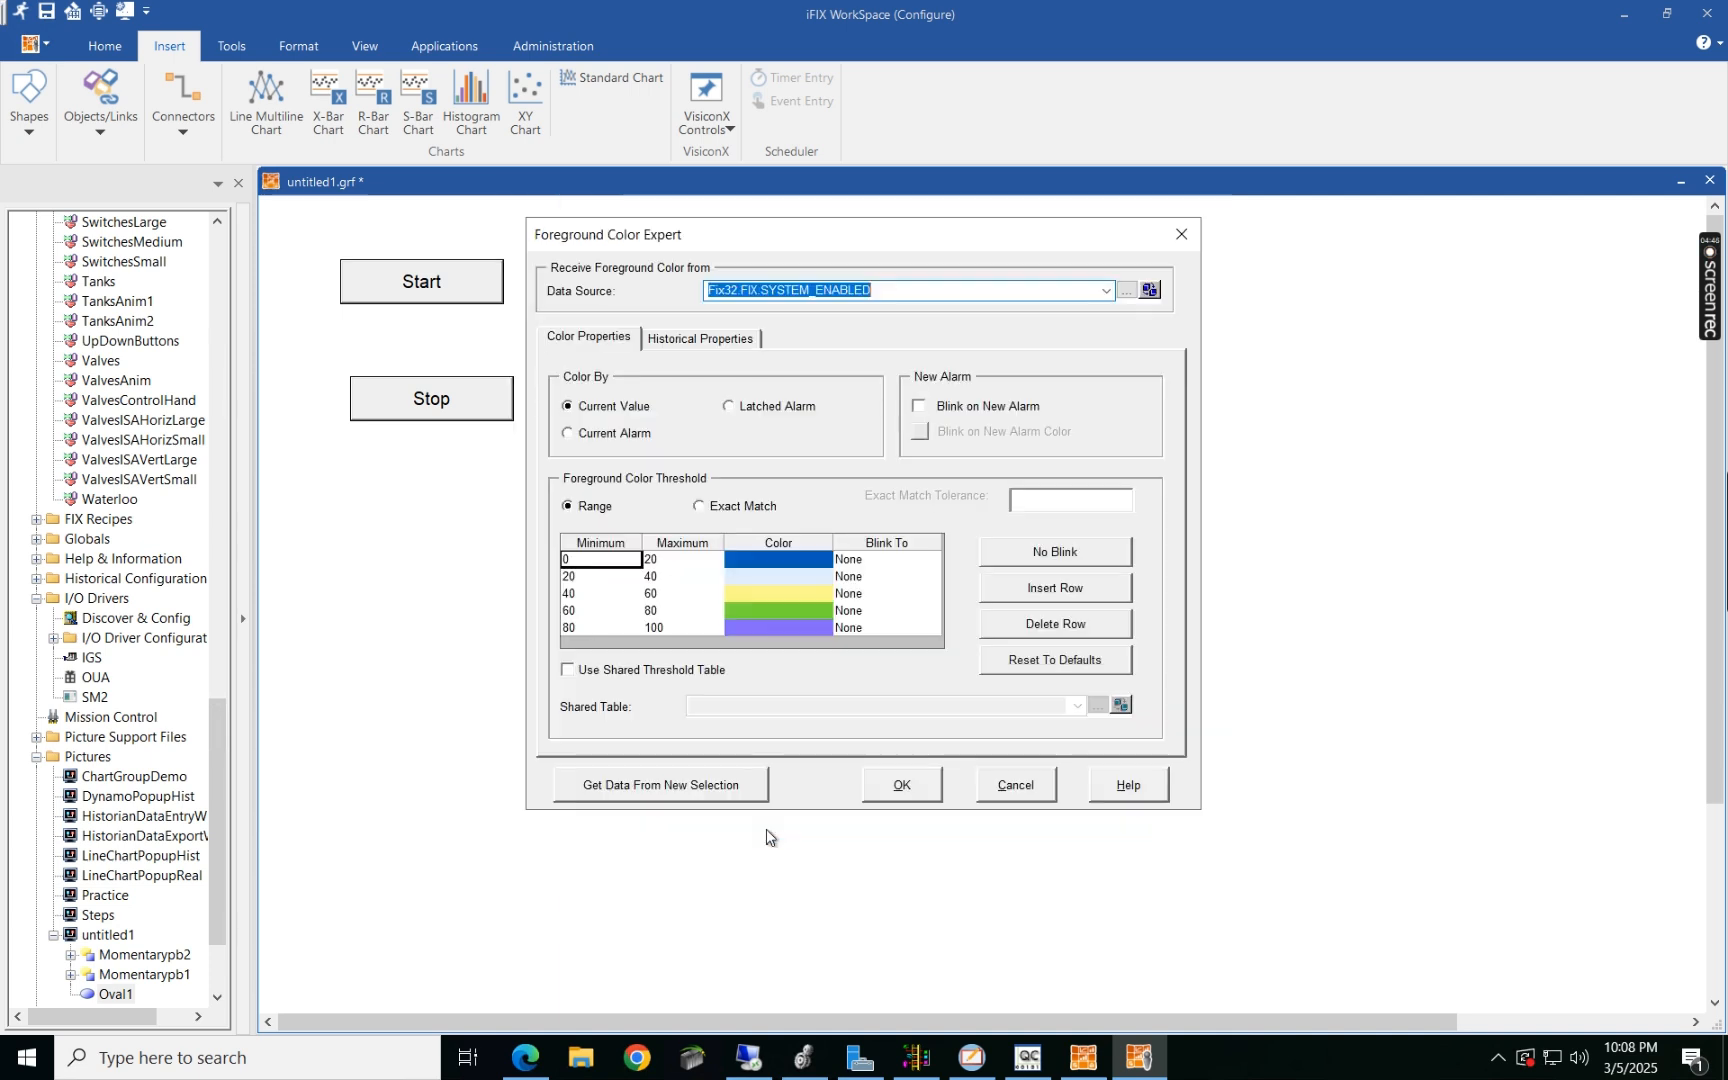
Step: Set the oval's exact-match foreground colors to white for value 0 and green for value 1, and accept the animation
left_click(568, 670)
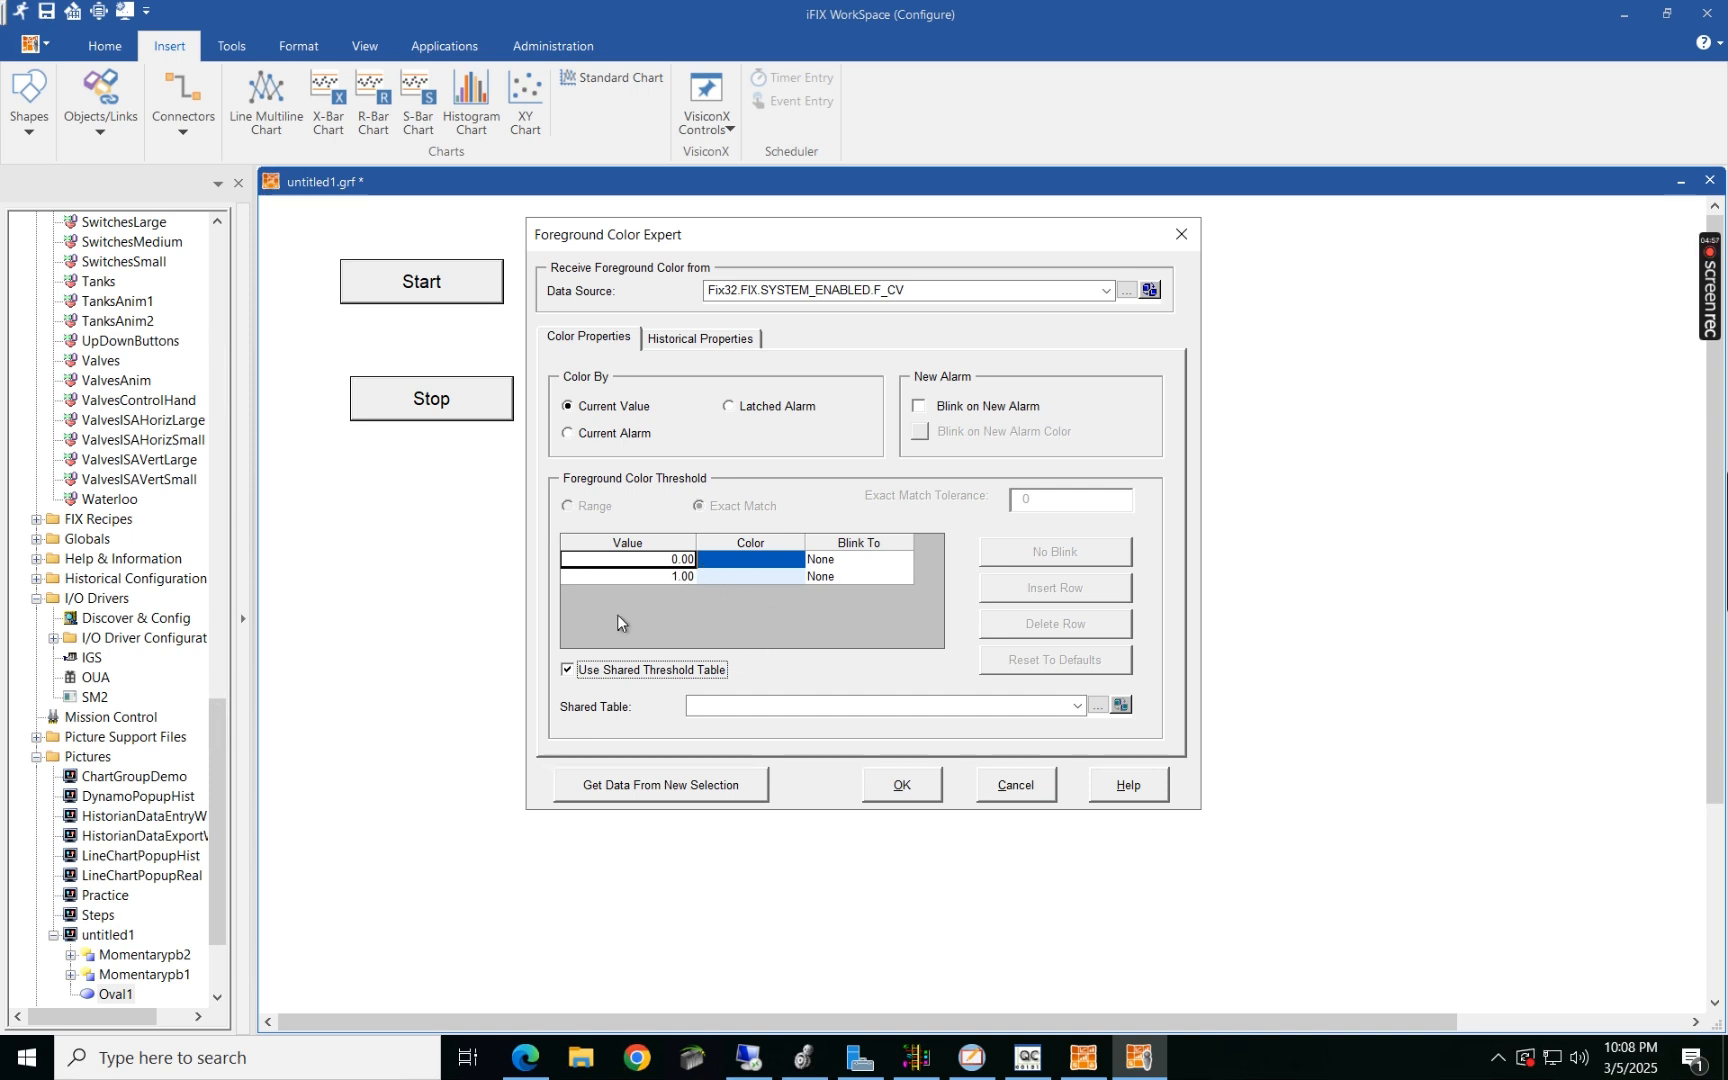
left_click(568, 670)
left_click(759, 563)
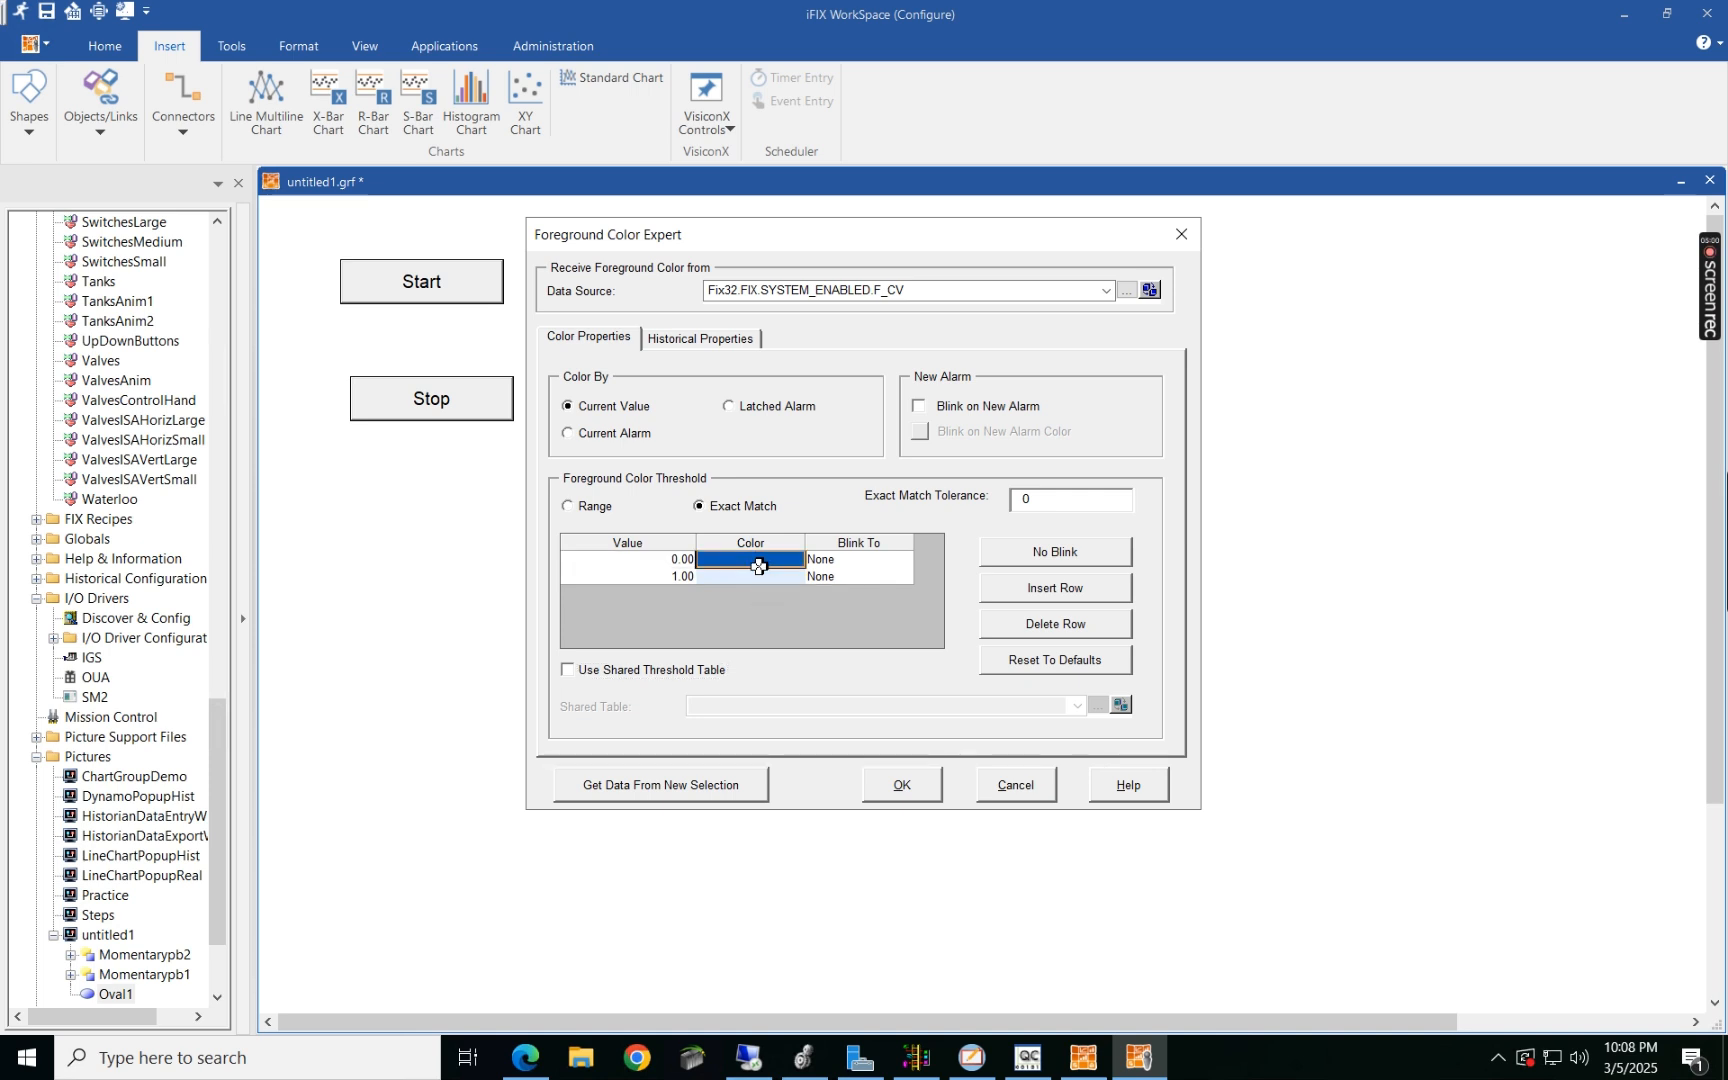
double_click(759, 566)
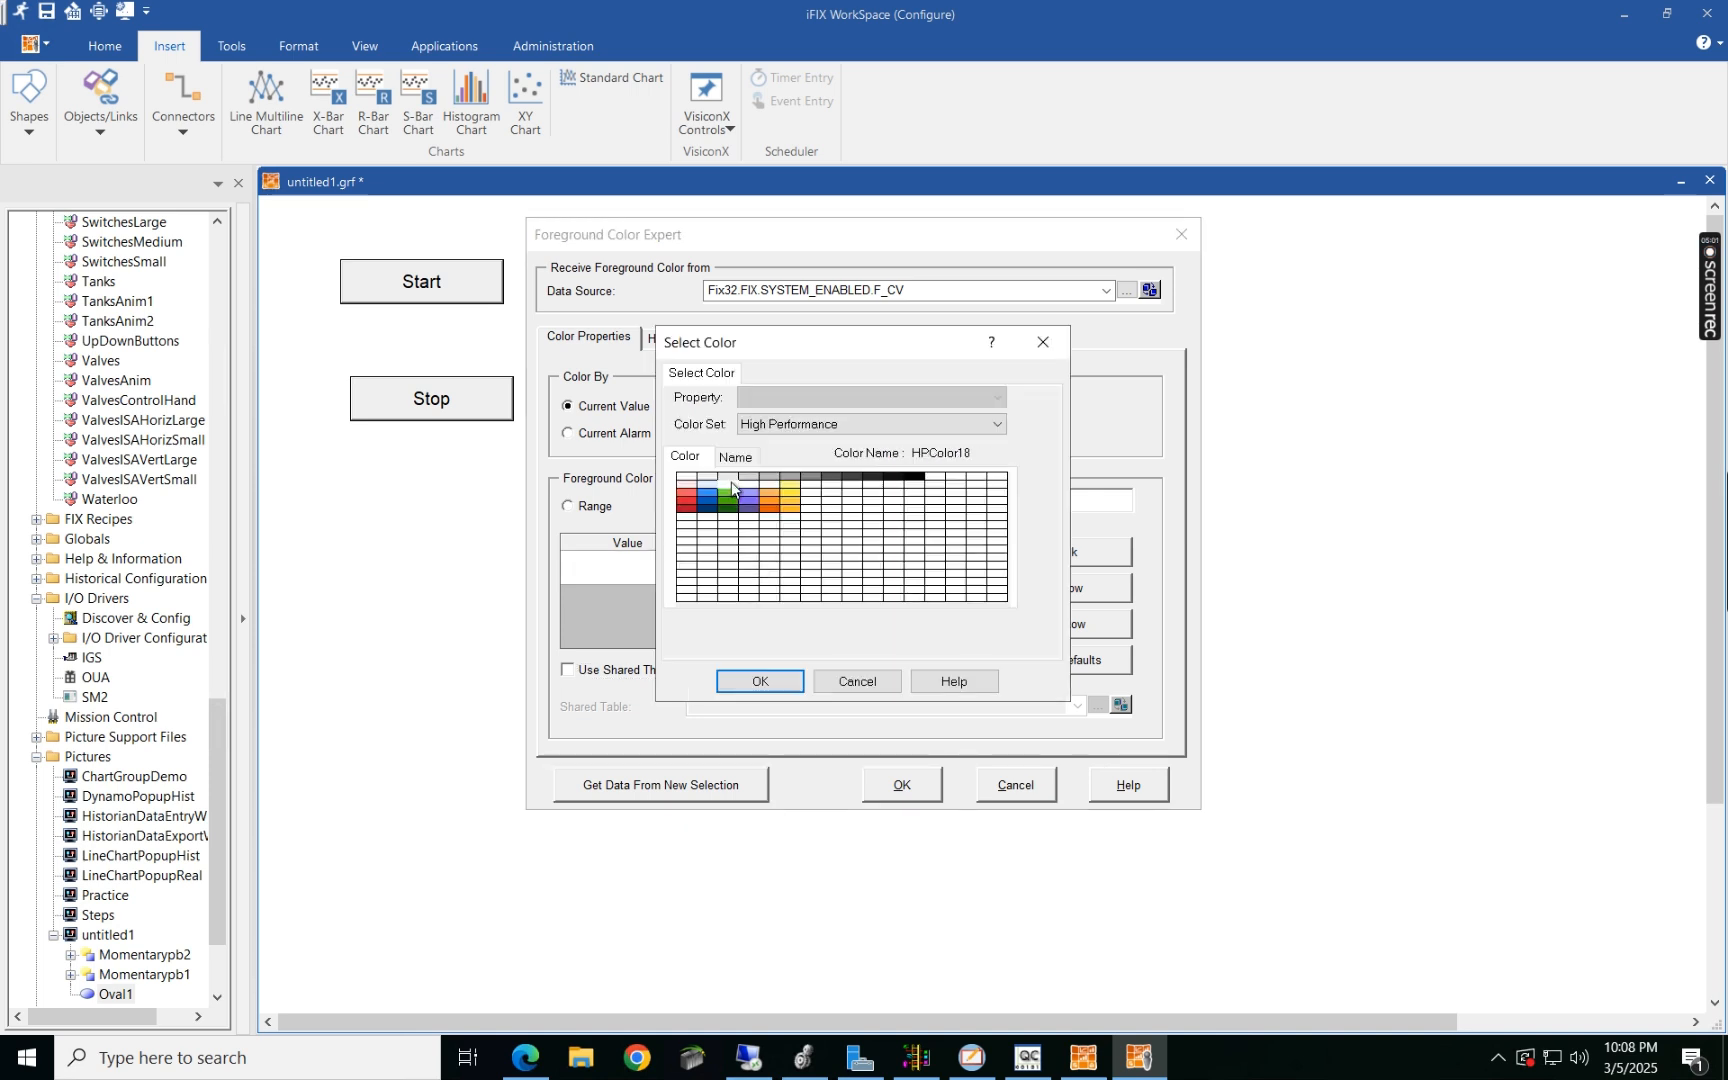
left_click(757, 682)
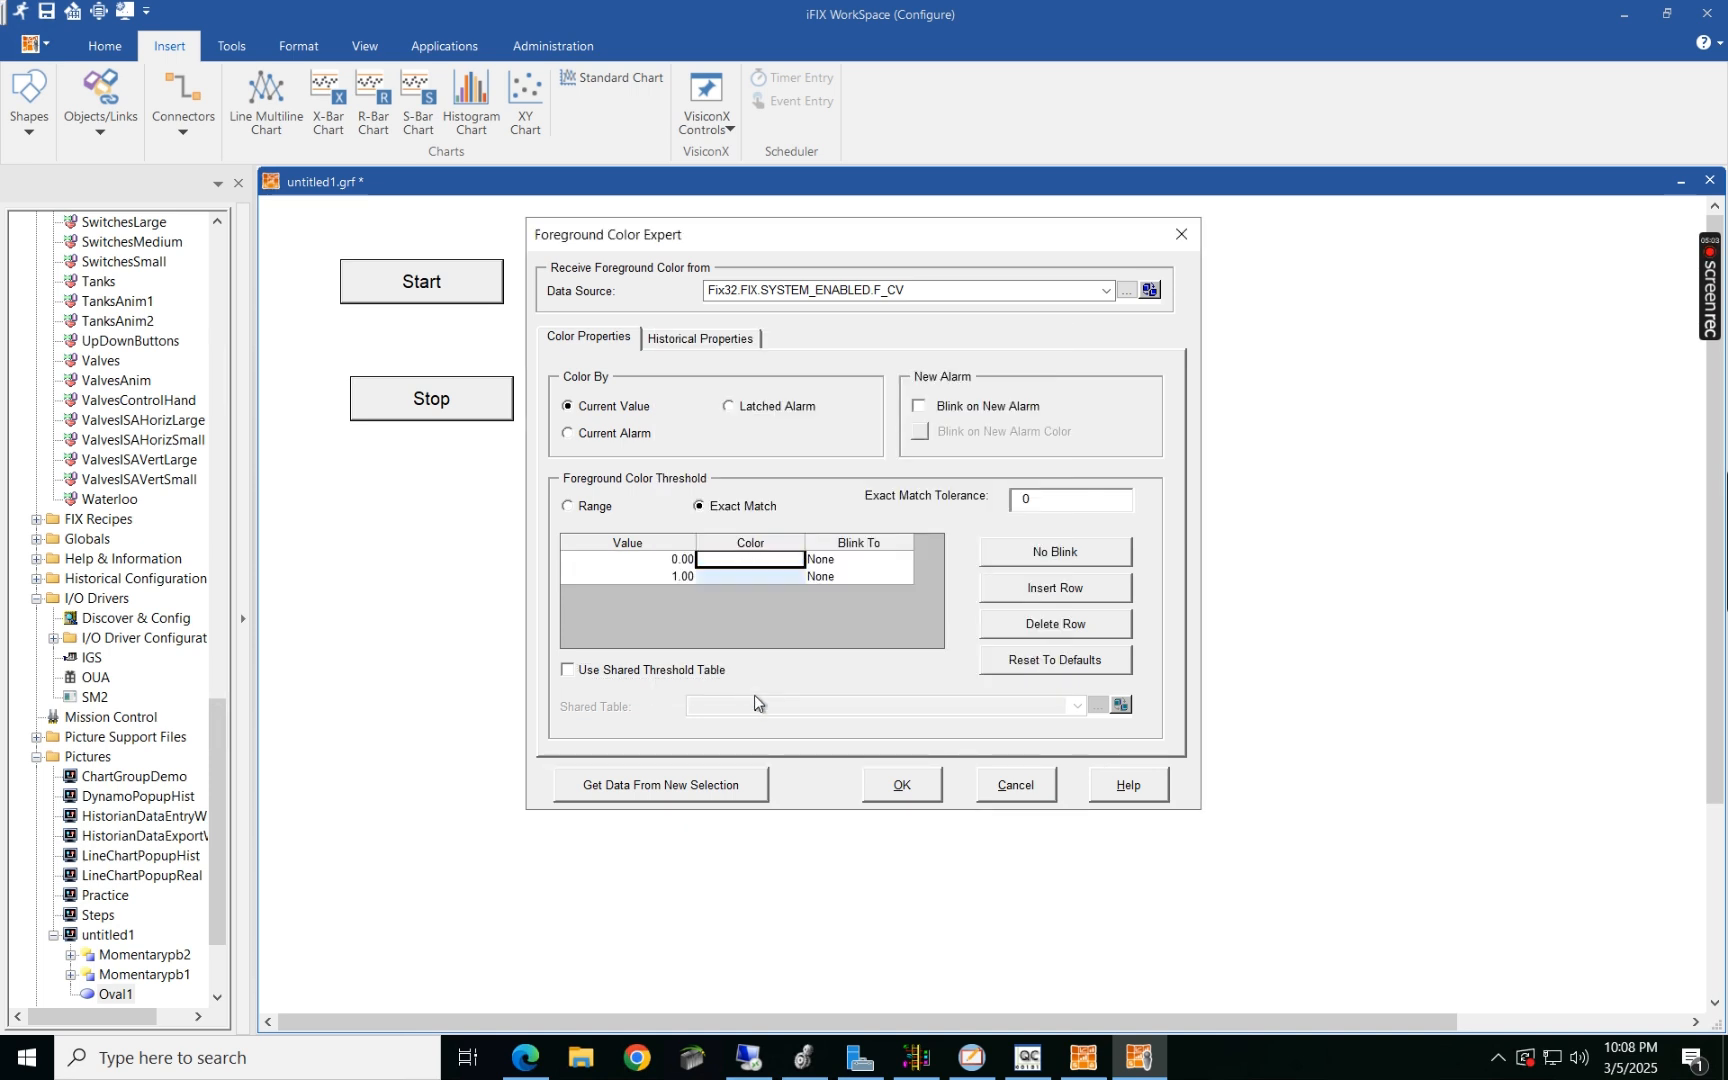
double_click(750, 576)
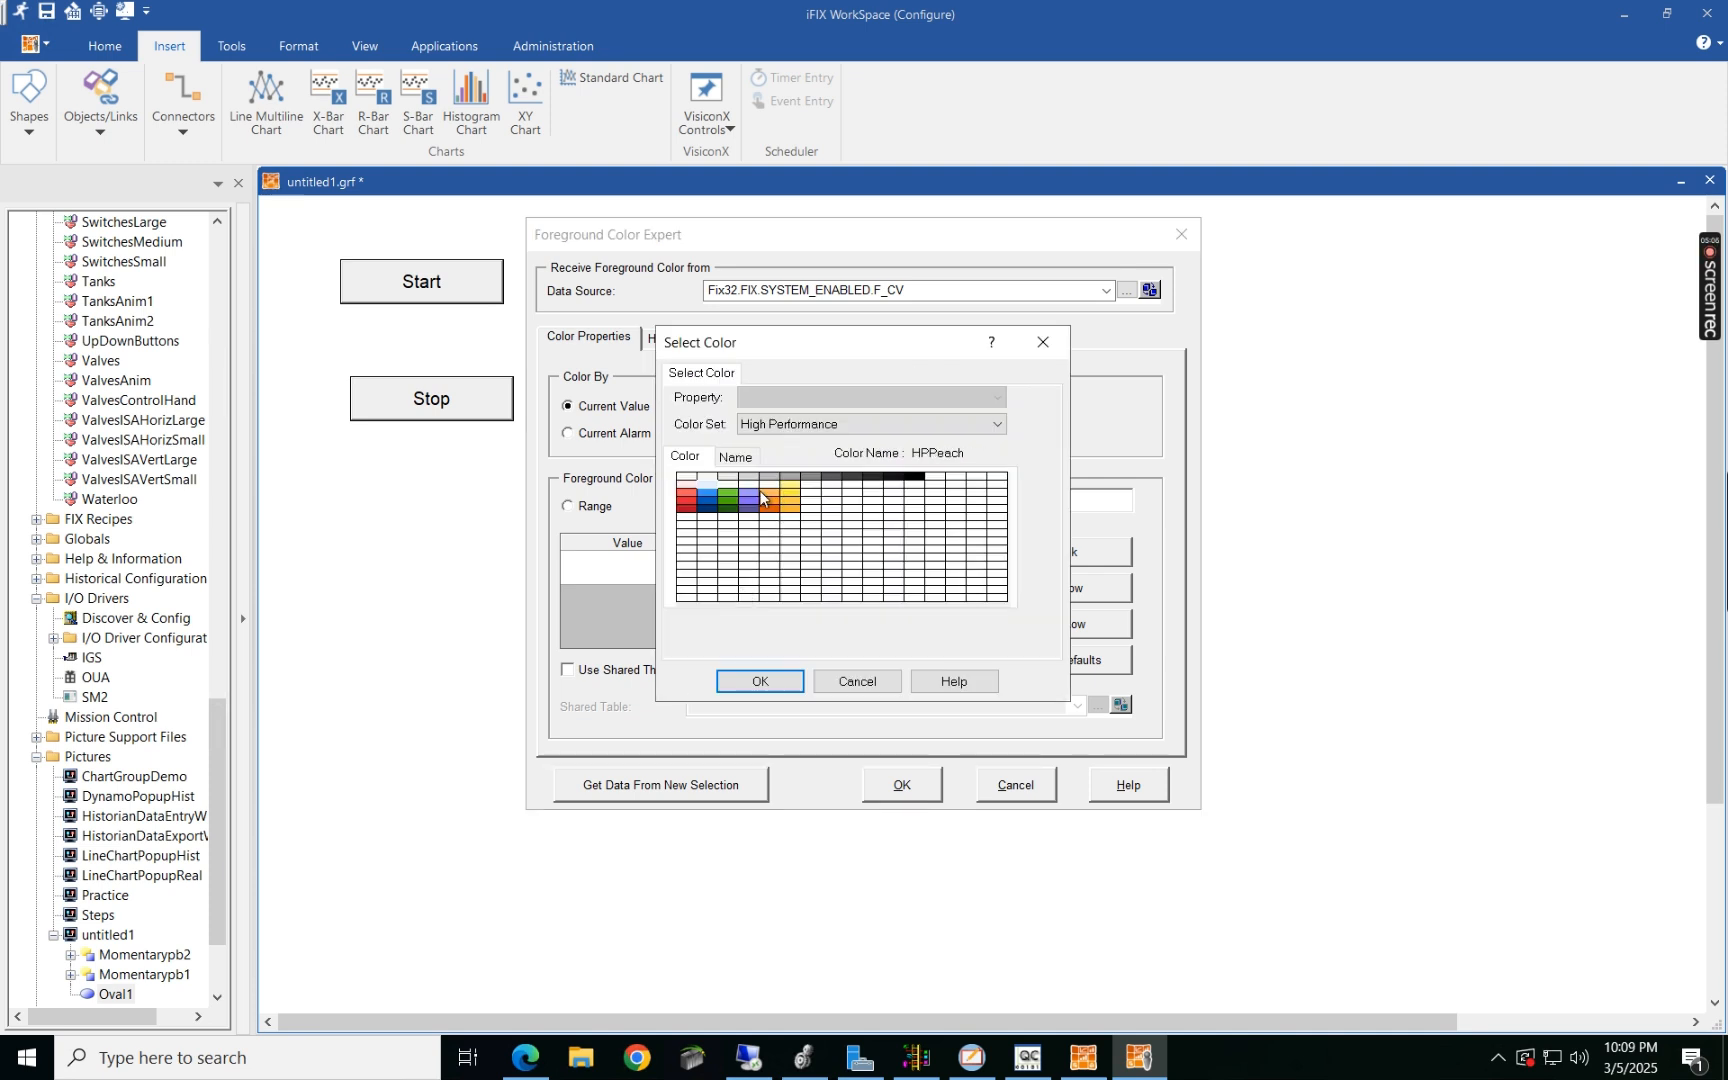
left_click(729, 497)
left_click(766, 681)
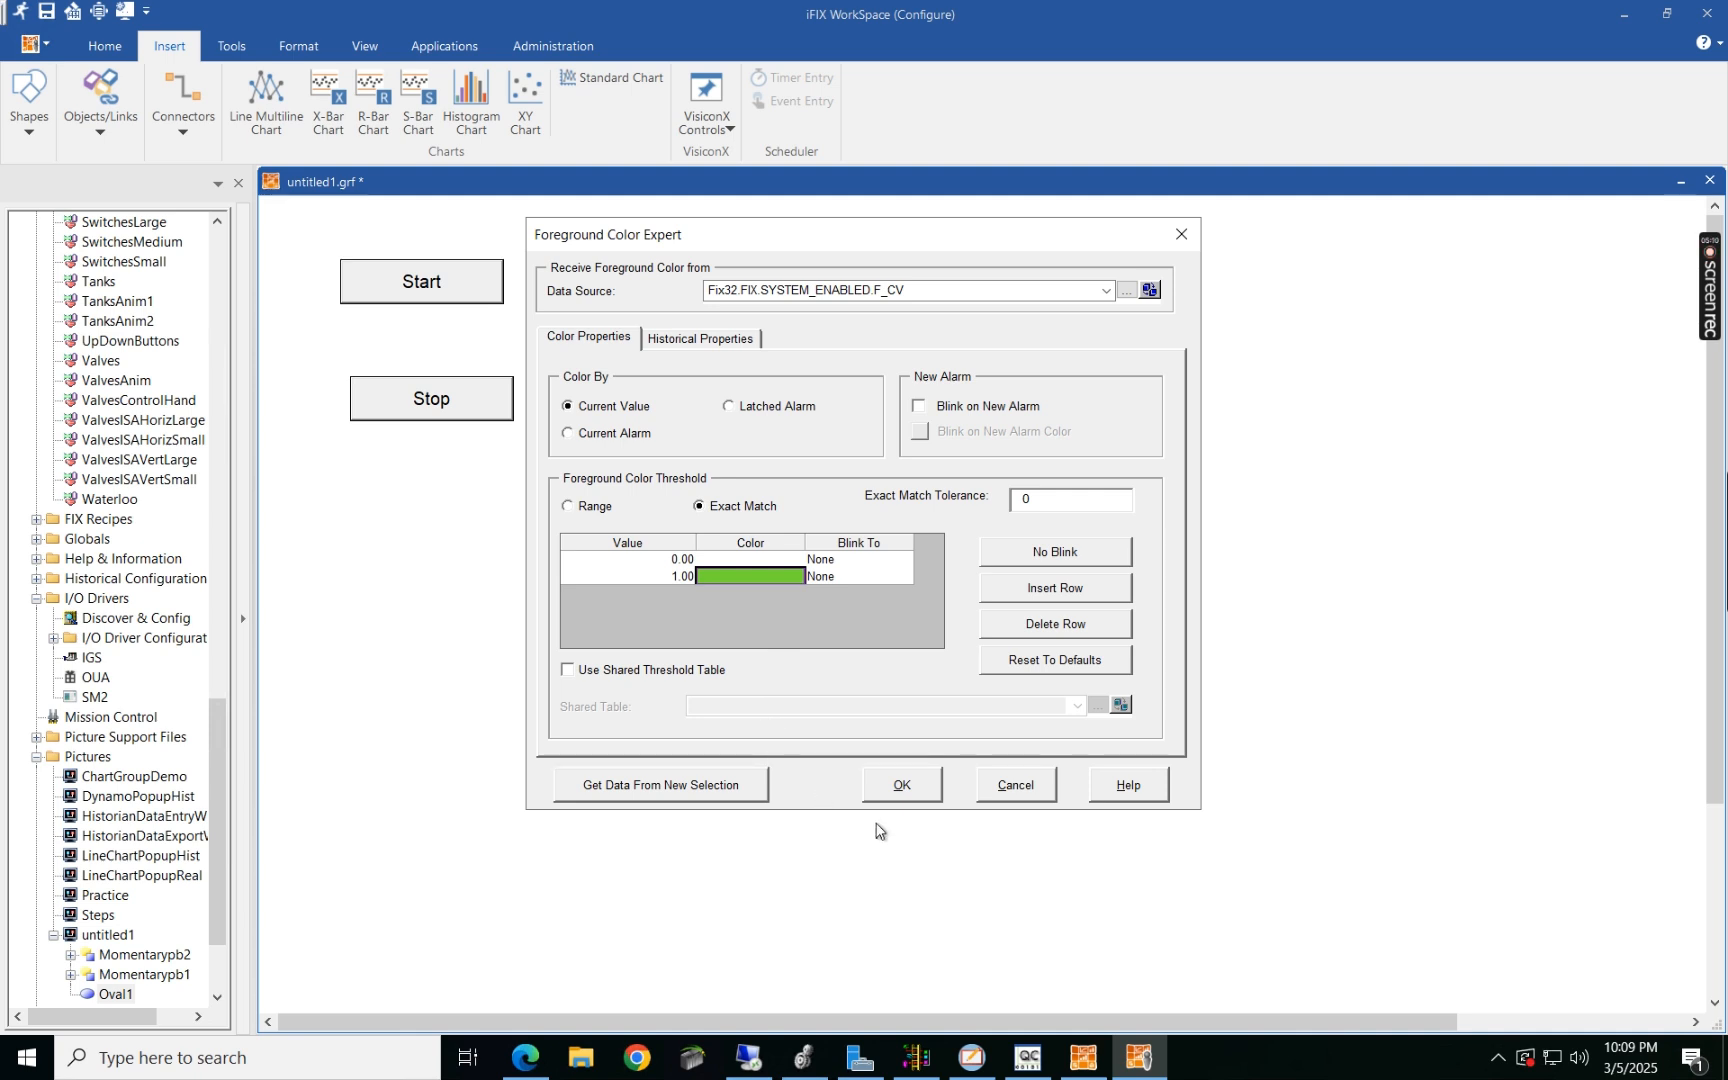
left_click(903, 793)
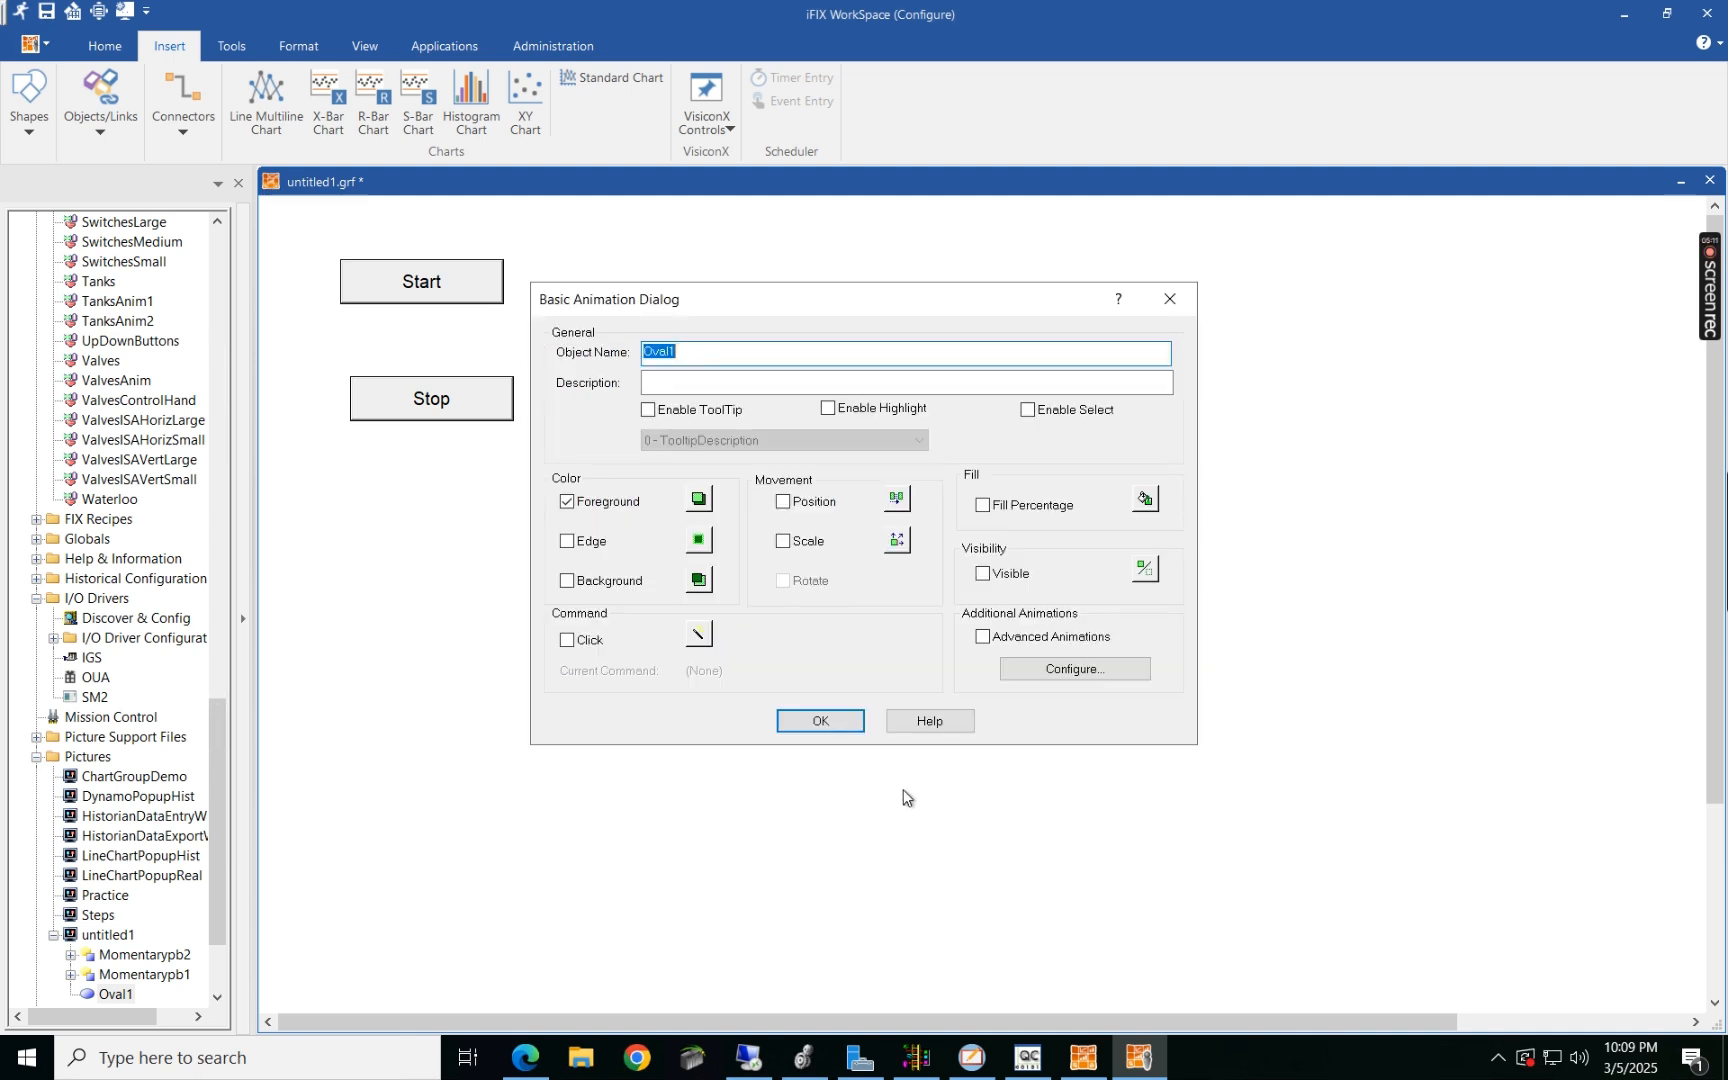
left_click(836, 728)
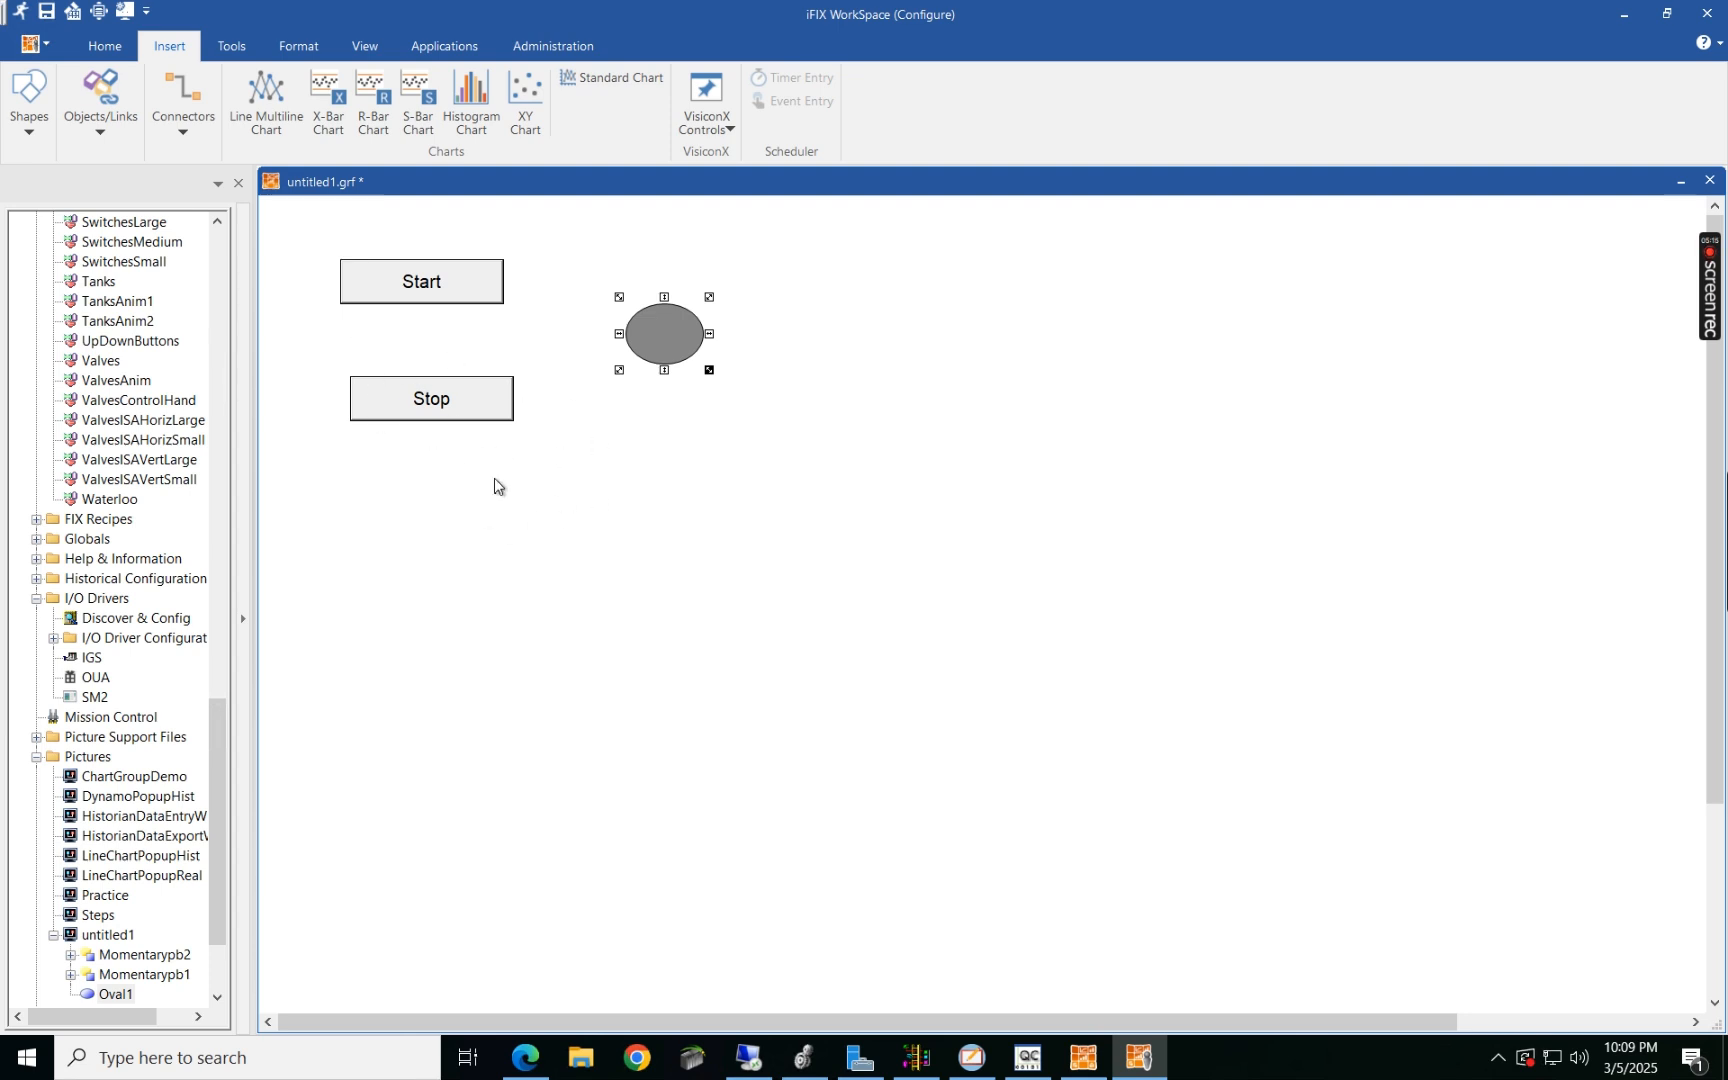
Step: Switch the picture to run mode, test the Start, Stop and again Start buttons, and return to configure mode
left_click(105, 47)
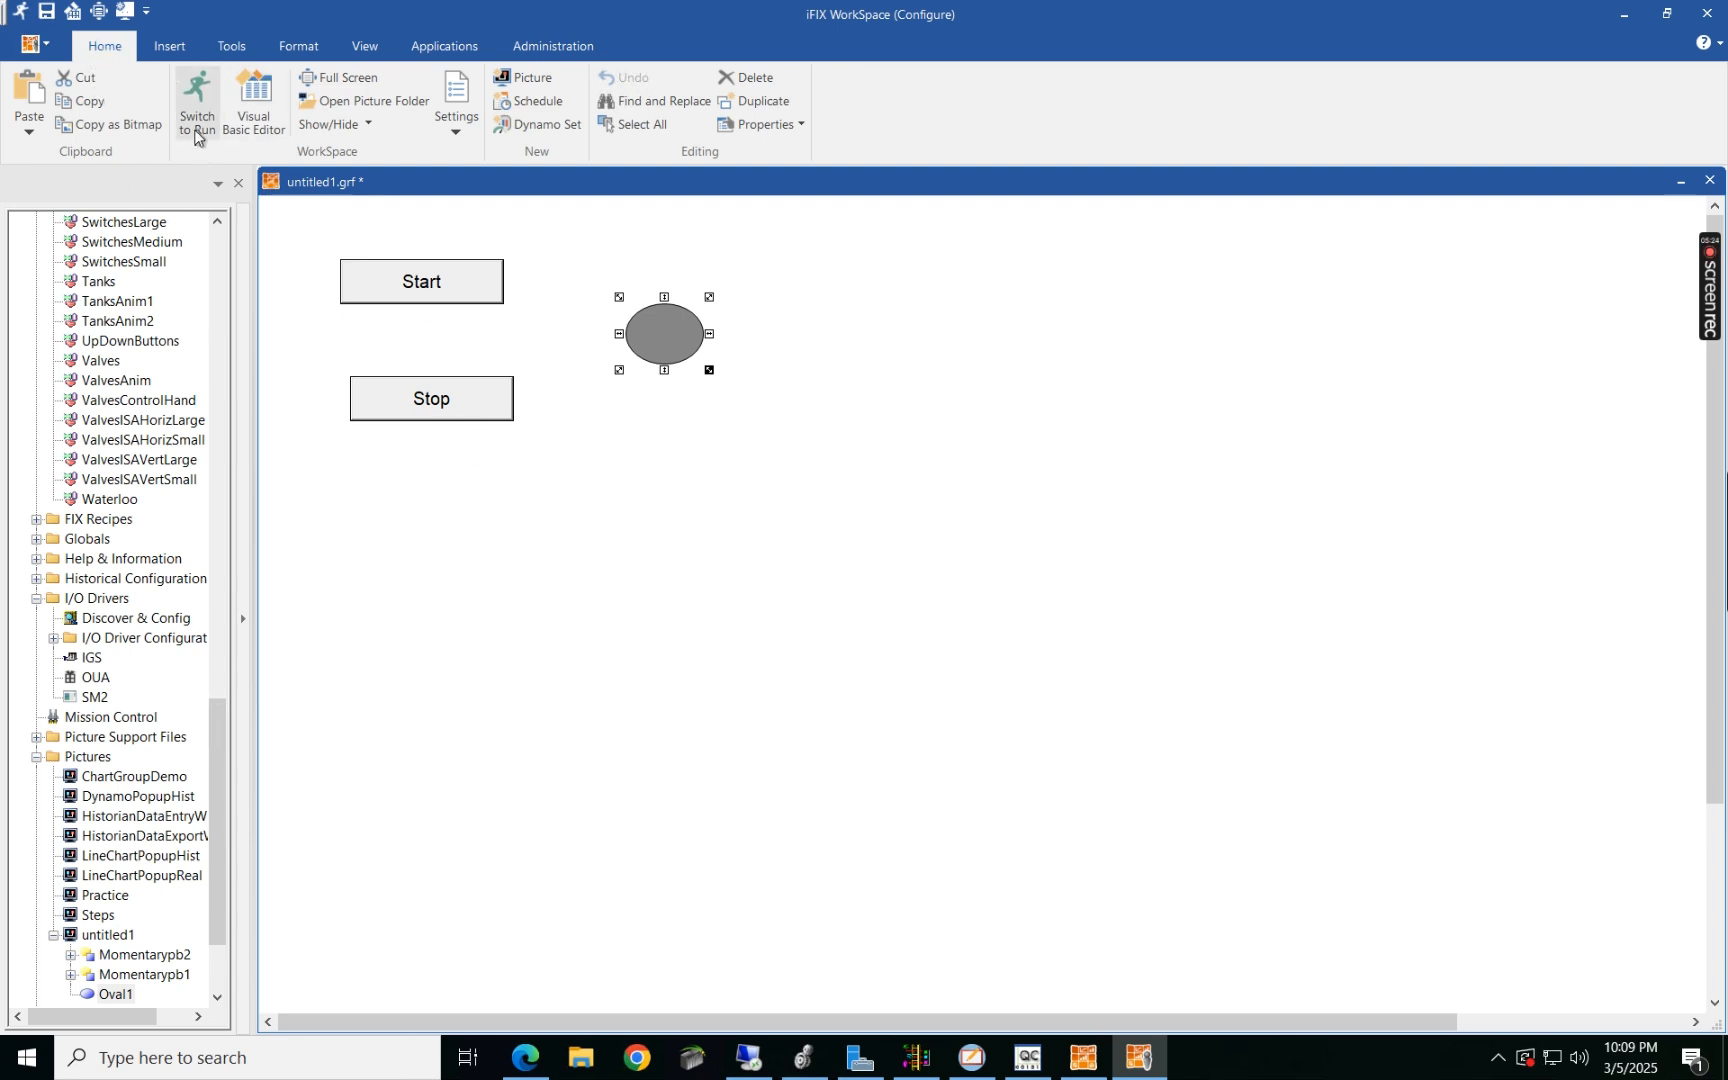
left_click(21, 12)
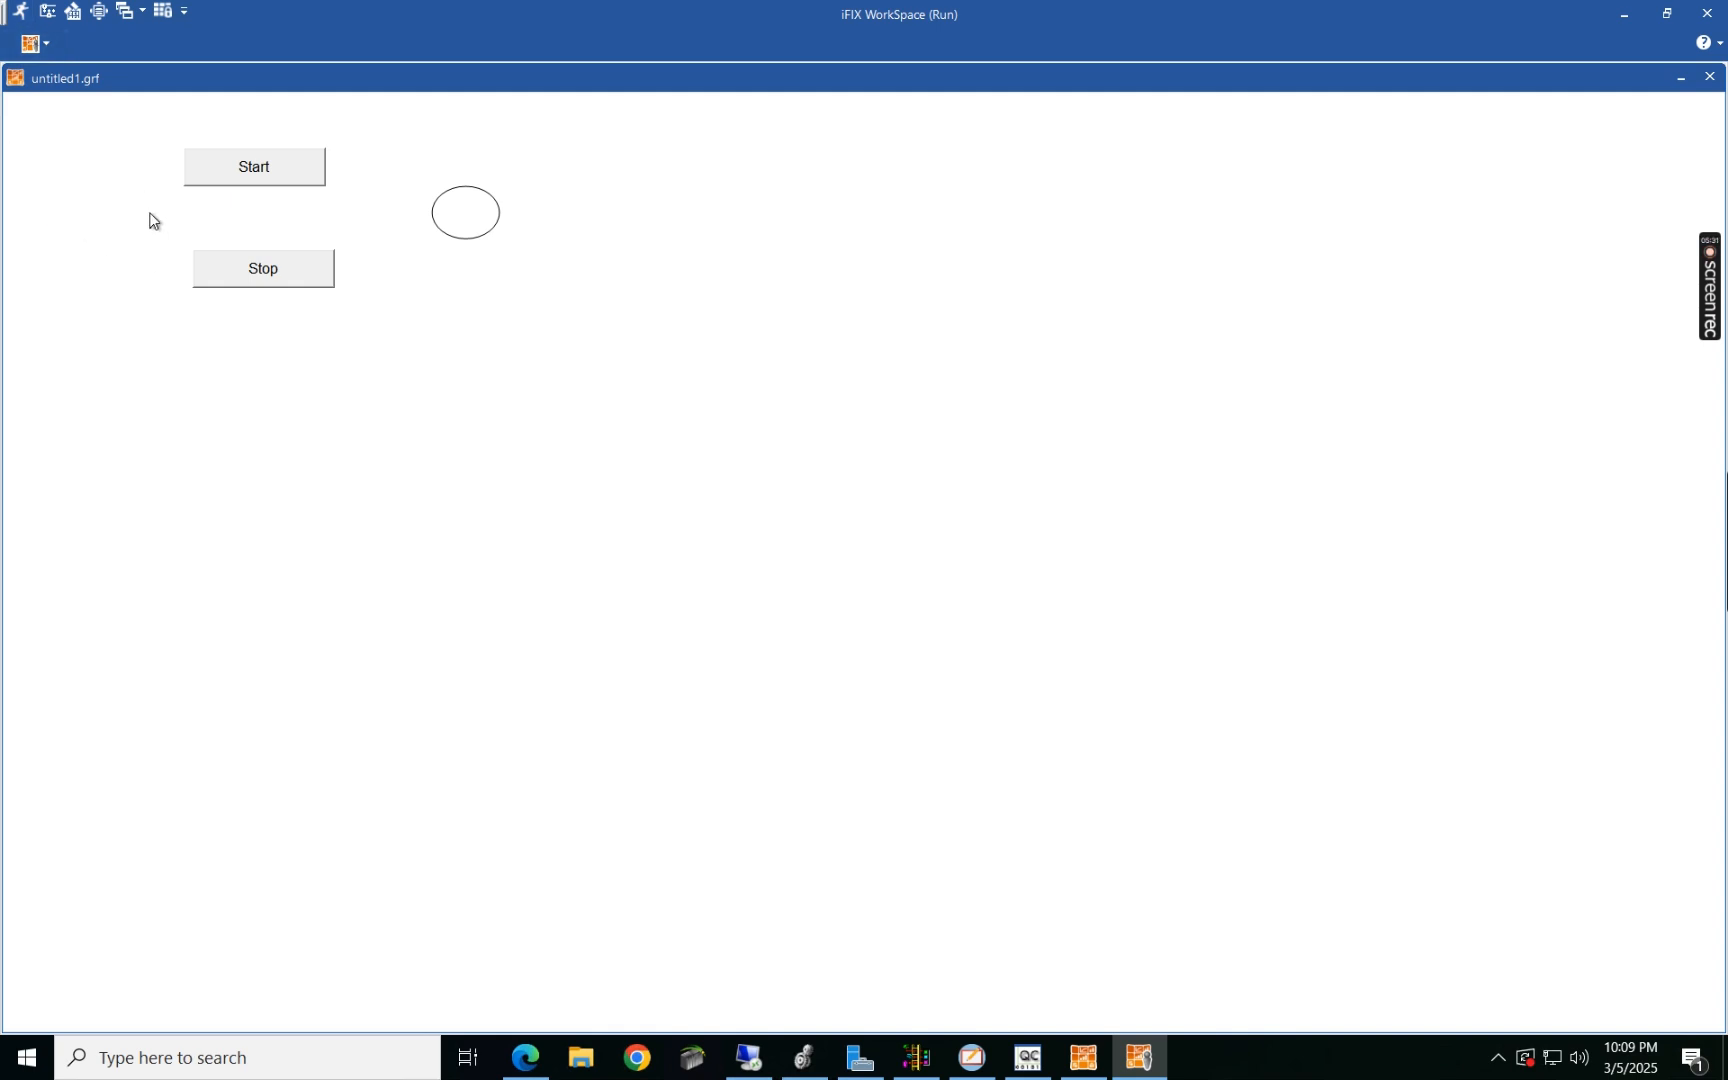
left_click(278, 176)
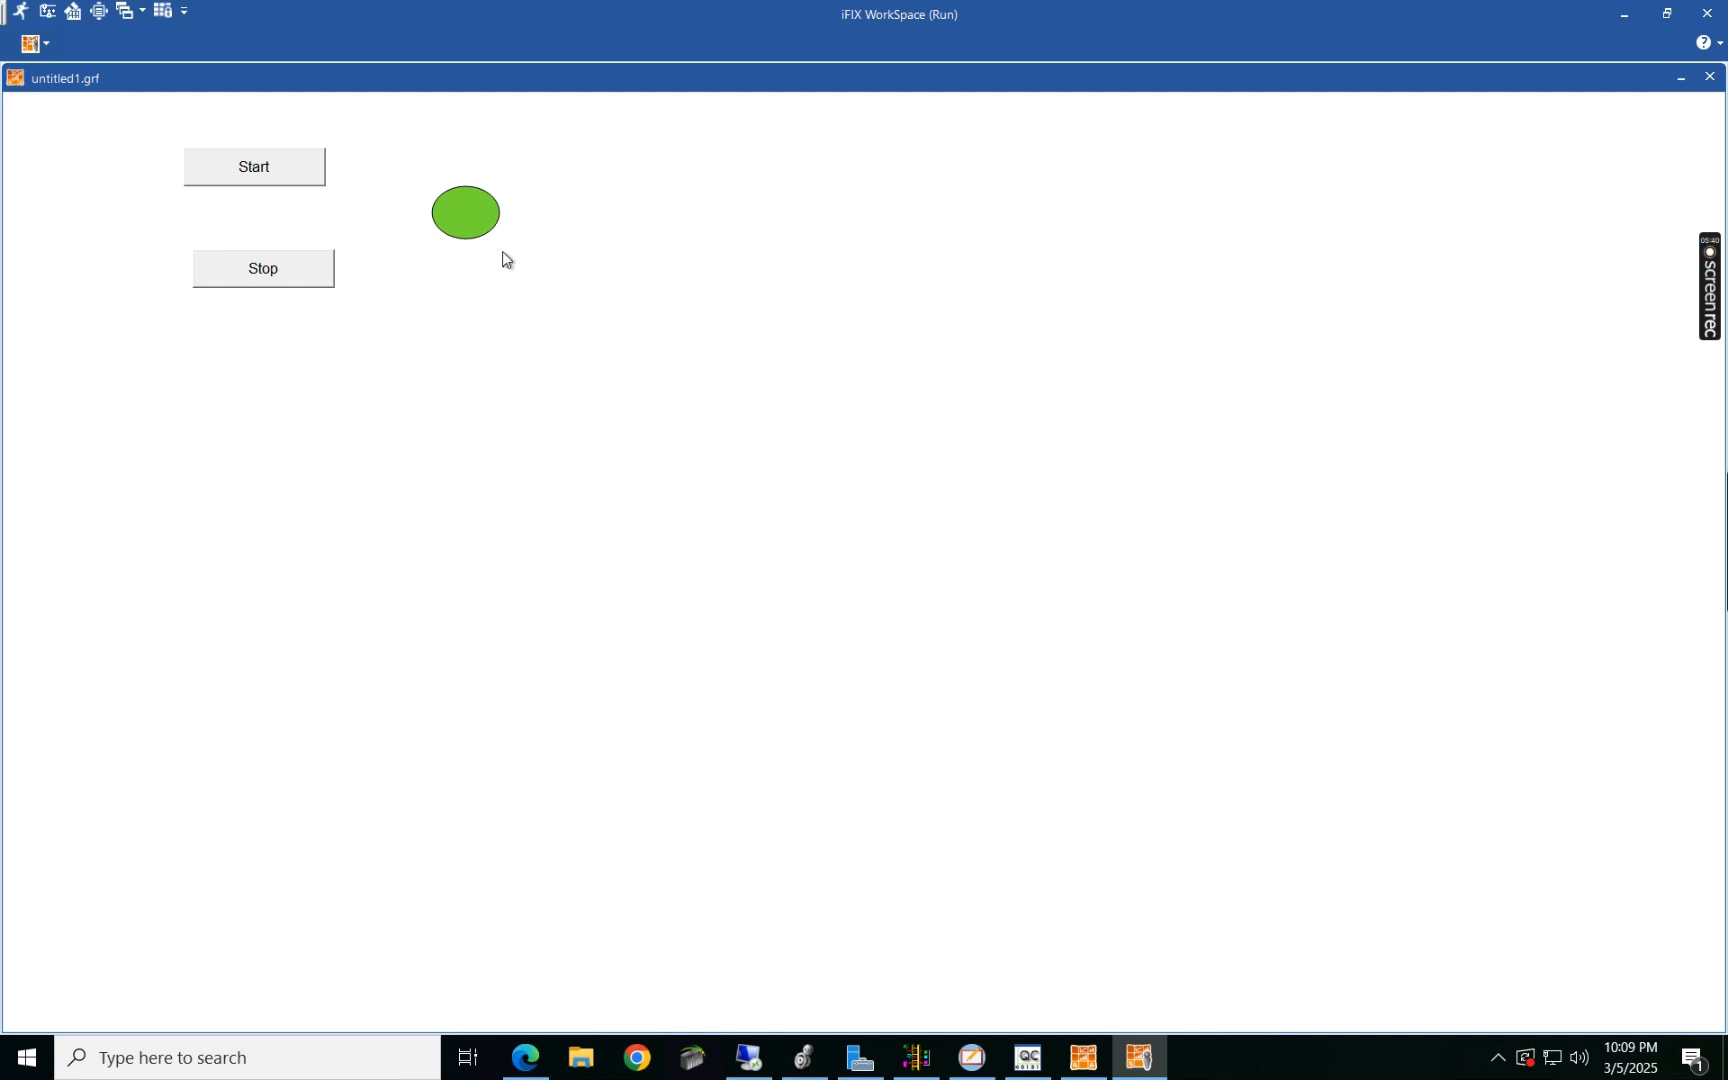
left_click(320, 278)
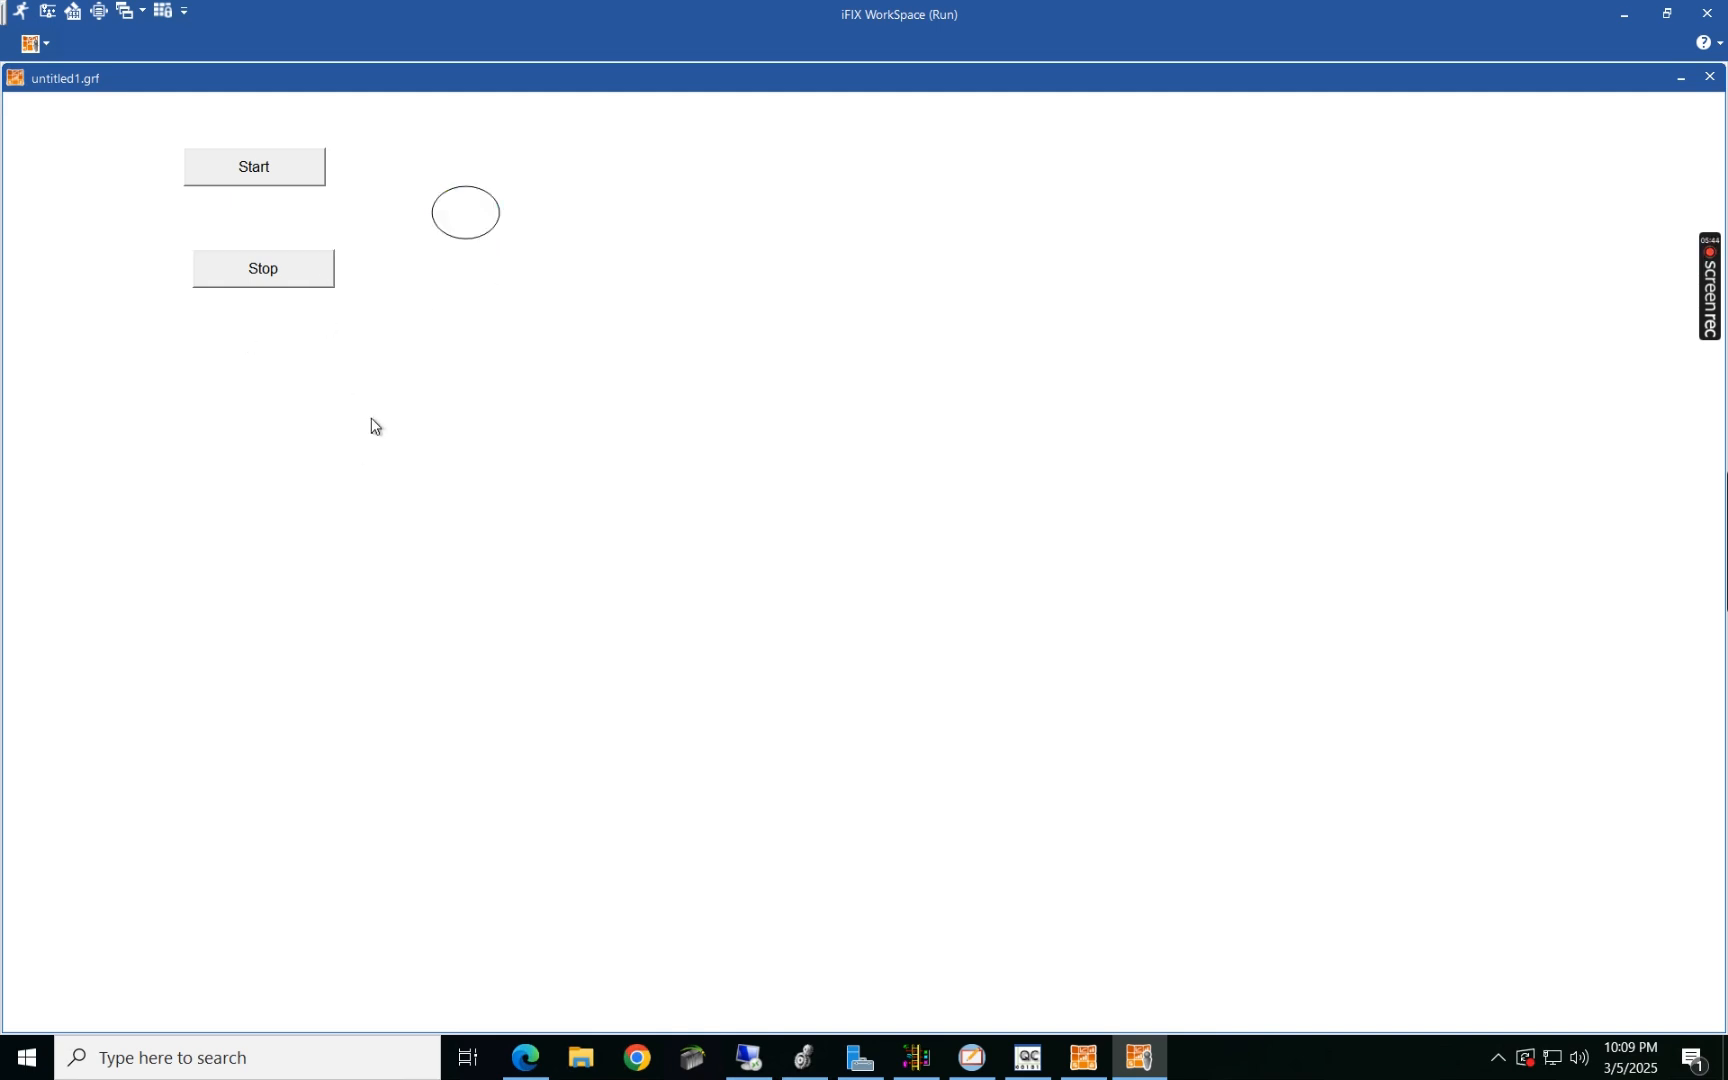
left_click(259, 167)
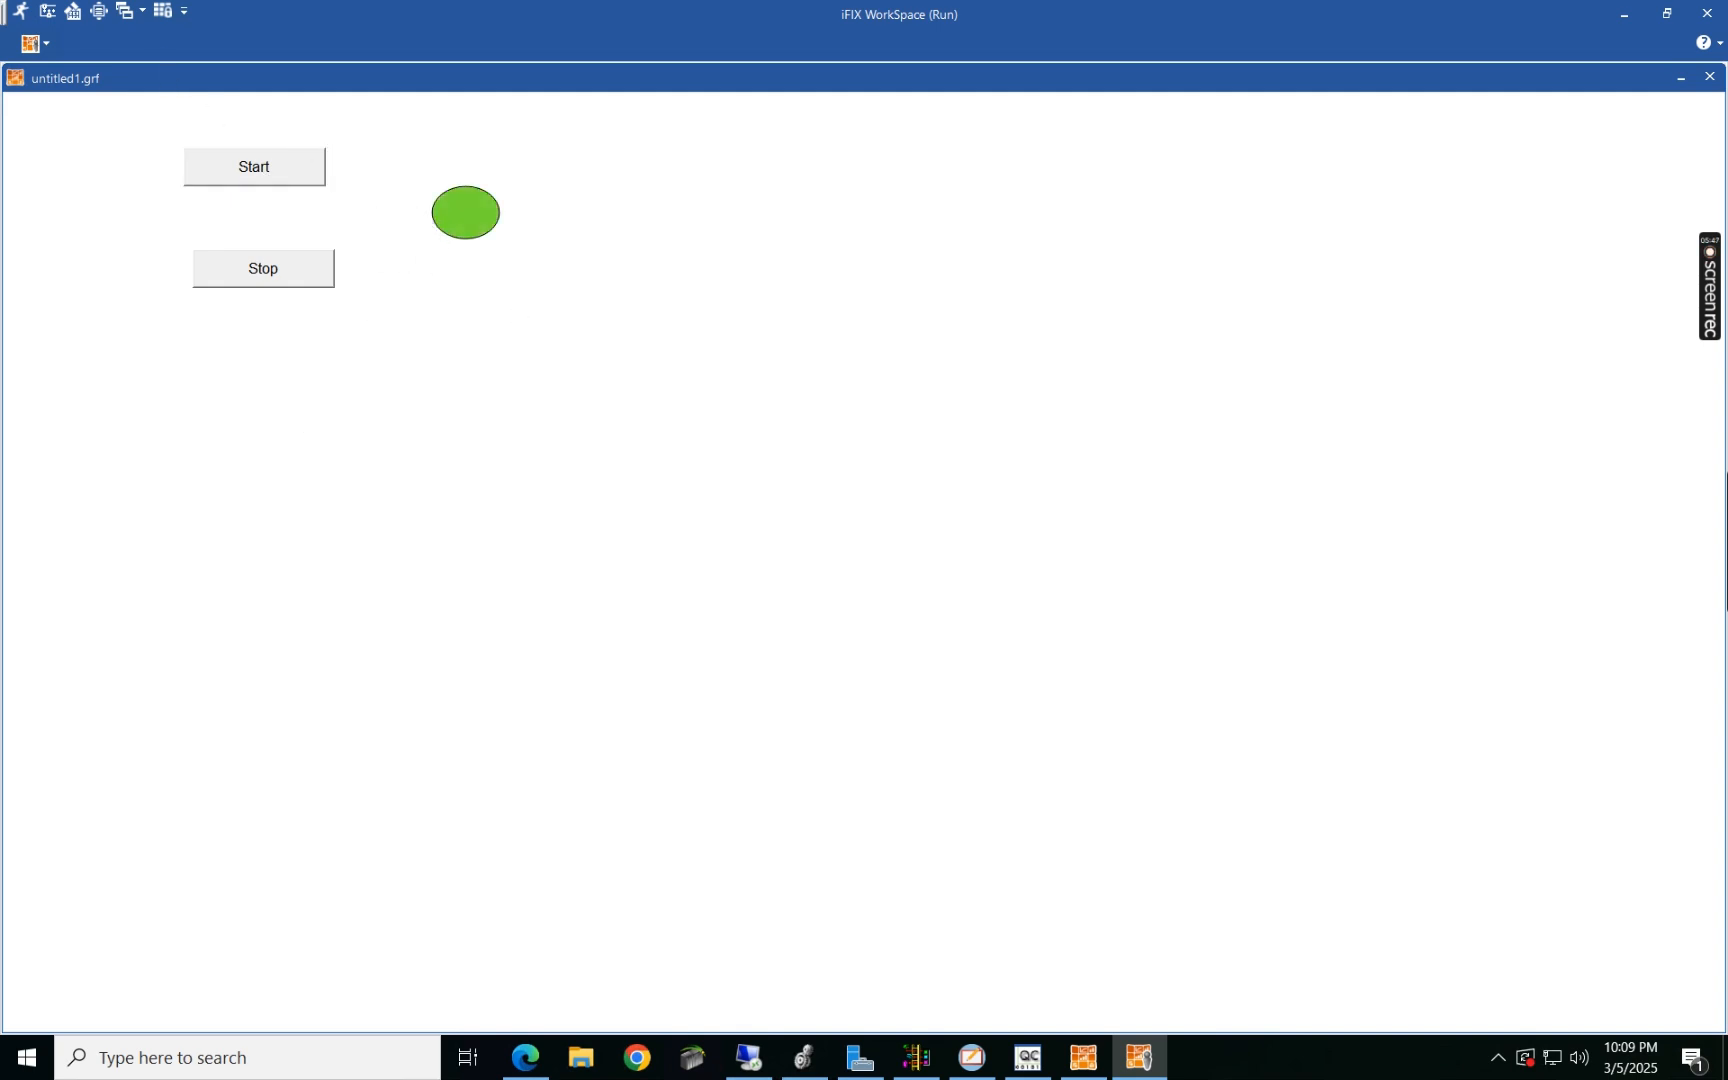
left_click(19, 12)
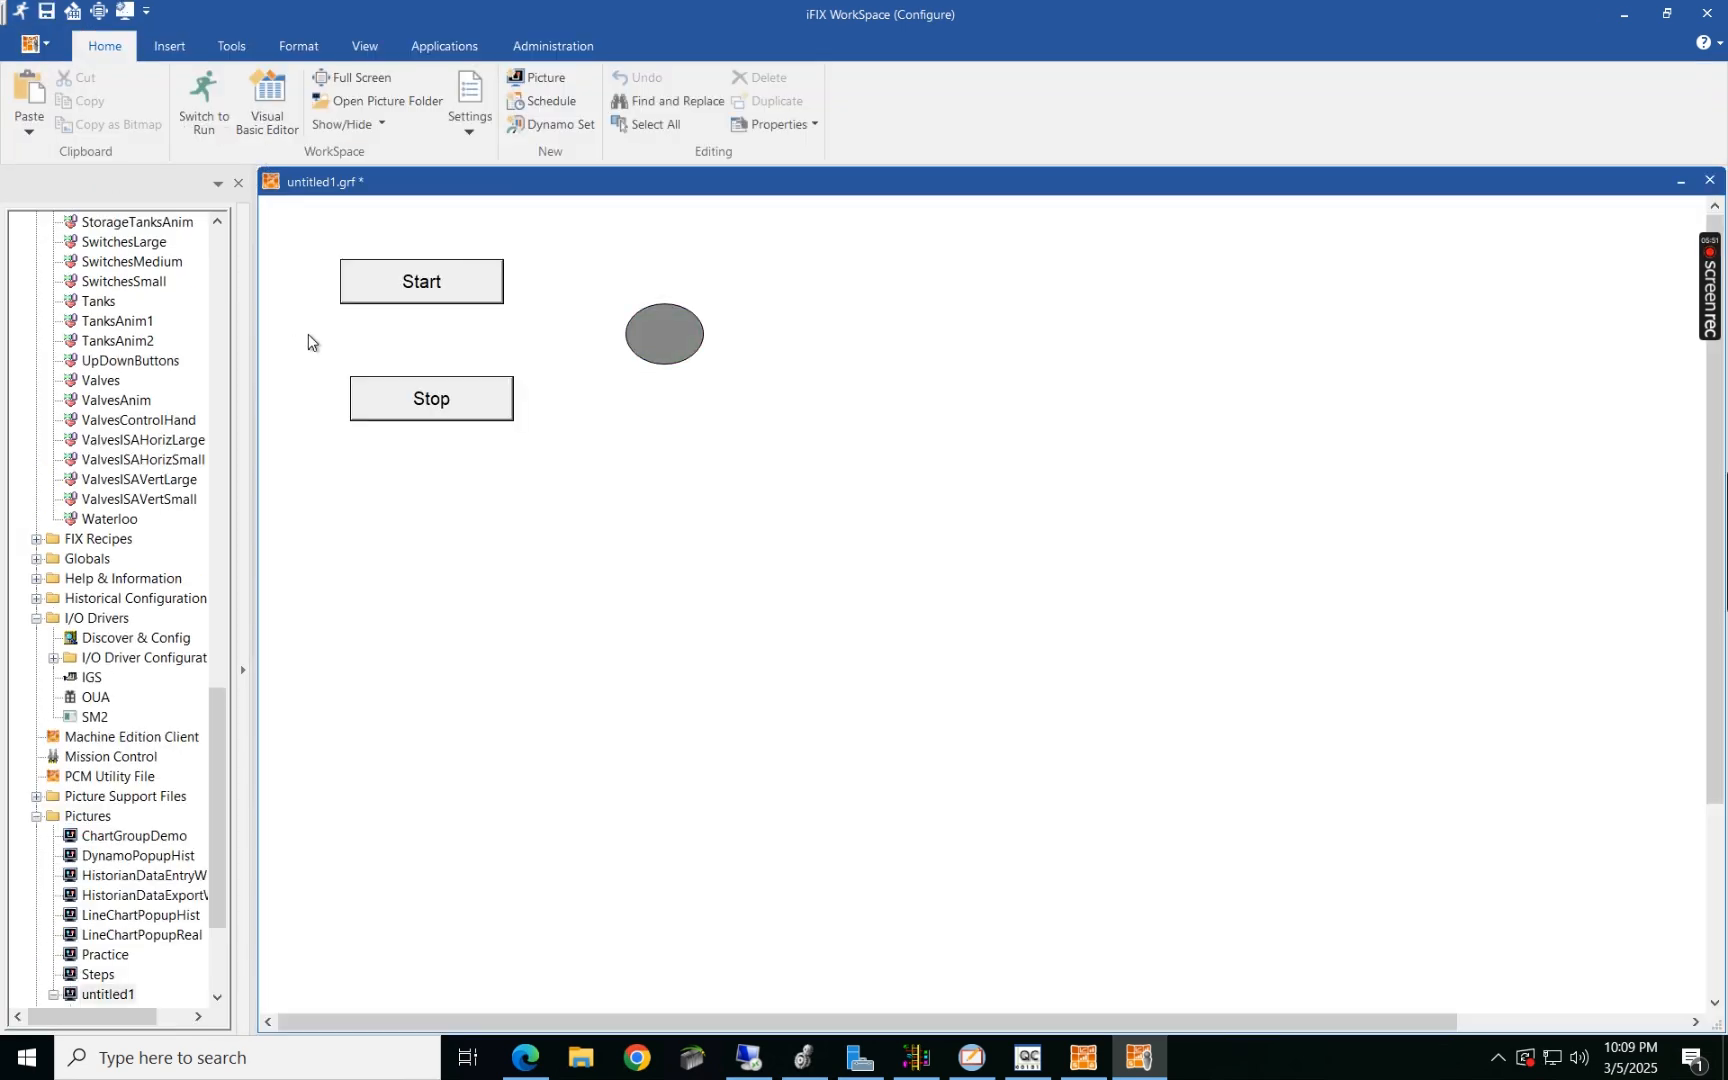